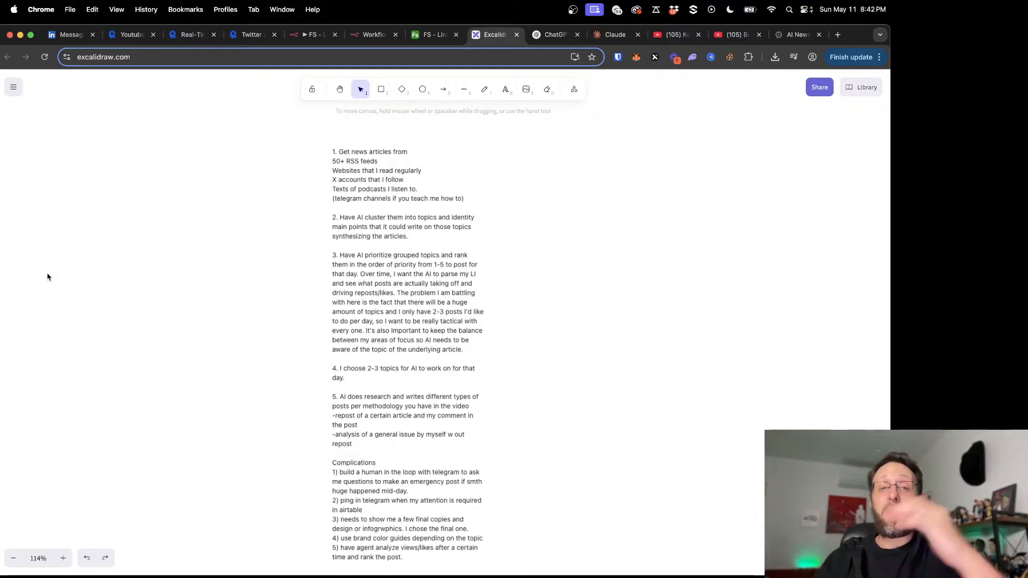
Step: Switch to the FS - LinkedIn workflow in n8n and examine its RSS, keyword, Telegram and LinkedIn Scraper sections
left_click(298, 36)
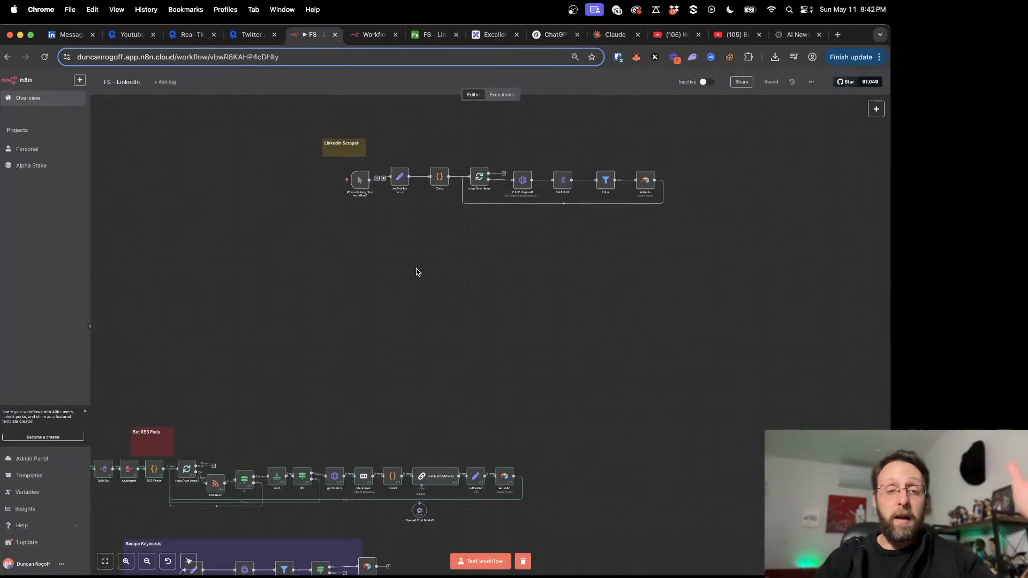
scroll(428, 266, "down", 3)
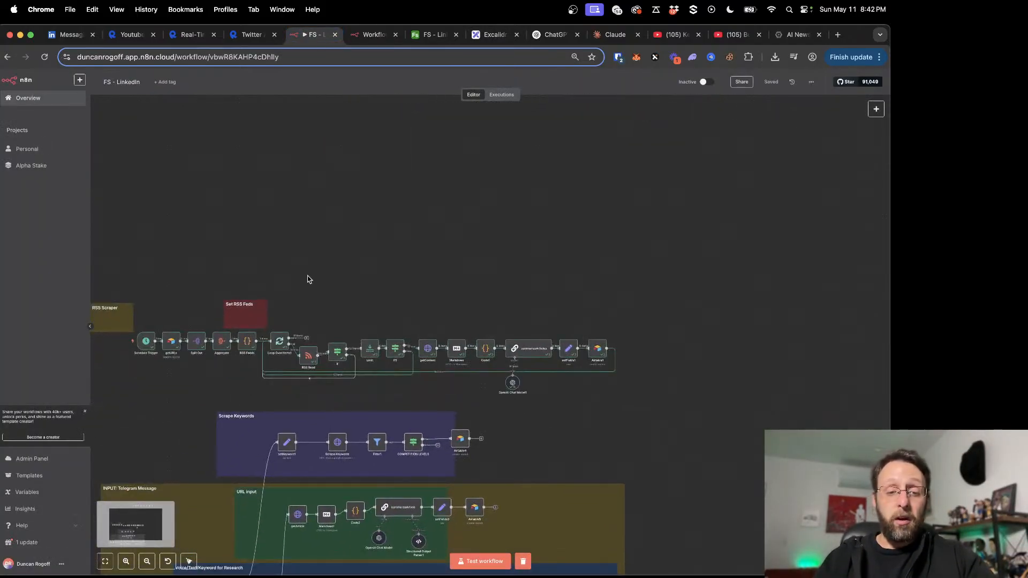
scroll(305, 280, "down", 5)
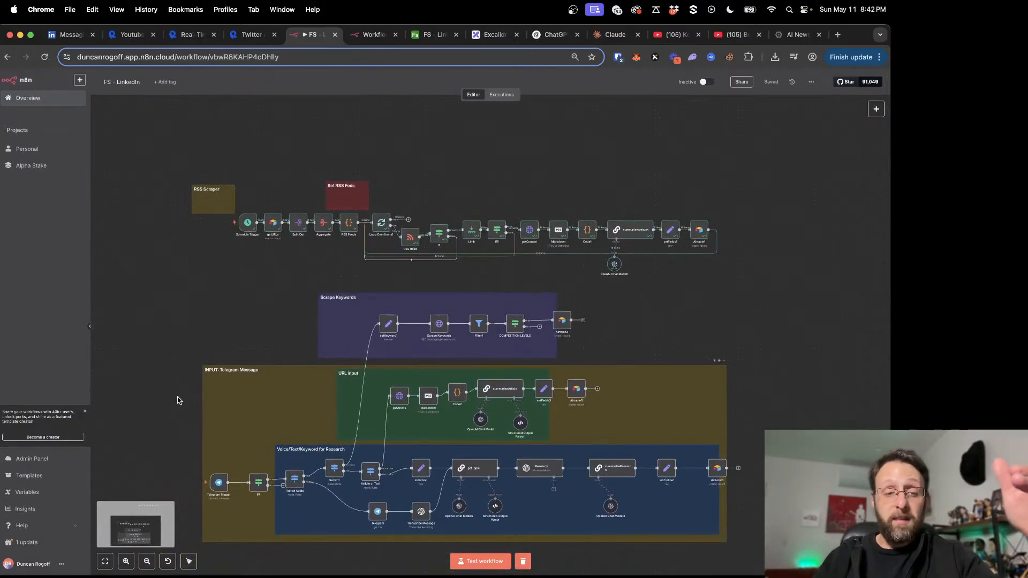
scroll(525, 127, "up", 4)
scroll(525, 127, "up", 10)
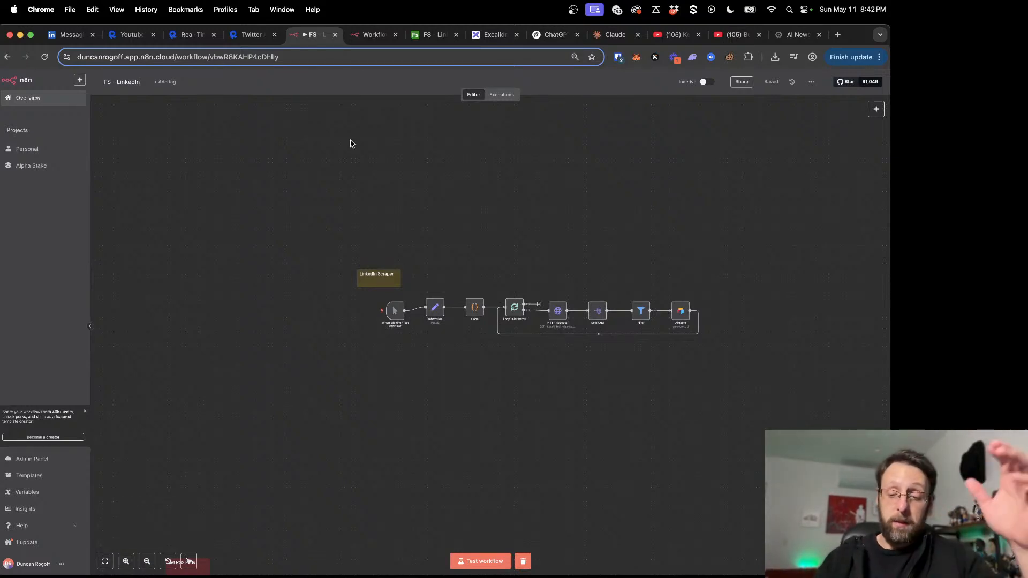
key("plus")
key("plus")
key("plus")
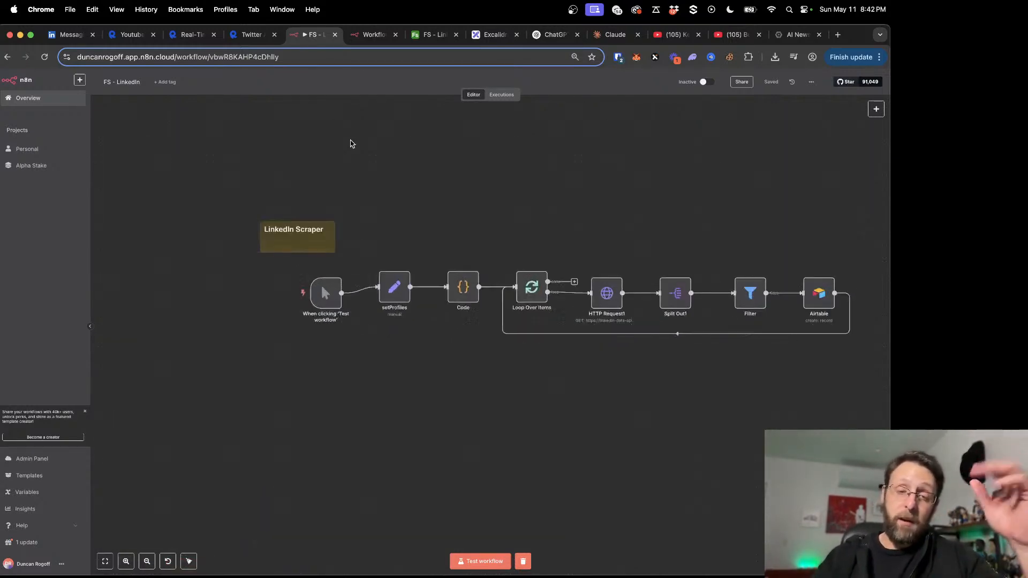
Step: Switch to the Excalidraw notes and underline "Get news", "50+ RSS feeds" and "Websites that I read regularly" with blue freehand strokes
left_click(492, 34)
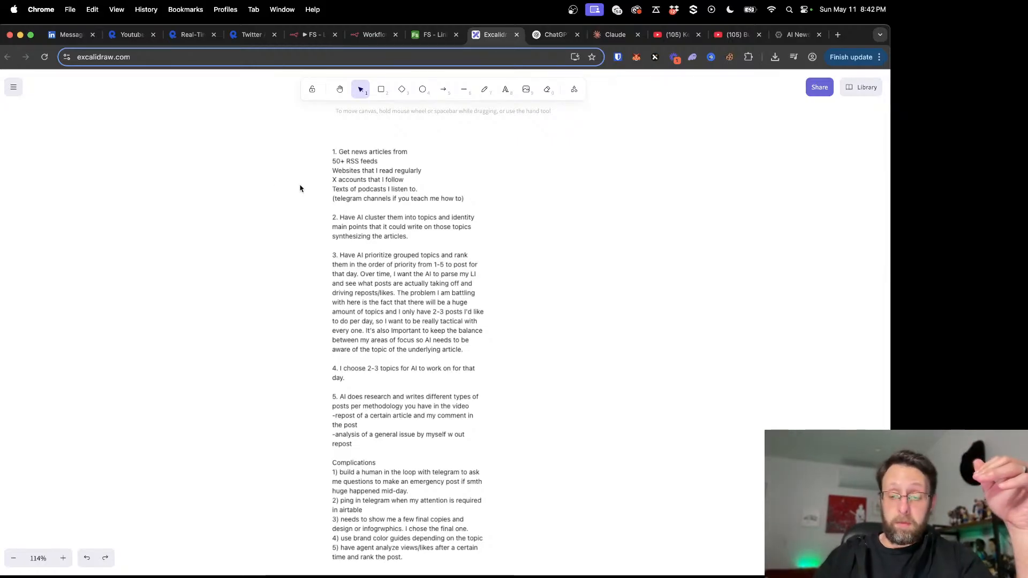
scroll(300, 189, "up", 5)
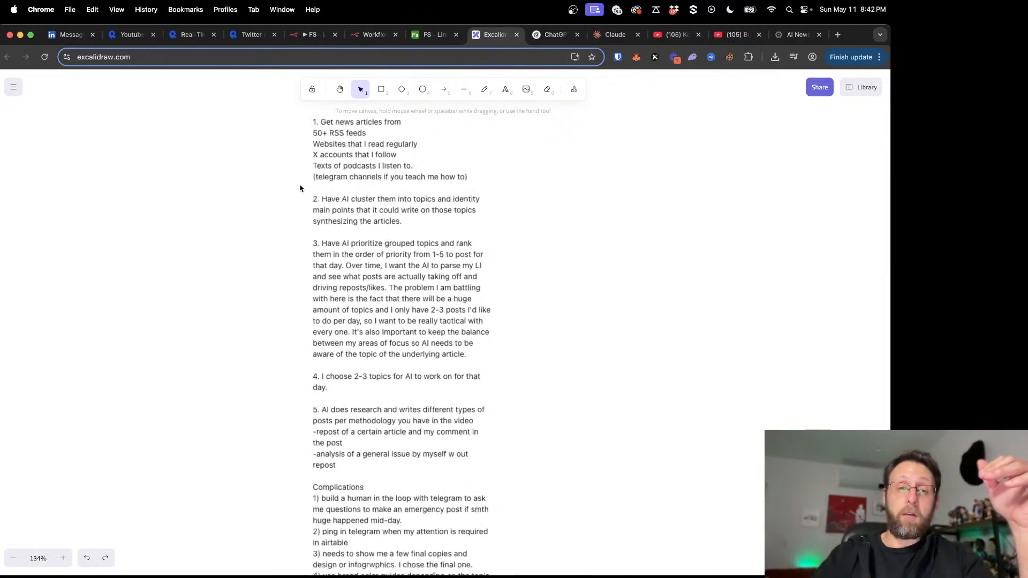
left_click(485, 89)
mouse_move(304, 257)
left_mouse_down()
mouse_move(348, 257)
mouse_move(341, 268)
mouse_move(387, 285)
left_mouse_up()
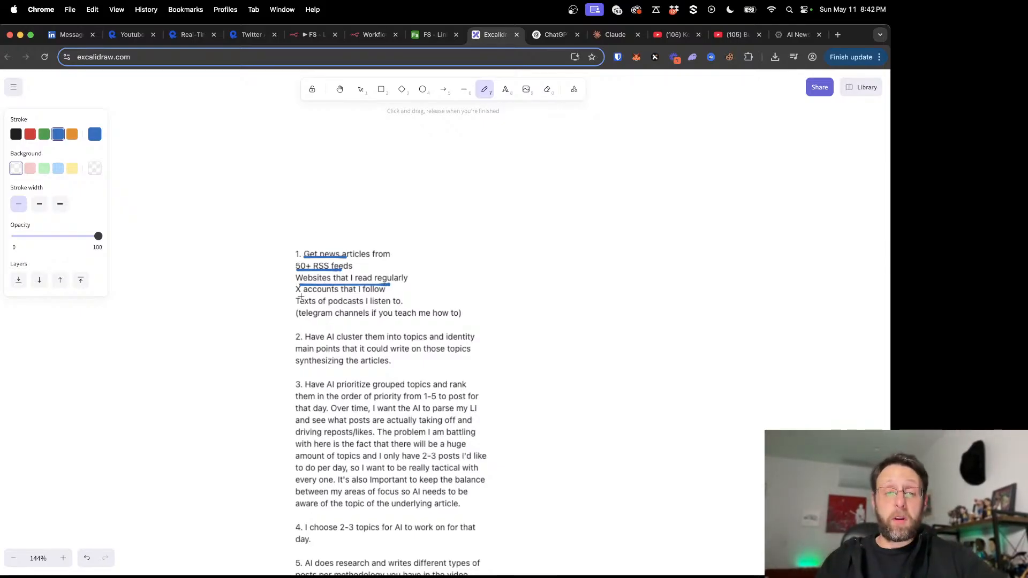
Step: Draw blue freehand arrows pointing at the X accounts, podcasts and telegram lines, and a bracket beside item 2
mouse_move(272, 290)
left_mouse_down()
mouse_move(290, 284)
mouse_move(286, 300)
left_mouse_up()
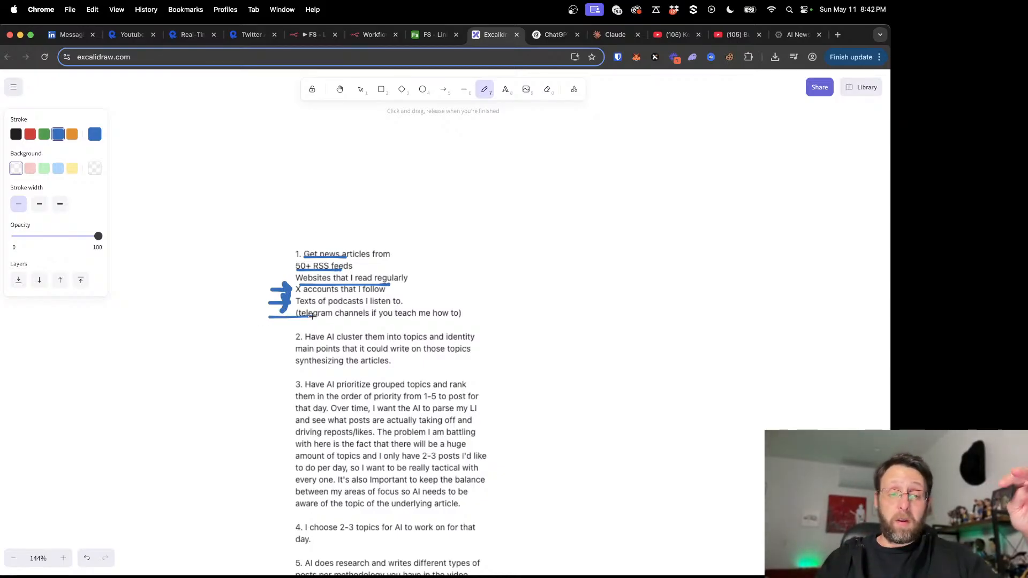
left_click_drag(269, 317, 288, 316)
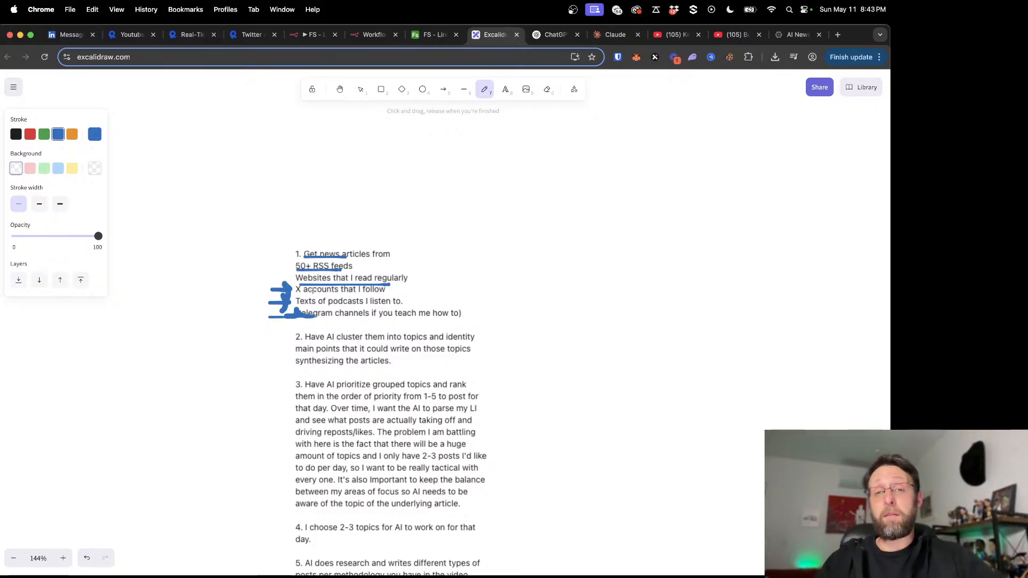
left_click_drag(288, 332, 284, 370)
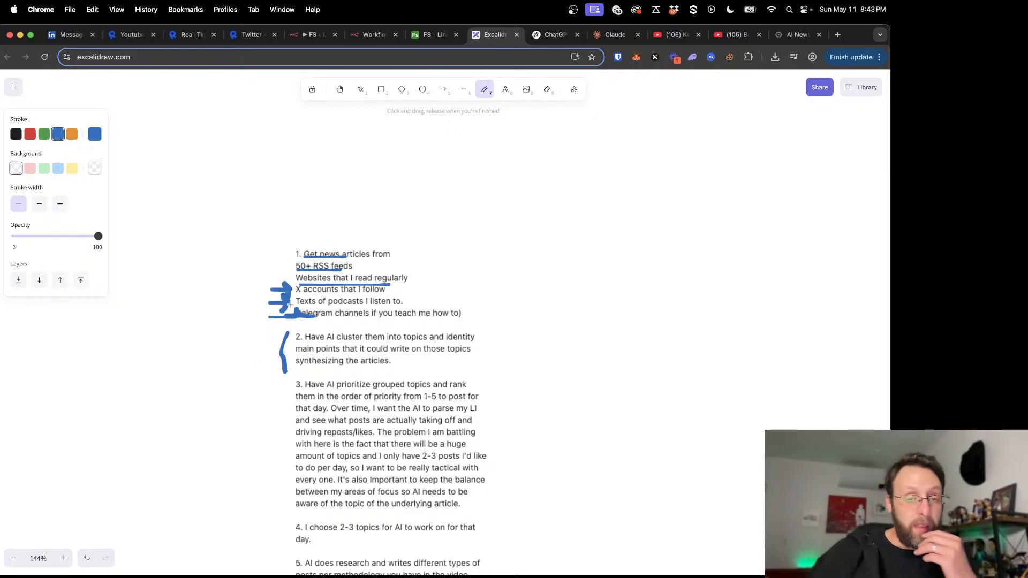
Step: Switch to the FS - LinkedIn Build base in Airtable and review the Social Posts and Scraped Content tables
left_click(430, 34)
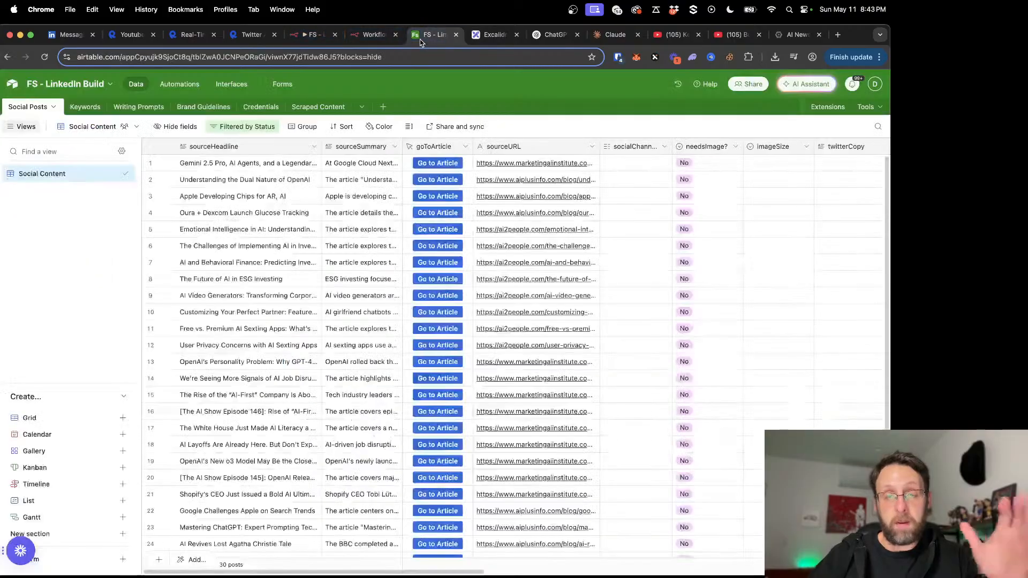
scroll(338, 251, "up", 2)
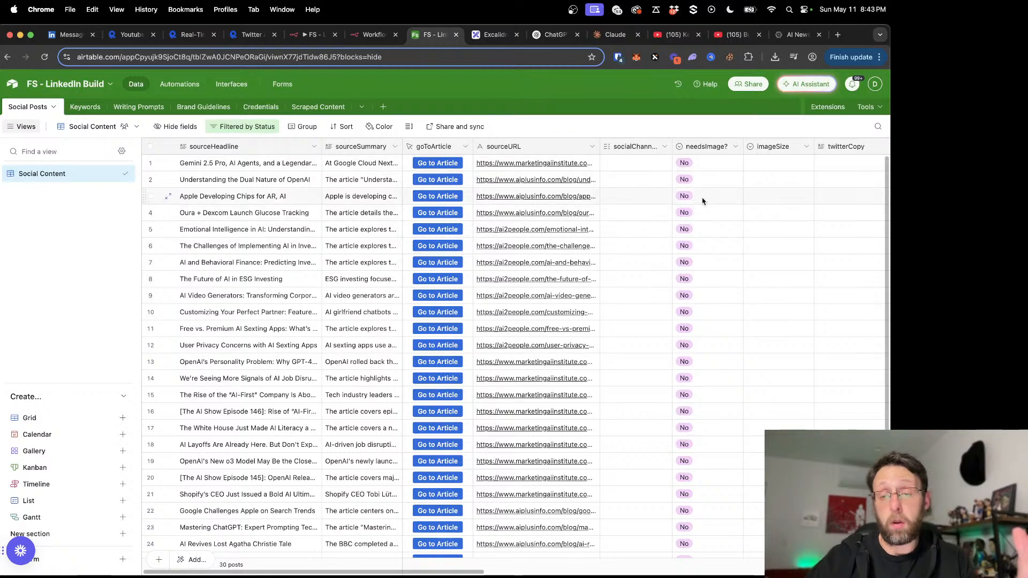
left_click(327, 107)
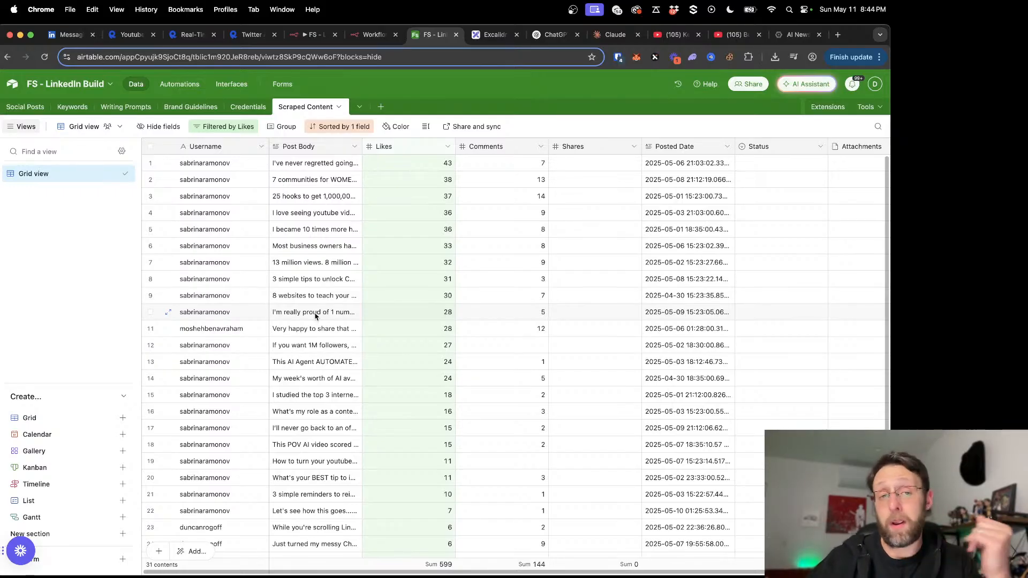
scroll(315, 317, "down", 2)
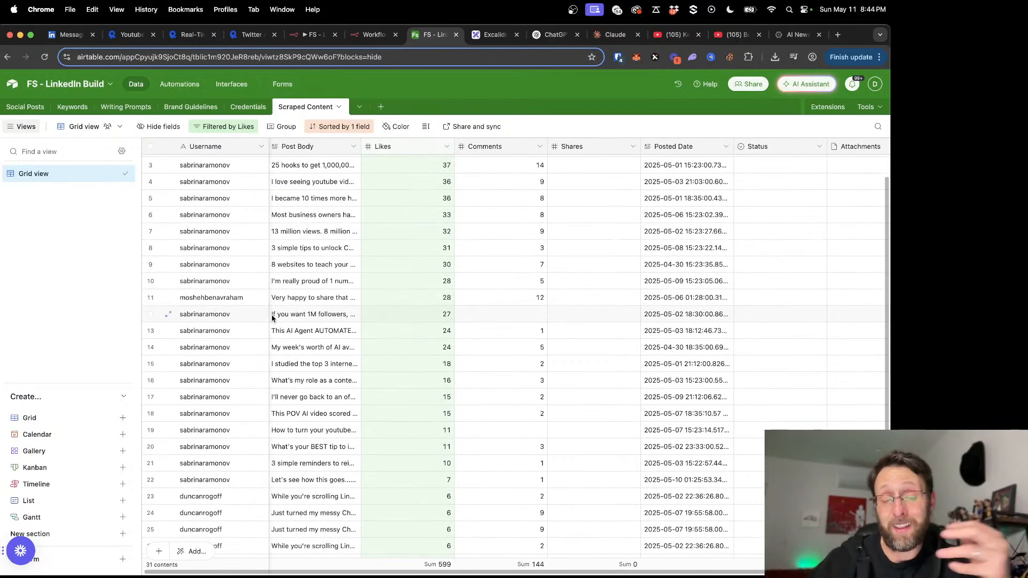
scroll(231, 411, "down", 1)
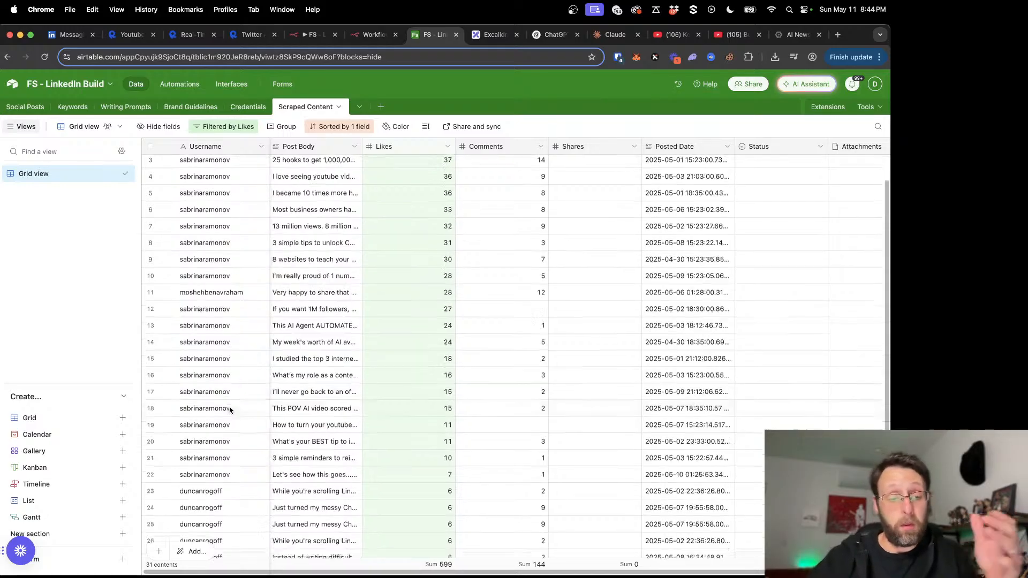
scroll(228, 429, "down", 3)
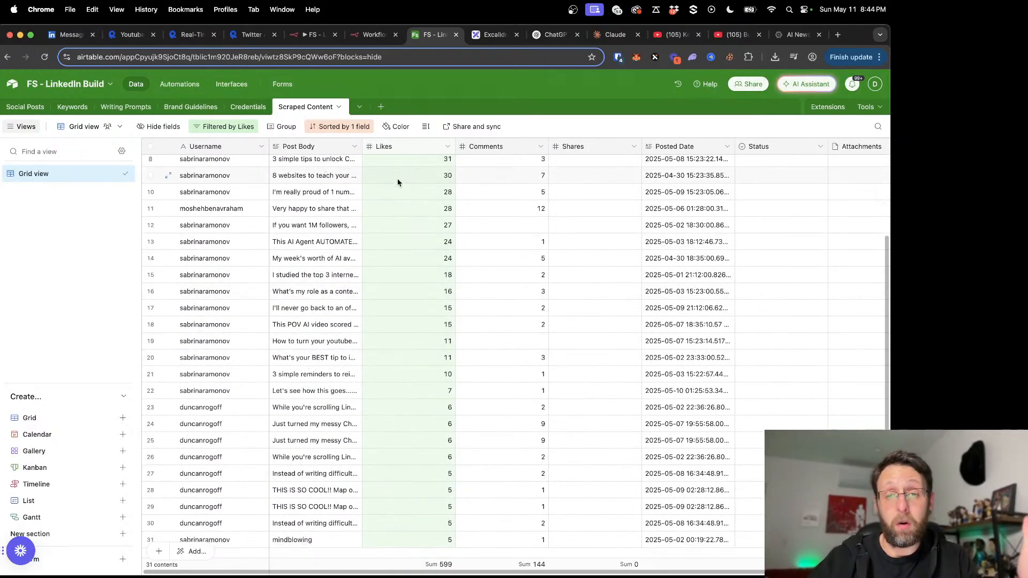
scroll(589, 311, "up", 5)
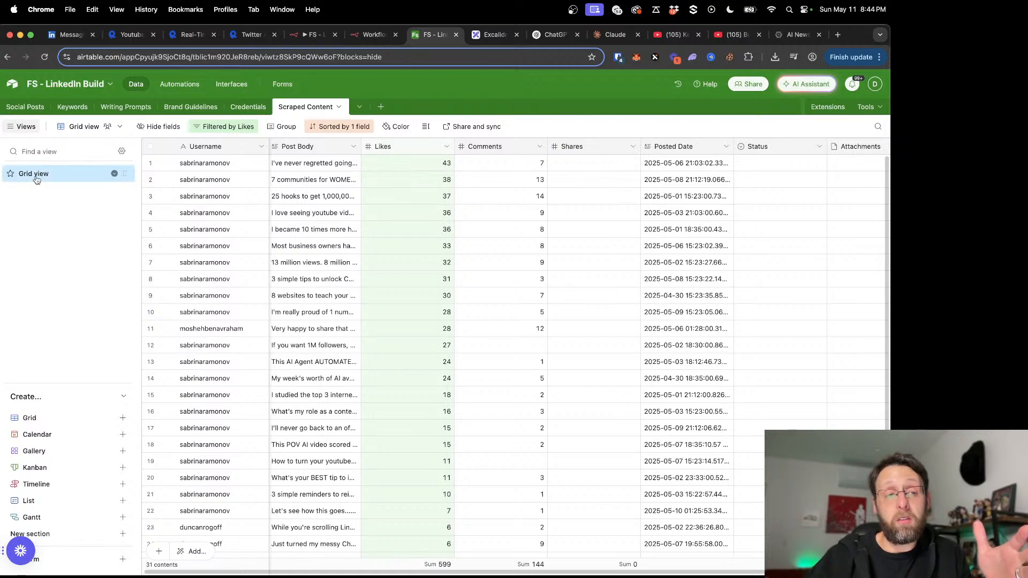
mouse_move(51, 169)
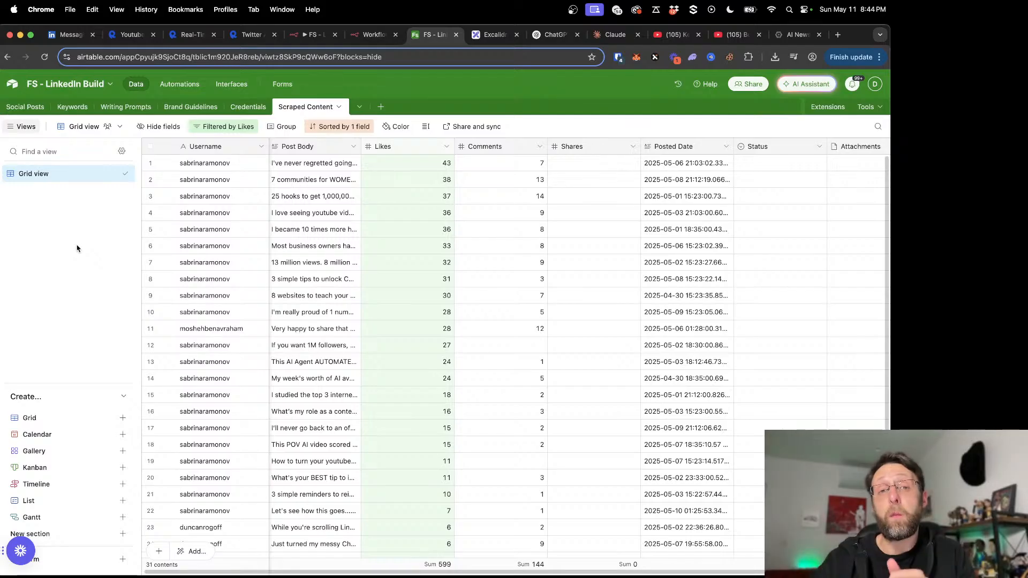
Step: Back in the Excalidraw notes, draw a blue brace beside item 3 and underline "from 1-5 to post" and "2-3 posts" in it
left_click(492, 35)
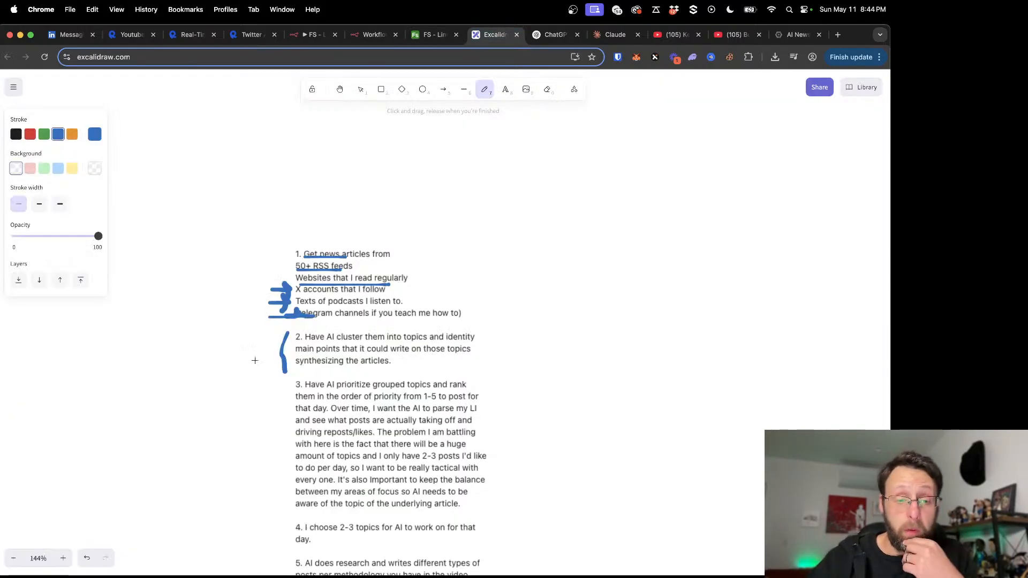
scroll(255, 361, "down", 3)
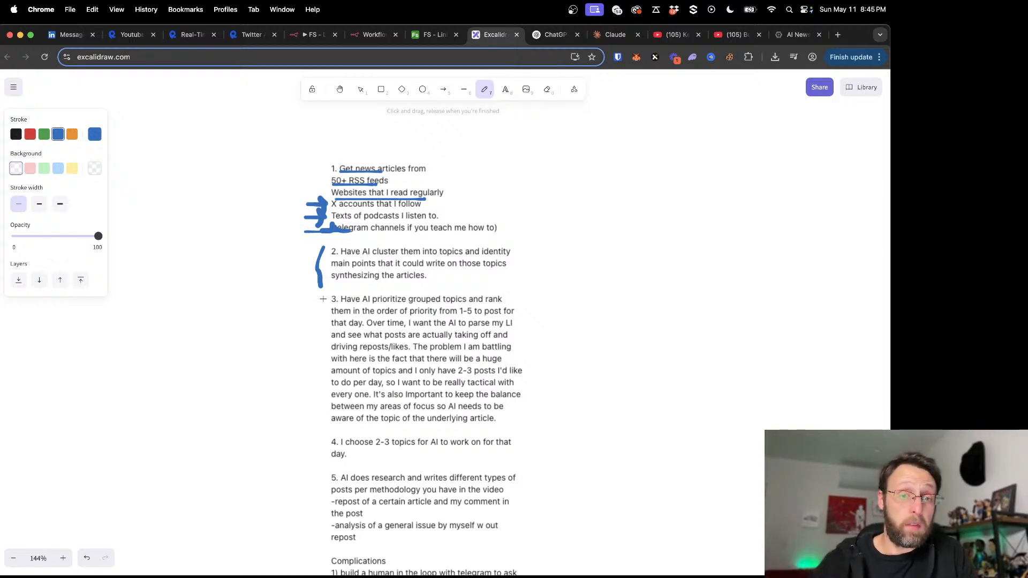
left_click_drag(324, 297, 311, 424)
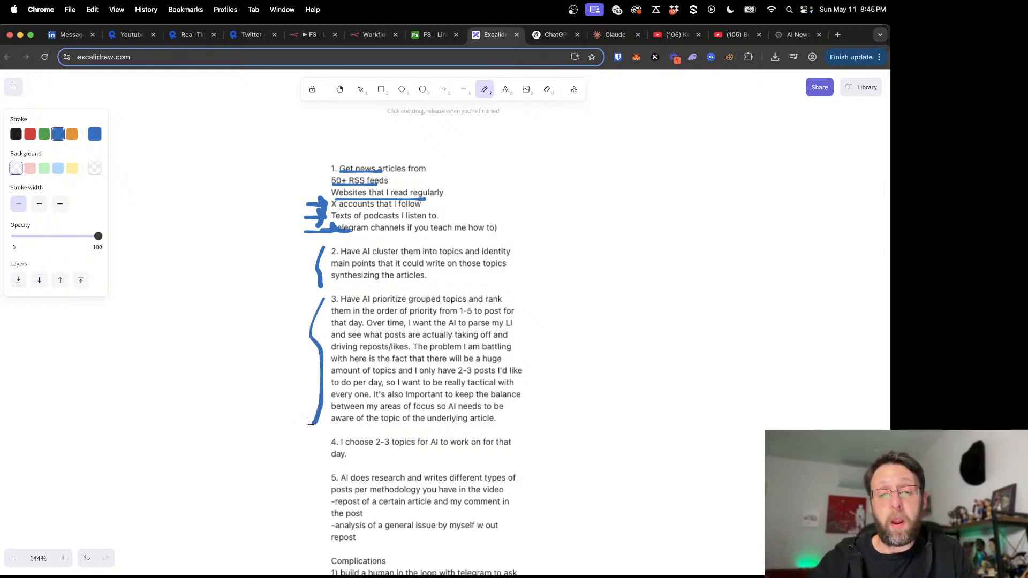
left_click_drag(440, 314, 492, 316)
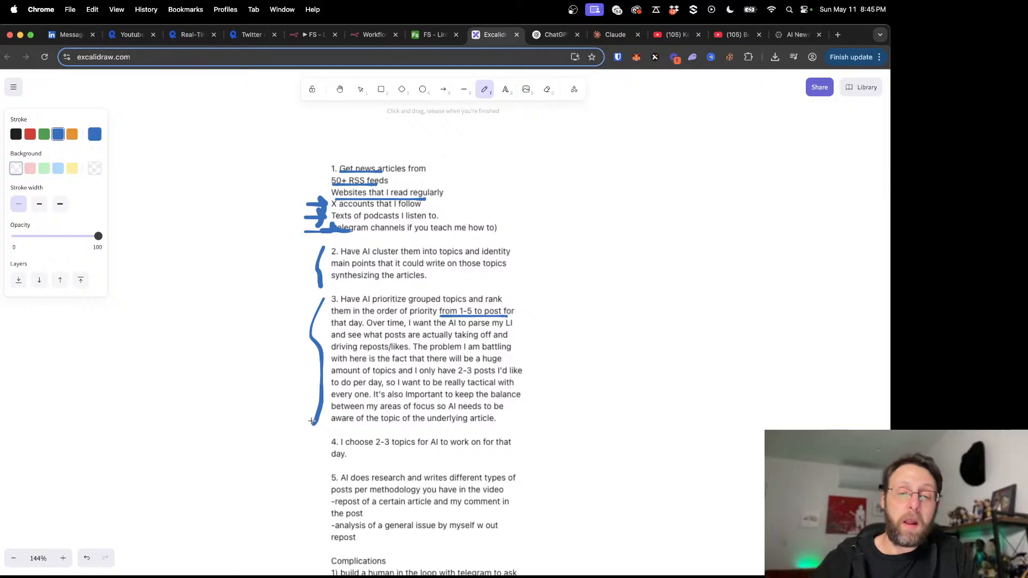
left_click_drag(449, 375, 504, 376)
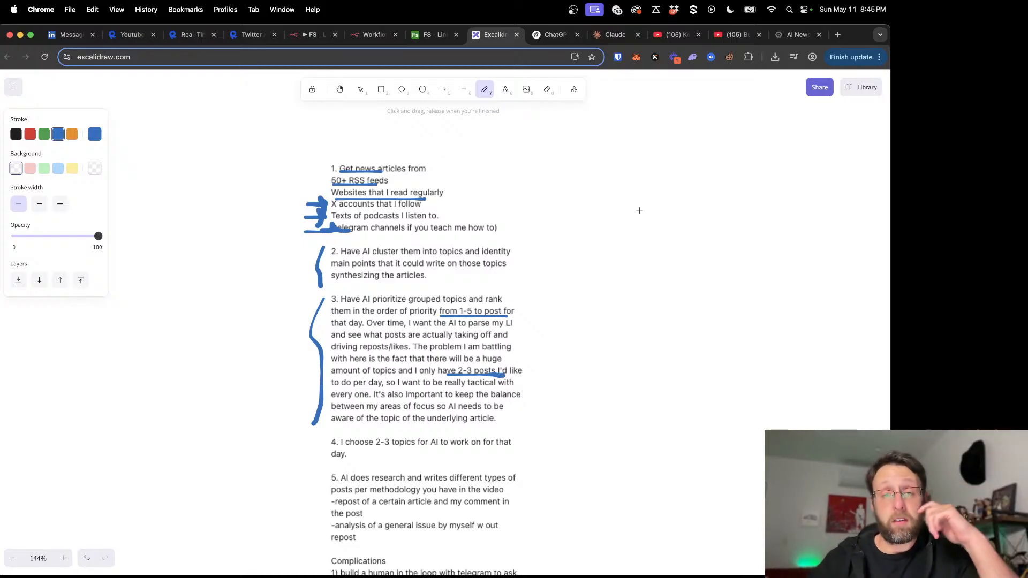
Step: Draw a wide, dashed blue rectangle in the empty canvas area to the right of the notes
scroll(640, 211, "right", 2)
scroll(640, 210, "down", 1)
scroll(639, 210, "right", 3)
scroll(640, 211, "up", 1)
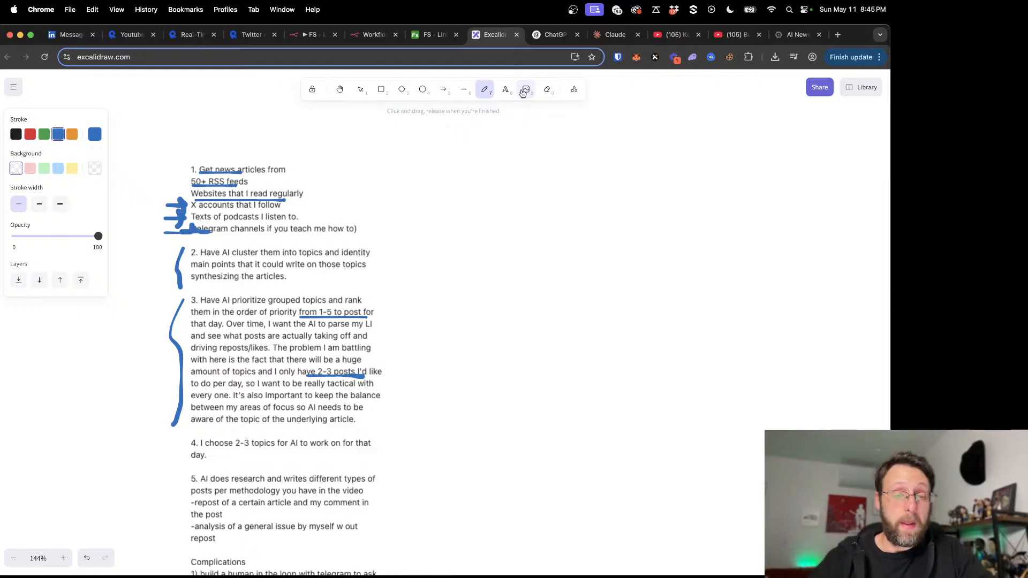
scroll(487, 154, "right", 3)
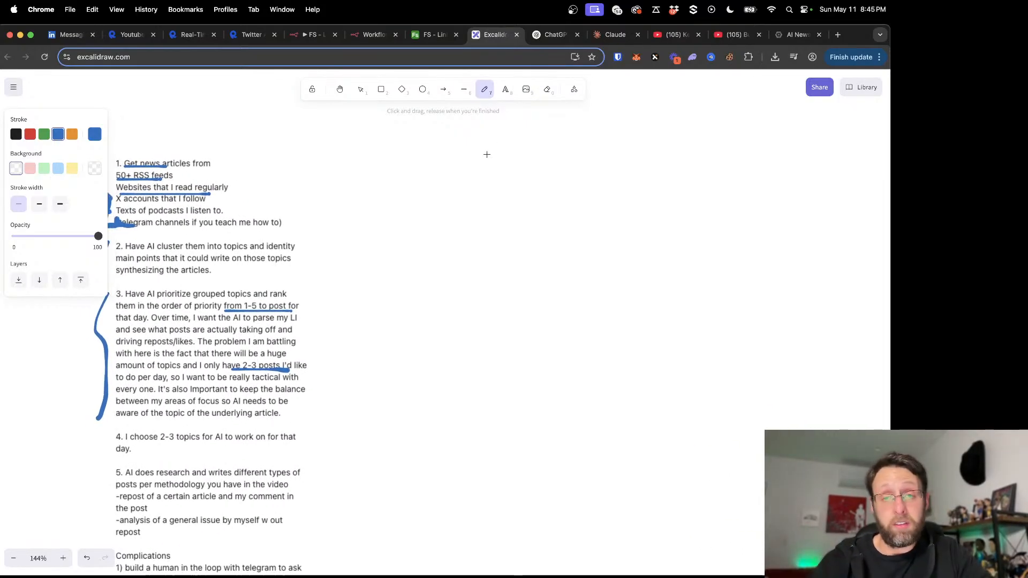
left_click(380, 91)
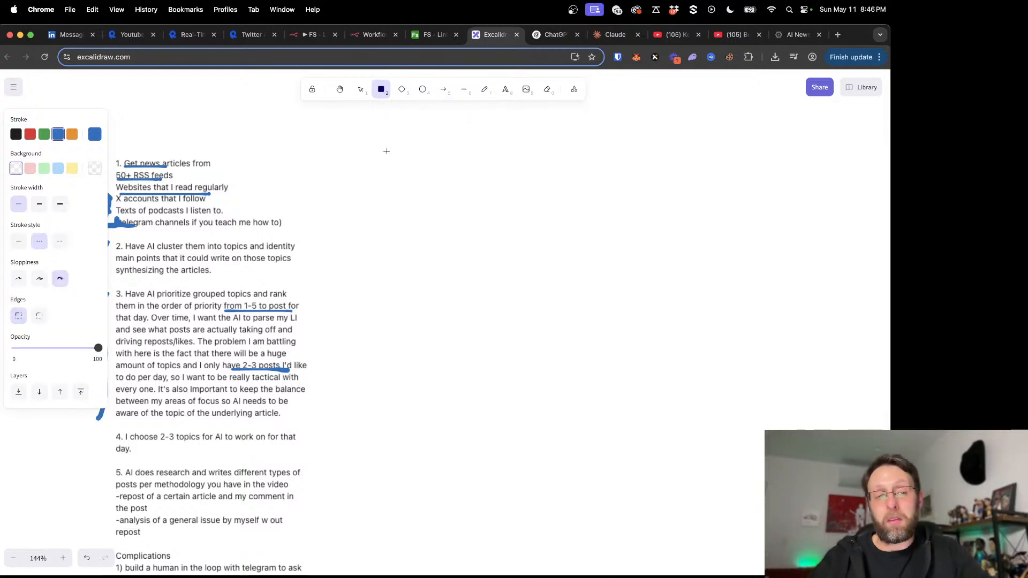
mouse_move(386, 151)
left_mouse_down()
mouse_move(539, 197)
mouse_move(685, 209)
left_mouse_up()
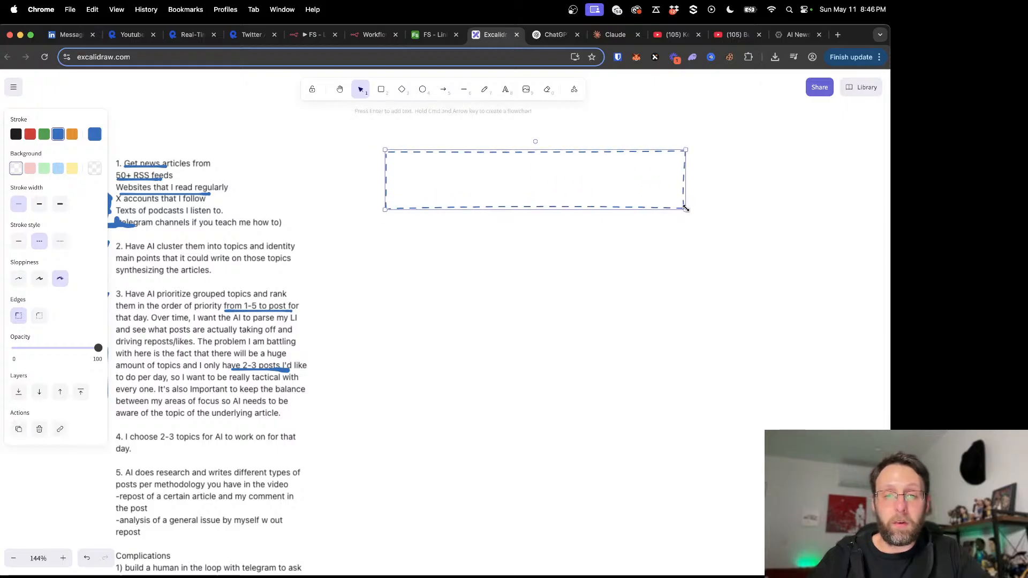
Step: Add the text heading "scrape sources" inside the dashed rectangle and begin a new line below it
left_click(503, 89)
left_click(423, 179)
type("scrap")
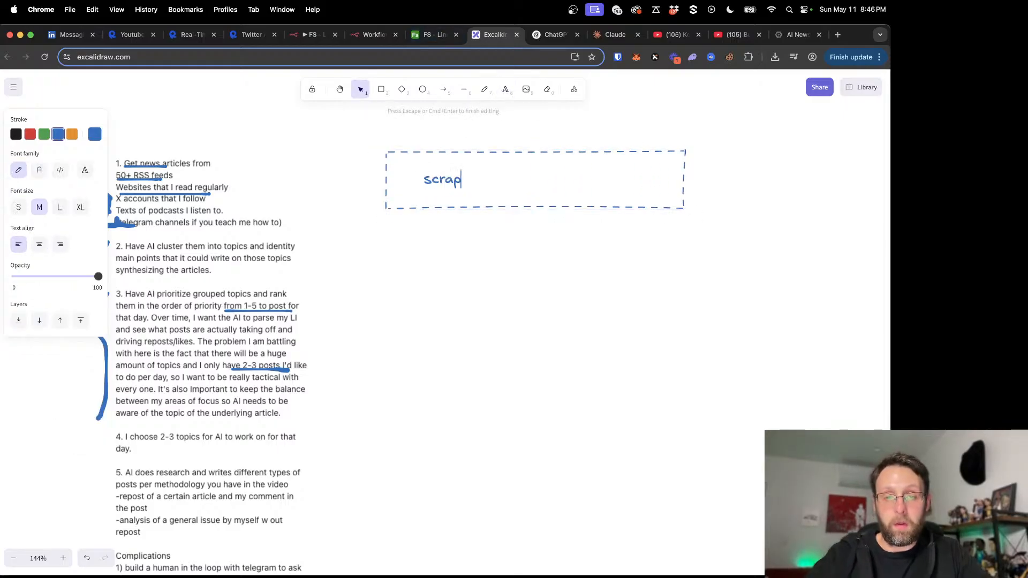
type("e sources")
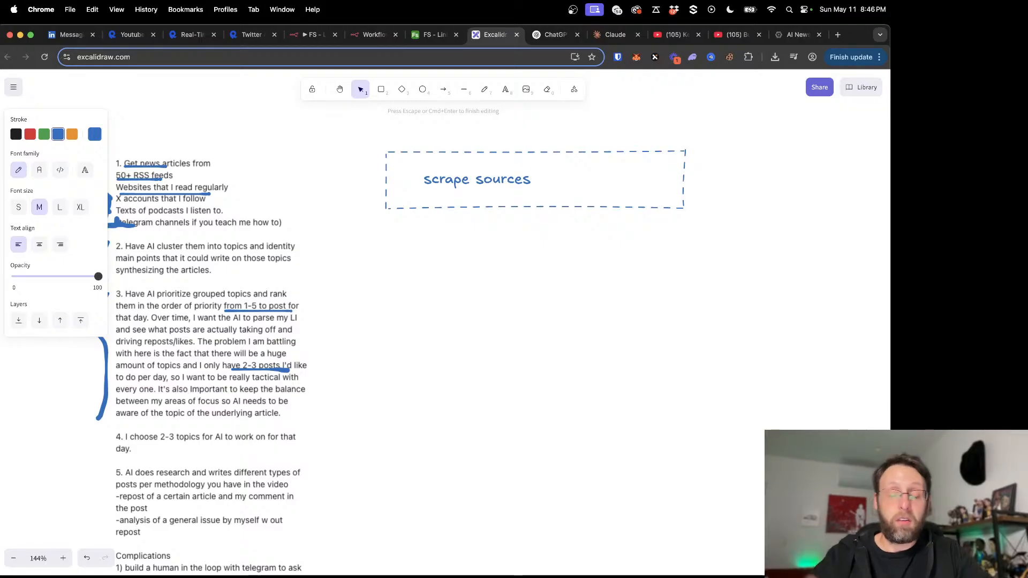
key("Return")
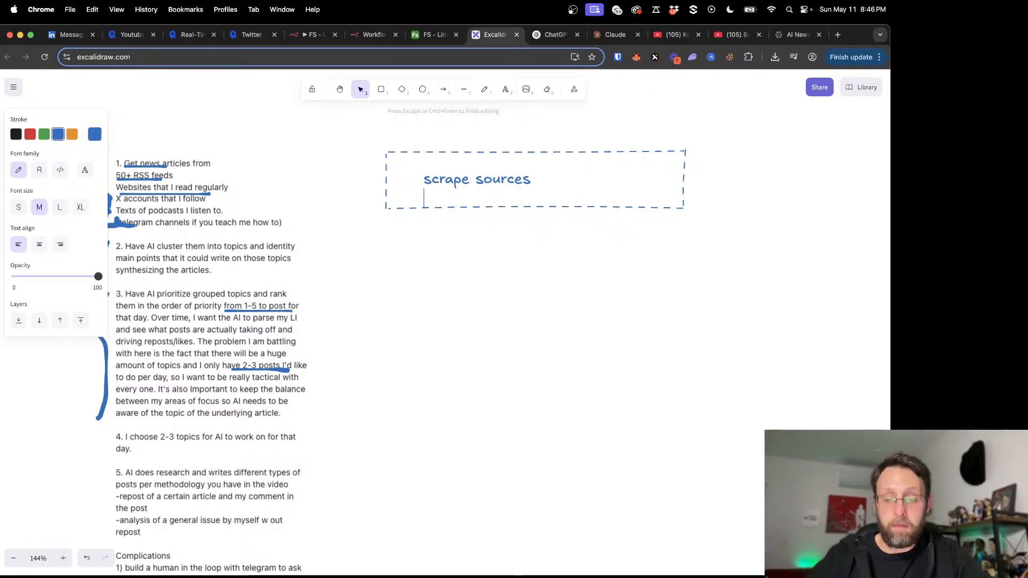
Step: List "- twitter", "-linkedin" and "- podcasts (youtube)" on separate lines under the "scrape sources" heading
type("- twitter")
key("Return")
type("-linkedin")
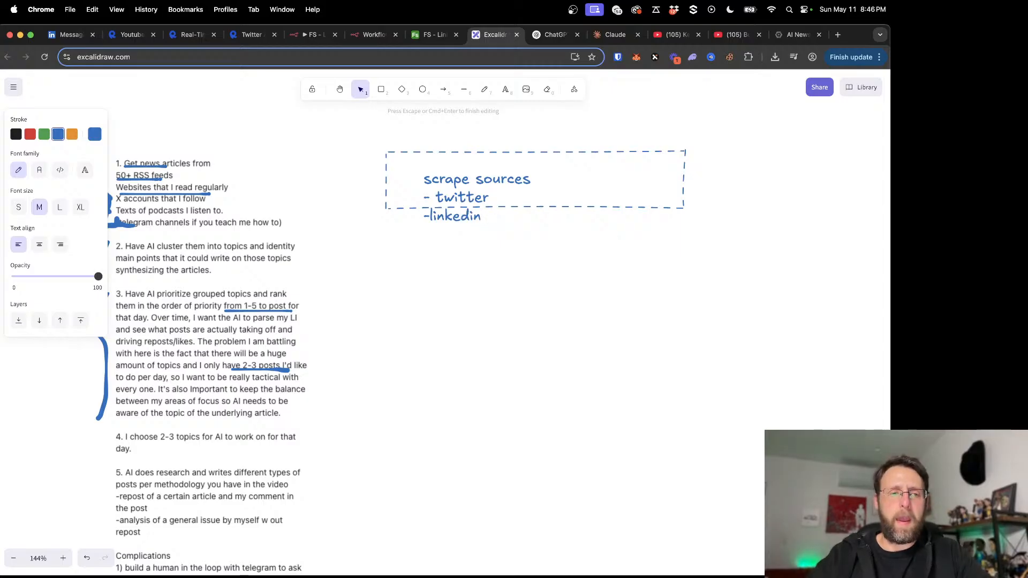
type("podcas")
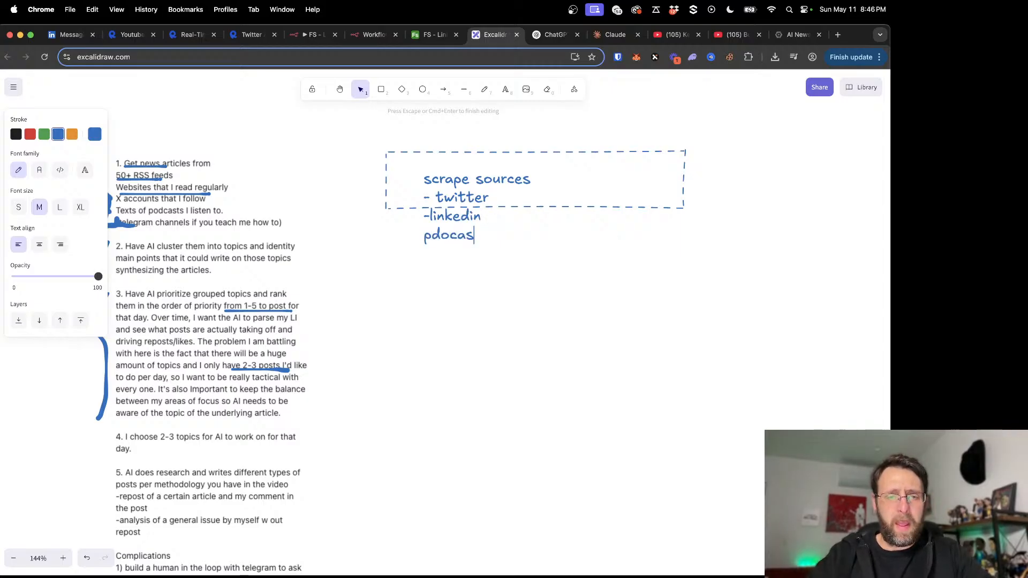
key("BackSpace")
key("BackSpace")
key("BackSpace")
key("BackSpace")
key("BackSpace")
key("BackSpace")
type("- podcasts")
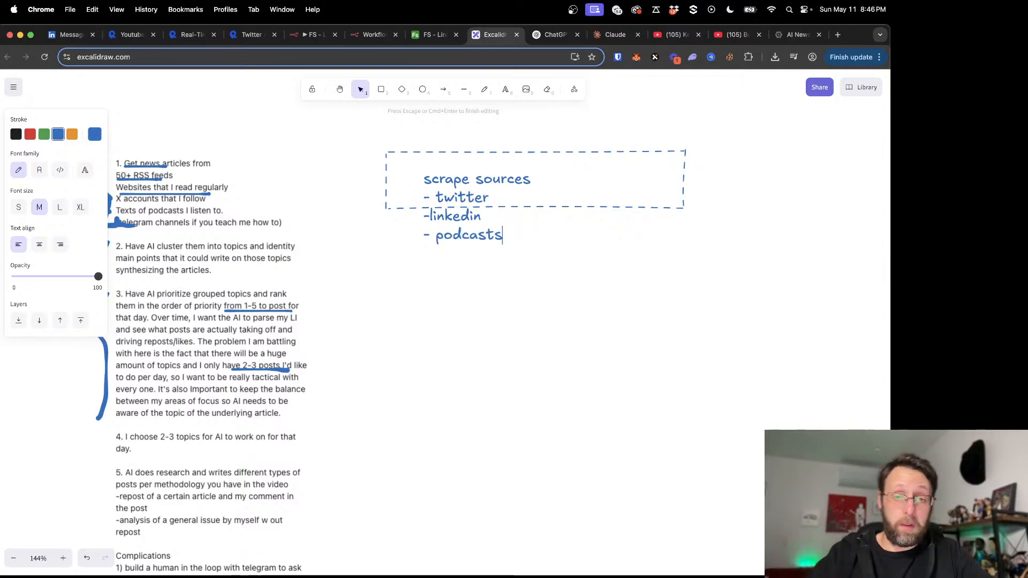
type(" (y")
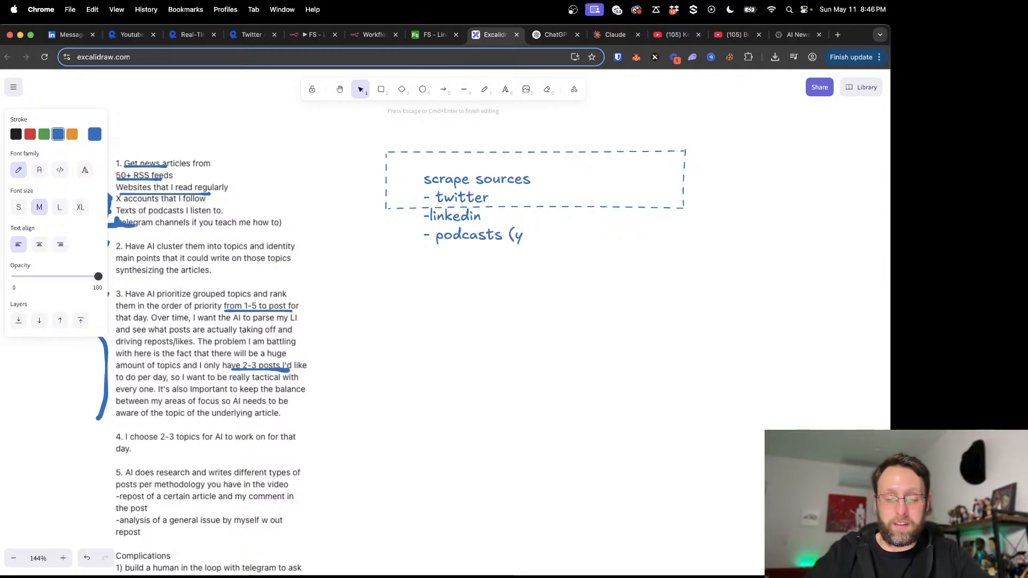
type("outube)")
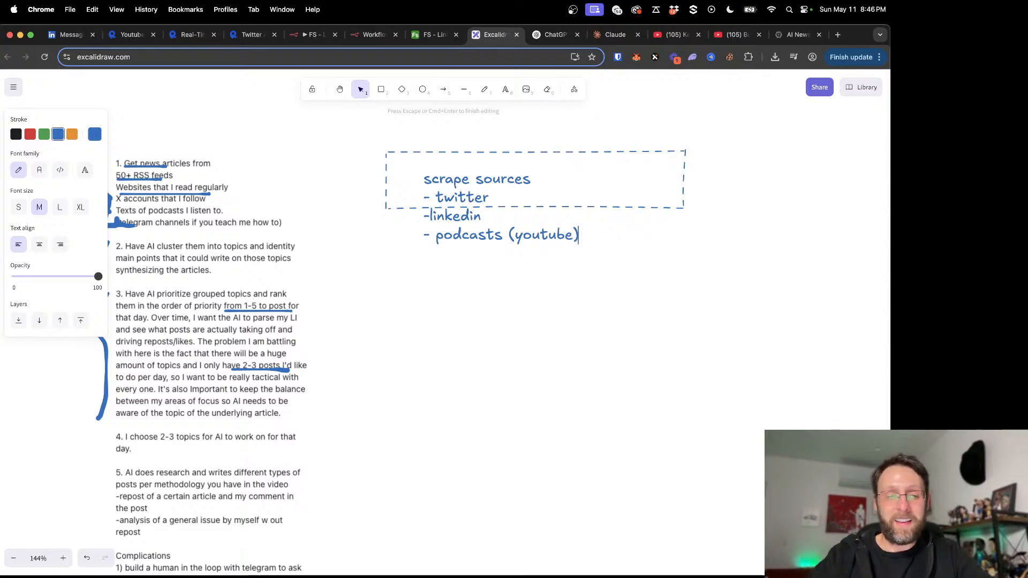
Step: Add "- news" as the last entry of the scrape sources list and finish editing the text
scroll(497, 246, "left", 3)
key("Return")
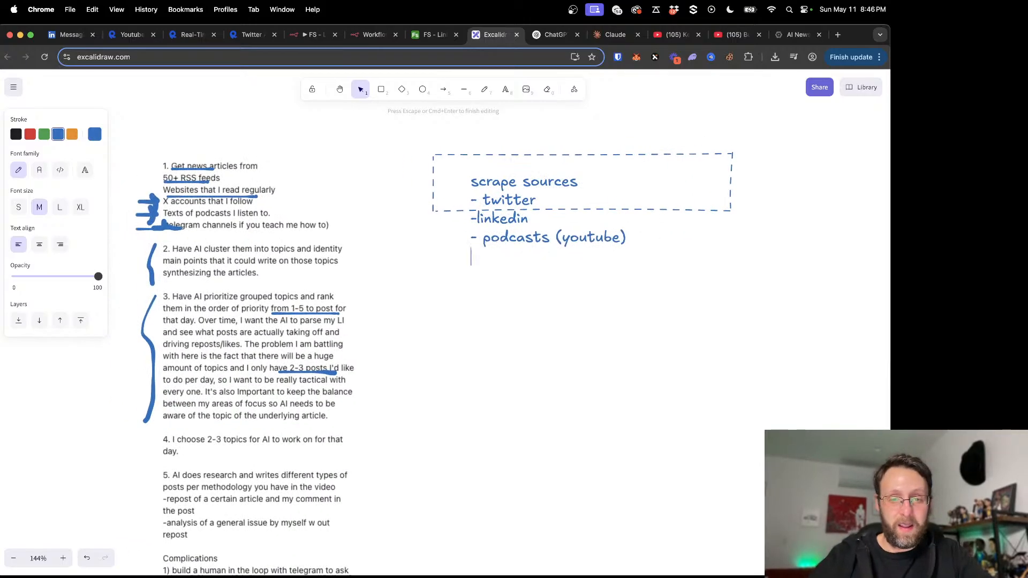
type("- news")
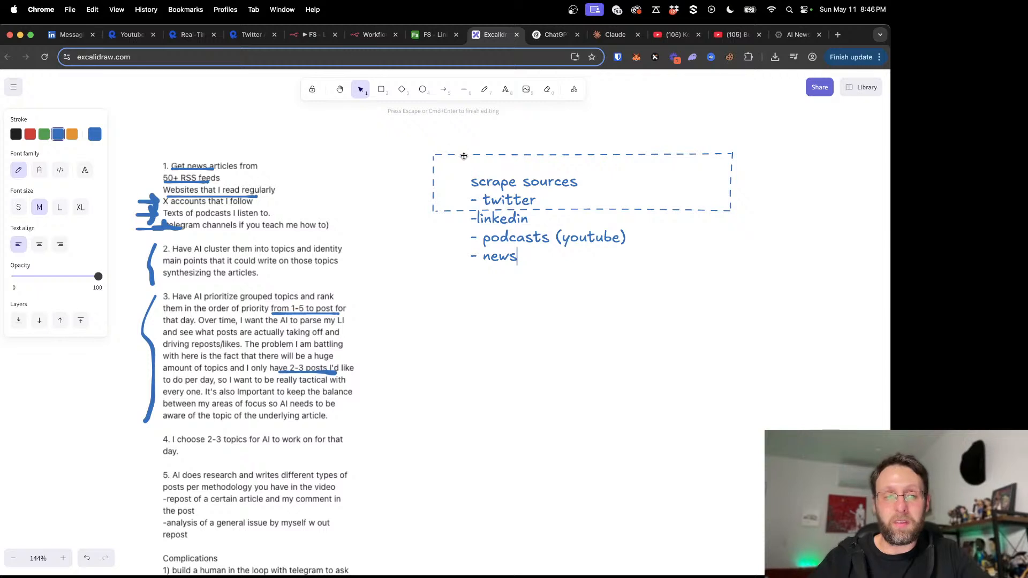
left_click(575, 212)
left_click(588, 211)
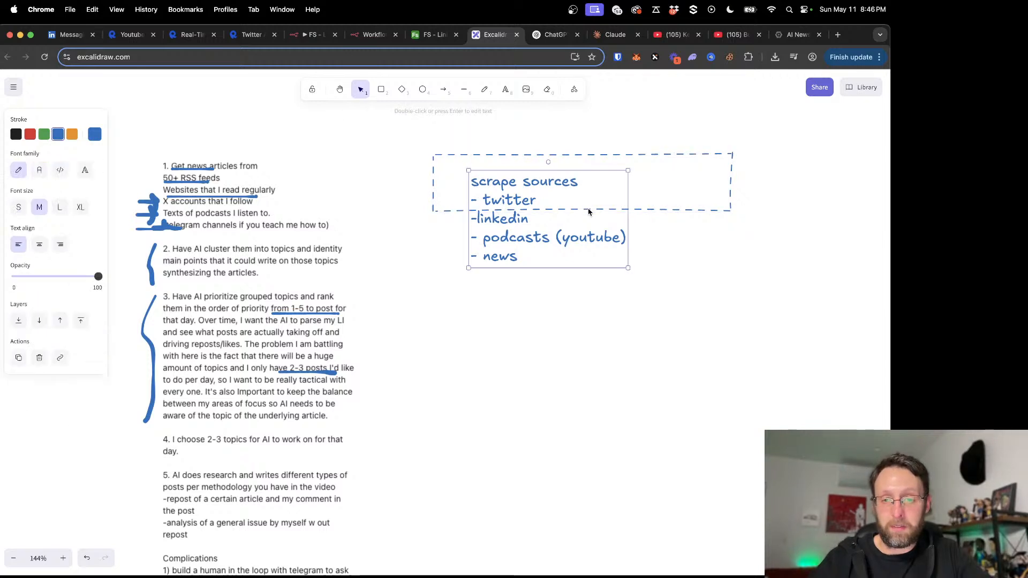
Step: Make the dashed rectangle taller and narrower so that it fits around the whole scrape sources list
left_click(638, 153)
left_click_drag(629, 211, 626, 287)
left_click_drag(732, 207, 641, 219)
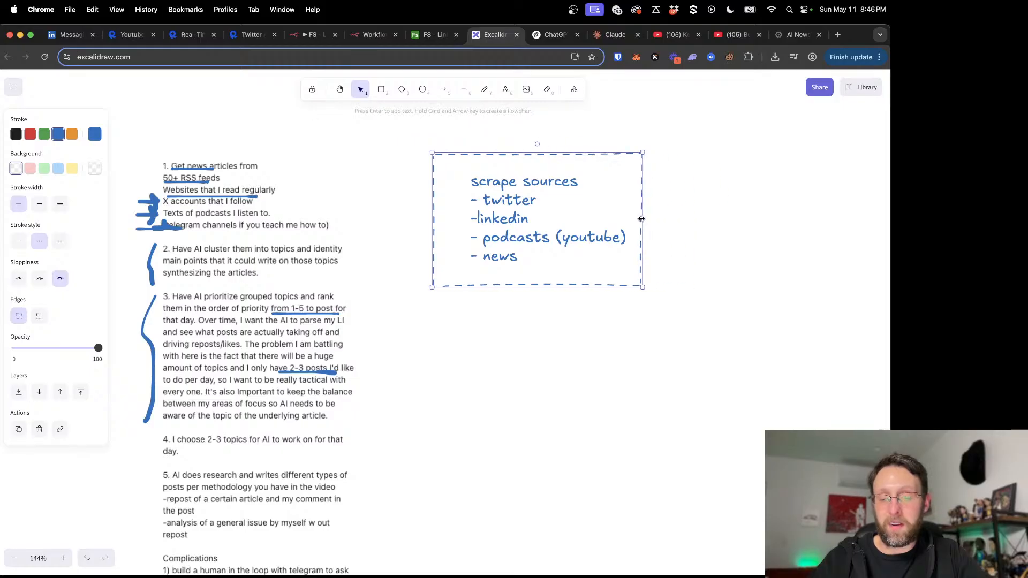
left_click(700, 253)
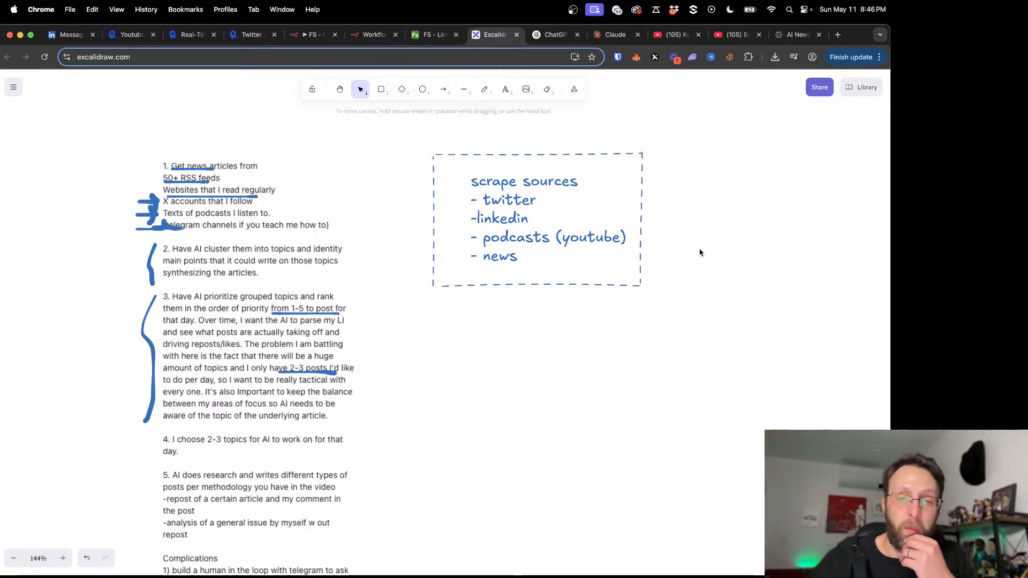
Step: Draw a dashed blue arrow pointing right from beside the scrape sources box into the empty canvas
scroll(640, 223, "right", 5)
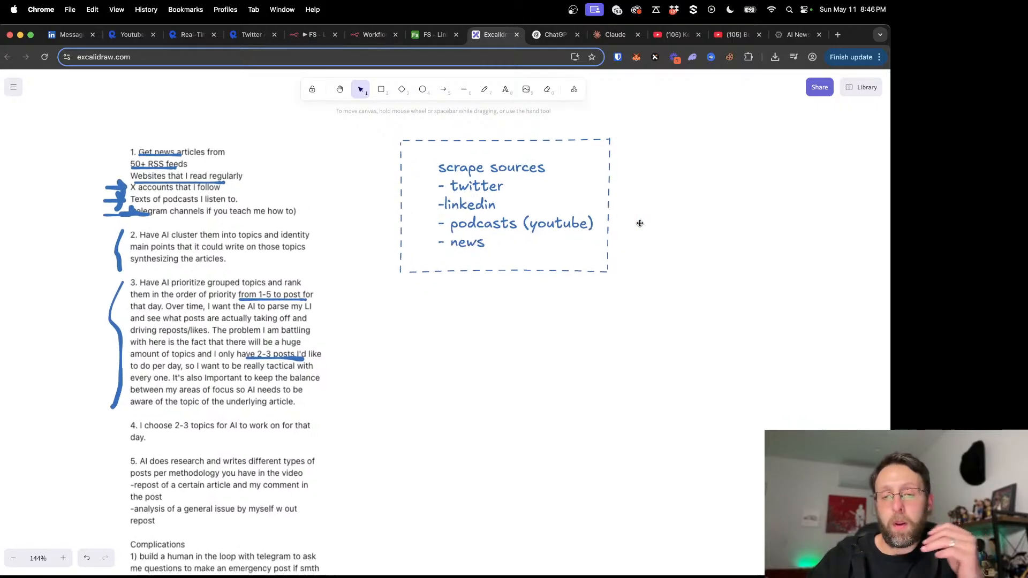
scroll(640, 223, "up", 2)
key("a")
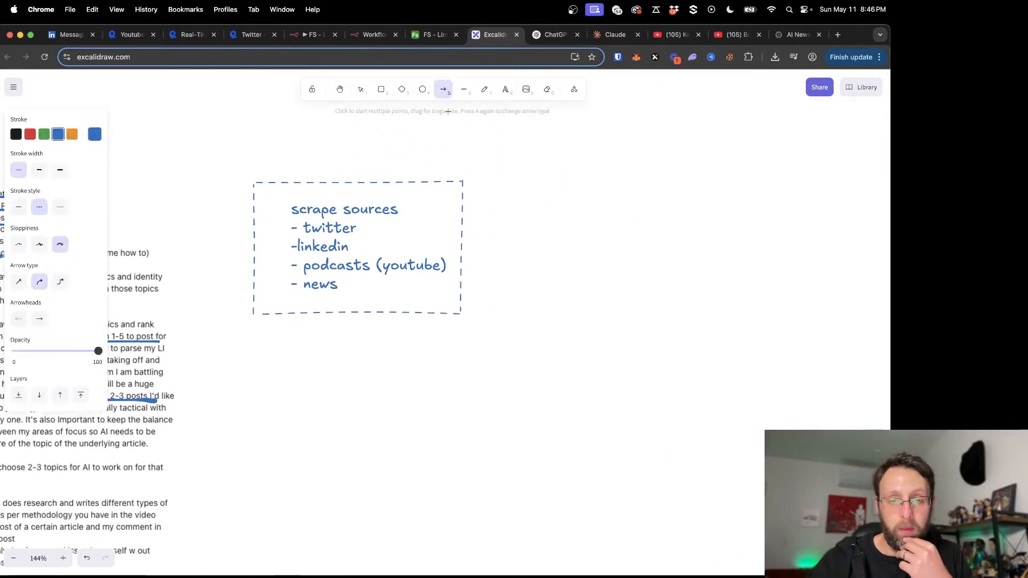
left_click_drag(479, 230, 583, 227)
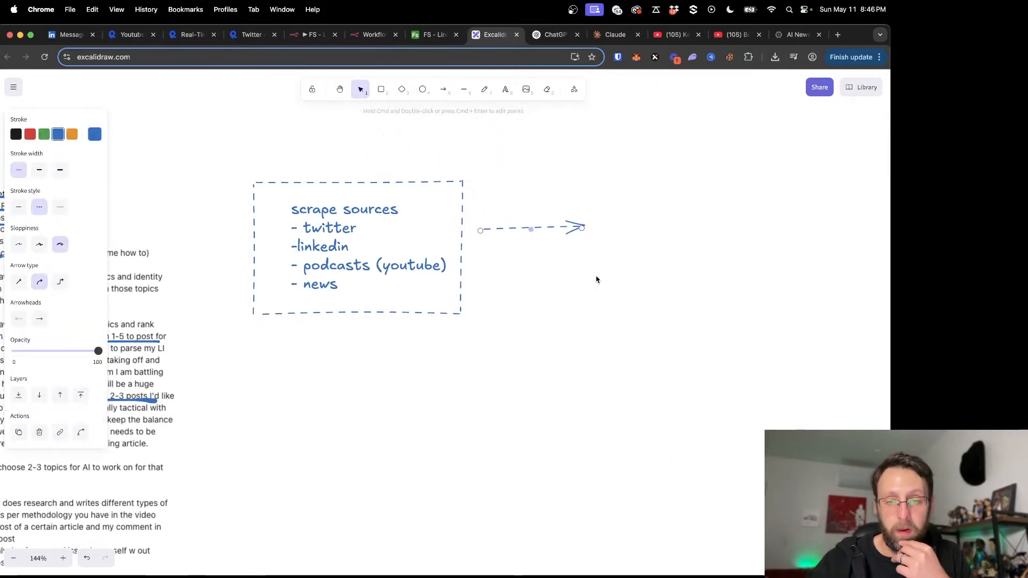
Step: Add a text list after the arrow with the lines "- likes", "- comments", "-shares" and "- views"
left_click(407, 91)
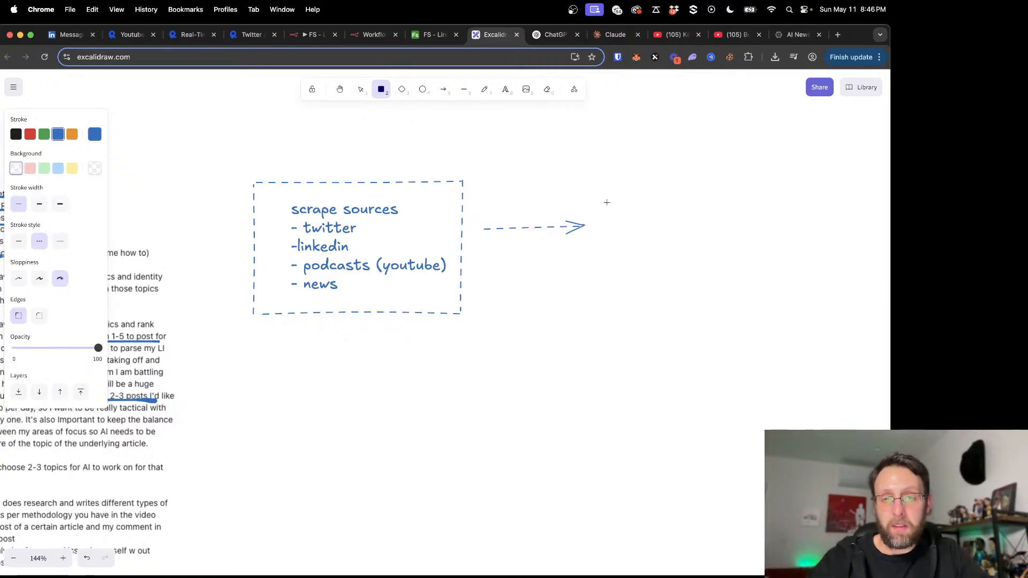
left_click(505, 90)
left_click(619, 211)
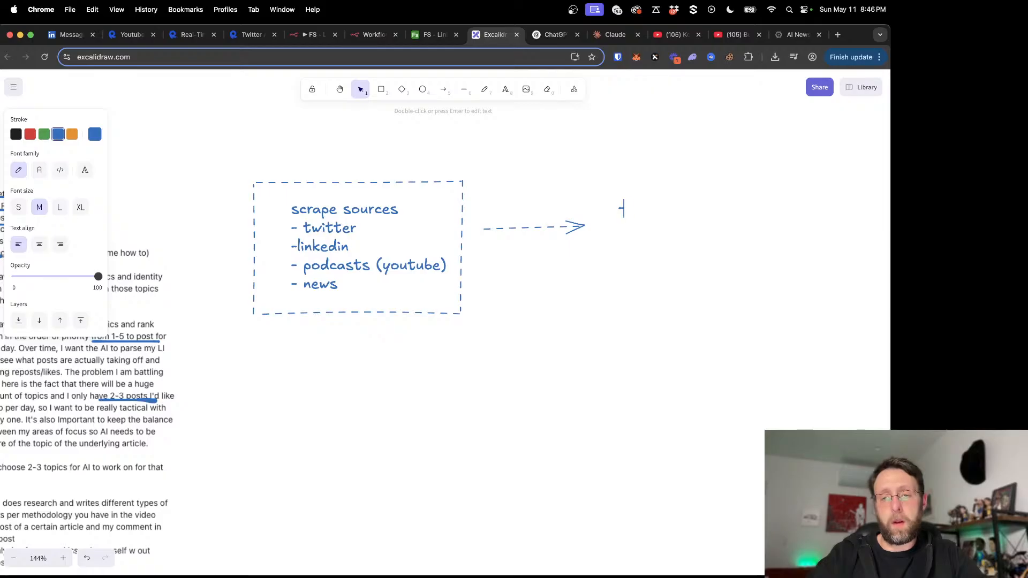
type("- ")
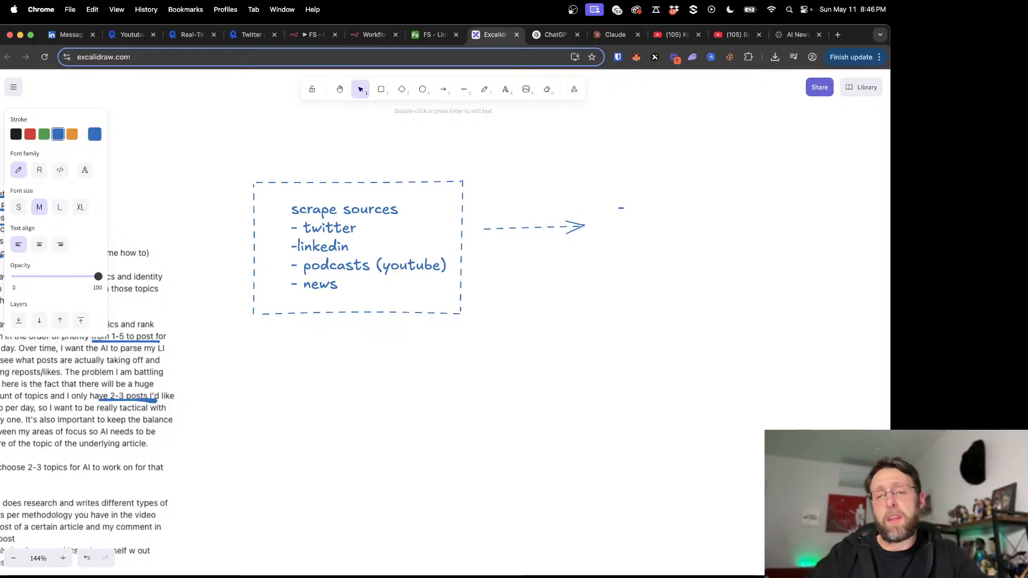
type("likes ")
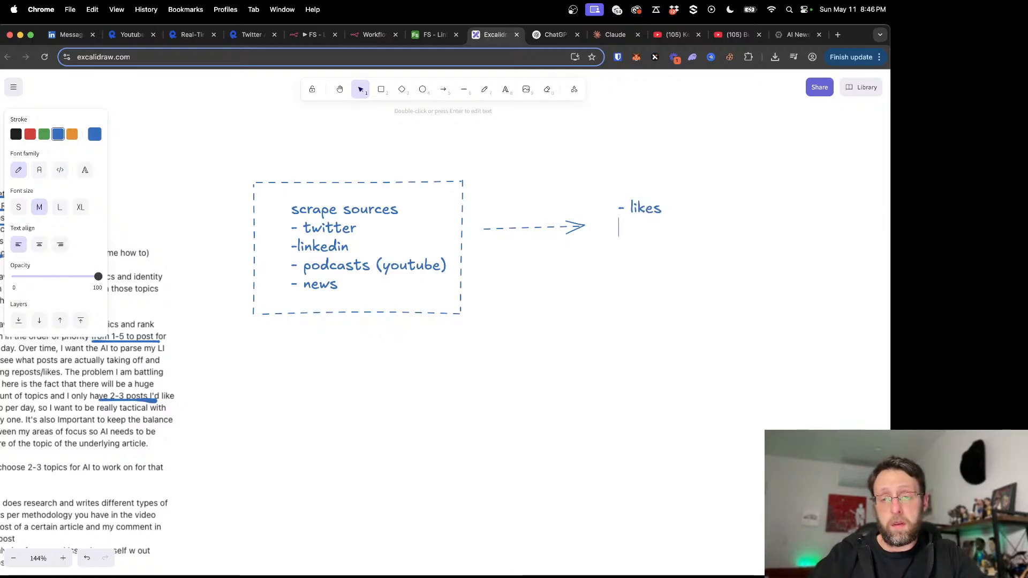
type("- comment")
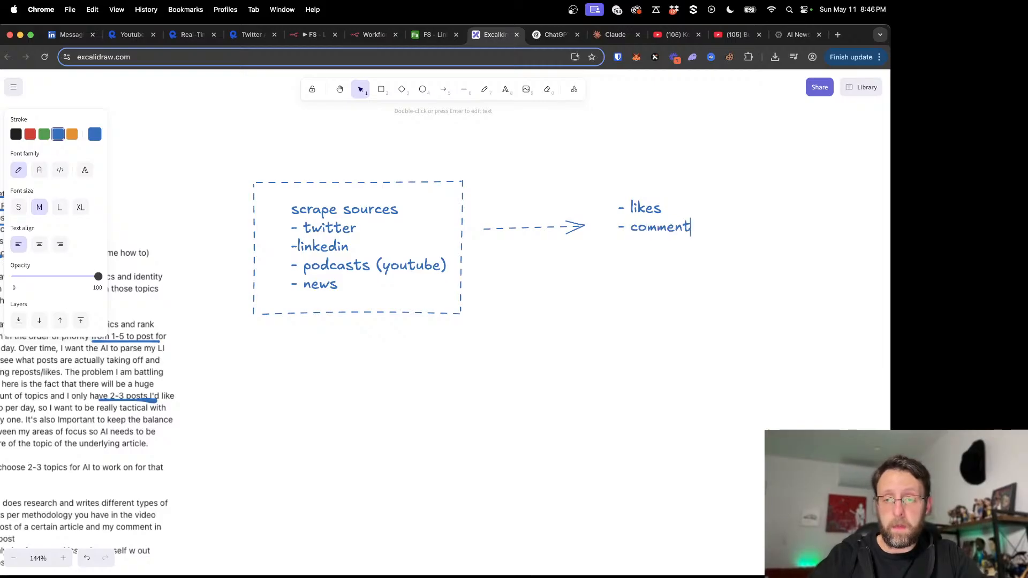
type("s")
key("Return")
type("-shares")
scroll(620, 227, "right", 5)
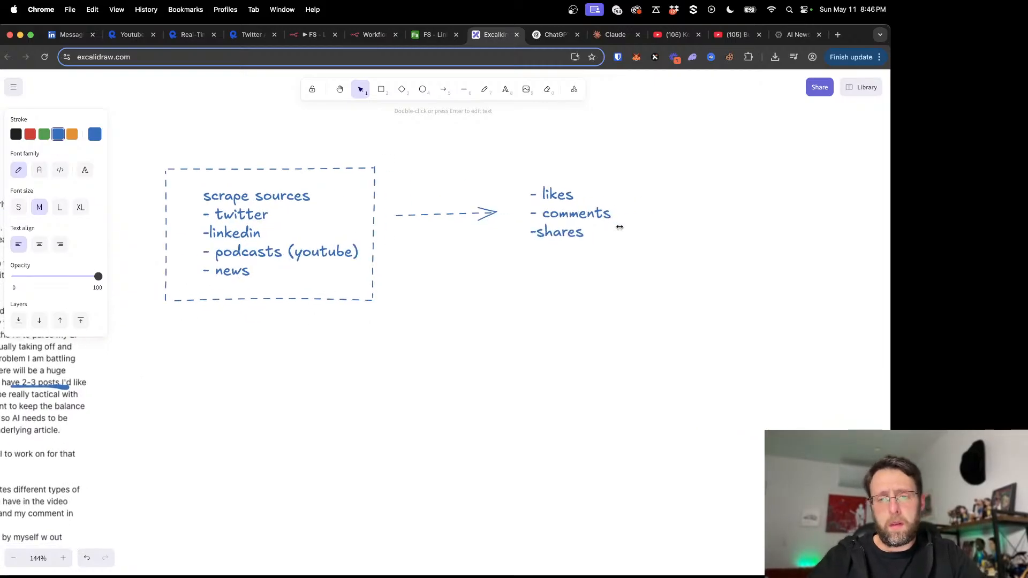
scroll(620, 227, "up", 1)
key("Return")
type("- view")
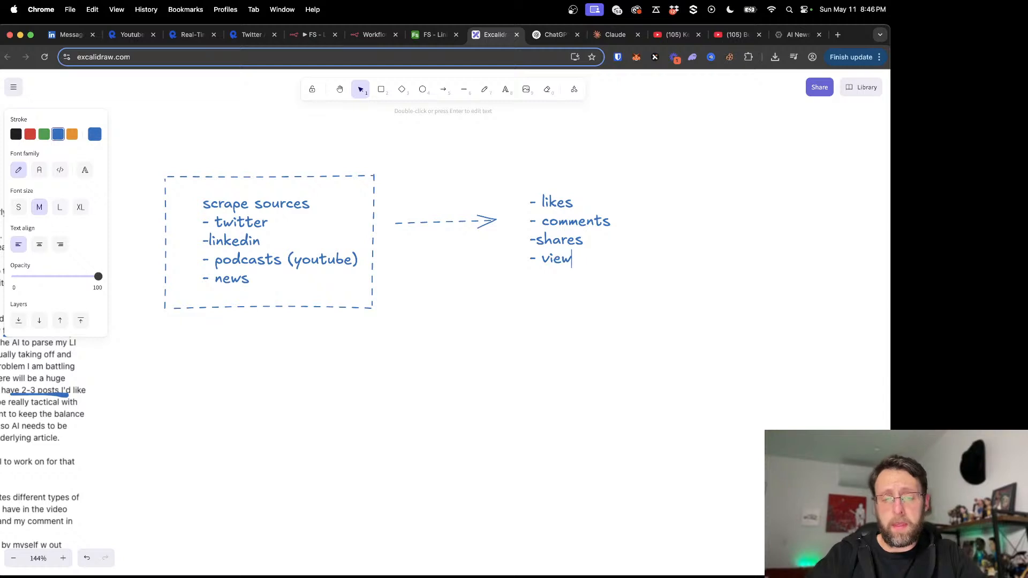
type("s")
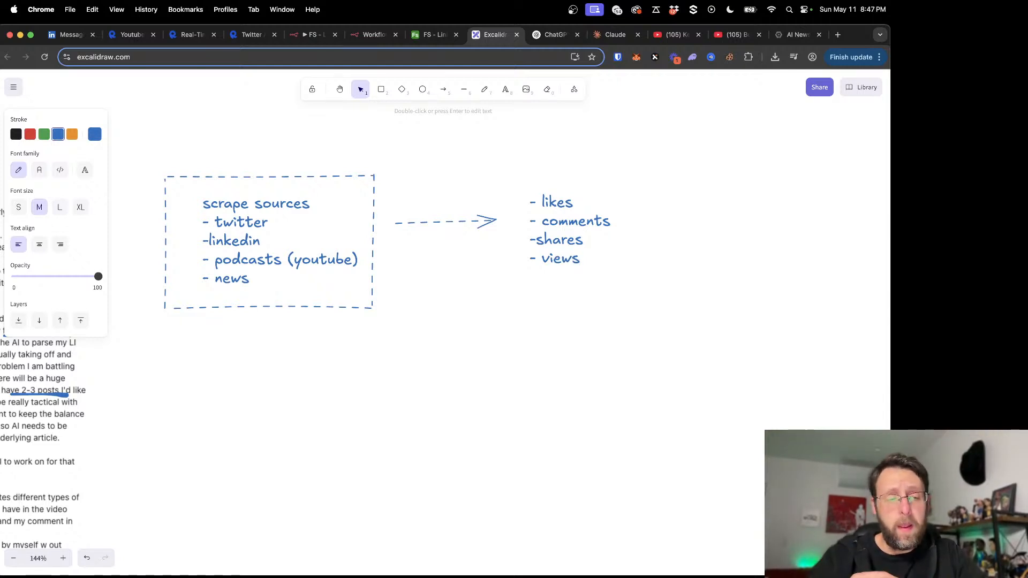
Step: Check the Scraped Content table in Airtable, return to Excalidraw and draw a dashed rectangle around the likes, comments, shares and views list
left_click(427, 35)
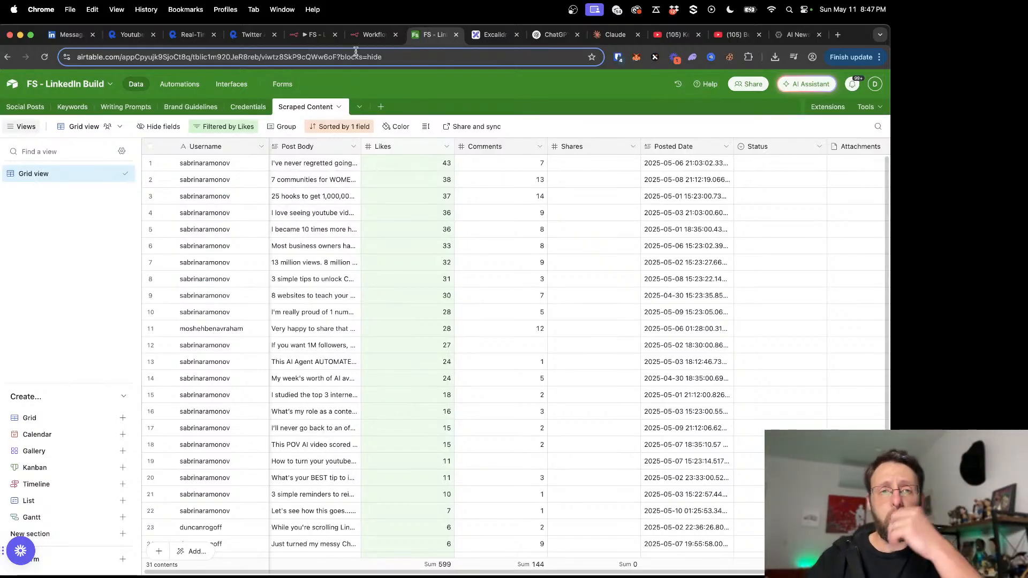
left_click(496, 34)
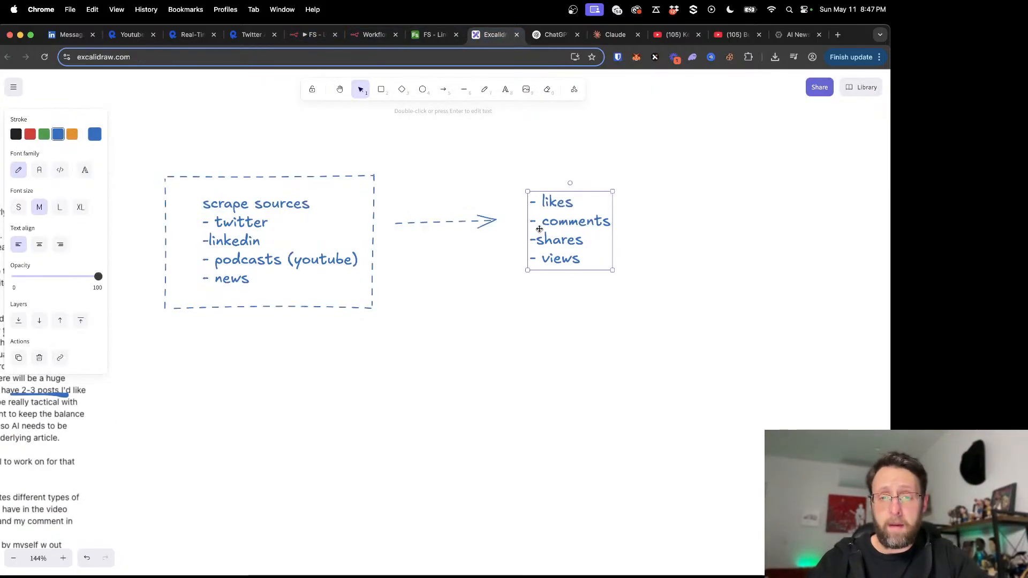
left_click(386, 92)
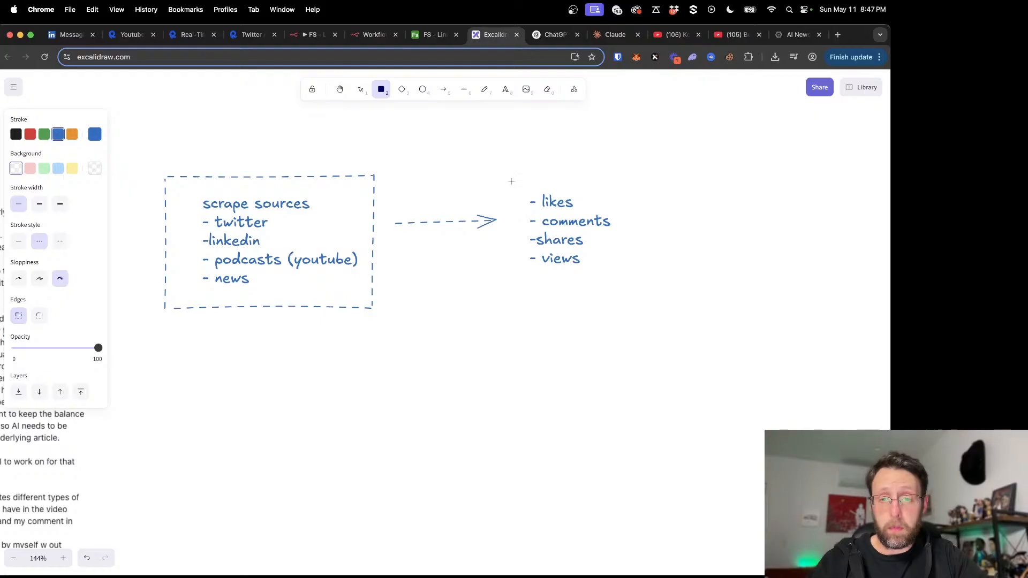
left_click_drag(512, 182, 643, 302)
Step: Insert a space after the dash of the "-linkedin" entry in the scrape sources list
scroll(433, 289, "left", 3)
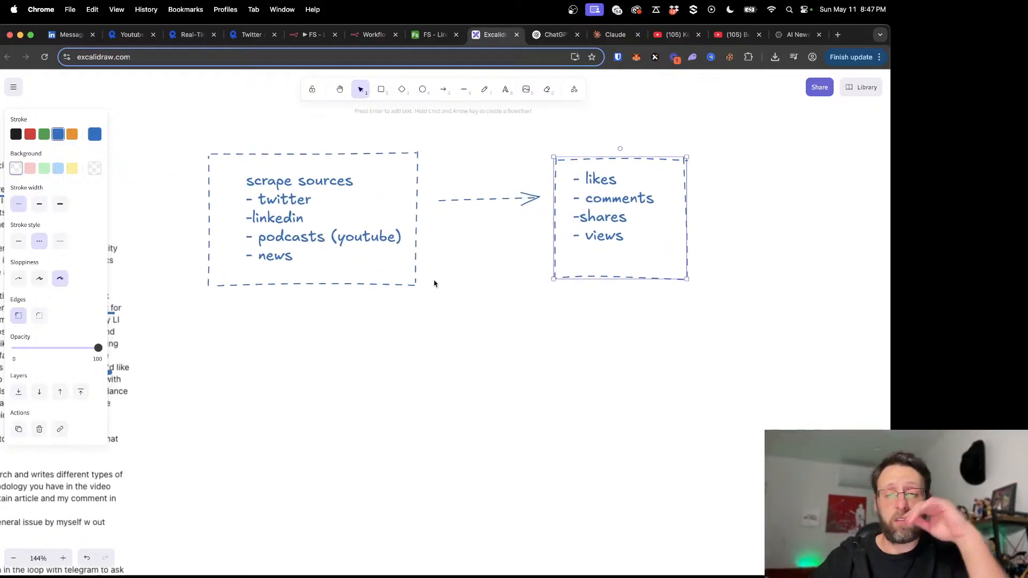
scroll(484, 284, "left", 5)
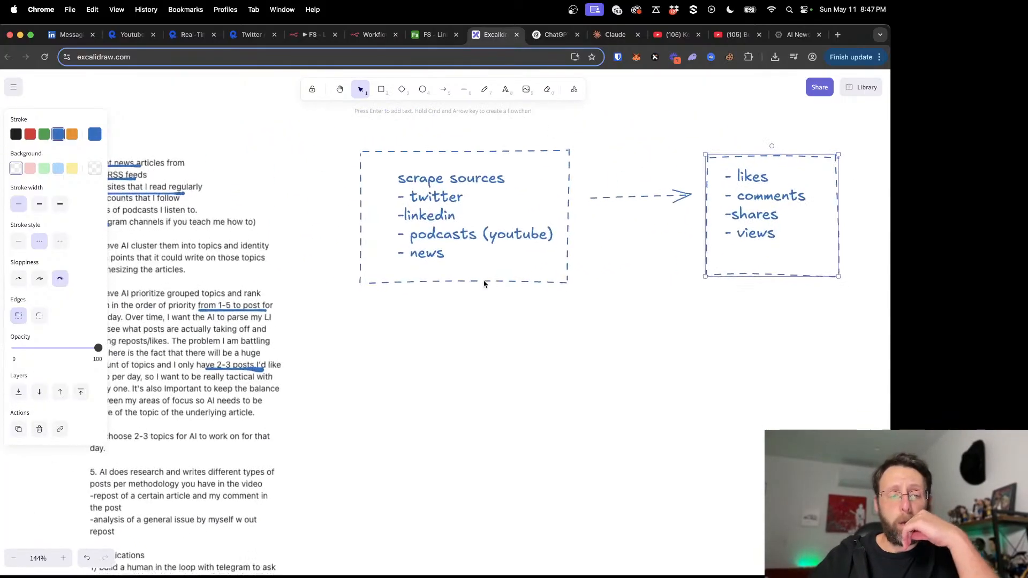
scroll(485, 284, "down", 5)
scroll(485, 283, "left", 4)
scroll(484, 284, "up", 3)
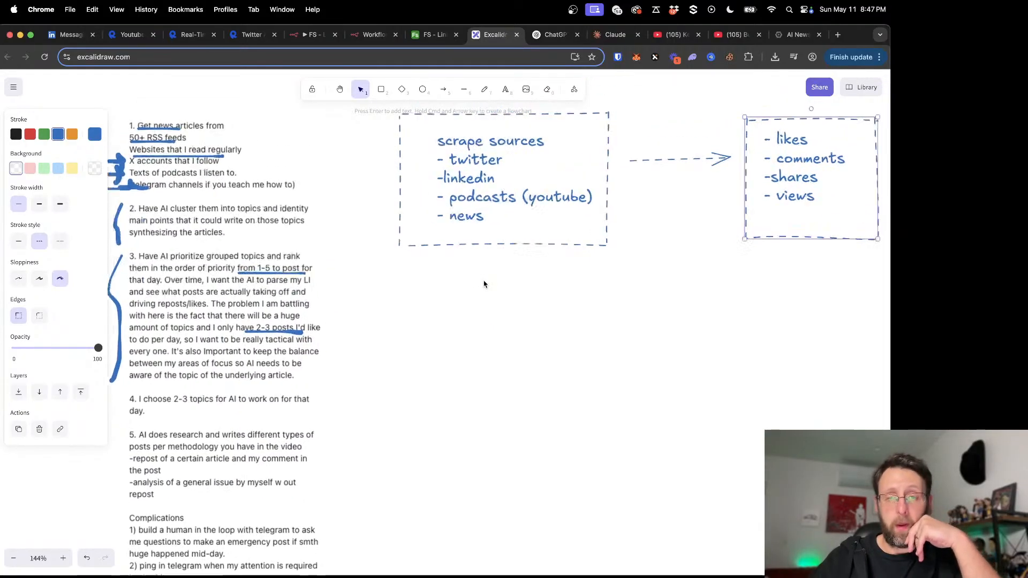
scroll(484, 284, "up", 1)
scroll(484, 284, "right", 1)
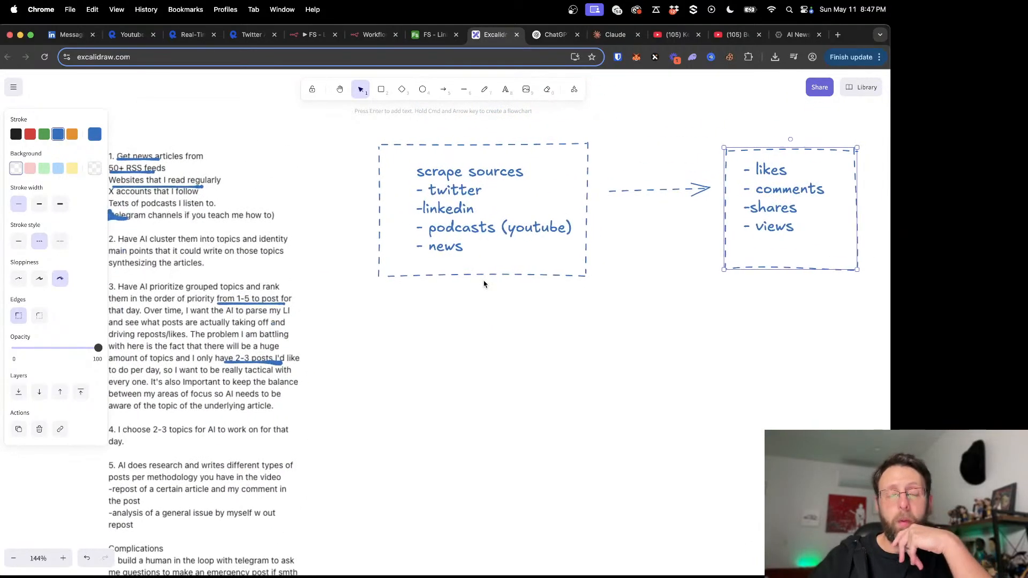
double_click(421, 209)
left_click(426, 209)
left_click(445, 313)
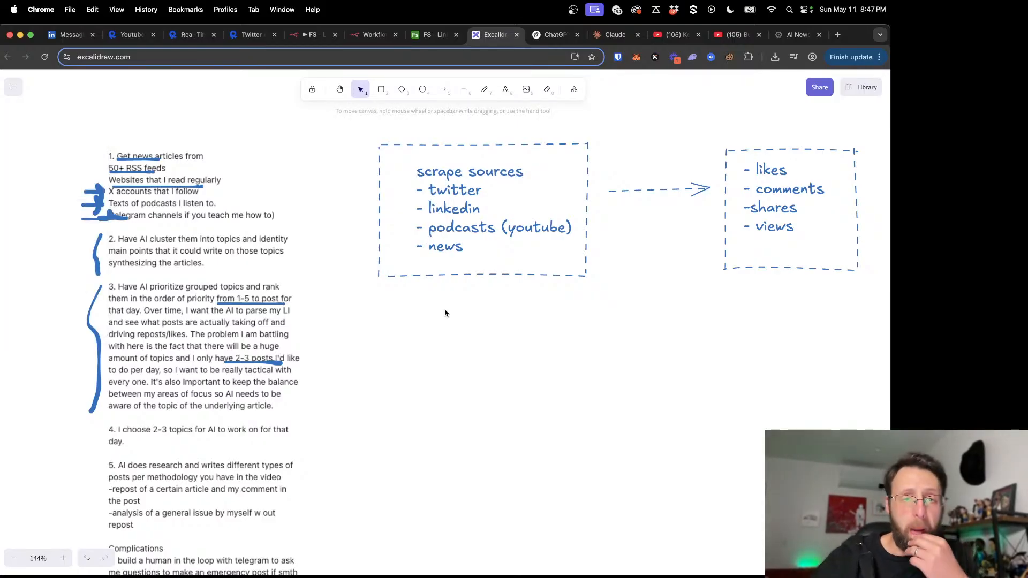
Step: Draw a short, dashed blue arrow pointing right from beside the engagement metrics box
scroll(484, 212, "right", 3)
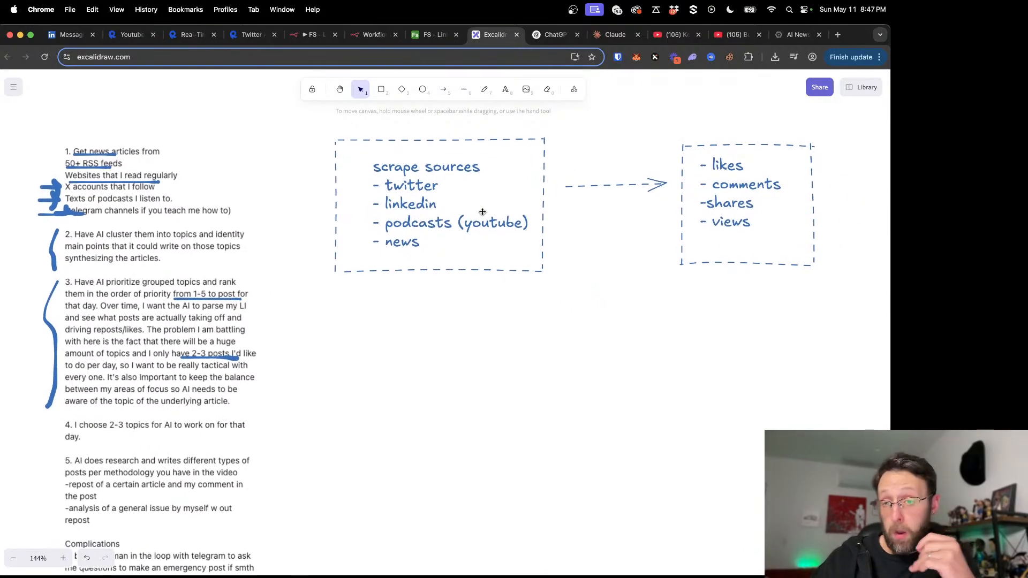
scroll(482, 212, "right", 10)
key("a")
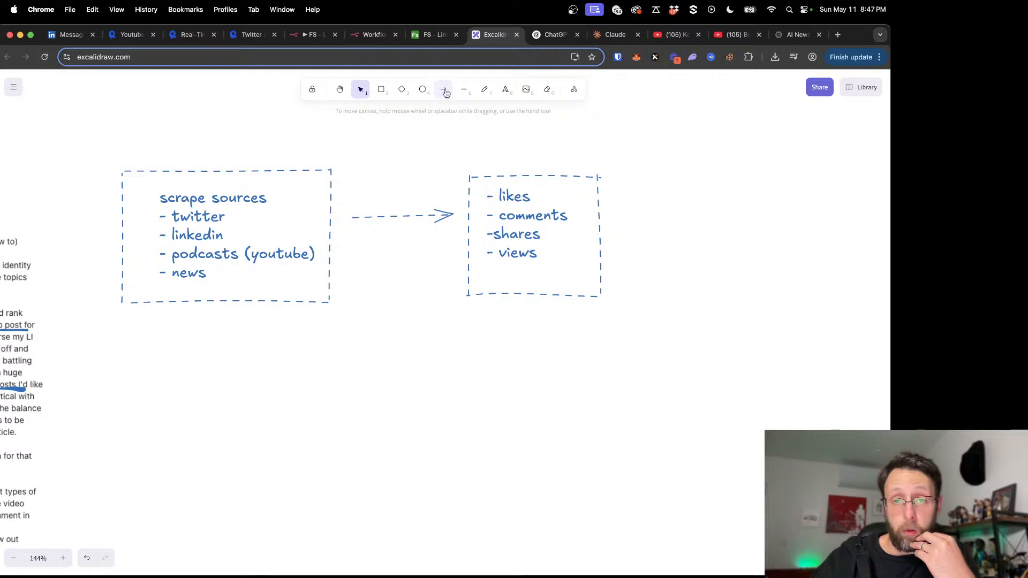
left_click_drag(618, 231, 669, 231)
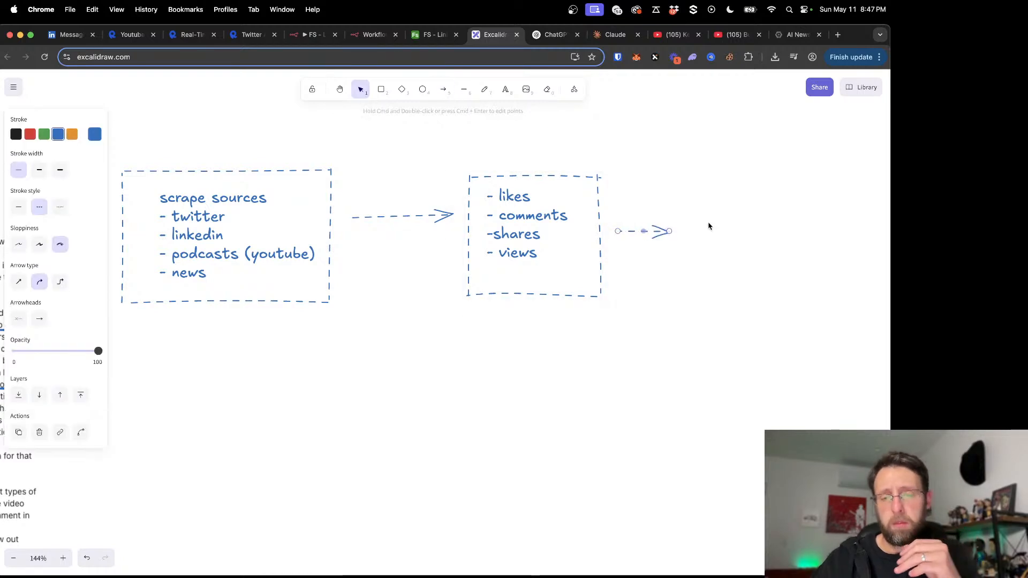
Step: Add the text "rank posts" just beyond the second arrow
scroll(709, 225, "right", 3)
left_click(505, 90)
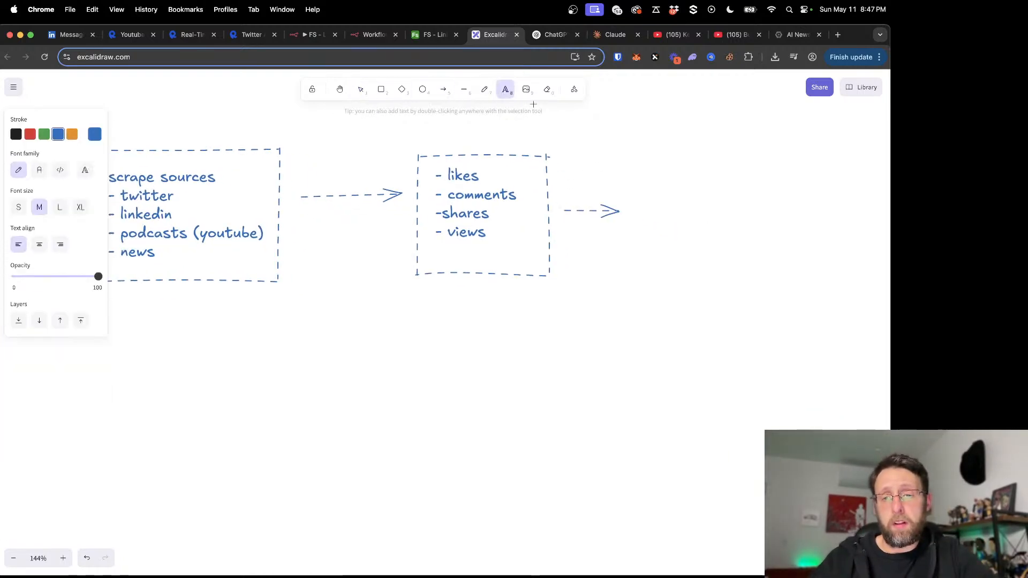
left_click(639, 182)
type("rank post")
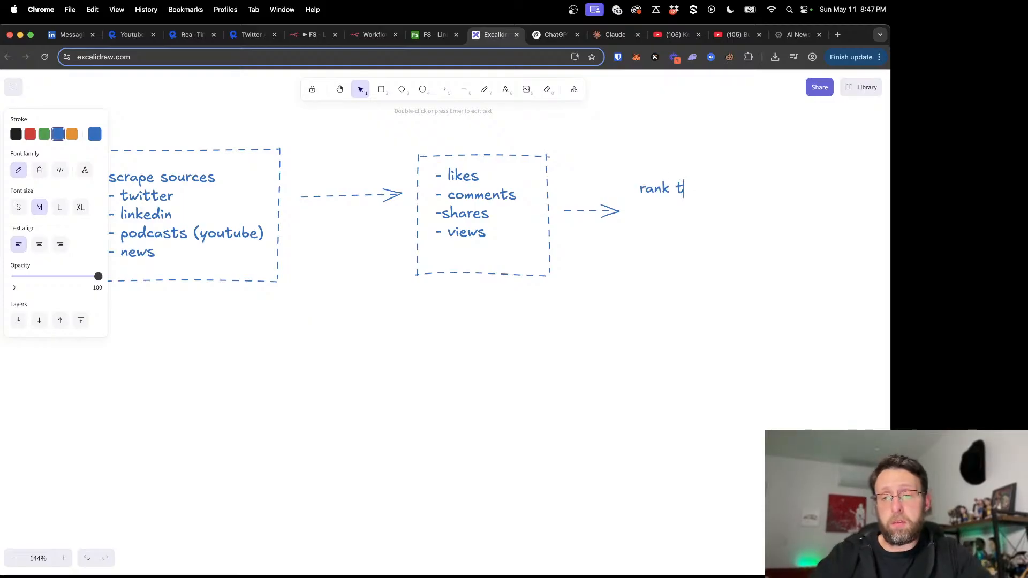
key("BackSpace")
type("posts")
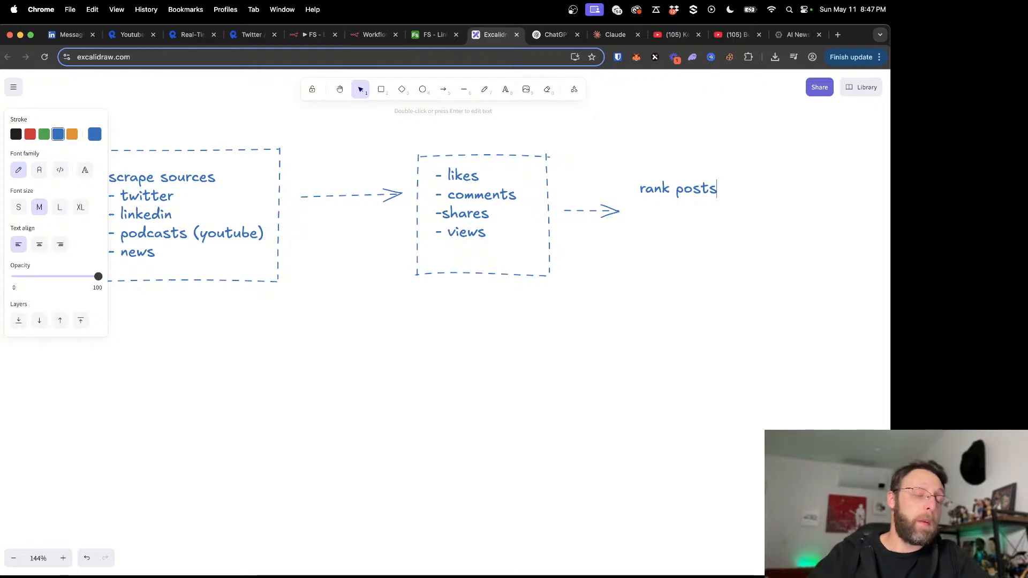
Step: Add the list entries "- outliers?", "- views?" and "- comment:view?" on separate lines under "rank posts"
key("Return")
type("- ou")
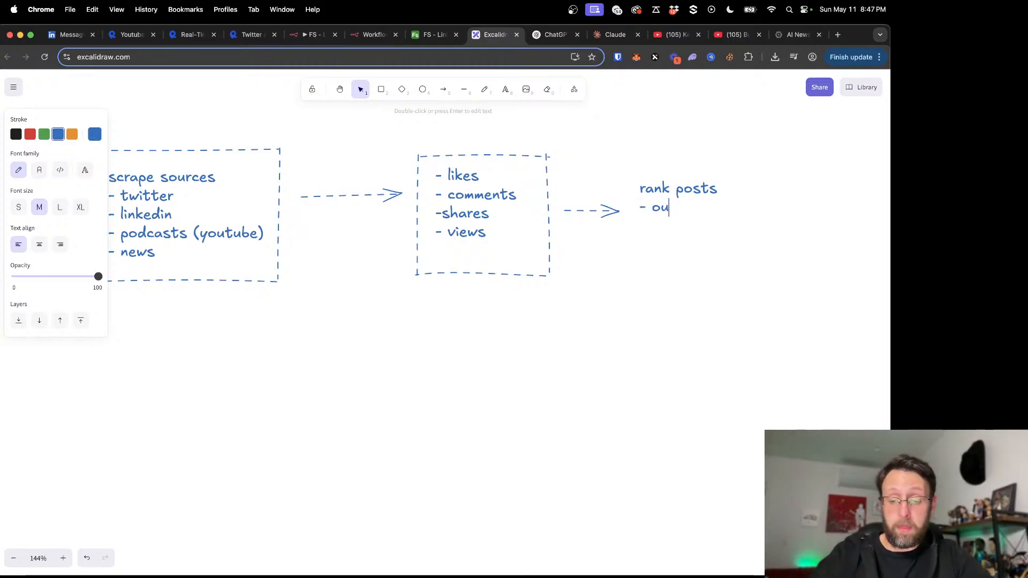
type("tliers? ")
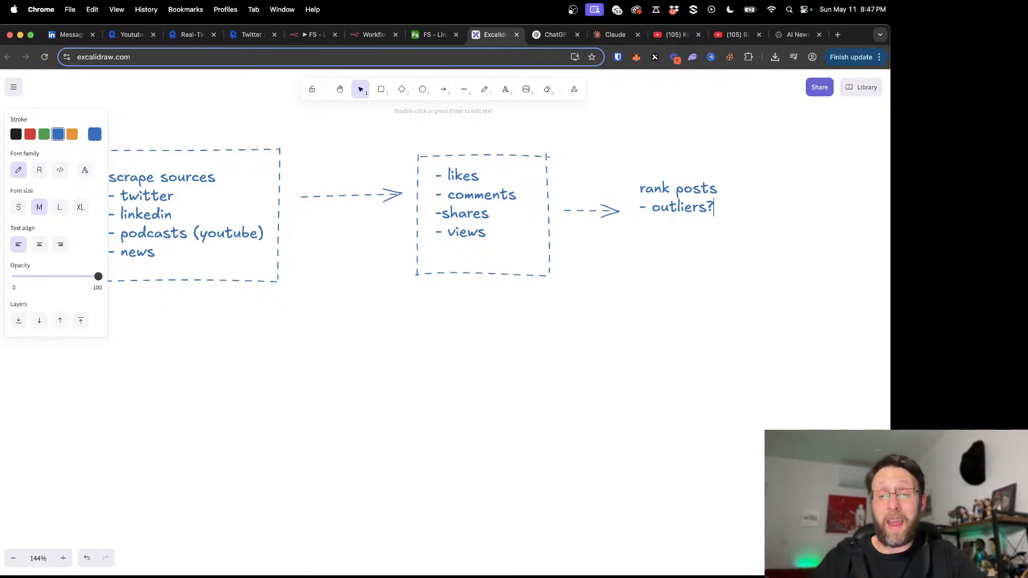
type("- views?")
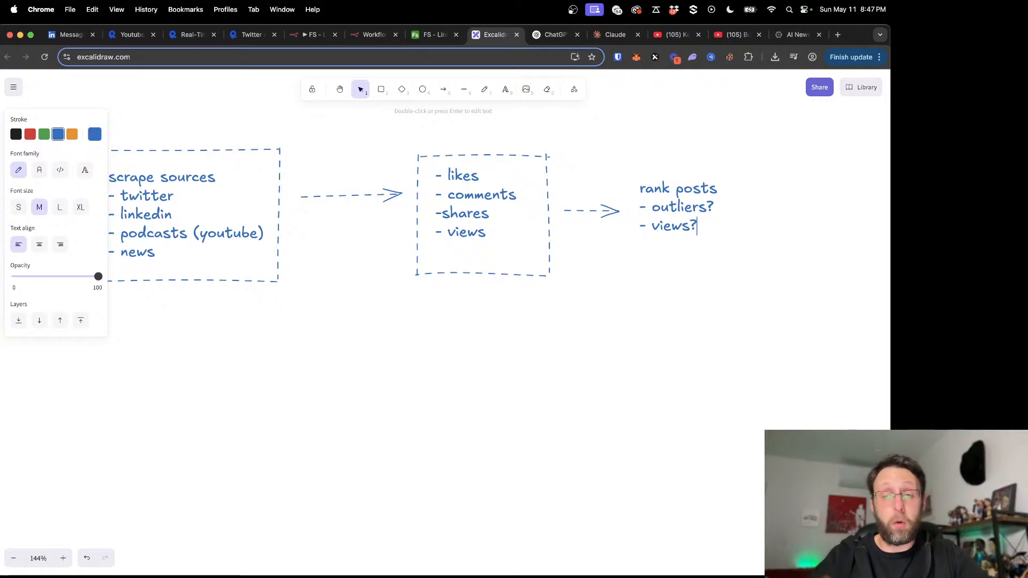
key("Return")
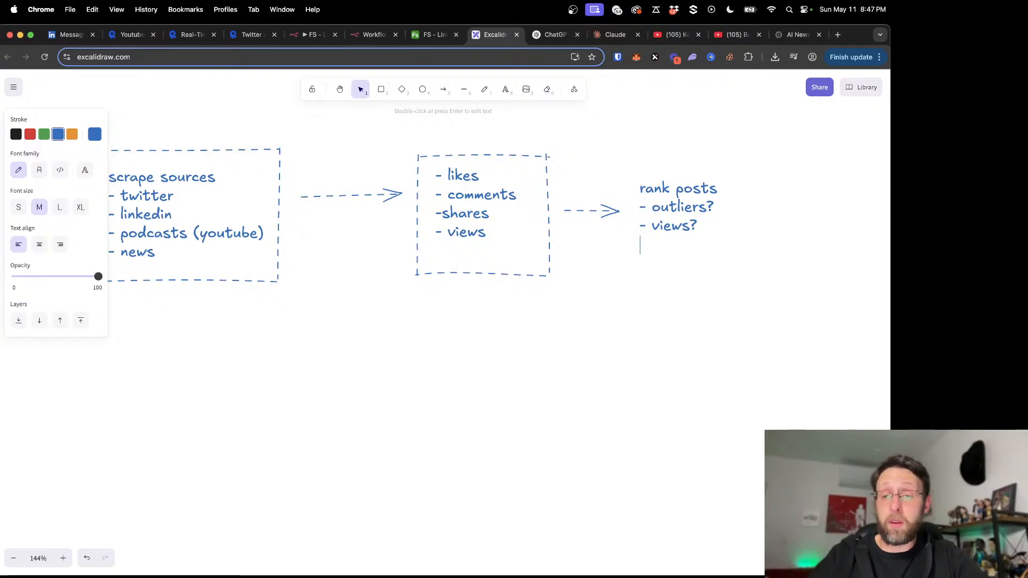
type("- ")
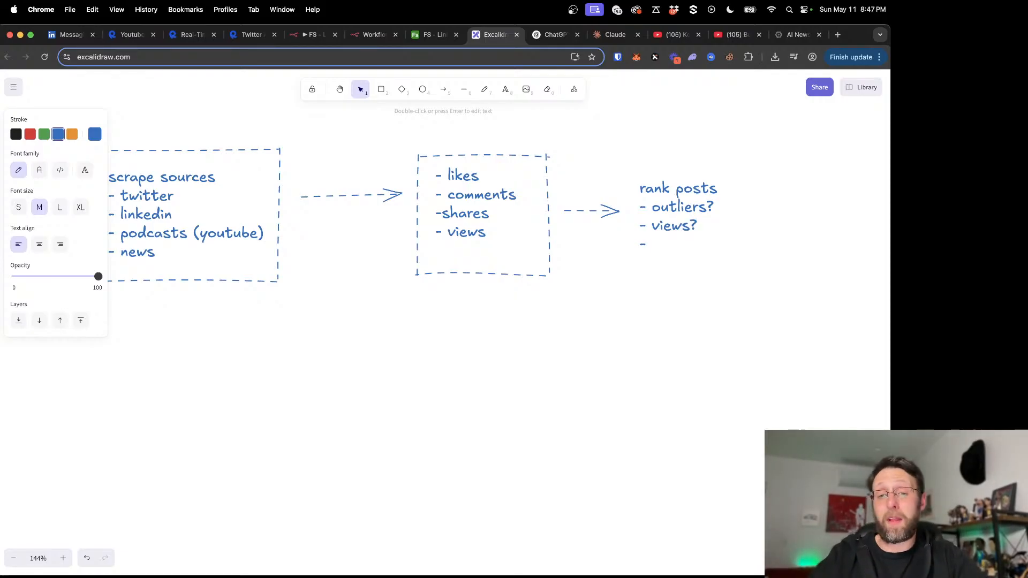
type("comment")
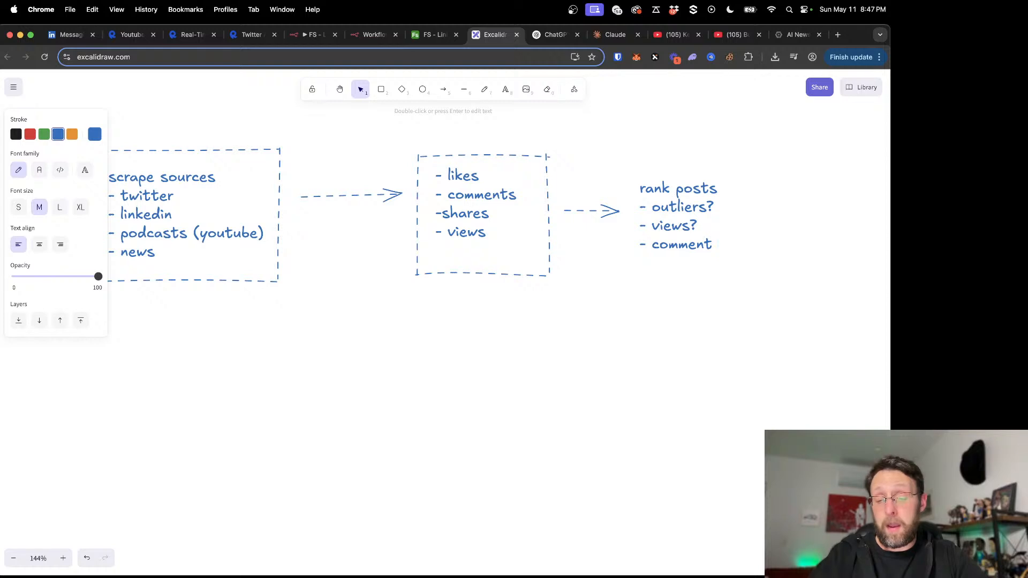
key("BackSpace")
type(":view")
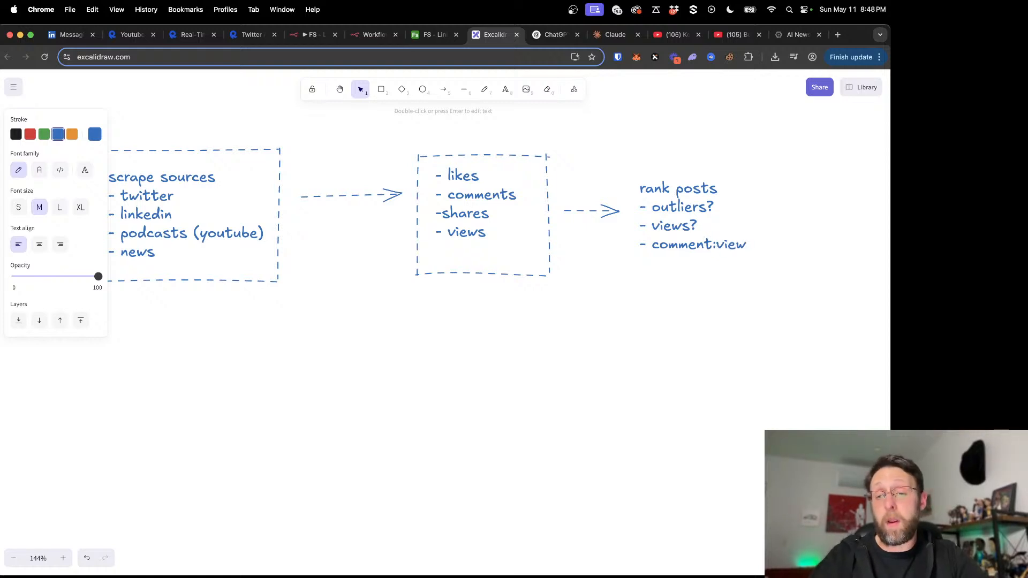
type("?")
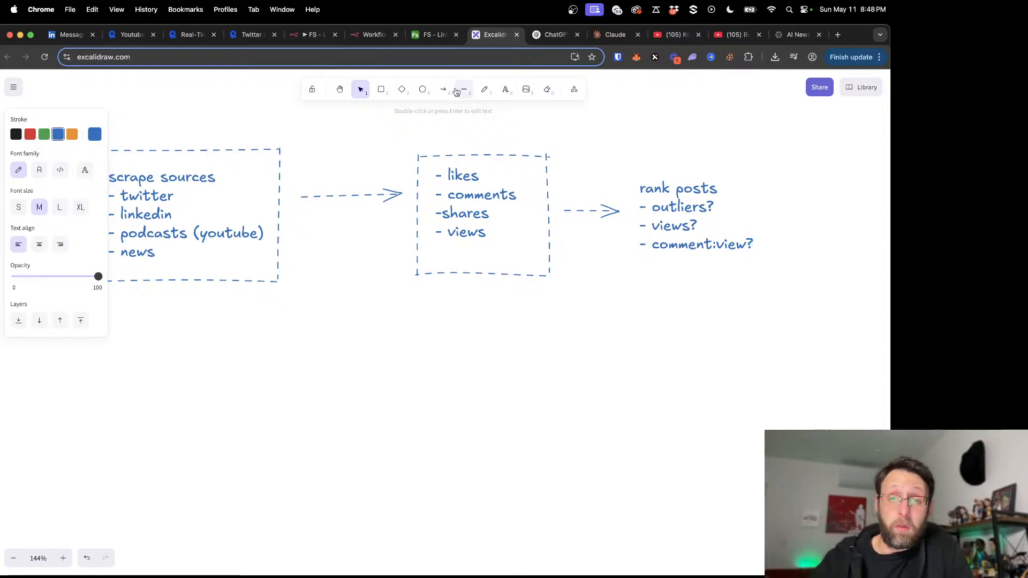
Step: Draw a dashed rectangle around the "rank posts" list and add the text "goals??" just above it
left_click(385, 94)
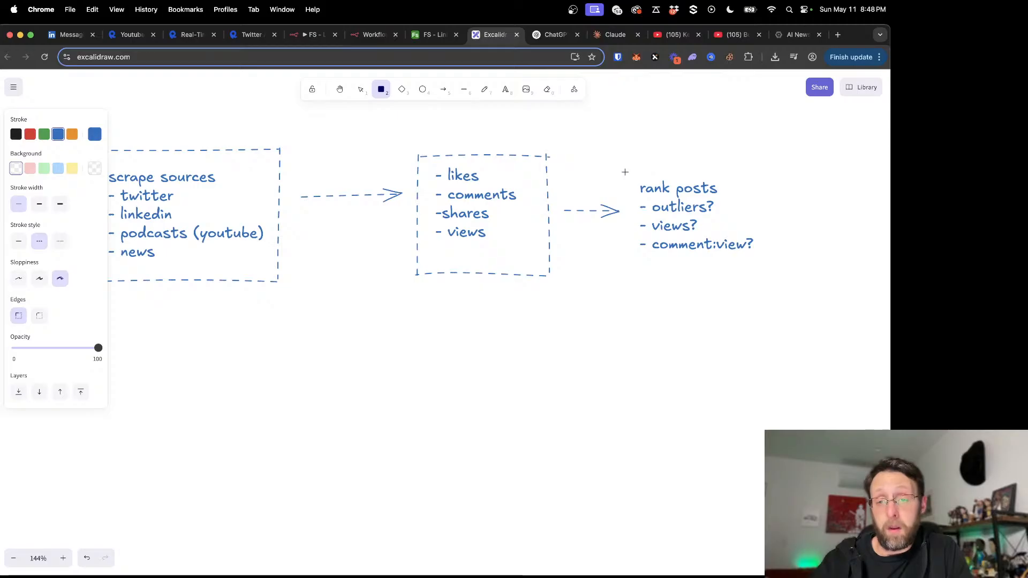
mouse_move(624, 170)
left_mouse_down()
mouse_move(780, 253)
mouse_move(770, 267)
left_mouse_up()
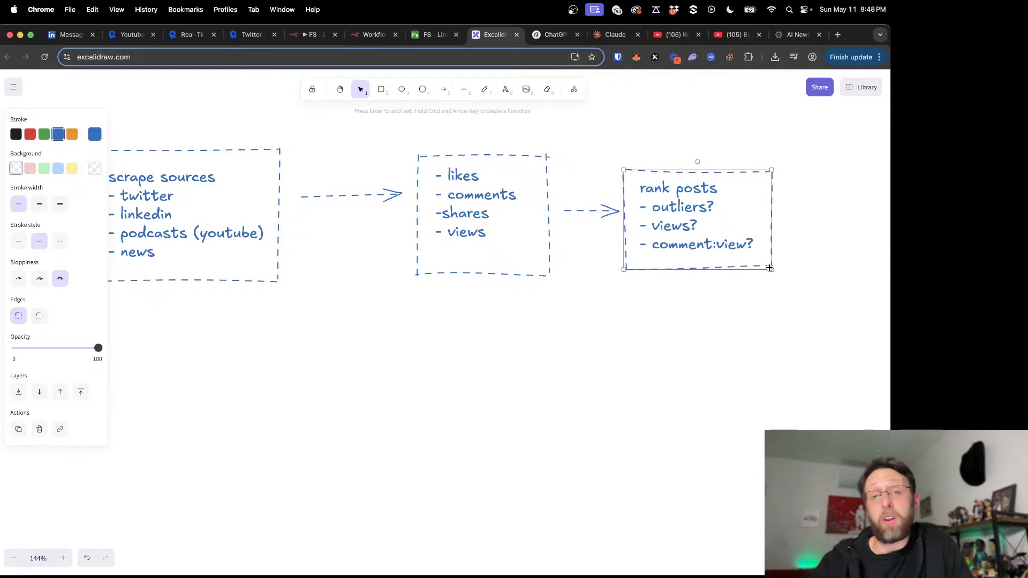
scroll(748, 326, "right", 5)
scroll(749, 326, "up", 2)
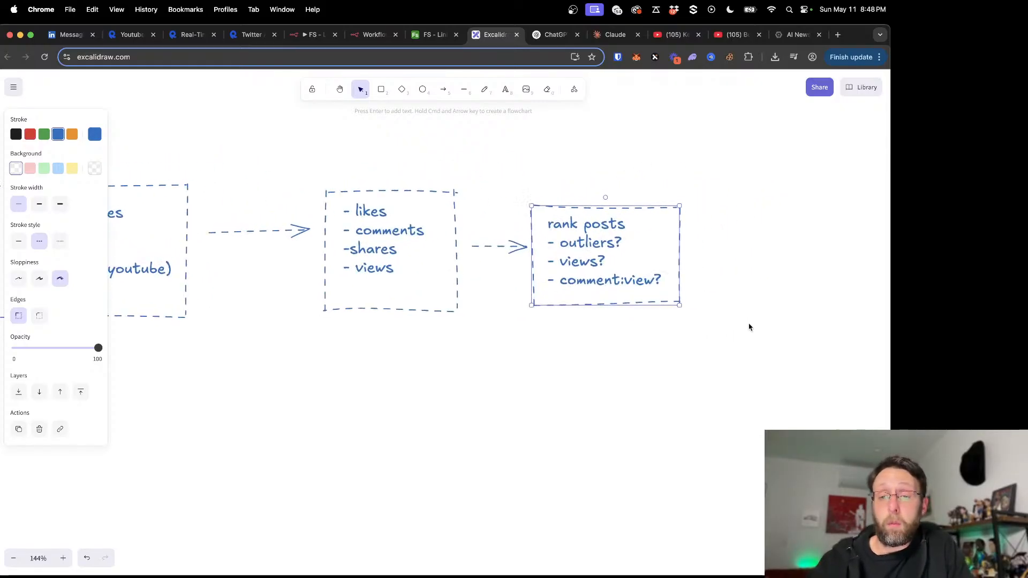
left_click(509, 93)
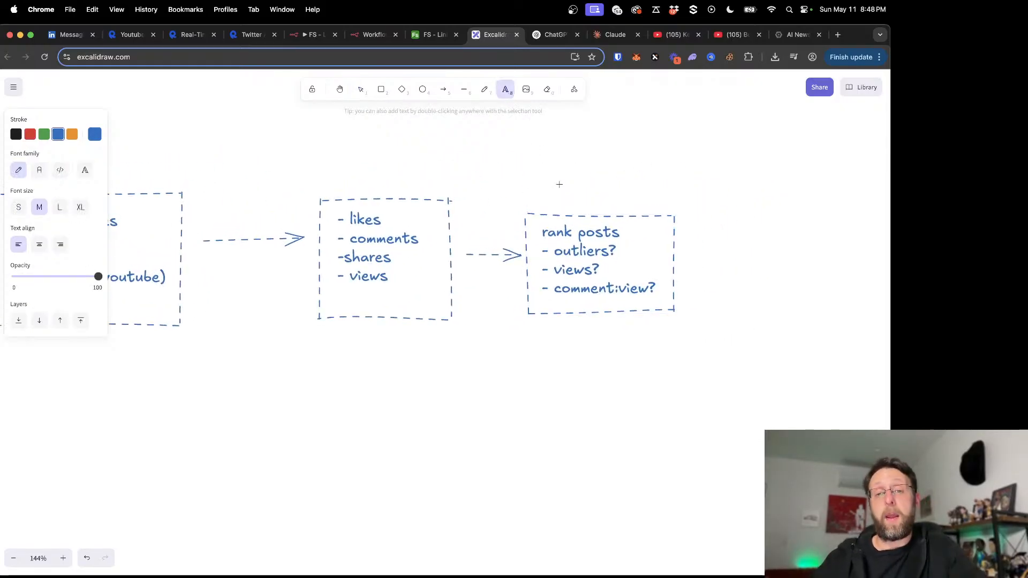
left_click(559, 184)
type("goals??")
key("Escape")
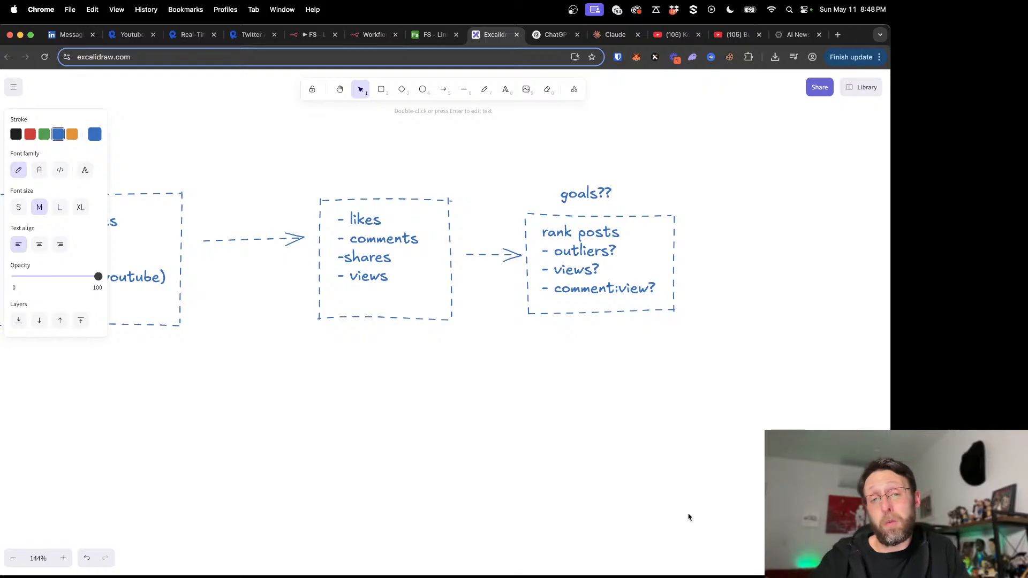
scroll(563, 407, "left", 5)
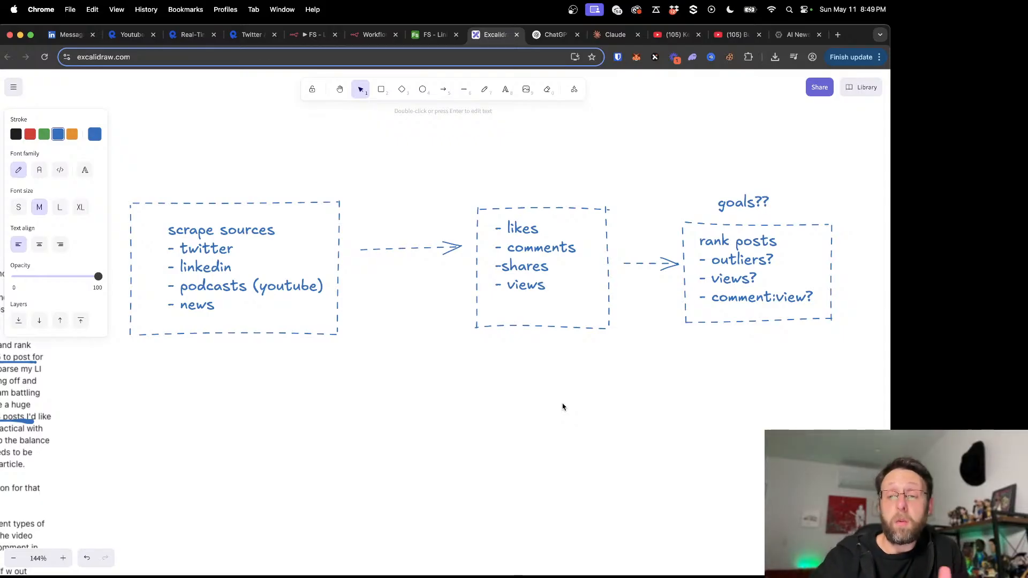
scroll(555, 393, "right", 2)
scroll(555, 392, "down", 1)
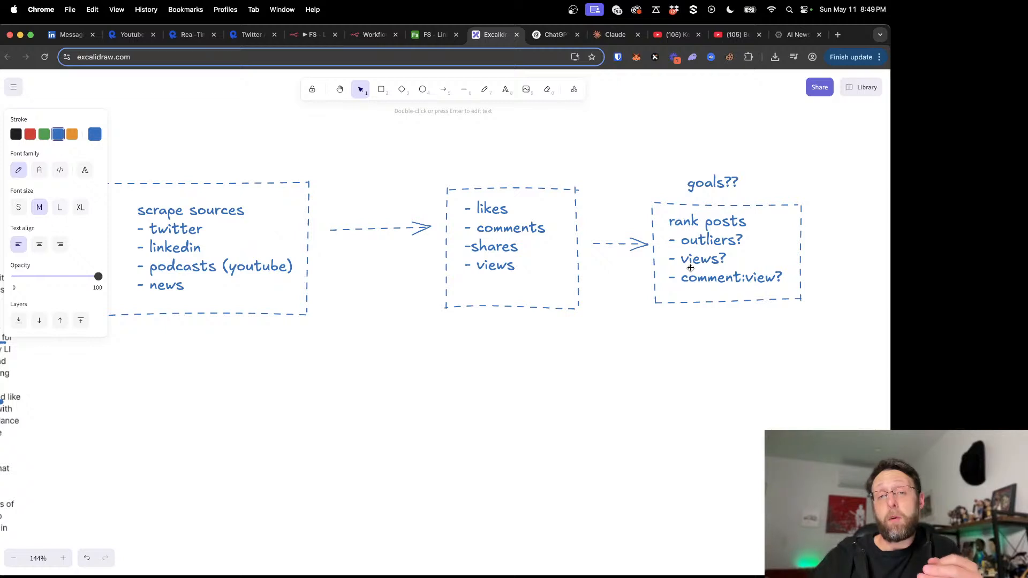
scroll(691, 268, "right", 3)
scroll(691, 268, "down", 1)
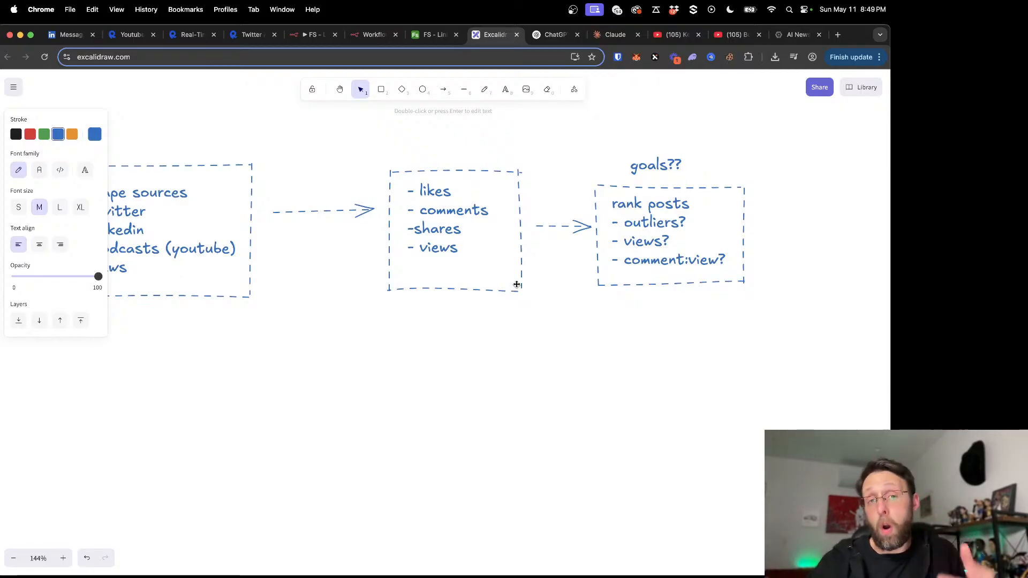
scroll(517, 285, "left", 5)
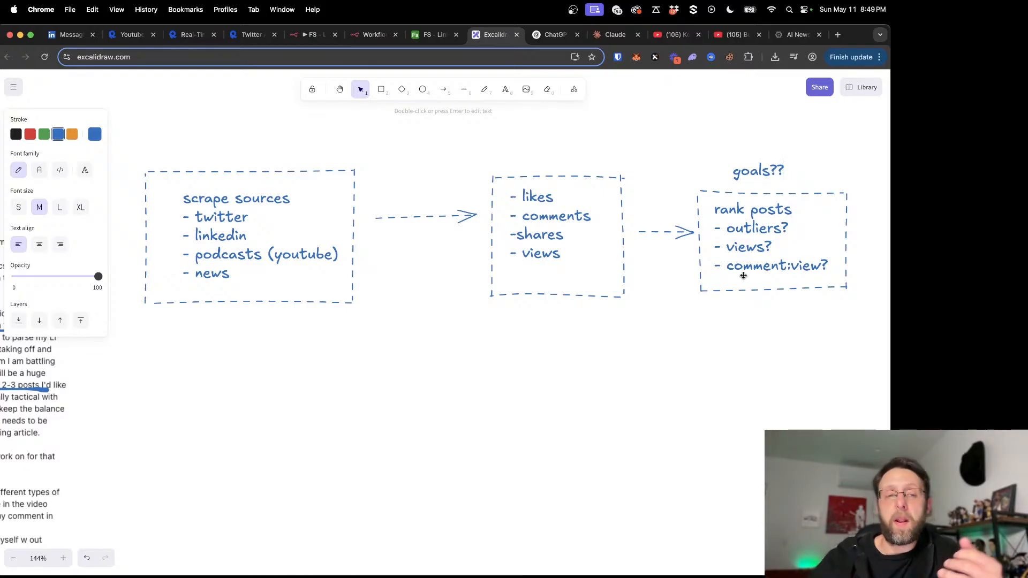
scroll(397, 333, "left", 4)
type("--")
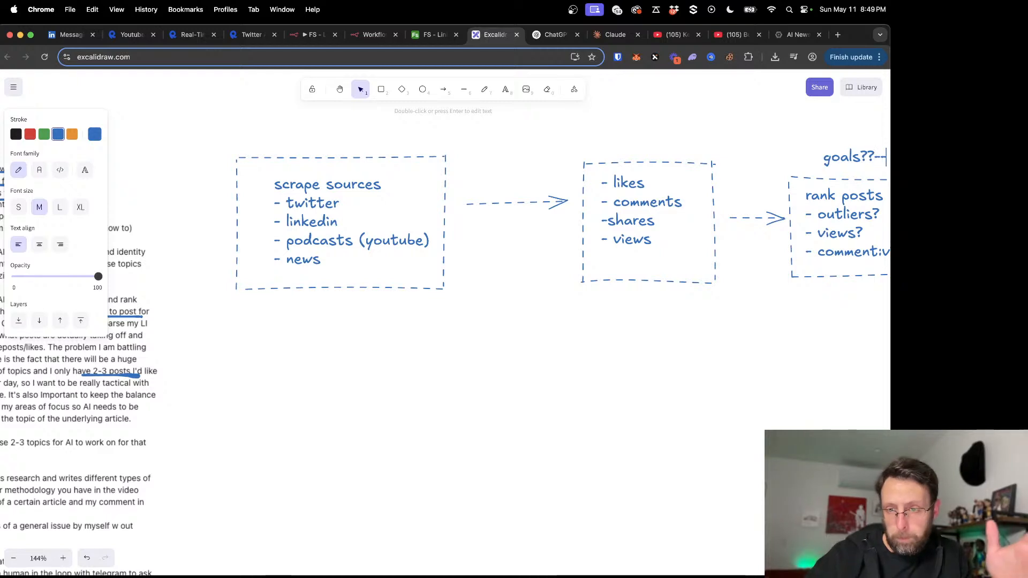
scroll(358, 359, "right", 2)
key("BackSpace")
key("BackSpace")
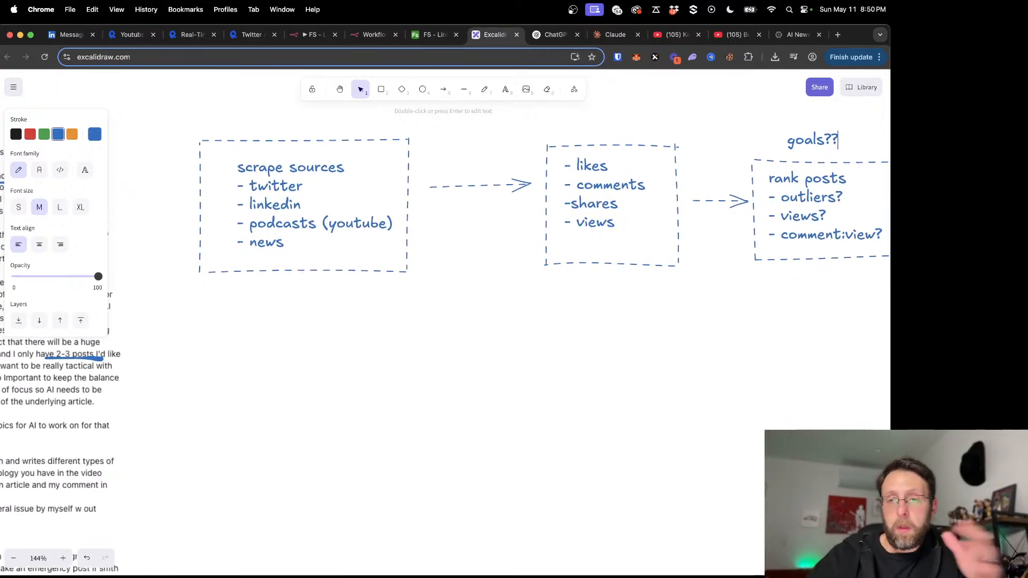
scroll(359, 358, "right", 3)
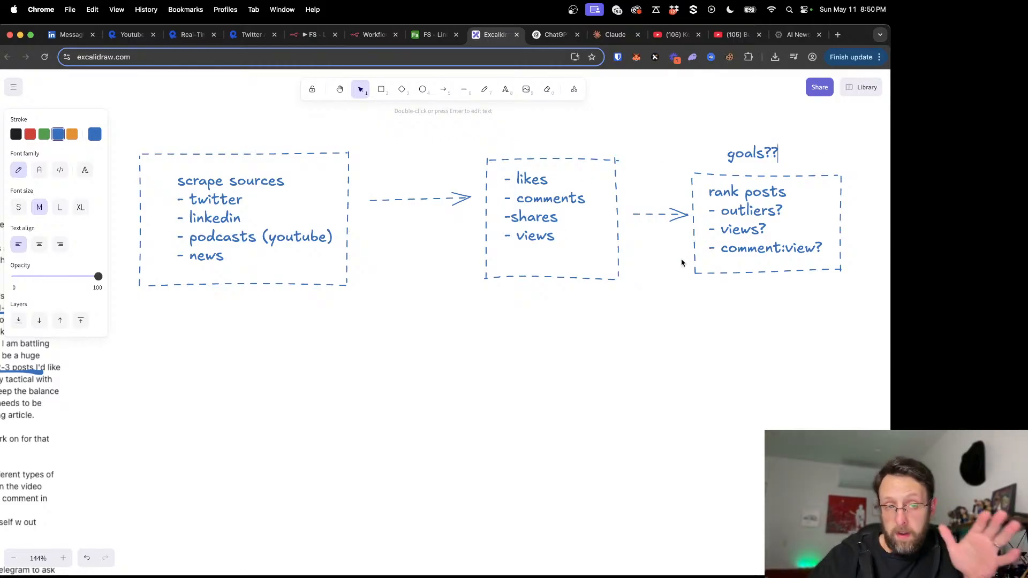
Step: Underline "topics and rank" freehand in item 3 of the client's written requirements
scroll(683, 263, "left", 10)
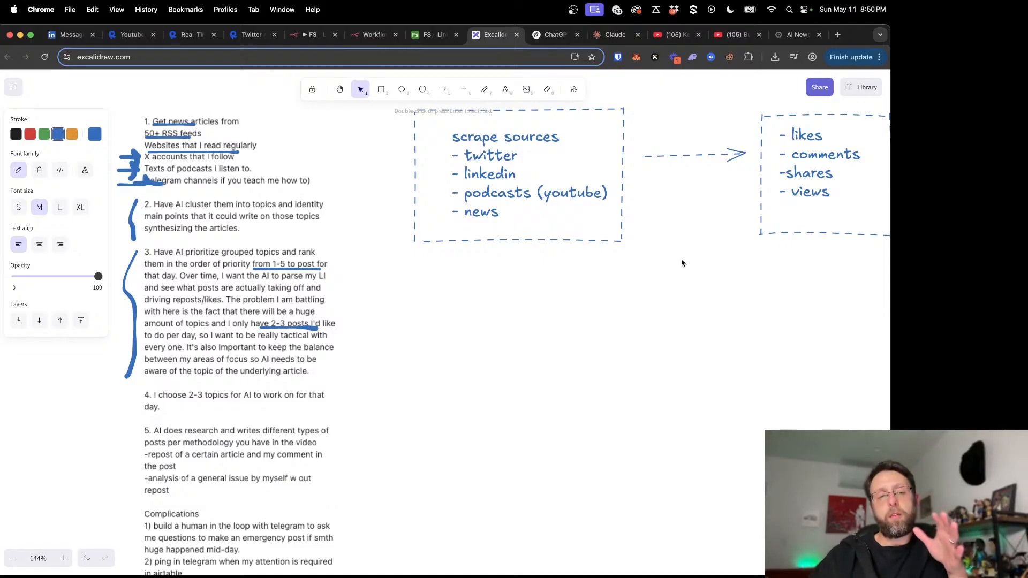
scroll(427, 314, "up", 1)
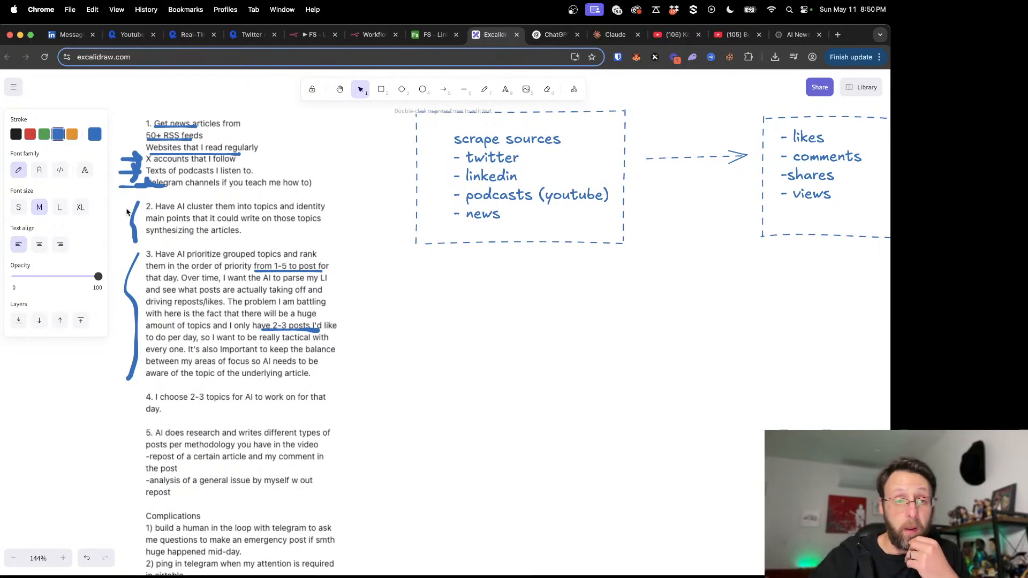
left_click(484, 90)
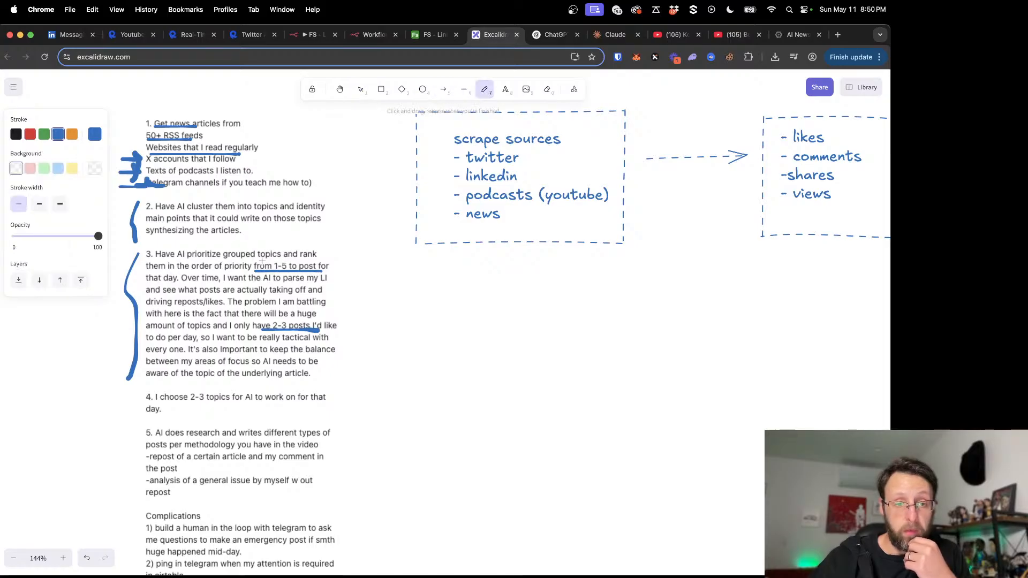
left_click_drag(259, 258, 329, 258)
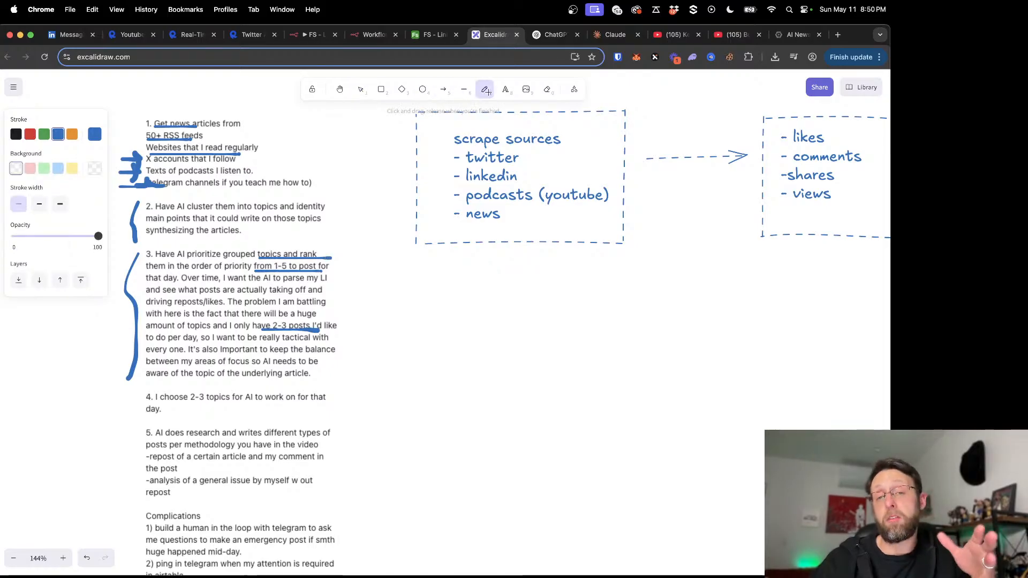
Step: Draw a short dashed arrow pointing down from beneath the scrape sources box and start a text entry below it
left_click(443, 90)
left_click_drag(505, 261, 508, 284)
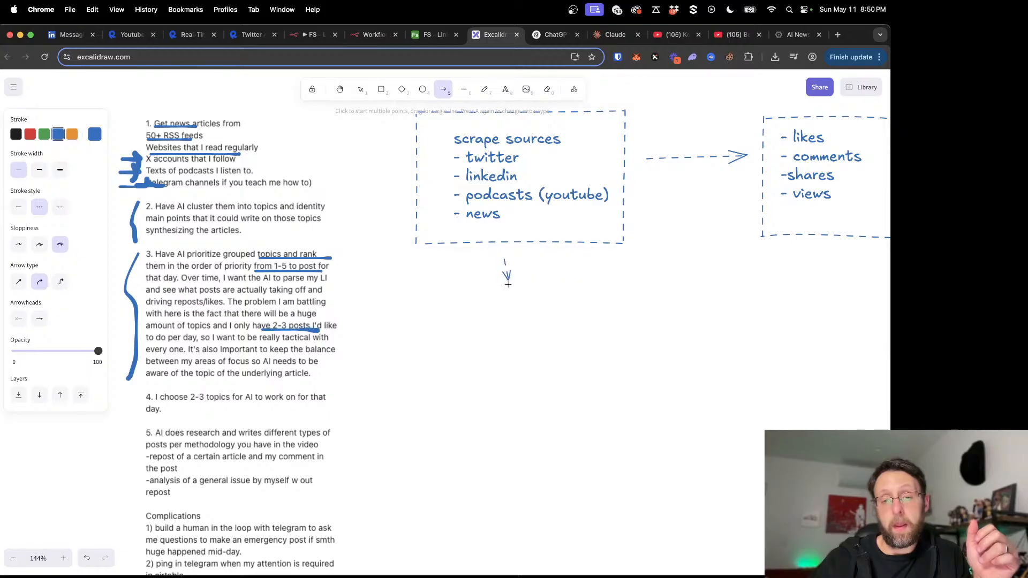
double_click(462, 329)
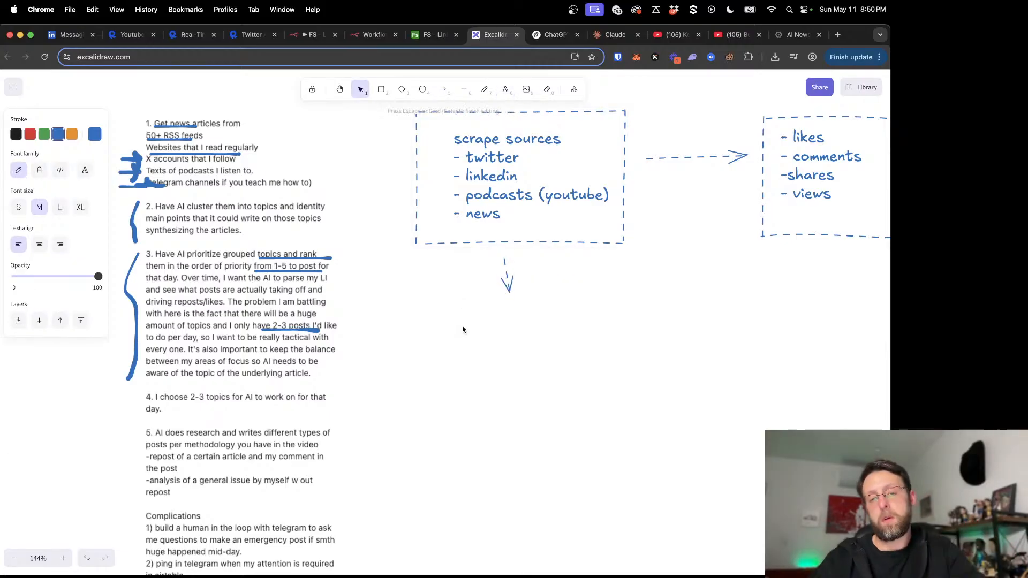
type("sort by")
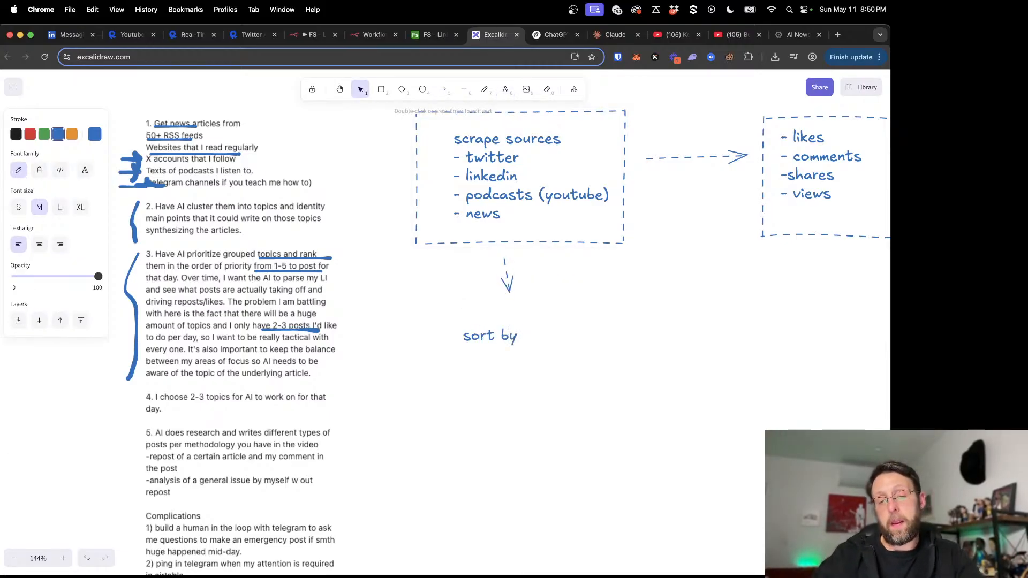
key("BackSpace")
key("BackSpace")
key("BackSpace")
key("BackSpace")
key("BackSpace")
key("BackSpace")
key("BackSpace")
Step: Enter "categorize" and, on a second line, "sort by category" in the text below the downward arrow
type("ca")
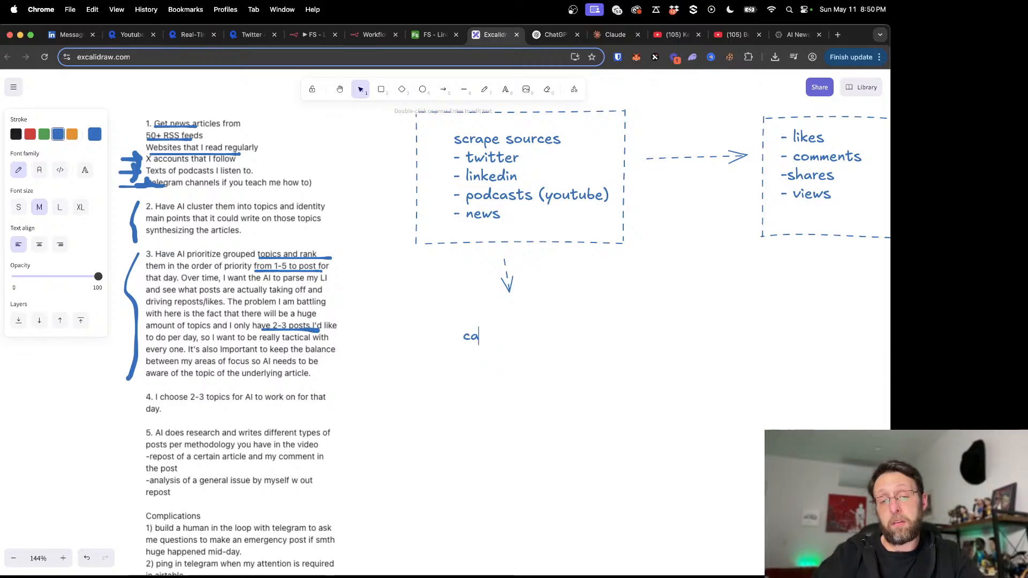
type("tegorize")
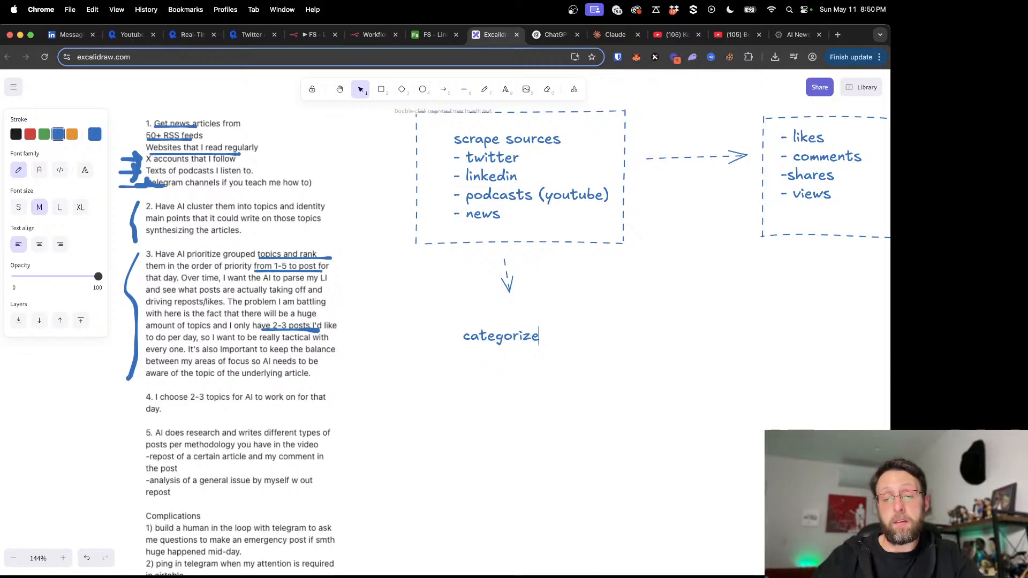
type("d")
key("BackSpace")
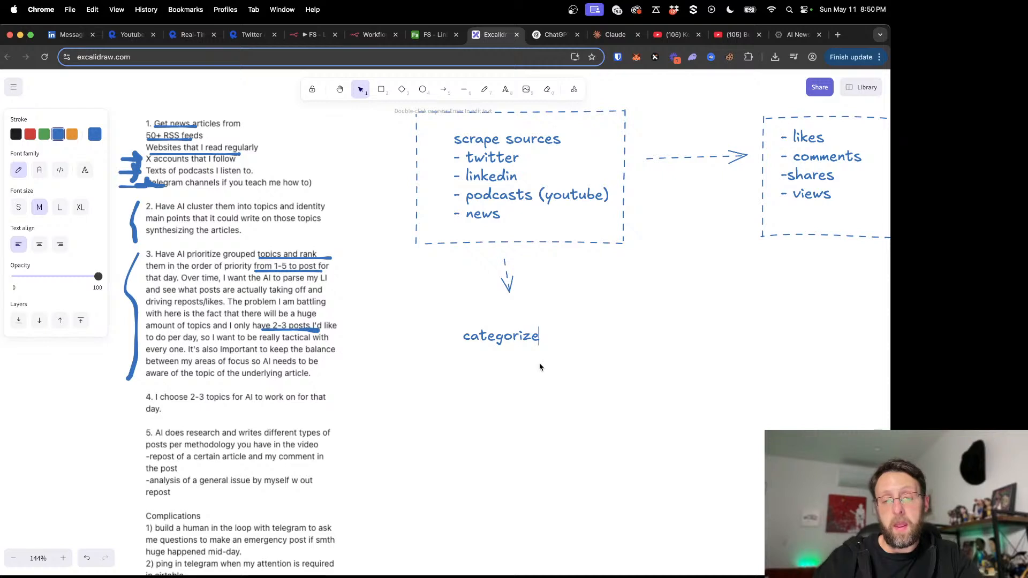
key("Return")
type("sor")
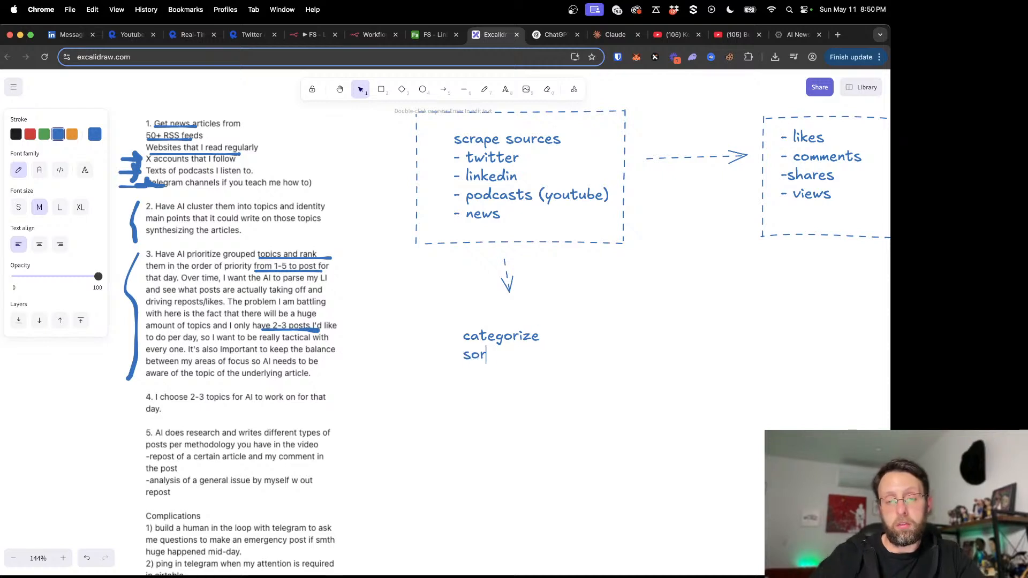
type("t by category")
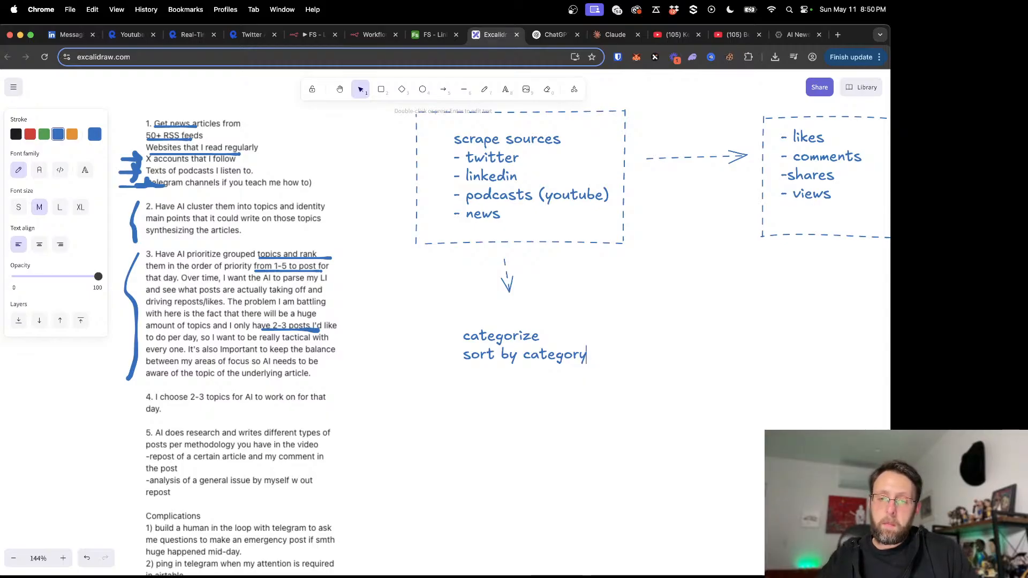
Step: Replace "category" with "rank" in the second line, making it read "sort by rank"
key("alt+shift+Left")
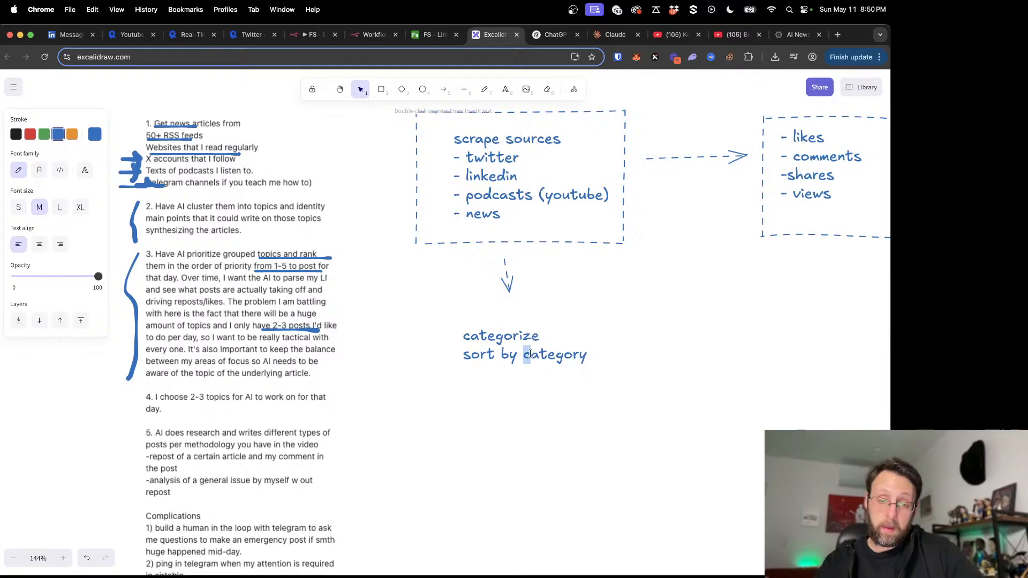
type("rank")
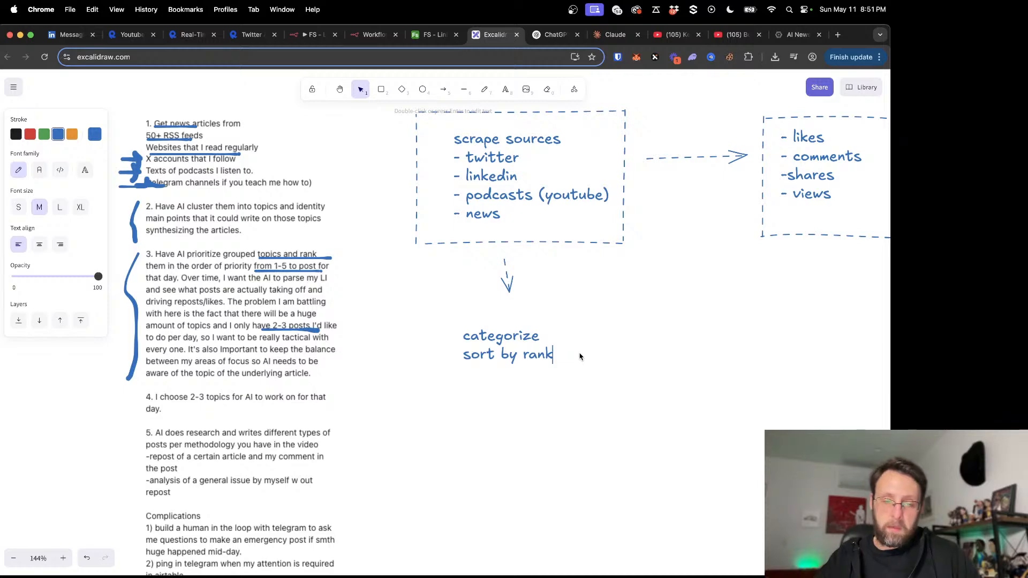
scroll(498, 295, "down", 5)
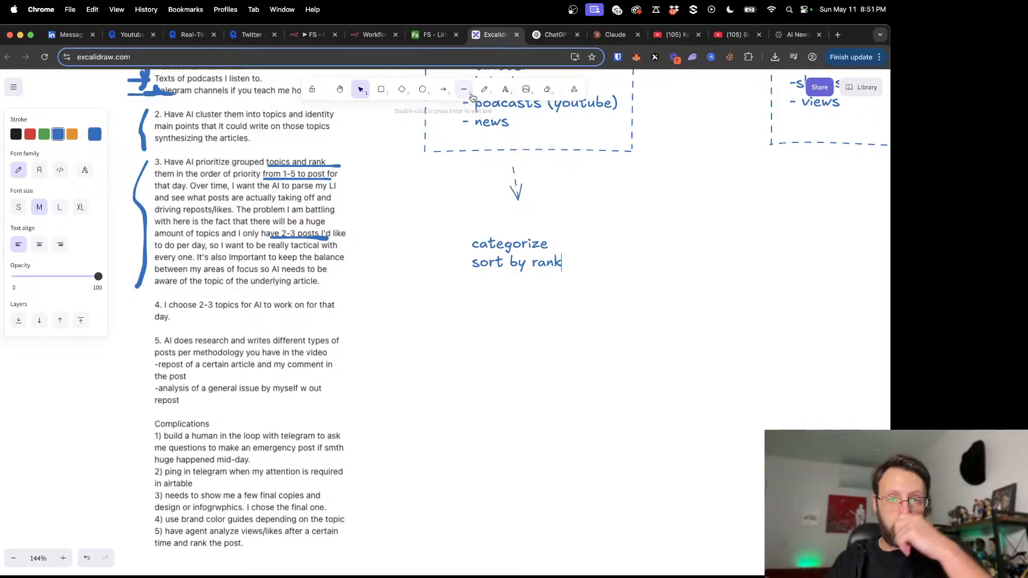
Step: Draw a dashed rectangle around the "categorize / sort by rank" text
left_click(380, 89)
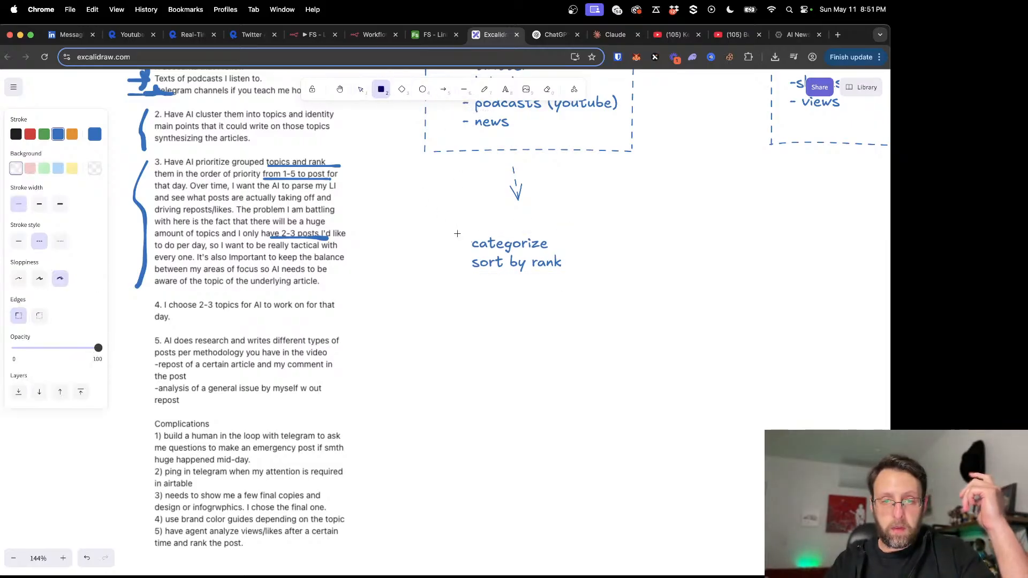
left_click_drag(456, 233, 601, 279)
Step: Underline "choose 2-3 topics for AI to work on for that" freehand in item 4 of the client's requirements
scroll(516, 362, "right", 1)
scroll(517, 365, "up", 1)
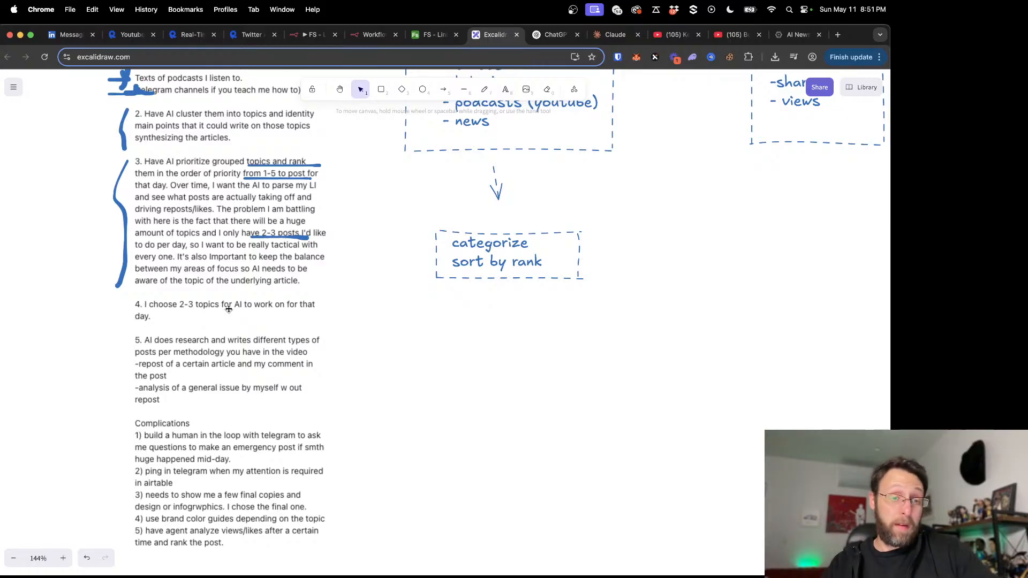
key("p")
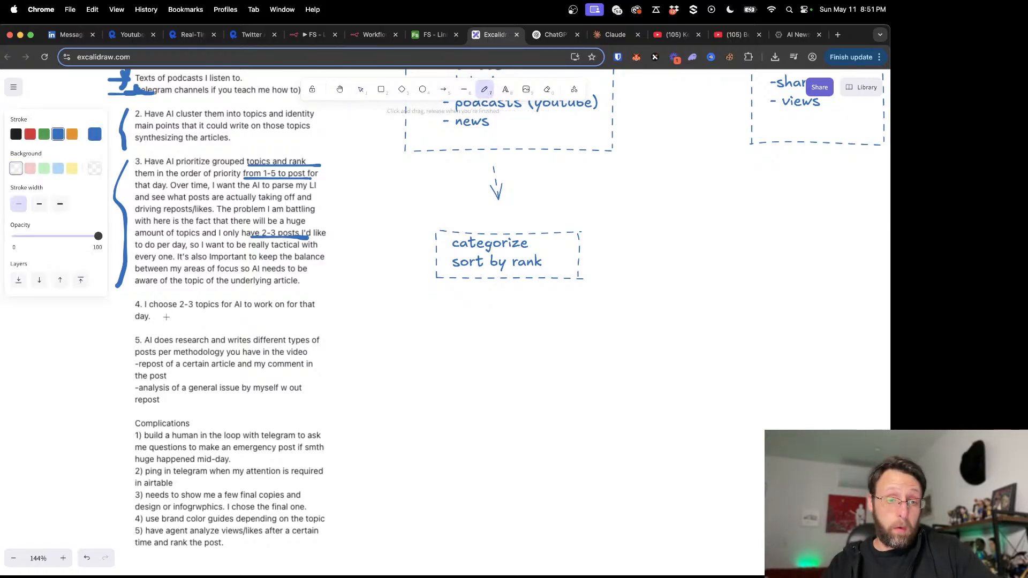
left_click_drag(161, 315, 315, 317)
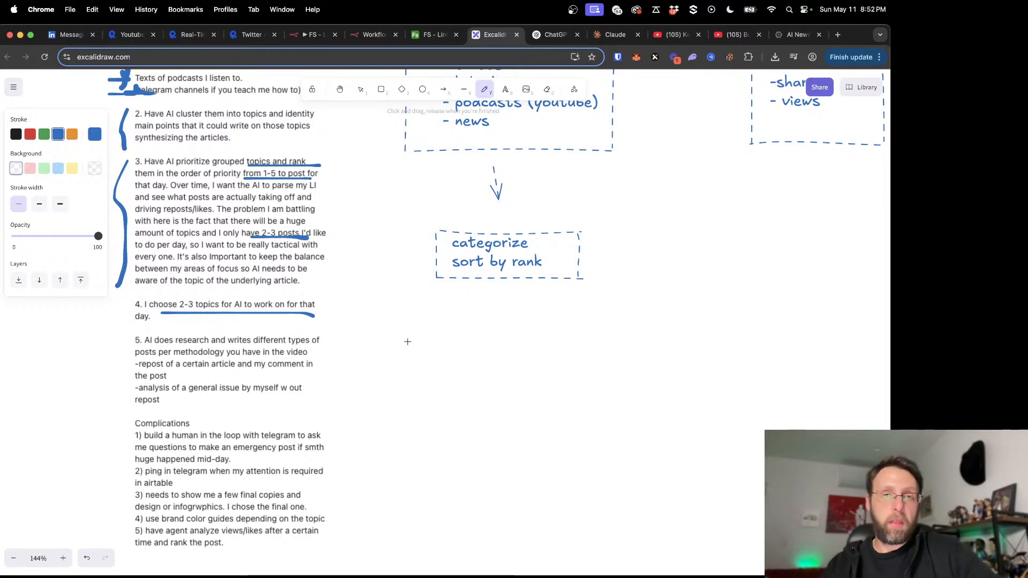
Step: Draw a short dashed arrow pointing down from beneath the "categorize / sort by rank" box
scroll(428, 334, "down", 5)
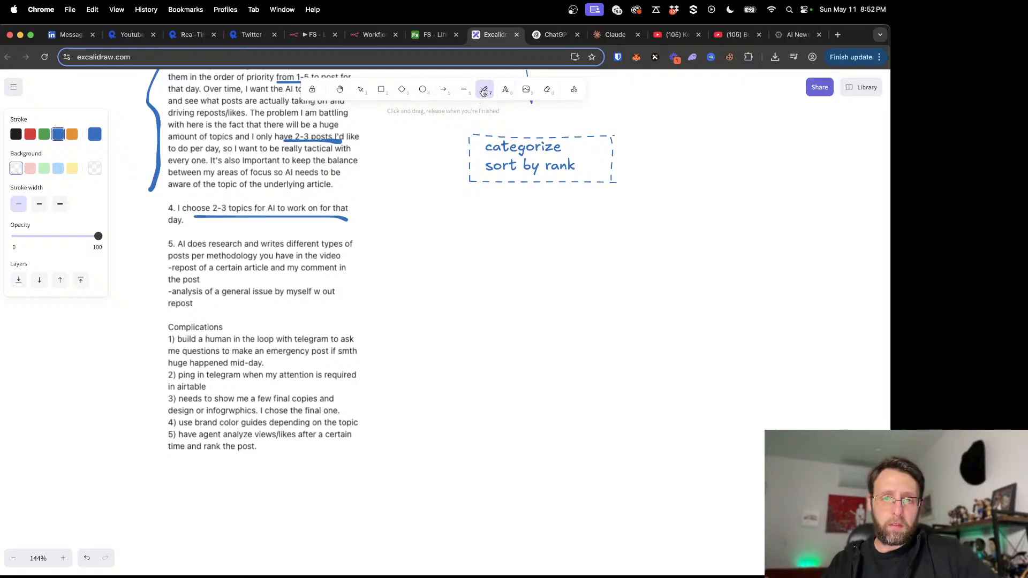
left_click(443, 89)
left_click_drag(532, 196, 533, 221)
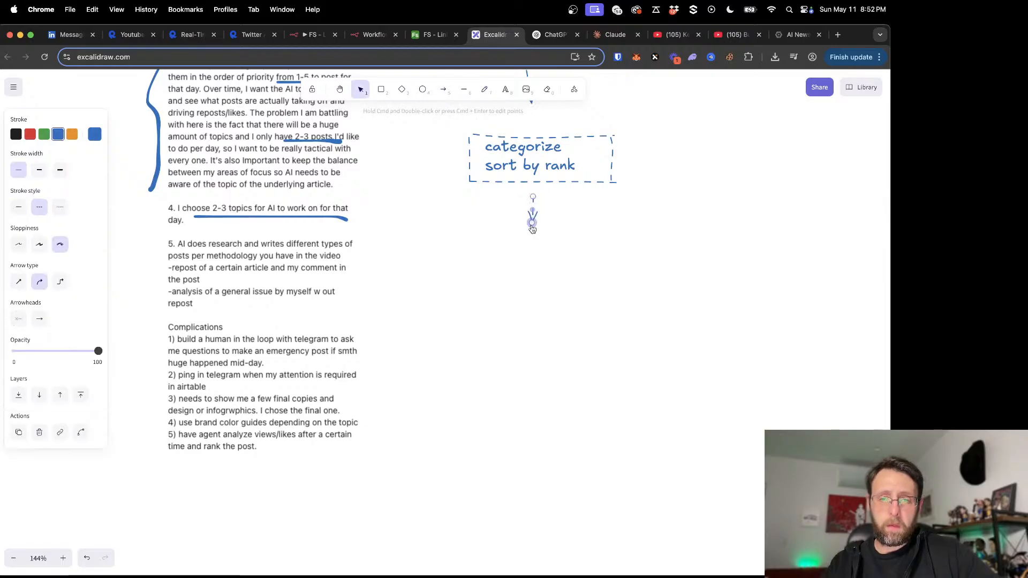
Step: Add the text "ai grabs highest ranked" with "content from airtable" on a second line, below the new arrow
key("t")
left_click(508, 241)
type("ai grabs ")
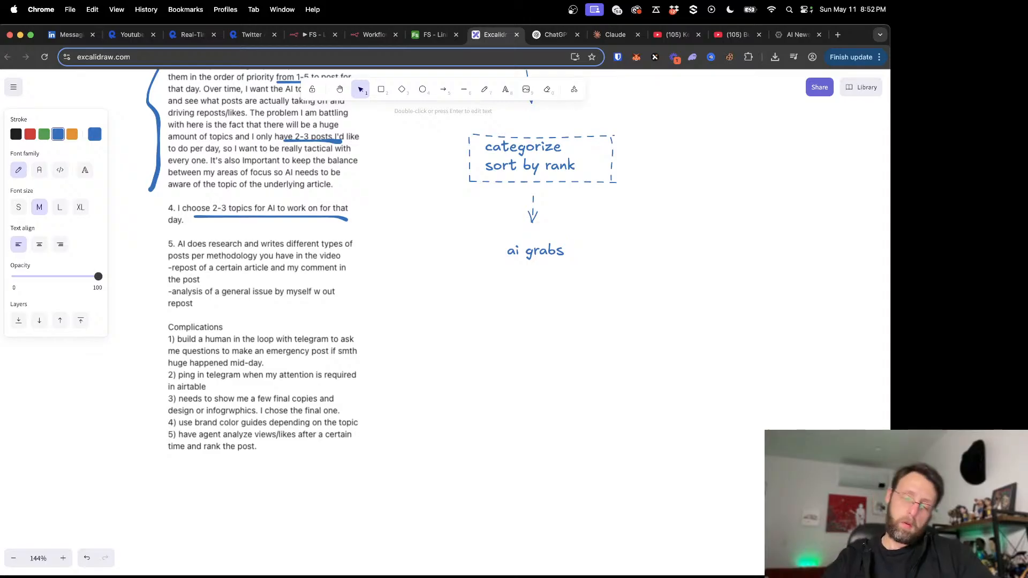
type("highest ra")
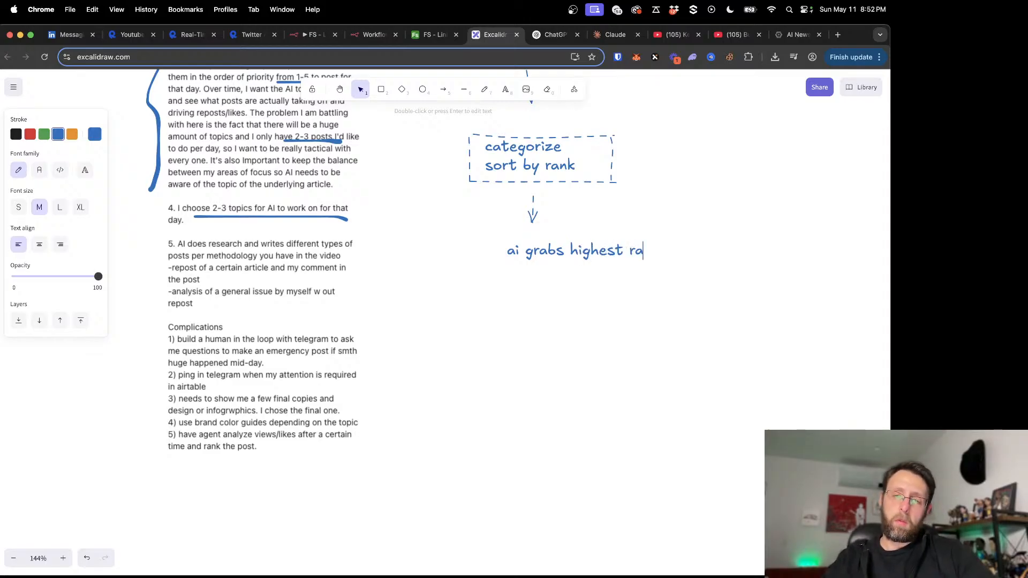
type("nked ")
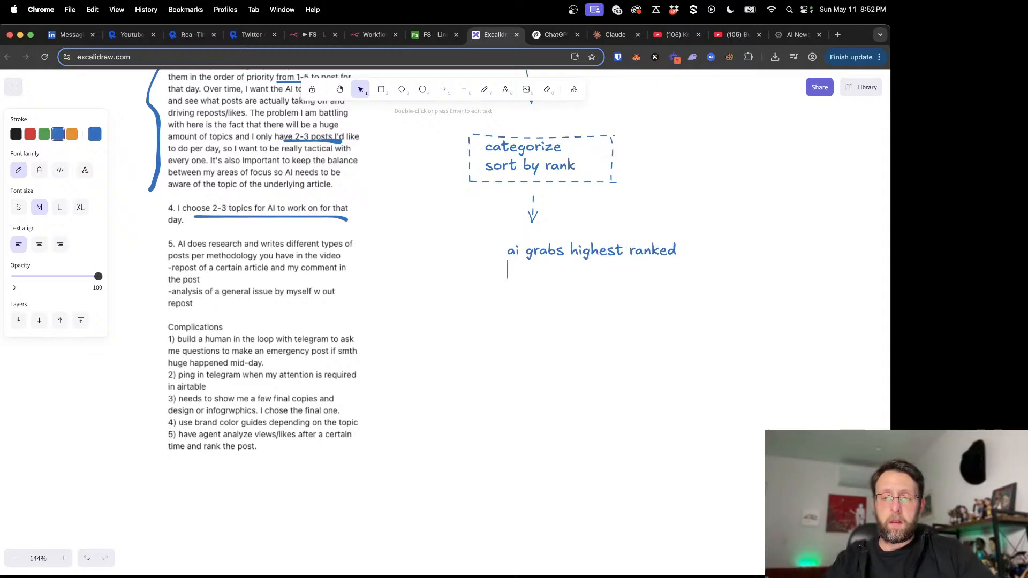
type("content from airtabl")
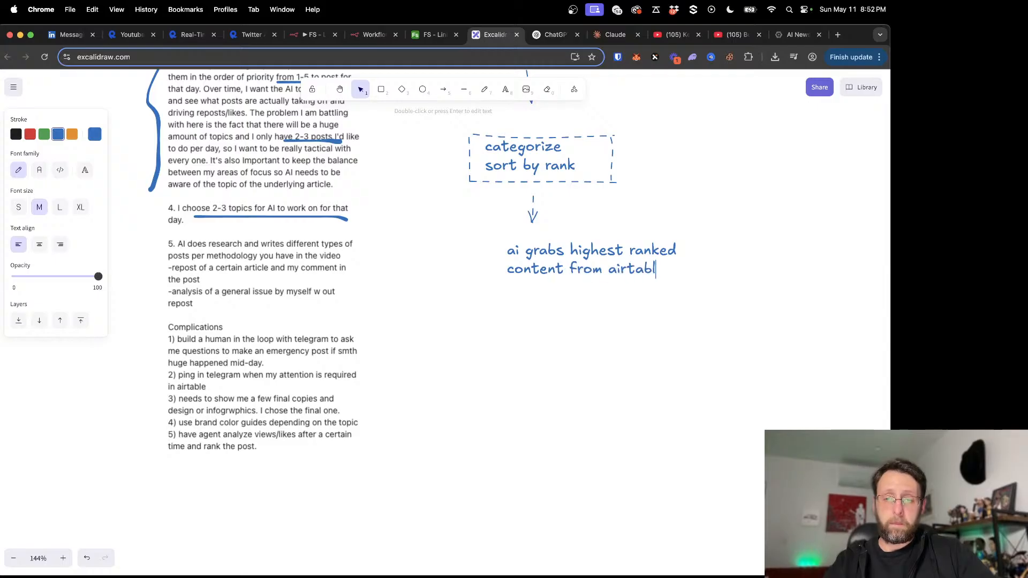
type("e")
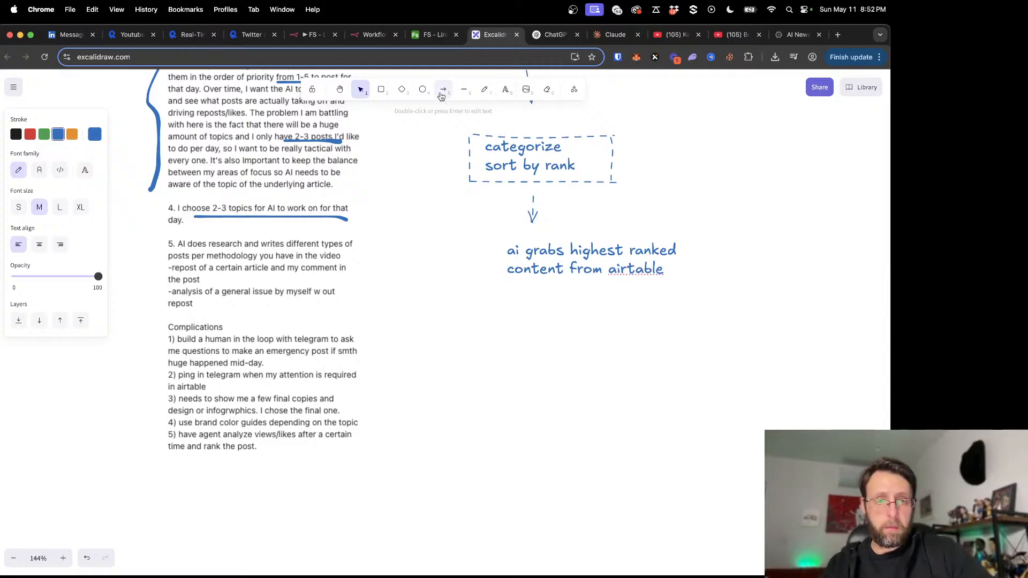
Step: Draw a short dashed arrow down from the "ai grabs highest ranked content from airtable" text and add "research & write" beneath it
left_click(442, 96)
left_click_drag(569, 281, 568, 313)
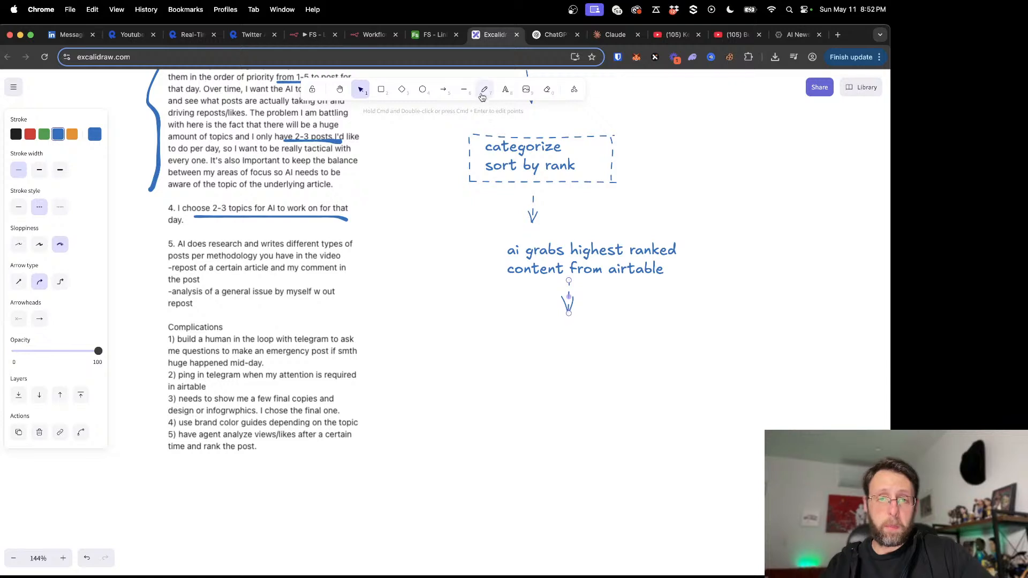
left_click(506, 91)
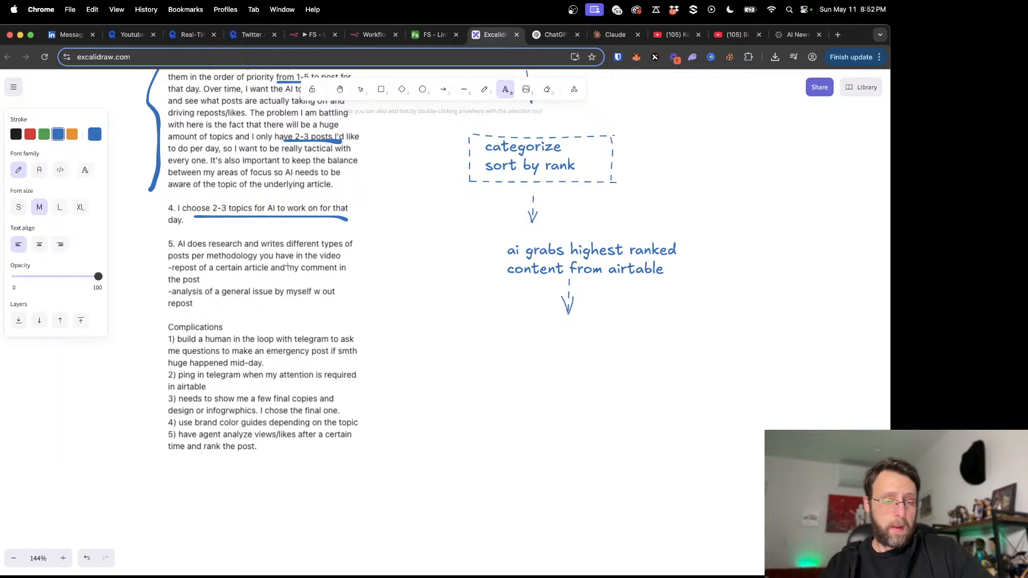
left_click(536, 344)
type("resear")
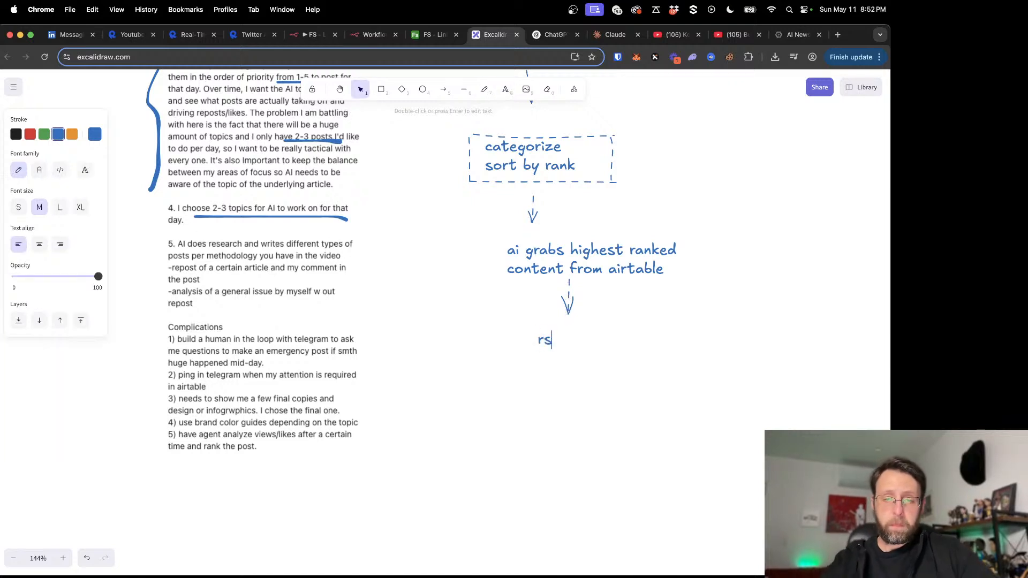
type("ch and")
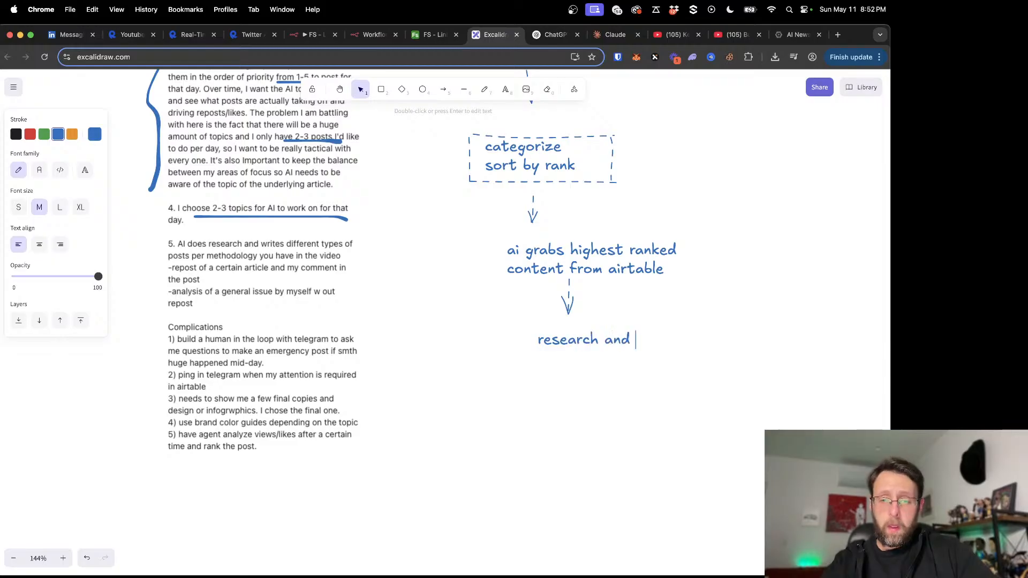
key("BackSpace")
key("BackSpace")
key("BackSpace")
type("& ")
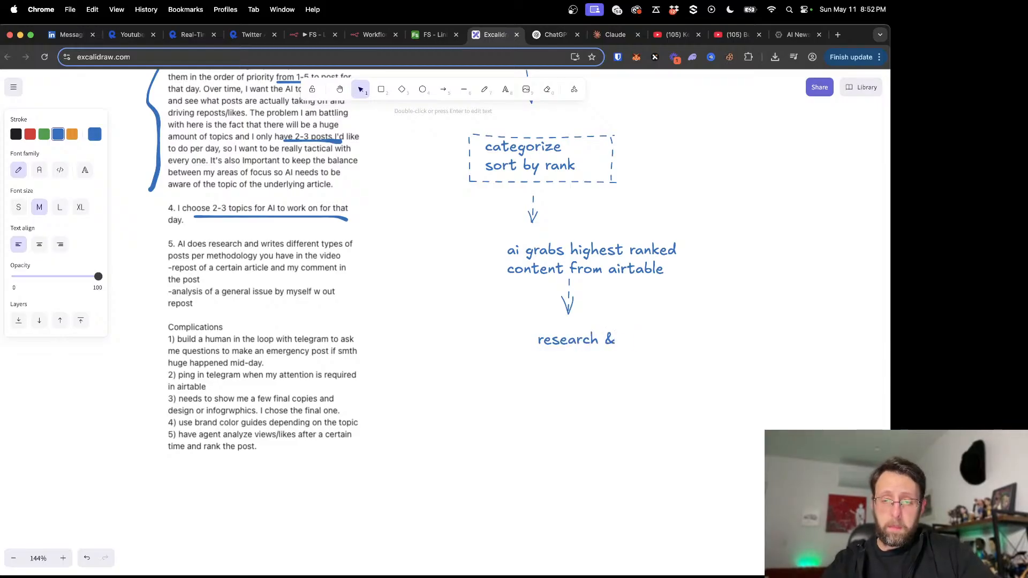
type("write")
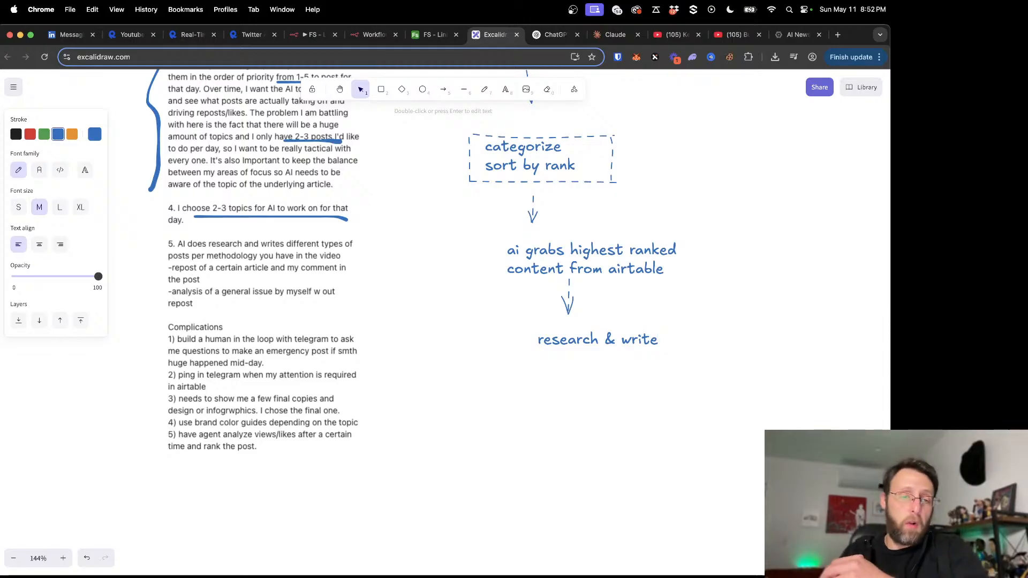
Step: Underline "research and writes different" and "per methodology you" freehand in item 5 of the client's requirements
type("p")
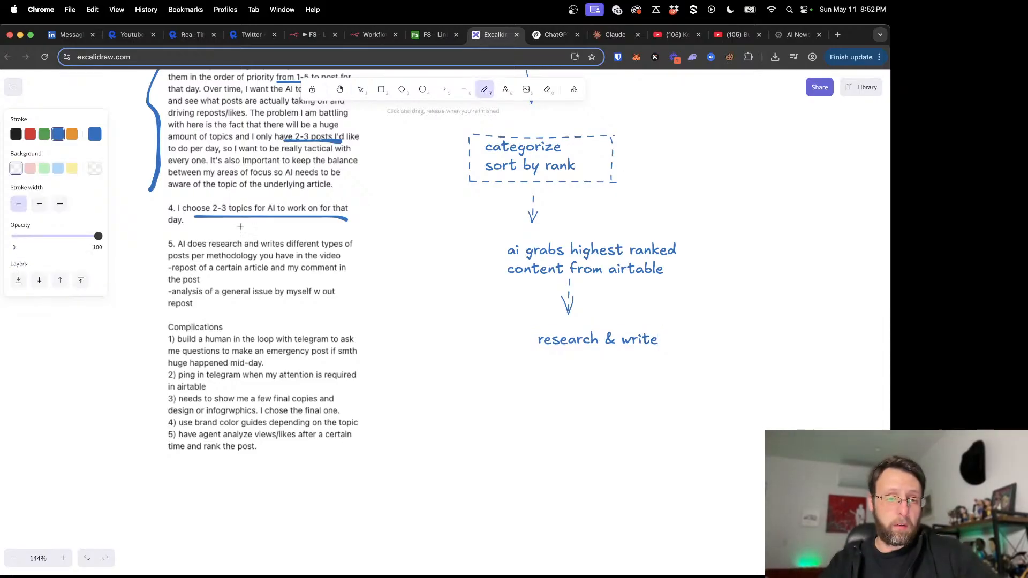
left_click_drag(219, 248, 312, 250)
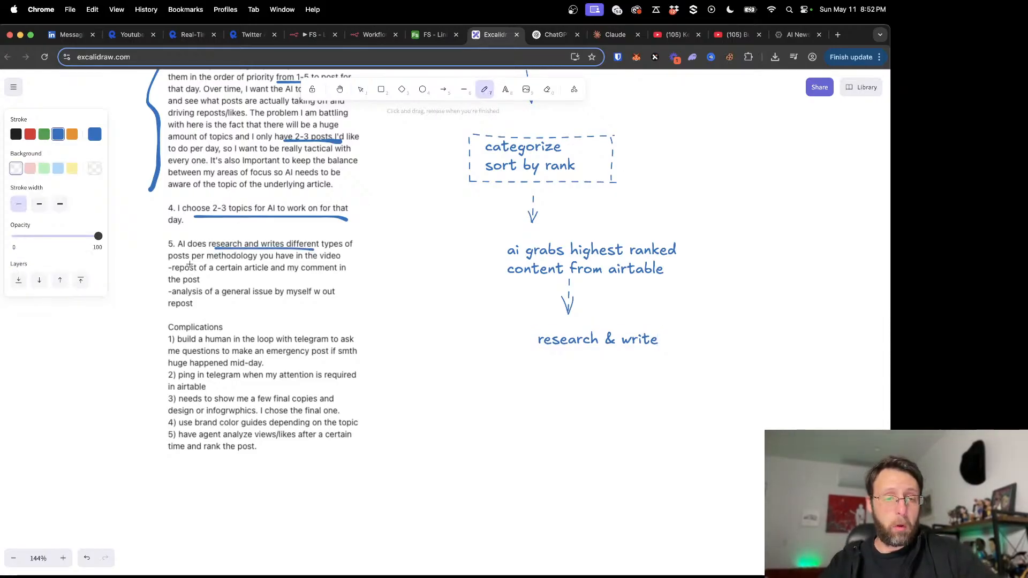
left_click_drag(192, 259, 270, 264)
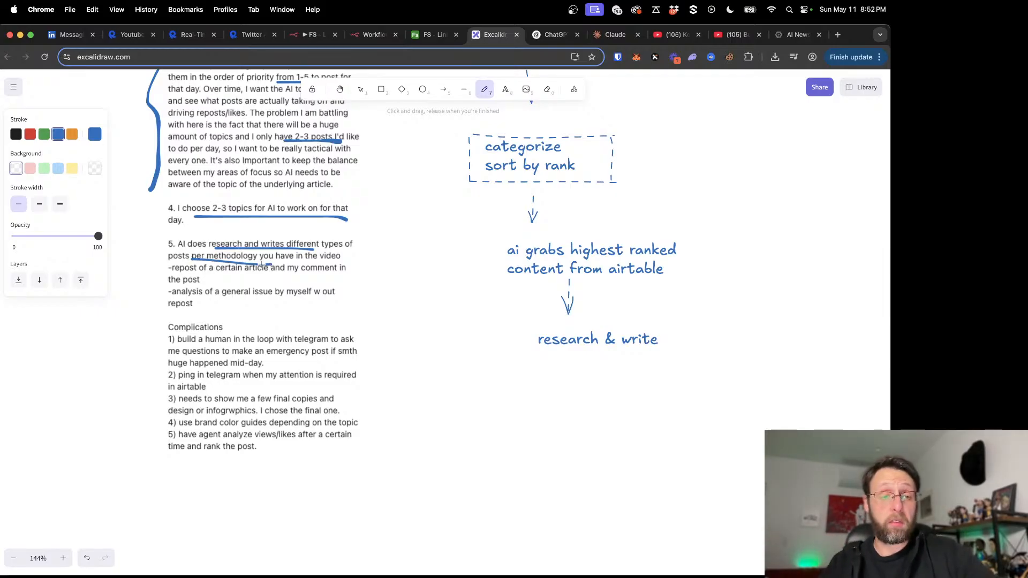
Step: Switch to Airtable and open the Writing Prompts tables of FS - LinkedIn Build and, in a separate browser tab, n8n - Social Content - YT
left_click(433, 35)
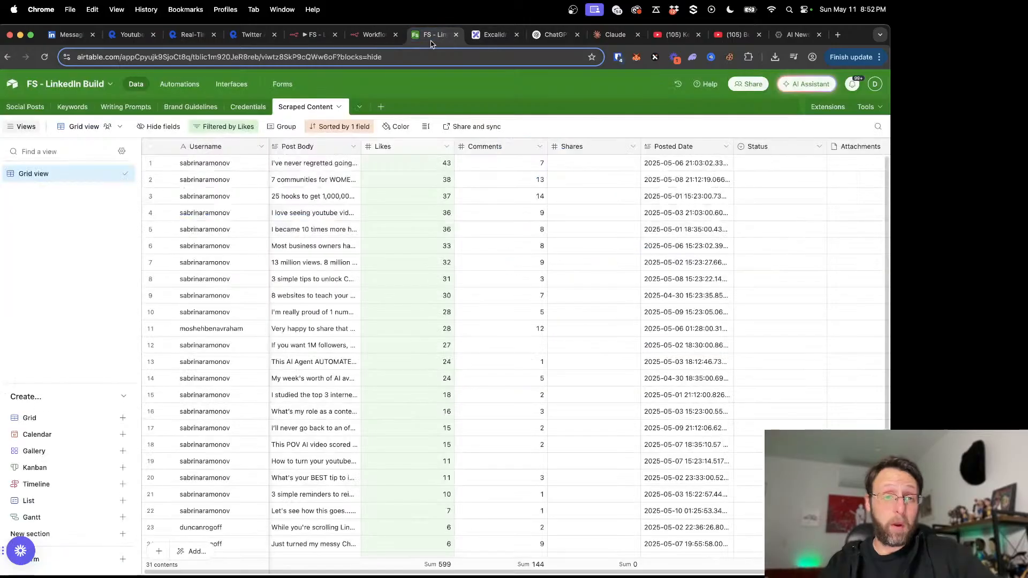
left_click(139, 104)
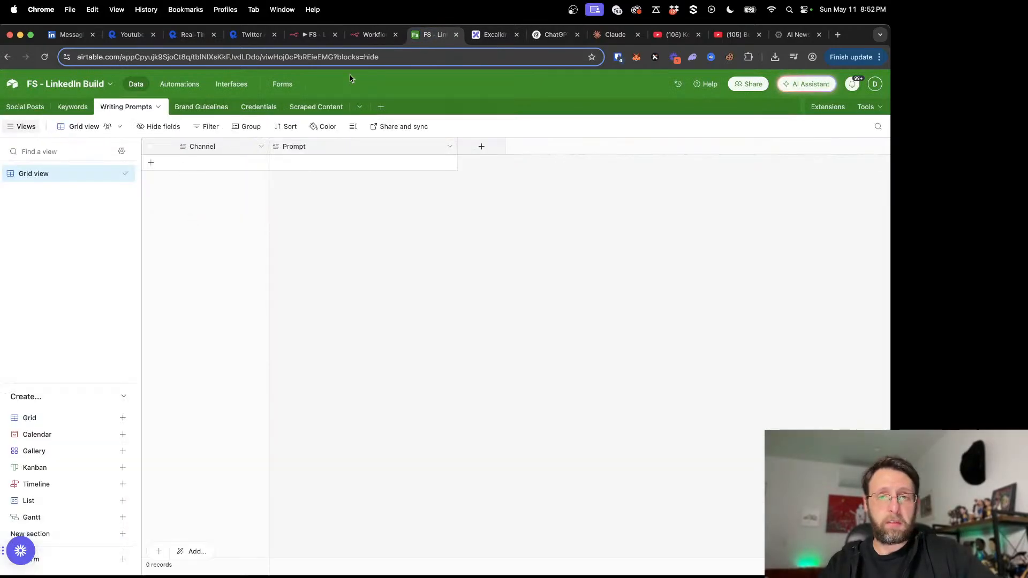
left_click(21, 108, "super")
left_click(444, 43)
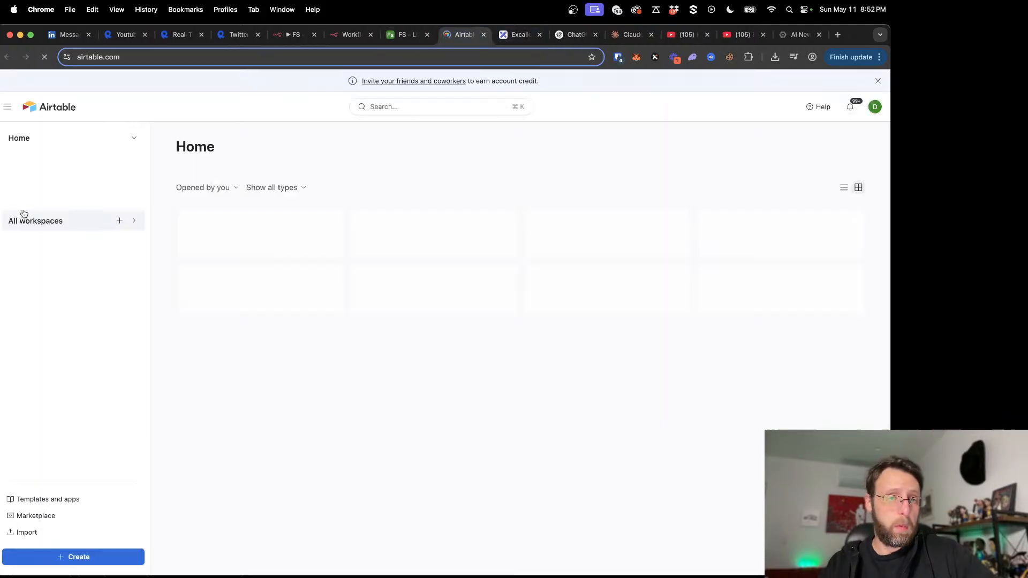
left_click(766, 261)
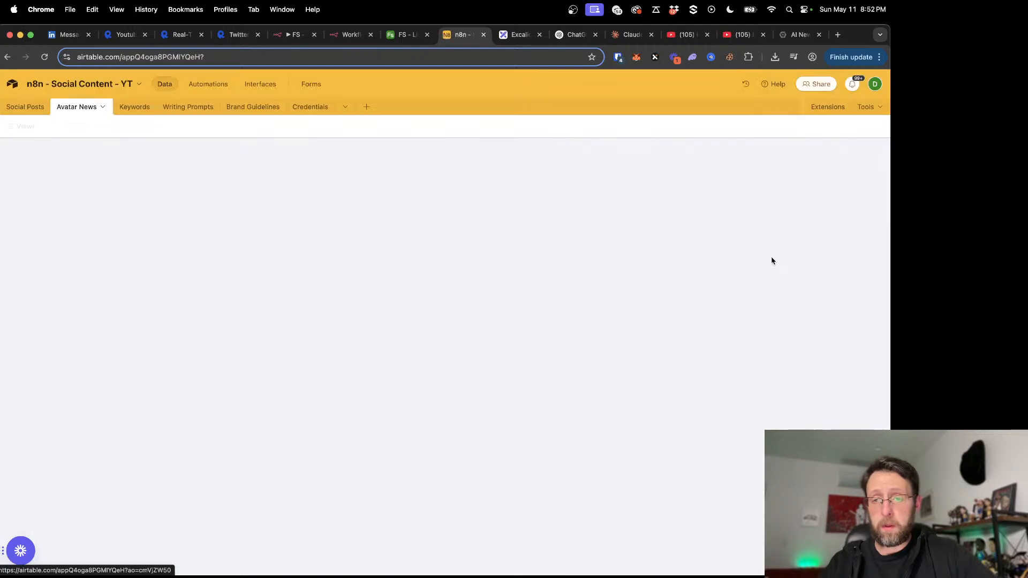
left_click(187, 108)
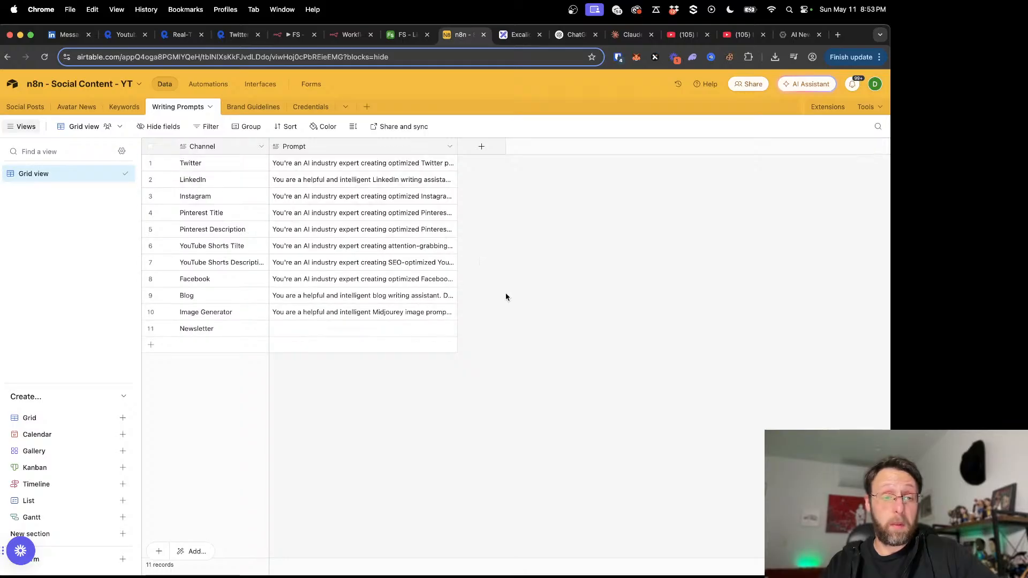
Step: Copy the Channel and Prompt cells from Twitter through Image Generator and return to the FS - LinkedIn Build base
left_click(214, 163)
left_click(367, 315, "shift")
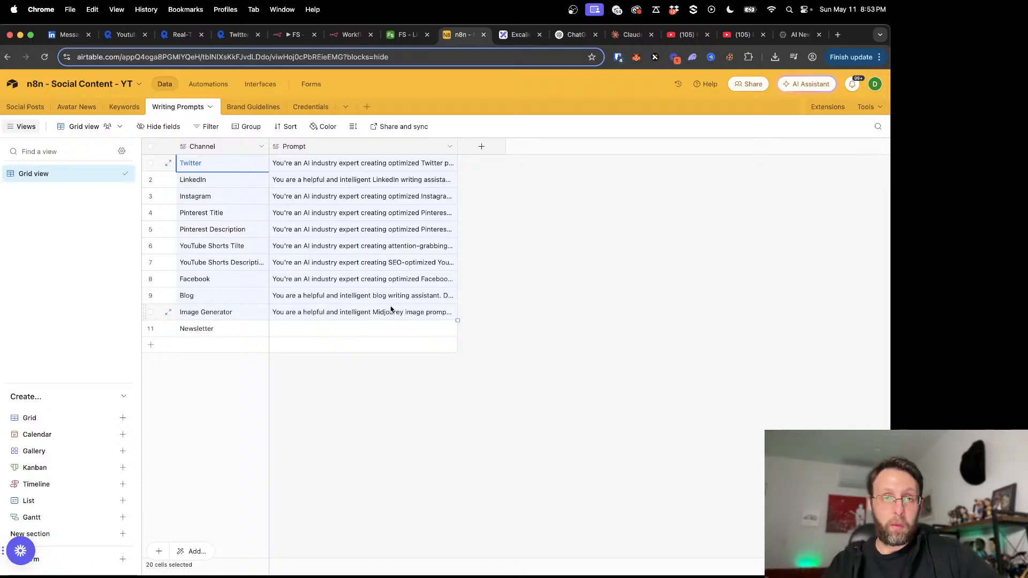
key("super+c")
left_click(406, 36)
double_click(184, 164)
key("super+v")
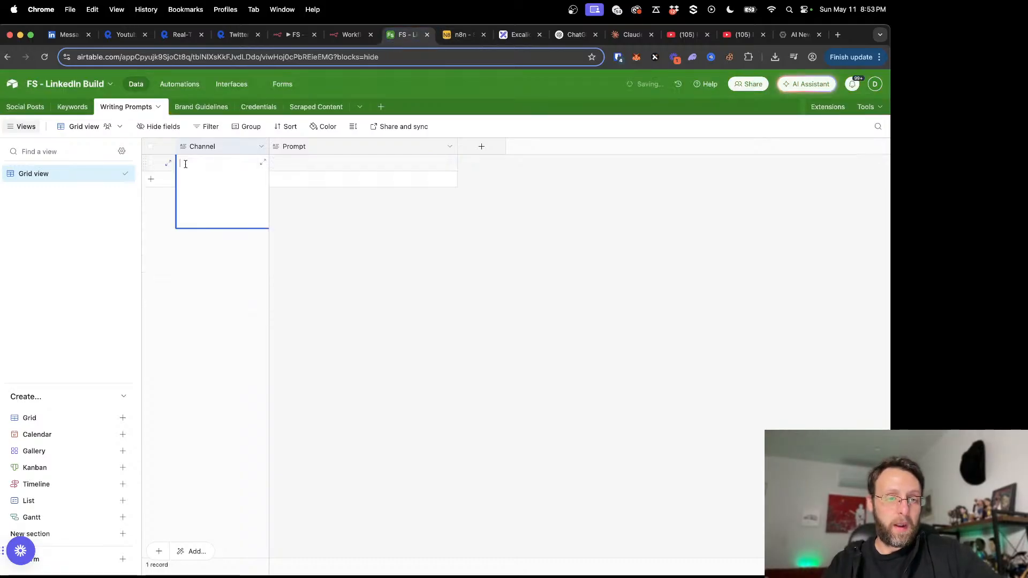
left_click(383, 300)
key("super+z")
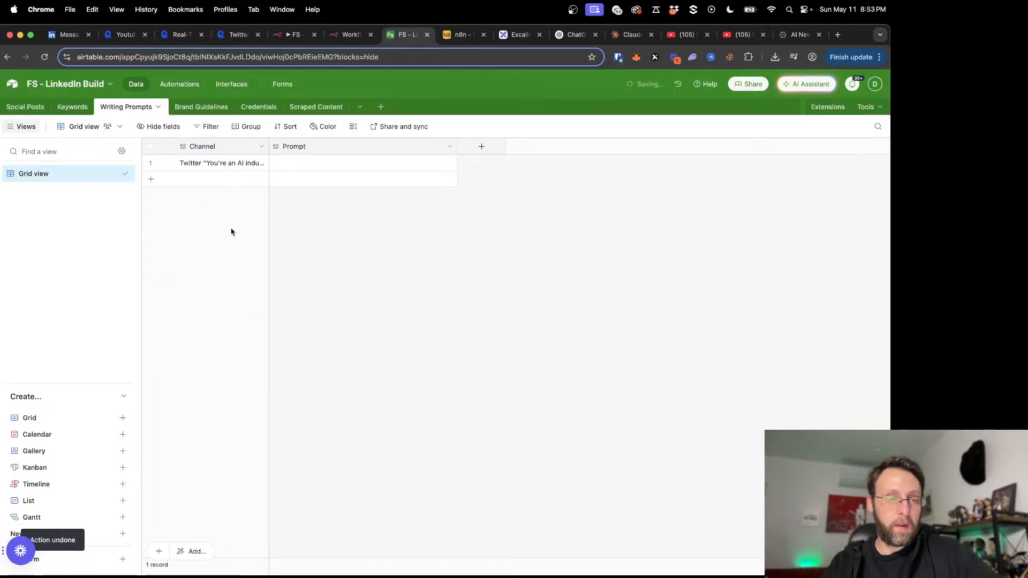
left_click(212, 172)
key("super+z")
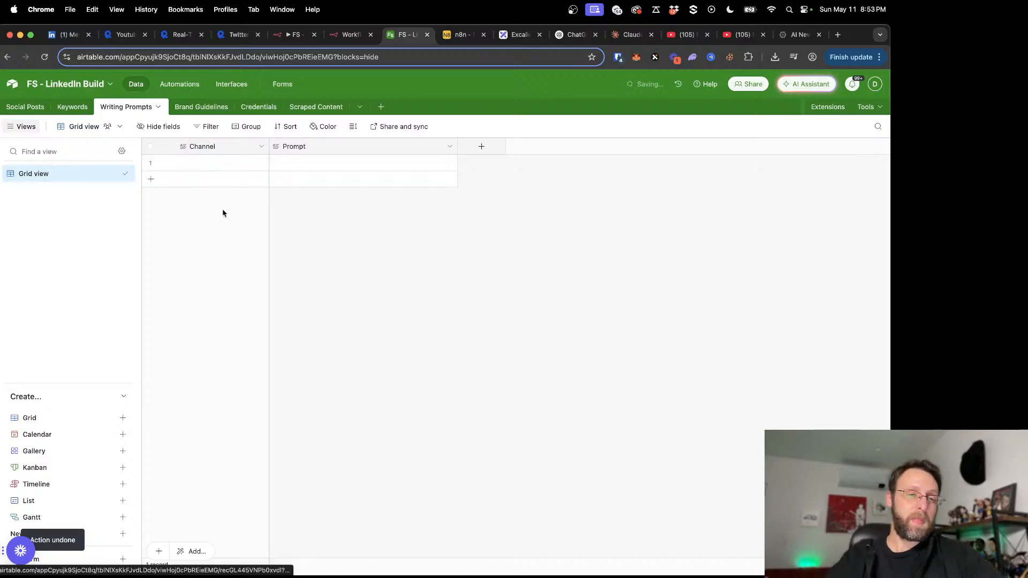
Step: Paste the copied channels and prompts starting at the first Channel cell, expanding the table to fit all of the records
left_click(206, 168)
key("super+v")
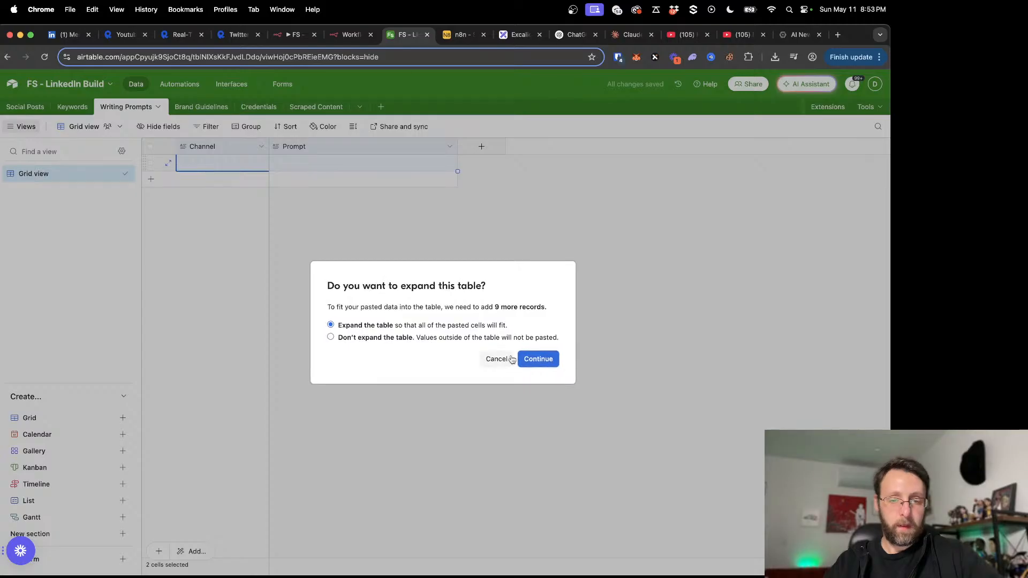
left_click(553, 360)
left_click(555, 363)
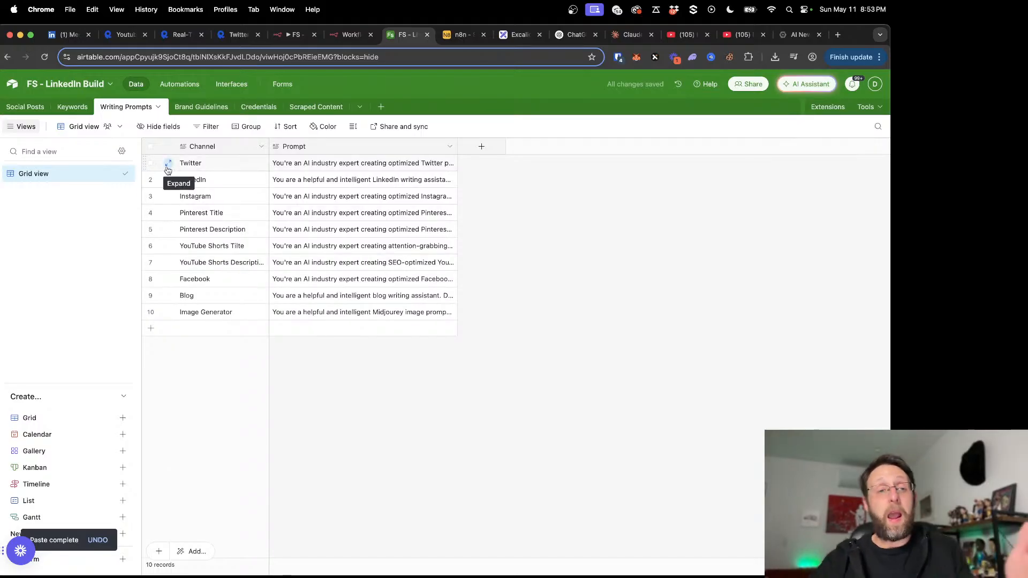
Step: Open the Twitter and LinkedIn records in turn and read through their full writing prompts
left_click(166, 164)
scroll(376, 282, "down", 2)
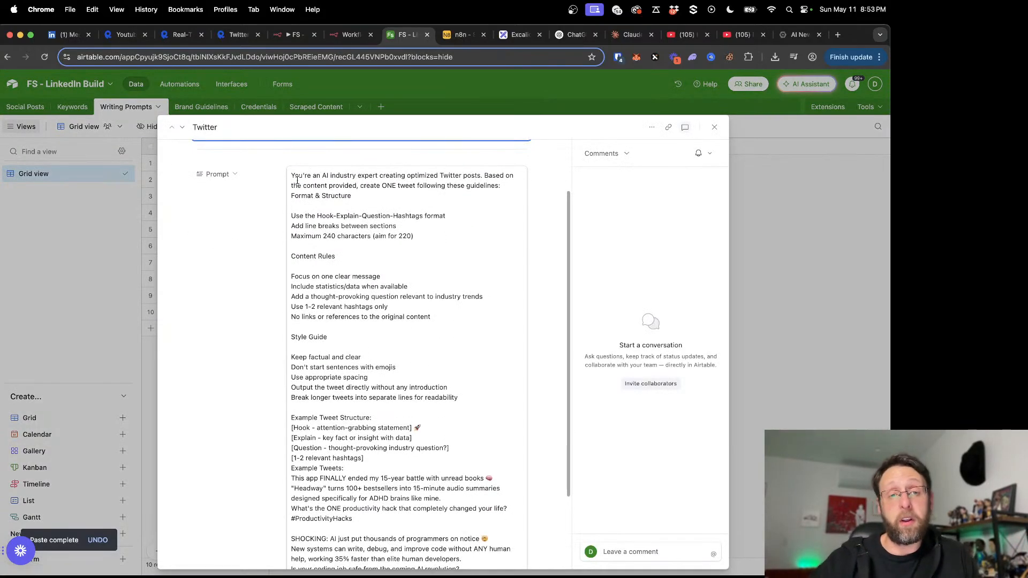
left_click_drag(297, 180, 418, 182)
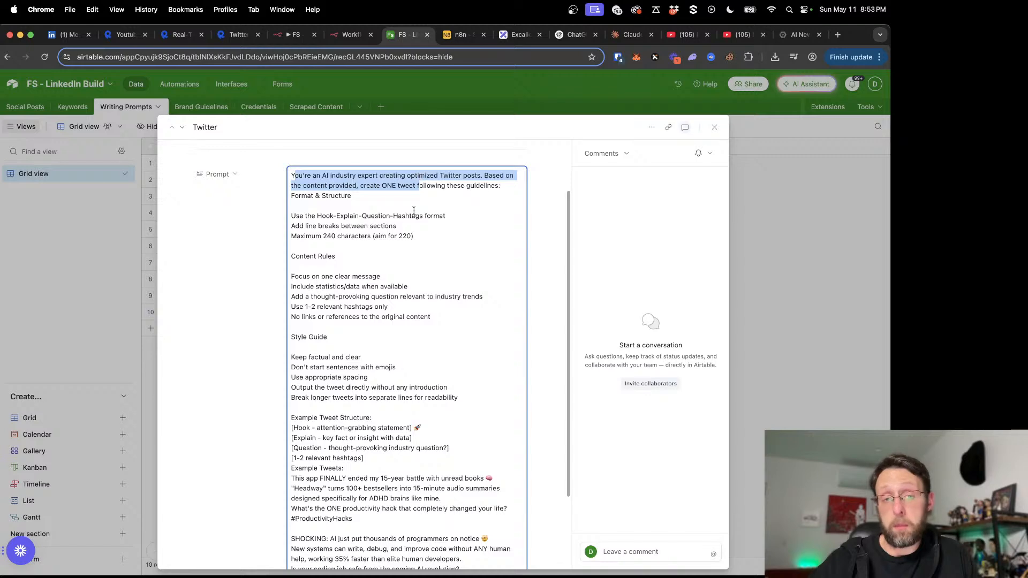
scroll(396, 201, "down", 2)
left_click(818, 291)
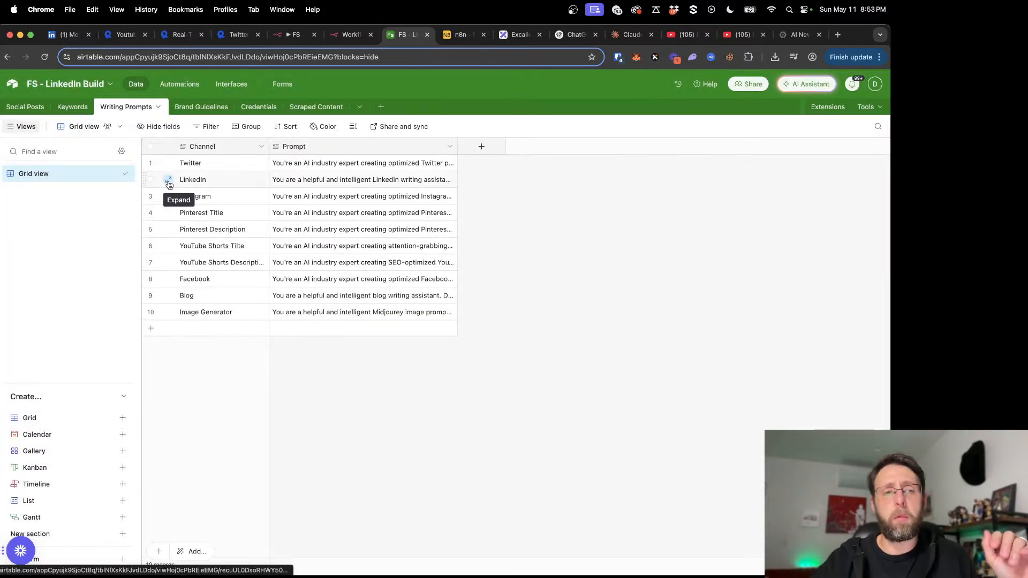
left_click(168, 181)
scroll(379, 320, "down", 2)
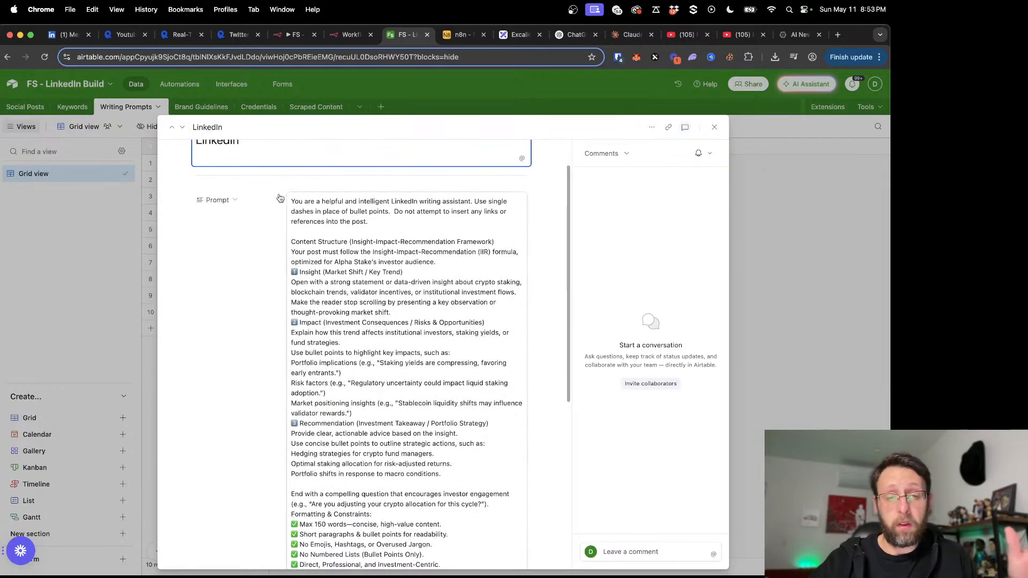
scroll(395, 444, "down", 1)
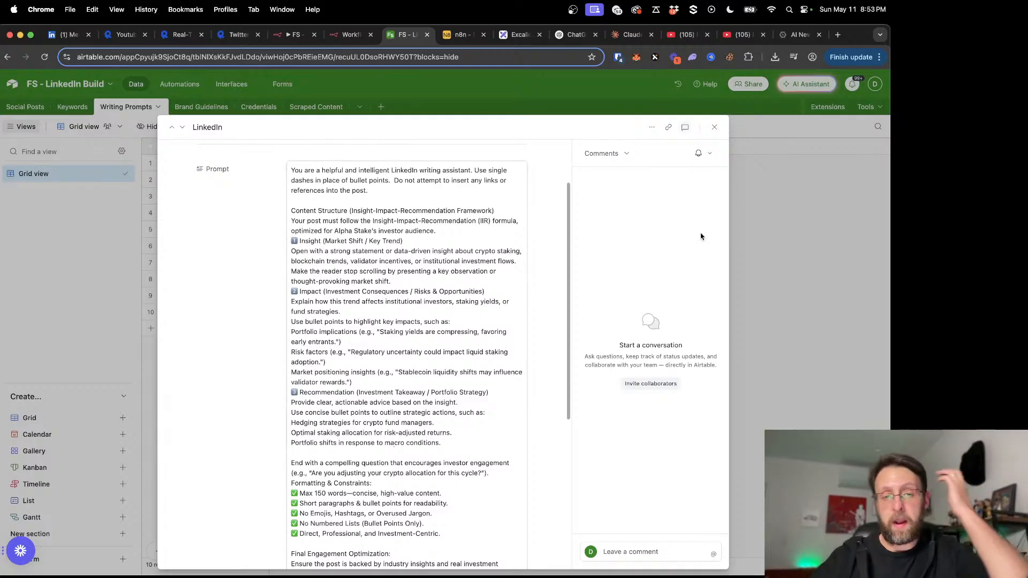
left_click(769, 300)
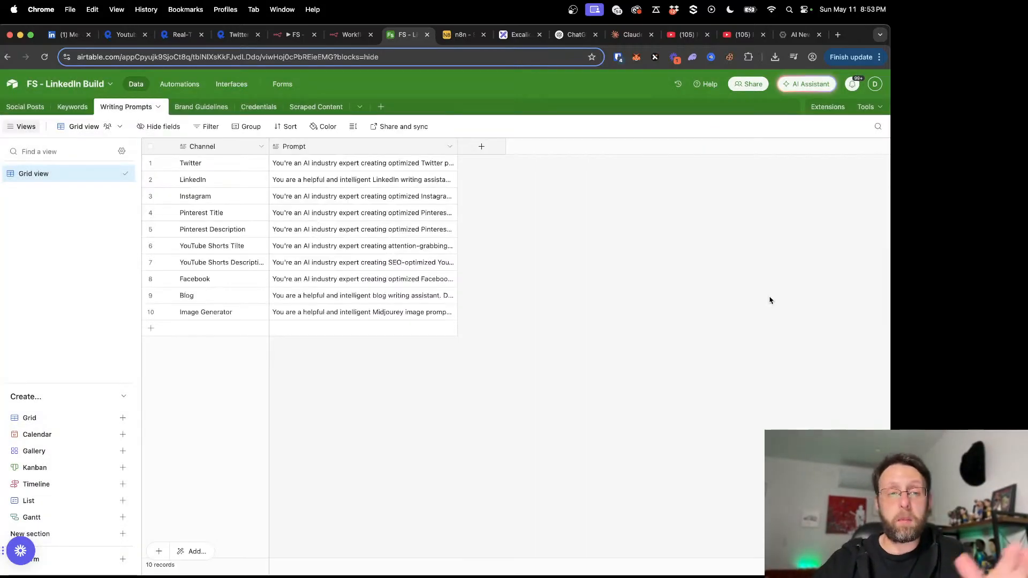
Step: Open the Brand Guidelines tables of both FS - LinkedIn Build and n8n - Social Content - YT
left_click(183, 106)
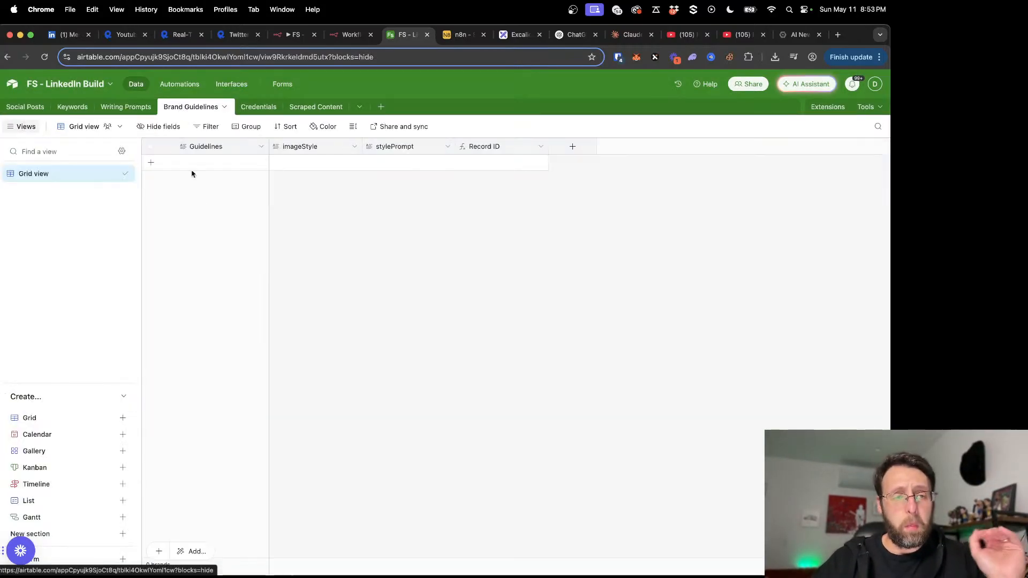
left_click(461, 35)
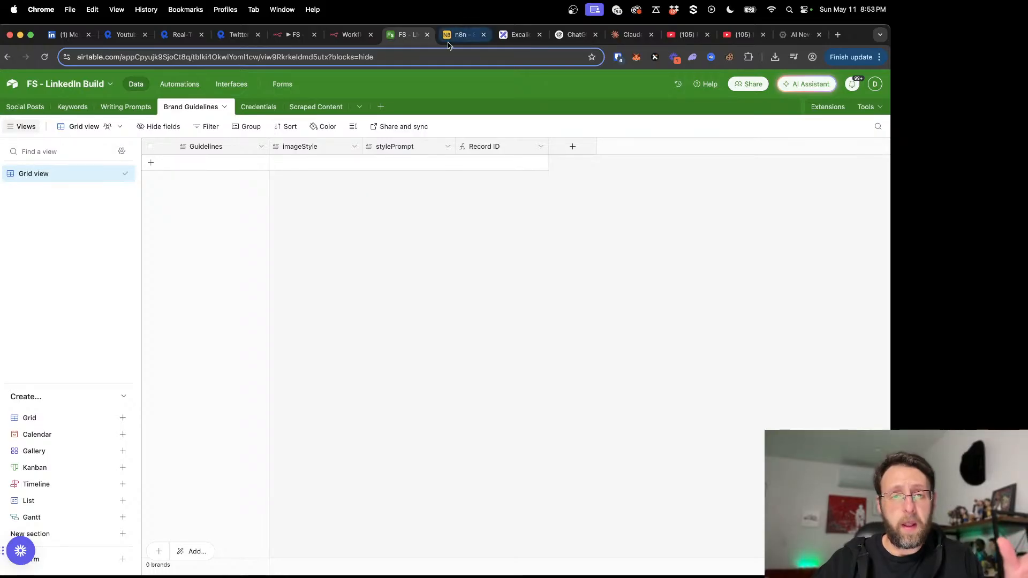
left_click(242, 107)
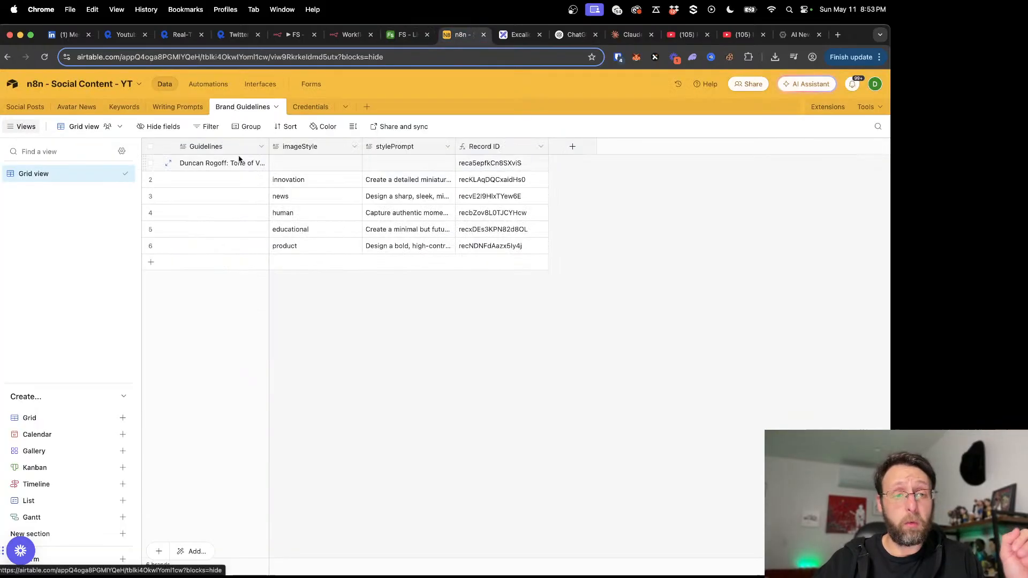
Step: Expand the first Brand Guidelines record in n8n - Social Content - YT and read its tone of voice guidelines
left_click(169, 163)
scroll(308, 384, "down", 5)
scroll(309, 384, "down", 2)
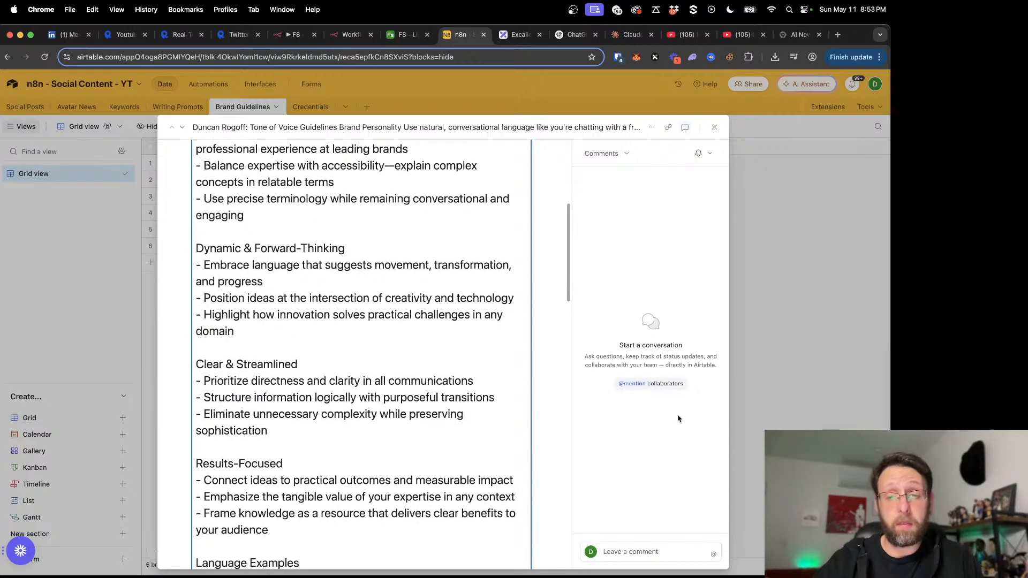
key("Escape")
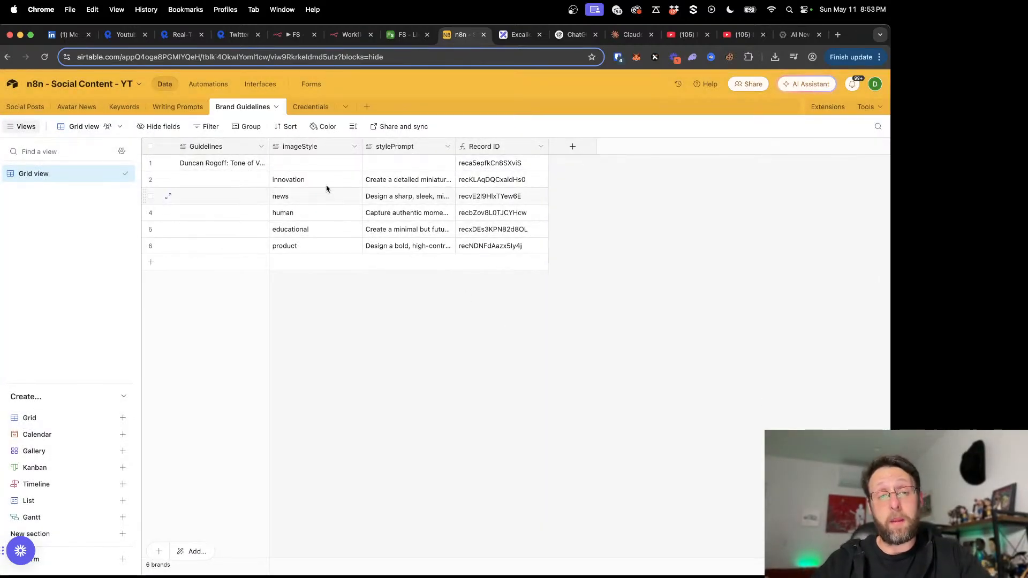
Step: Copy all Brand Guidelines cells and paste them into the same table of FS - LinkedIn Build from the first Guidelines cell, expanding it to fit
key("super+a")
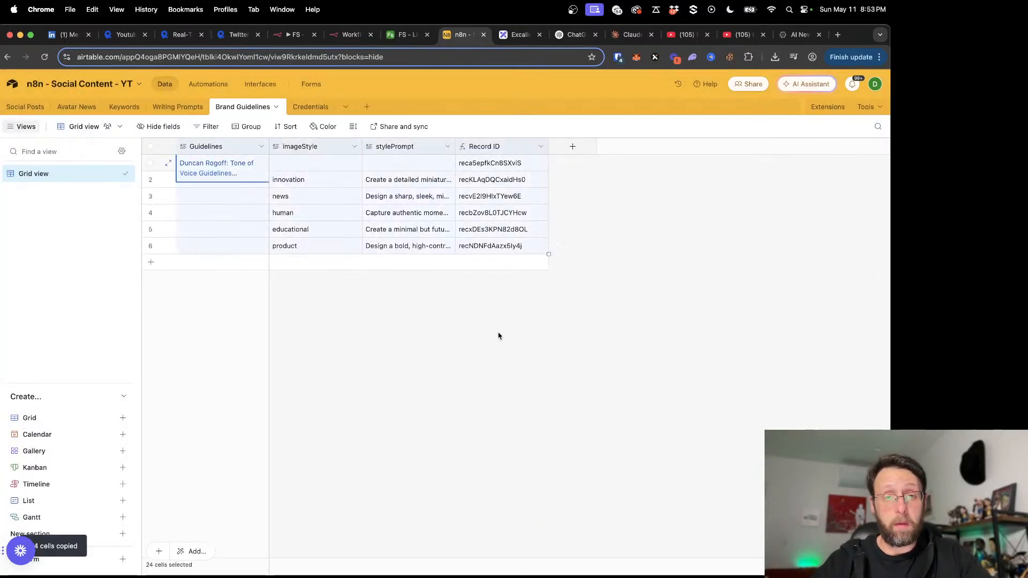
left_click(400, 35)
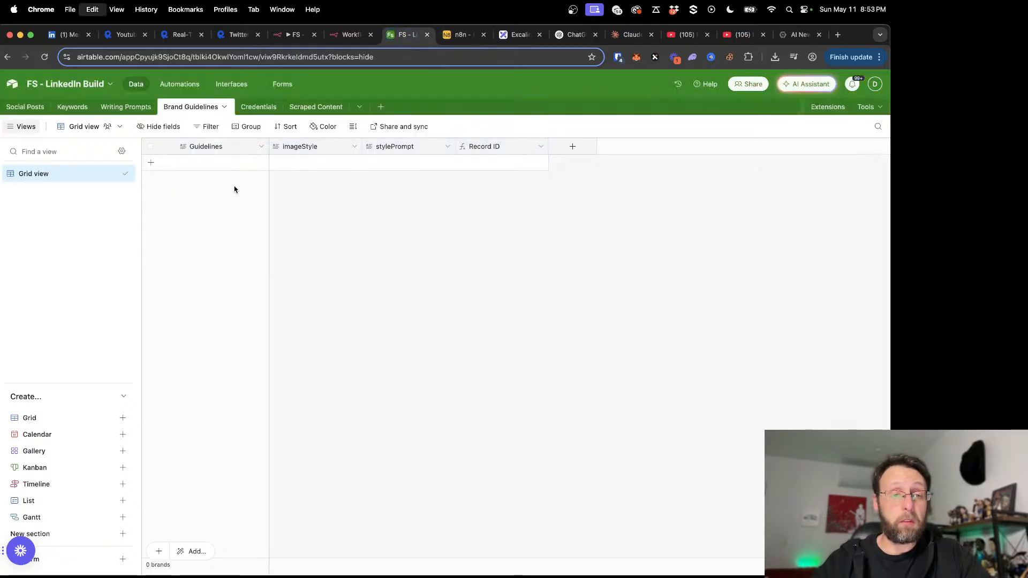
left_click(188, 158)
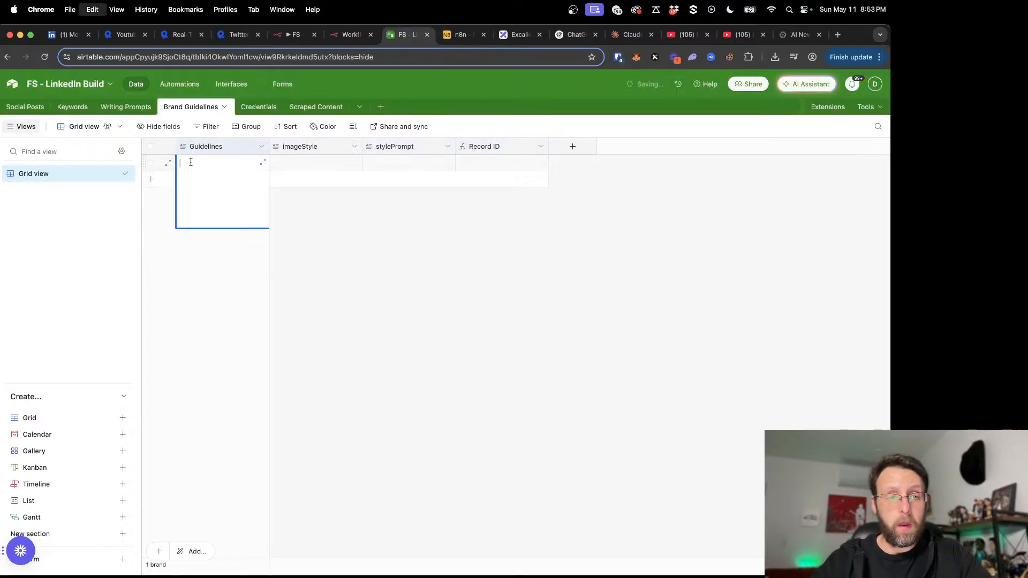
key("super+v")
key("super+z")
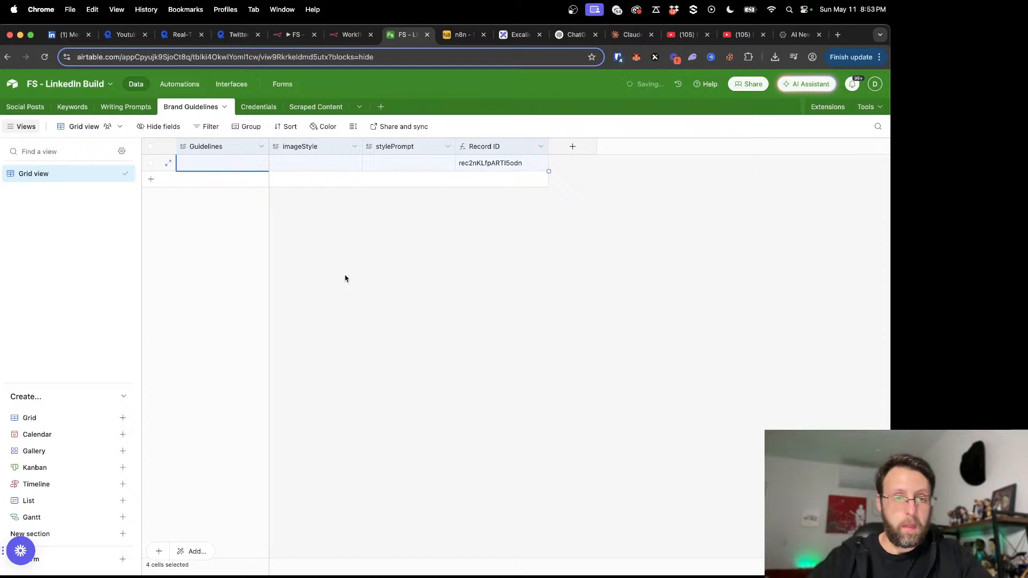
left_click(189, 163)
key("super+v")
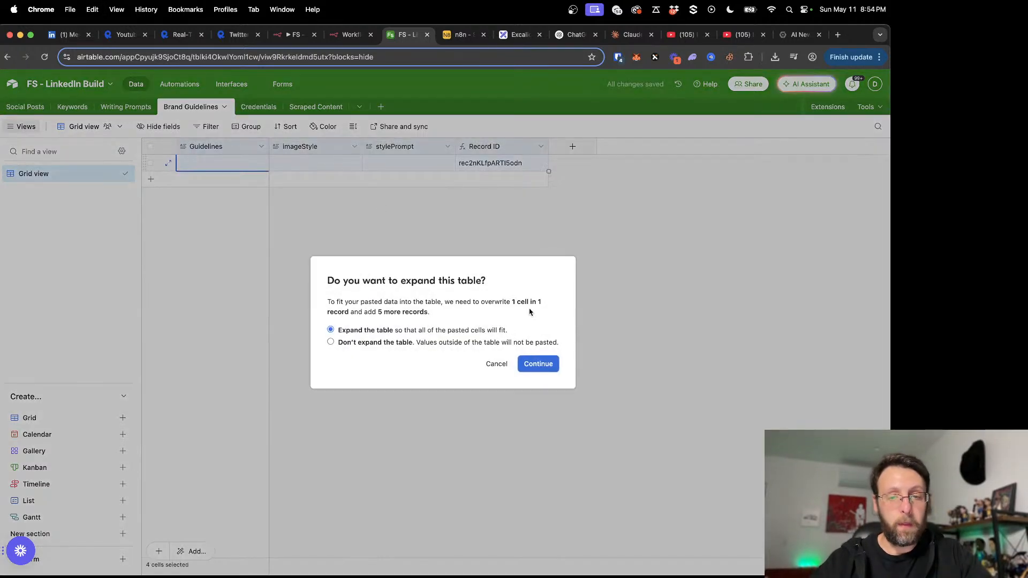
left_click(530, 358)
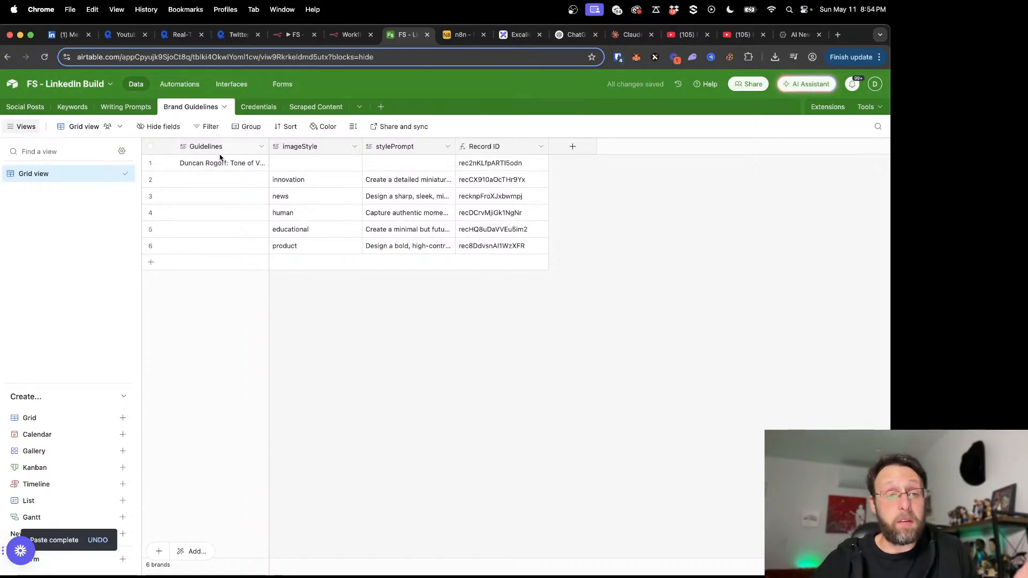
Step: Expand the innovation record and examine its imageStyle and stylePrompt values
left_click(168, 180)
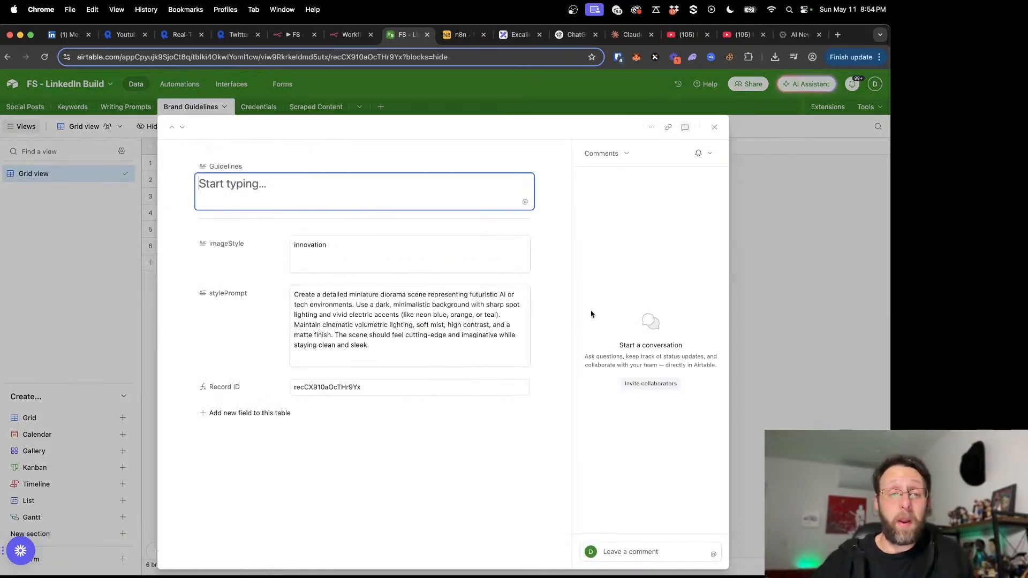
left_click_drag(332, 239, 283, 236)
left_click_drag(372, 351, 262, 302)
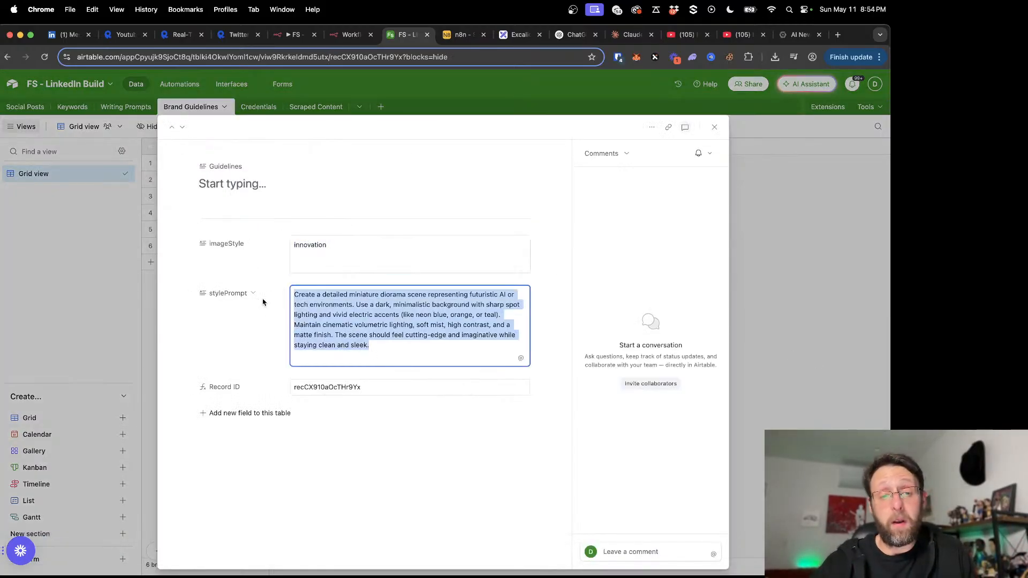
left_click(829, 357)
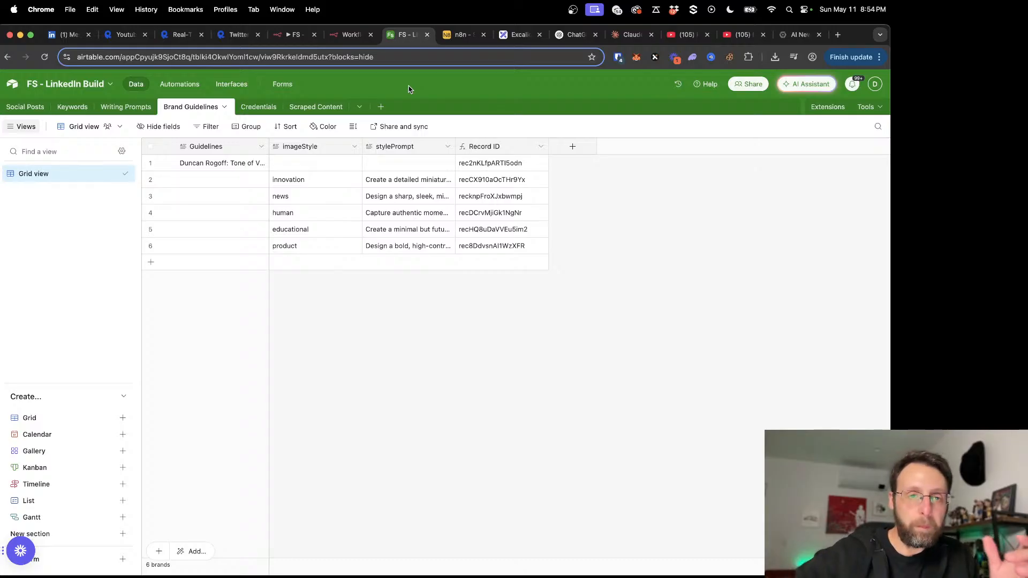
Step: Switch to Excalidraw and mark the two post types under item 5 with a freehand vertical bar and an arrow pointing at the repost line
left_click(518, 34)
scroll(339, 261, "down", 1)
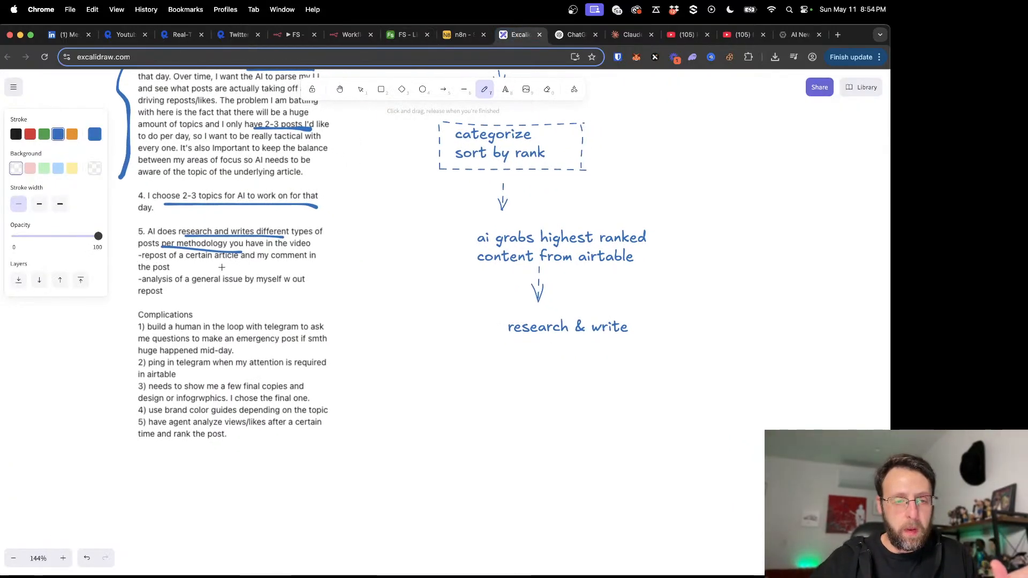
scroll(222, 267, "left", 3)
left_click_drag(184, 243, 184, 256)
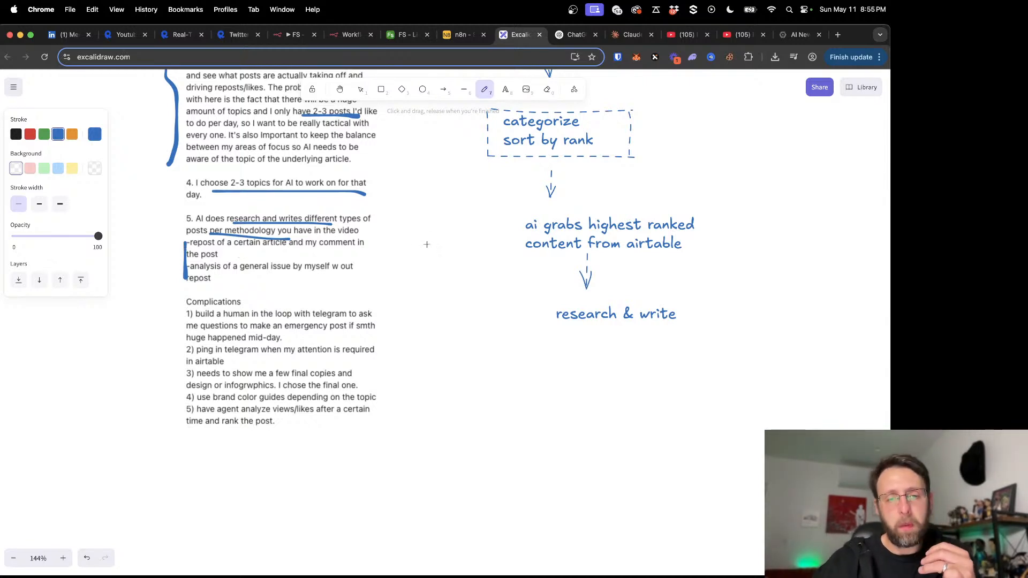
mouse_move(377, 241)
left_mouse_down()
mouse_move(384, 252)
mouse_move(425, 248)
left_mouse_up()
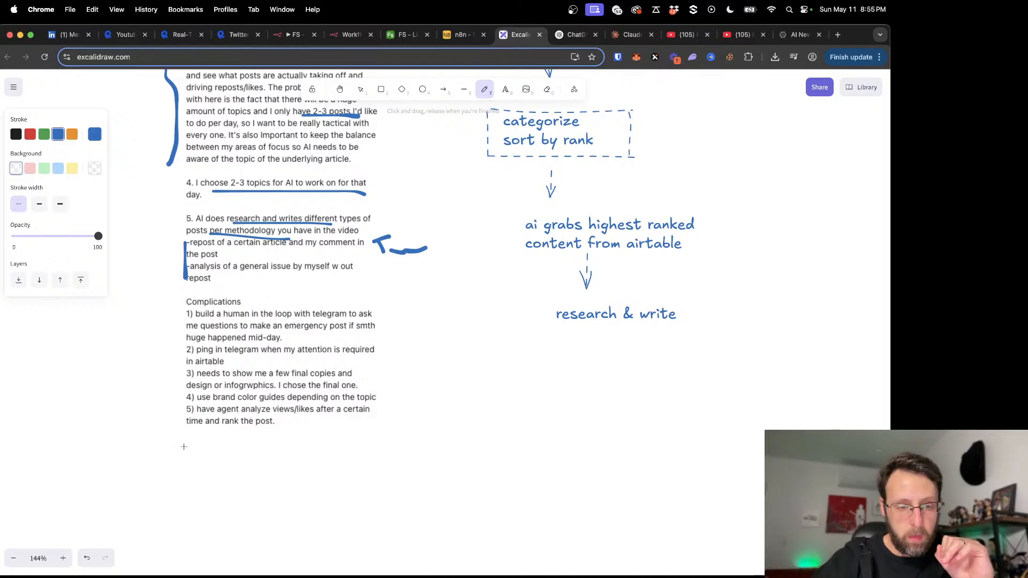
Step: Underline the key phrases of Complications 1 to 5 freehand, from "a human in the loop" to "have agent analyze views", and bracket item 5
mouse_move(195, 320)
left_mouse_down()
mouse_move(269, 329)
mouse_move(278, 318)
left_mouse_up()
key("super+z")
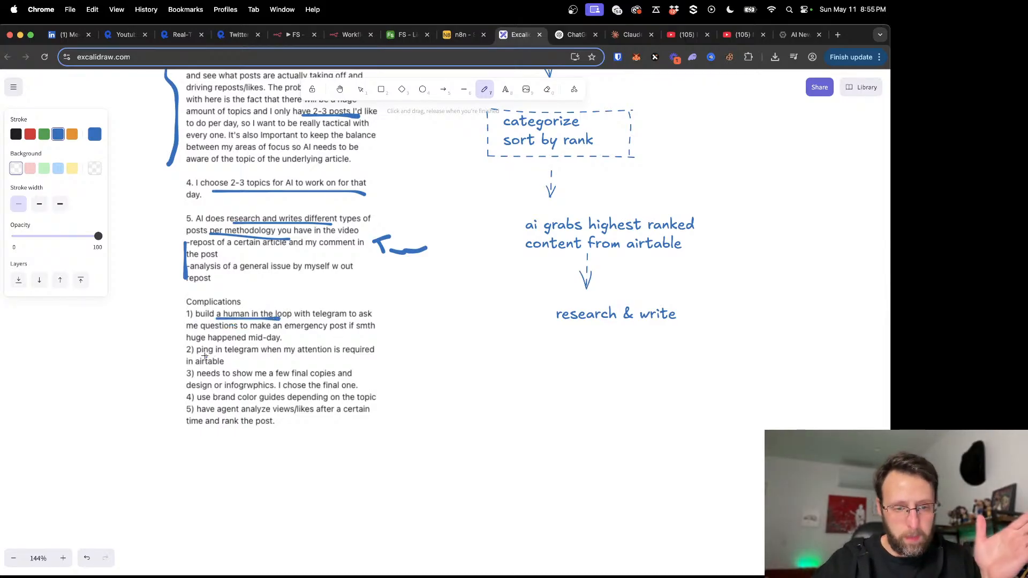
left_click_drag(205, 355, 283, 354)
left_click_drag(203, 377, 311, 378)
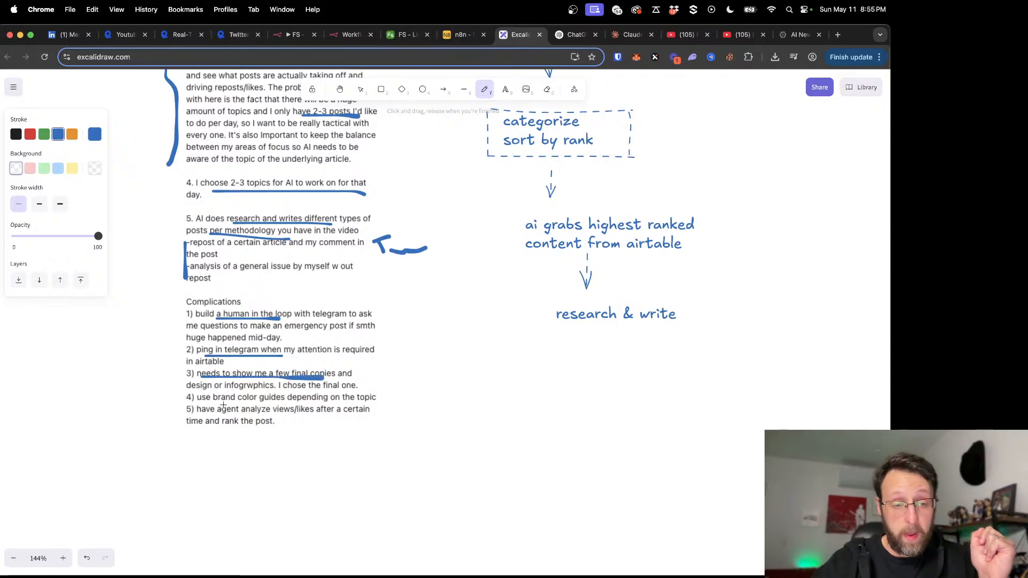
left_click_drag(208, 406, 290, 407)
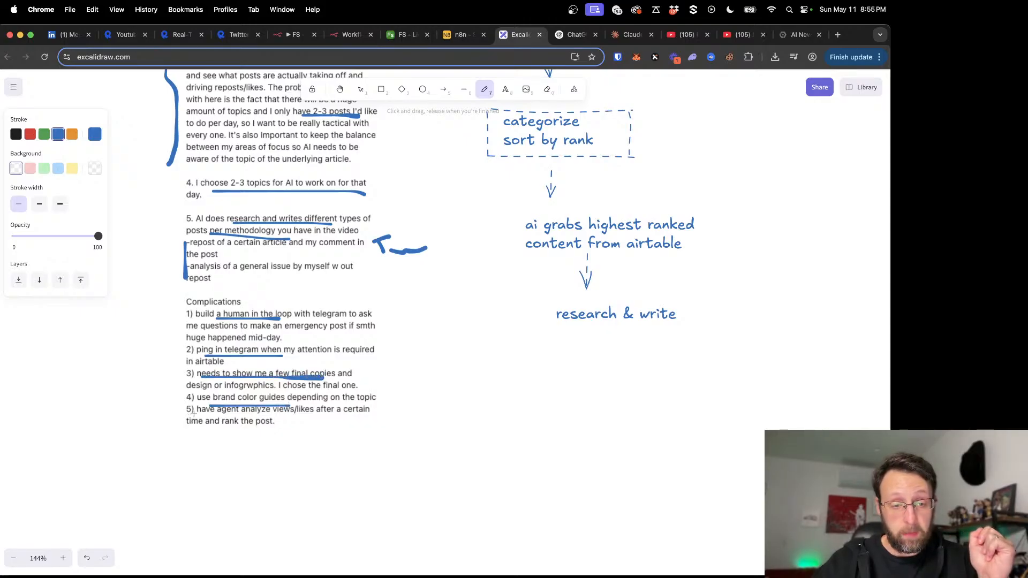
left_click_drag(182, 402, 177, 422)
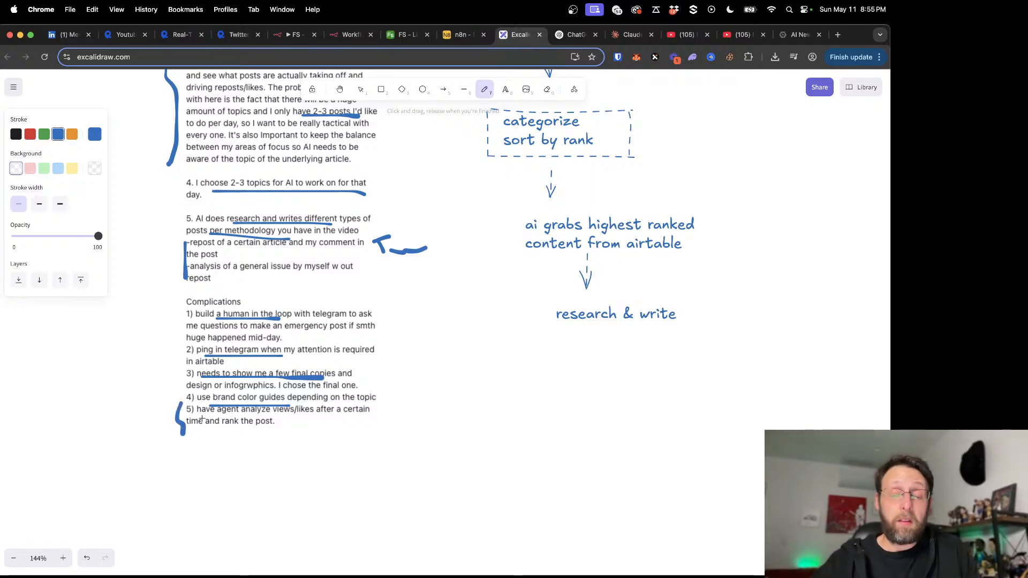
left_click_drag(275, 421, 289, 419)
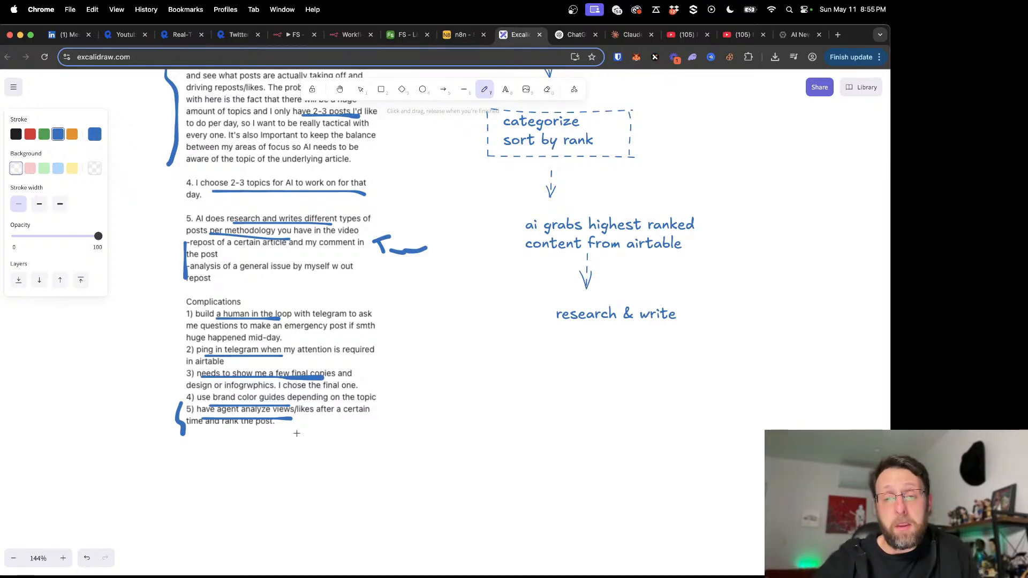
Step: Review the scraping part of the diagram, and switch to Airtable to view the Scraped Content table of FS - LinkedIn Build
scroll(297, 433, "up", 5)
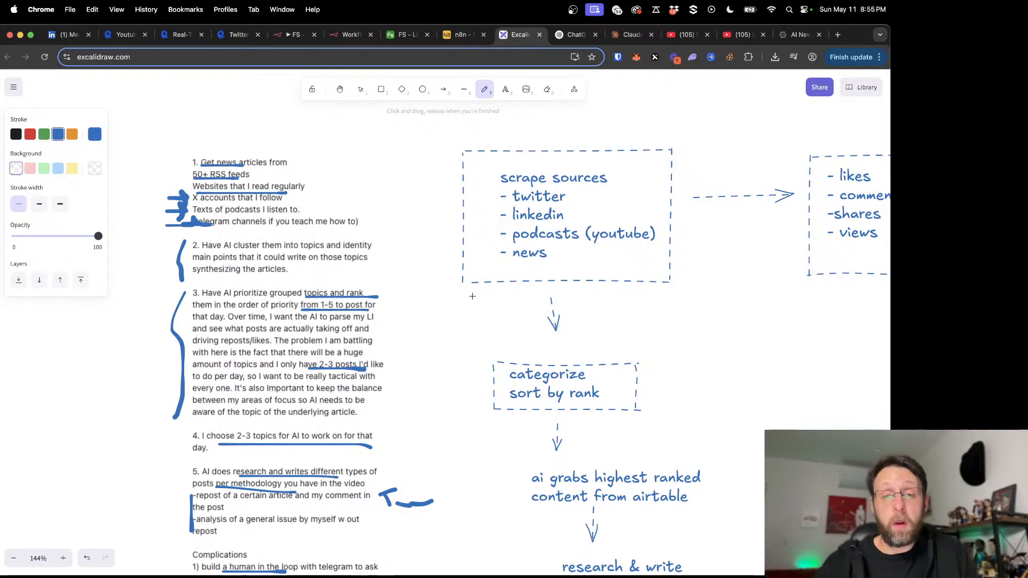
scroll(378, 205, "right", 5)
scroll(378, 205, "up", 1)
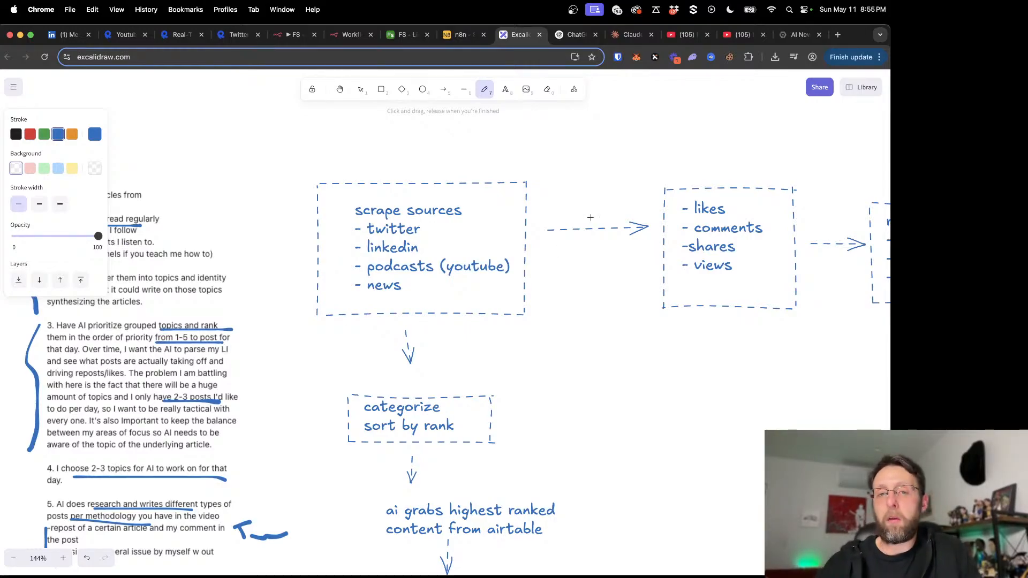
left_click(408, 35)
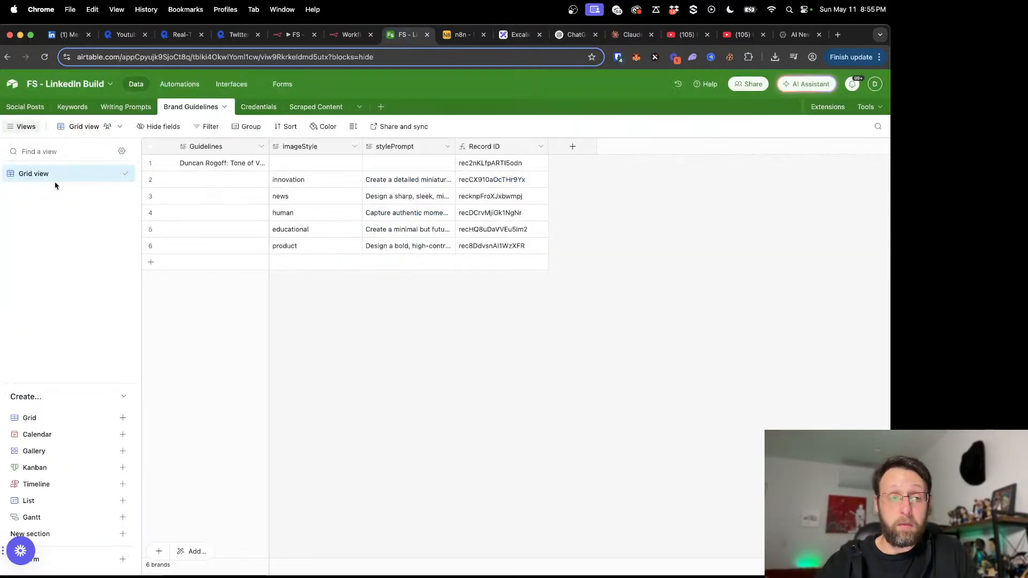
left_click(317, 107)
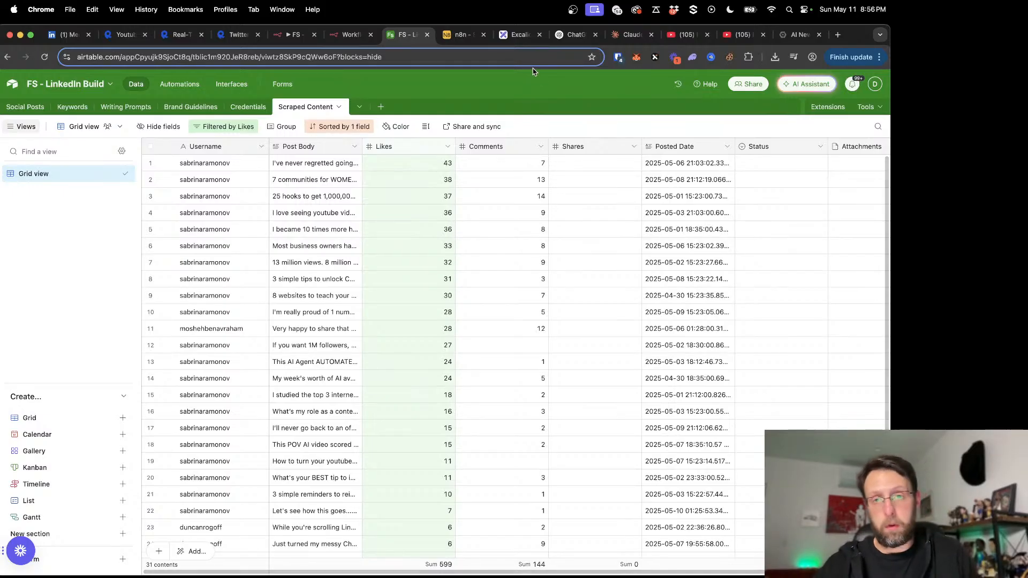
Step: Return to Excalidraw and draw a large freehand angled bracket beside the requirements, spanning from item 3 down to the Complications list
left_click(517, 36)
scroll(413, 319, "down", 5)
scroll(413, 319, "left", 5)
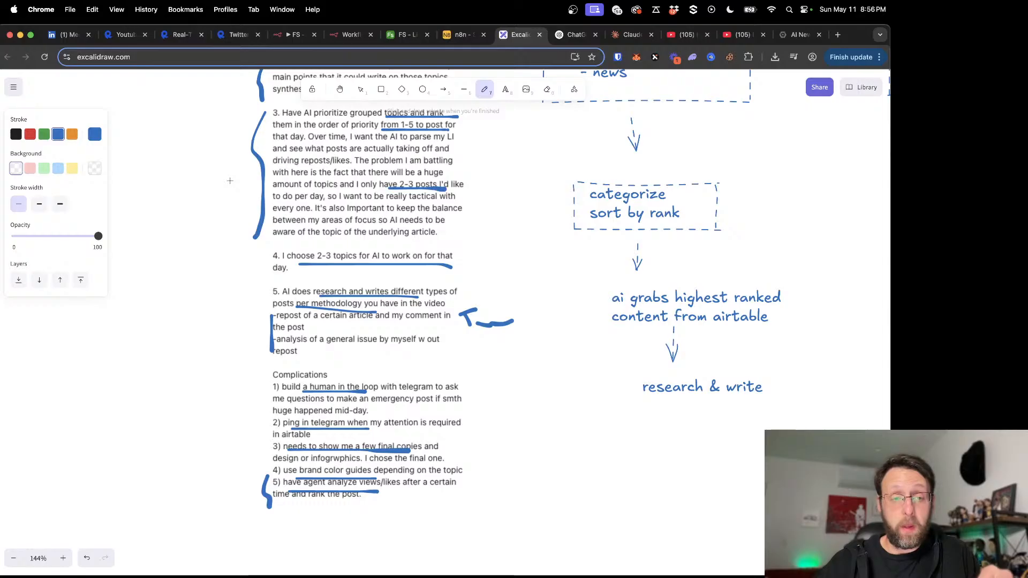
mouse_move(212, 215)
left_mouse_down()
mouse_move(185, 432)
mouse_move(219, 458)
left_mouse_up()
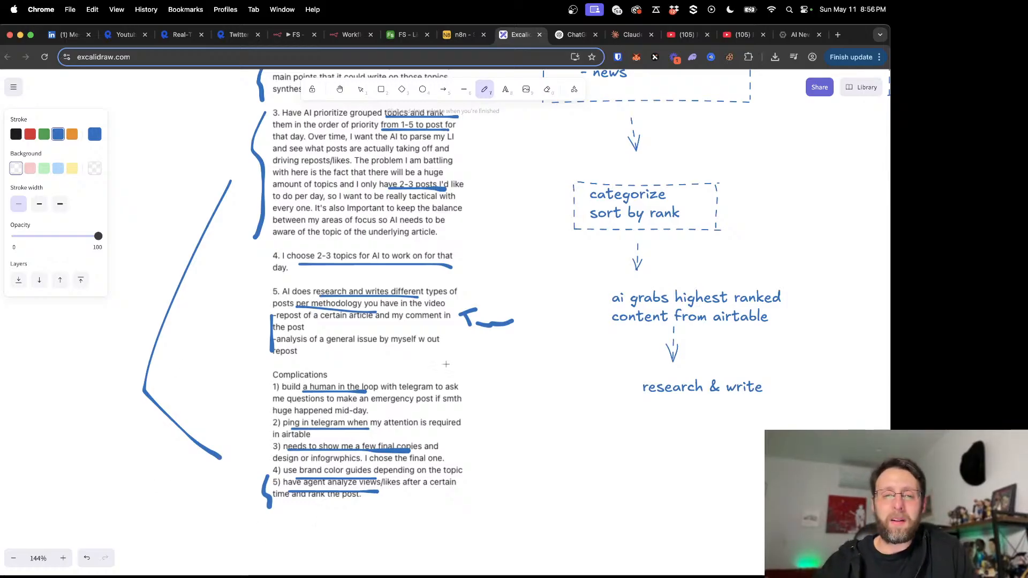
scroll(446, 364, "up", 5)
scroll(446, 364, "right", 3)
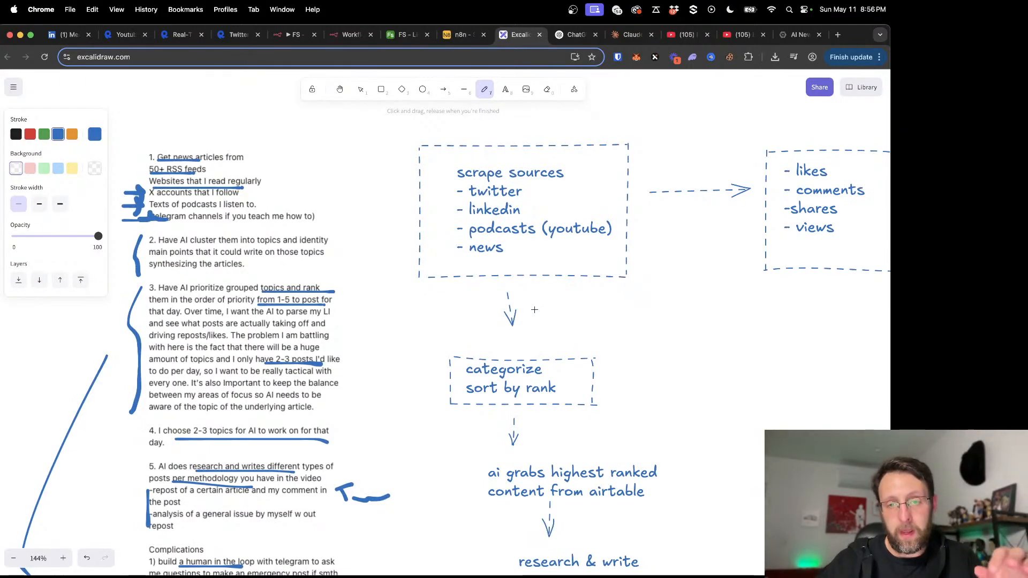
Step: Switch to Airtable and start a new single select field named Platform after Posted Date in the Scraped Content table
scroll(535, 309, "right", 1)
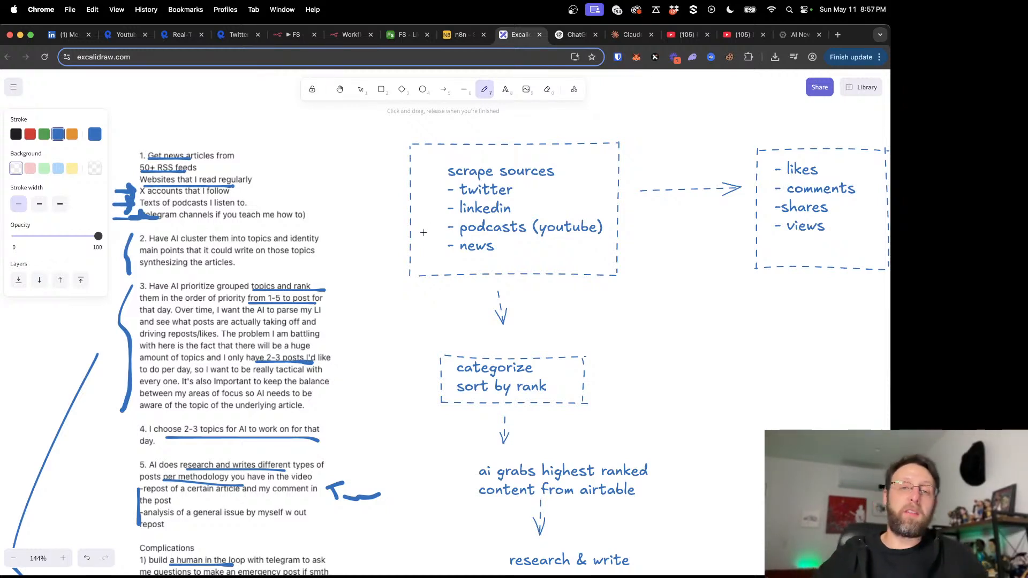
left_click(401, 41)
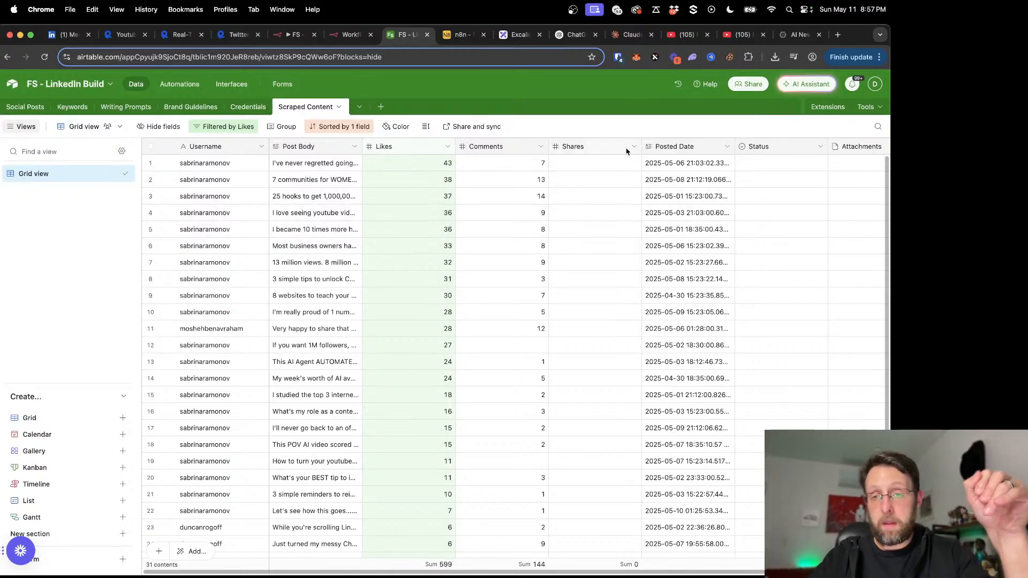
left_click(728, 147)
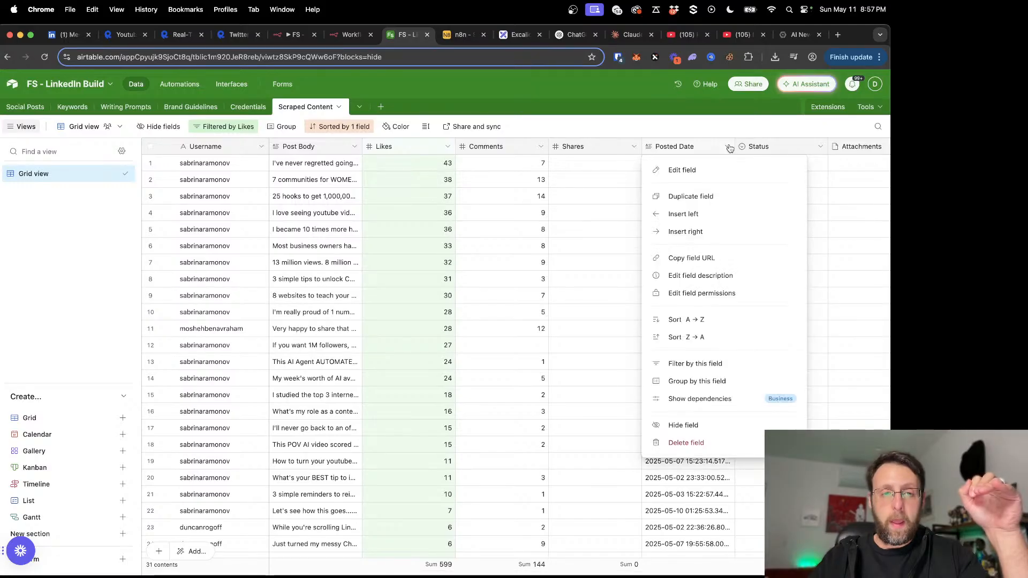
left_click(686, 232)
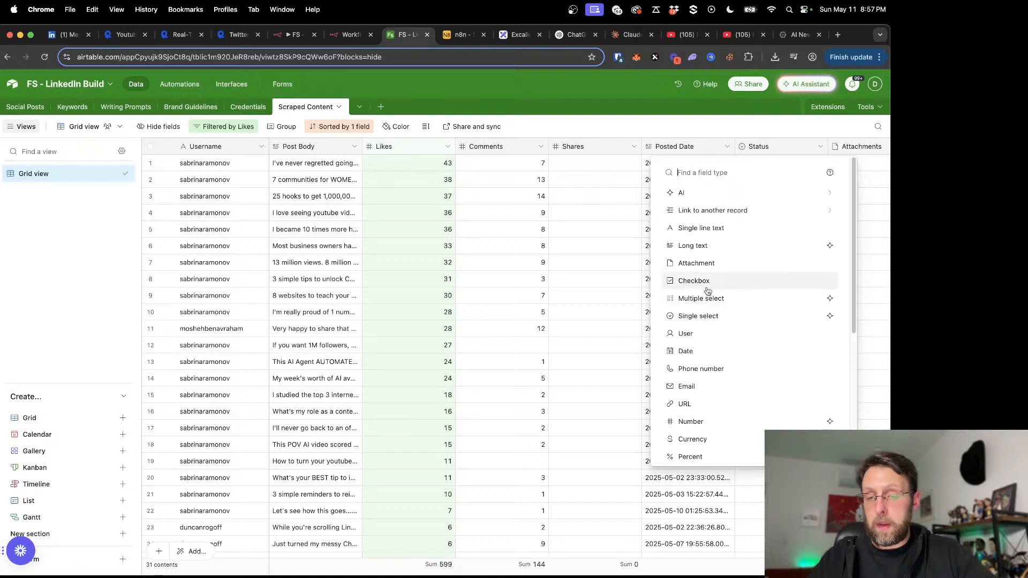
left_click(698, 316)
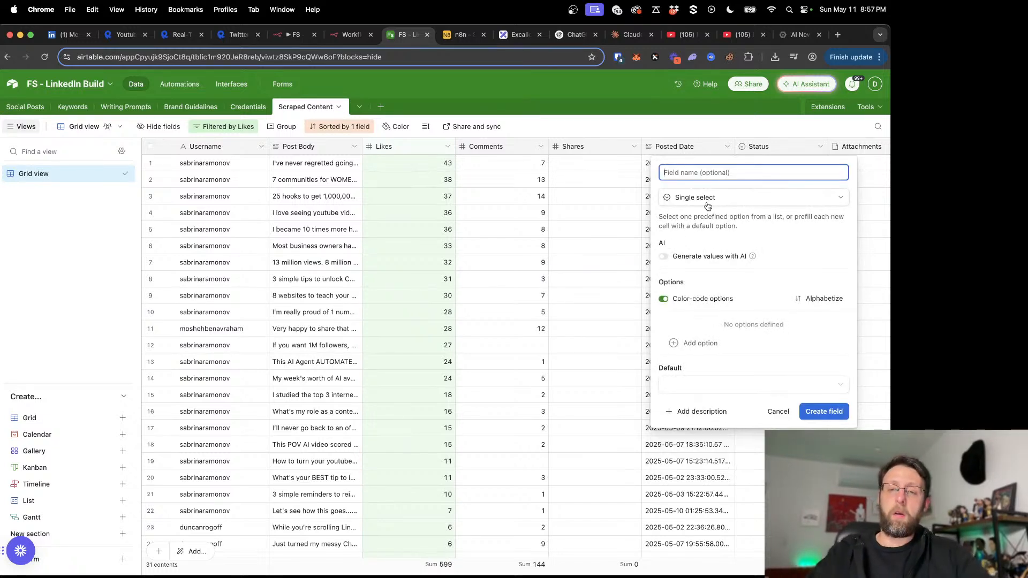
type("Platform")
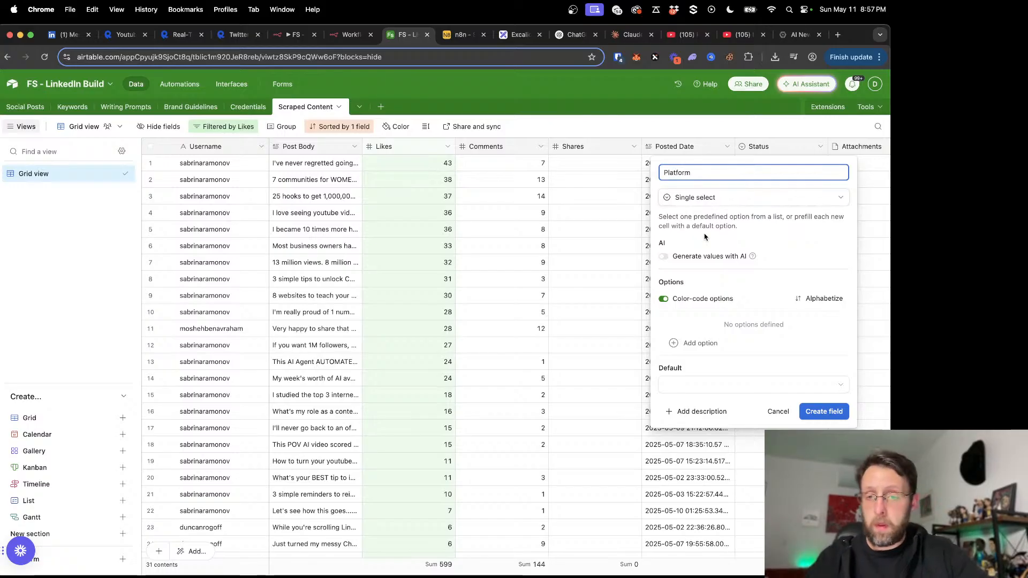
left_click(735, 228)
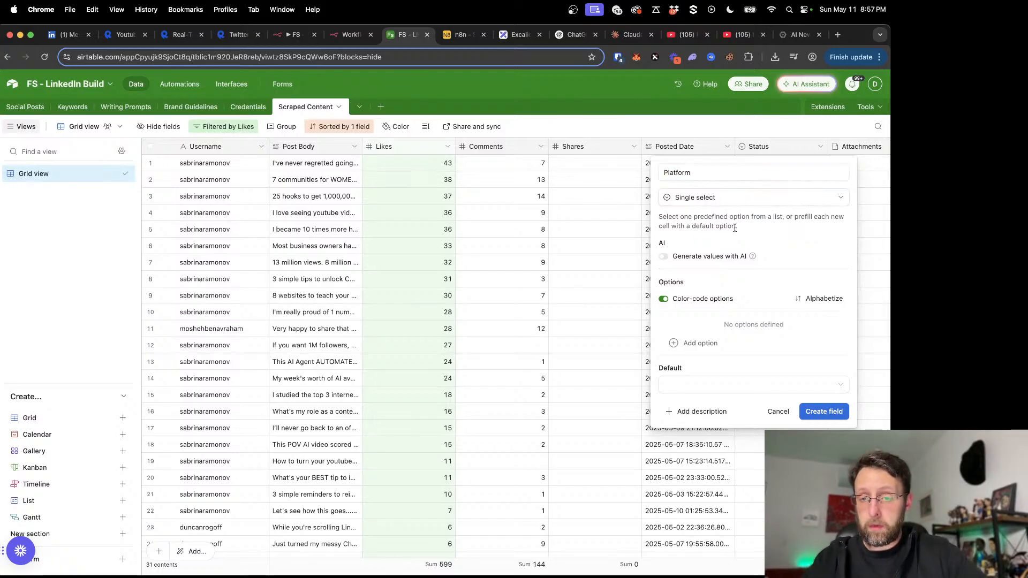
Step: Add LinkedIn as the first option of the Platform field and colour it blue
left_click(699, 342)
type("Yout")
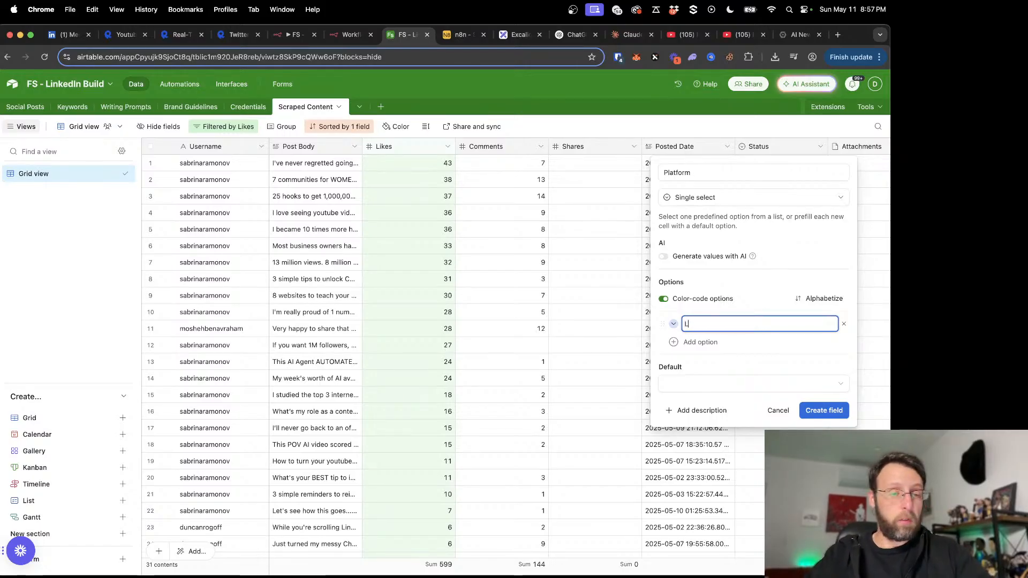
type("edIn")
left_click(674, 324)
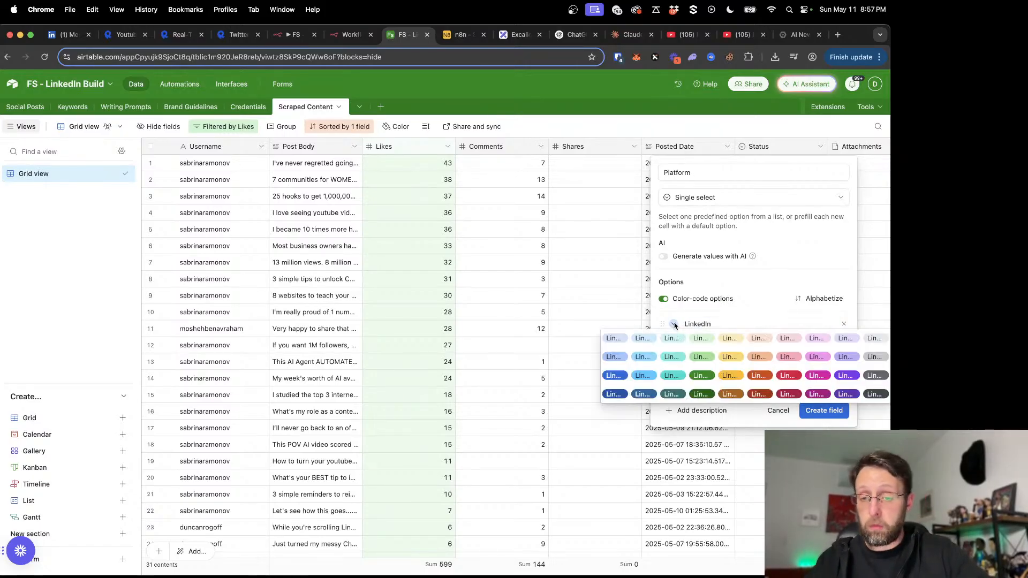
left_click(614, 375)
Step: Add YouTube as the second option of the Platform field and colour it red
left_click(702, 343)
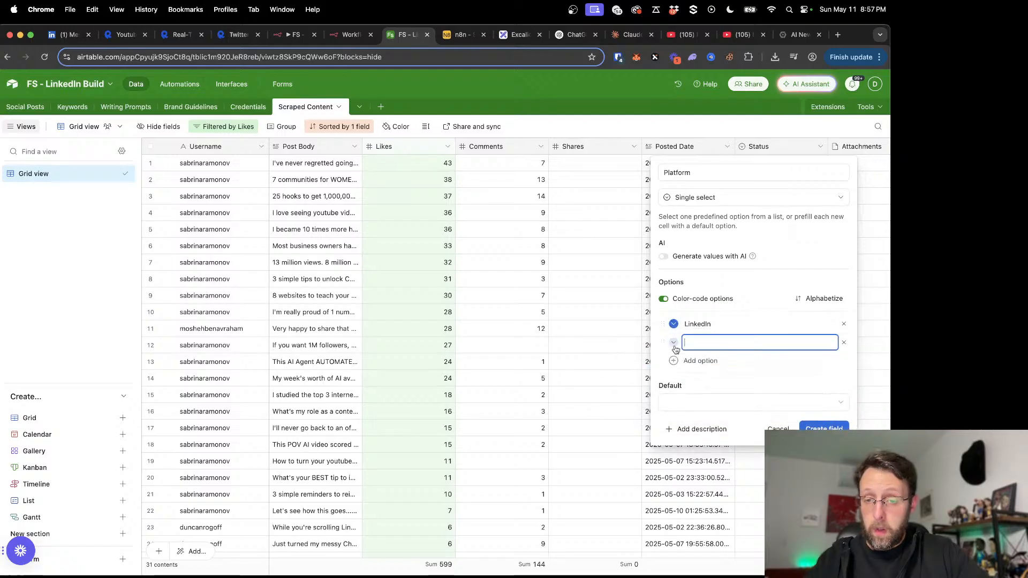
type("YouTube")
key("Return")
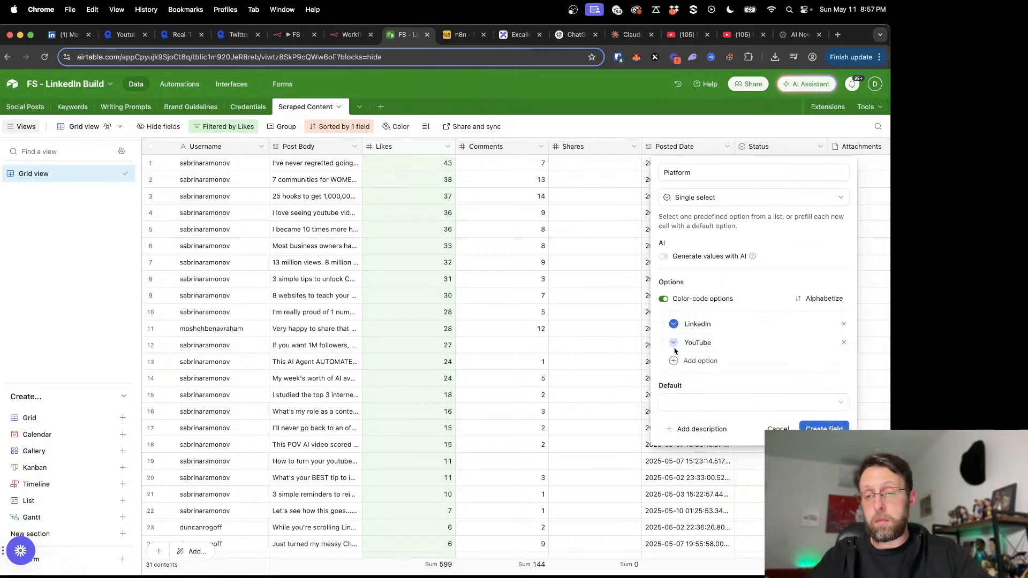
left_click(673, 343)
left_click(761, 394)
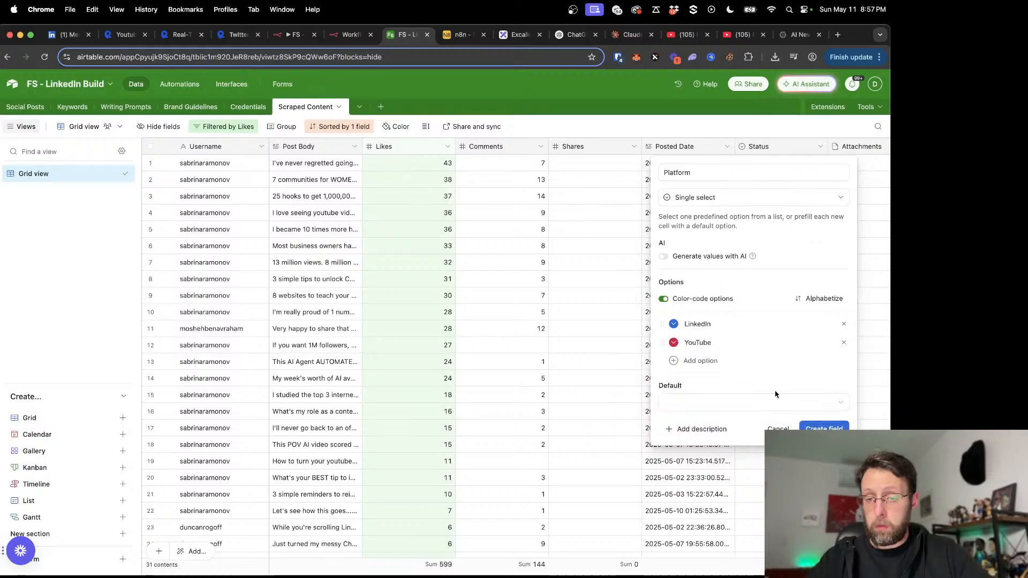
Step: Add X as the third option of the Platform field and colour it dark grey
left_click(673, 363)
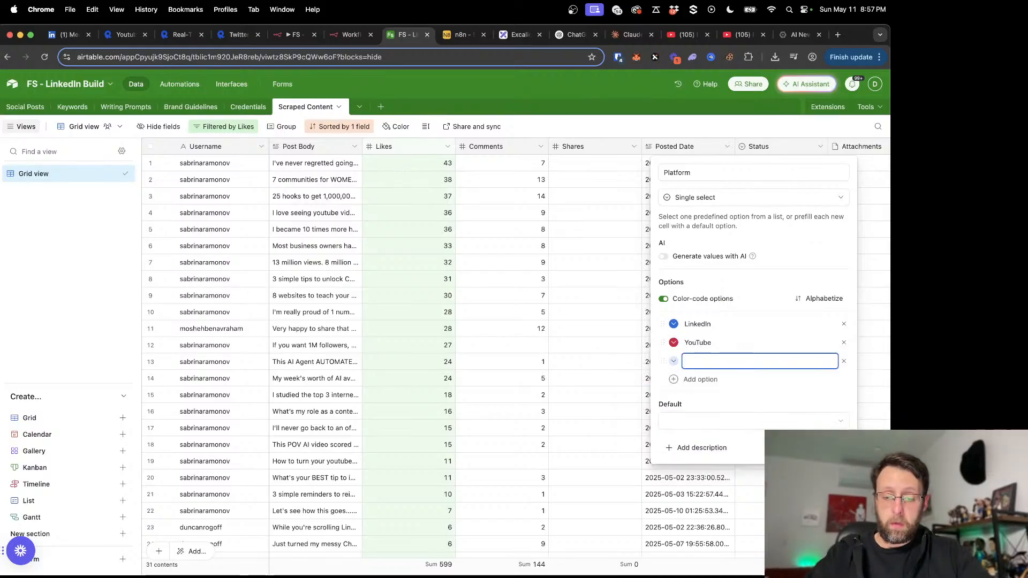
type("X")
left_click(674, 361)
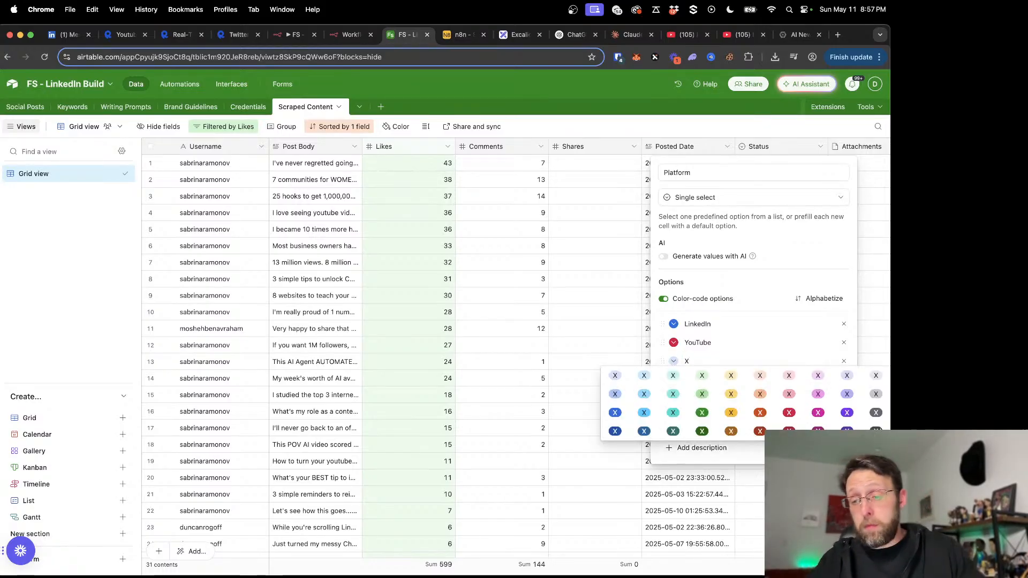
left_click(876, 431)
left_click(679, 380)
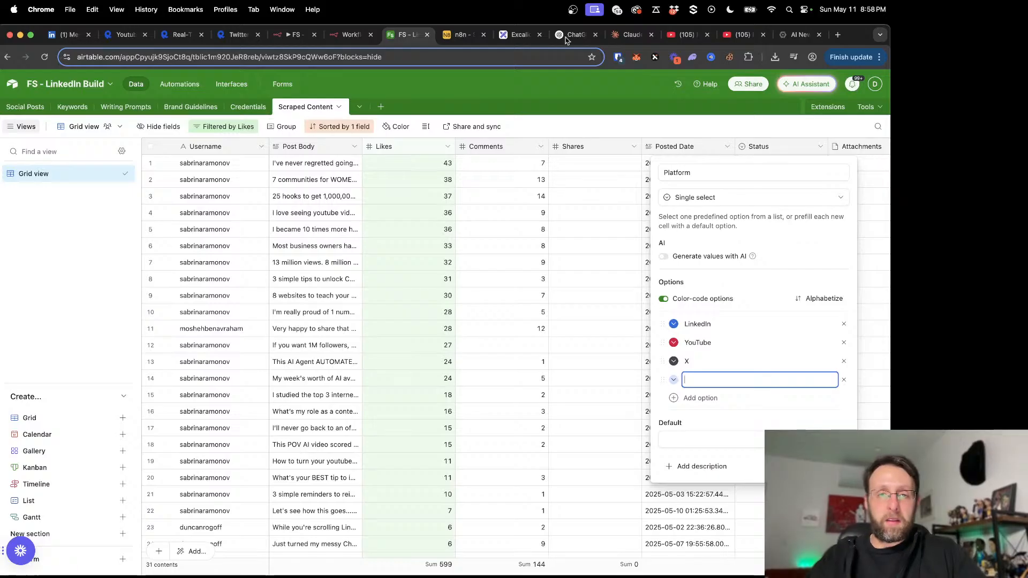
left_click(515, 33)
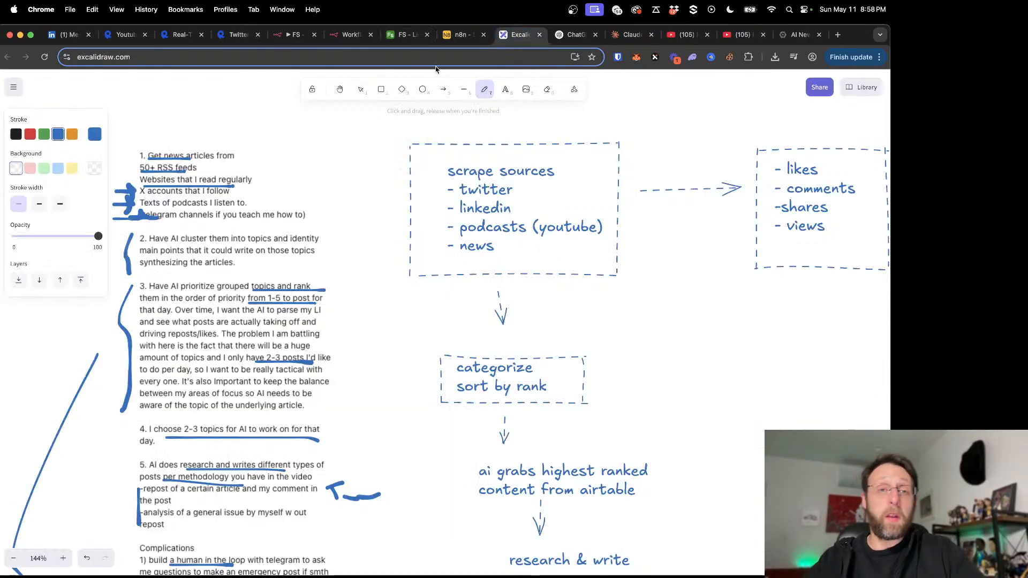
left_click(292, 35)
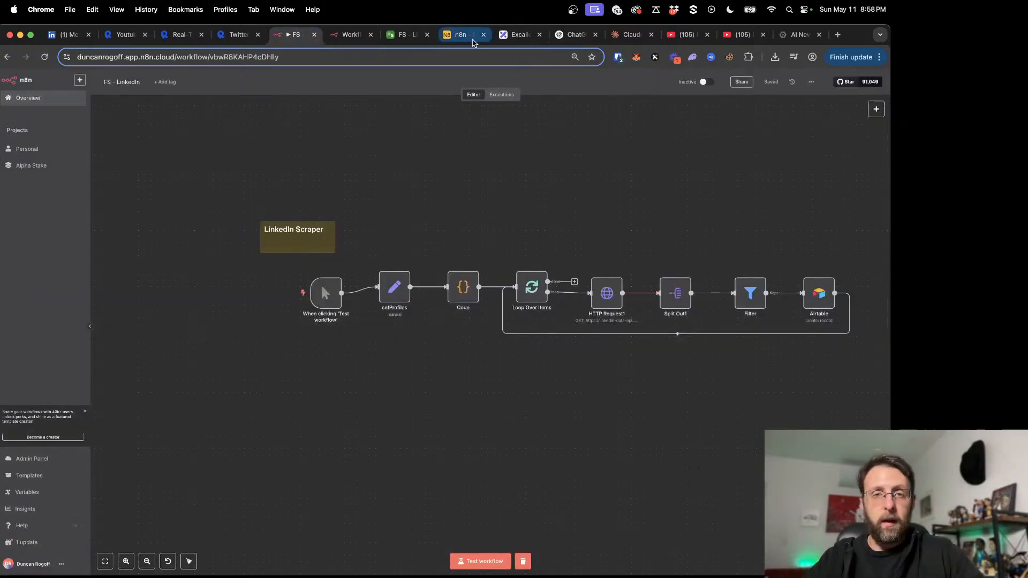
left_click(396, 34)
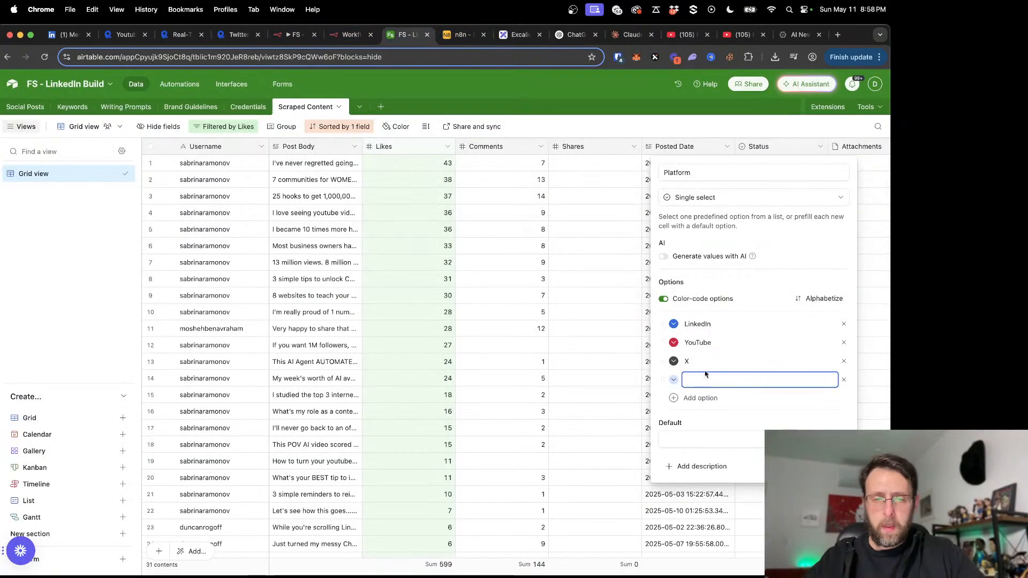
left_click(843, 380)
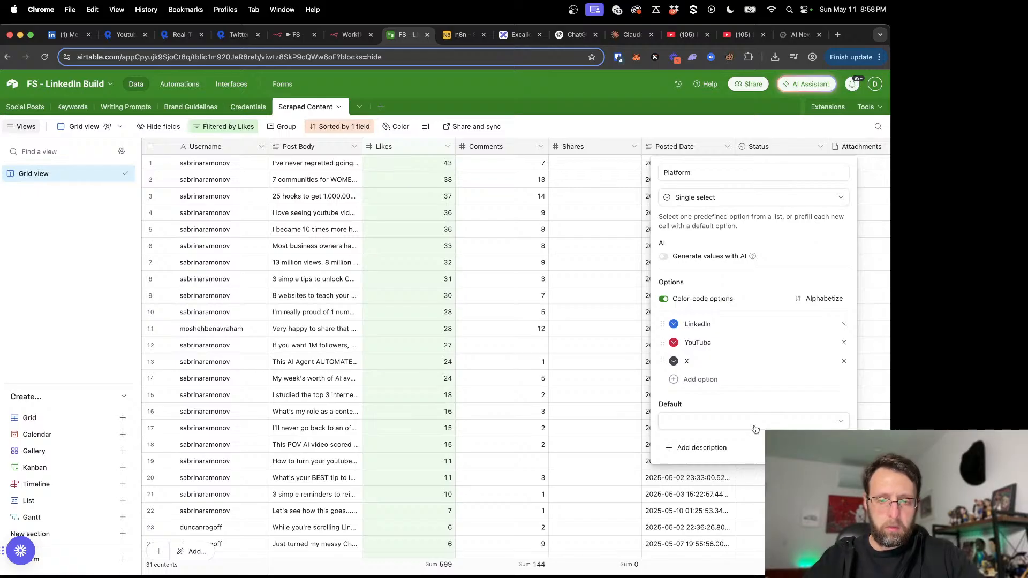
Step: Create the Platform field and set it to LinkedIn in the first record
left_click(827, 448)
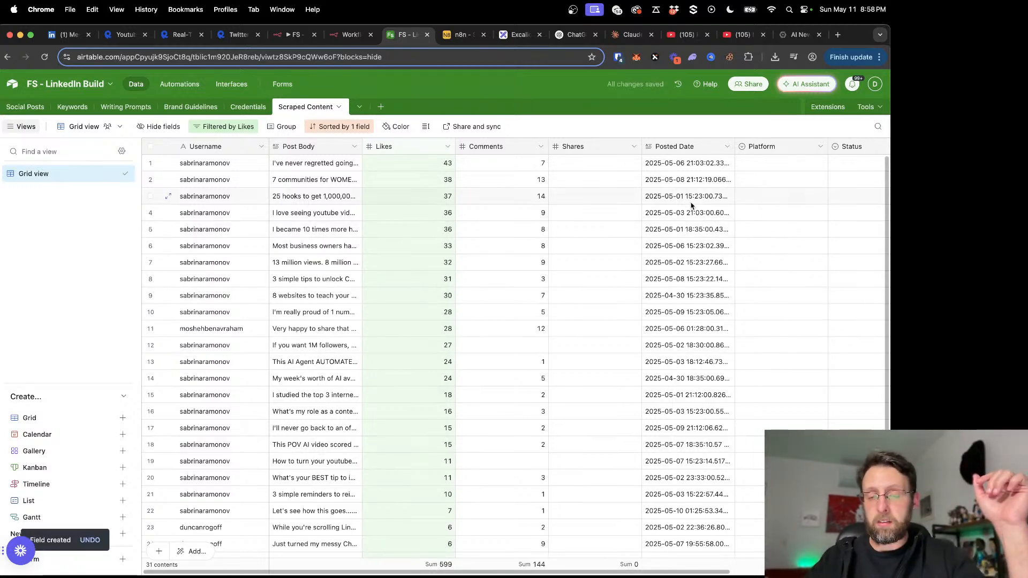
scroll(725, 204, "right", 2)
left_click(740, 168)
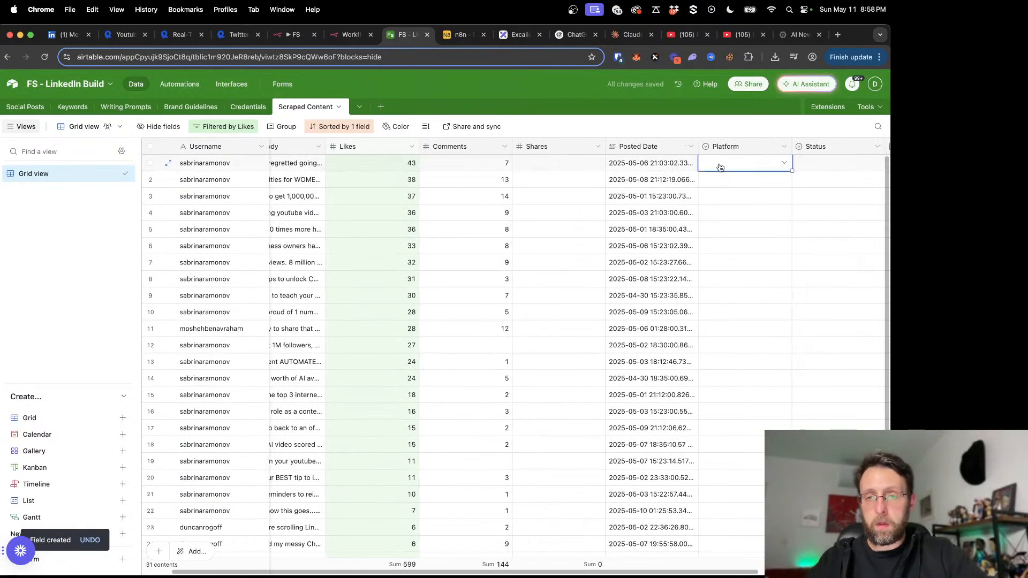
left_click(720, 167)
left_click(719, 214)
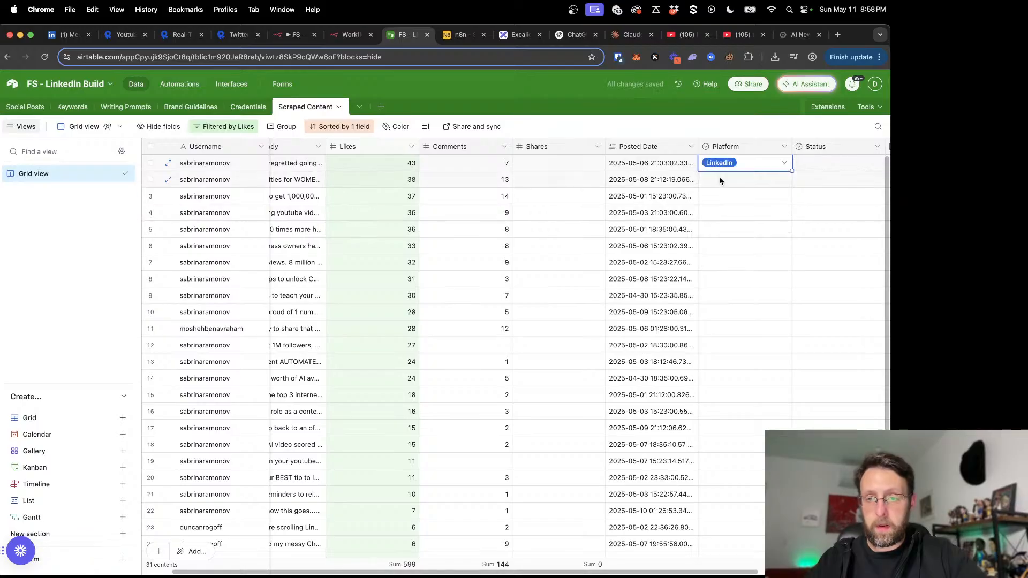
Step: Copy the LinkedIn value into the Platform cells of all the remaining records and narrow the Platform column
key("ctrl+c")
scroll(730, 291, "down", 5)
left_click(728, 473, "shift")
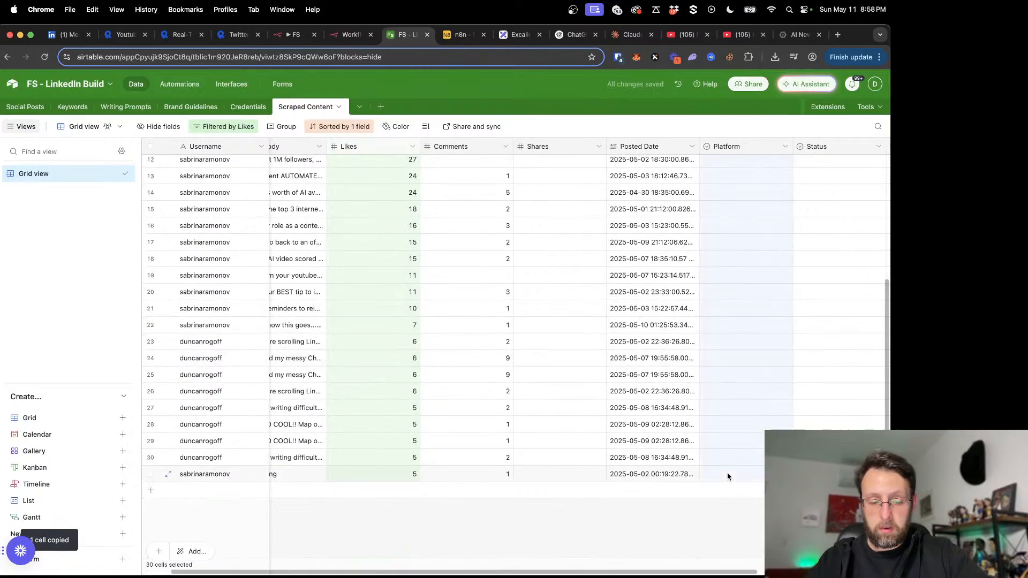
key("ctrl+v")
scroll(715, 402, "left", 2)
scroll(715, 399, "up", 5)
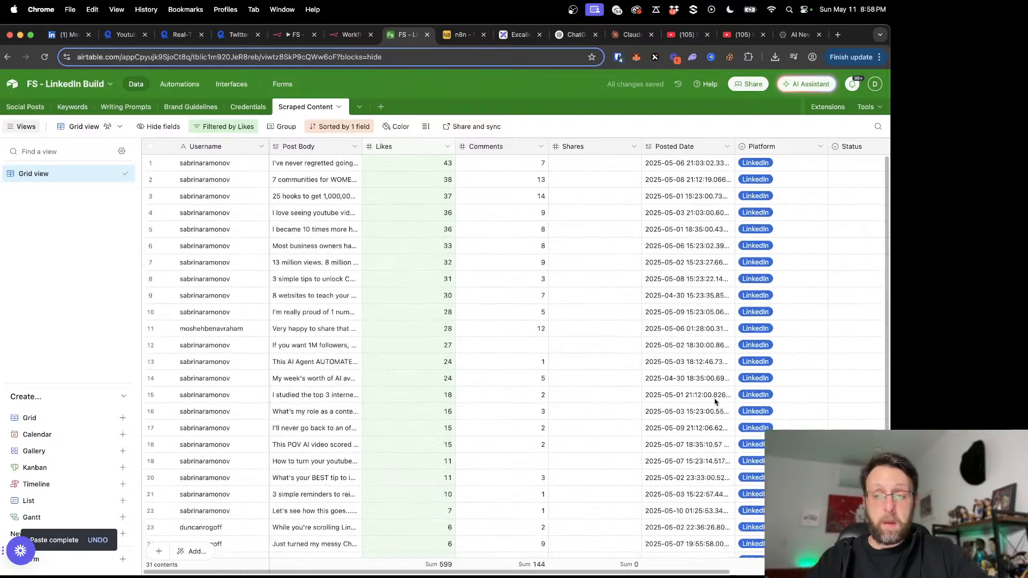
left_click_drag(828, 147, 791, 148)
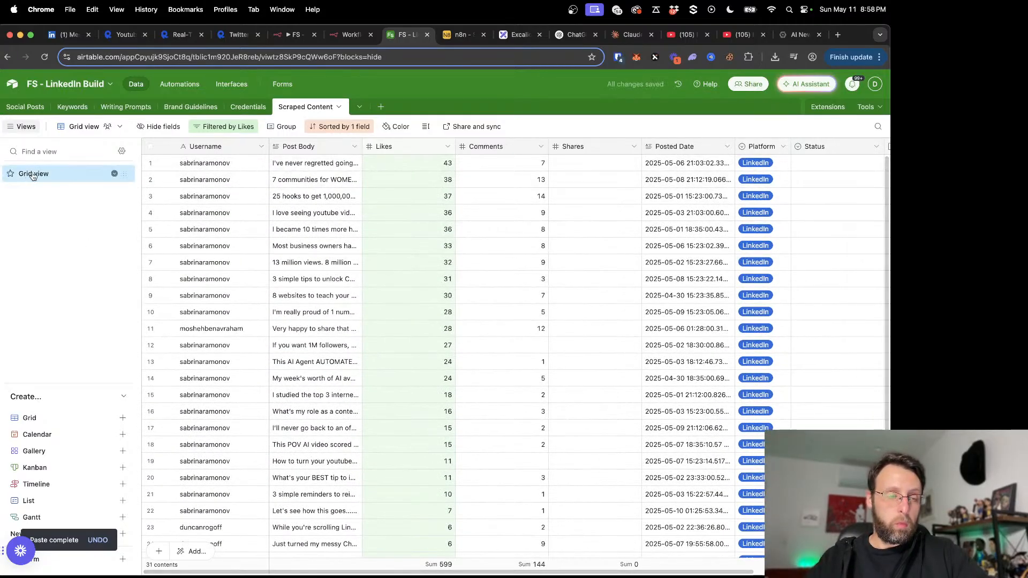
Step: Duplicate the grid view of Scraped Content and rename the original view All Content
left_click(113, 174)
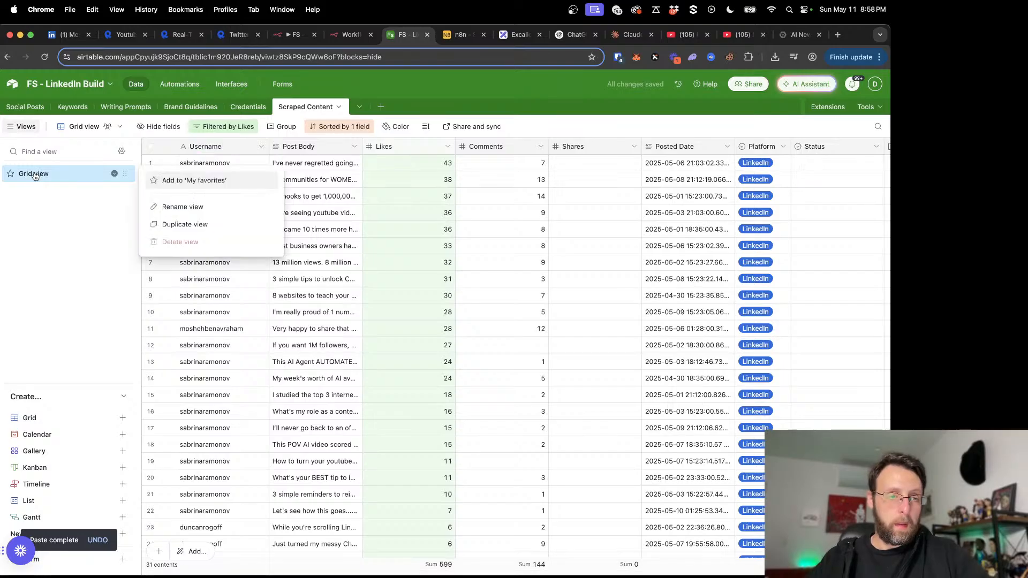
left_click(161, 225)
double_click(27, 177)
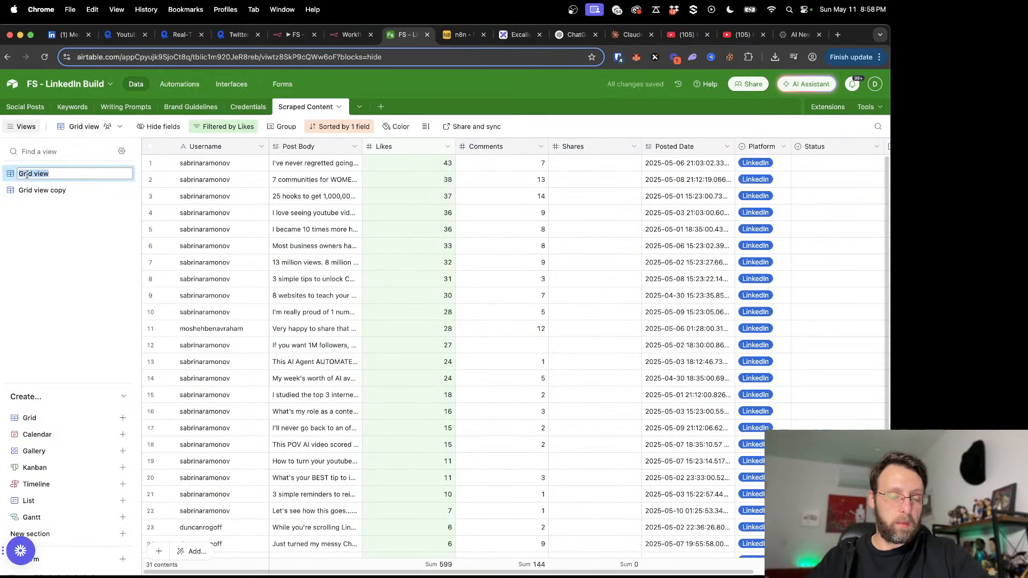
type("All Content")
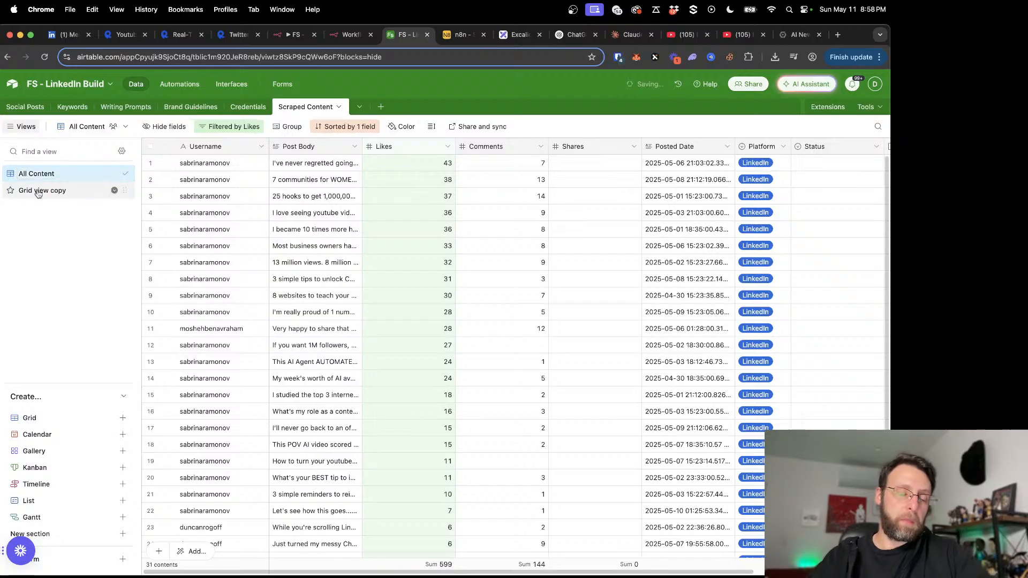
Step: Rename the duplicated view LinkedIn
double_click(39, 191)
type("Linke")
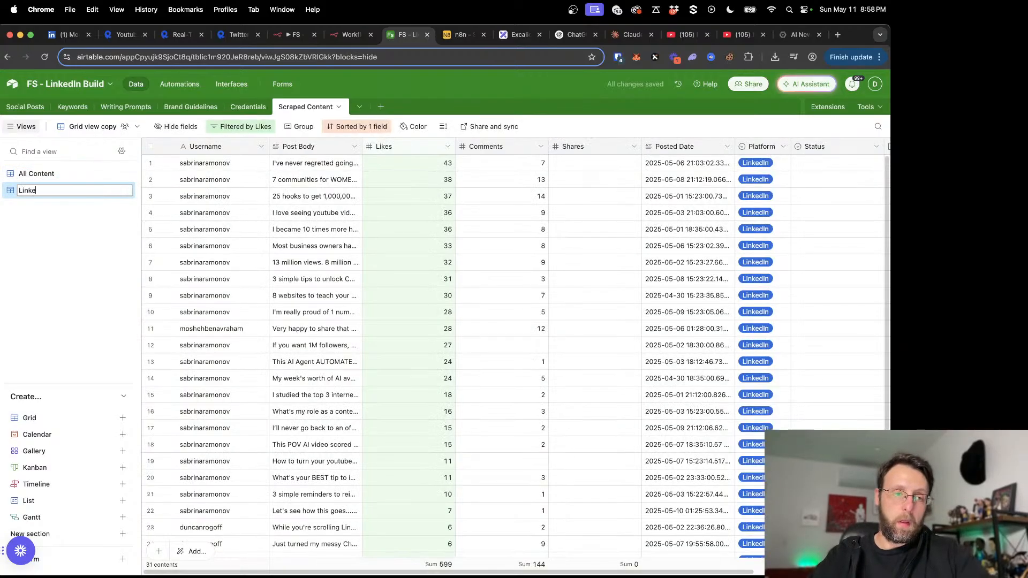
type("dIN")
key("BackSpace")
type("n")
key("Return")
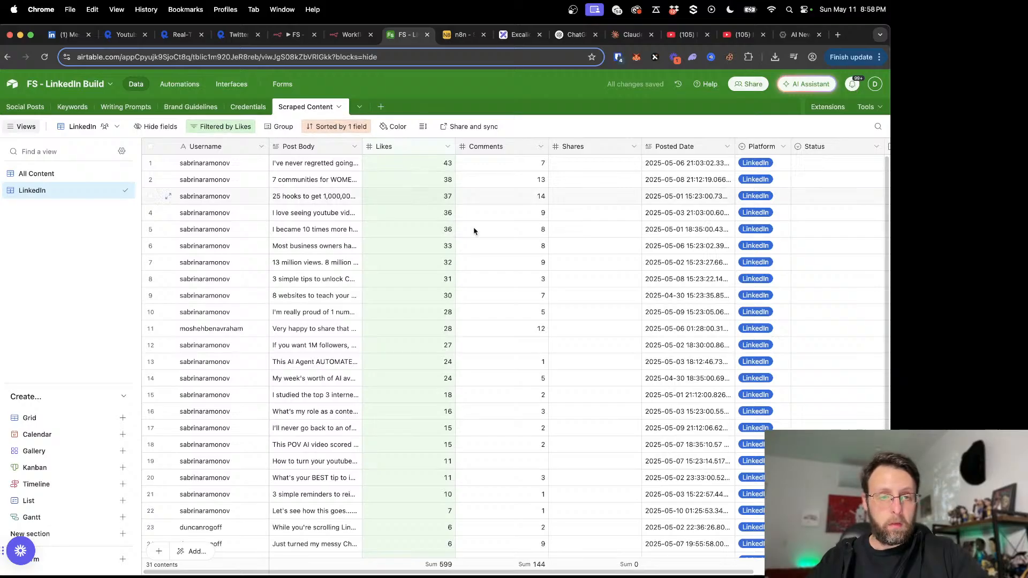
Step: Add a second filter condition to the LinkedIn view, requiring that Platform is LinkedIn
left_click(212, 126)
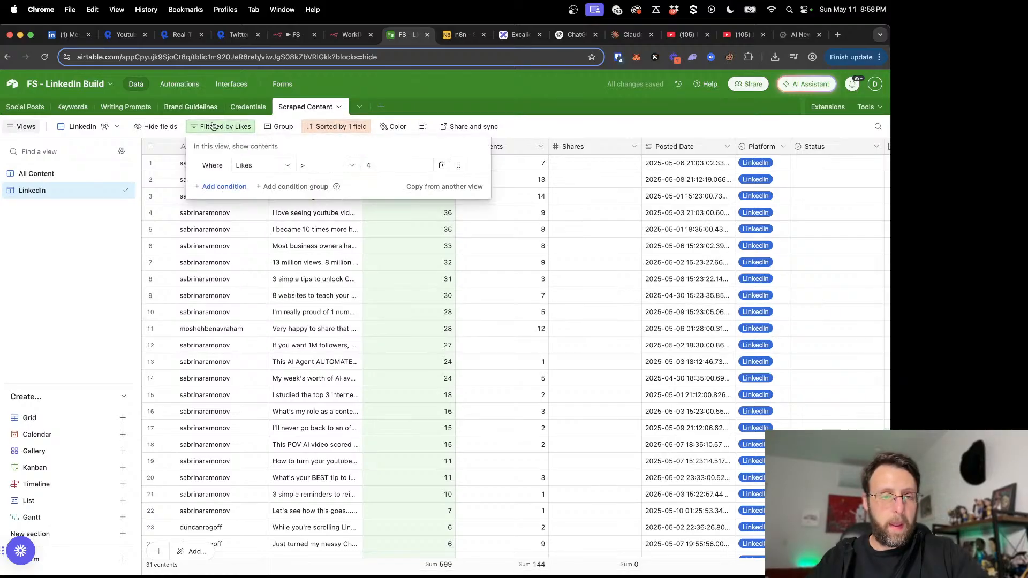
scroll(439, 399, "down", 1)
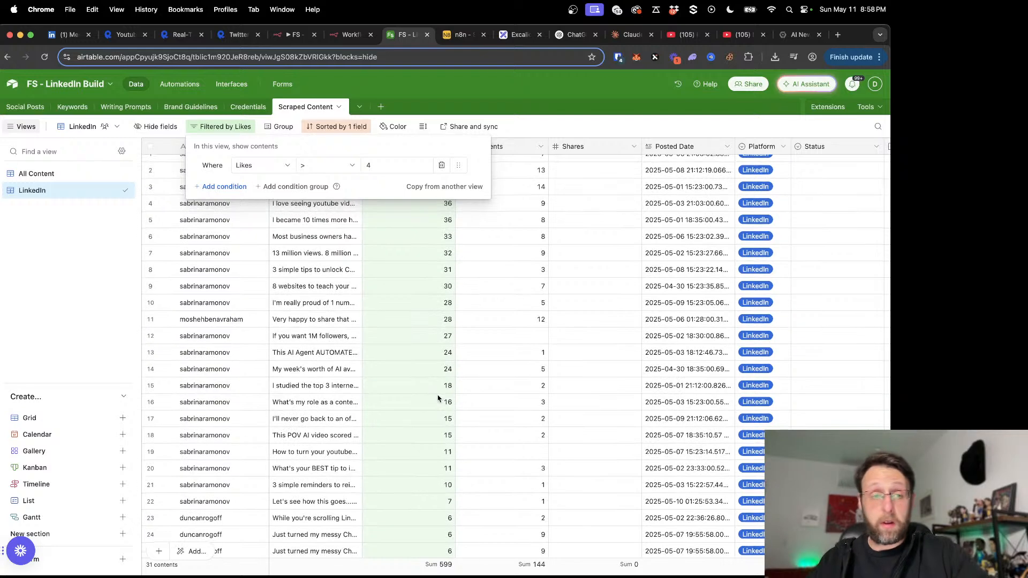
left_click(221, 187)
left_click(272, 187)
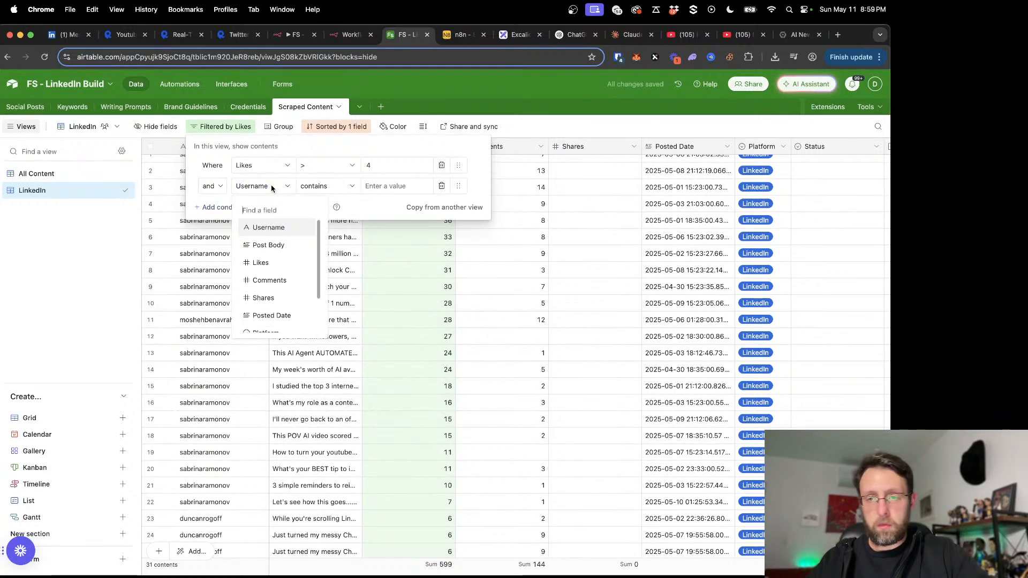
scroll(262, 279, "down", 3)
left_click(262, 292)
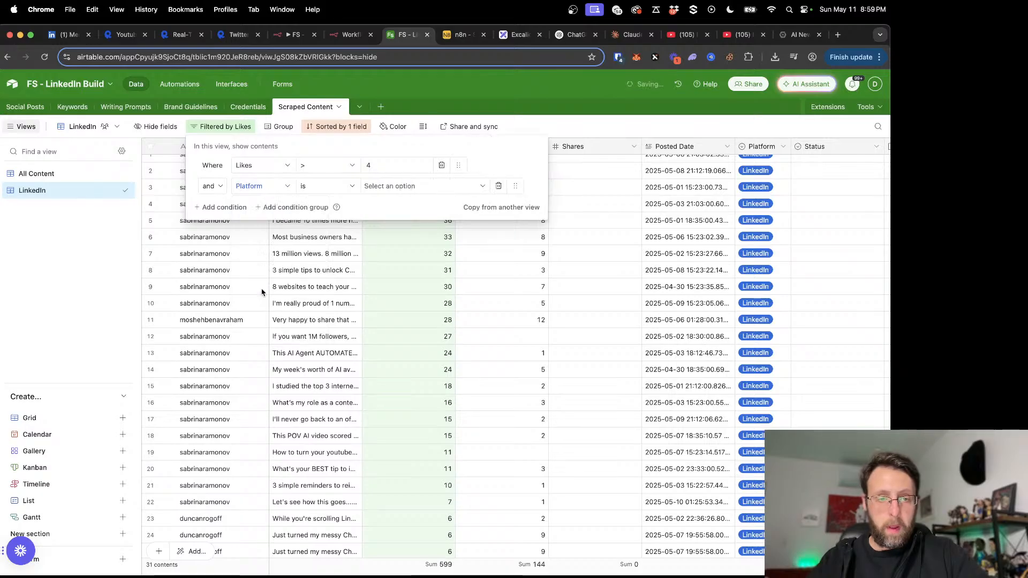
left_click(401, 188)
left_click(389, 228)
left_click(830, 364)
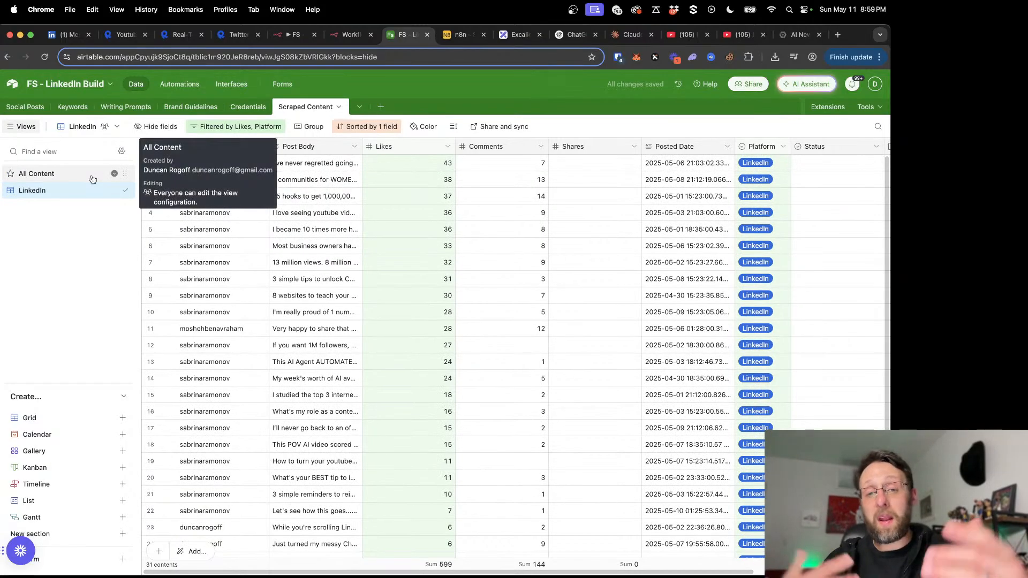
Step: Switch Scraped Content to the All Content view and look through all its records
left_click(44, 175)
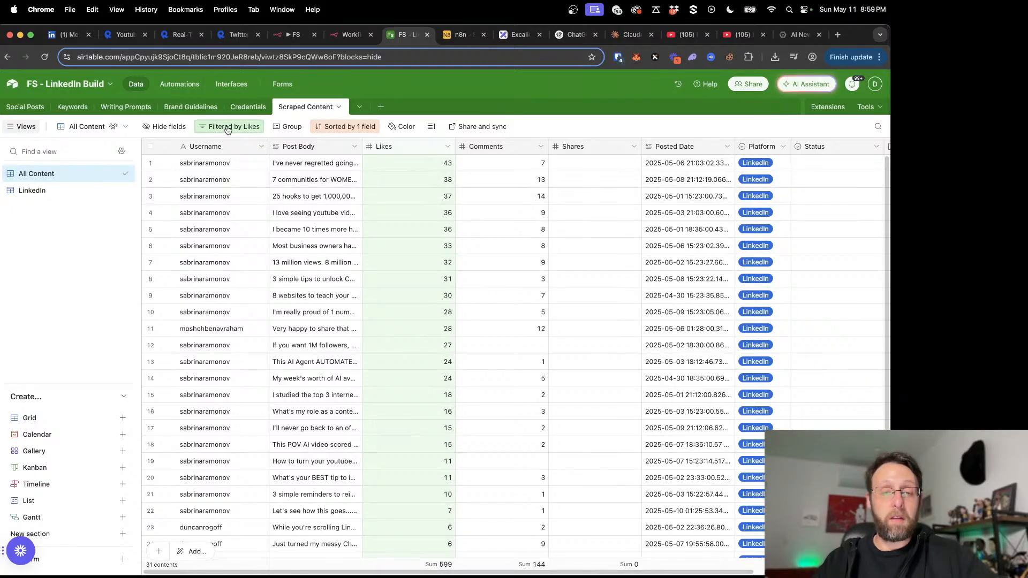
scroll(452, 338, "down", 3)
scroll(451, 337, "down", 3)
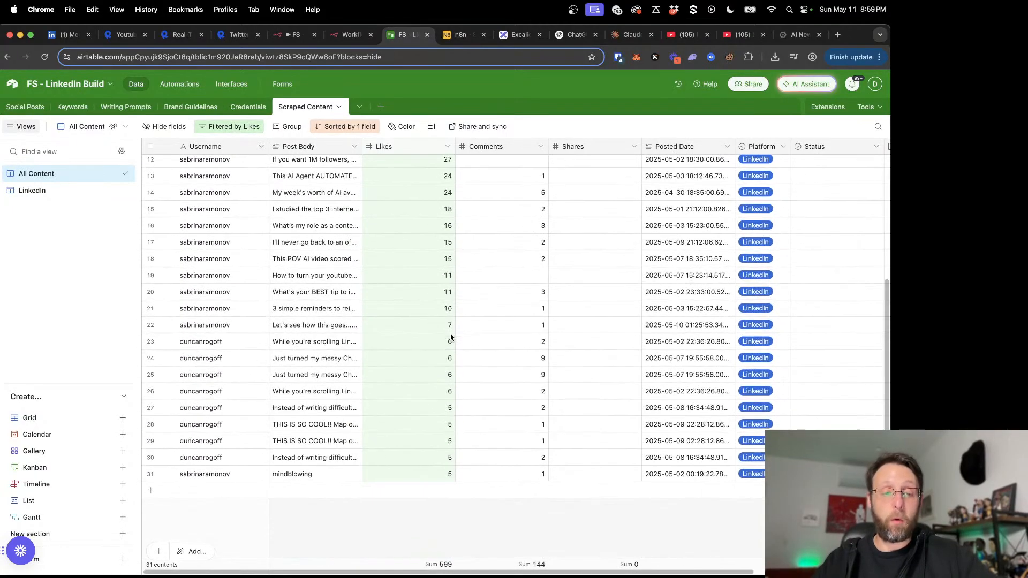
scroll(429, 417, "up", 5)
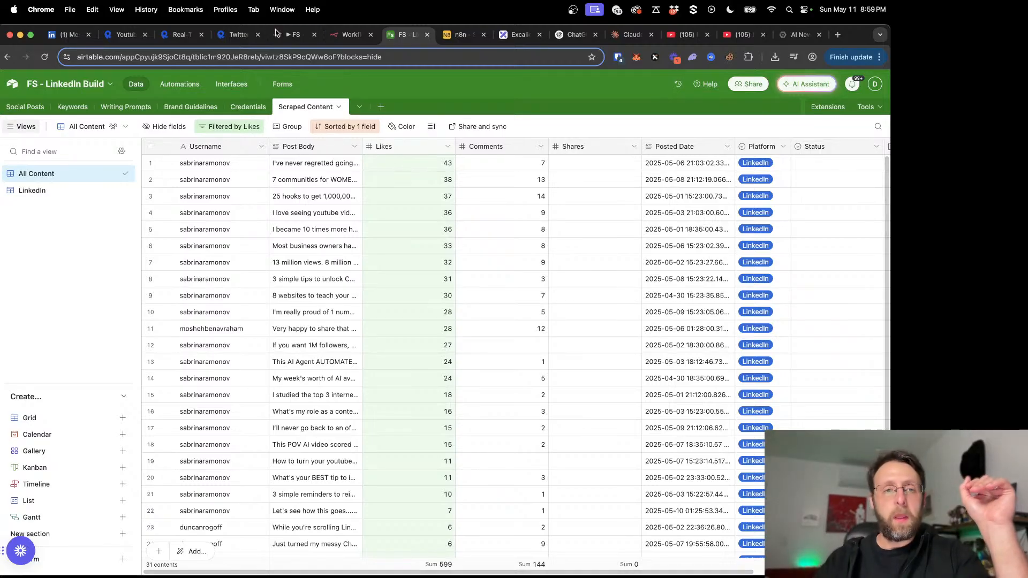
Step: In the n8n FS - LinkedIn workflow, detach the manual test trigger from setProfiles and place it below the node chain
left_click(291, 35)
scroll(419, 314, "down", 3)
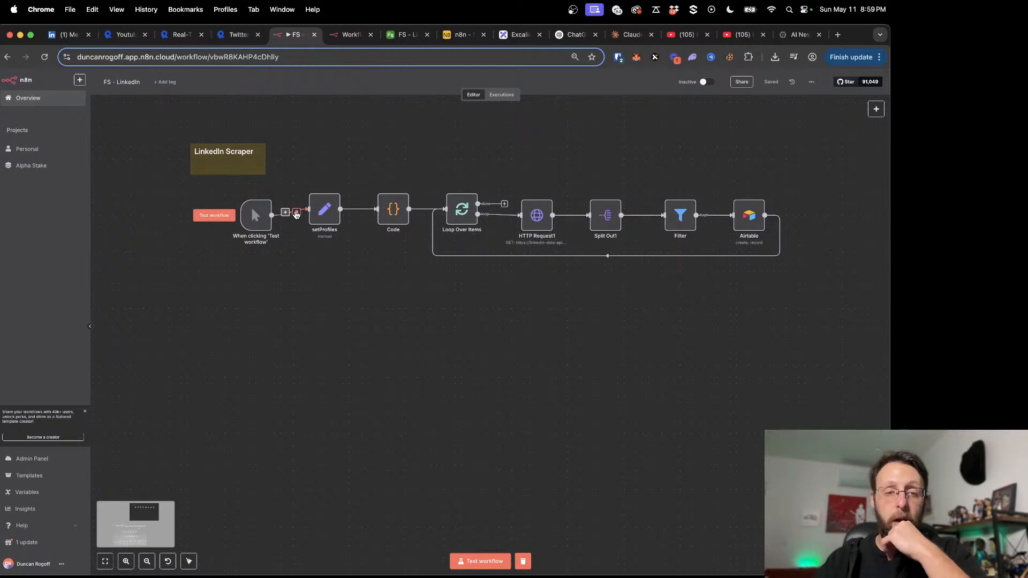
left_click_drag(249, 221, 237, 308)
left_click(395, 307)
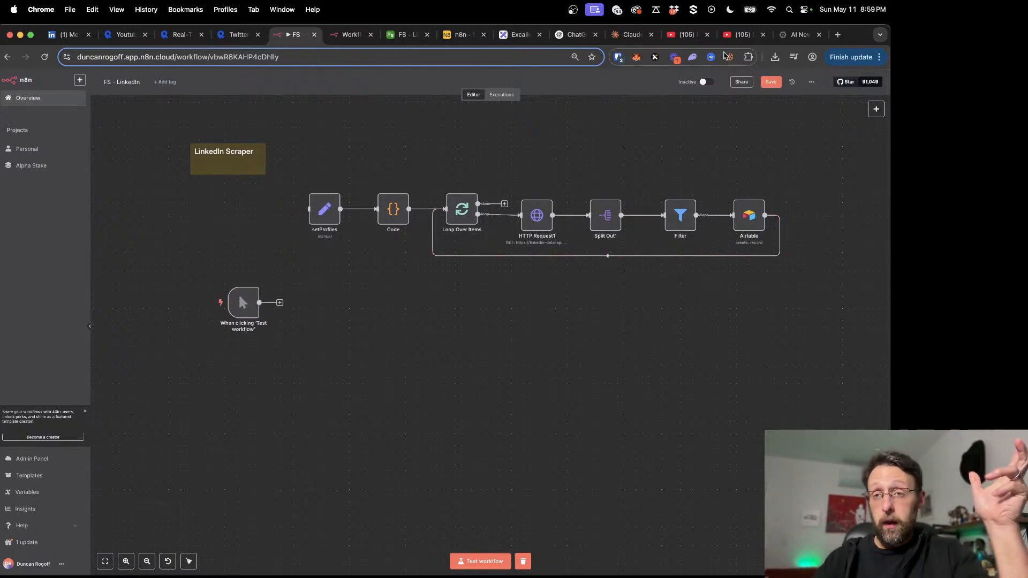
Step: Check the description and publish date of the YouTube video on finding viral content ideas, comparing it with the n8n YouTube workflow
left_click(740, 35)
scroll(413, 281, "down", 3)
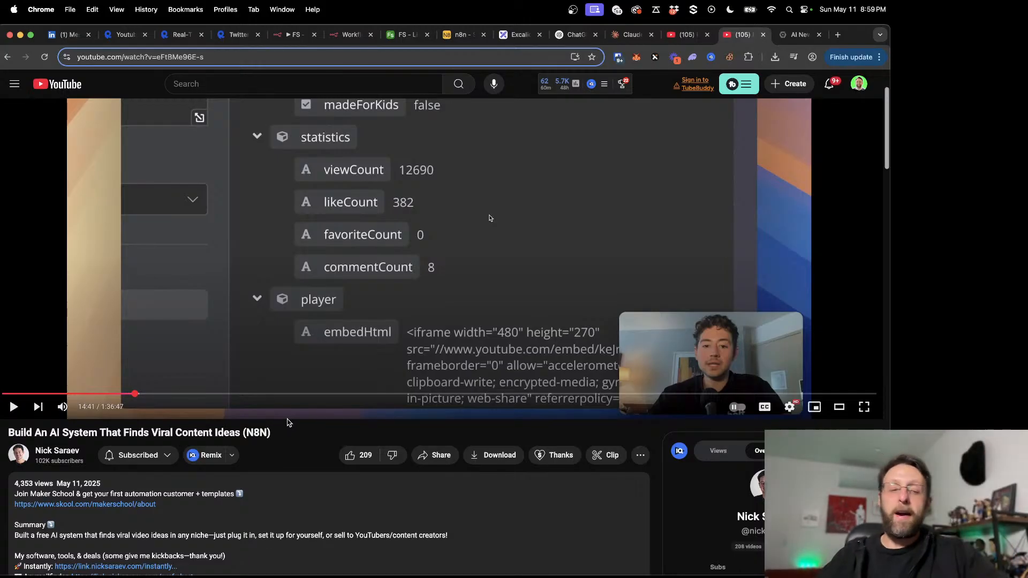
scroll(289, 426, "up", 3)
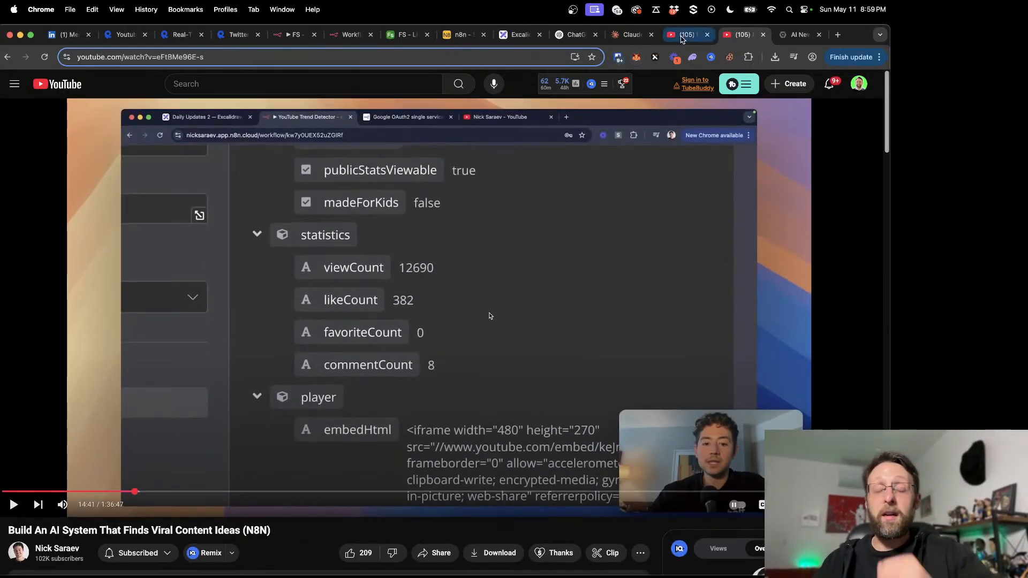
left_click(352, 34)
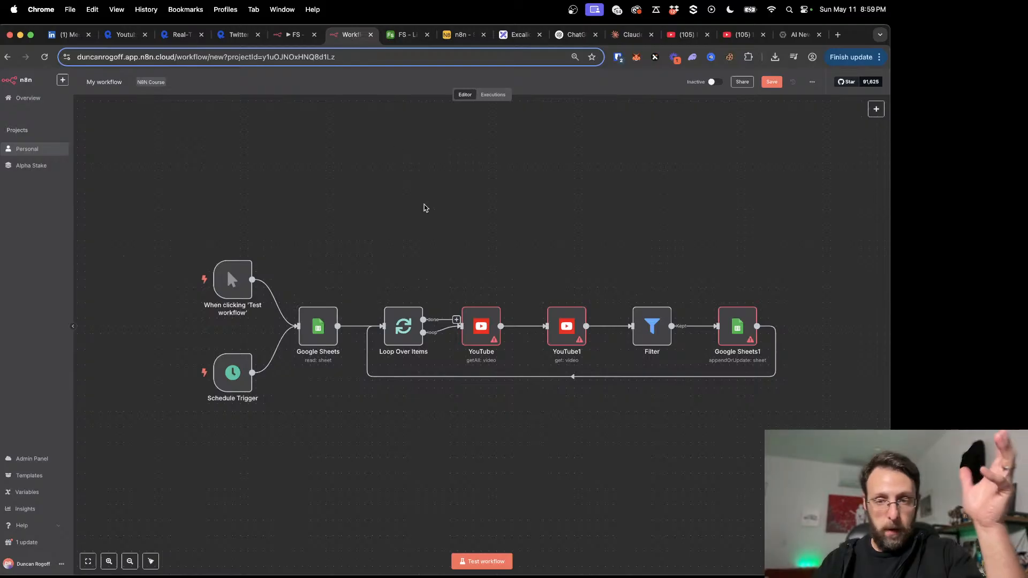
left_click(742, 35)
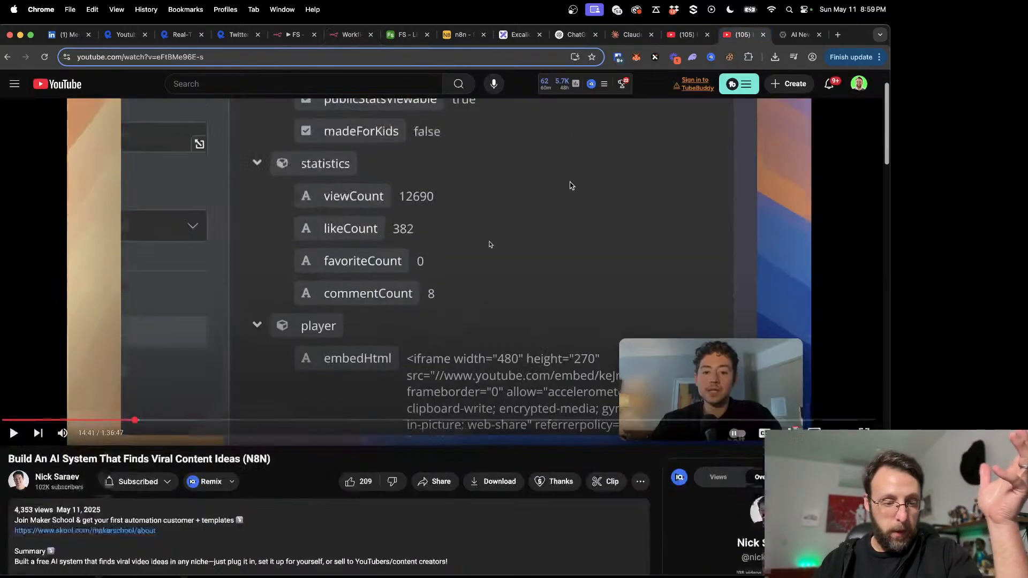
scroll(318, 348, "down", 1)
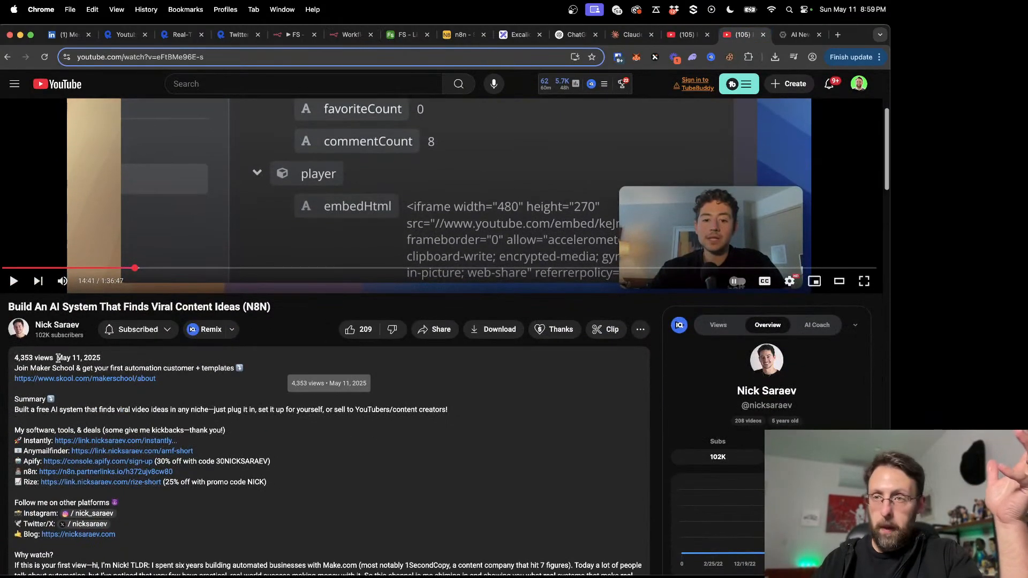
left_click_drag(63, 358, 101, 358)
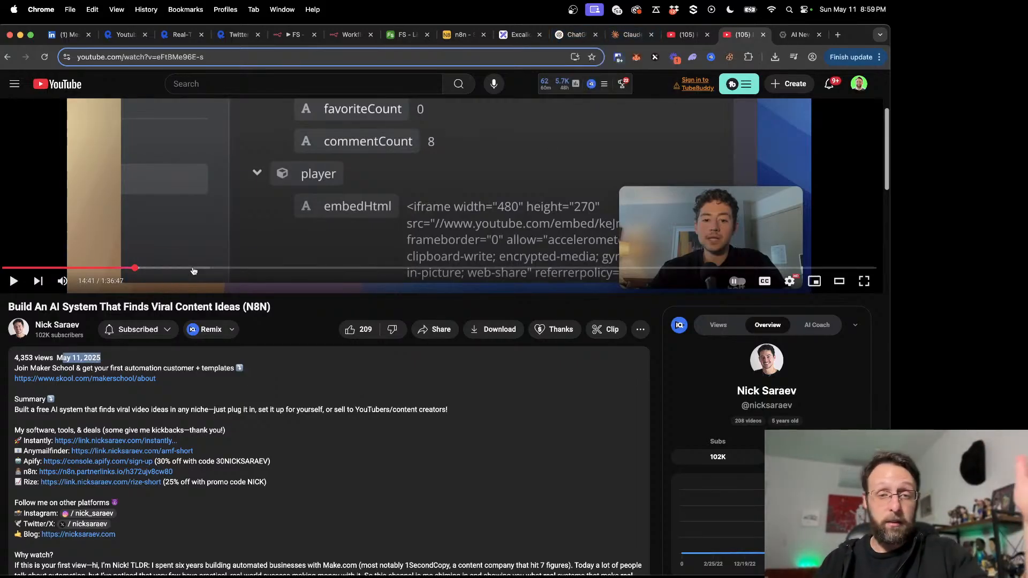
Step: In the n8n YouTube workflow, delete the Schedule Trigger's connection to Google Sheets and move the trigger away from the chain
left_click(350, 34)
scroll(409, 225, "down", 2)
scroll(409, 225, "left", 1)
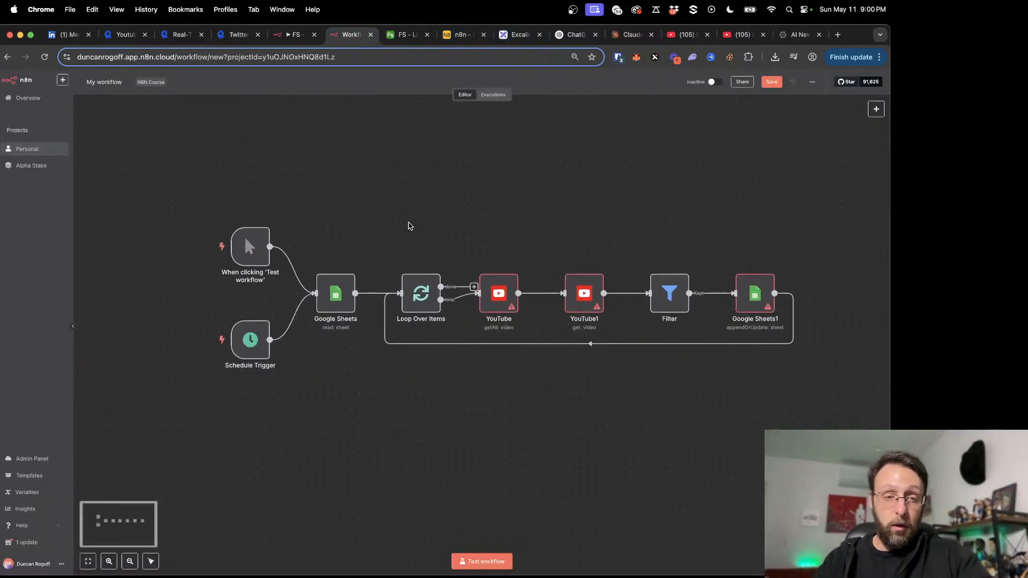
mouse_move(301, 318)
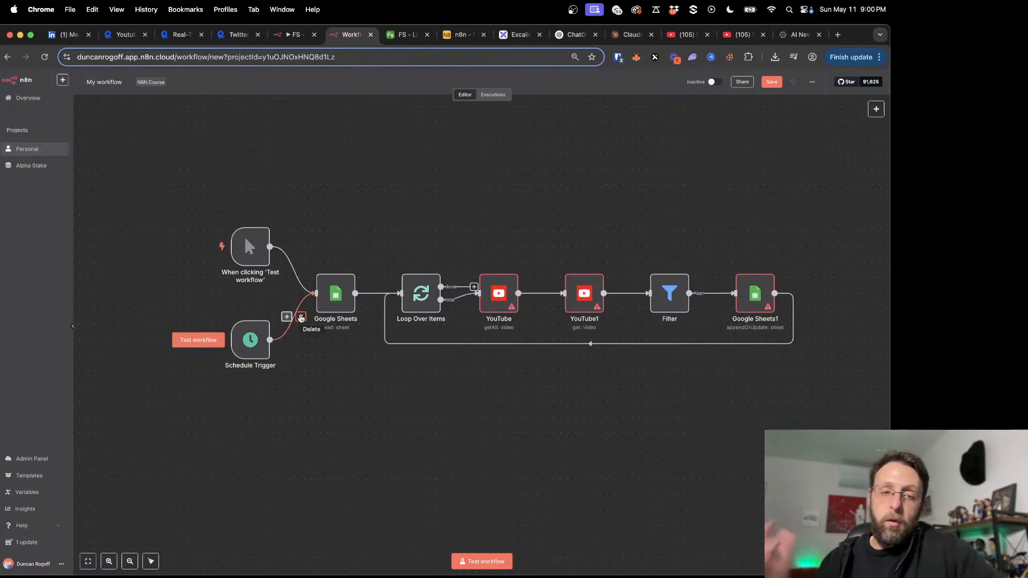
left_click(301, 318)
left_click_drag(250, 343, 164, 374)
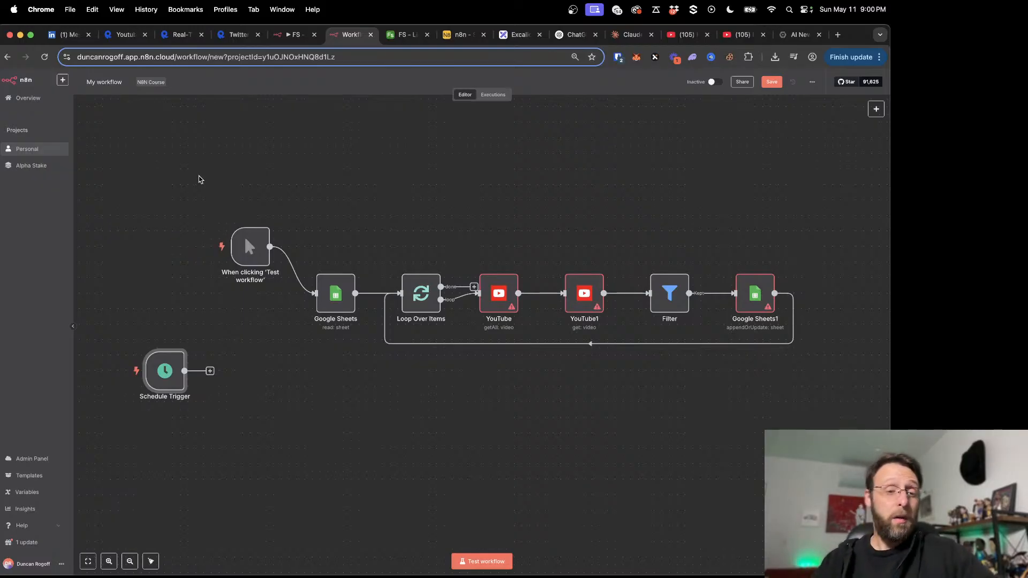
Step: Open Skool in a new browser tab and switch to the AI Automation Experts community
key("super+t")
type("skool")
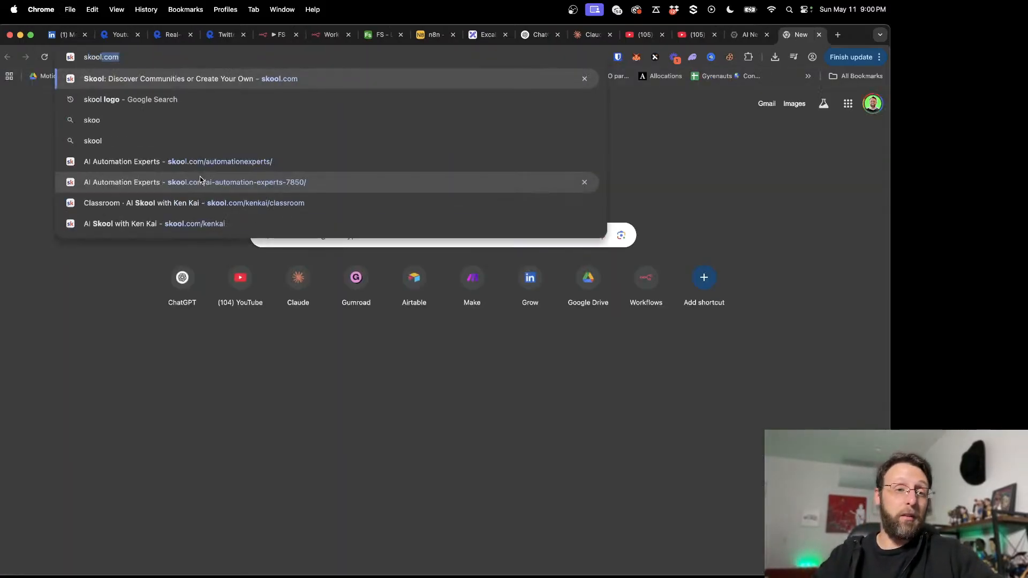
left_click(201, 180)
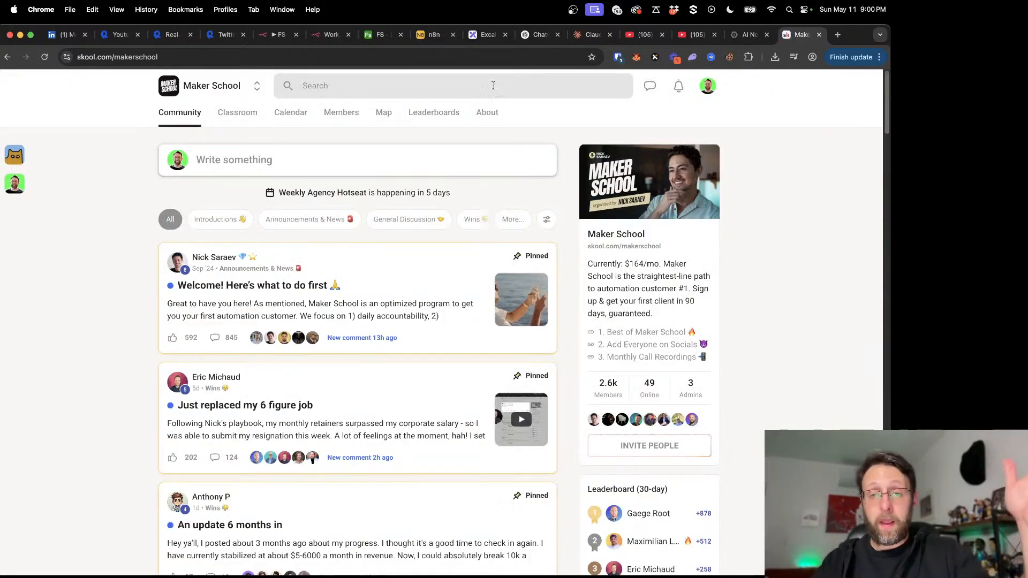
left_click(258, 86)
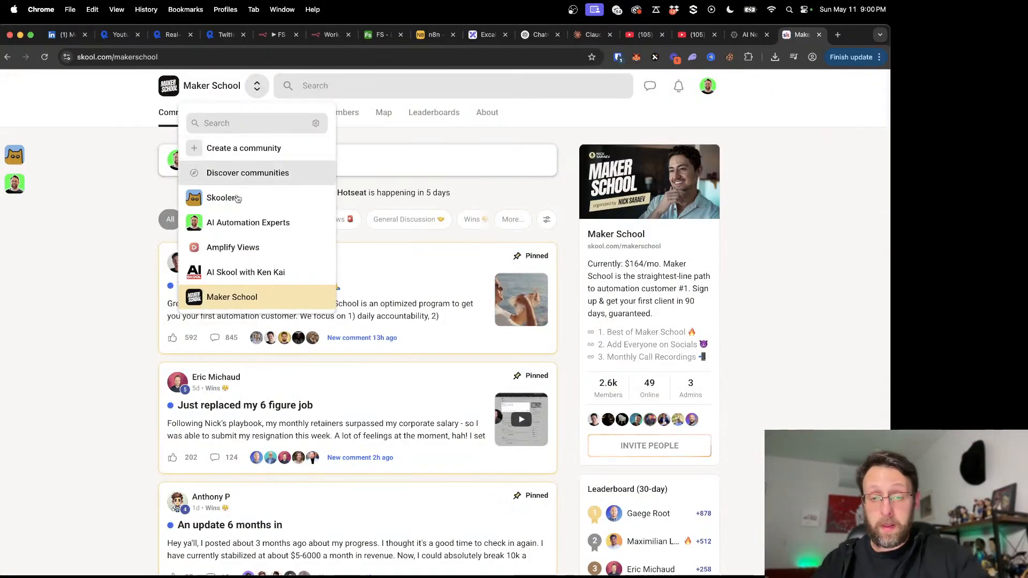
left_click(239, 224)
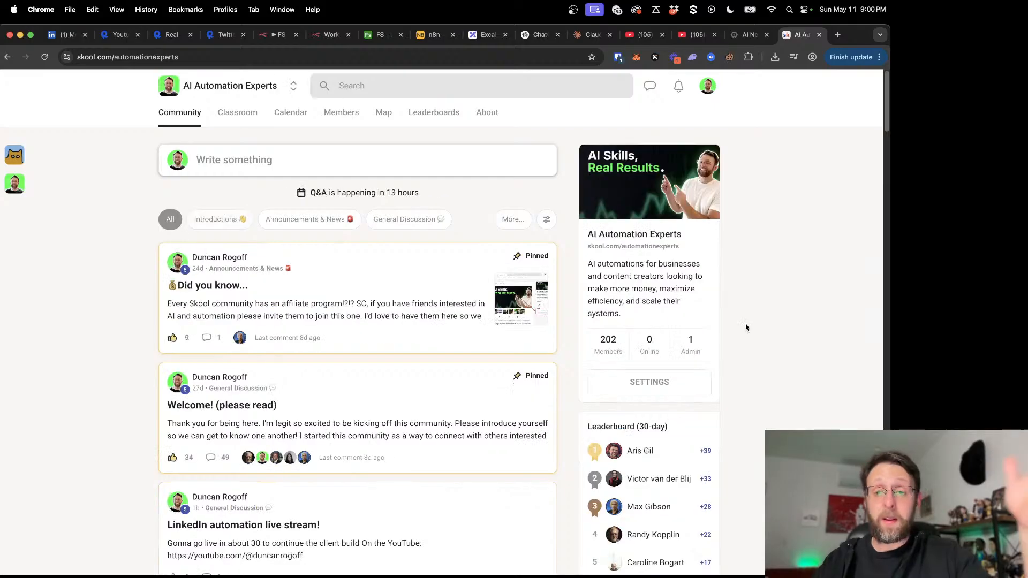
Step: Review the community's feed, About page and Classroom courses, and return to the n8n YouTube workflow
scroll(787, 309, "down", 2)
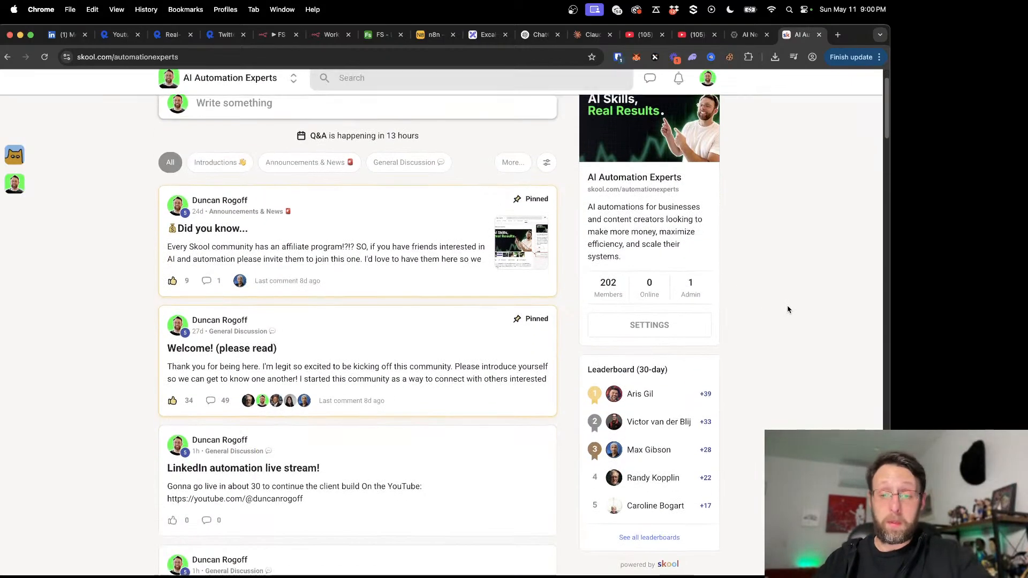
scroll(782, 313, "up", 2)
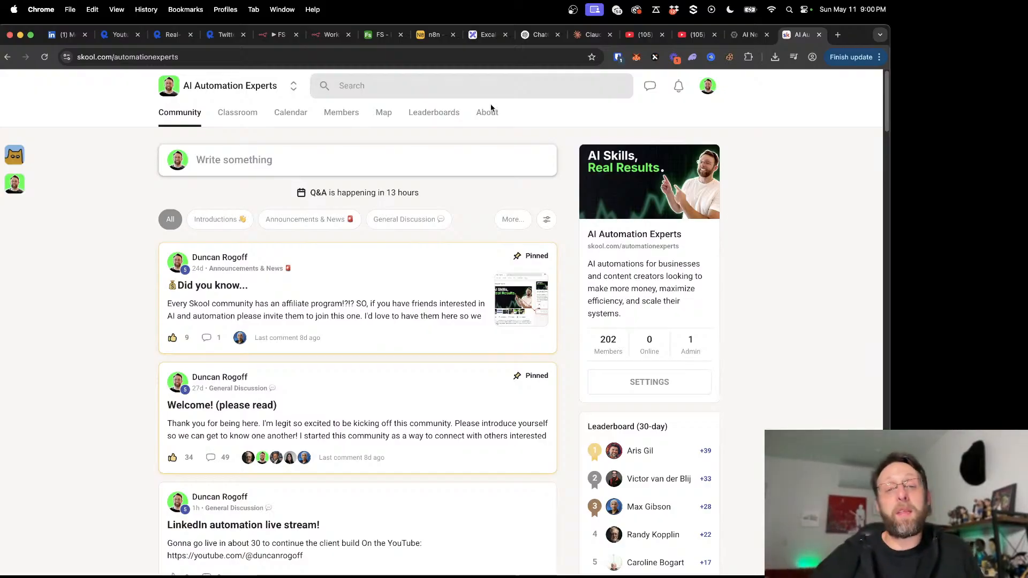
left_click(486, 113)
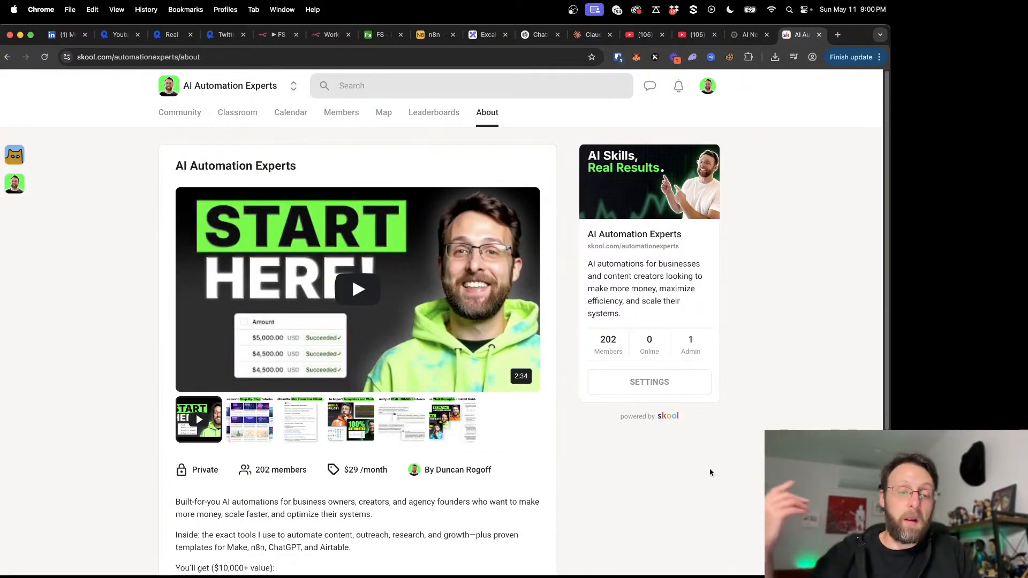
left_click(225, 115)
scroll(432, 288, "down", 8)
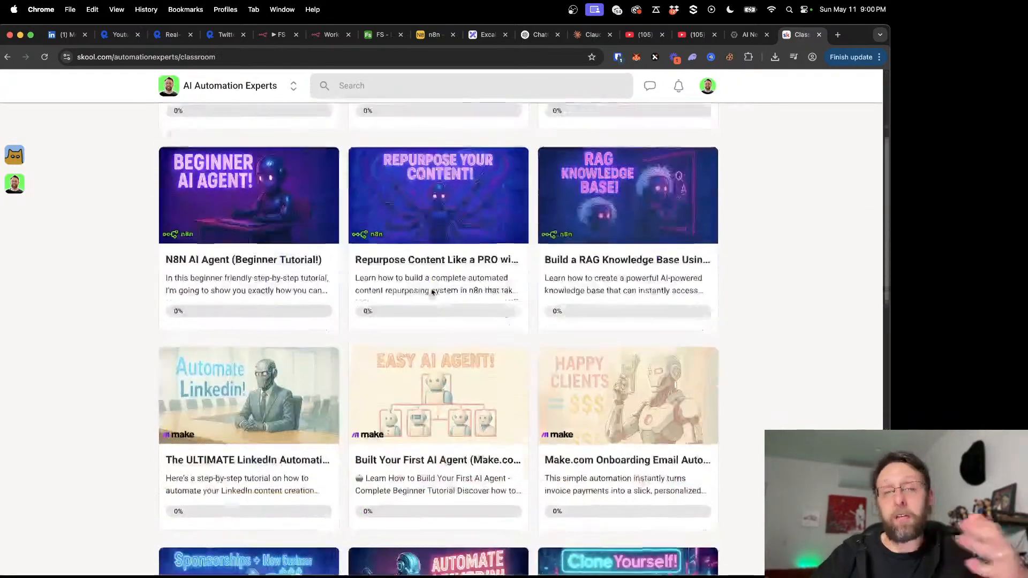
scroll(431, 288, "up", 10)
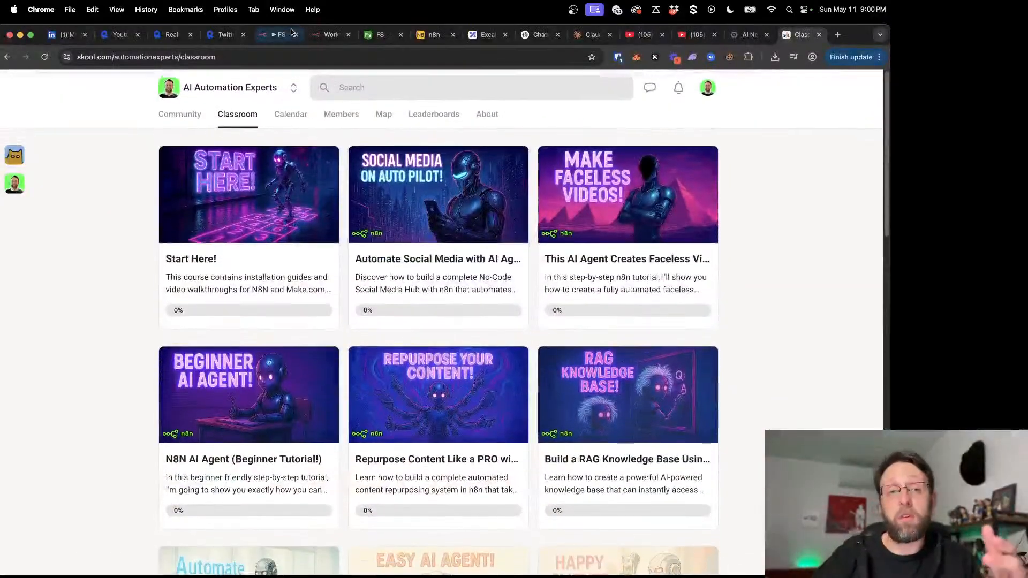
left_click(325, 35)
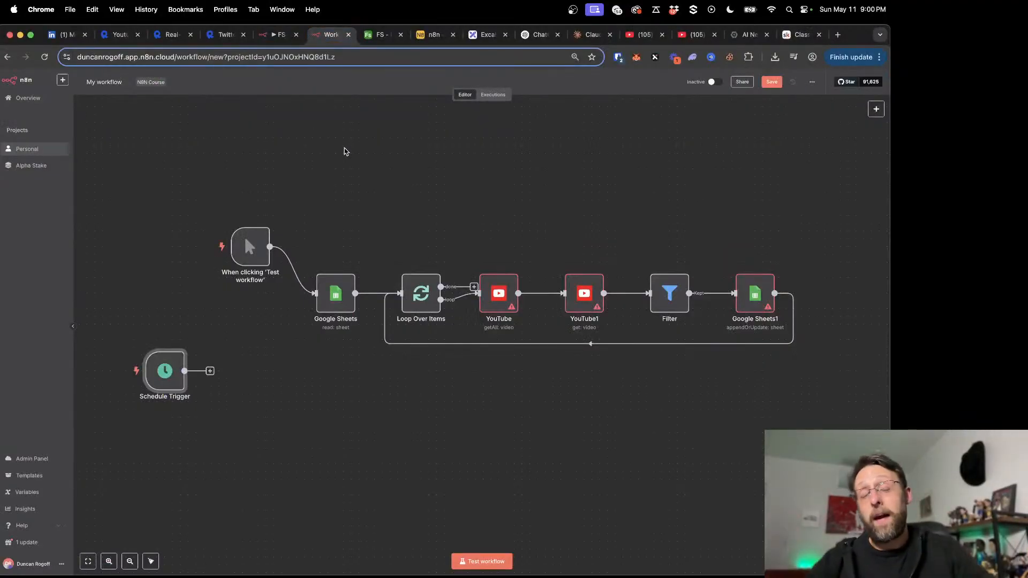
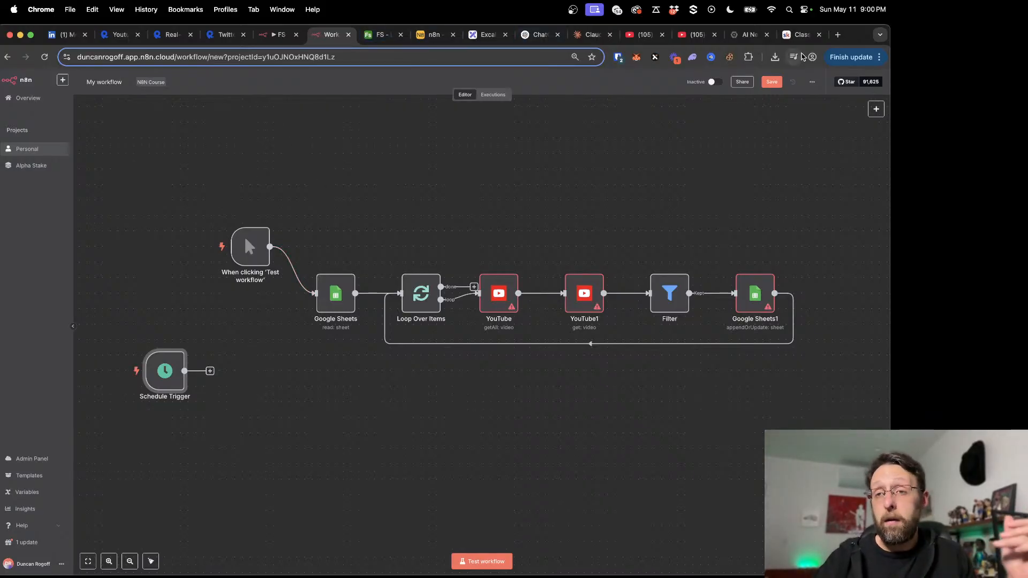
Step: Open the N8N LinkedIn Writer course in the Skool classroom and read through its lesson down to the resources
left_click(802, 34)
scroll(500, 249, "down", 8)
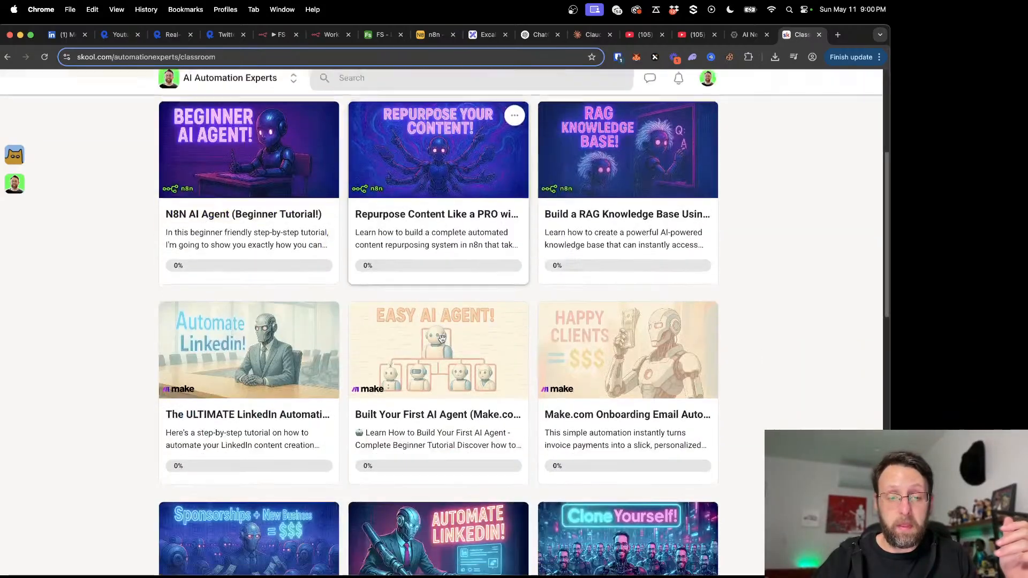
scroll(443, 336, "up", 8)
scroll(441, 339, "down", 9)
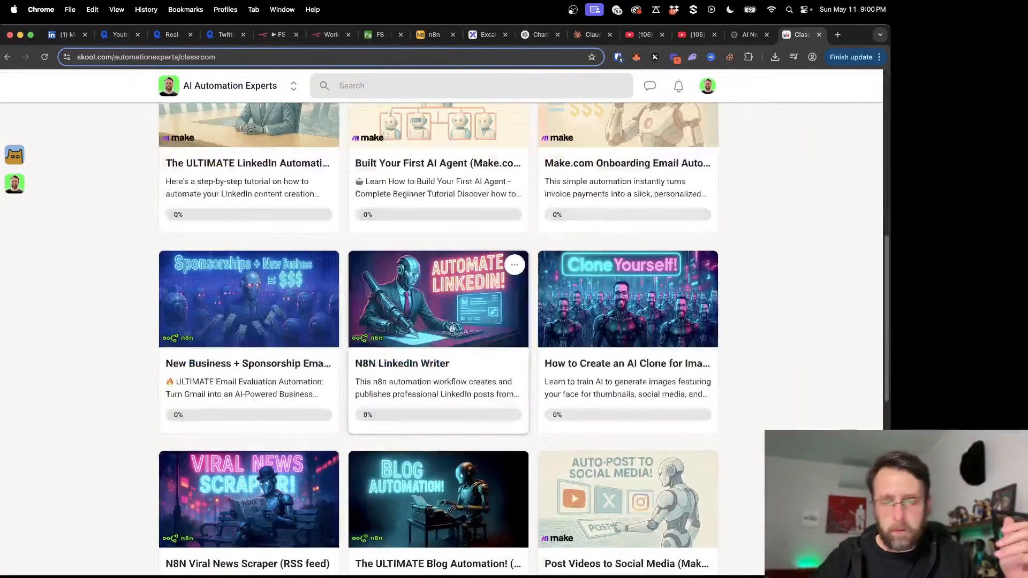
left_click(443, 337)
scroll(466, 372, "down", 15)
scroll(466, 372, "up", 6)
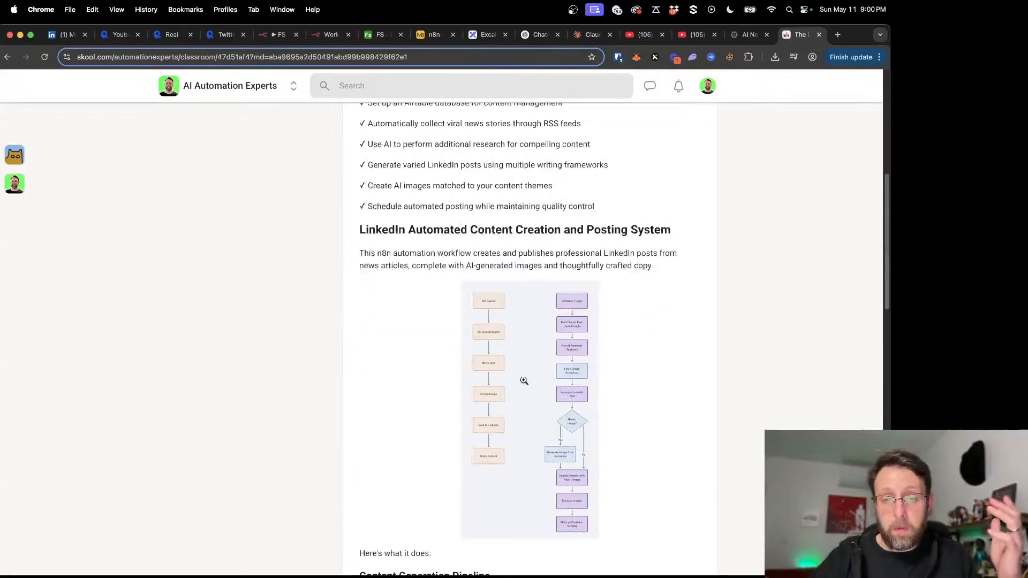
scroll(523, 381, "up", 7)
scroll(630, 283, "down", 5)
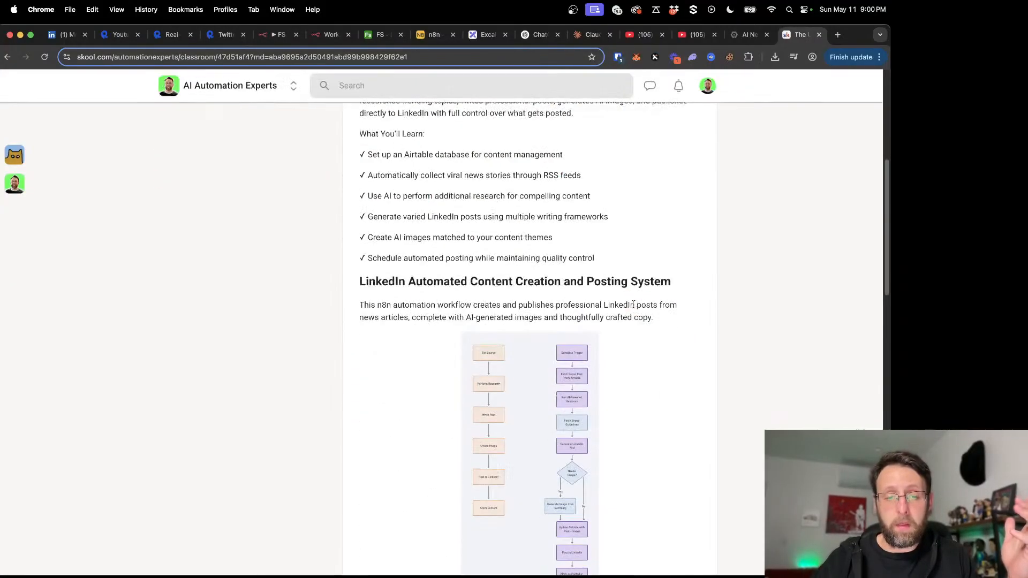
scroll(525, 214, "down", 4)
scroll(527, 280, "down", 15)
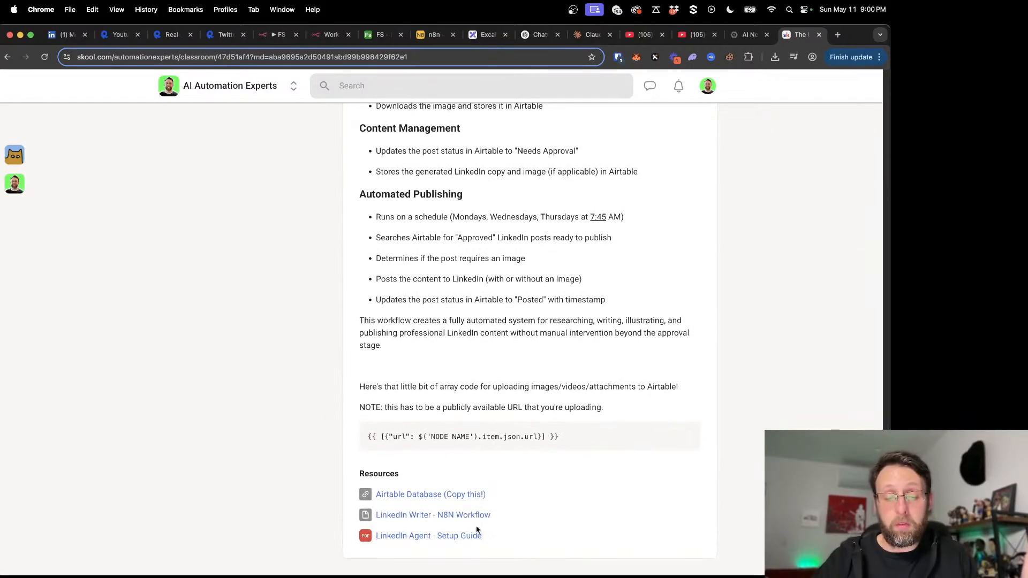
Step: Read through the LinkedIn Agent - Setup Guide resource, close it, and return to the FS - LinkedIn workflow in n8n
left_click(434, 538)
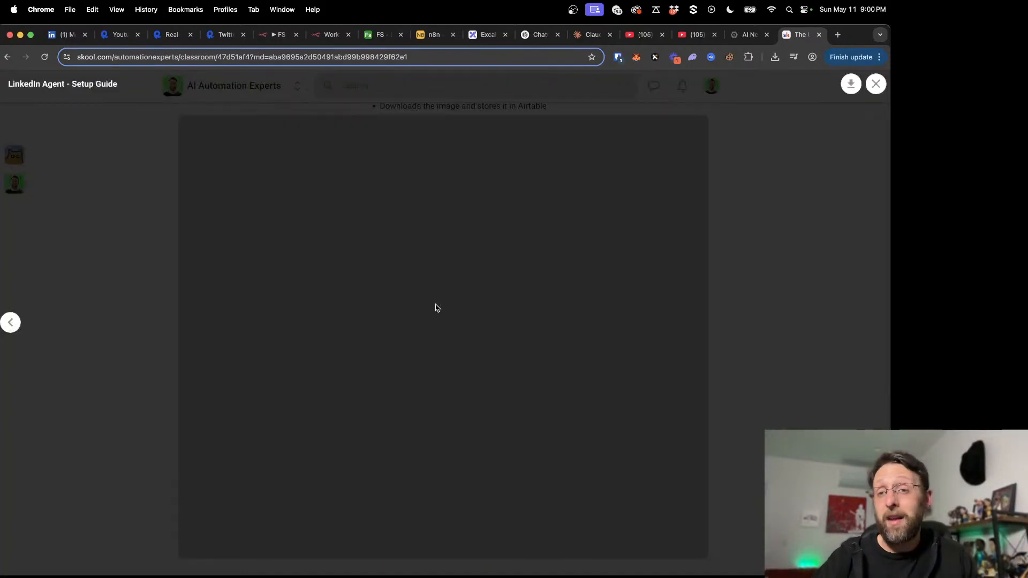
scroll(471, 289, "down", 10)
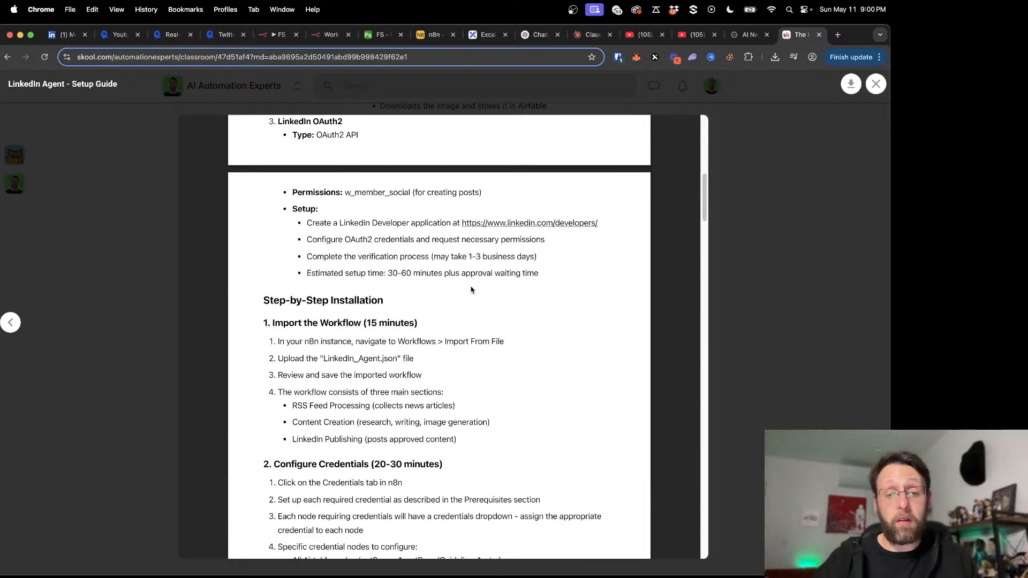
scroll(471, 290, "down", 15)
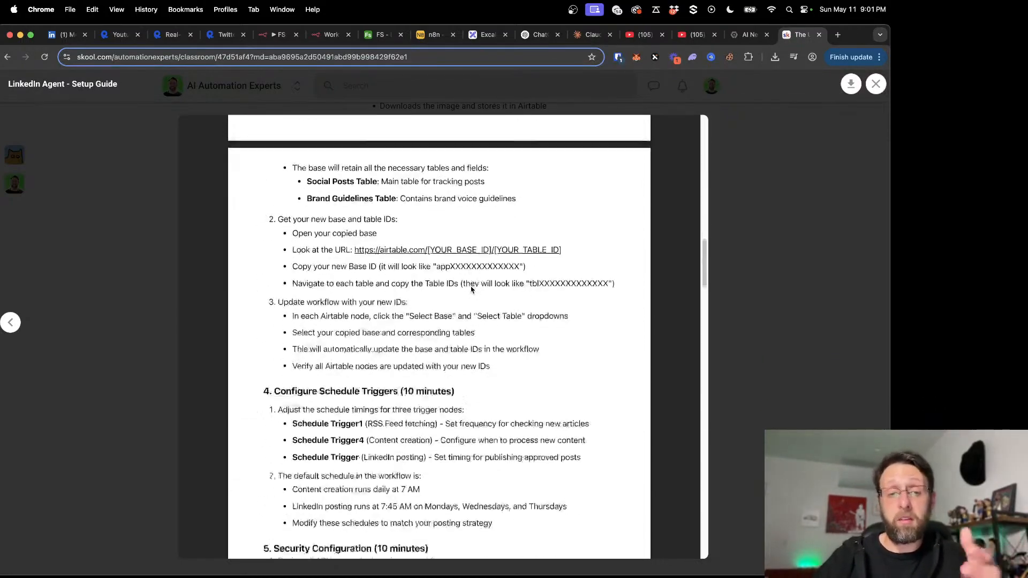
scroll(471, 290, "down", 1)
left_click(138, 261)
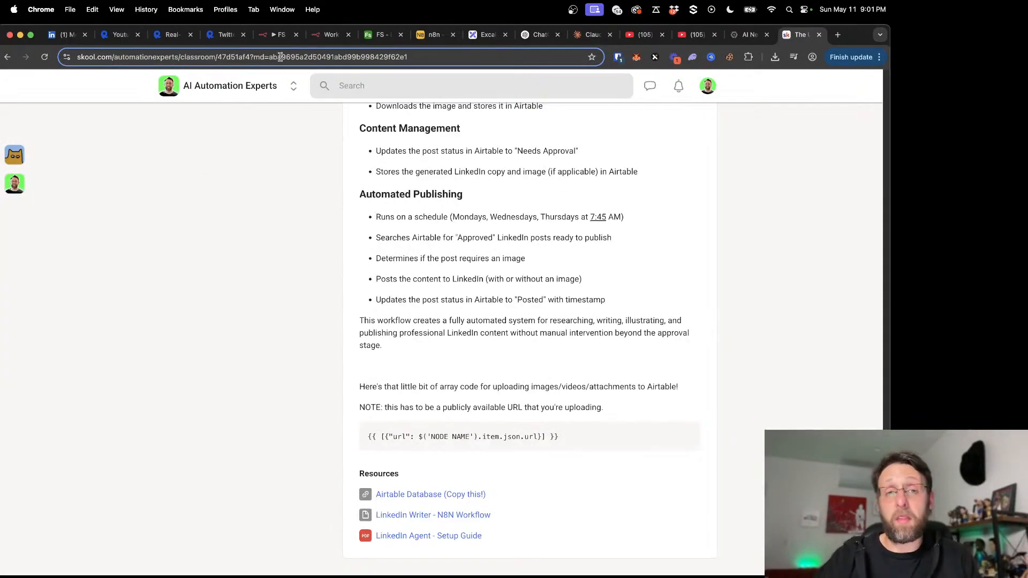
left_click(273, 39)
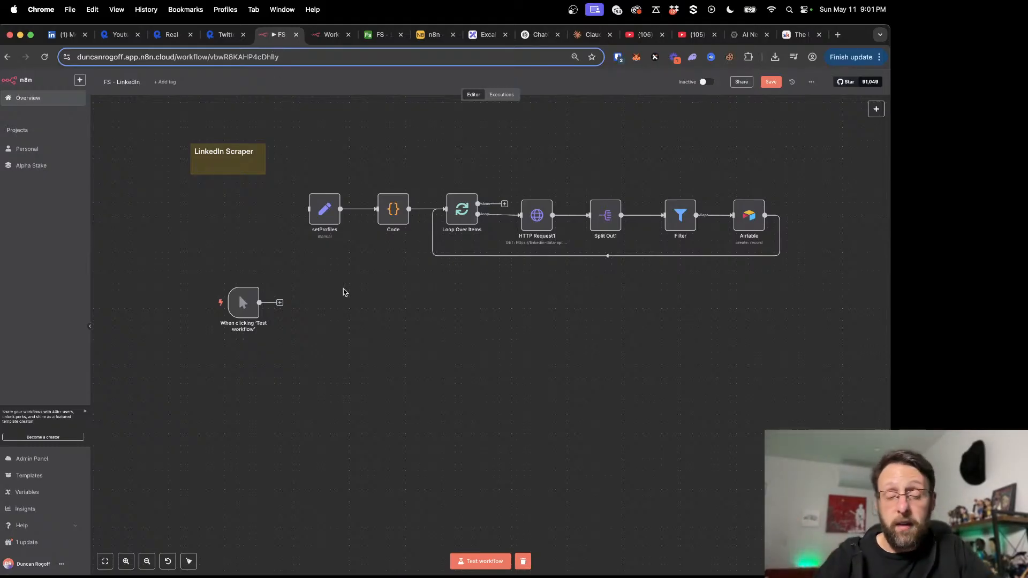
Step: Copy the YouTube scraper nodes from My workflow into FS - LinkedIn, placing them below the LinkedIn scraper and connected to the manual trigger
left_click(328, 35)
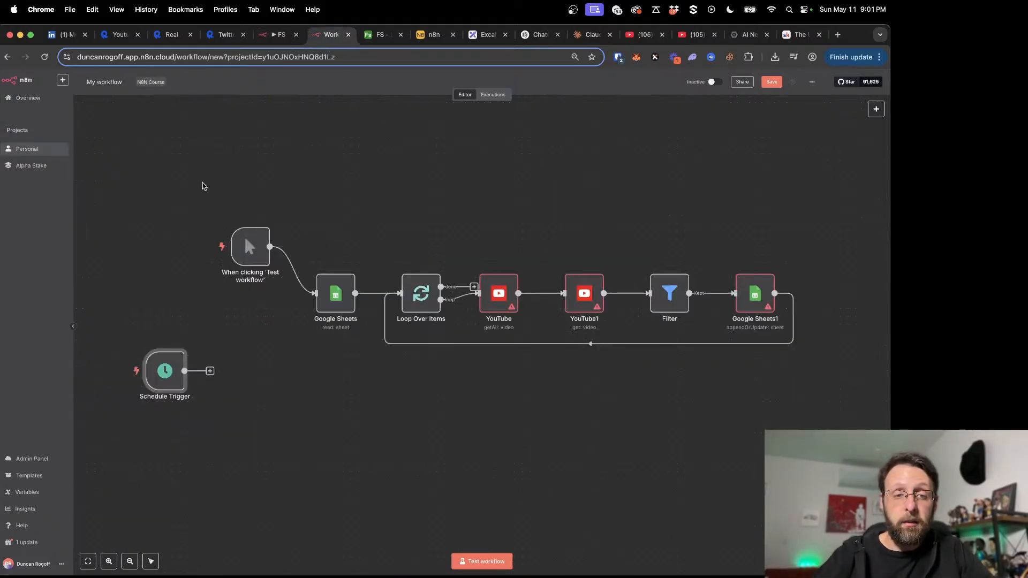
left_click_drag(202, 183, 830, 385)
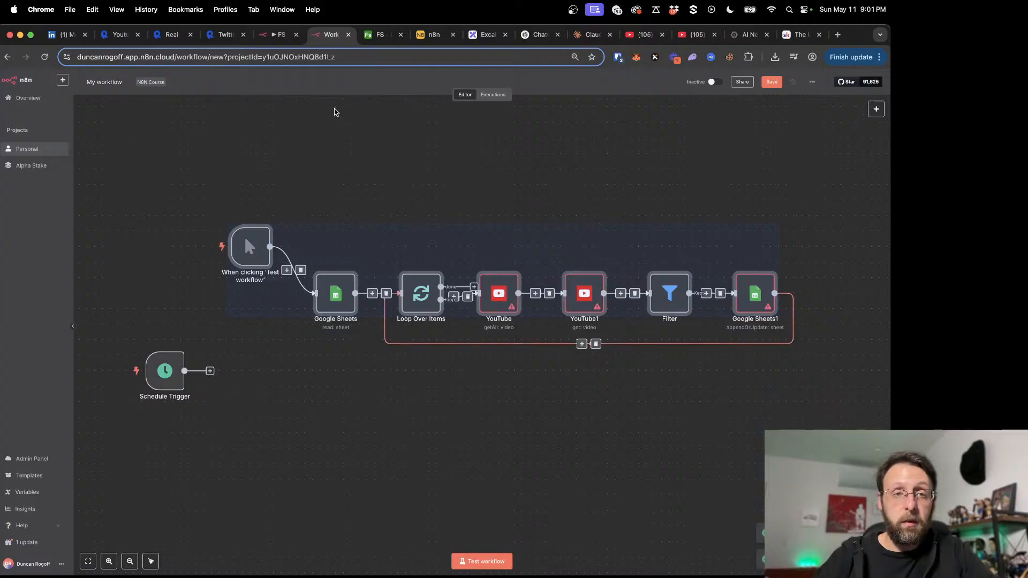
left_click(277, 35)
key("super+v")
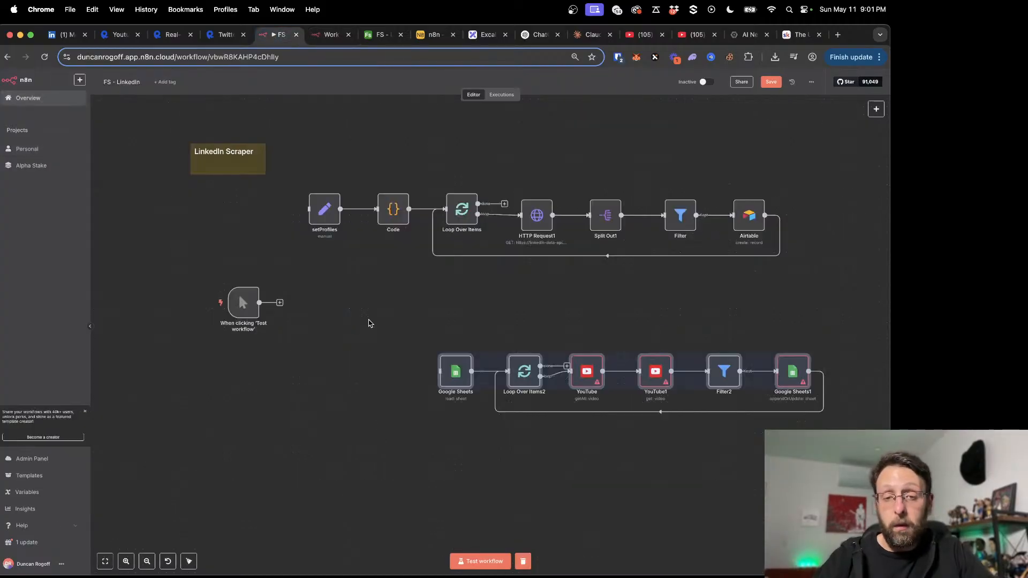
left_click_drag(444, 365, 319, 308)
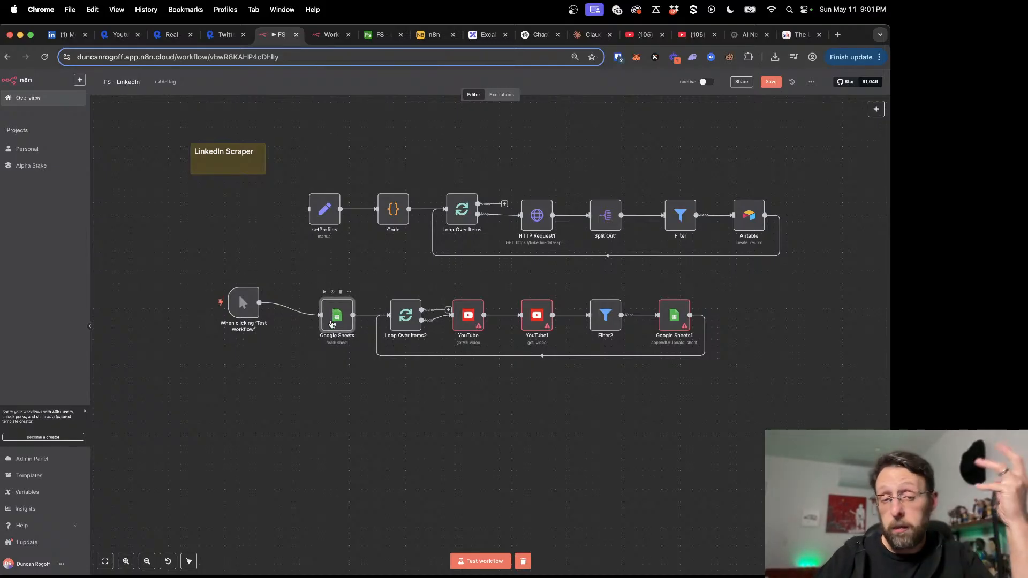
Step: Review the parameters of the pasted Google Sheets read node and return to the canvas
double_click(331, 320)
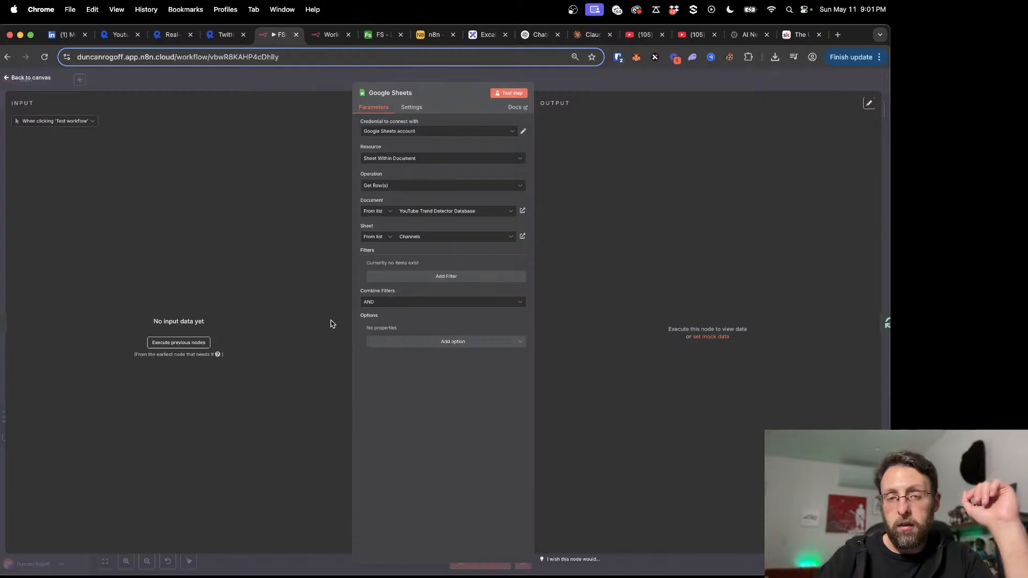
left_click(297, 87)
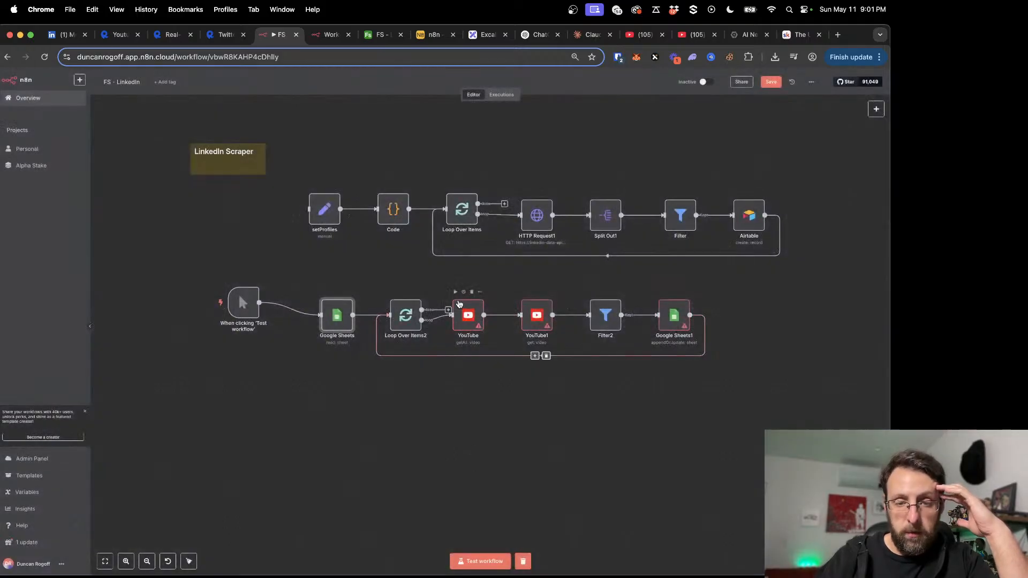
mouse_move(468, 319)
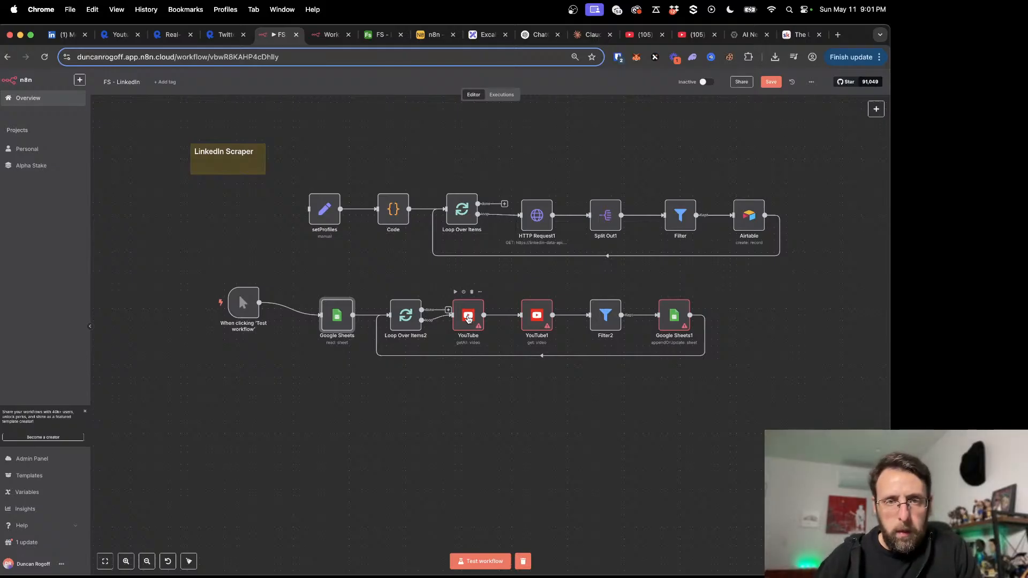
Step: Switch to the FS - LinkedIn Build base in Airtable and create a blank table named Channels
left_click(377, 37)
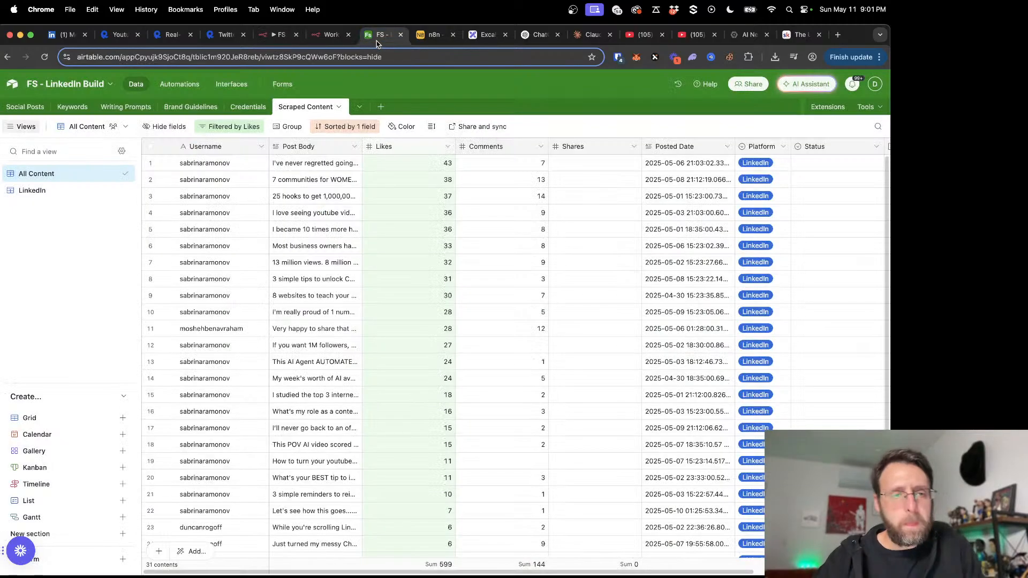
left_click(382, 107)
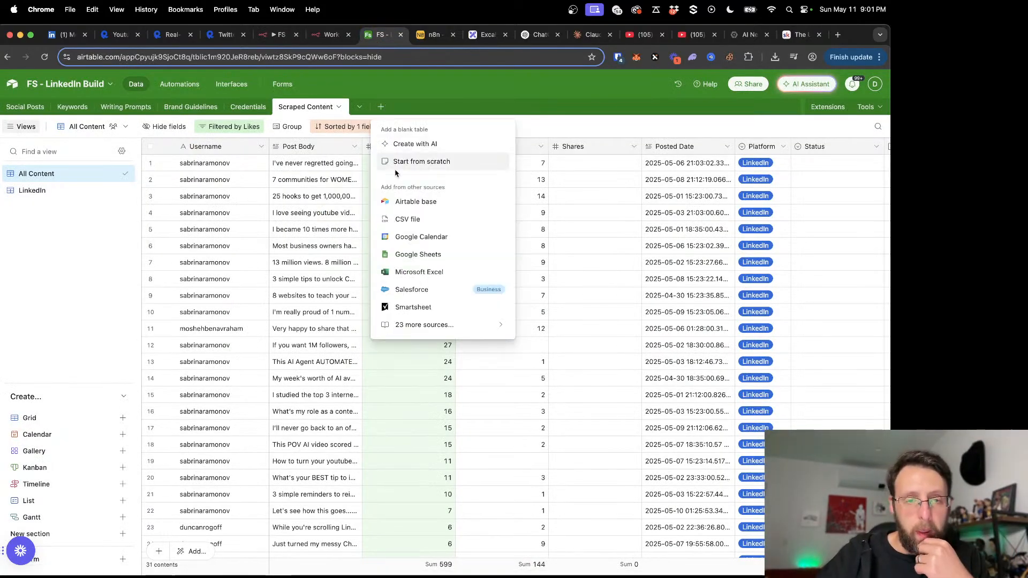
left_click(414, 162)
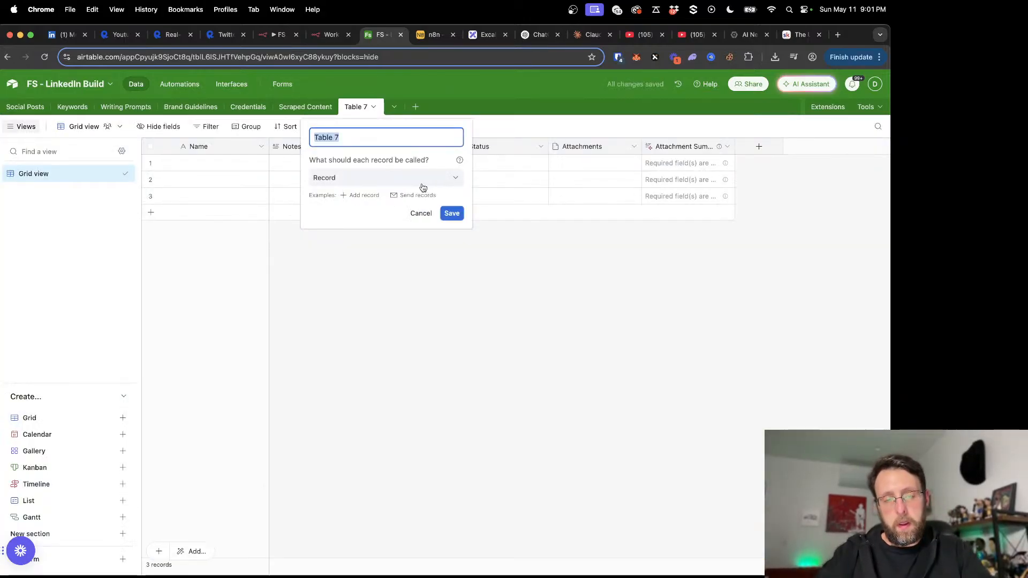
type("Channels")
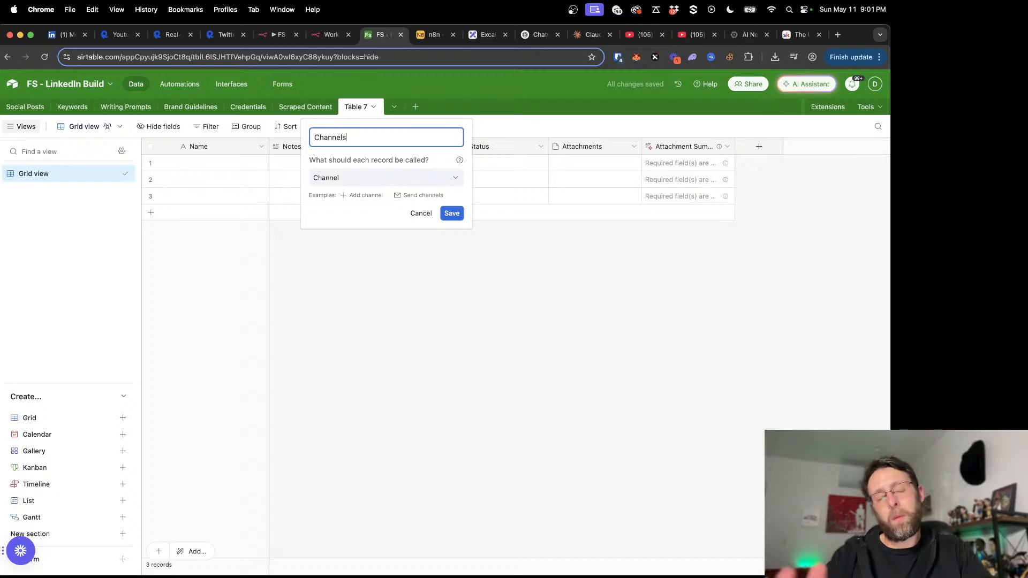
left_click(453, 213)
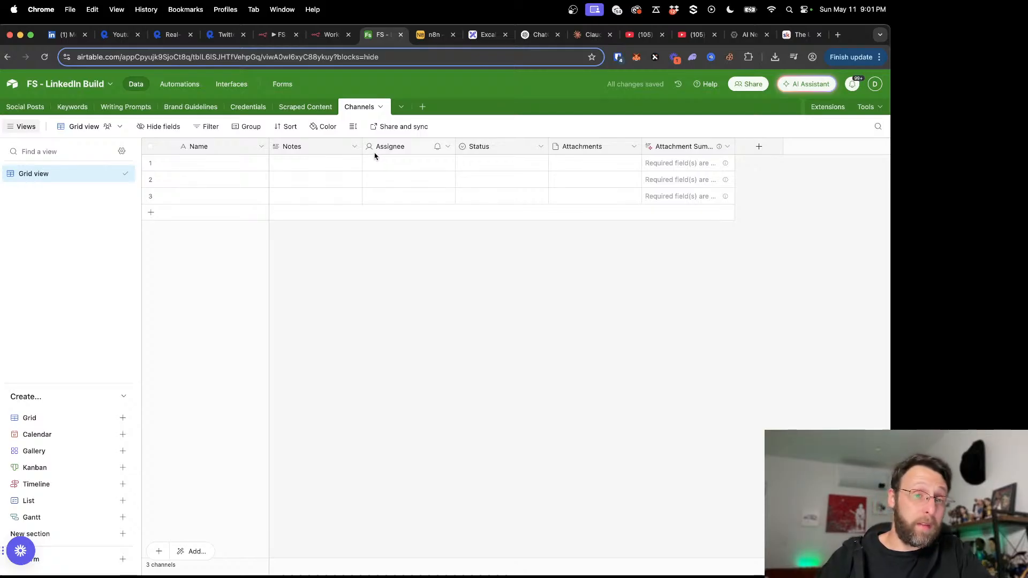
Step: Rename the primary field of the Channels table to Channel ID
left_click(262, 146)
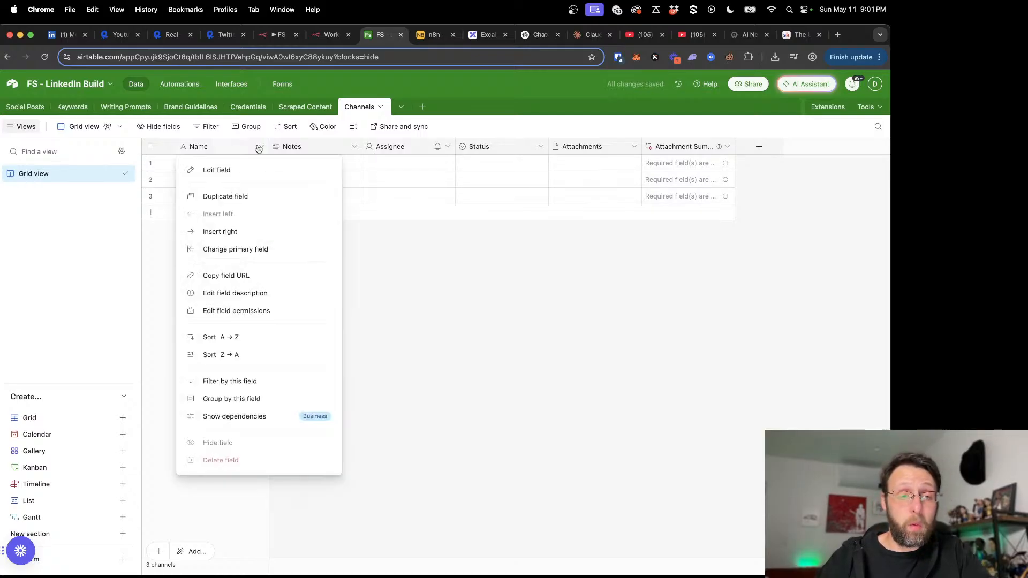
left_click(241, 170)
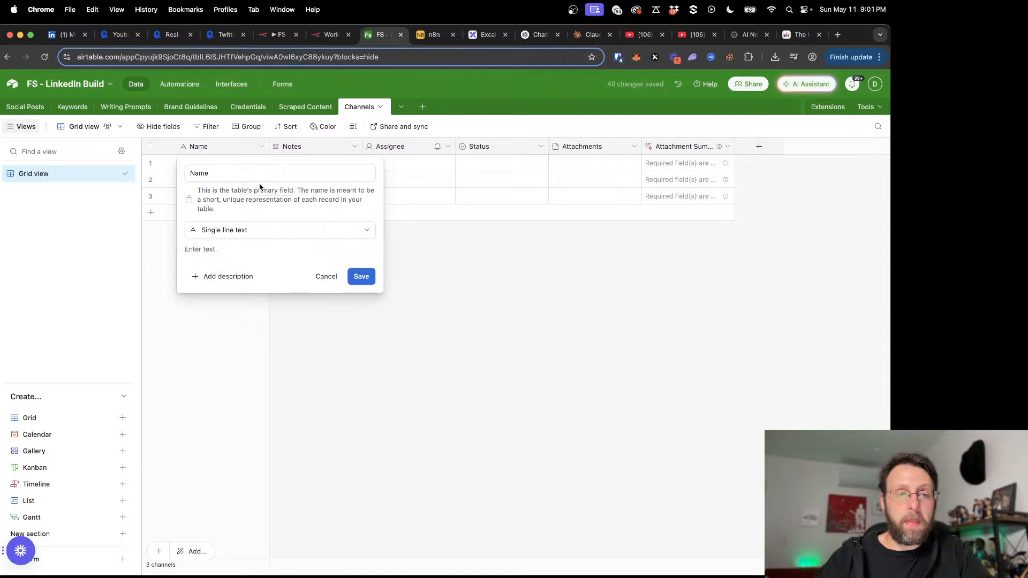
left_click(231, 175)
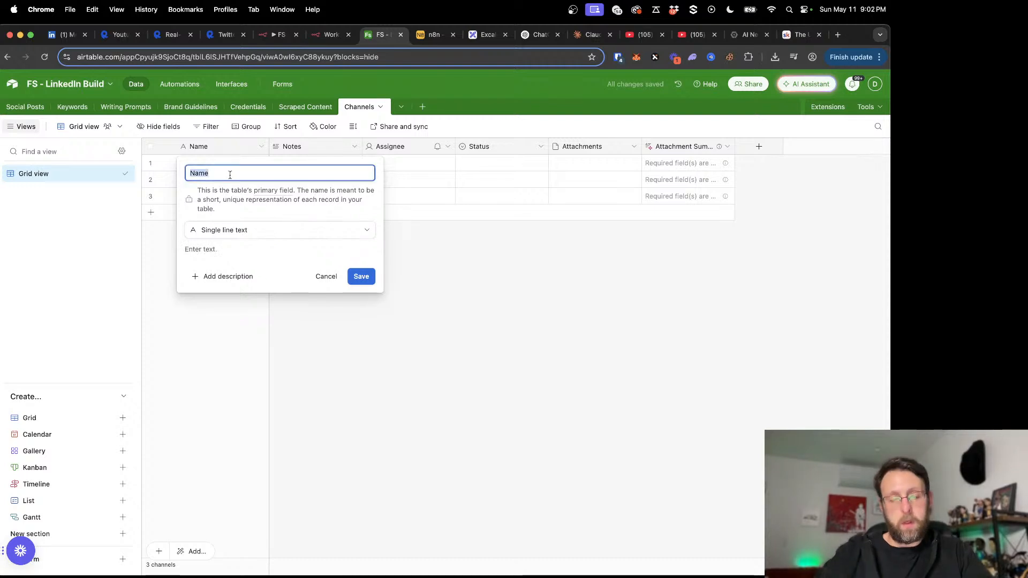
type("Channel ID")
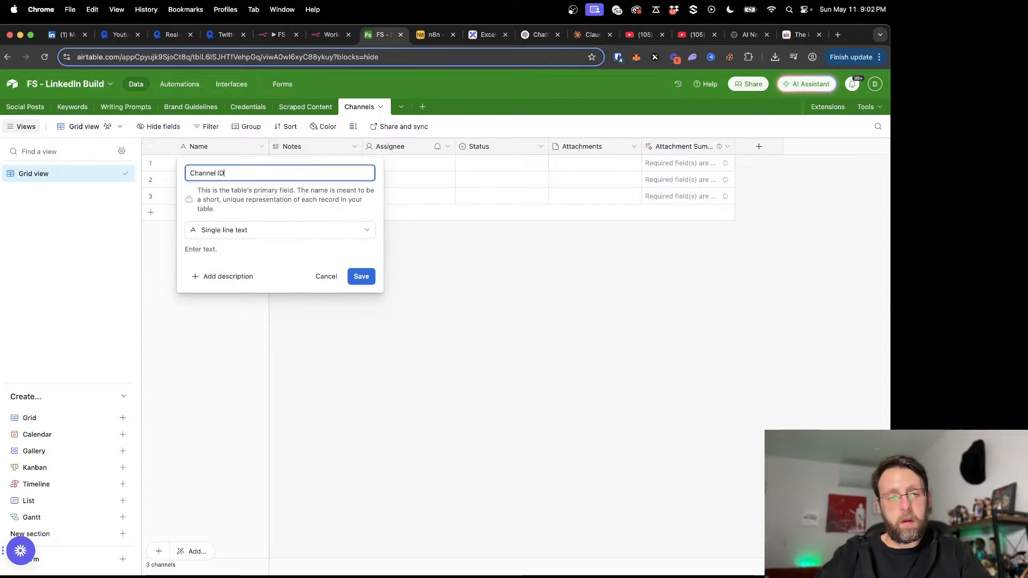
left_click(362, 278)
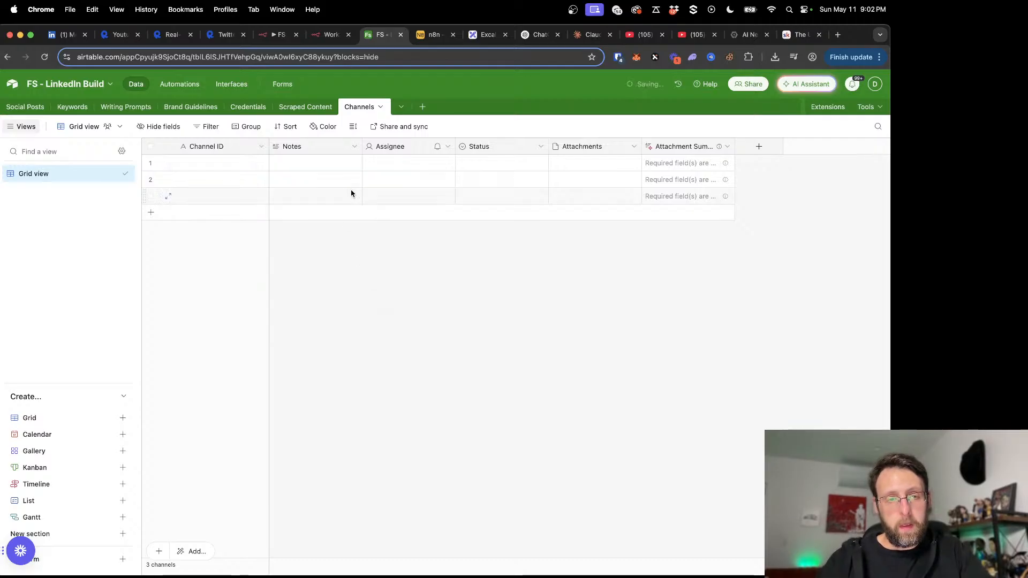
Step: Delete the Notes, Assignee, Attachments and Attachment Summary fields from the Channels table, keeping Status
left_click(355, 147)
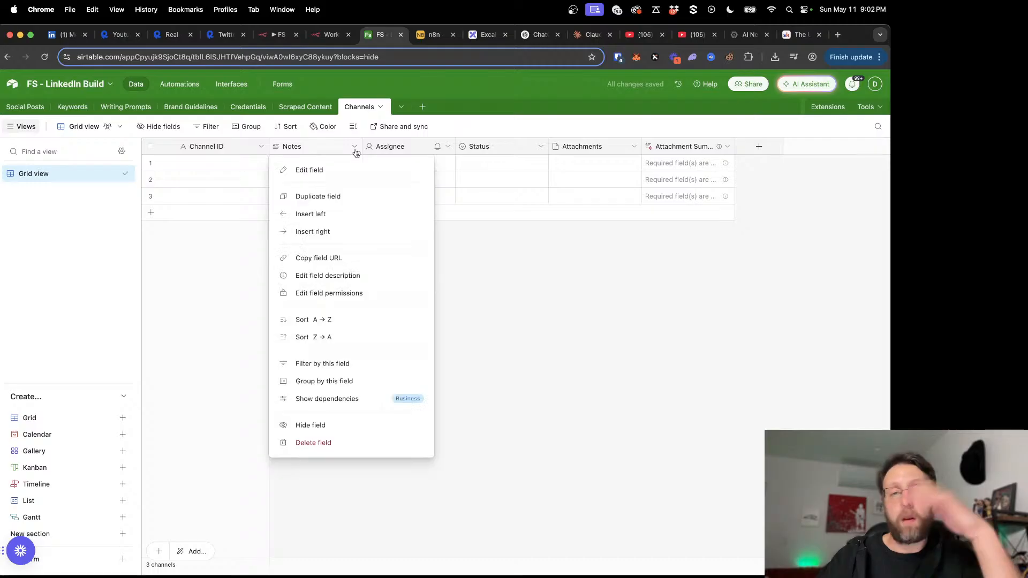
left_click(316, 443)
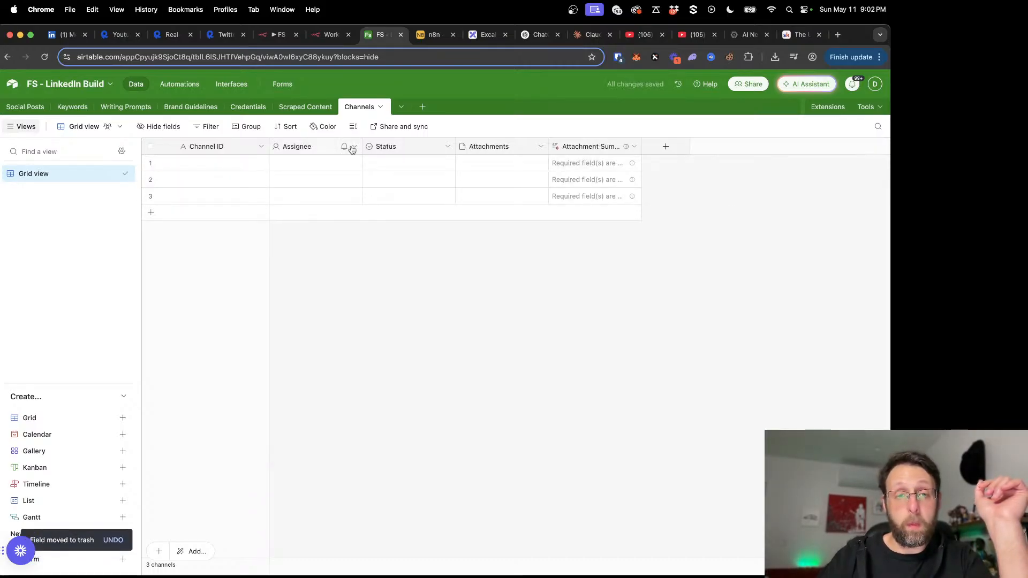
left_click(353, 148)
left_click(327, 443)
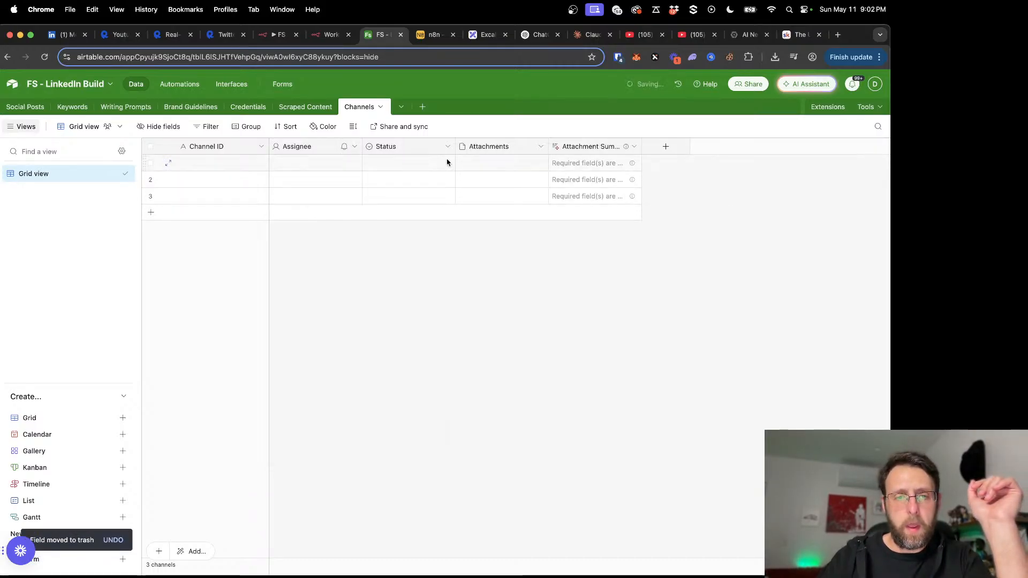
left_click(355, 146)
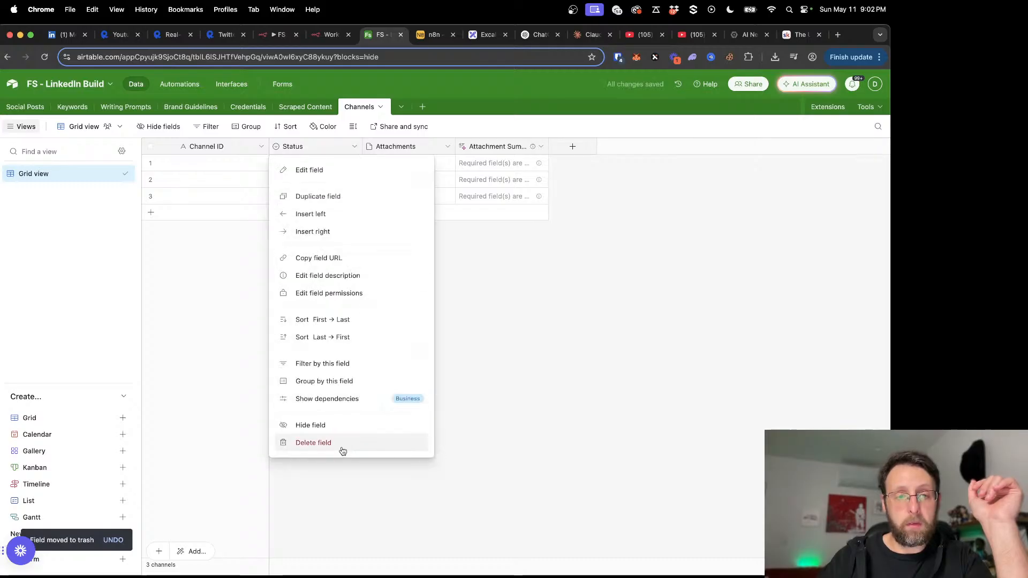
left_click(475, 129)
left_click(448, 147)
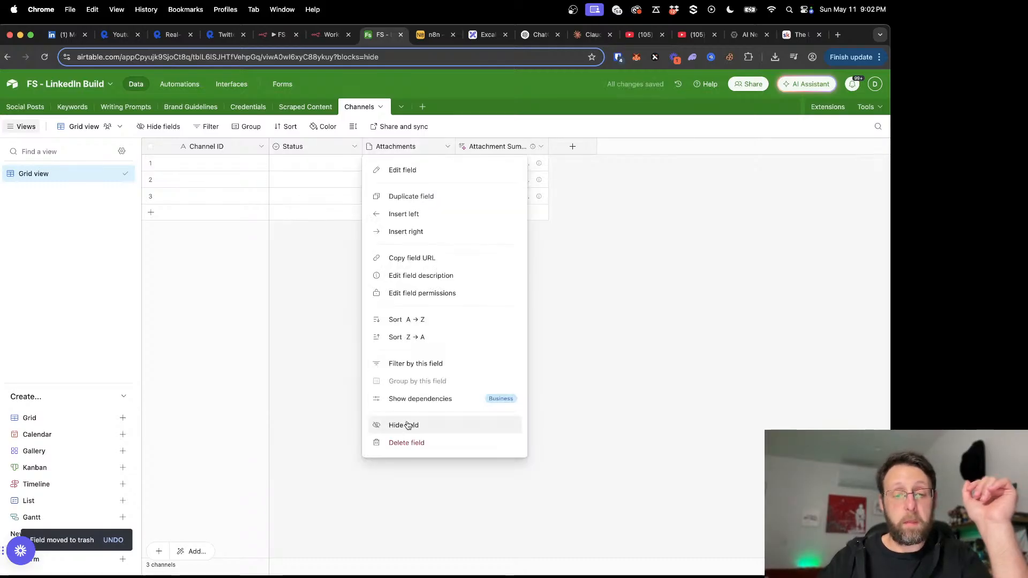
left_click(399, 443)
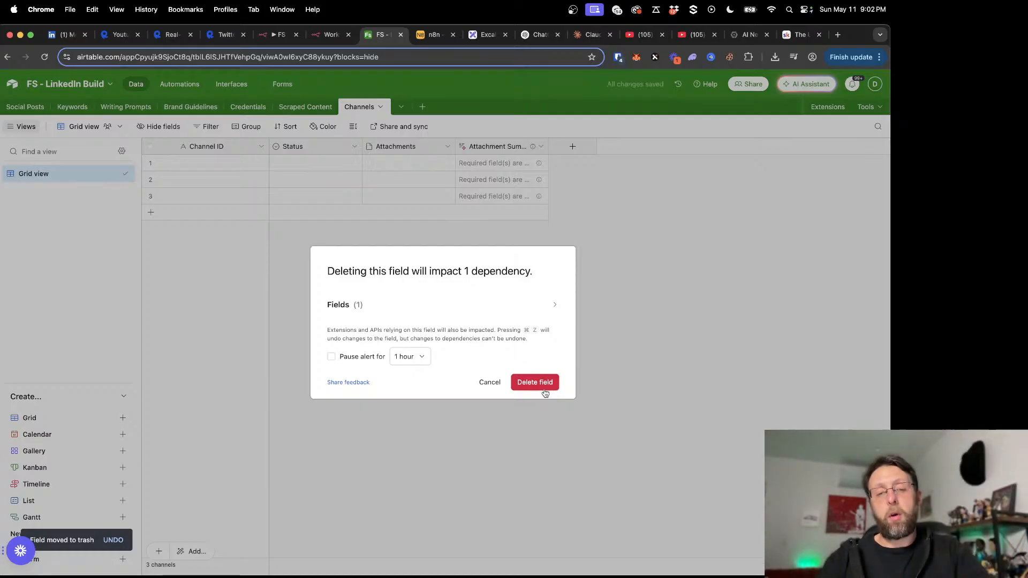
left_click(544, 391)
left_click(447, 146)
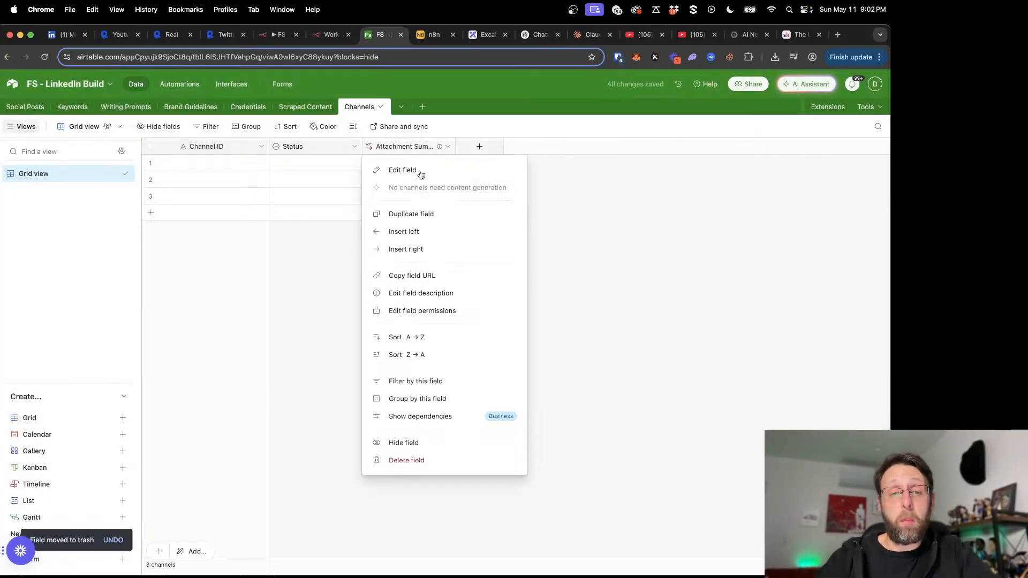
left_click(405, 461)
Step: Edit the Status field of the Channels table and change its name to Platform
left_click(298, 165)
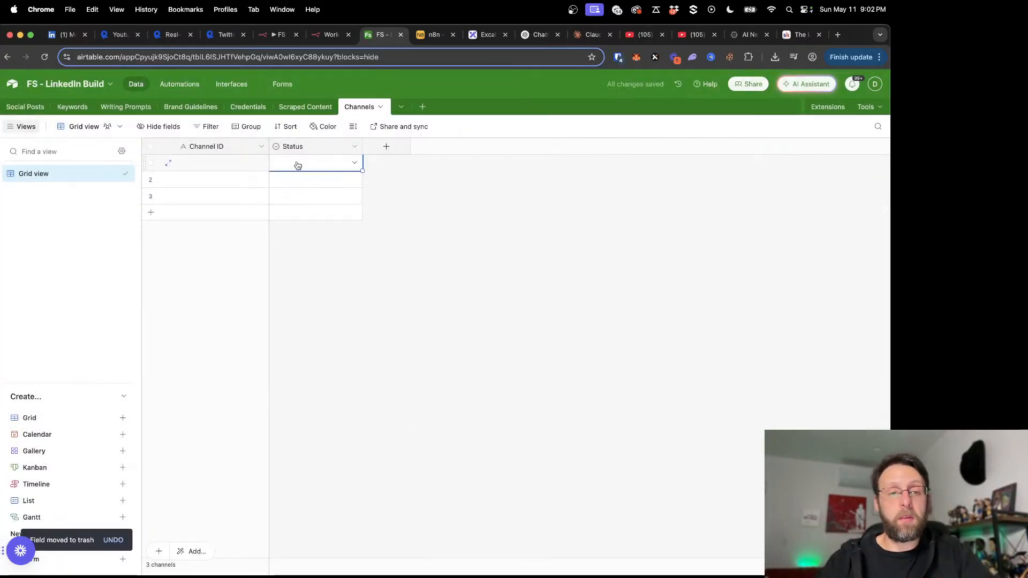
left_click(298, 166)
key("Escape")
left_click(354, 146)
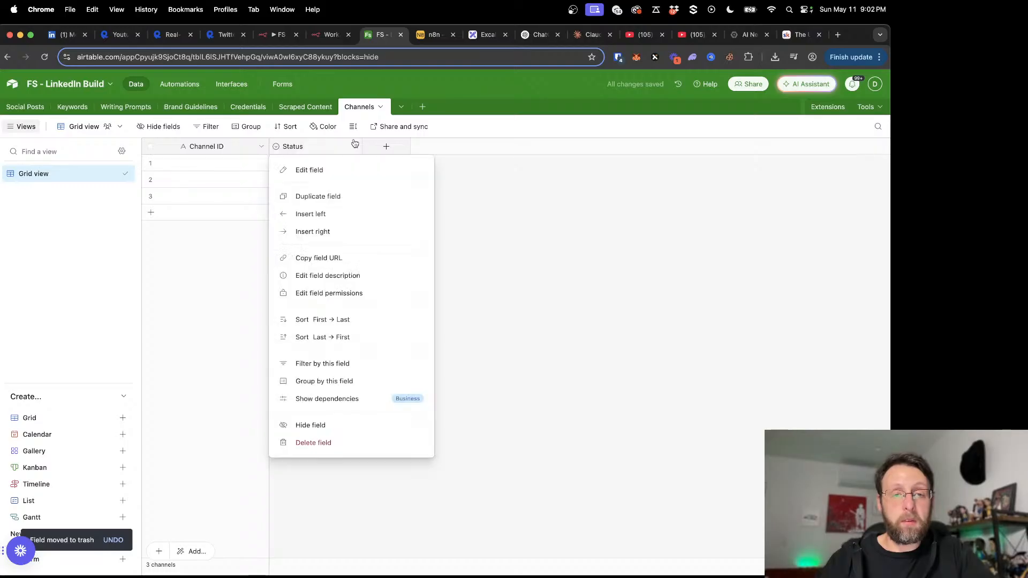
left_click(318, 177)
double_click(333, 173)
type("Pla")
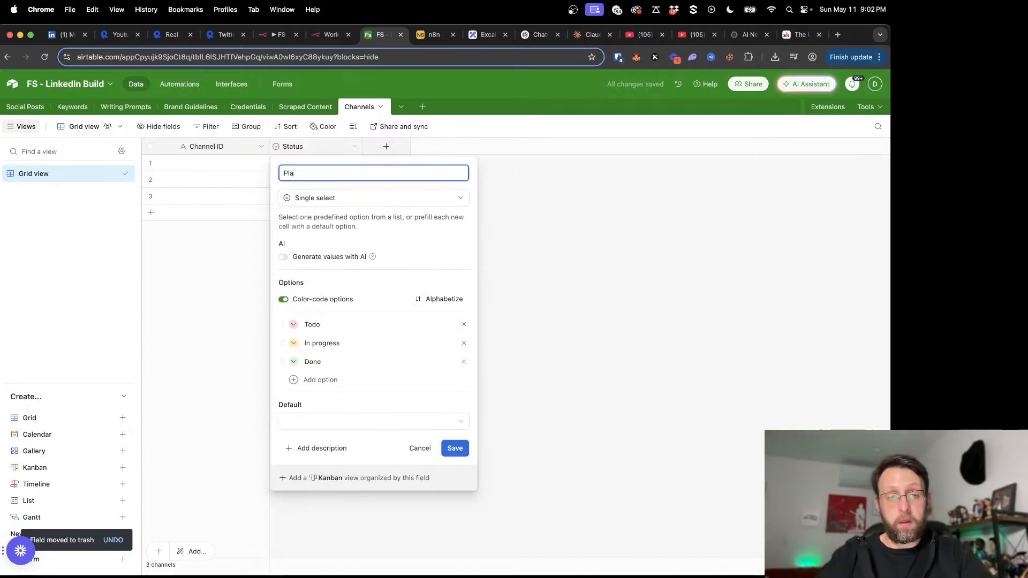
type("form")
key("BackSpace")
key("BackSpace")
type("tf")
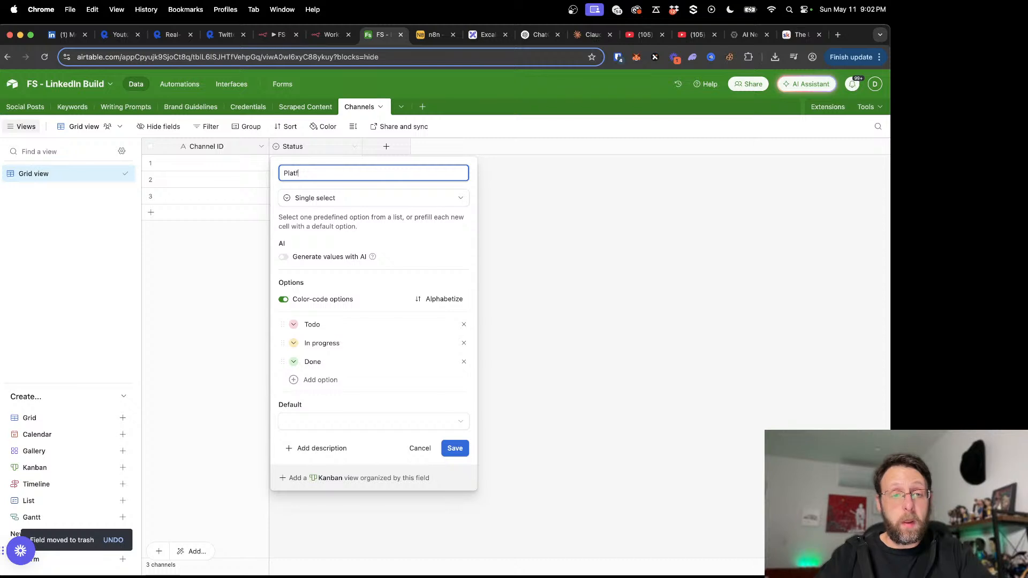
type("orm")
Step: Rename the Platform field's Todo option to LinkedIn and color it blue
left_click(312, 325)
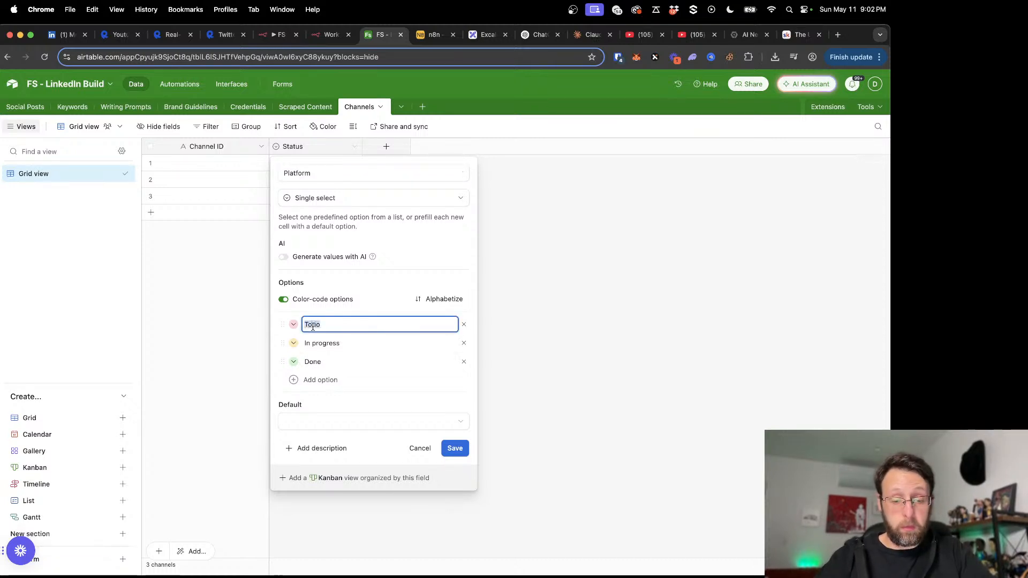
type("LinkedIn")
left_click(293, 325)
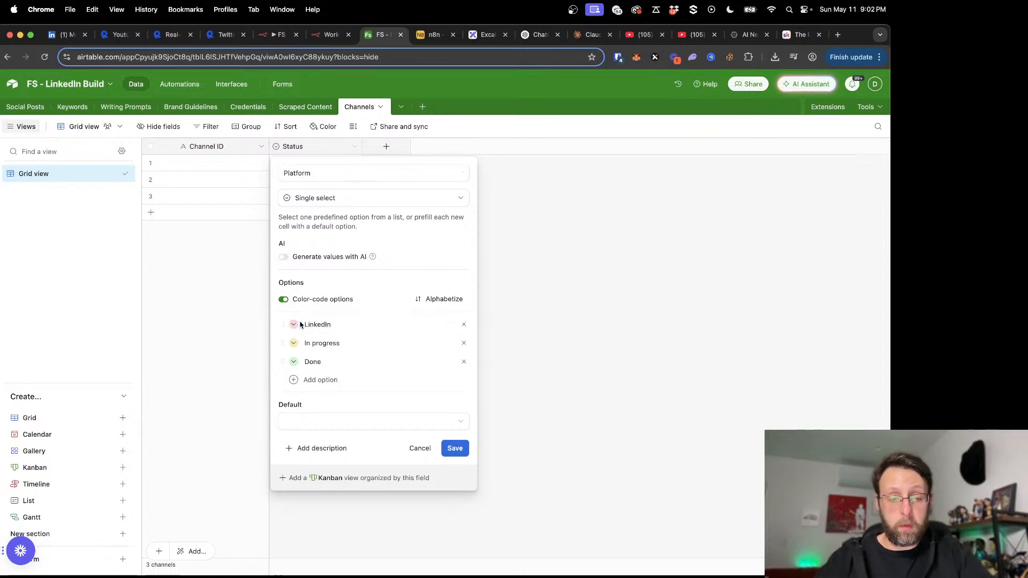
left_click(301, 376)
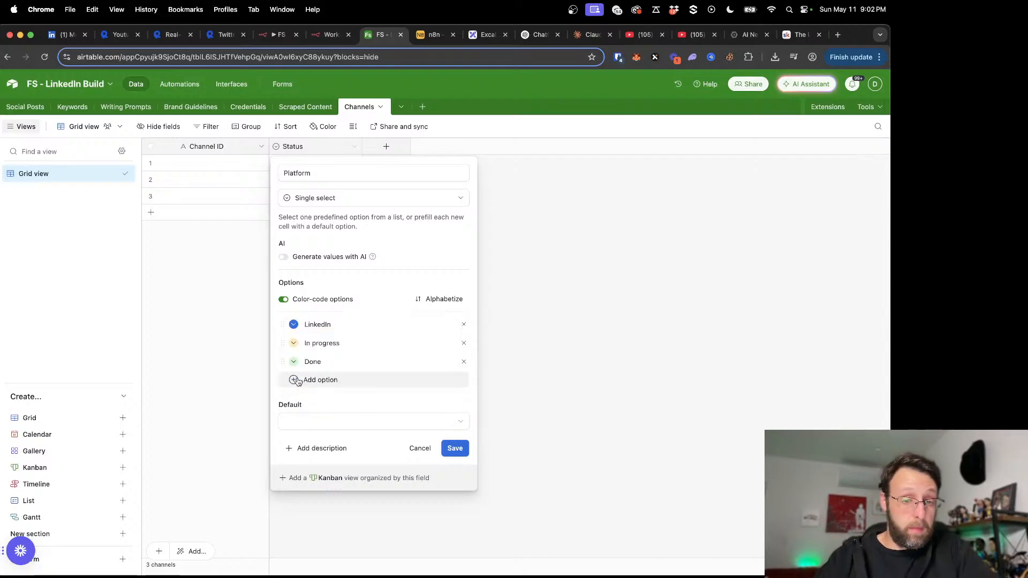
Step: Rename the In progress option to YouTube in red and the Done option to X in dark gray
left_click(318, 343)
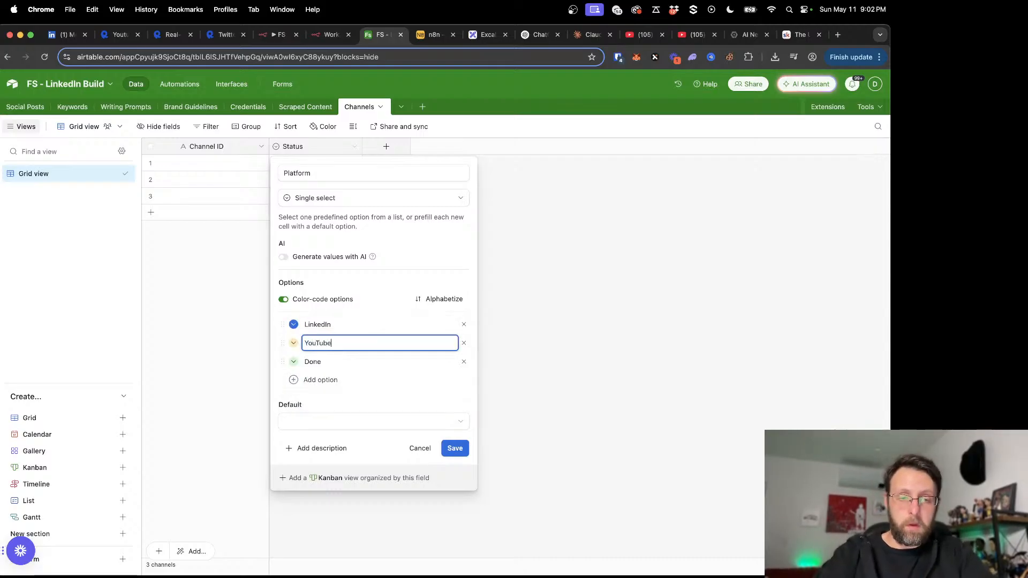
type("YouTube")
left_click(293, 343)
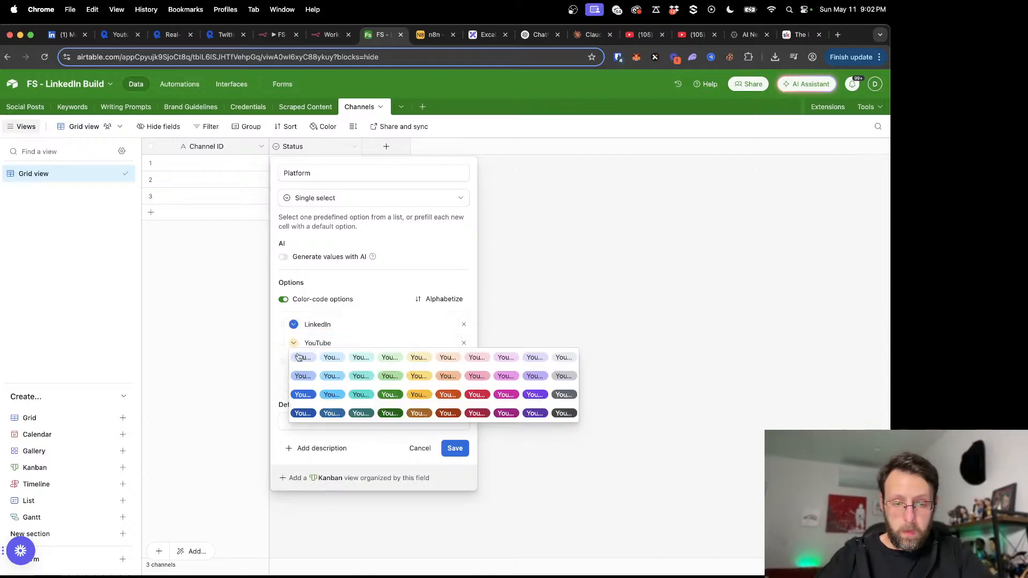
left_click(478, 395)
left_click(299, 362)
type("X")
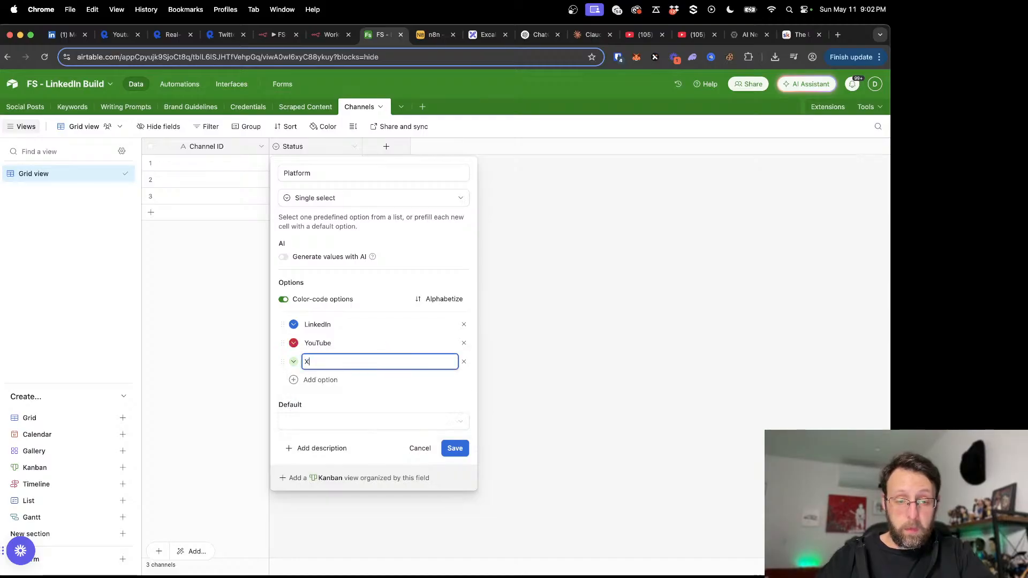
left_click(295, 363)
left_click(560, 430)
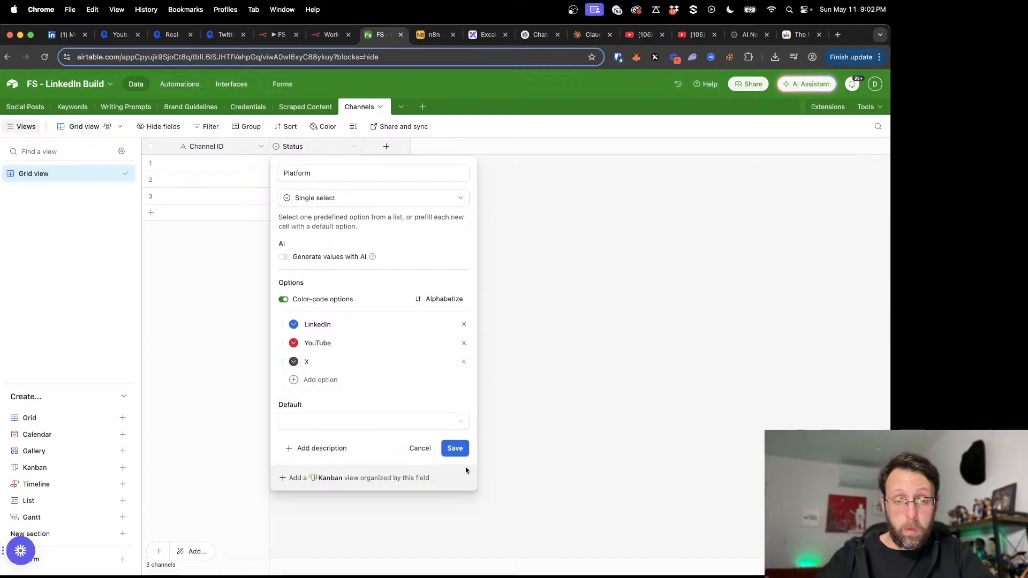
Step: Save the Platform field changes and open the signed-in account's own channel page on YouTube
left_click(456, 449)
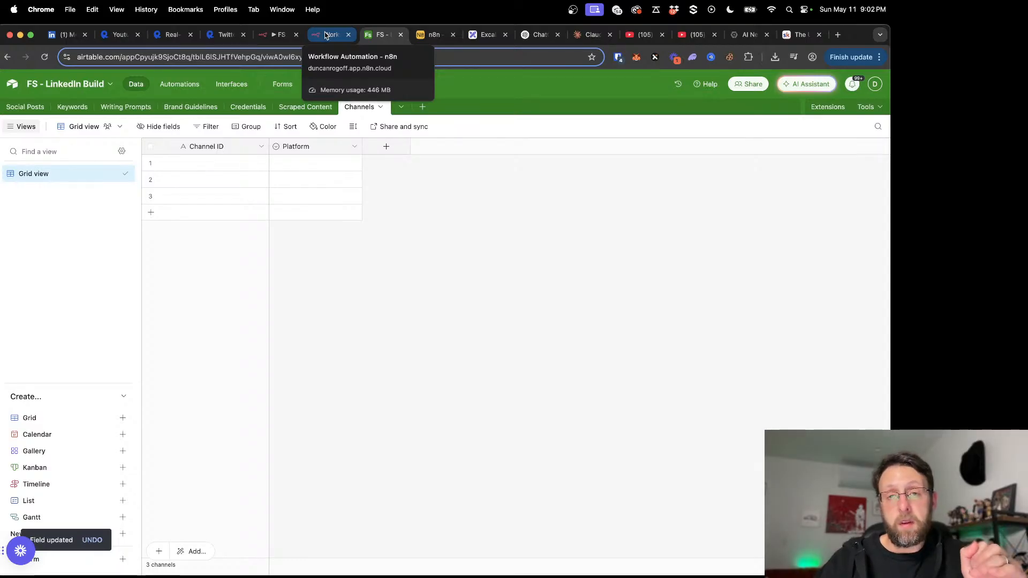
left_click(638, 36)
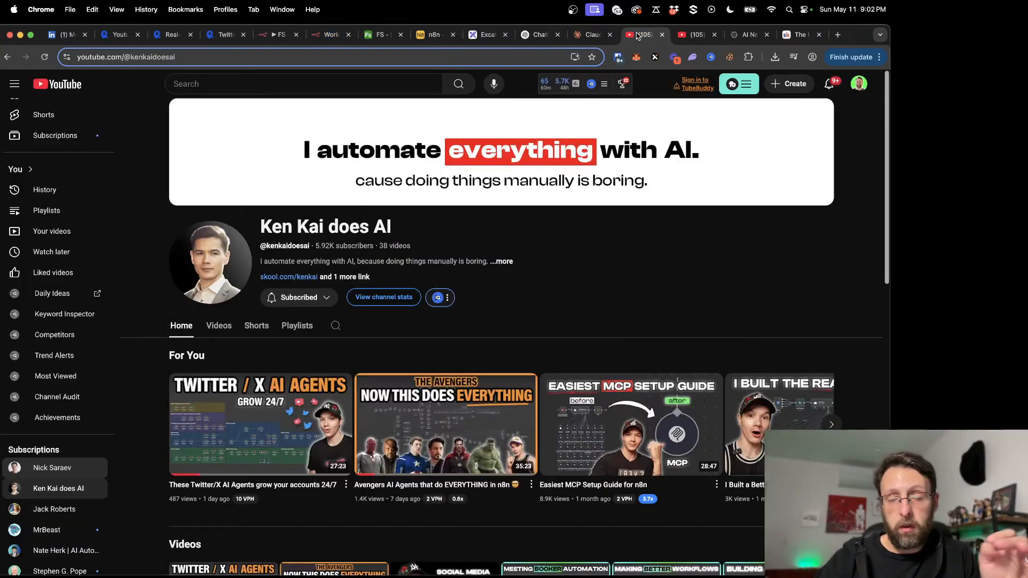
left_click(686, 38)
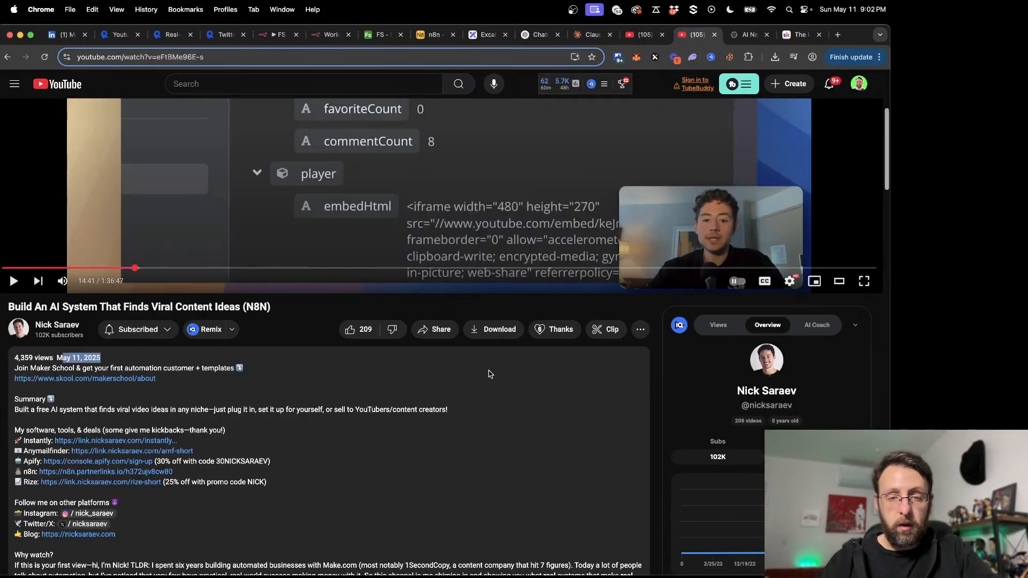
scroll(433, 352, "up", 3)
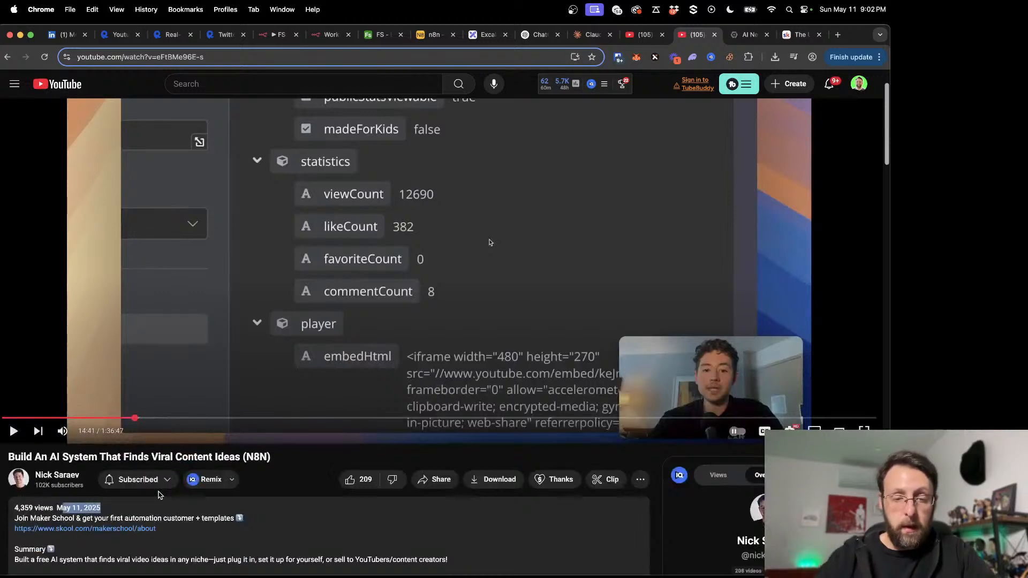
right_click(699, 38)
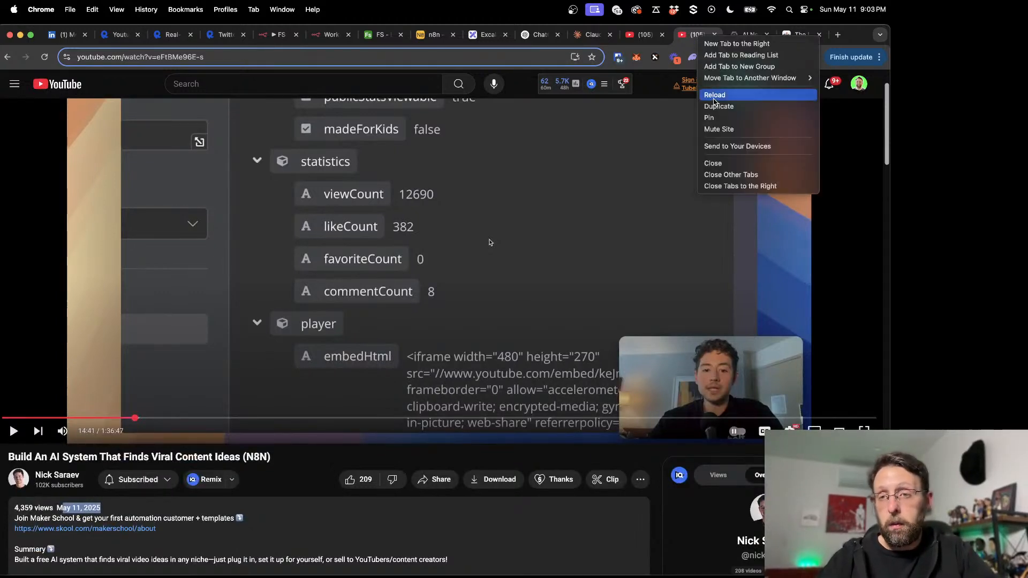
left_click(718, 131)
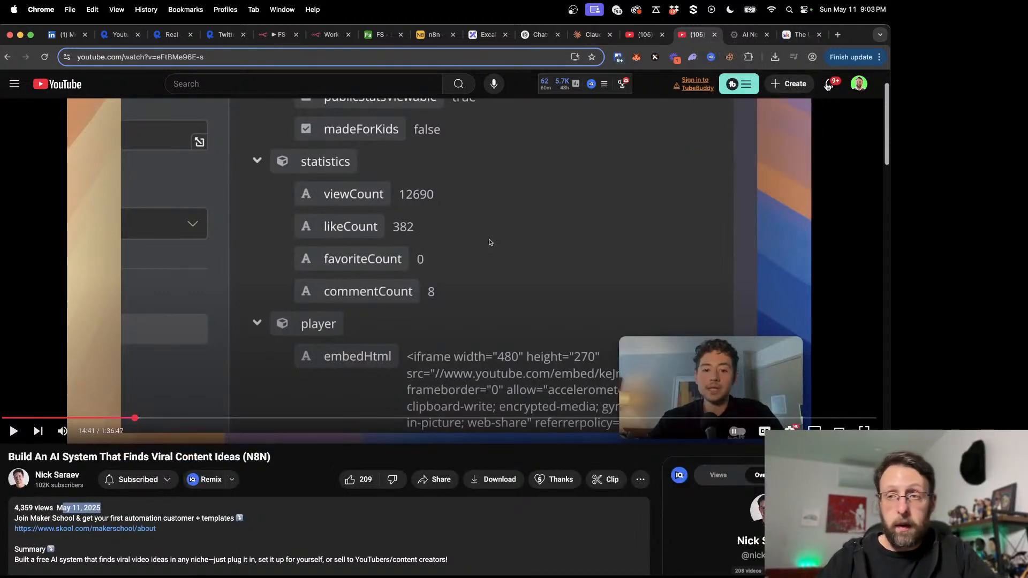
left_click(859, 83)
left_click(804, 133)
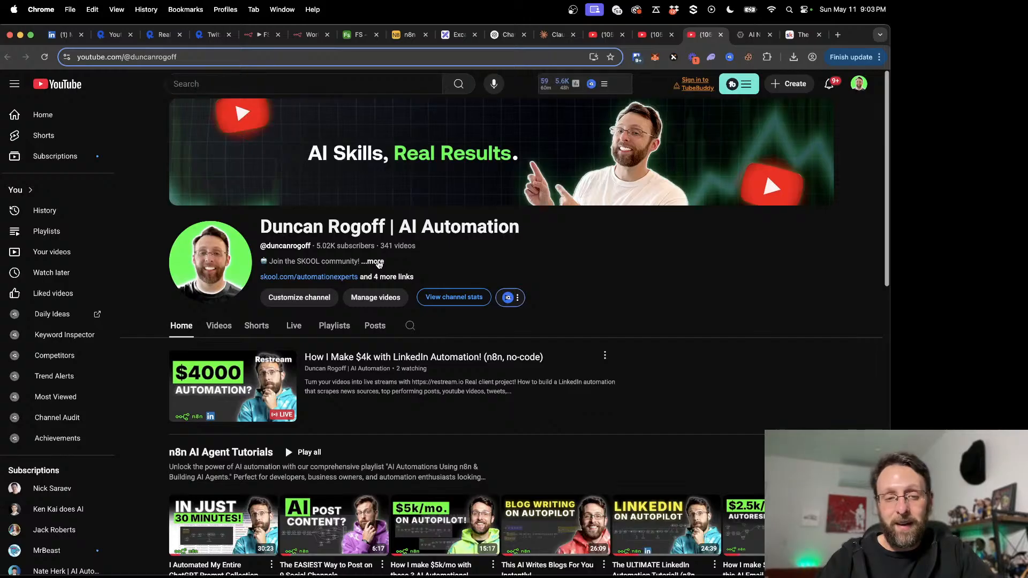
Step: Copy the channel ID from the own YouTube channel's details and return to the Channels table in Airtable
left_click(373, 262)
scroll(423, 370, "down", 2)
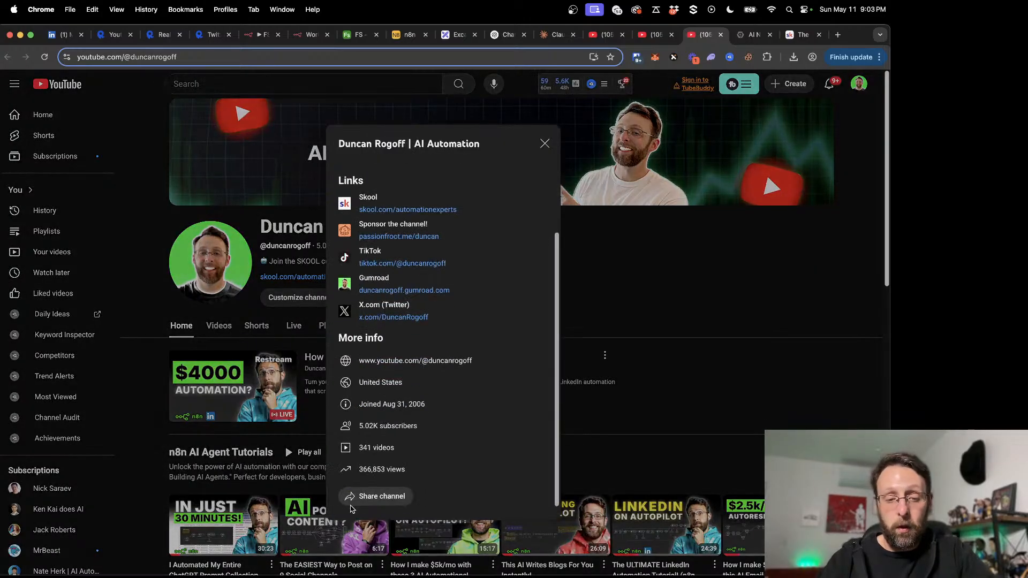
left_click(353, 503)
left_click(373, 538)
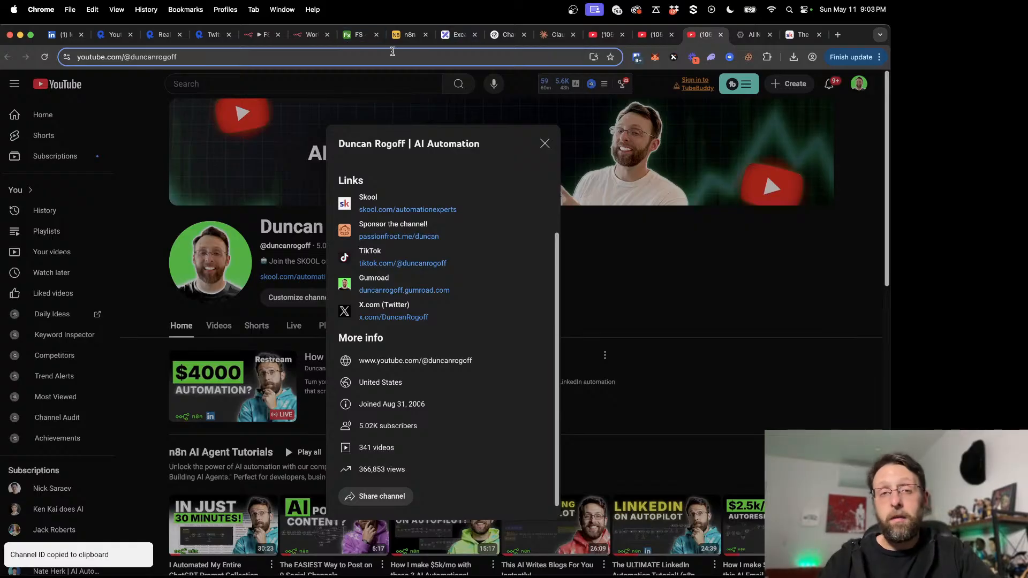
left_click(357, 38)
left_click(261, 147)
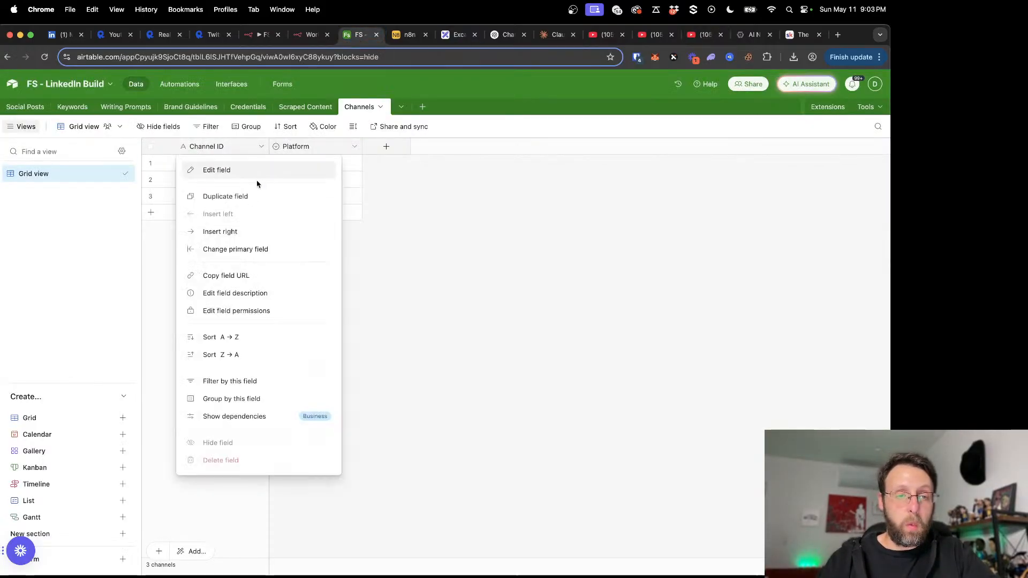
left_click(220, 232)
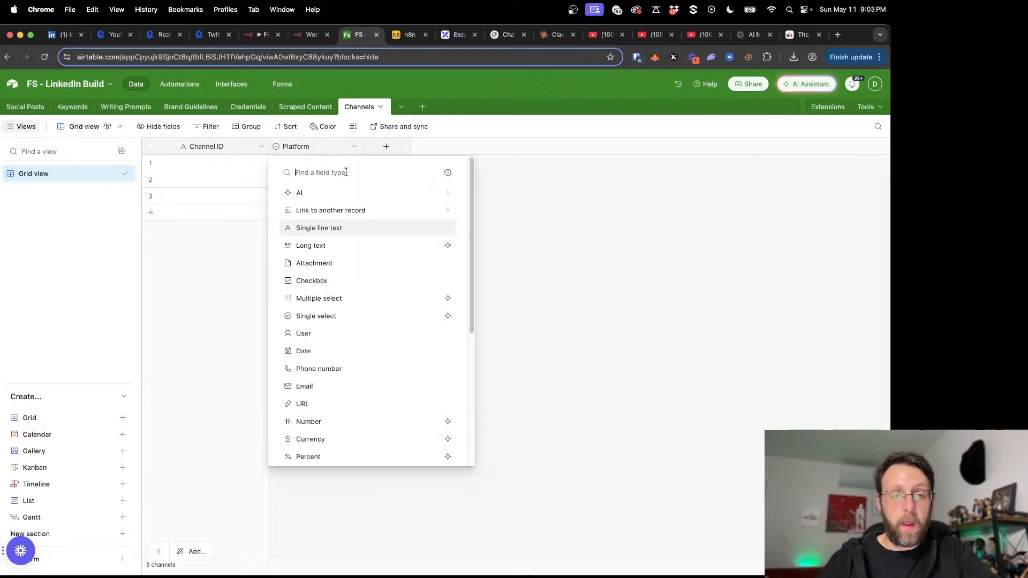
left_click(332, 209)
key("Escape")
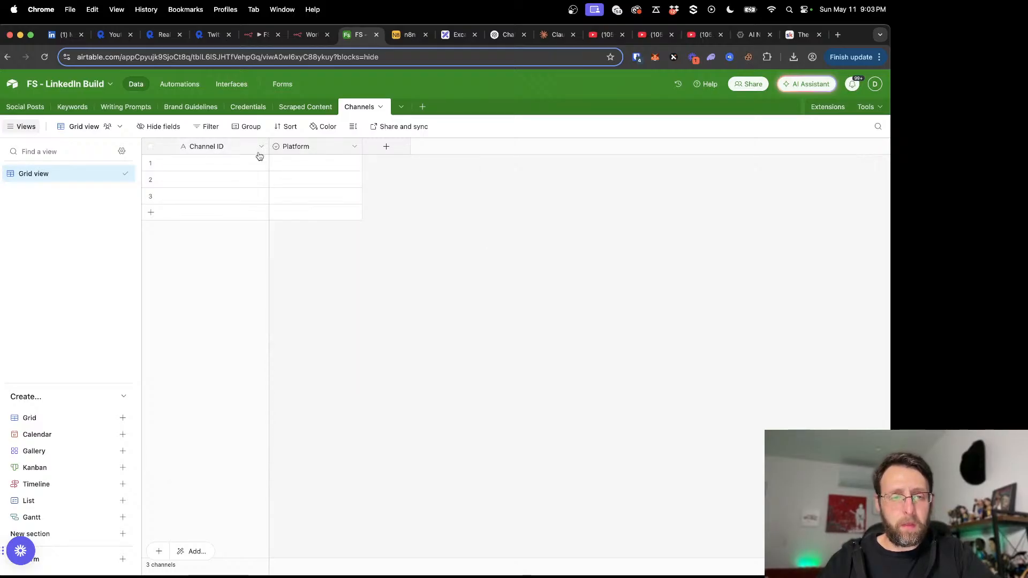
Step: Insert a long text field named Channel Author directly after the Channel ID field
left_click(261, 148)
left_click(231, 234)
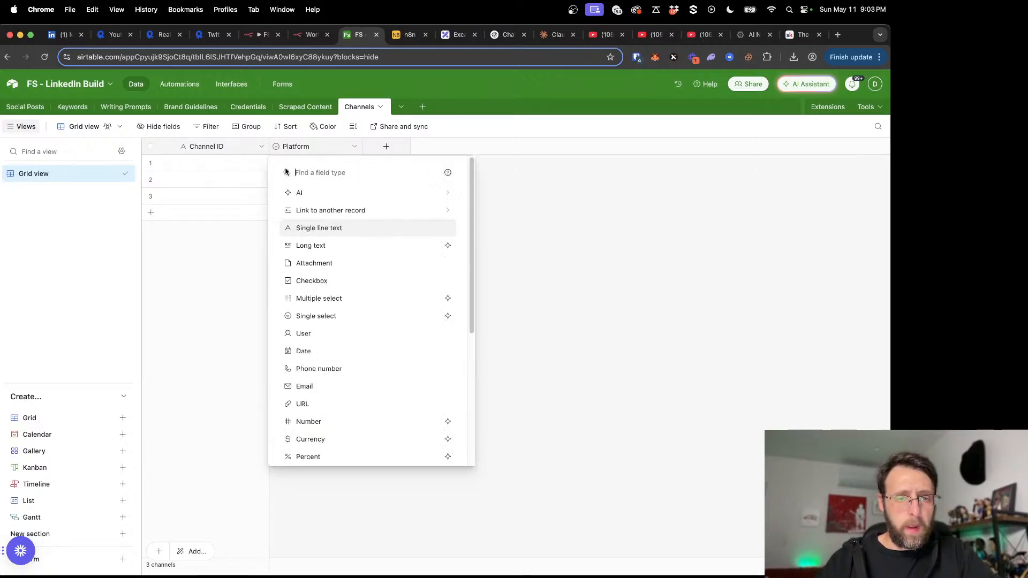
left_click(313, 243)
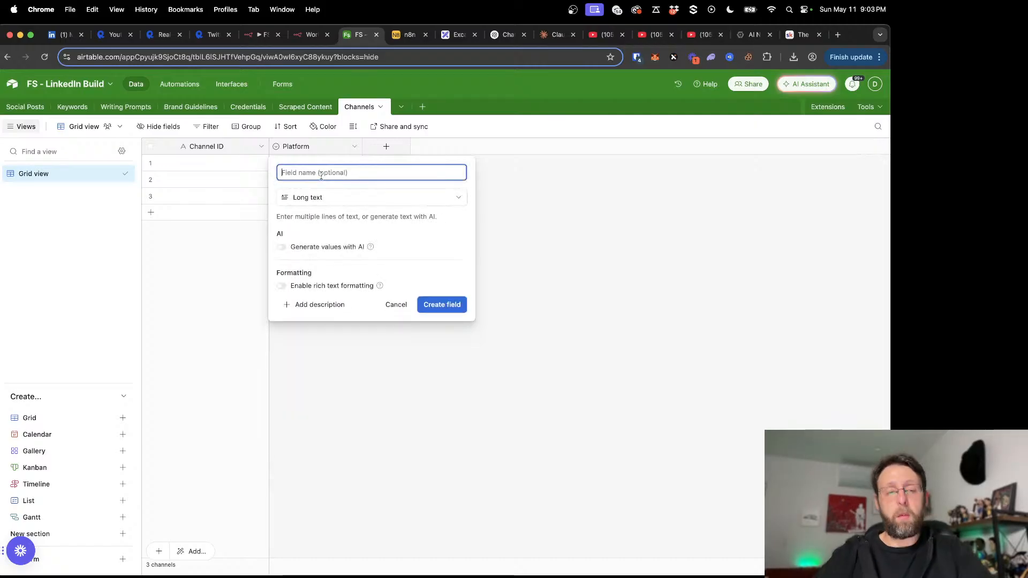
type("Channel")
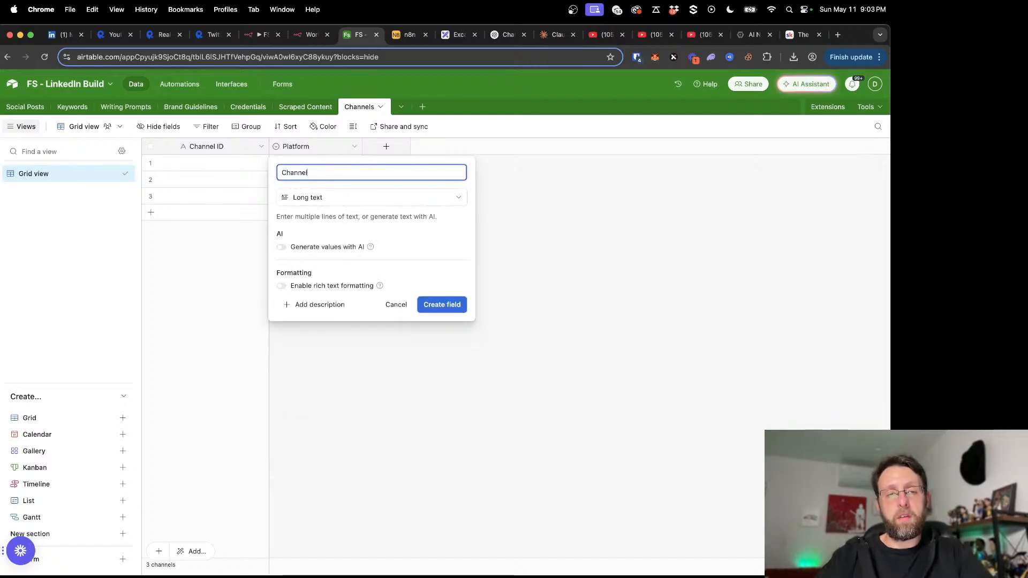
type(" Author")
left_click(442, 305)
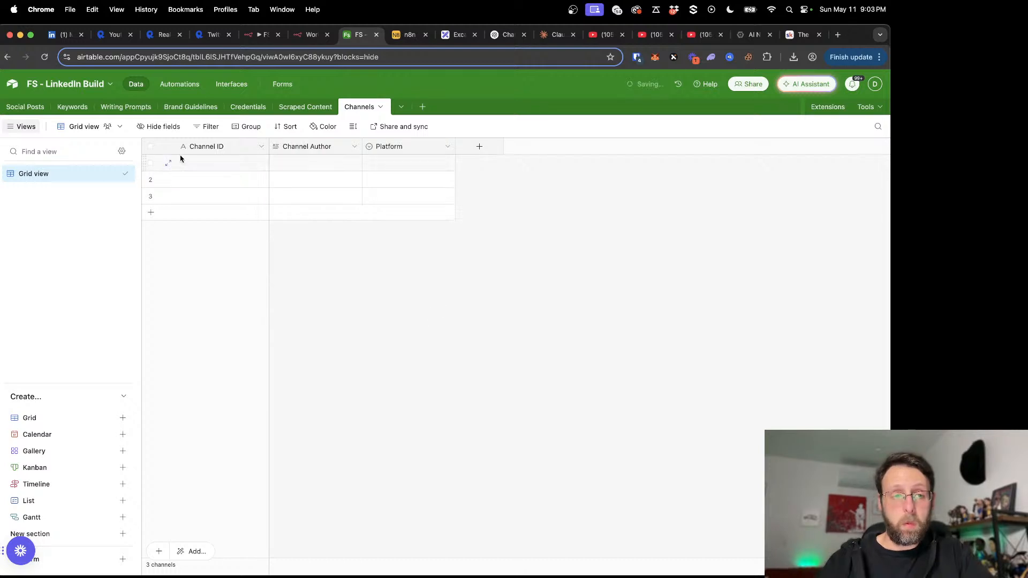
Step: Fill the first Channels record with the copied channel ID and, as Channel Author, the handle copied from the own YouTube channel page
left_click(190, 164)
key("super+v")
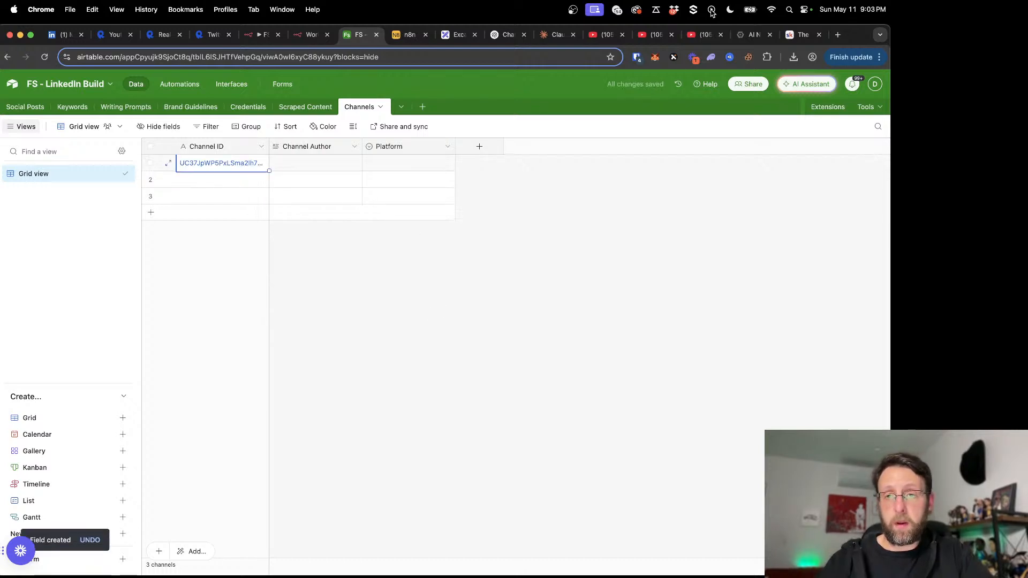
left_click(704, 34)
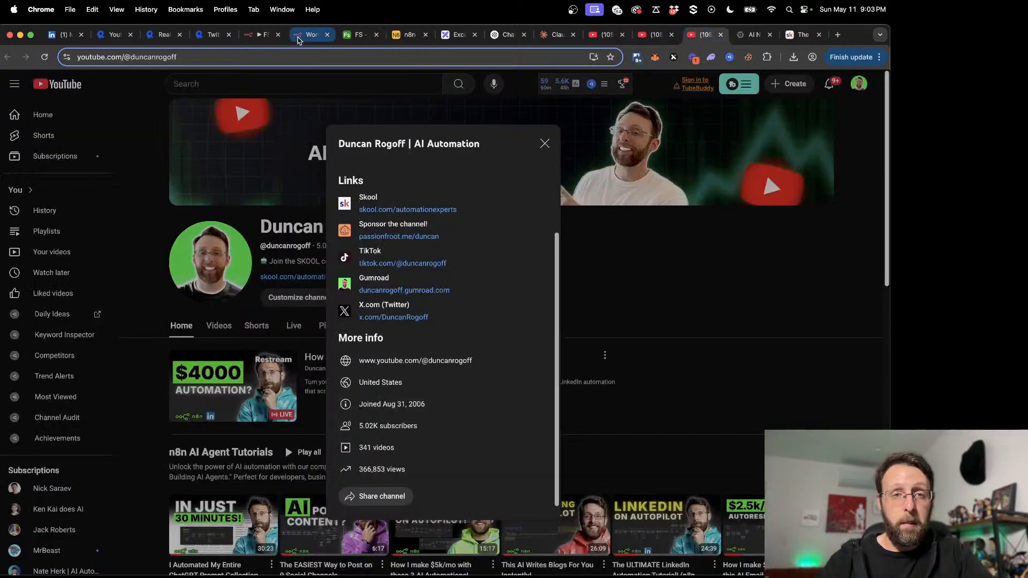
left_click(280, 245)
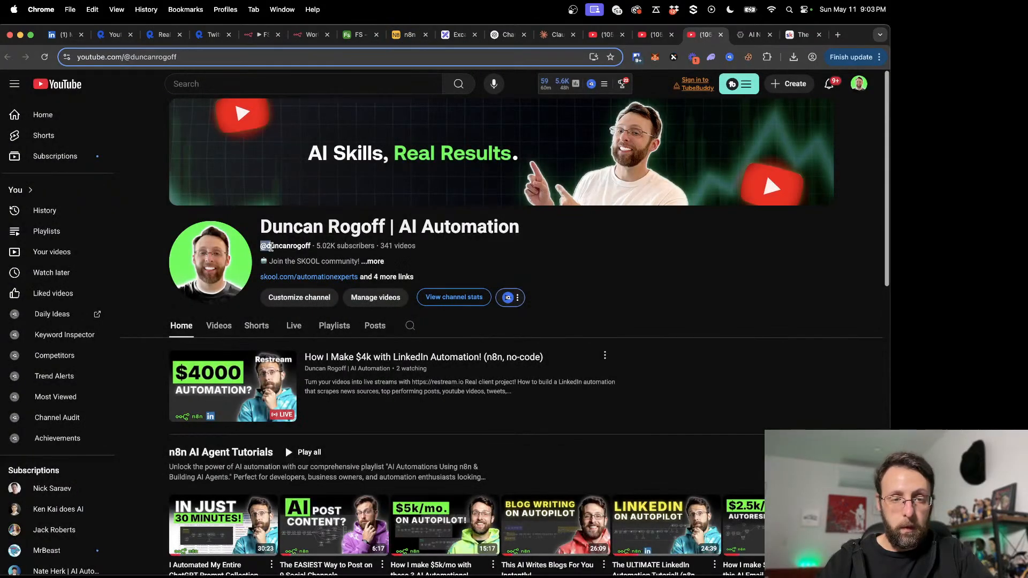
left_click_drag(270, 247, 323, 254)
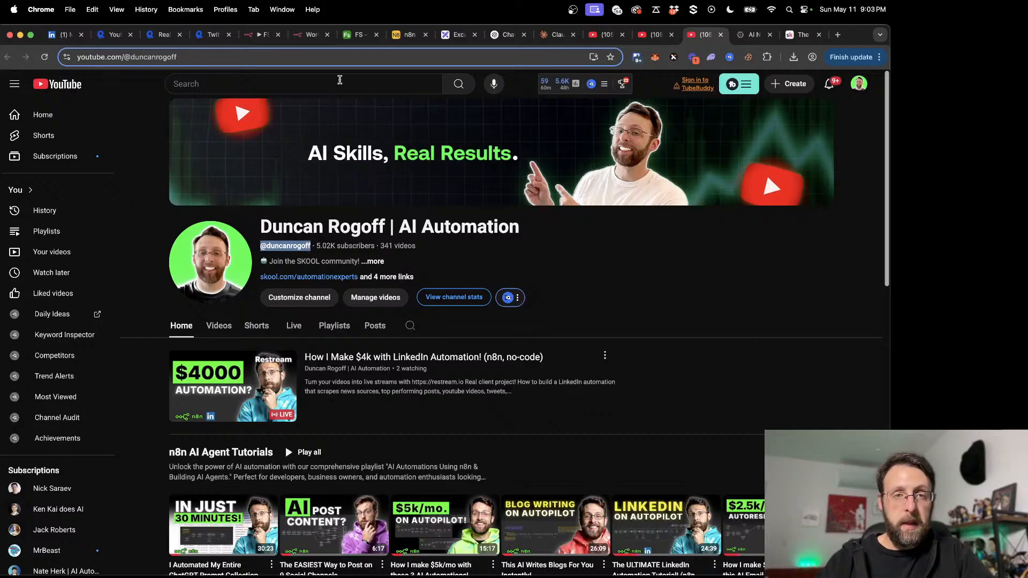
left_click(312, 35)
left_click(359, 34)
left_click(305, 164)
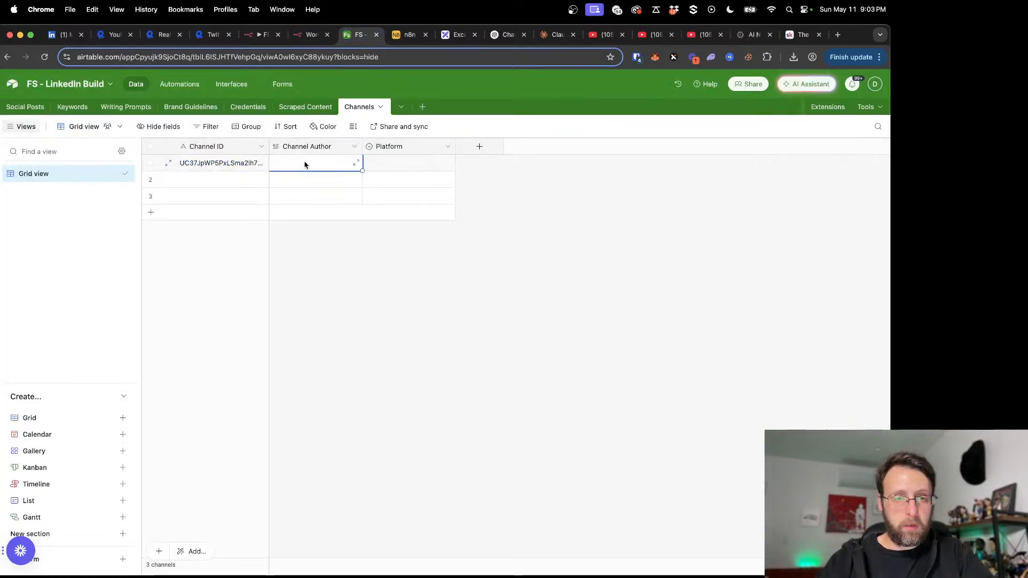
key("cmd+v")
Step: Return to the YouTube video "Build An AI System That Finds Viral Content Ideas (N8N)" and open its creator's channel page
left_click(598, 200)
left_click(653, 36)
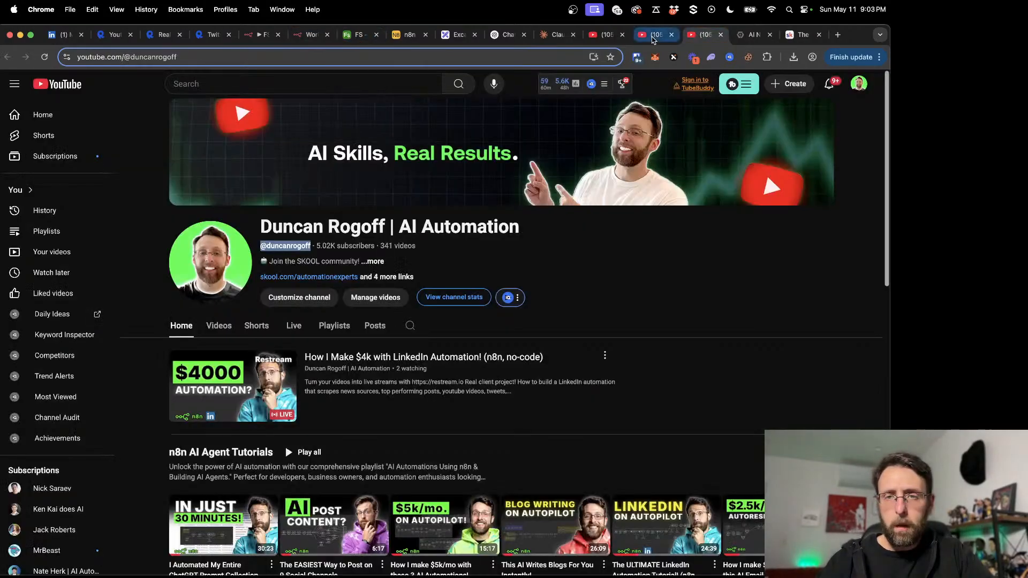
left_click(752, 34)
left_click(702, 34)
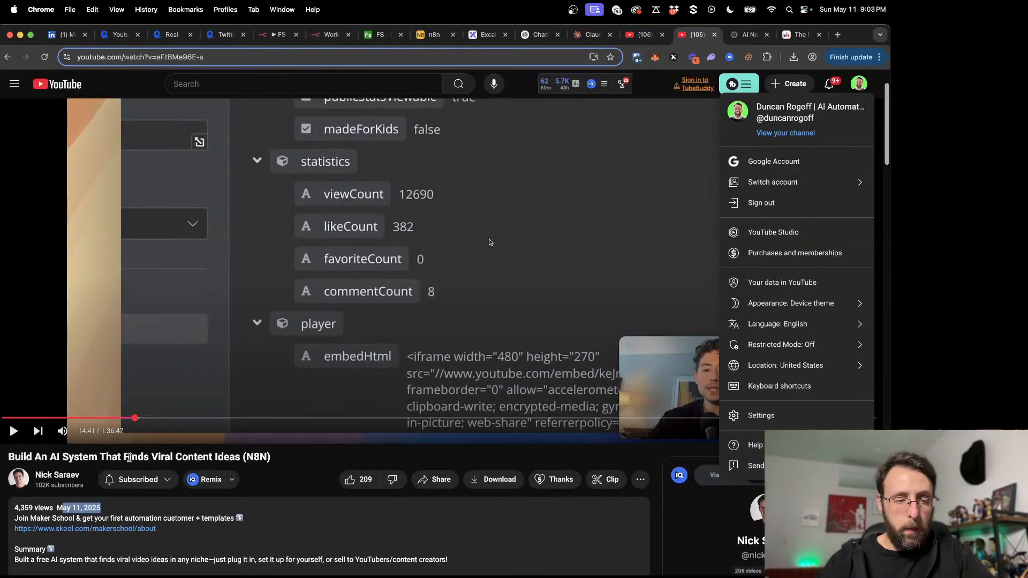
left_click(42, 479)
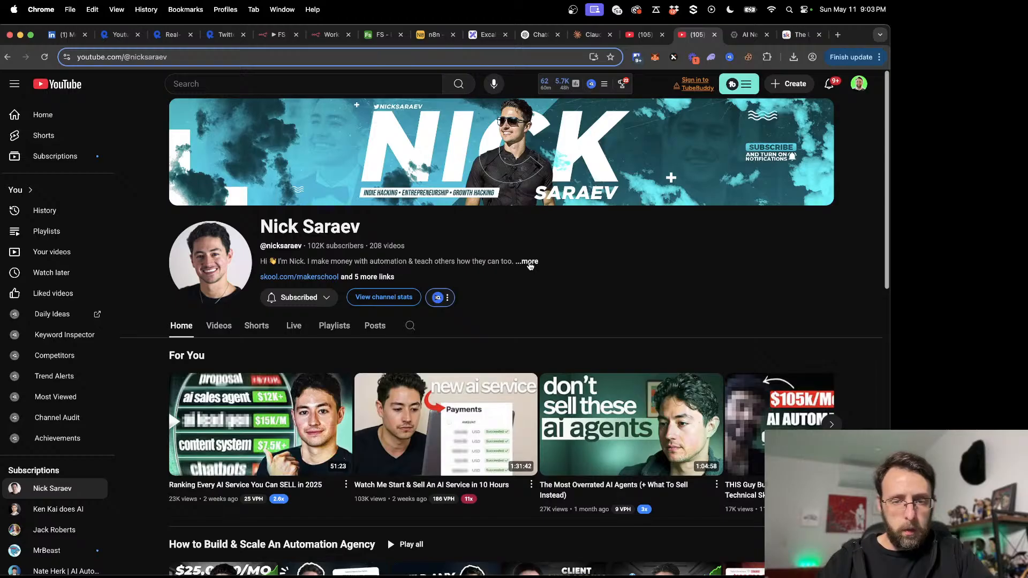
Step: Copy the channel ID from this channel's details and paste it as Channel ID of the second record in the Airtable Channels table
left_click(530, 263)
scroll(378, 423, "down", 5)
left_click(324, 503)
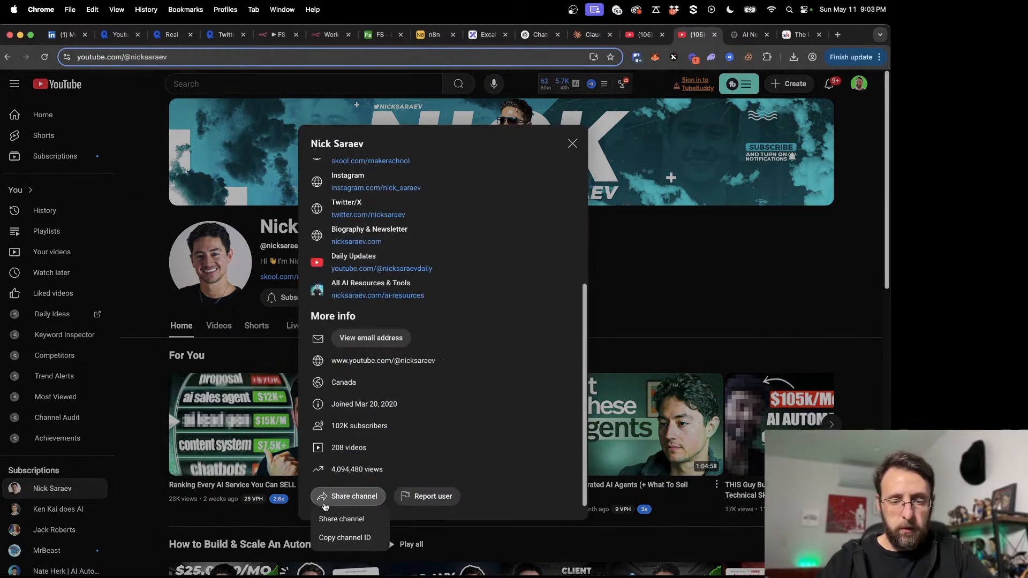
left_click(344, 537)
left_click(360, 36)
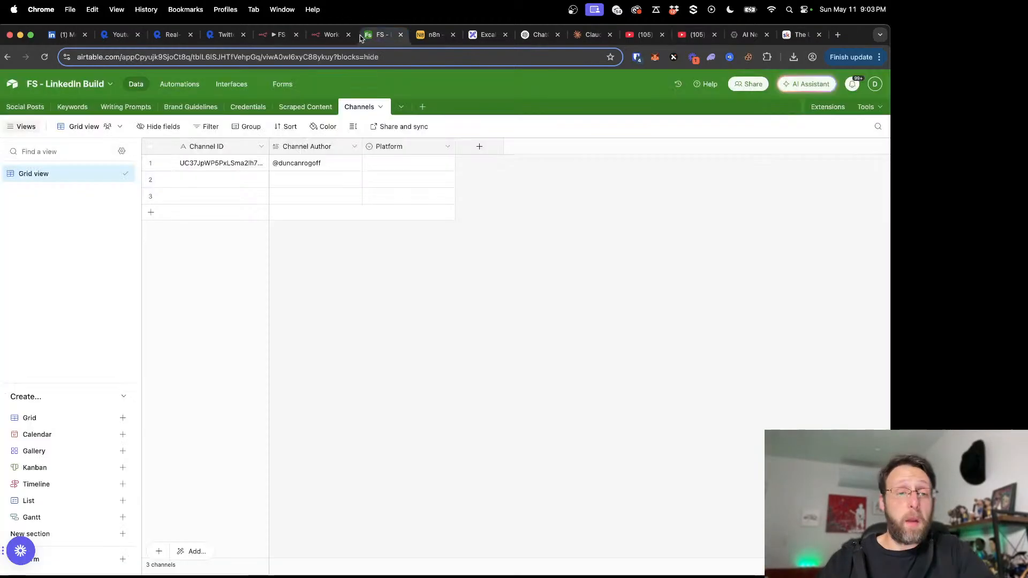
left_click(194, 179)
key("cmd+v")
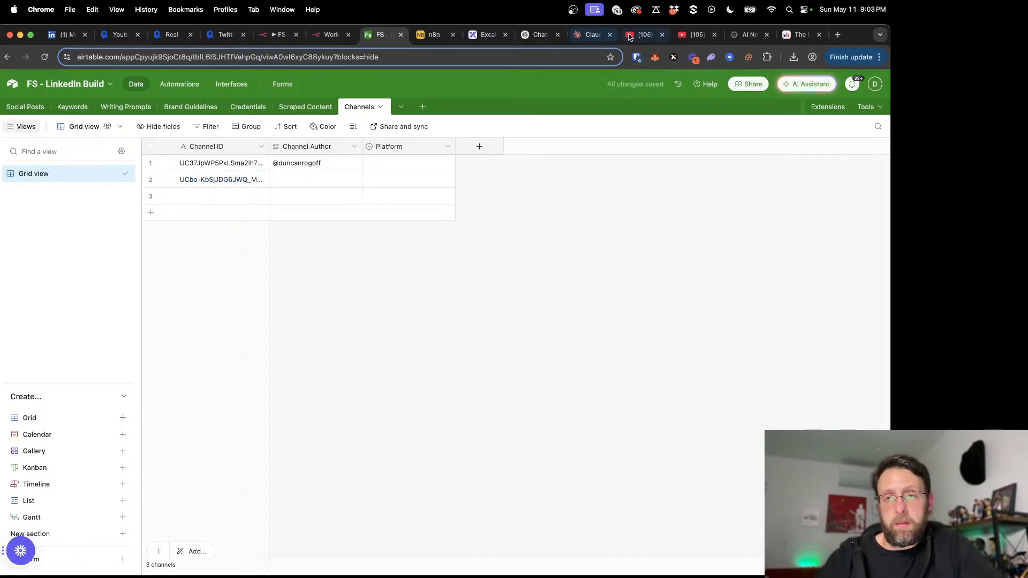
Step: Copy the same channel's handle from its YouTube page and paste it as Channel Author of the second Airtable record
left_click(696, 34)
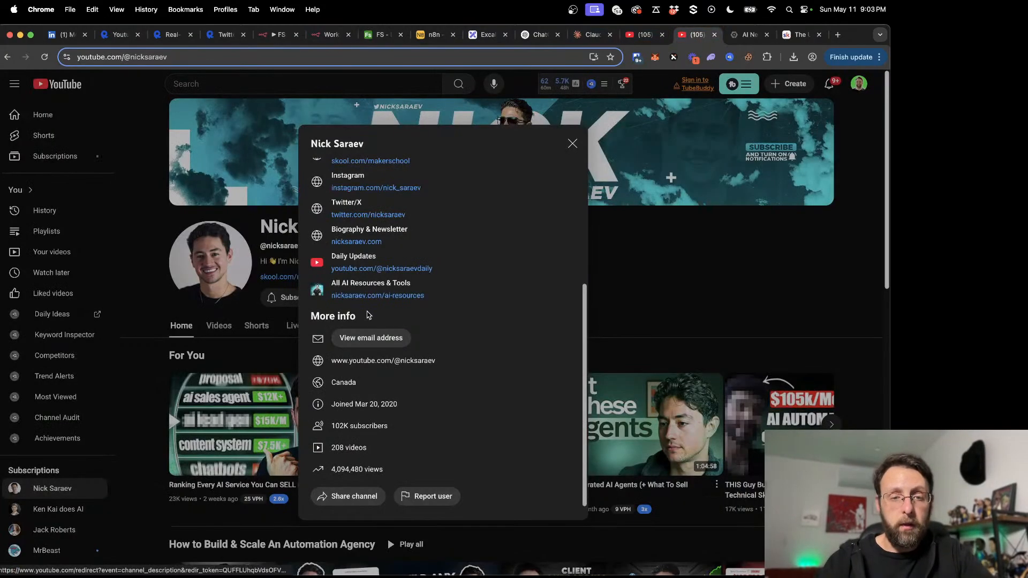
left_click(207, 325)
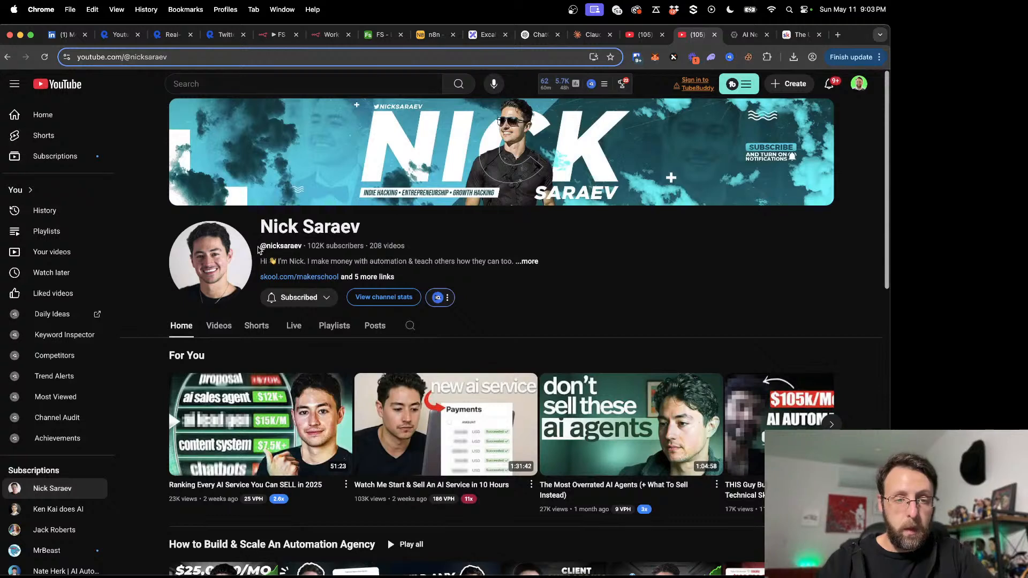
left_click_drag(258, 250, 301, 248)
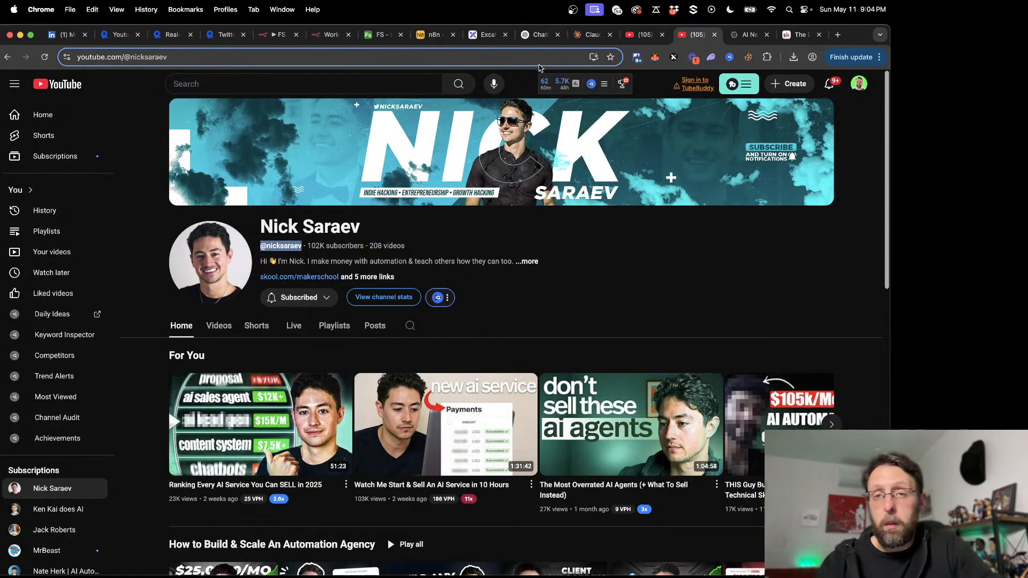
left_click(382, 34)
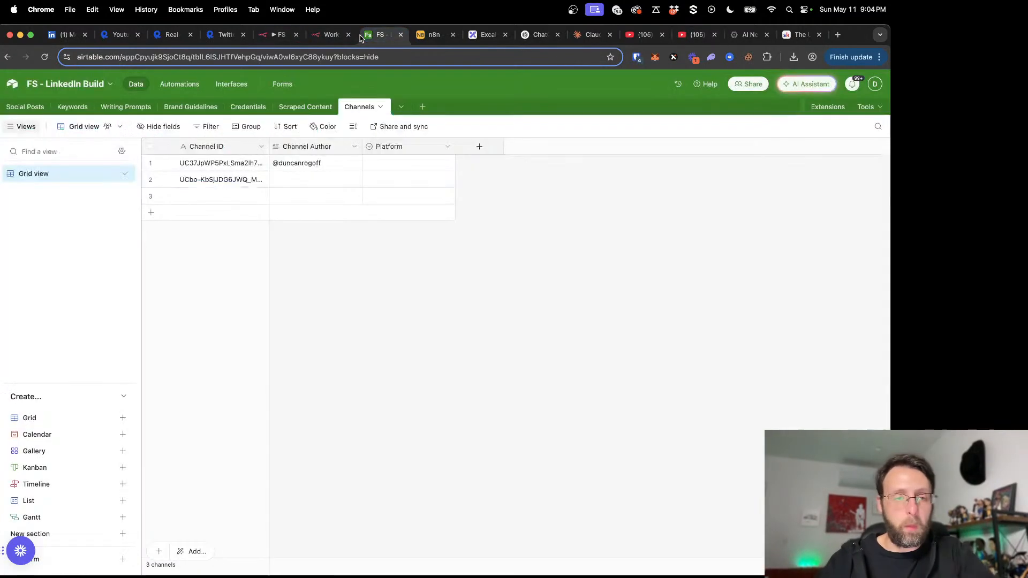
left_click(304, 182)
key("super+v")
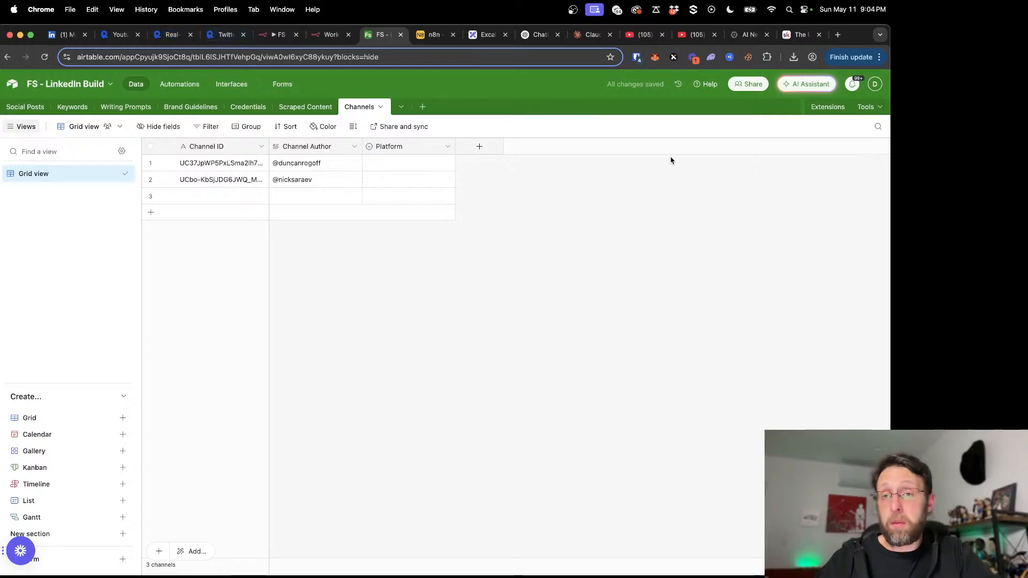
Step: Copy the channel ID from the third creator's open YouTube channel and paste it as Channel ID of the third record in the Airtable Channels table
left_click(697, 34)
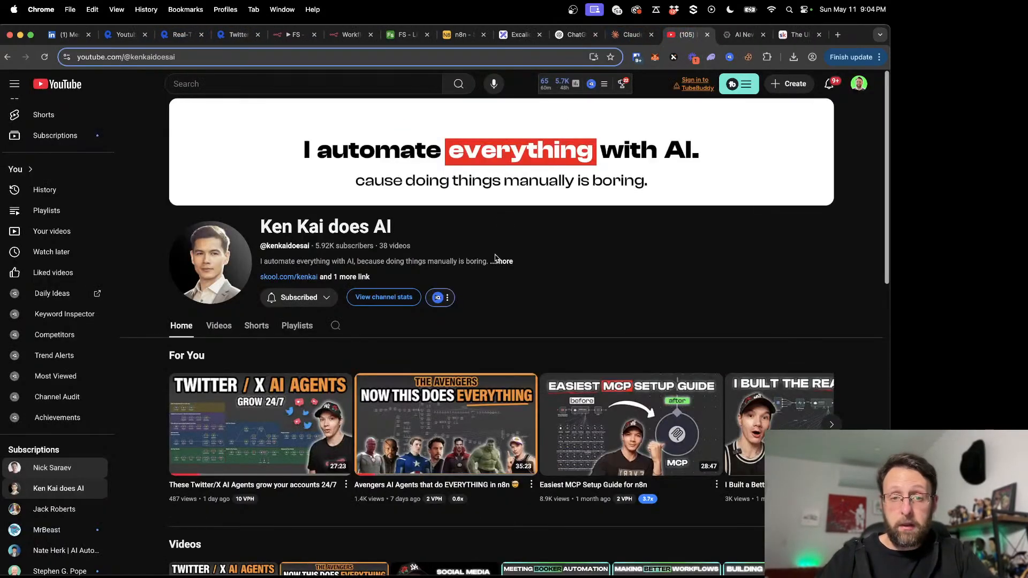
left_click(506, 261)
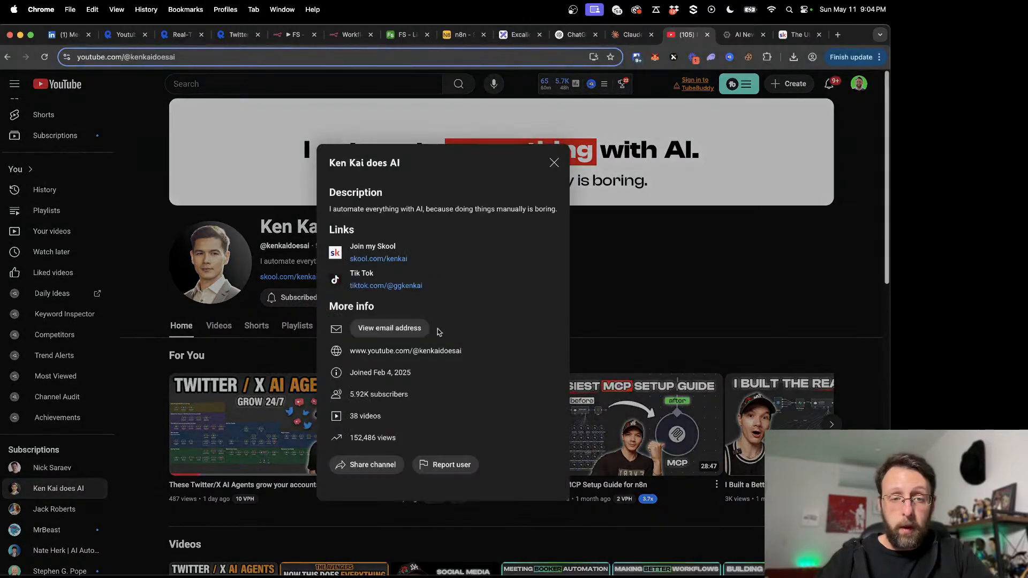
left_click(382, 466)
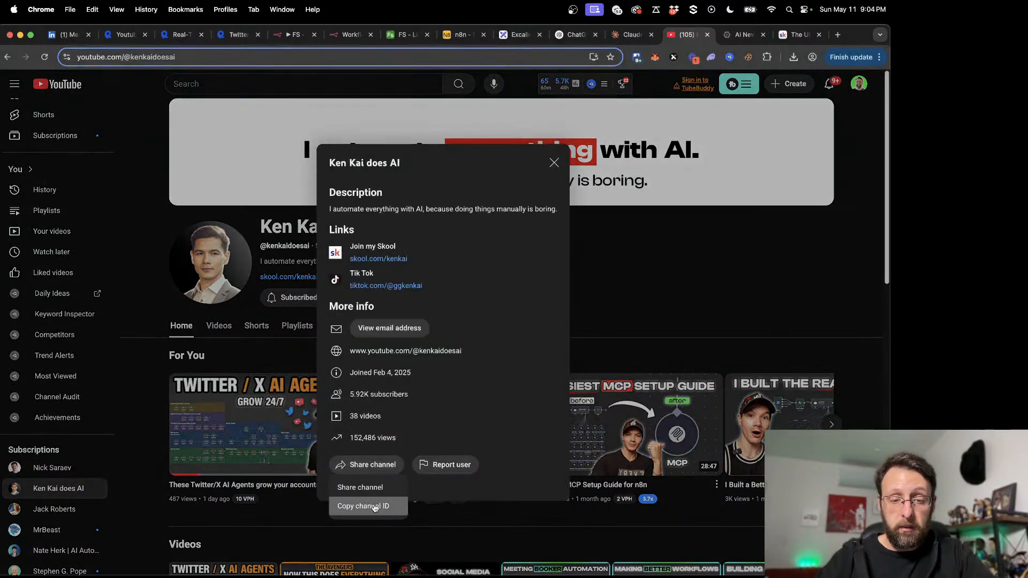
left_click(380, 502)
left_click(402, 34)
left_click(151, 196)
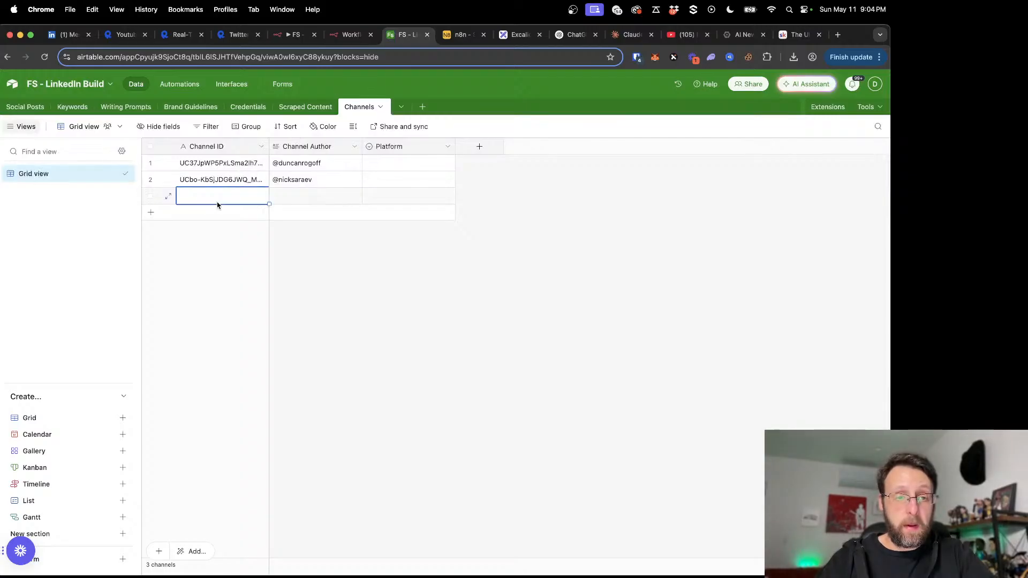
key("super+v")
Step: Copy that channel's handle from its YouTube page and paste it as Channel Author of the third Airtable record
left_click(691, 34)
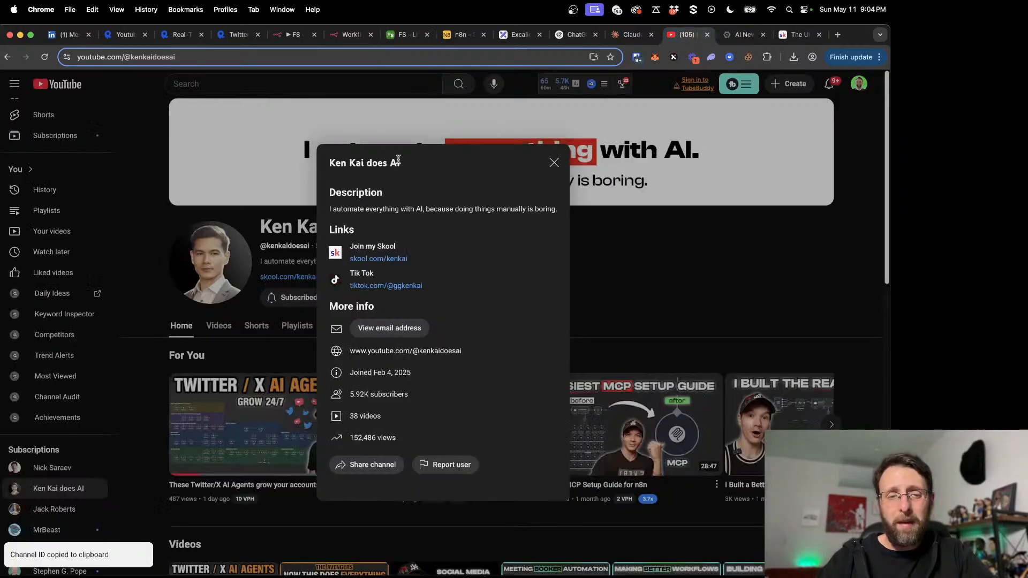
key("Escape")
left_click_drag(258, 250, 306, 247)
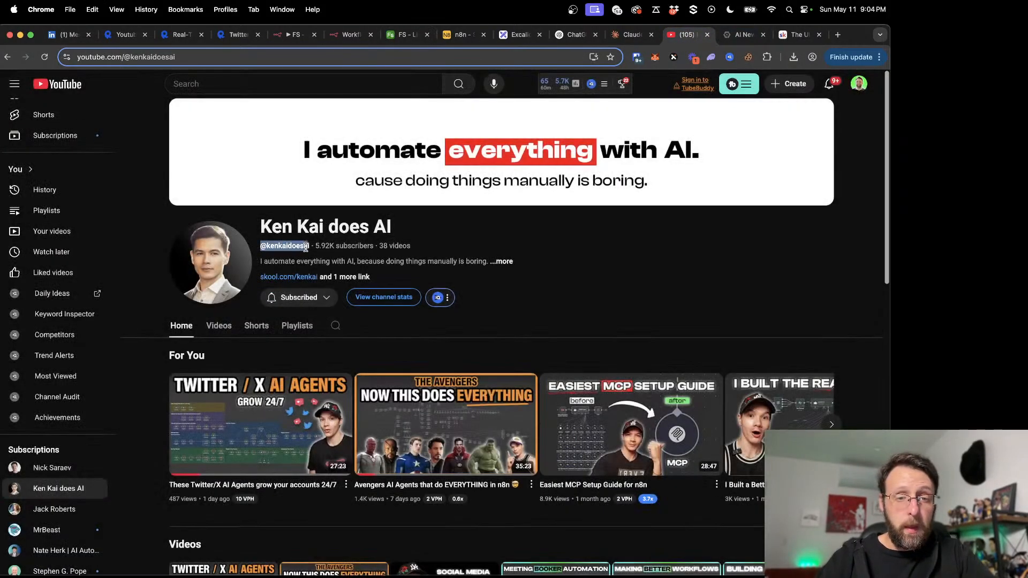
left_click(296, 34)
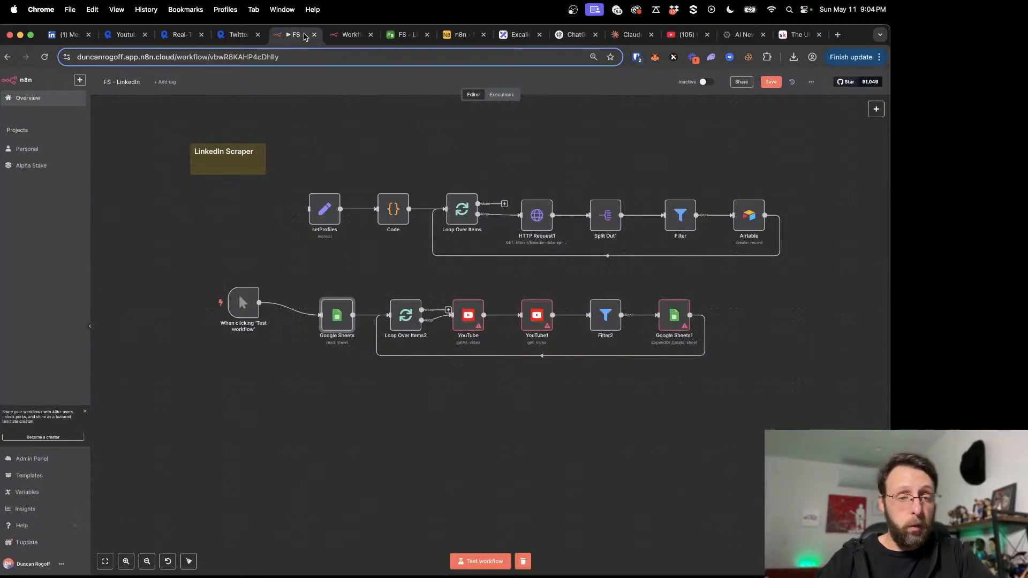
left_click(405, 34)
left_click(315, 196)
key("super+v")
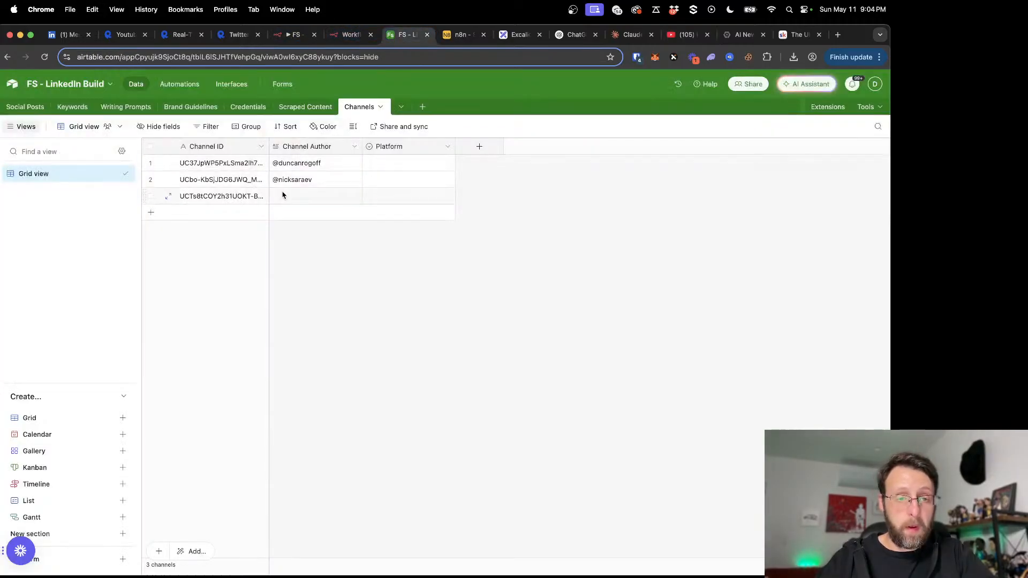
Step: Set Platform to YouTube for the records in the Channels table, working down from the first record
left_click(384, 166)
left_click(385, 165)
left_click(384, 236)
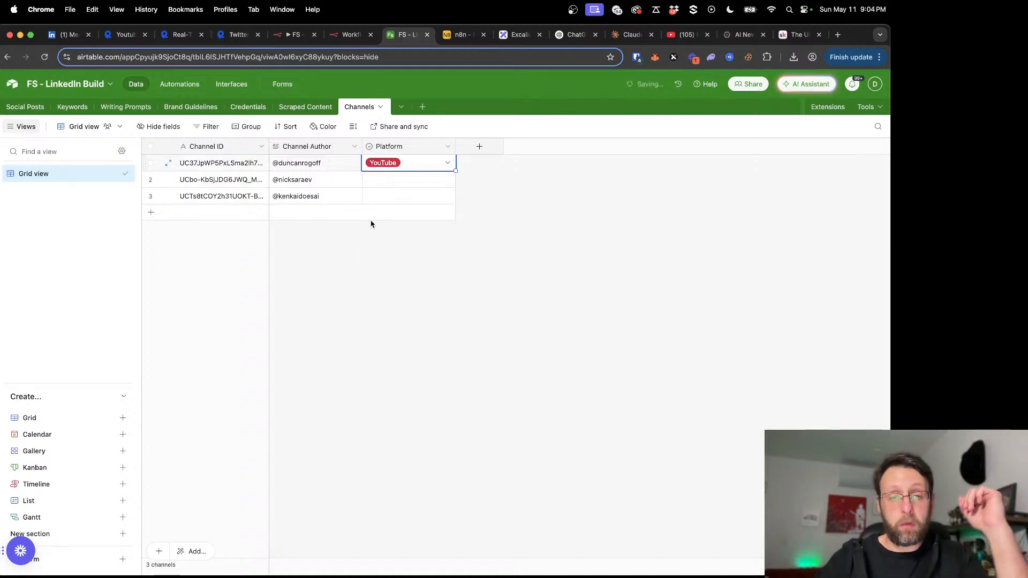
left_click(376, 185)
left_click(375, 184)
left_click(384, 253)
left_click(386, 197)
left_click(387, 197)
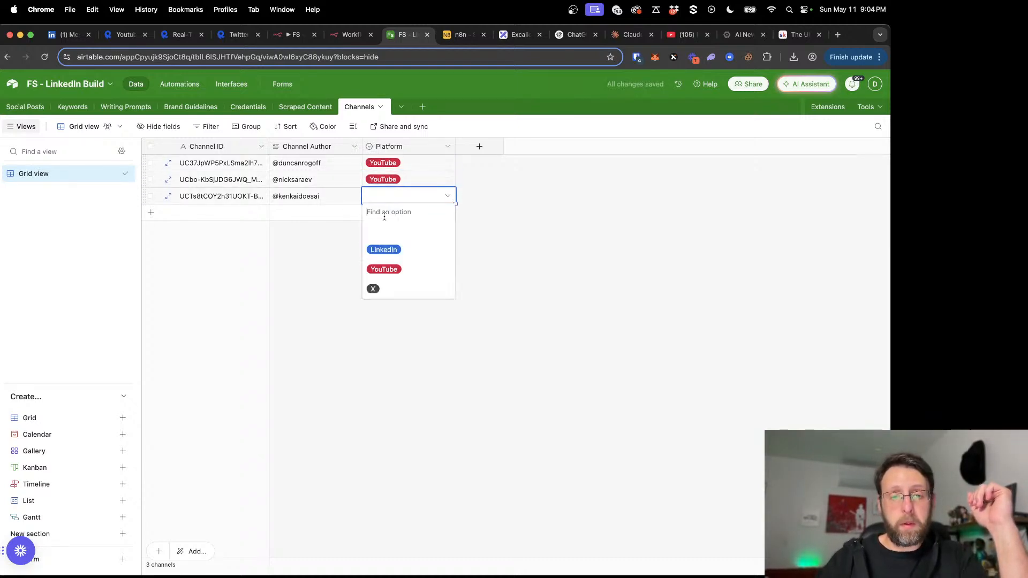
Step: Set the Platform of the third channel record to YouTube
left_click(384, 268)
left_click(425, 303)
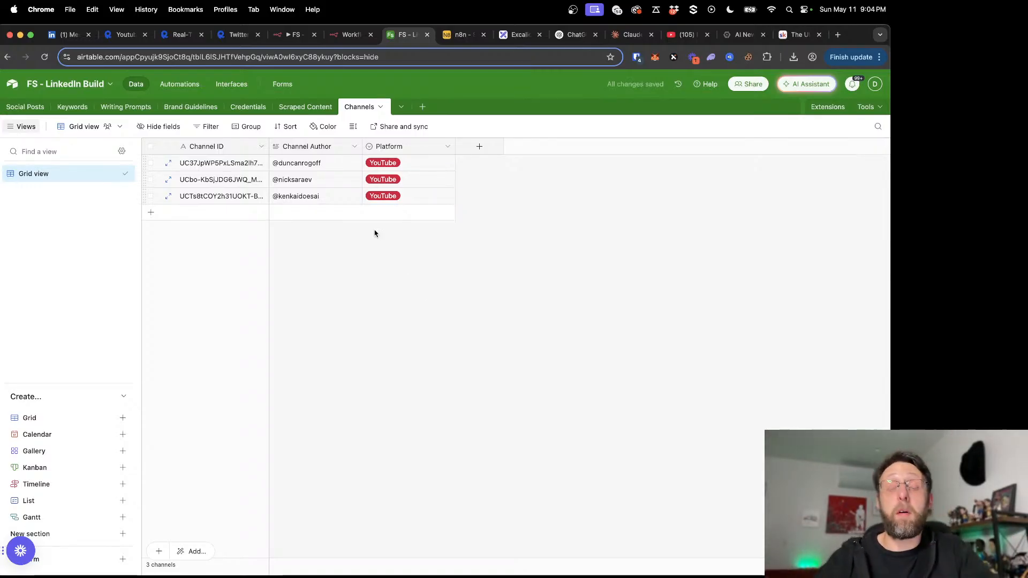
Step: Switch to the FS - LinkedIn workflow in n8n and delete the Google Sheets node that reads the channels
left_click(287, 34)
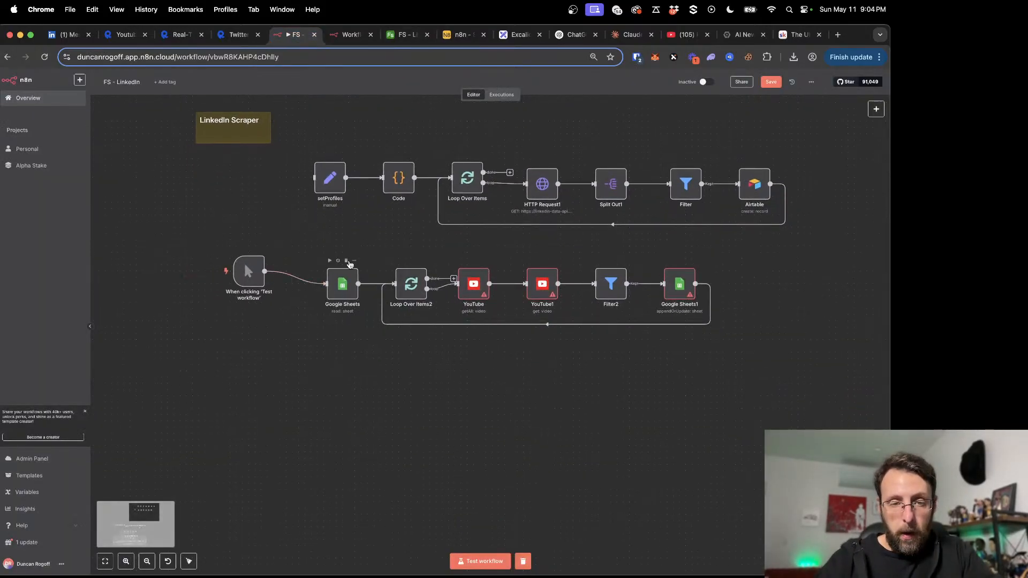
double_click(339, 296)
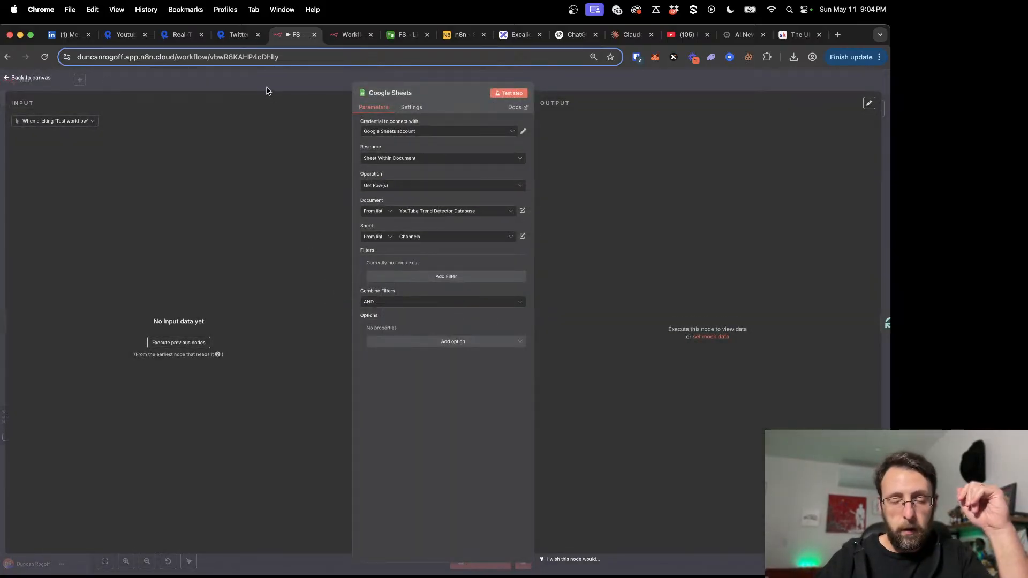
left_click(347, 261)
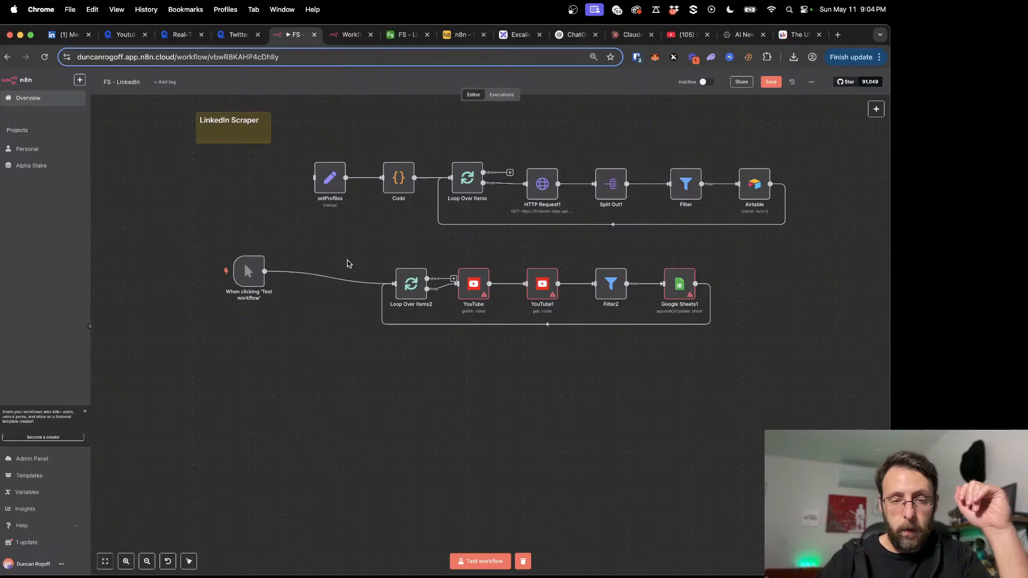
Step: Insert an Airtable node with the Search records action between the manual trigger and Loop Over Items2
left_click(325, 278)
type("airtable")
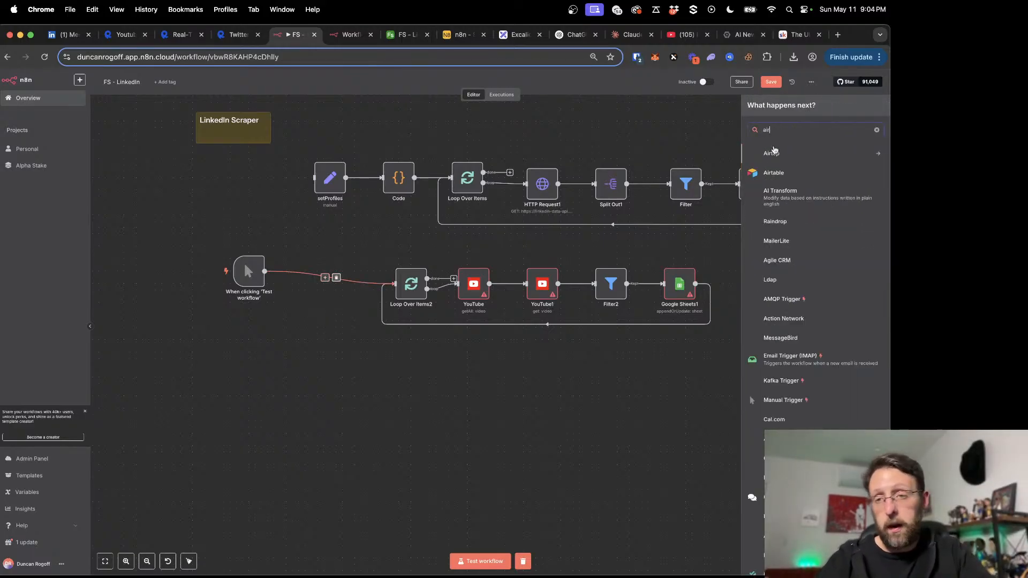
left_click(779, 172)
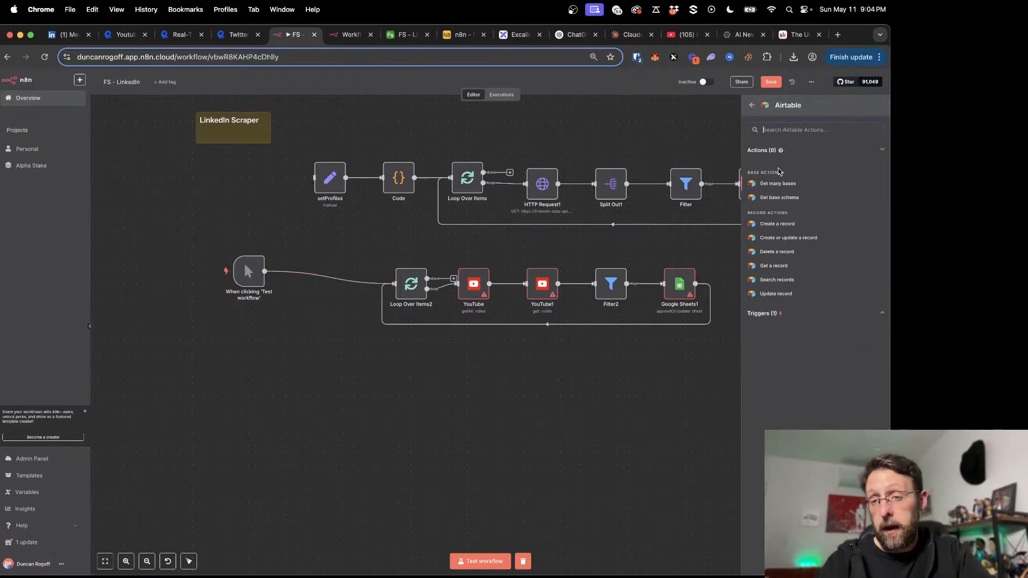
left_click(765, 280)
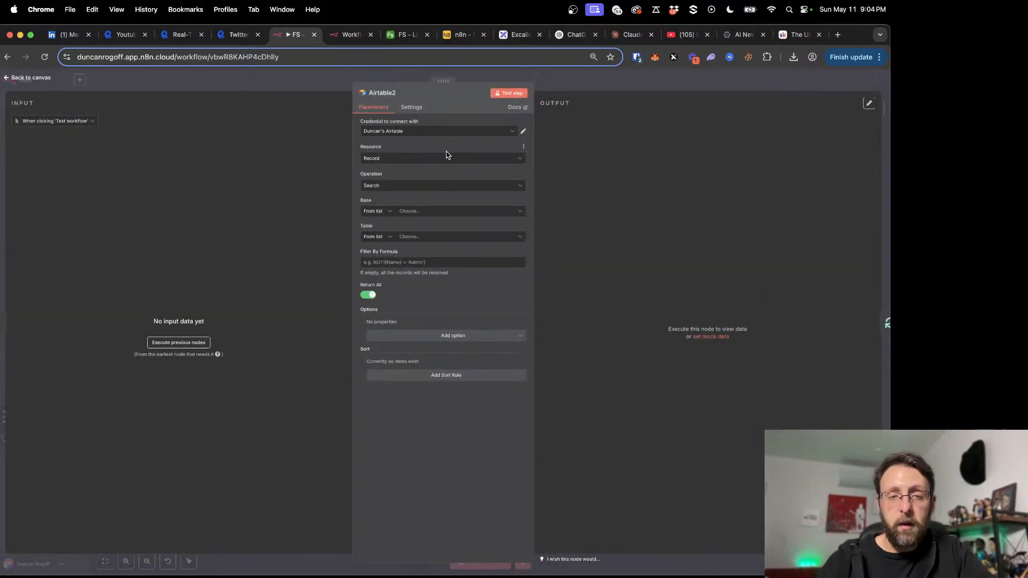
Step: Set the Airtable search node's base to FS - LinkedIn Build and its table to Channels
left_click(411, 213)
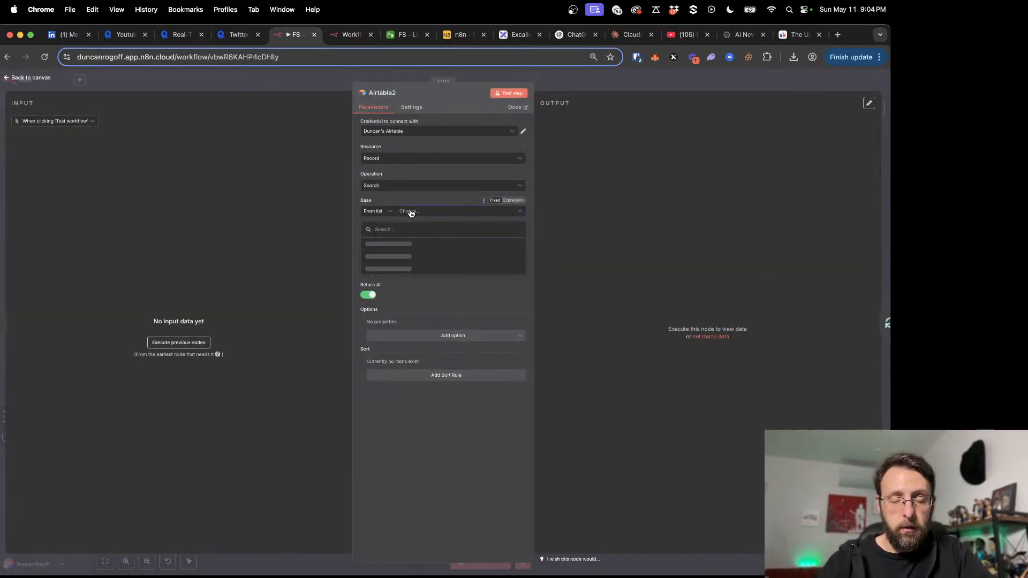
type("f")
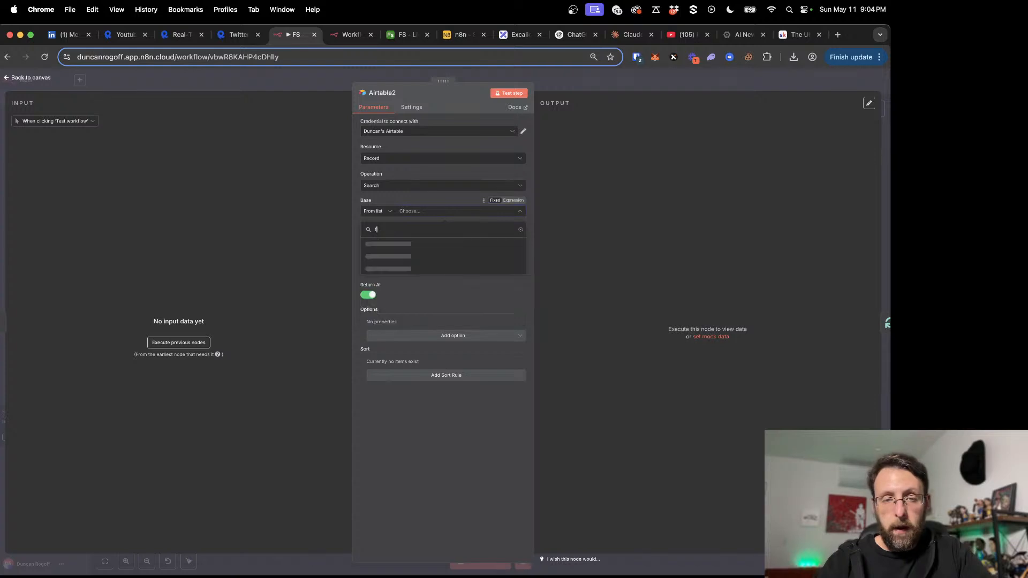
type("s")
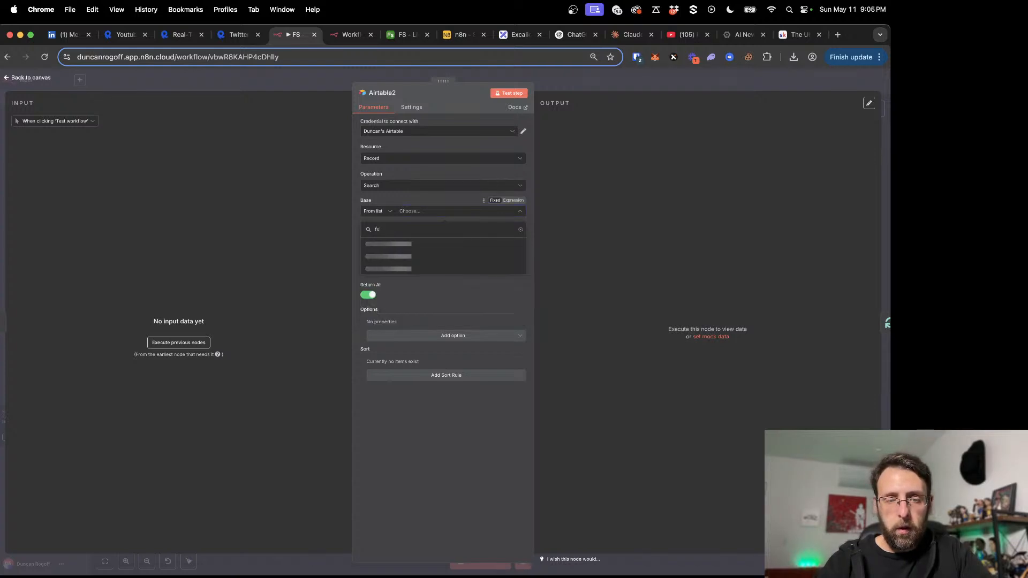
left_click(388, 245)
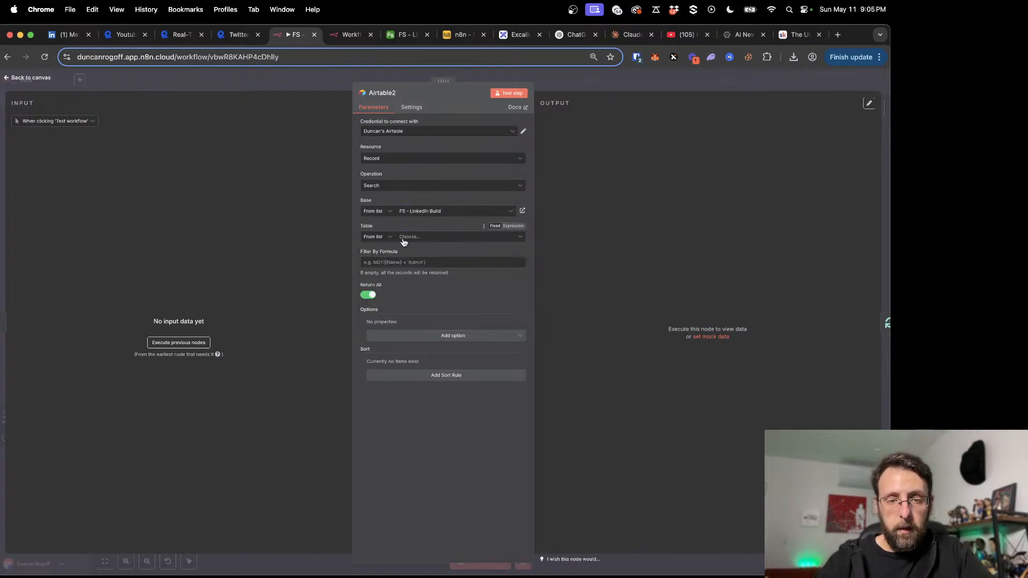
left_click(404, 238)
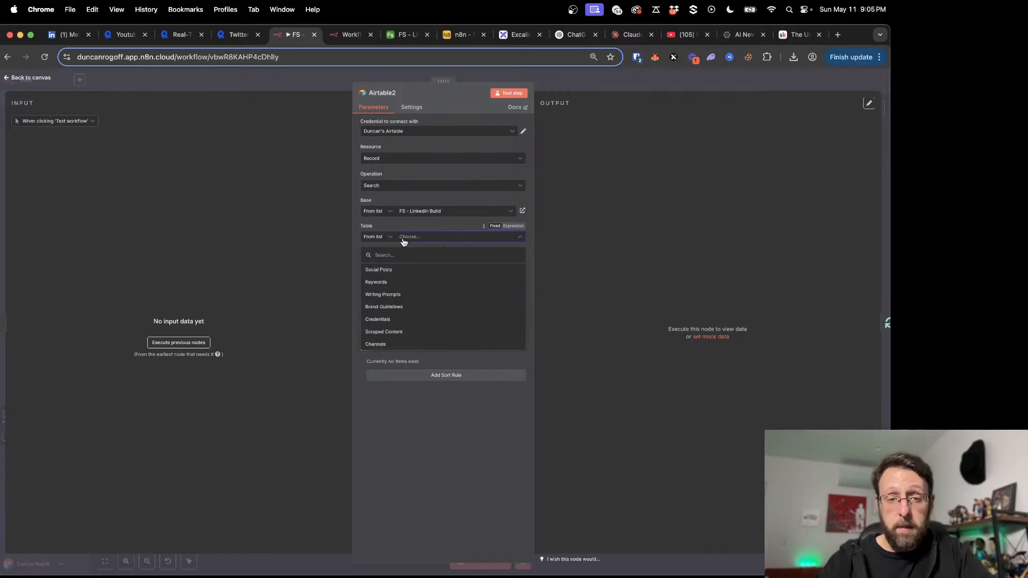
left_click(371, 344)
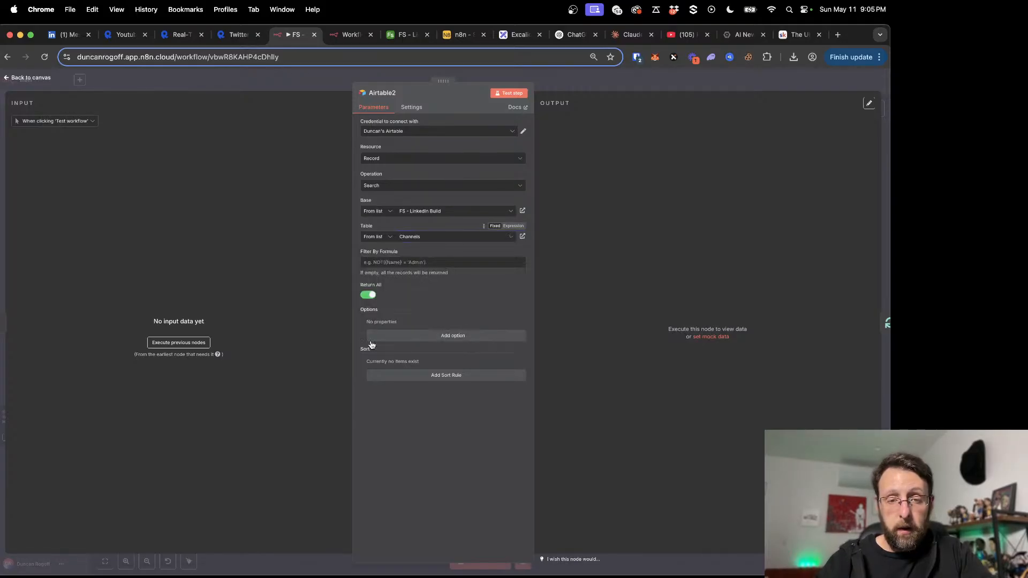
Step: Filter the Airtable search by the formula {Platform}="YouTube" and test the node
left_click(382, 261)
type("{Platf")
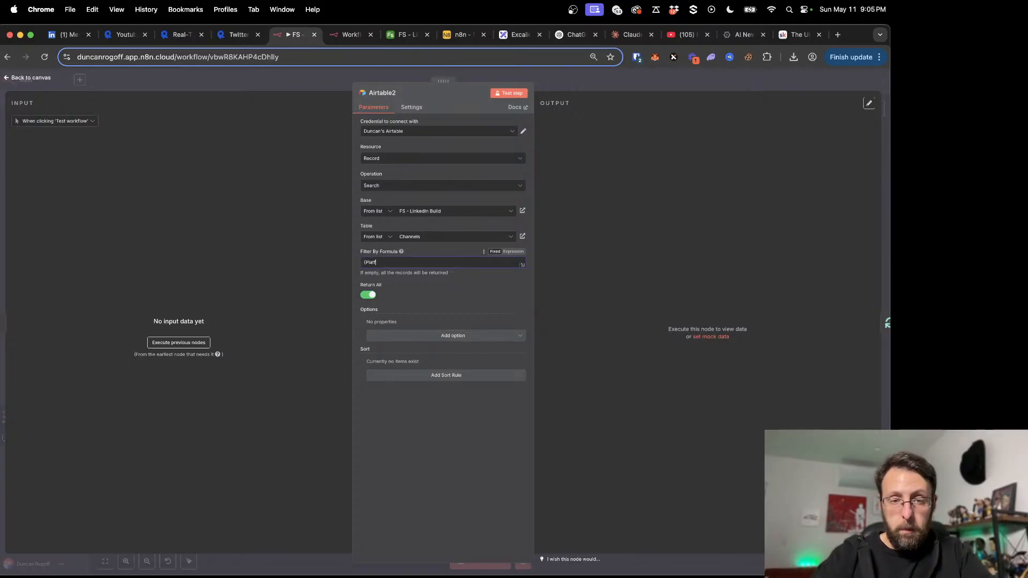
type("orm}=\"You")
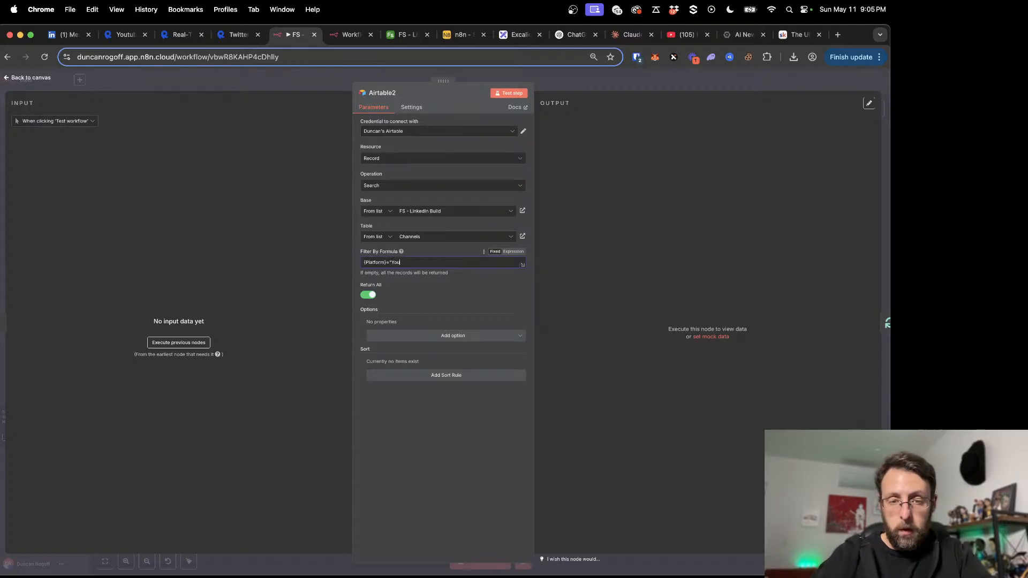
type("Tube\"")
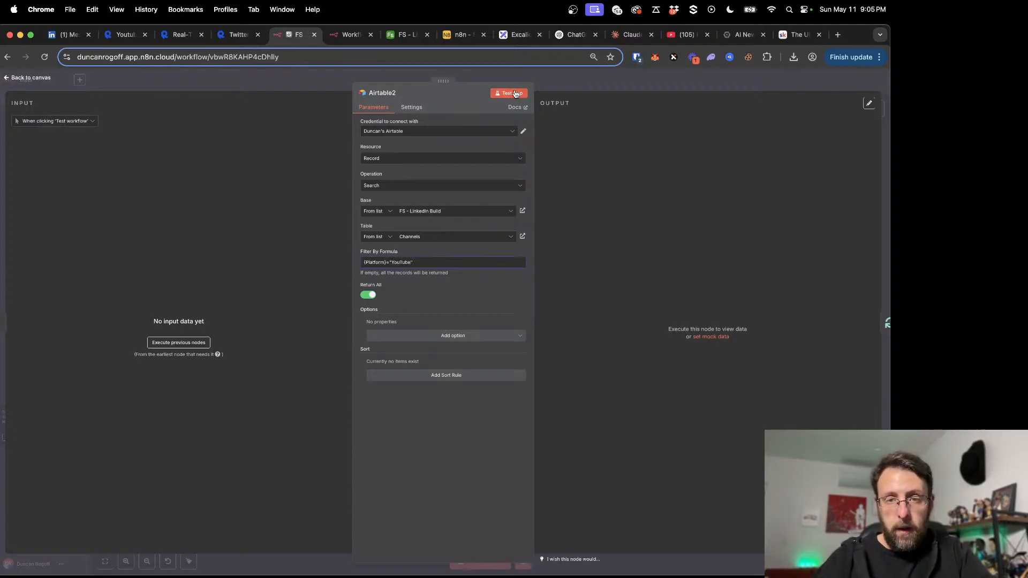
left_click(516, 94)
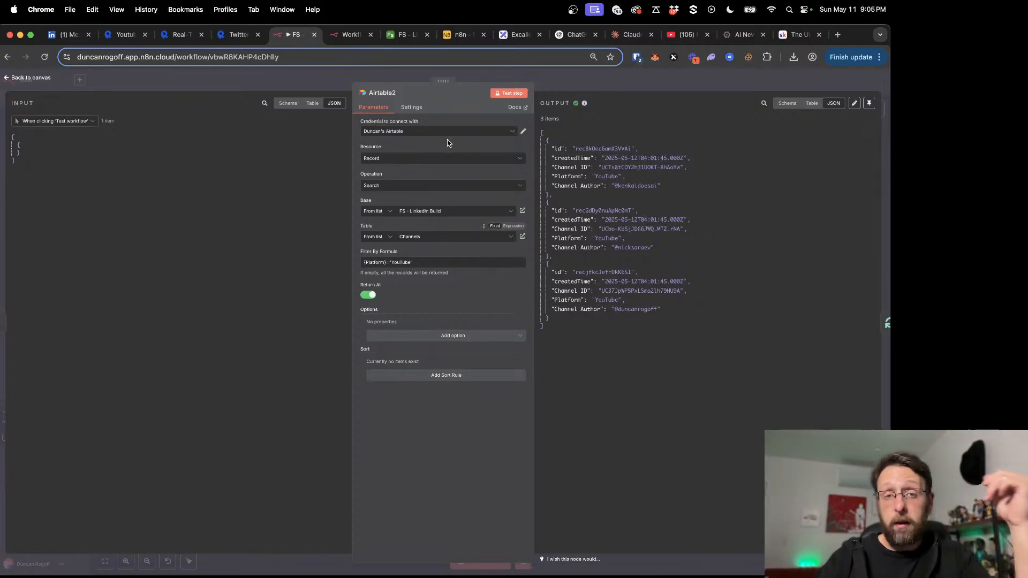
Step: Return to the canvas and move the manual trigger and new Airtable node together closer to Loop Over Items2
left_click(281, 79)
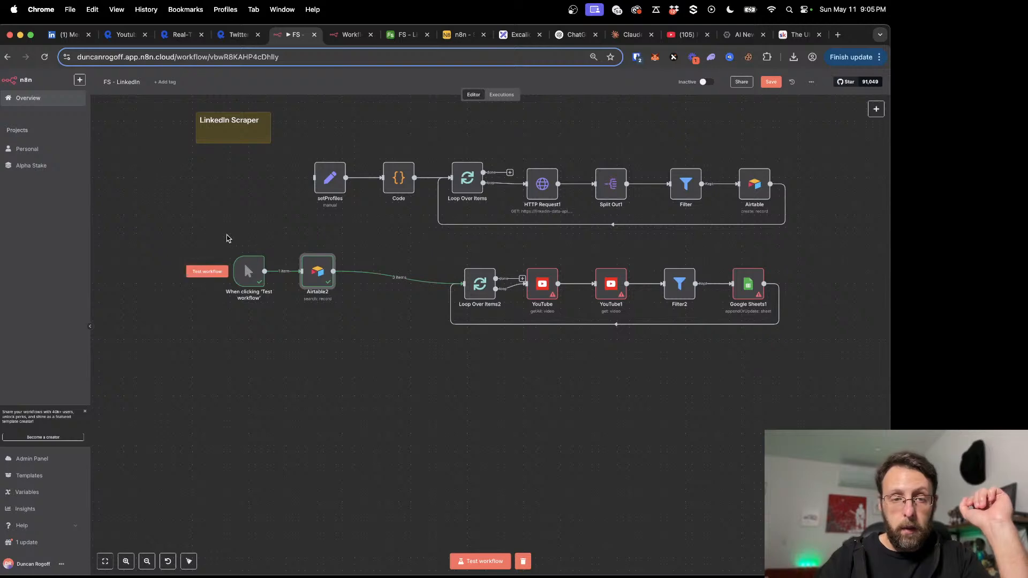
left_click_drag(226, 236, 366, 342)
left_click_drag(315, 277, 371, 284)
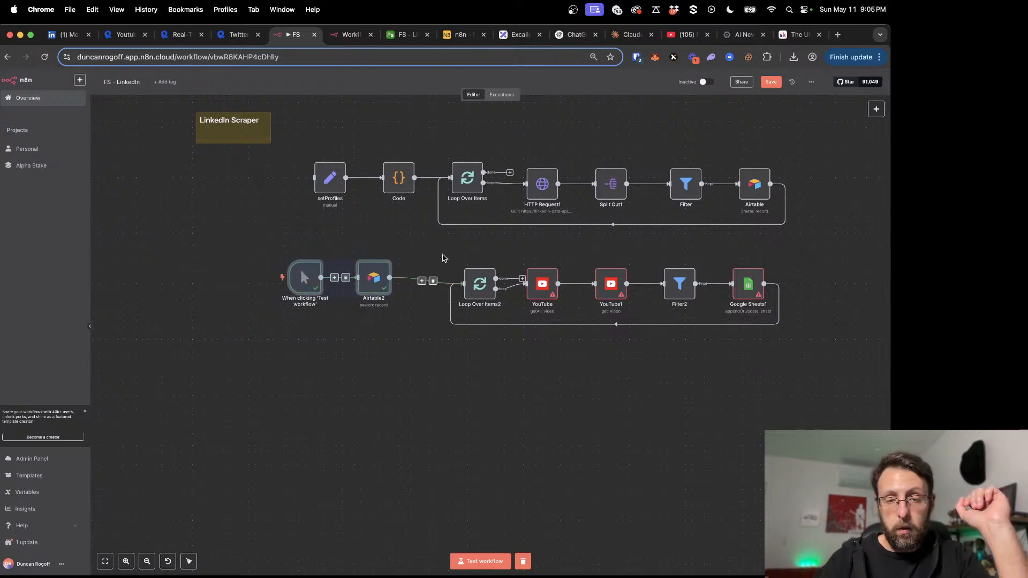
Step: Test the Loop Over Items2 node and inspect the output of its loop branch
double_click(480, 283)
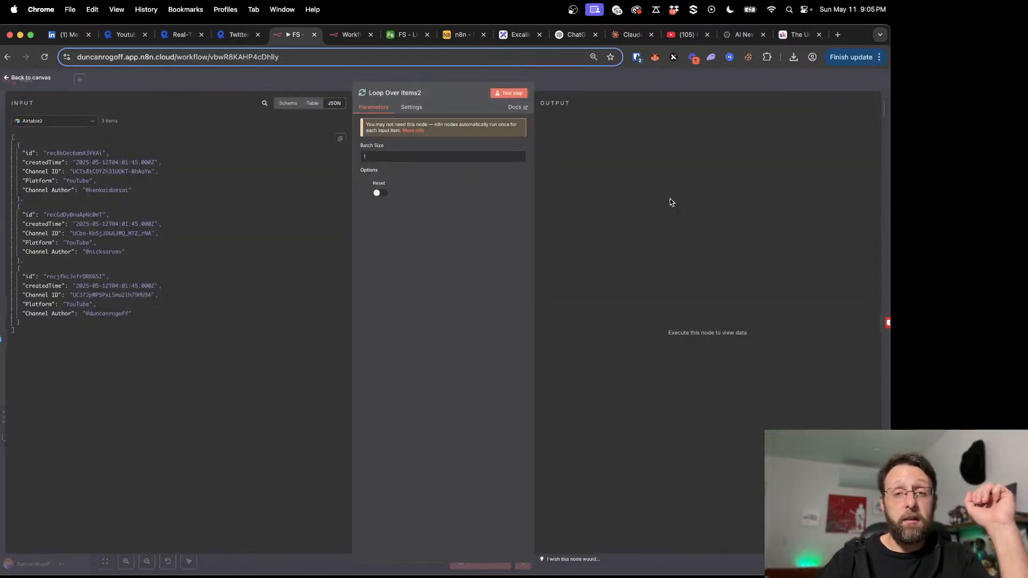
left_click(511, 95)
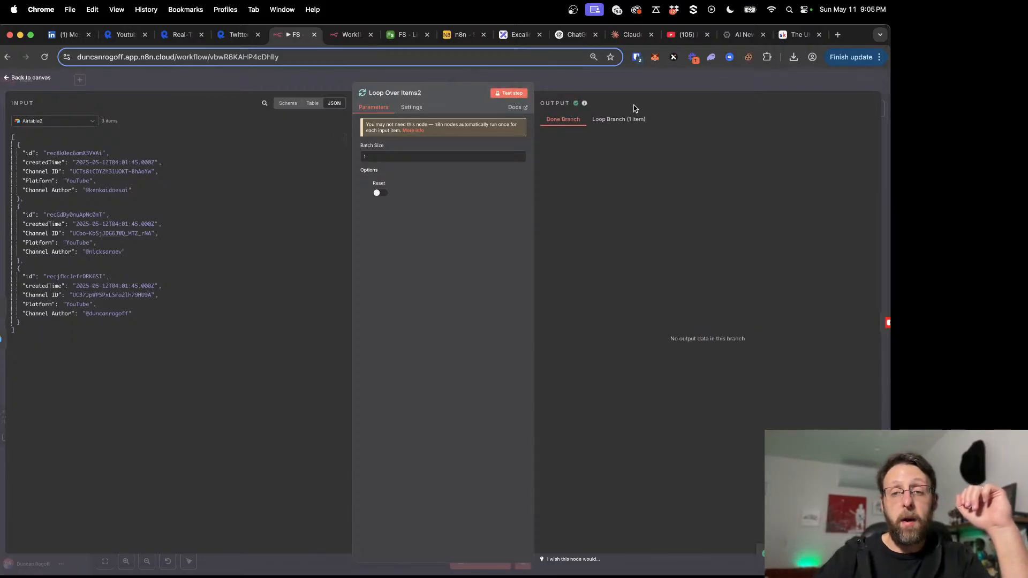
left_click(622, 120)
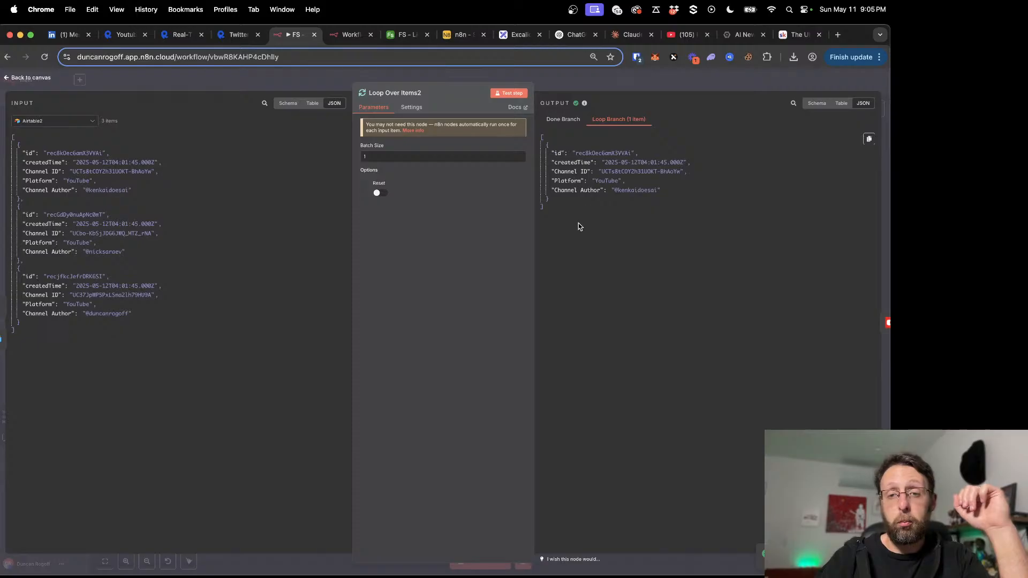
left_click_drag(579, 225, 541, 138)
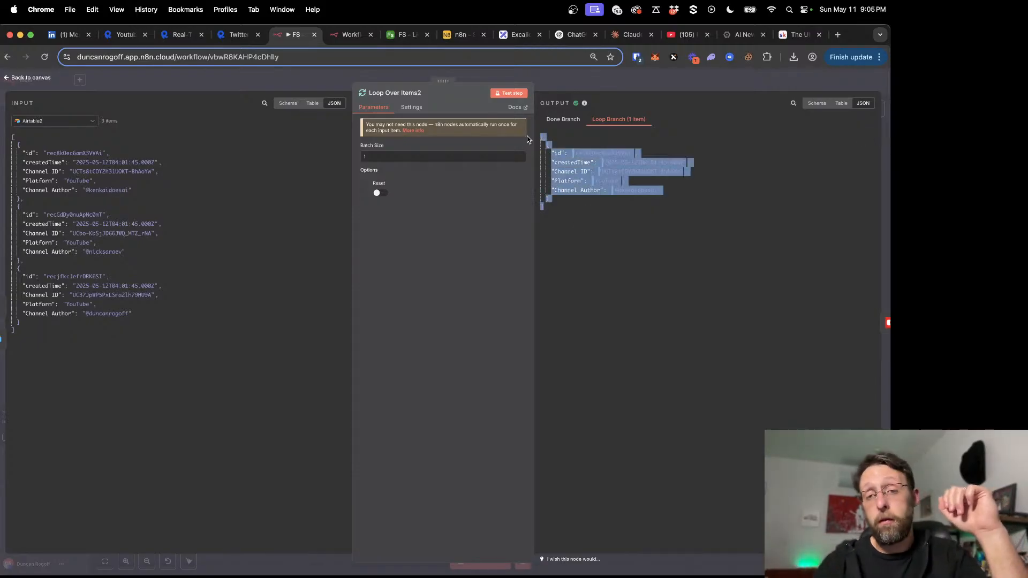
left_click(340, 74)
Step: Check the YouTube node that gets many videos for its available credentials, and return to the canvas
scroll(484, 298, "right", 2)
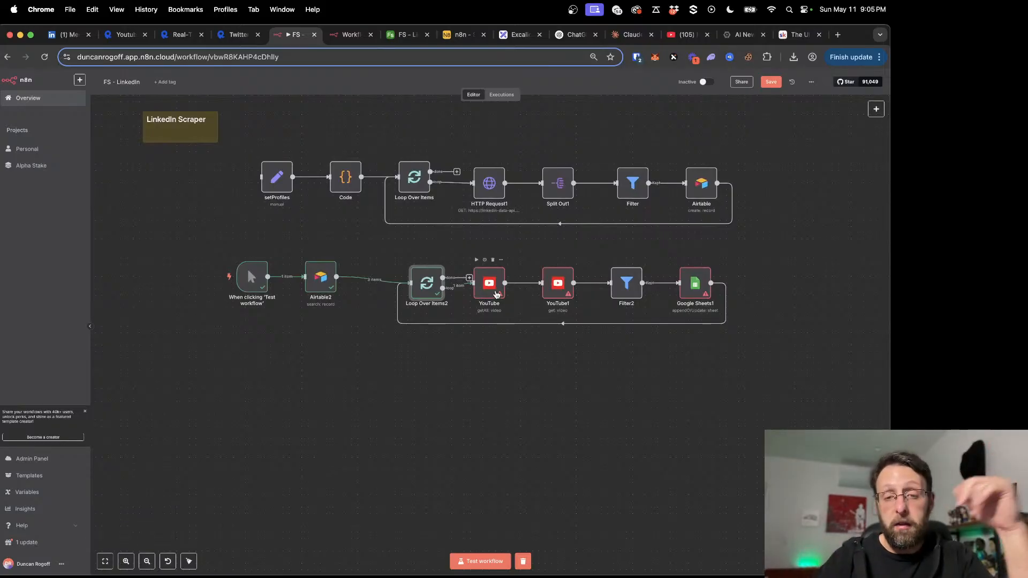
double_click(490, 290)
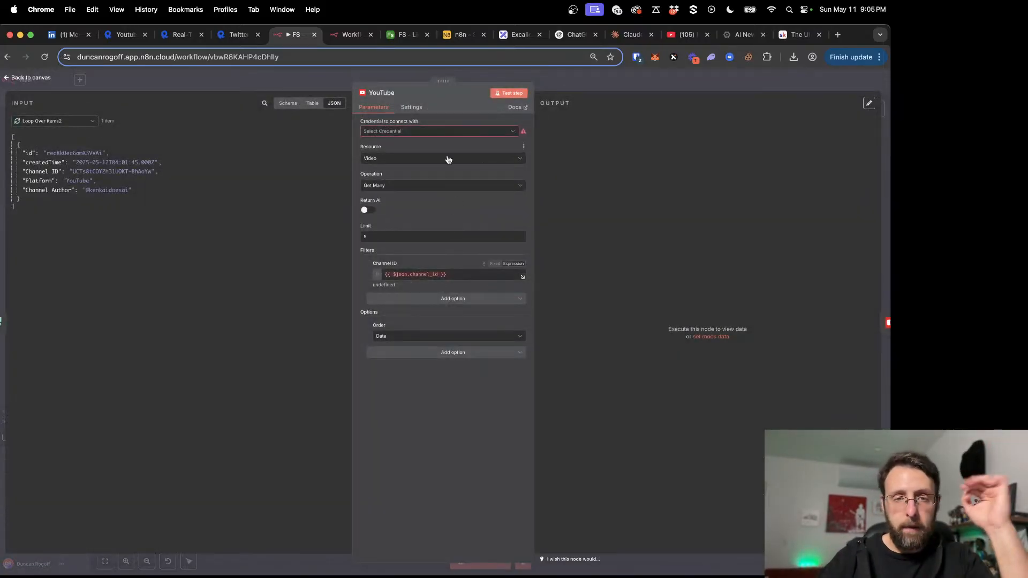
left_click(486, 132)
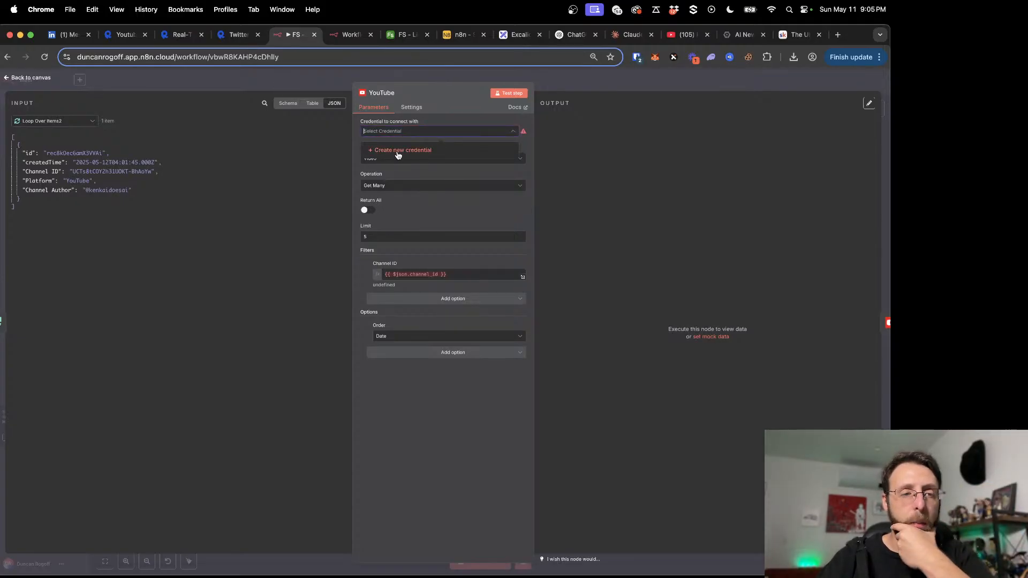
left_click(594, 76)
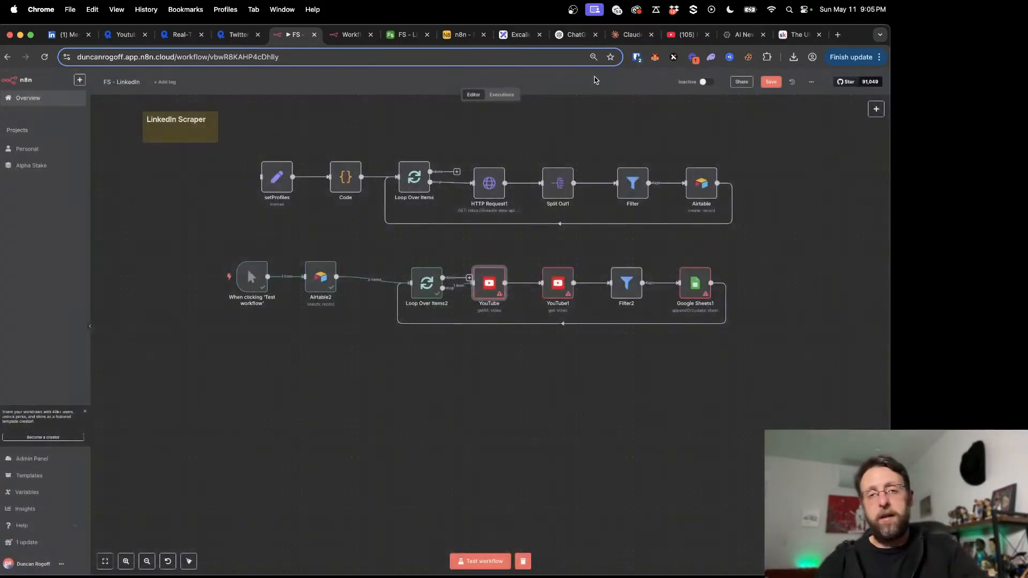
Step: Go to the Google Cloud console at console.cloud.google.com, keeping only one browser tab of it open
key("super+r")
key("super+t")
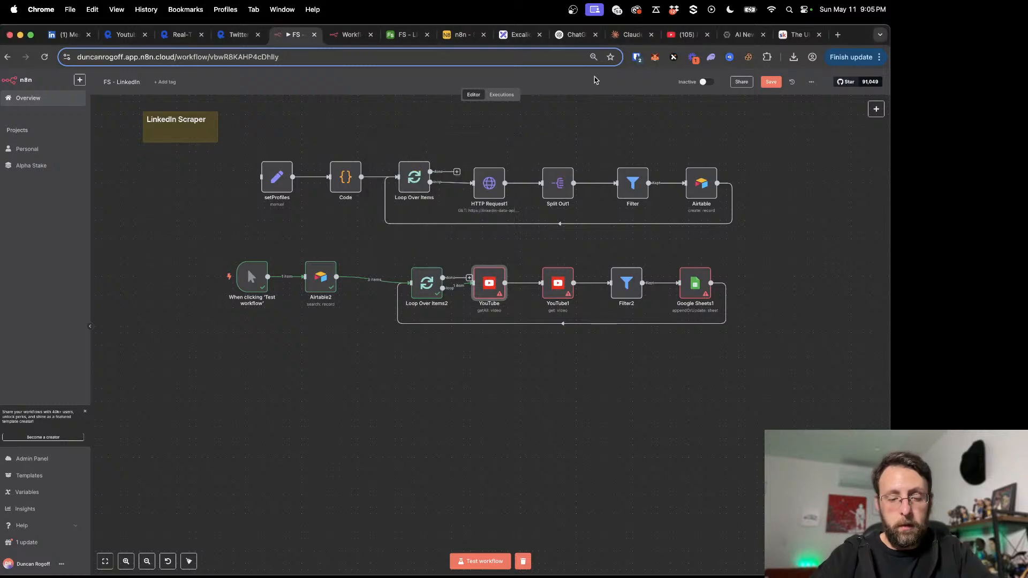
type("console.cloud.google.com")
key("Return")
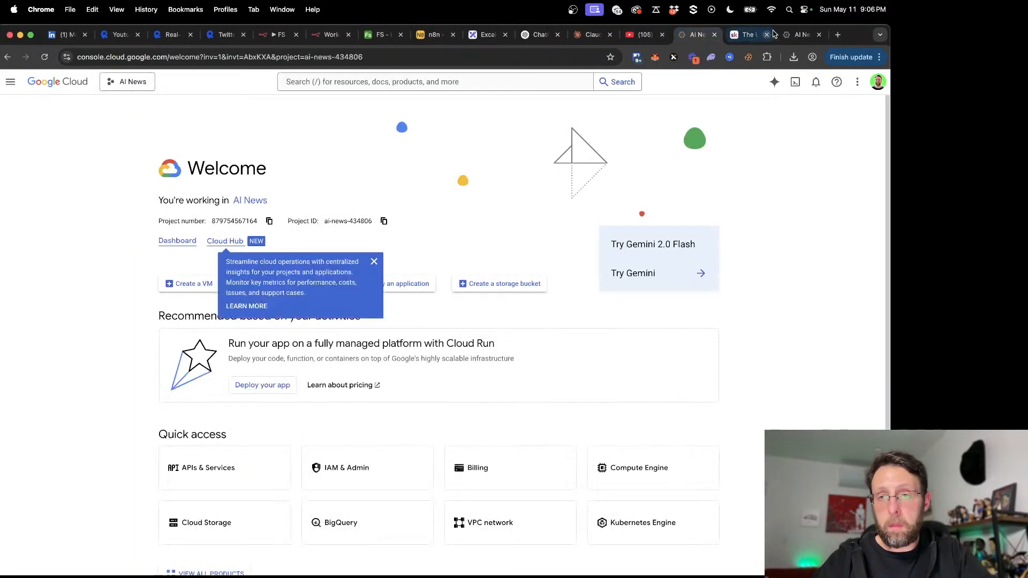
key("super+w")
left_click(724, 38)
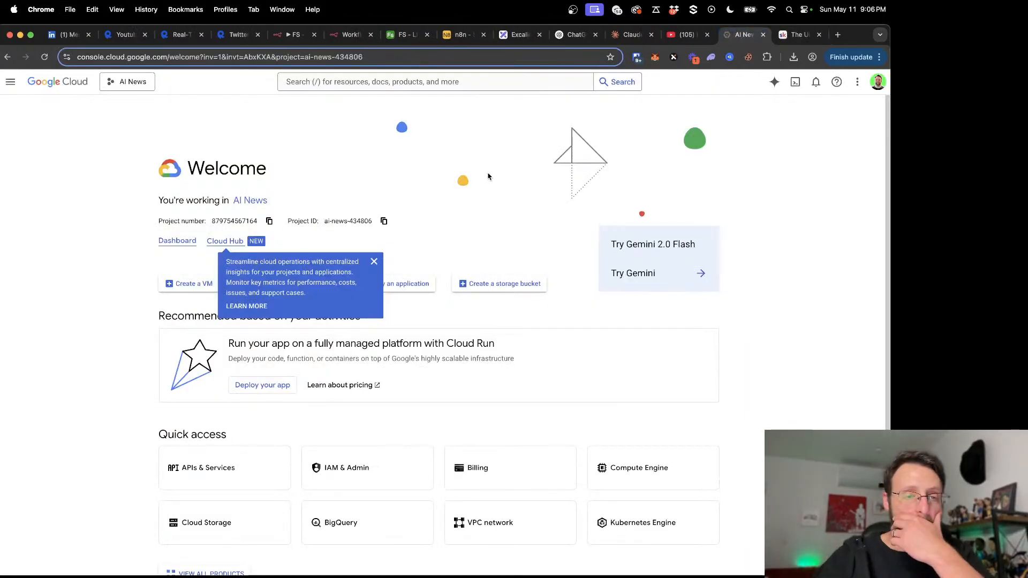
Step: Select AI News as the working Google Cloud project
left_click(251, 201)
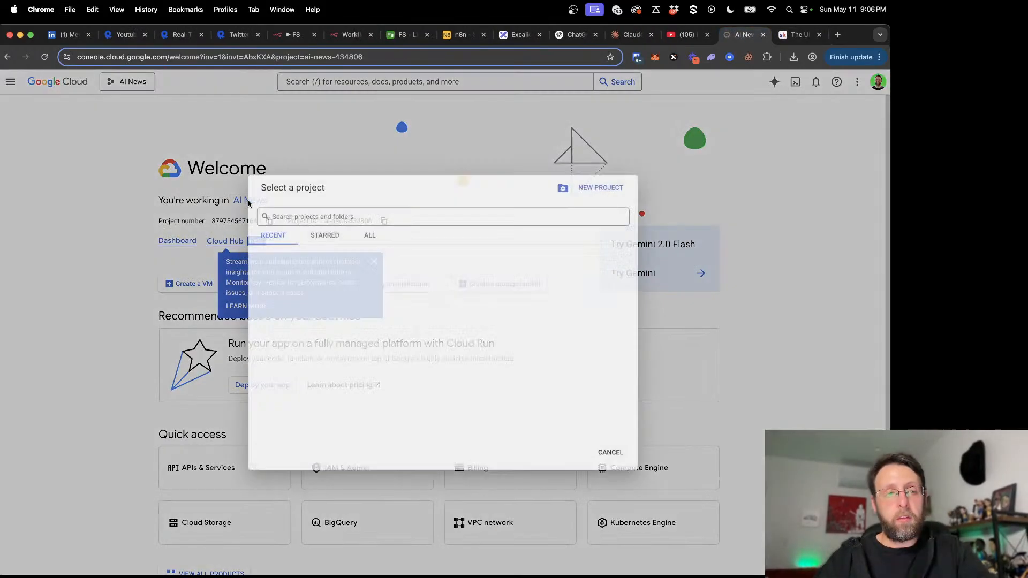
left_click(306, 268)
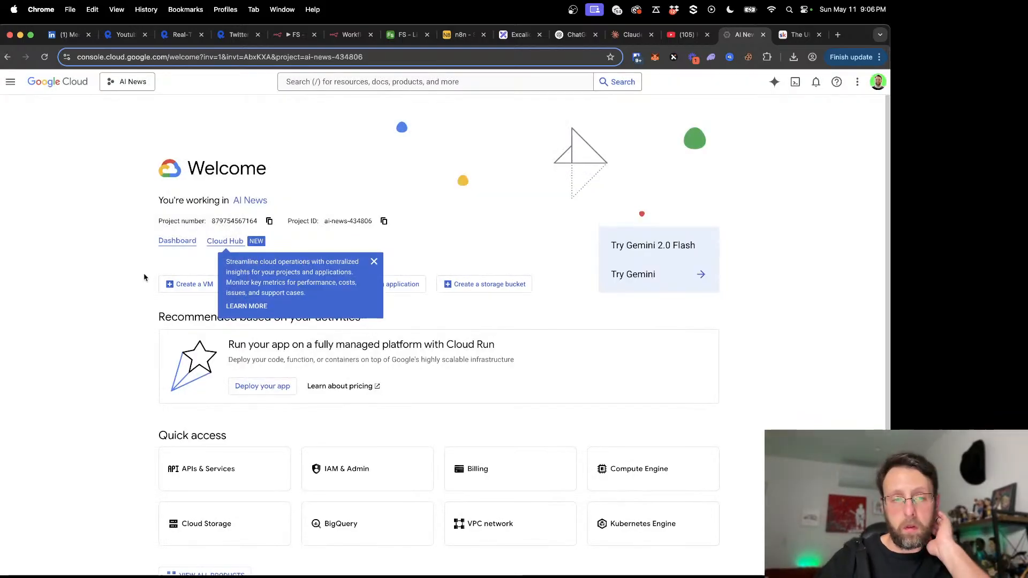
left_click(134, 82)
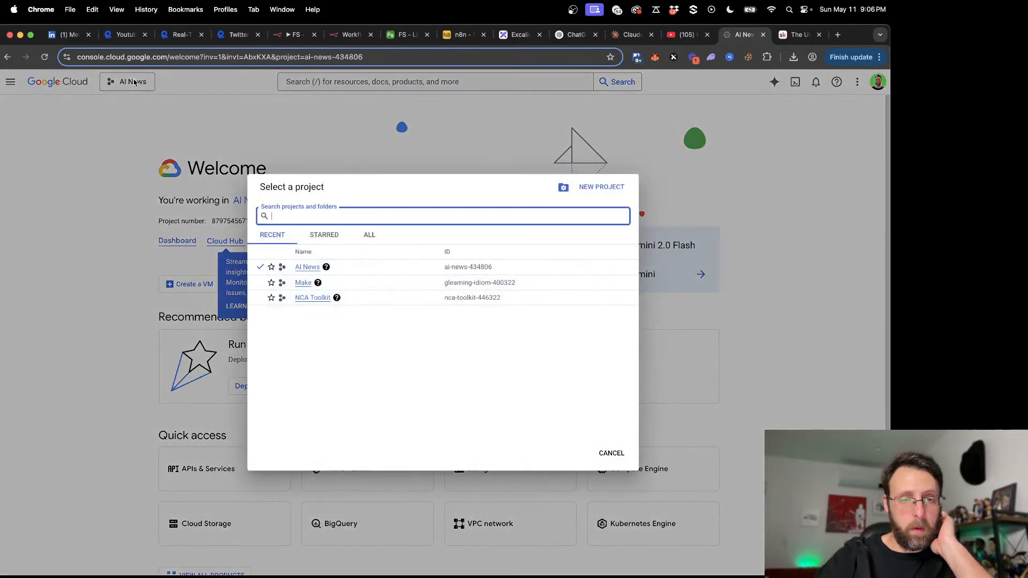
left_click(305, 267)
Step: Open the project's OAuth consent screen settings and review the overview and audience pages
left_click(10, 81)
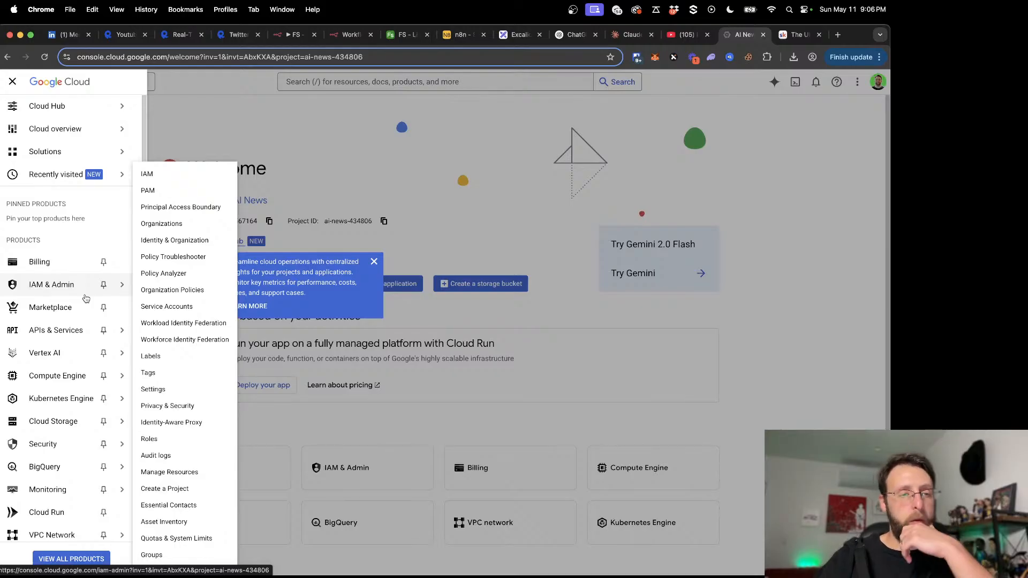
mouse_move(54, 332)
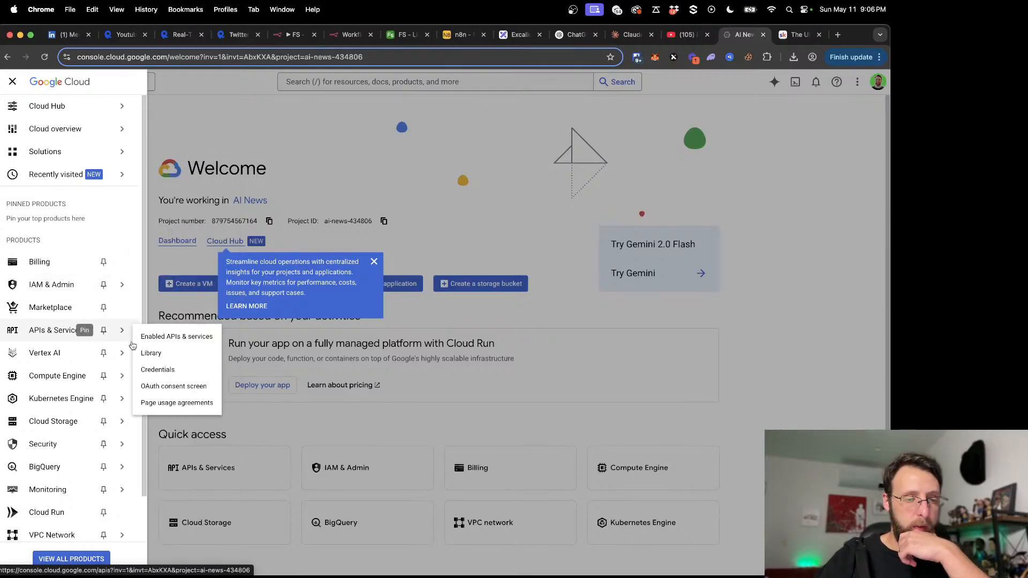
left_click(168, 387)
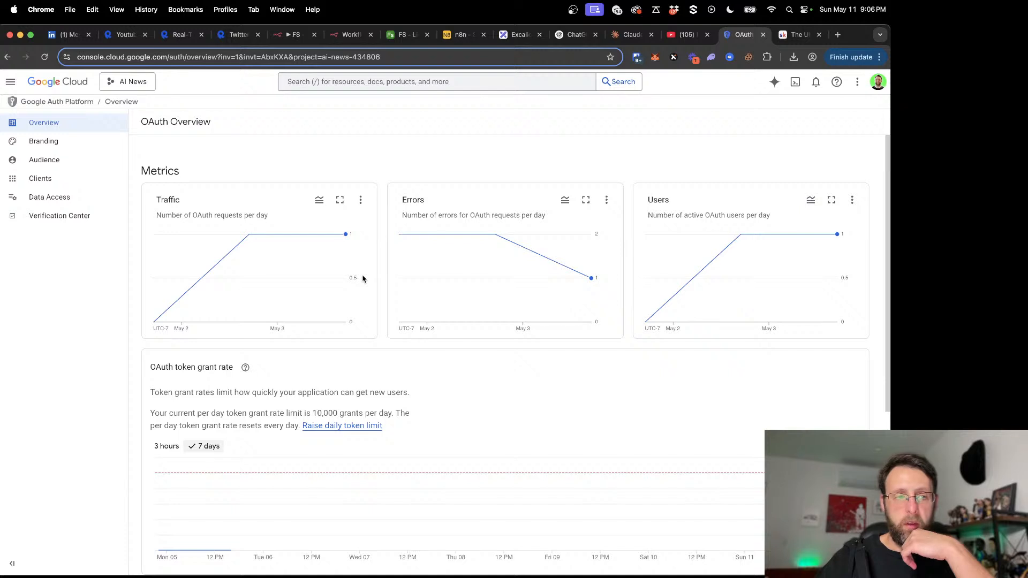
scroll(362, 278, "down", 5)
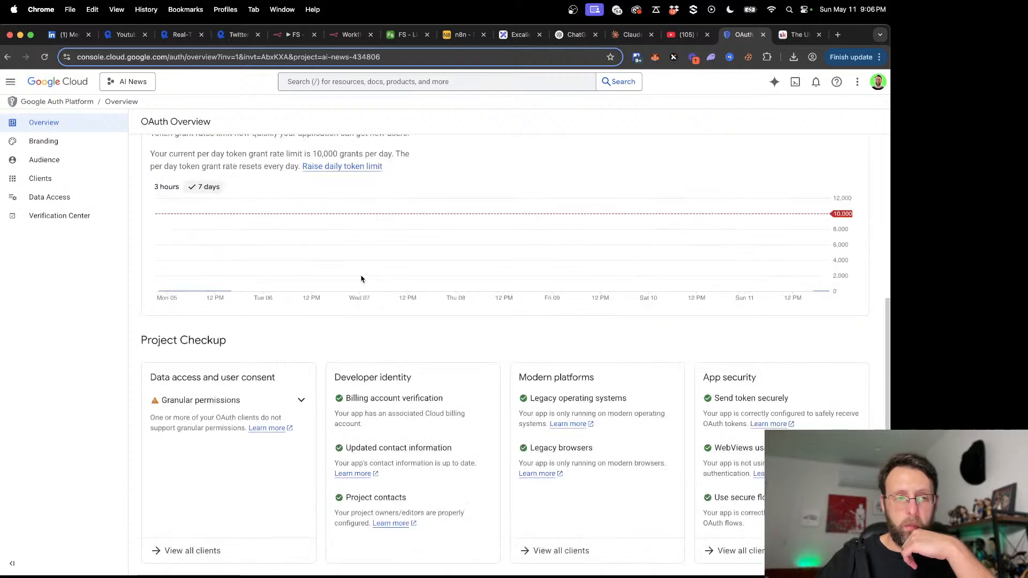
left_click(45, 161)
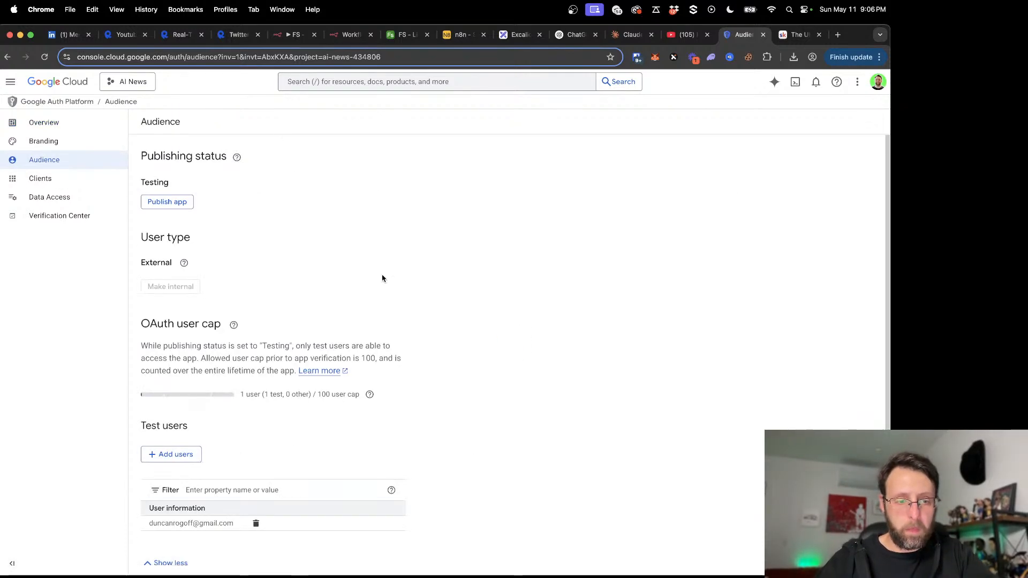
Step: Open the existing N8N web application client among the OAuth clients and copy its client ID
left_click(41, 182)
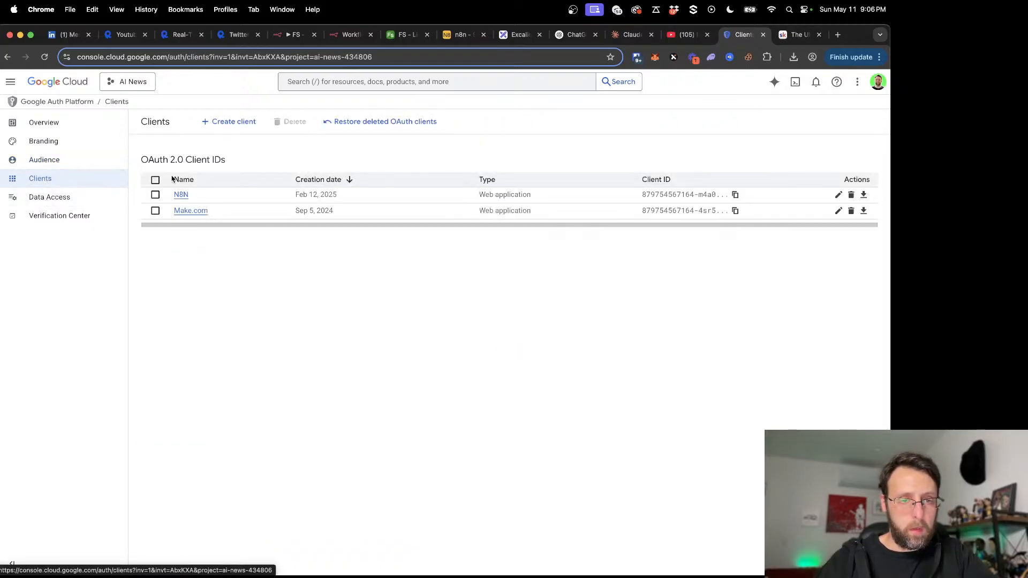
left_click(181, 195)
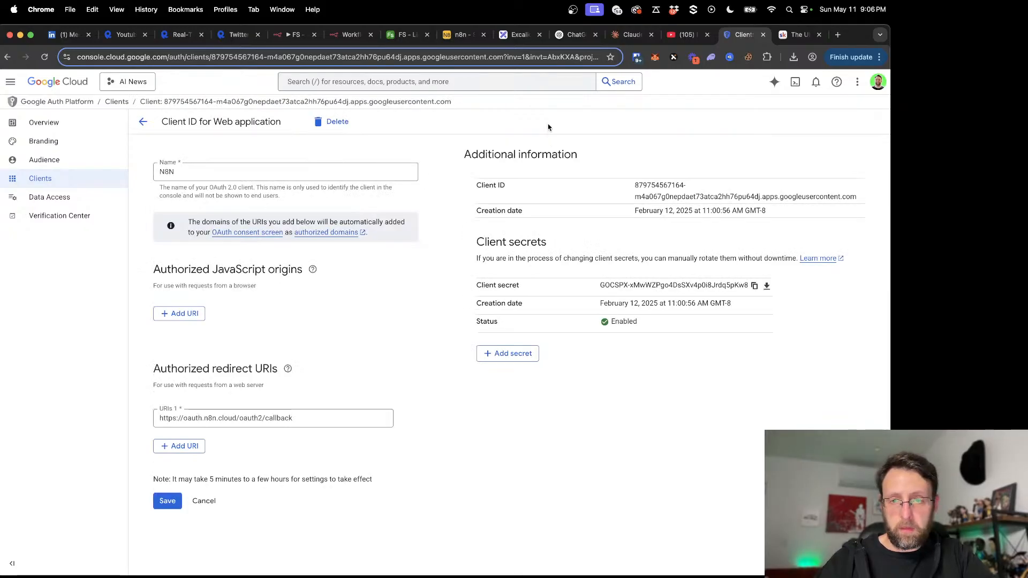
left_click_drag(859, 200, 663, 176)
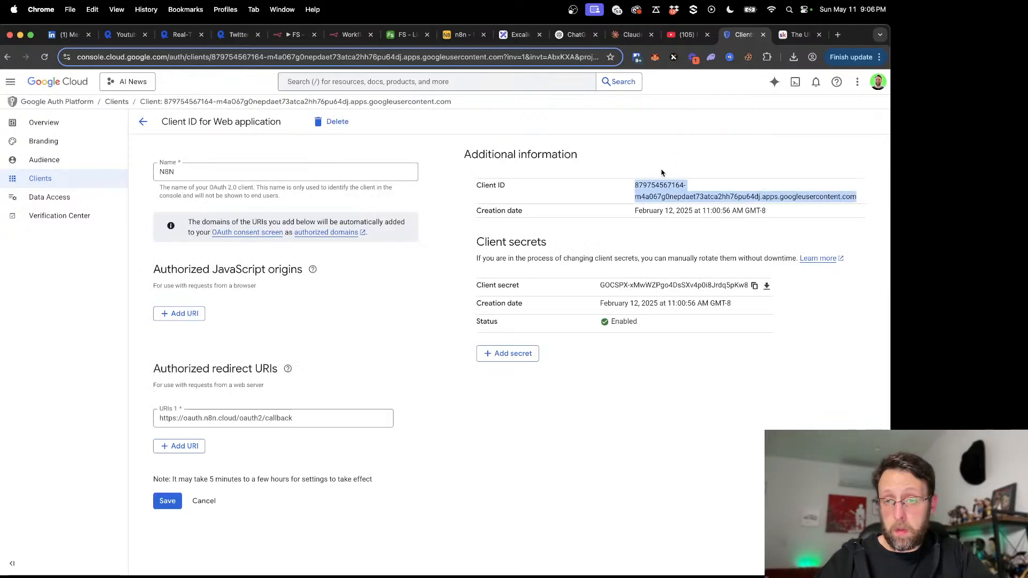
Step: In the n8n workflow, create a new credential for the YouTube get-many-videos node and paste in the client ID
left_click(280, 37)
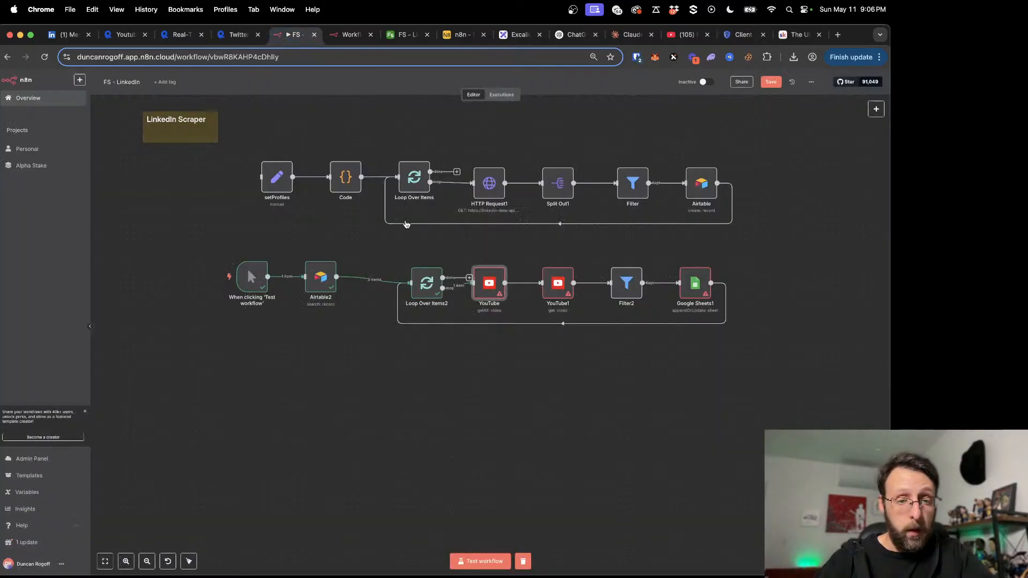
double_click(484, 286)
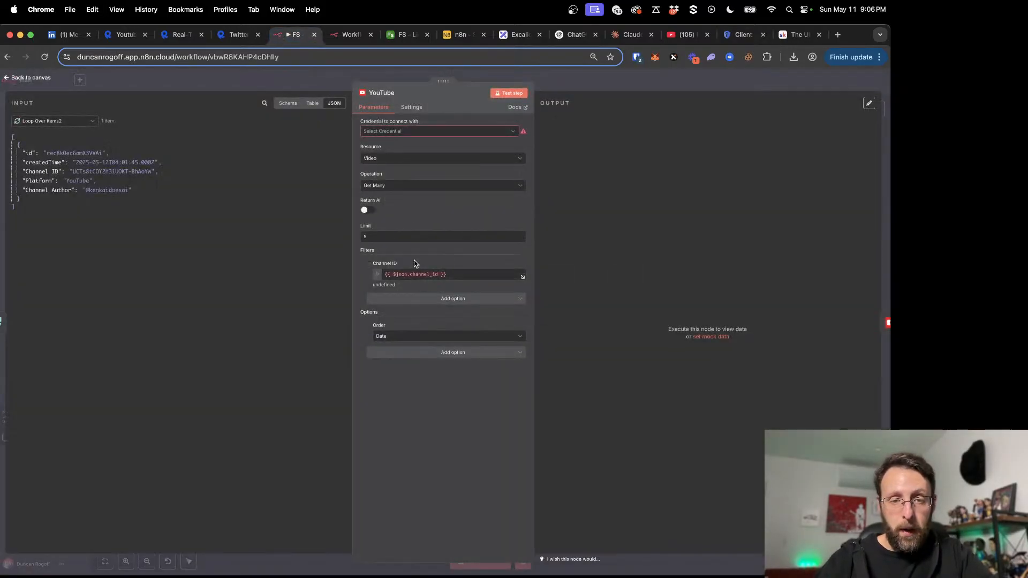
left_click(404, 134)
left_click(402, 152)
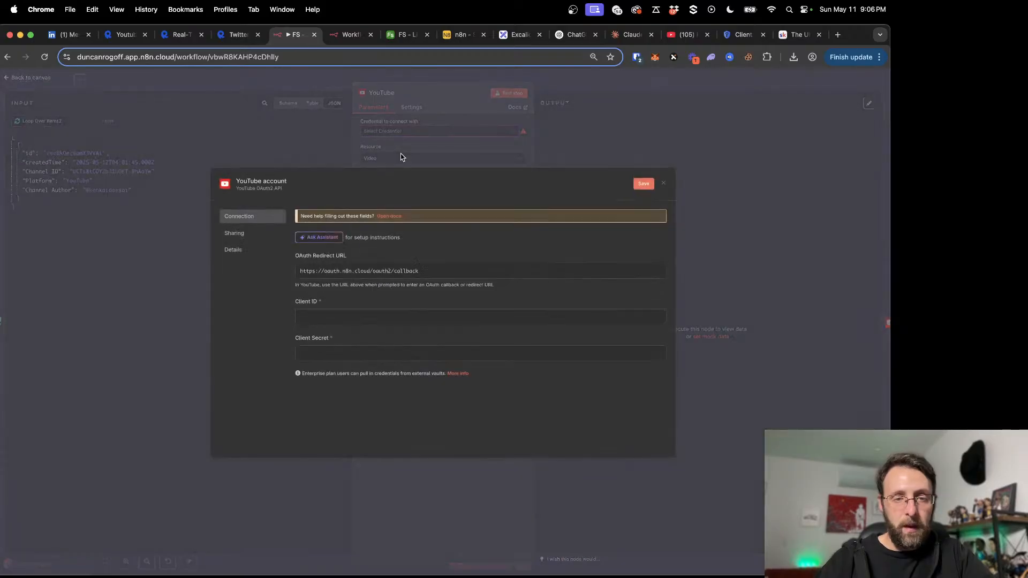
left_click(349, 317)
key("super+v")
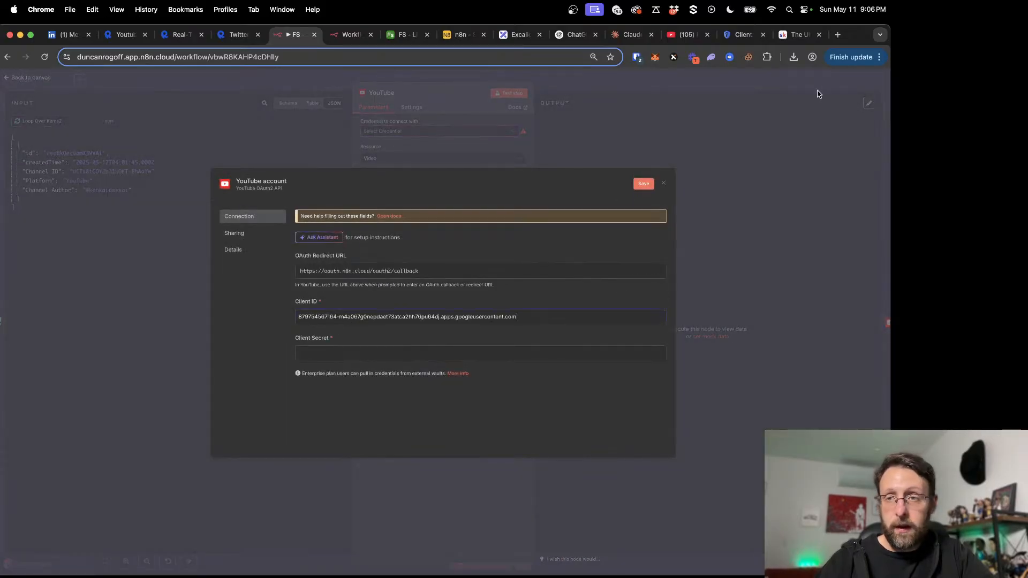
Step: Copy the N8N client's secret from Google Cloud and paste it into the YouTube credential's Client Secret field in n8n
left_click(744, 34)
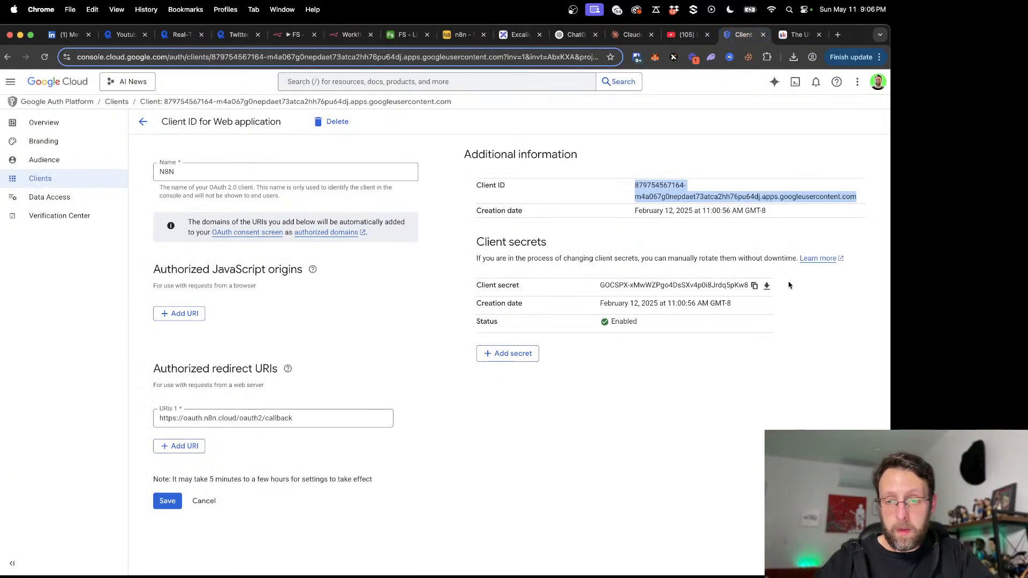
left_click(754, 285)
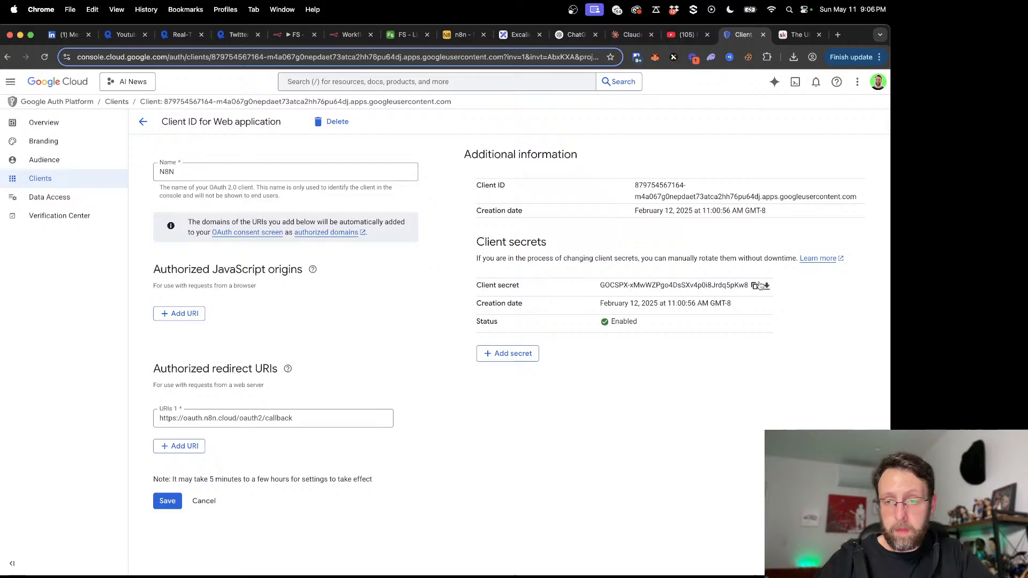
left_click(293, 34)
left_click(377, 356)
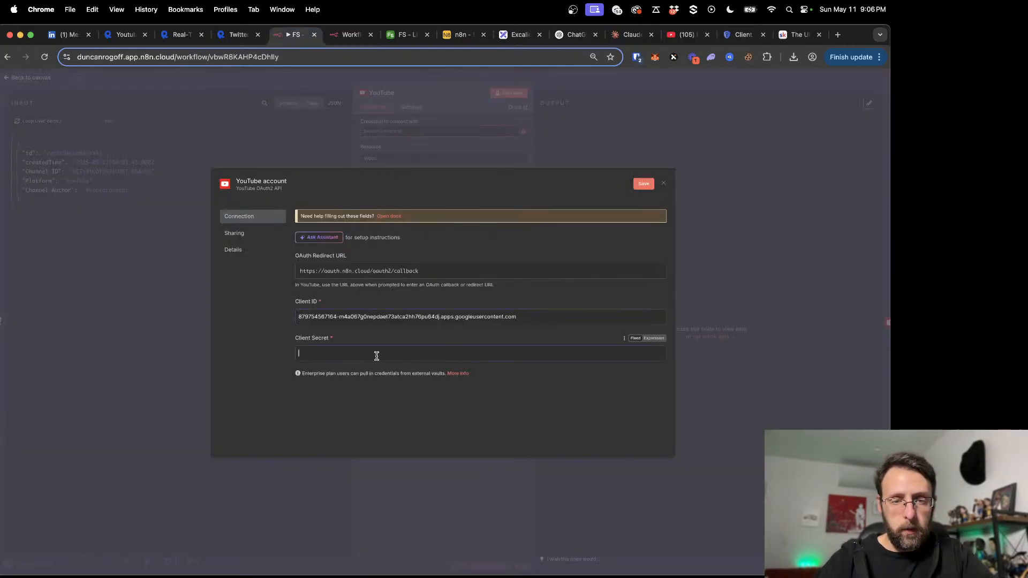
key("super+v")
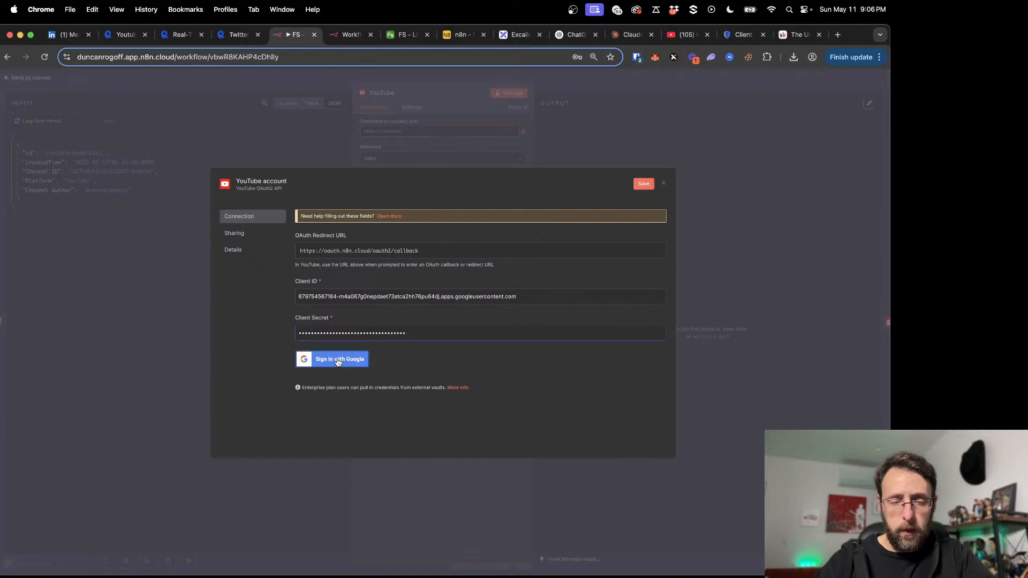
Step: Connect the YouTube credential by signing in with the Gmail account and granting n8n.cloud all requested permissions, and close the credential
left_click(338, 362)
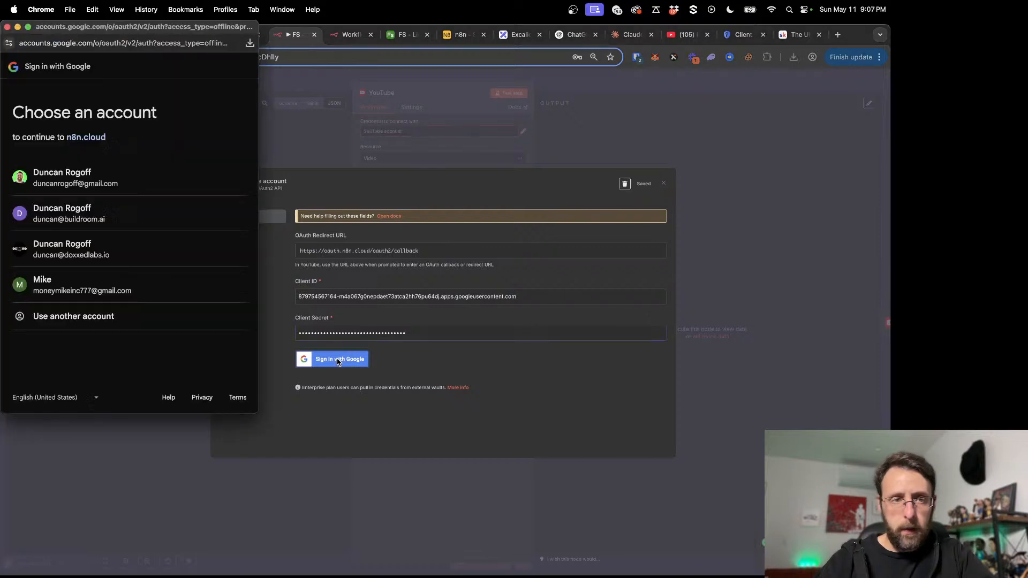
left_click(76, 174)
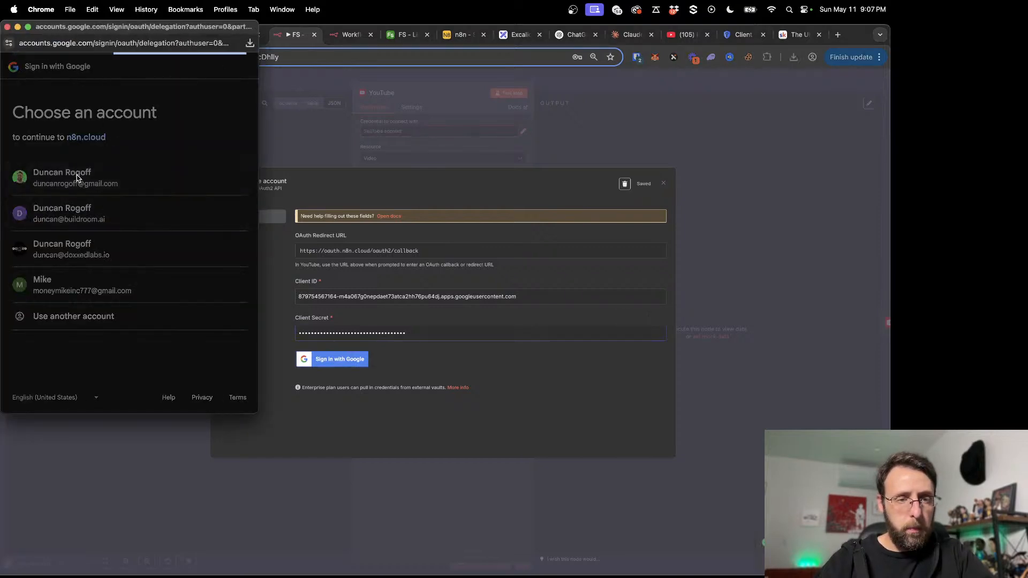
left_click(62, 198)
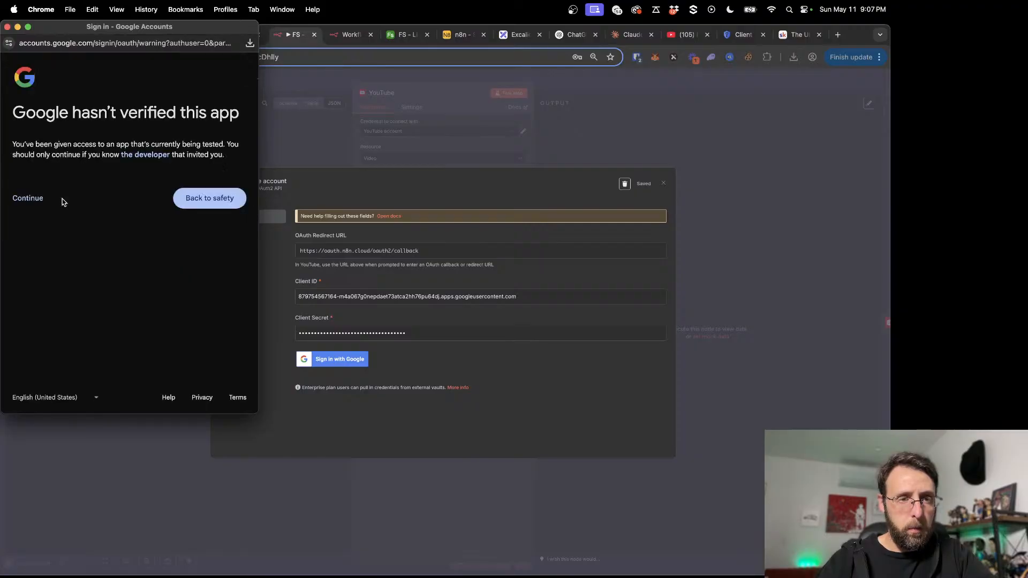
left_click(35, 199)
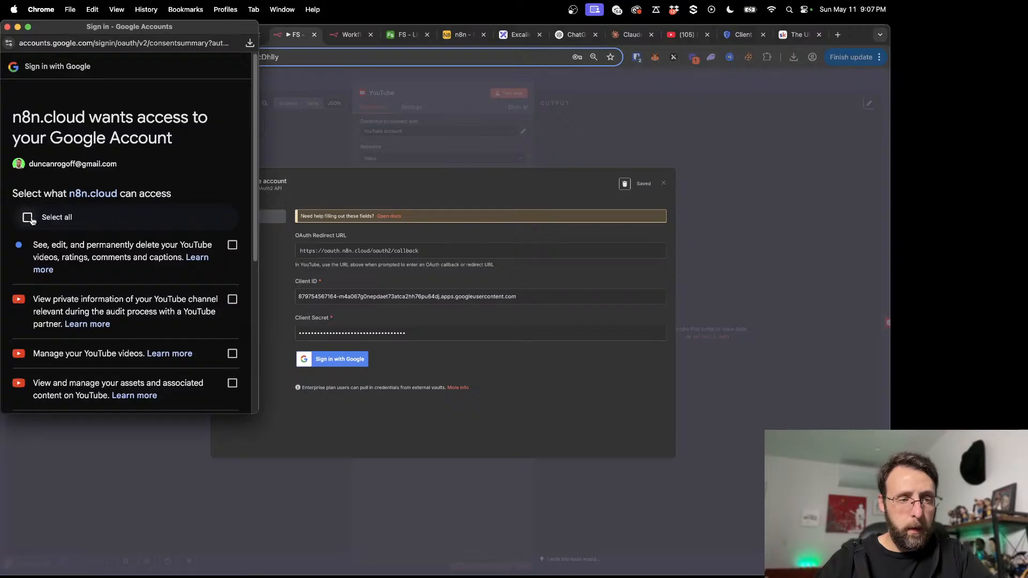
left_click(28, 216)
scroll(168, 313, "down", 5)
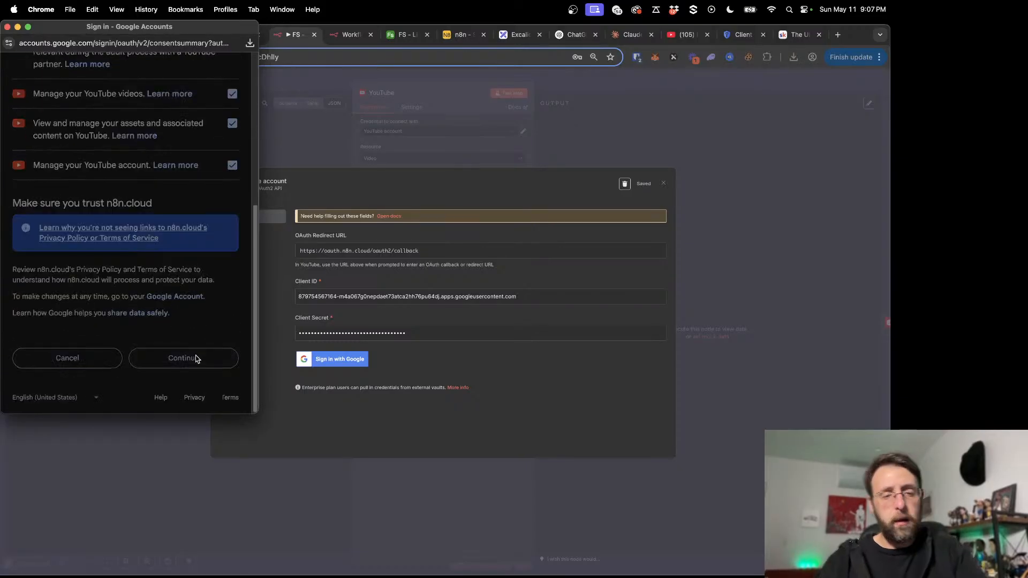
left_click(196, 358)
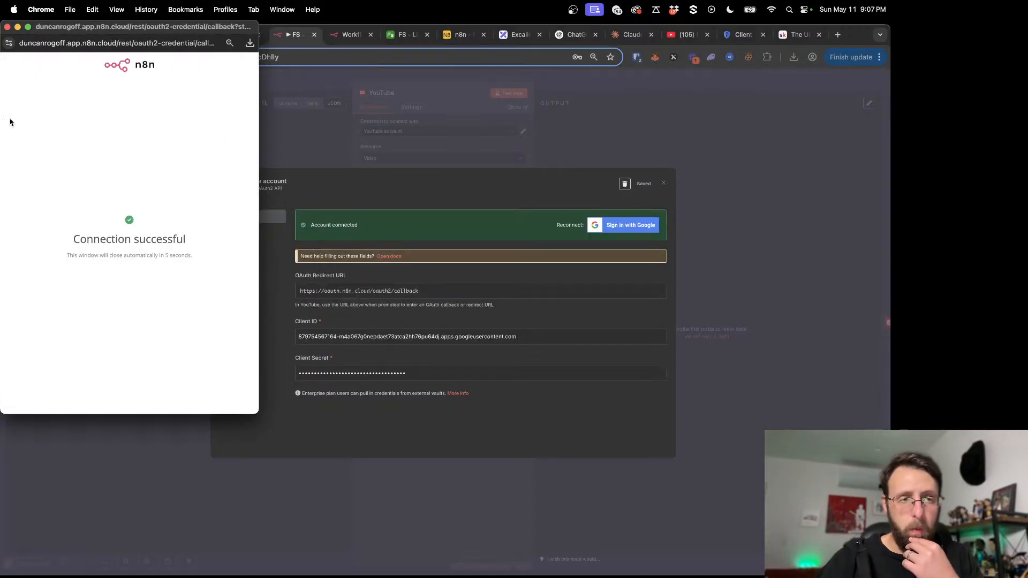
left_click(6, 27)
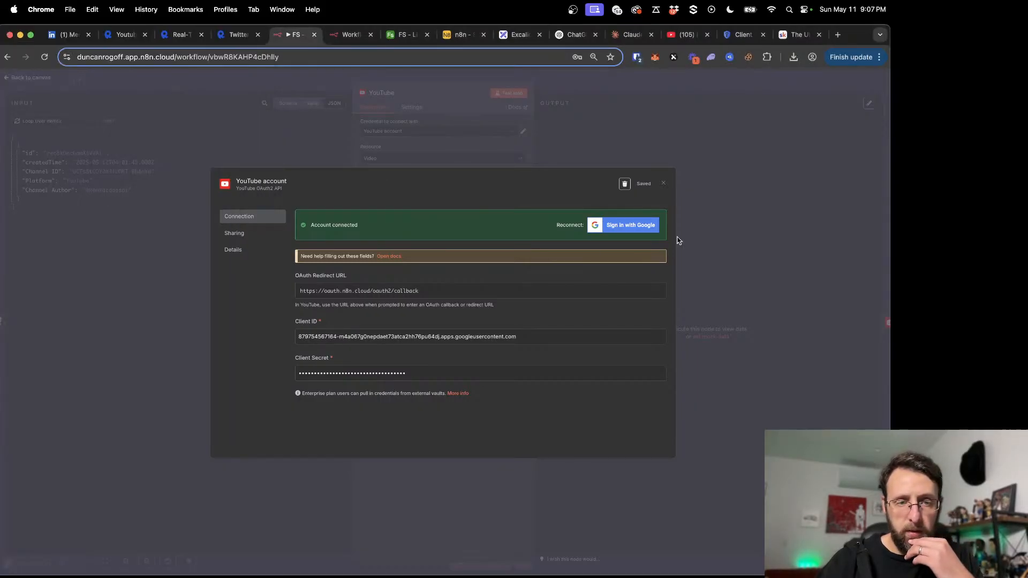
left_click(664, 186)
Step: Check the YouTube node's credential choices and review the YouTube account credential's connection and sharing settings
left_click(523, 131)
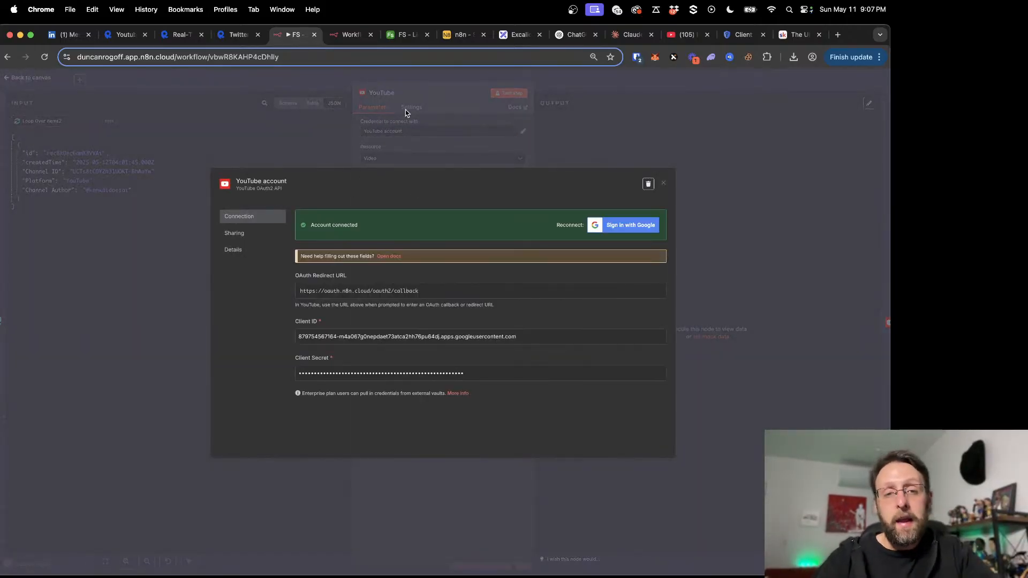
left_click(439, 131)
left_click(439, 132)
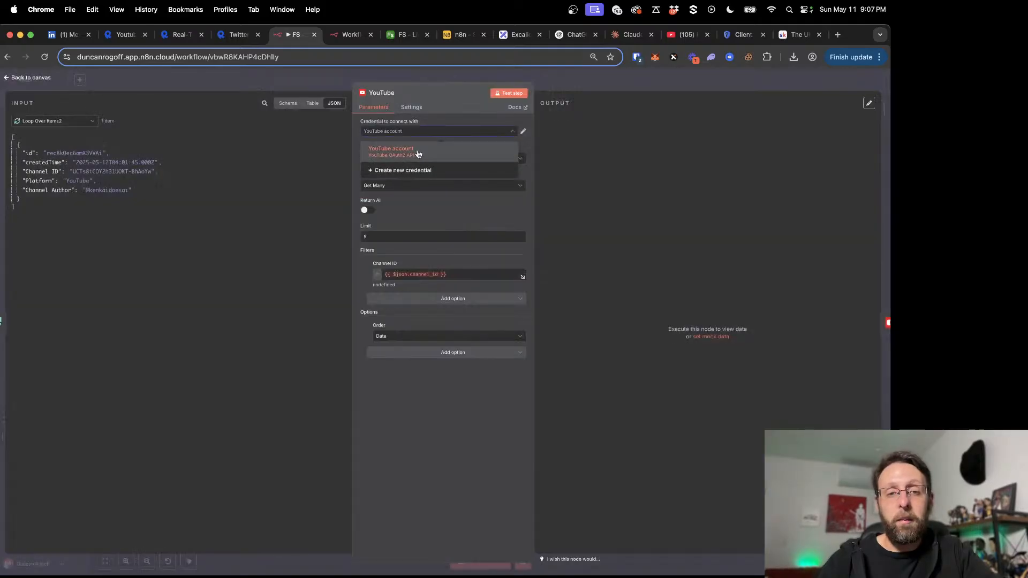
left_click(458, 116)
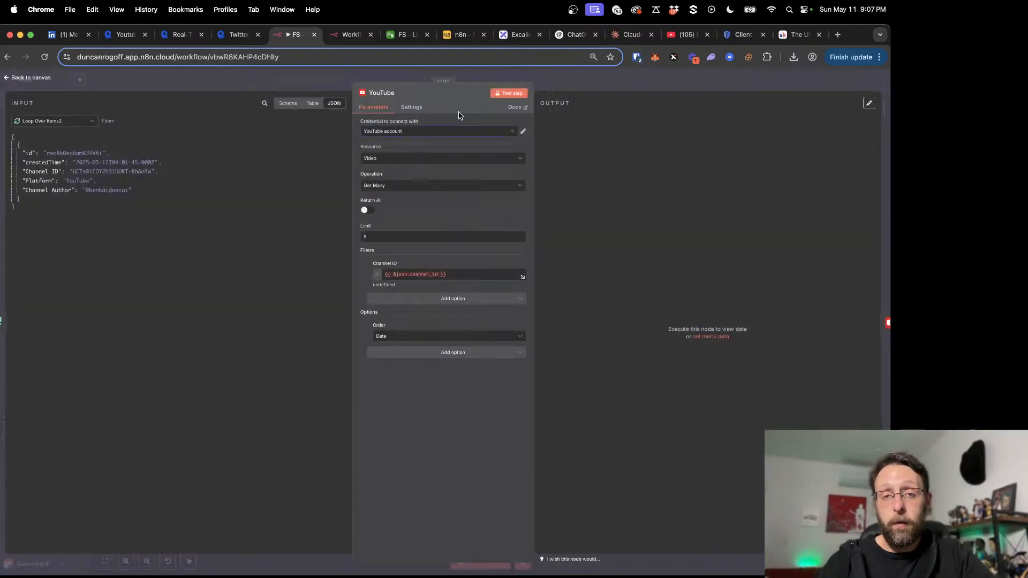
left_click(522, 133)
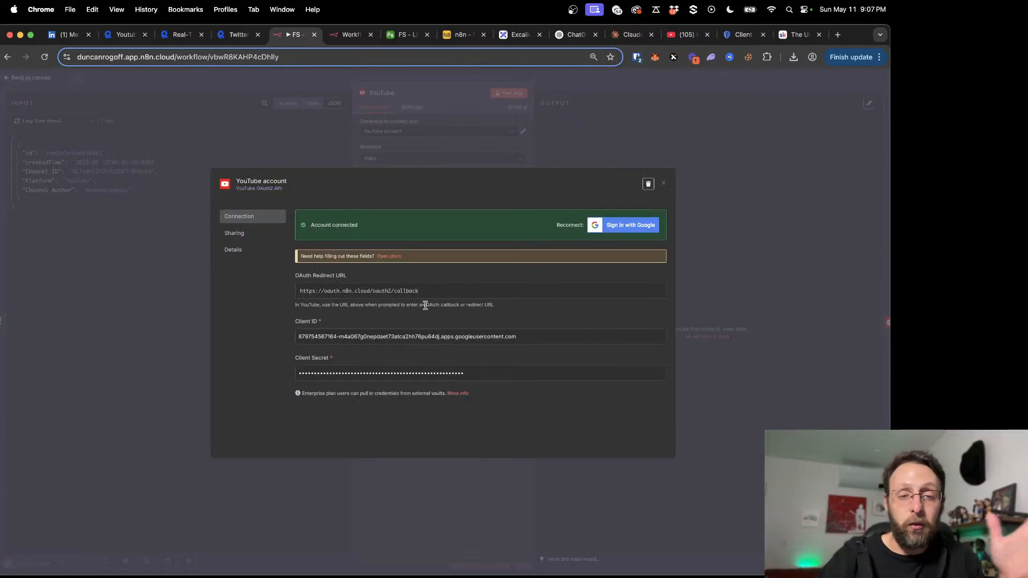
left_click(239, 233)
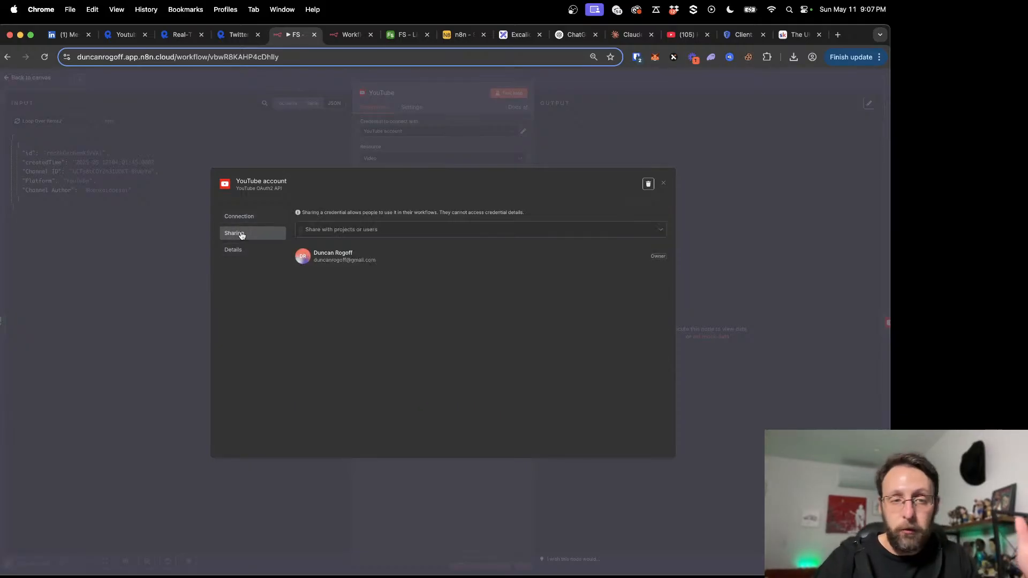
left_click(234, 224)
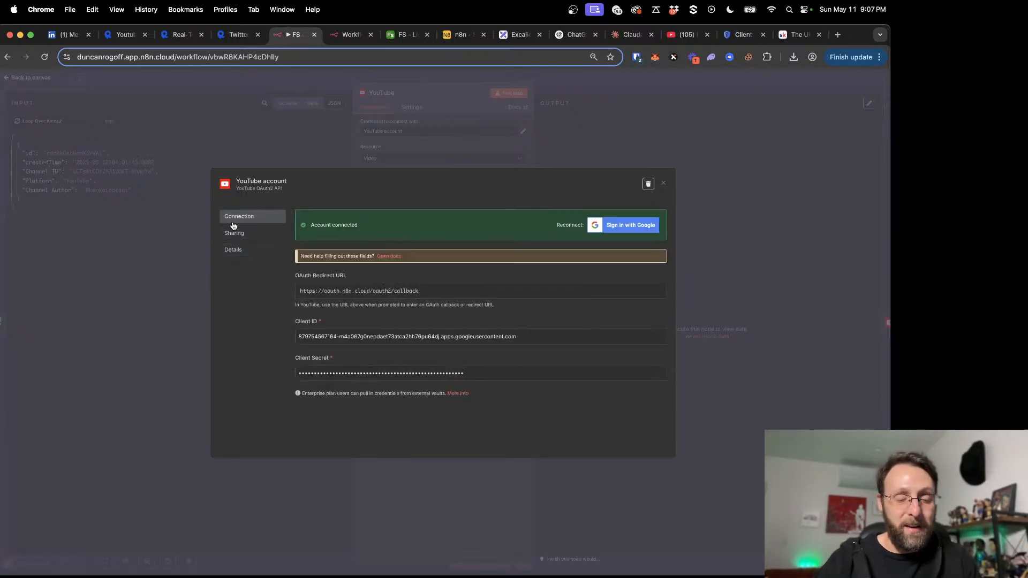
Step: Rename the YouTube credential to the owner's first name followed by "- YouTube", save it and return to the node
left_click(263, 183)
left_click_drag(323, 184, 224, 187)
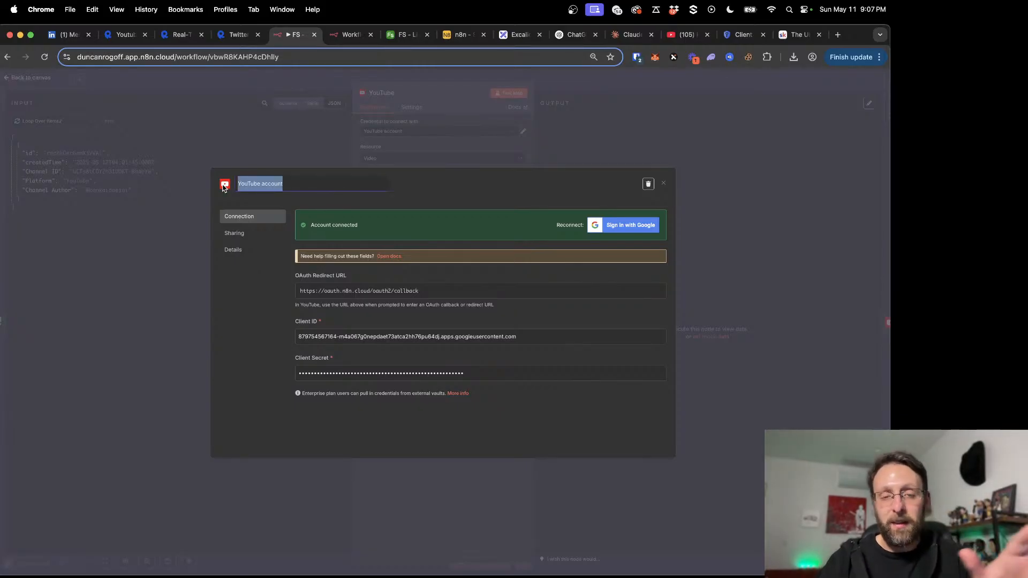
type("Duncan - YouTube")
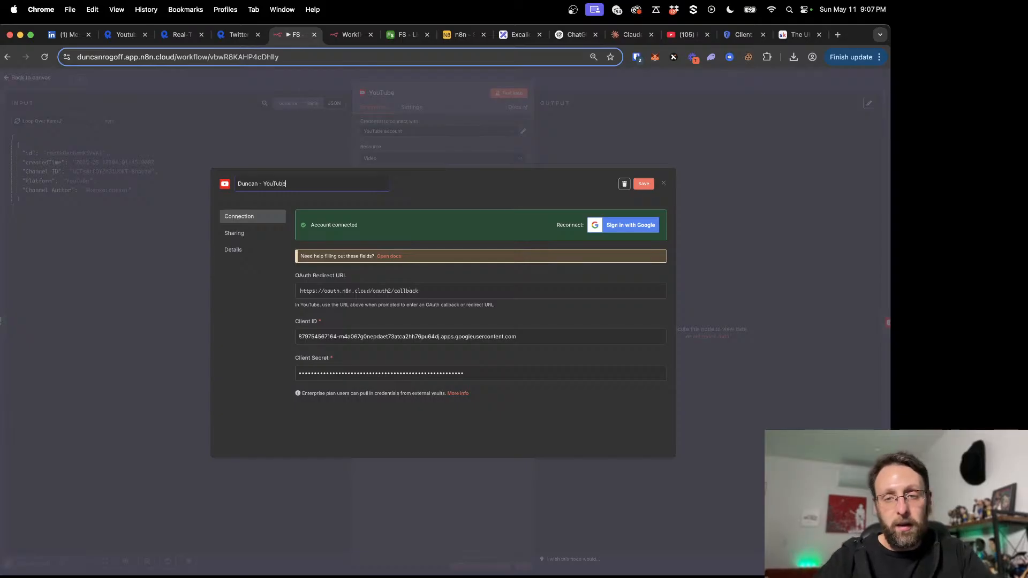
left_click(644, 184)
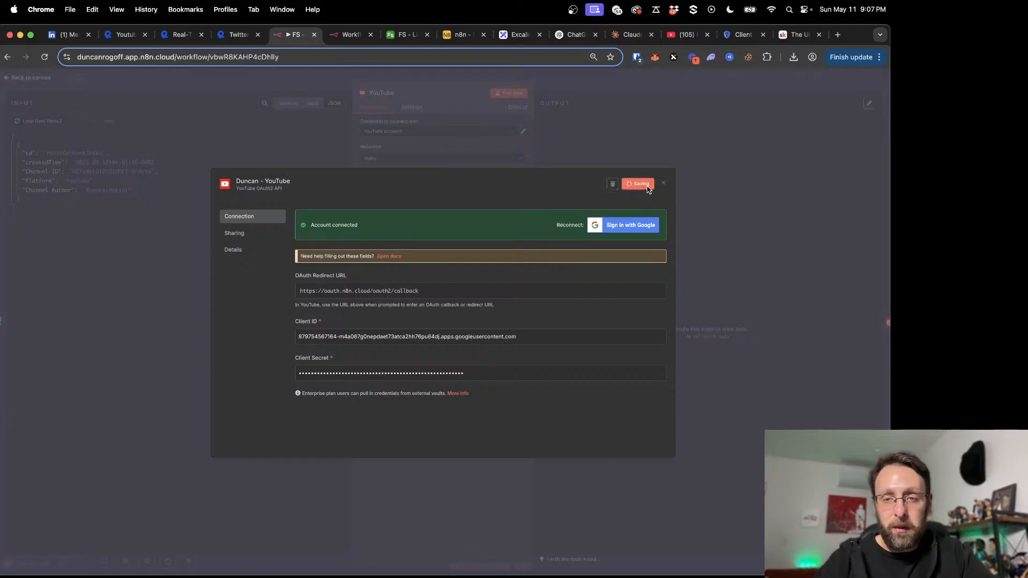
left_click(295, 83)
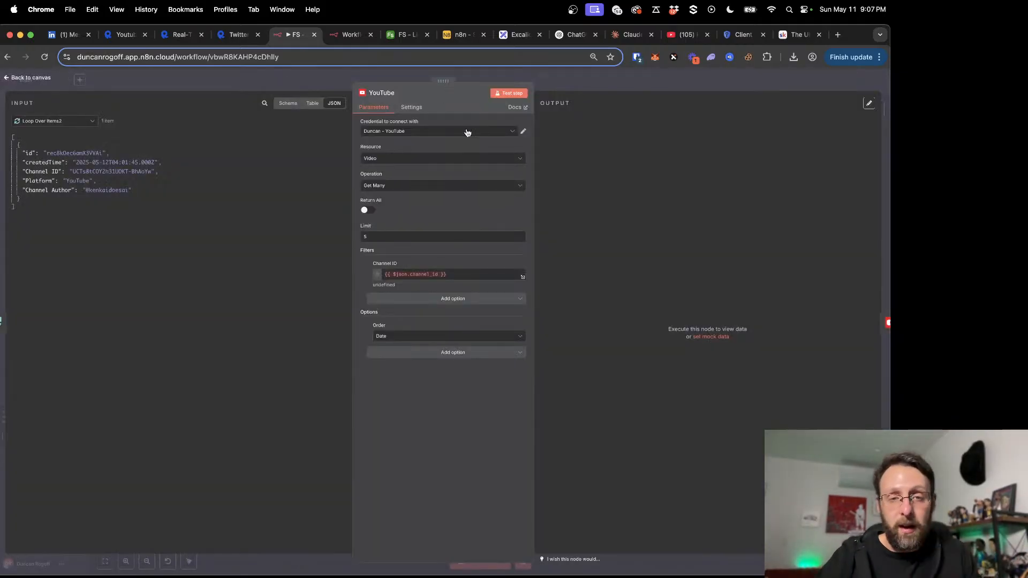
Step: Replace the YouTube node's Channel ID filter expression with the Channel ID field from the Loop Over Items2 input
left_click(447, 274)
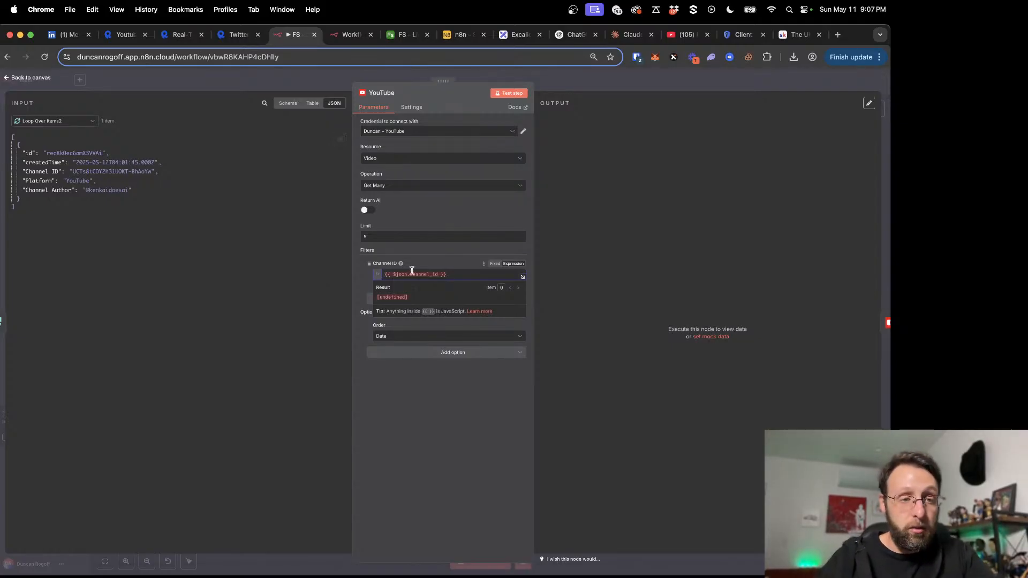
key("super+a")
key("BackSpace")
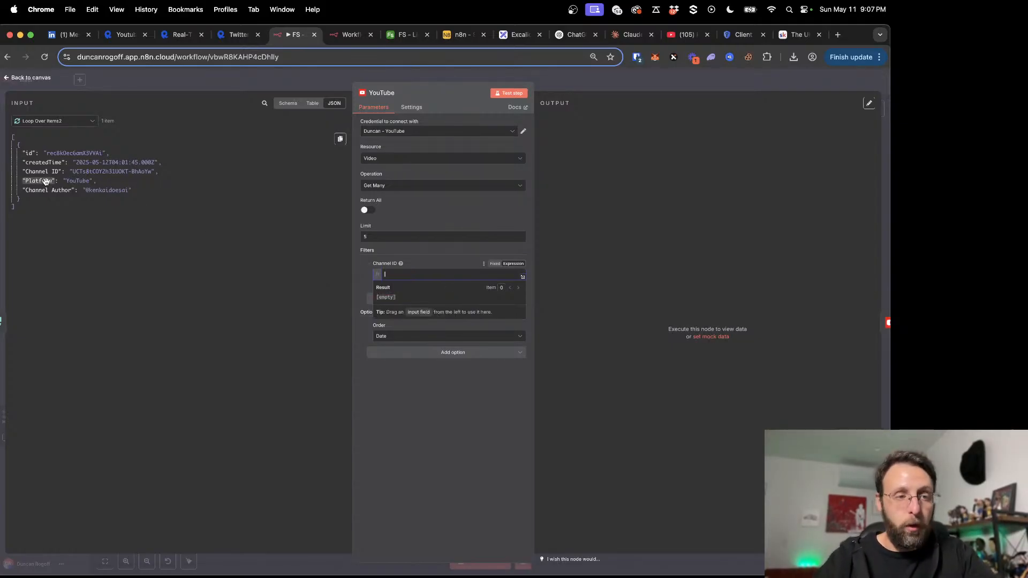
left_click_drag(41, 172, 411, 276)
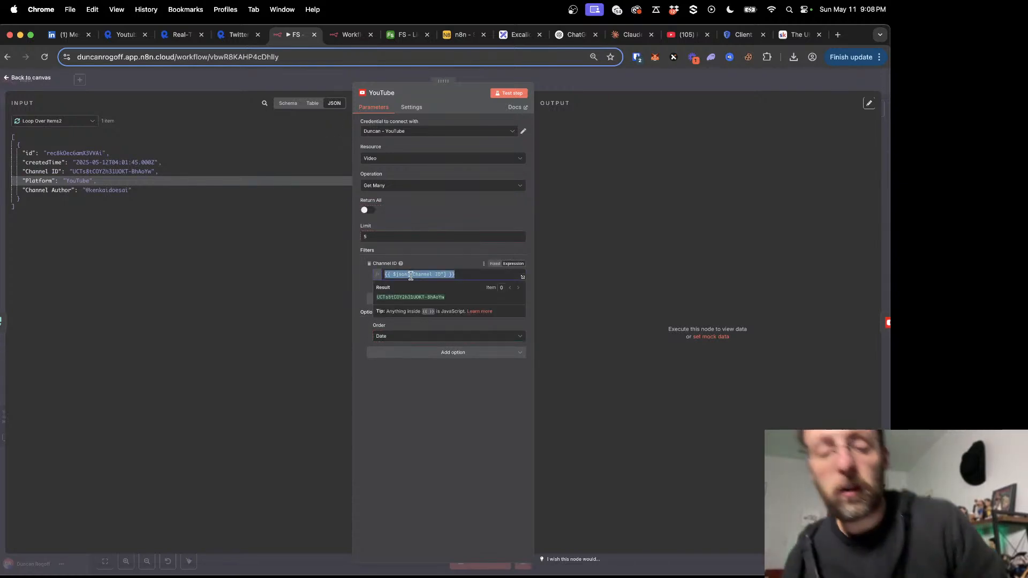
left_click(431, 417)
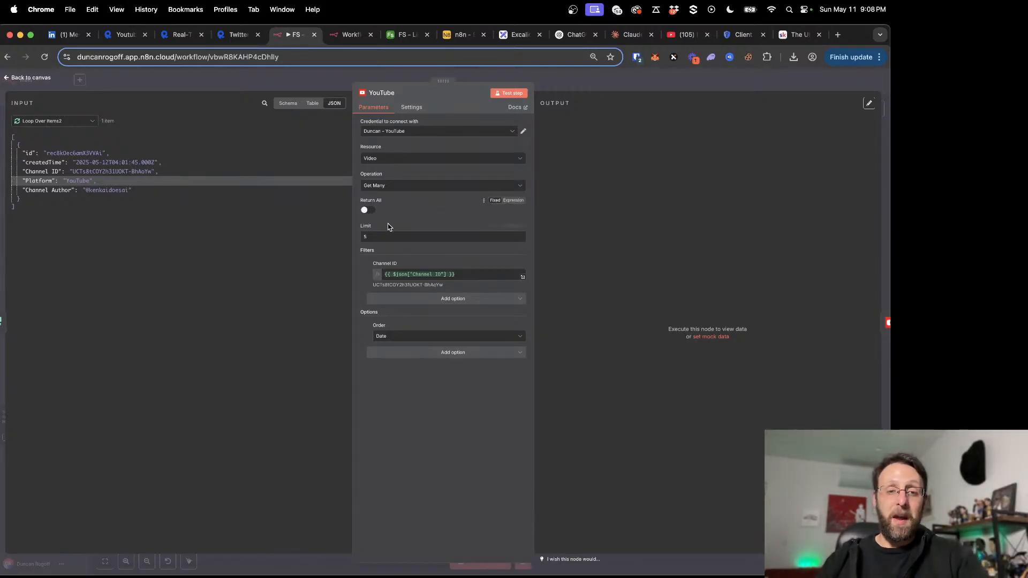
Step: Review the YouTube node's Order choices and check the credential and video settings of the YouTube1 node
left_click(444, 340)
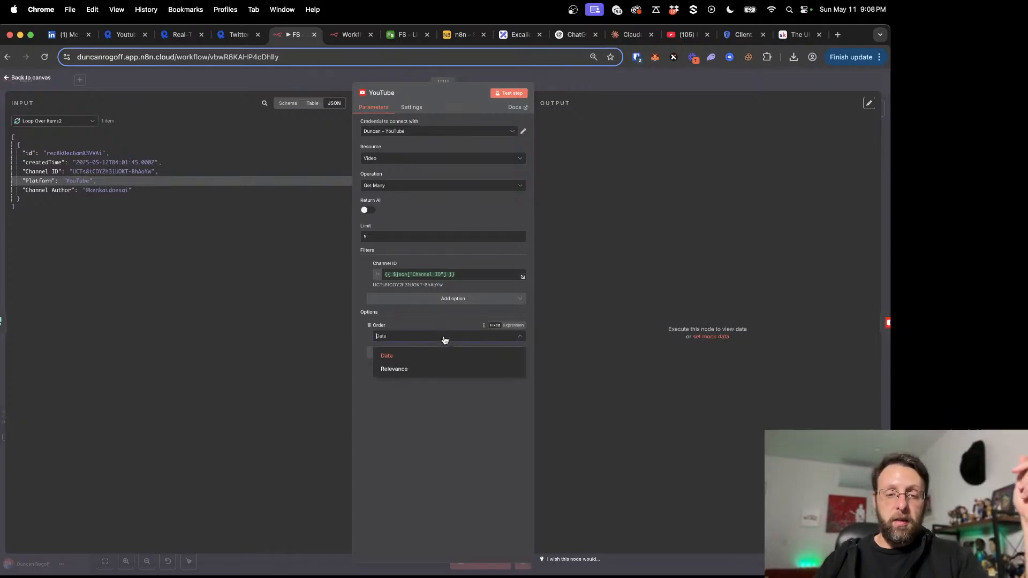
left_click(385, 452)
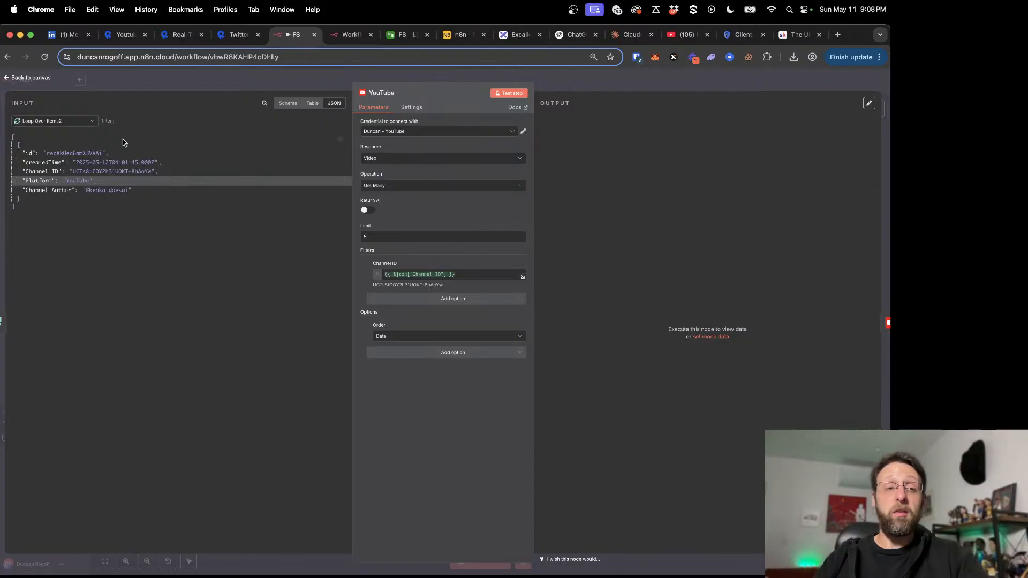
left_click(258, 80)
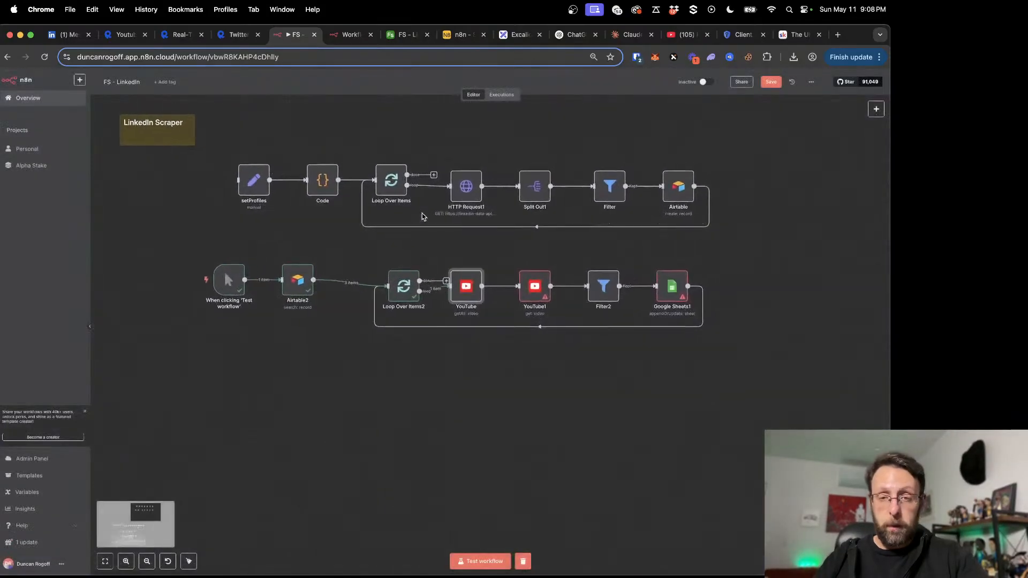
double_click(534, 286)
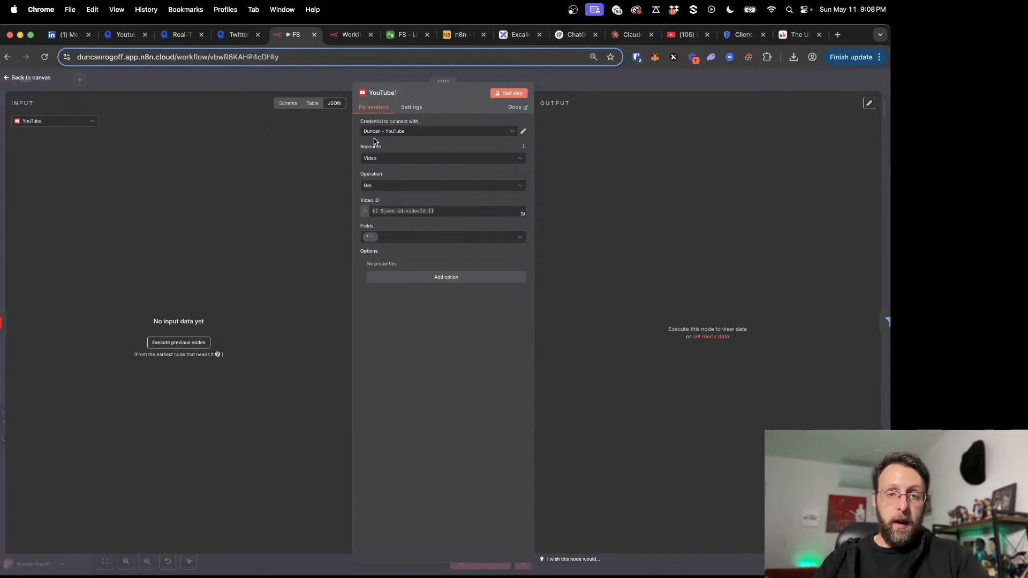
left_click(278, 76)
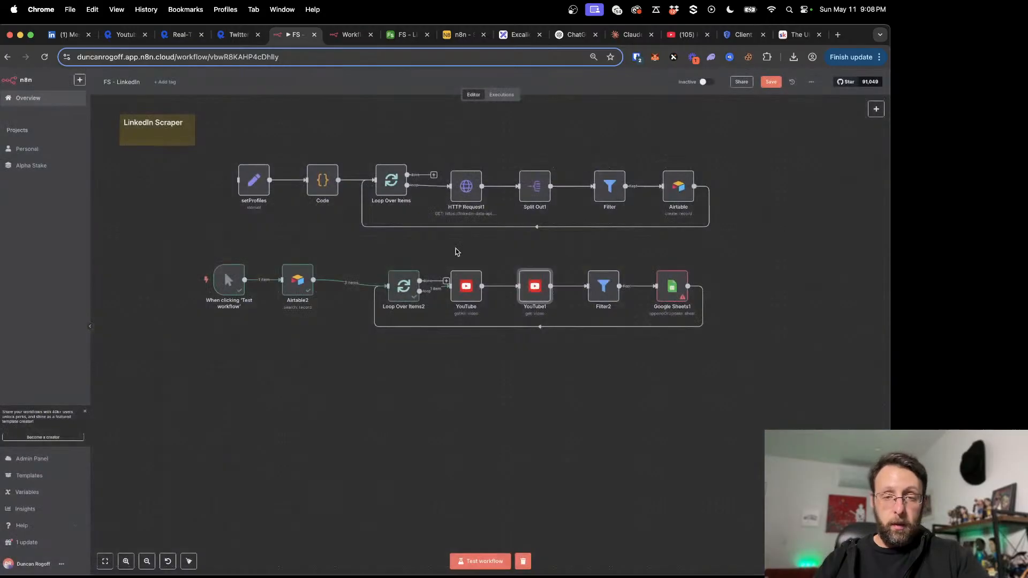
Step: Test the YouTube node on its own, examine the returned videos' IDs, titles and descriptions, and return to the canvas
double_click(467, 289)
left_click(509, 94)
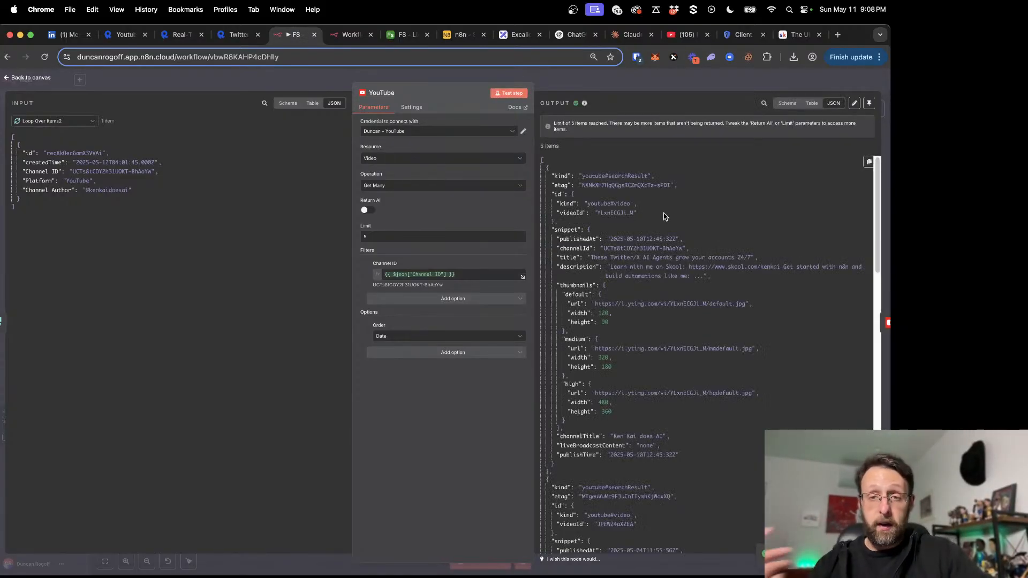
scroll(664, 216, "down", 1)
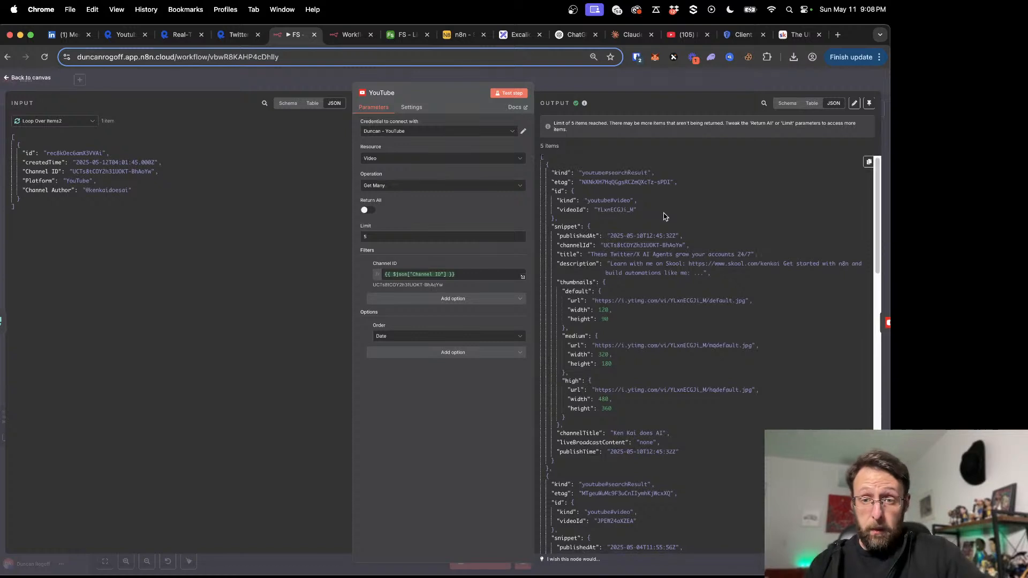
left_click_drag(602, 233, 730, 236)
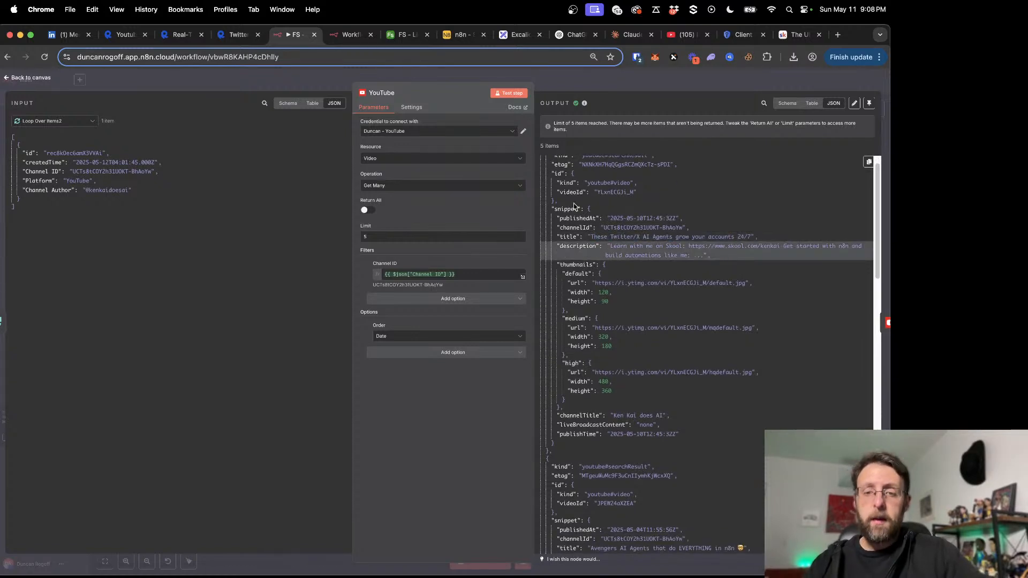
scroll(650, 464, "down", 2)
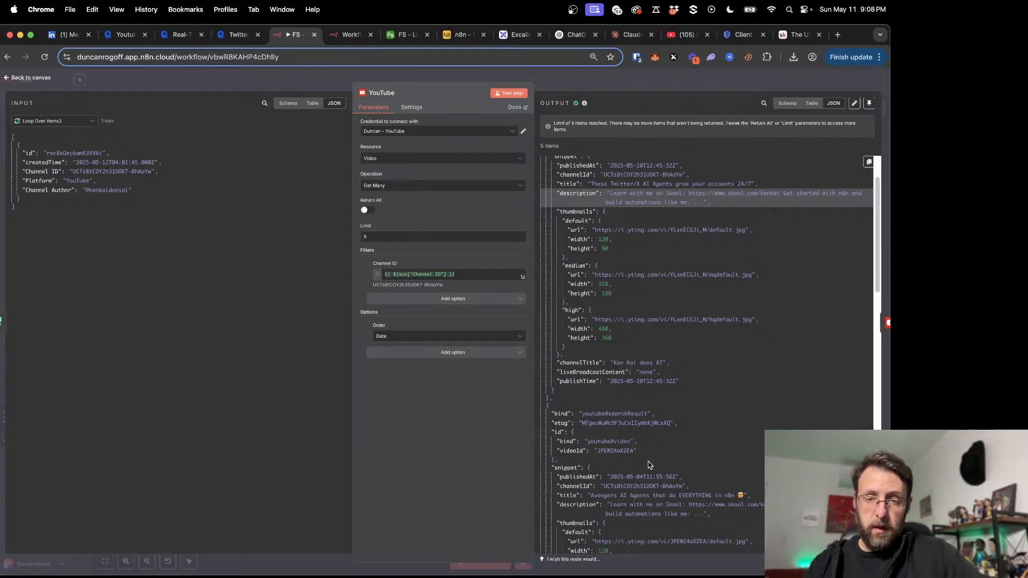
scroll(650, 466, "up", 3)
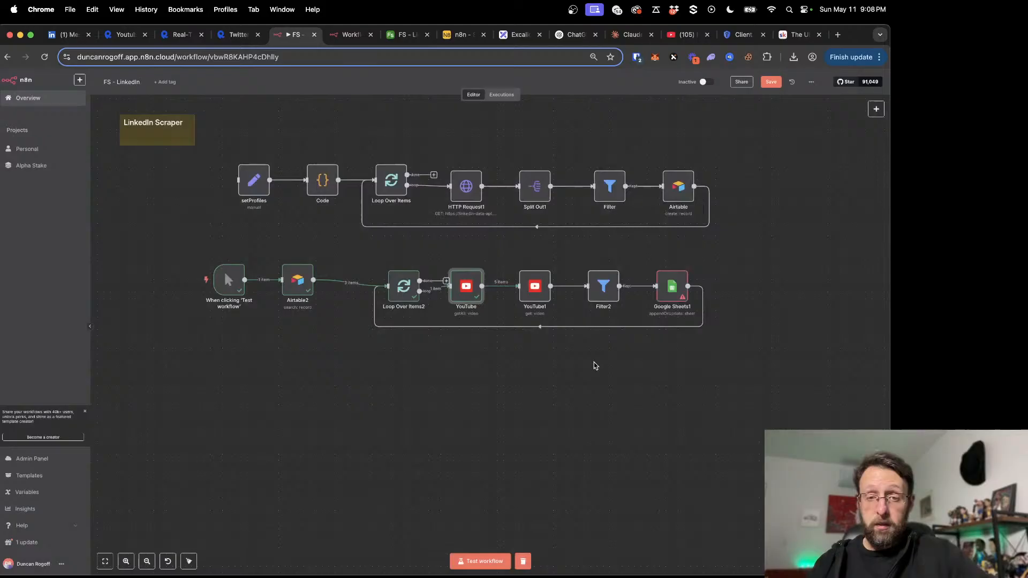
Step: Reopen the YouTube node, examine its output as a schema, and return to the canvas
double_click(466, 287)
left_click(787, 104)
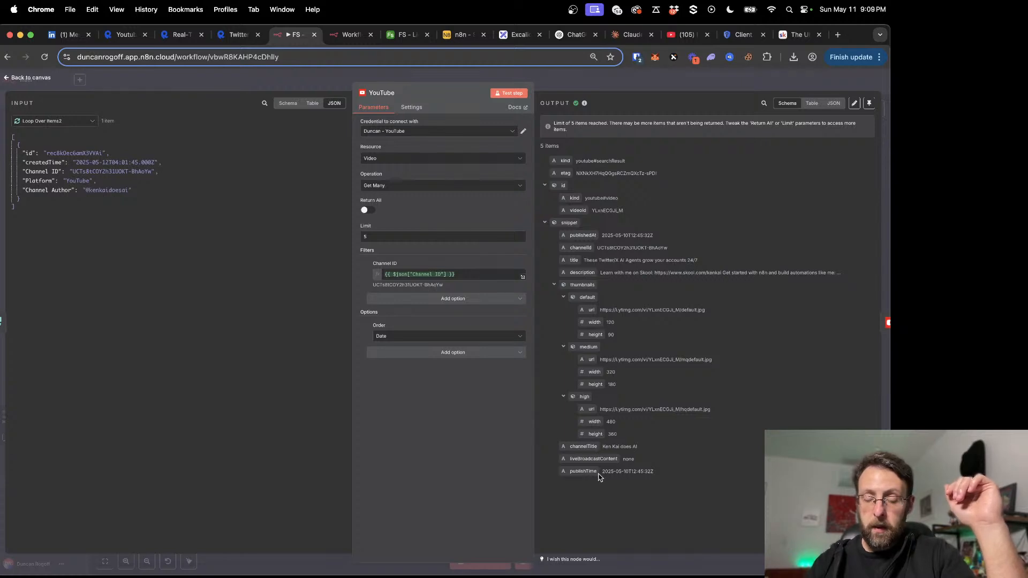
left_click(587, 81)
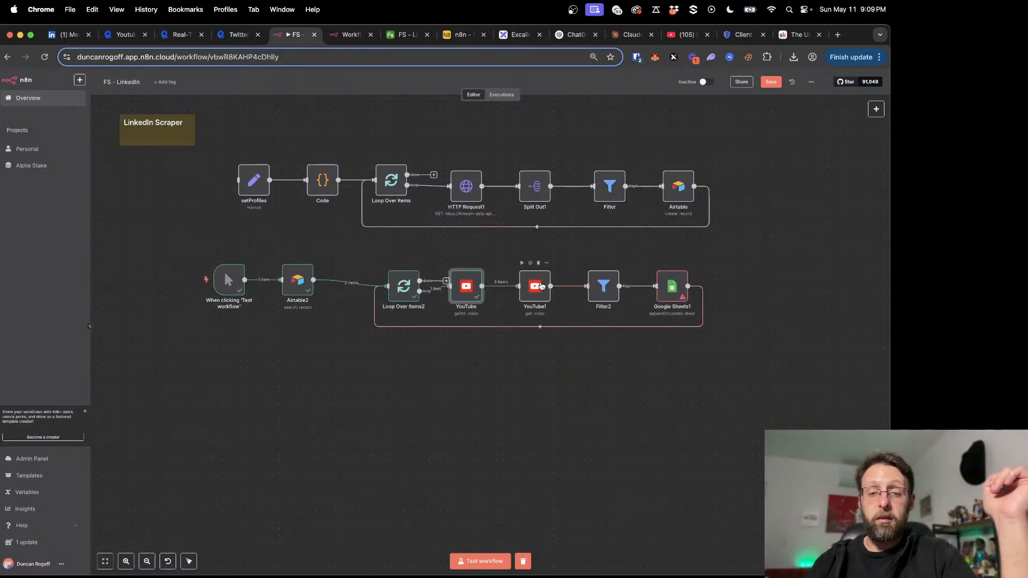
Step: Test the YouTube1 node and examine its video details, collapsing thumbnails and tags to read duration and statistics, and close the node
double_click(535, 286)
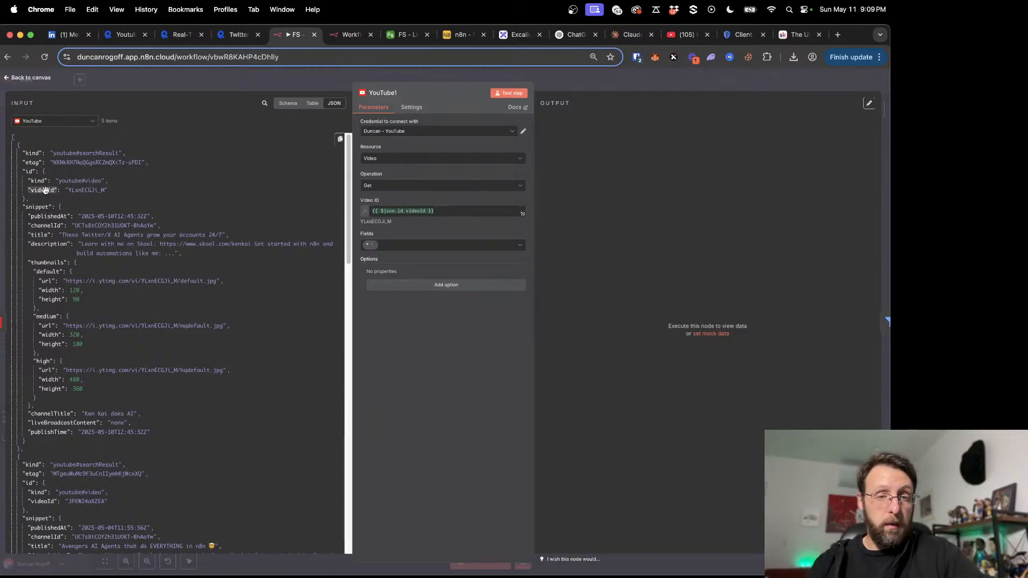
left_click(503, 94)
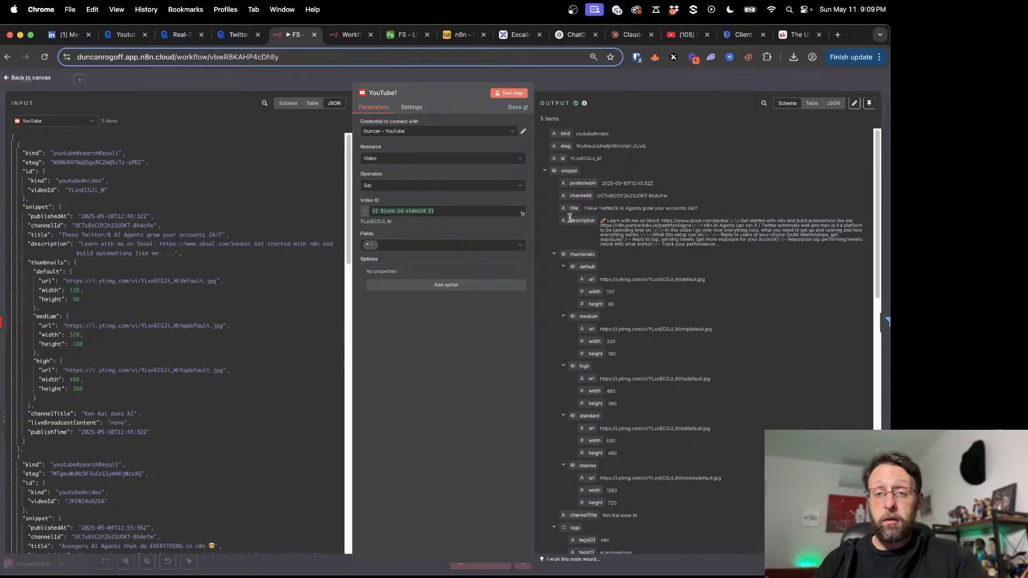
left_click(554, 254)
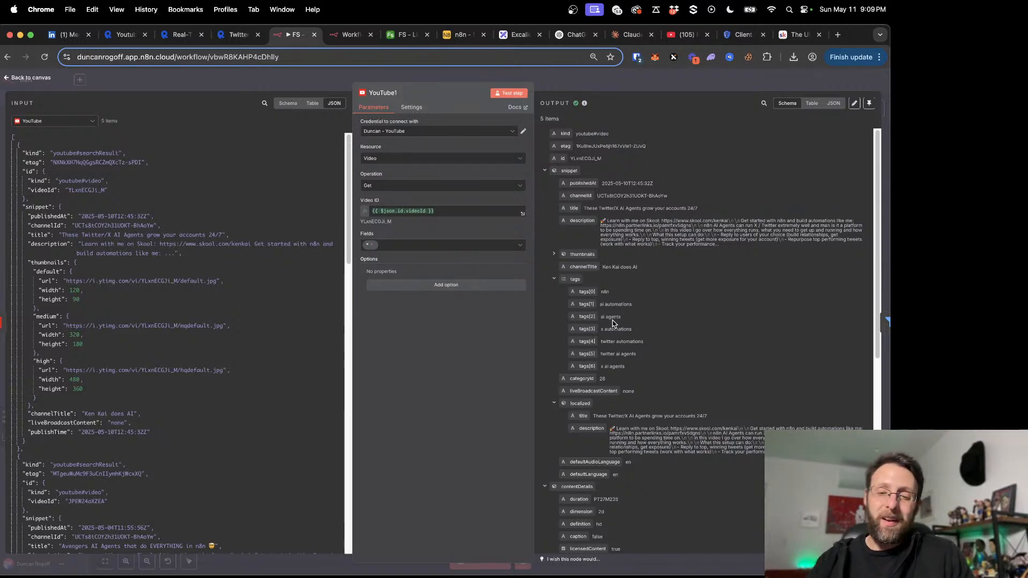
scroll(614, 321, "down", 2)
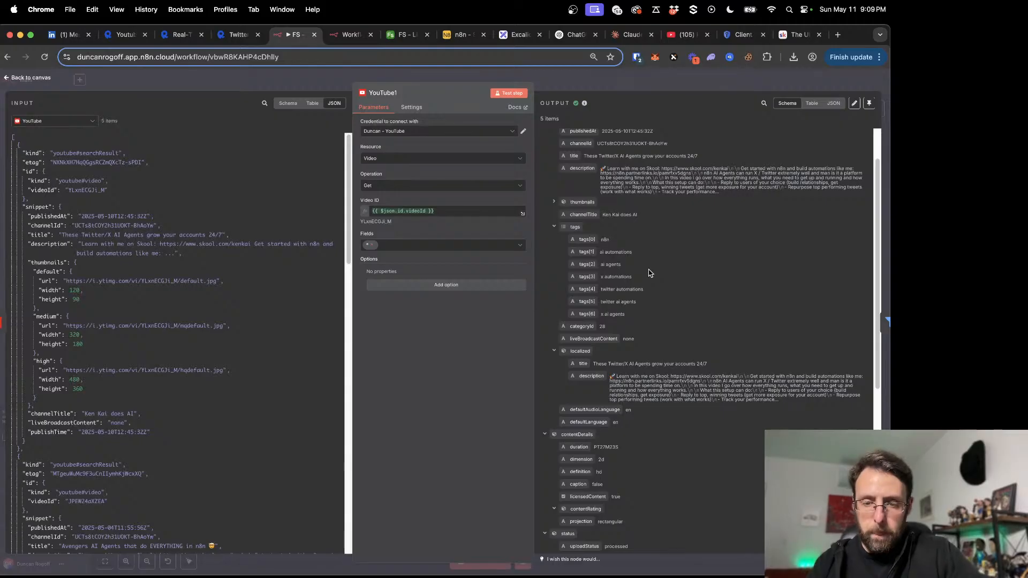
left_click(554, 227)
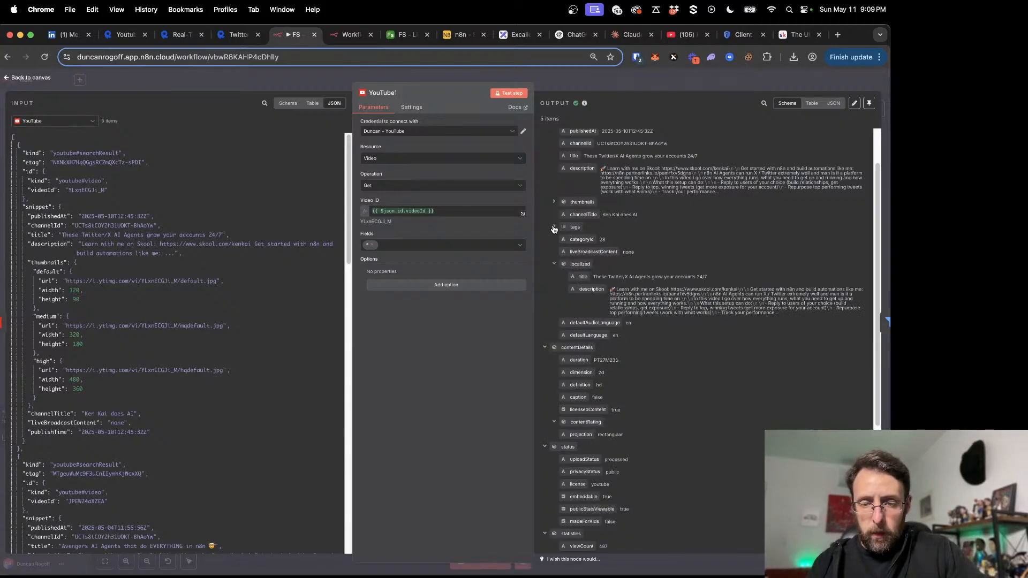
scroll(576, 292, "down", 3)
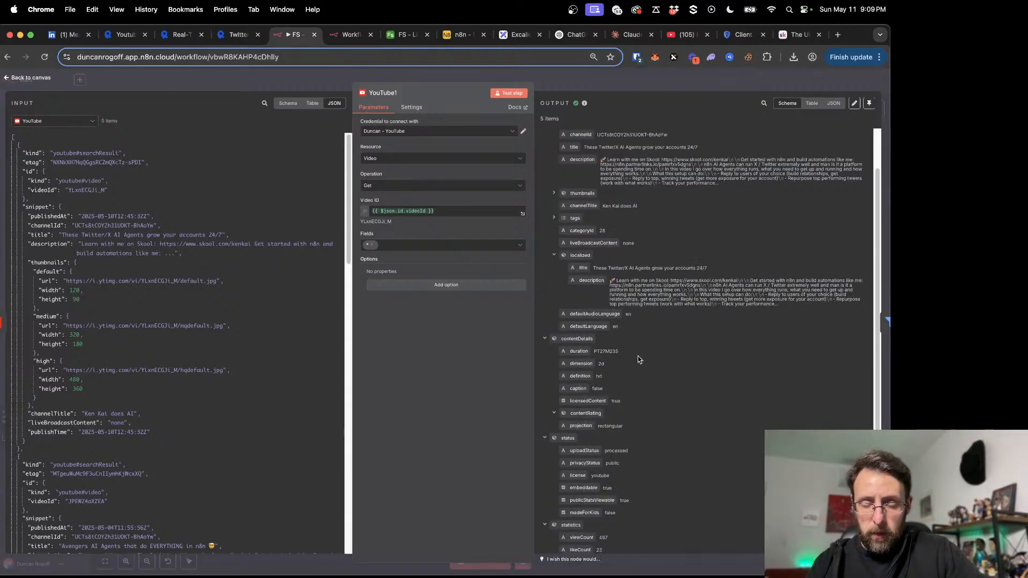
left_click_drag(594, 272, 621, 271)
left_click(641, 291)
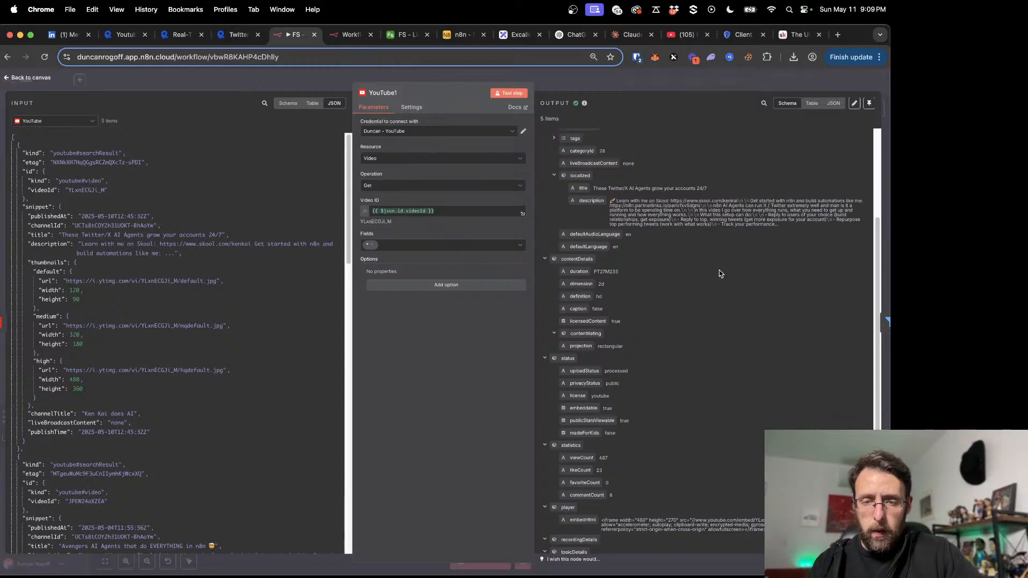
scroll(578, 290, "down", 5)
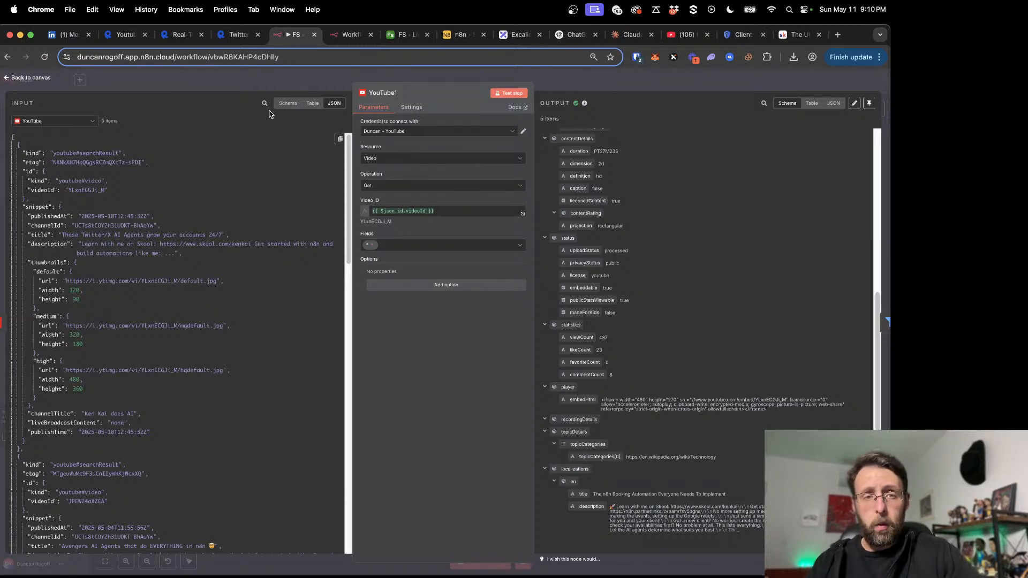
left_click(271, 82)
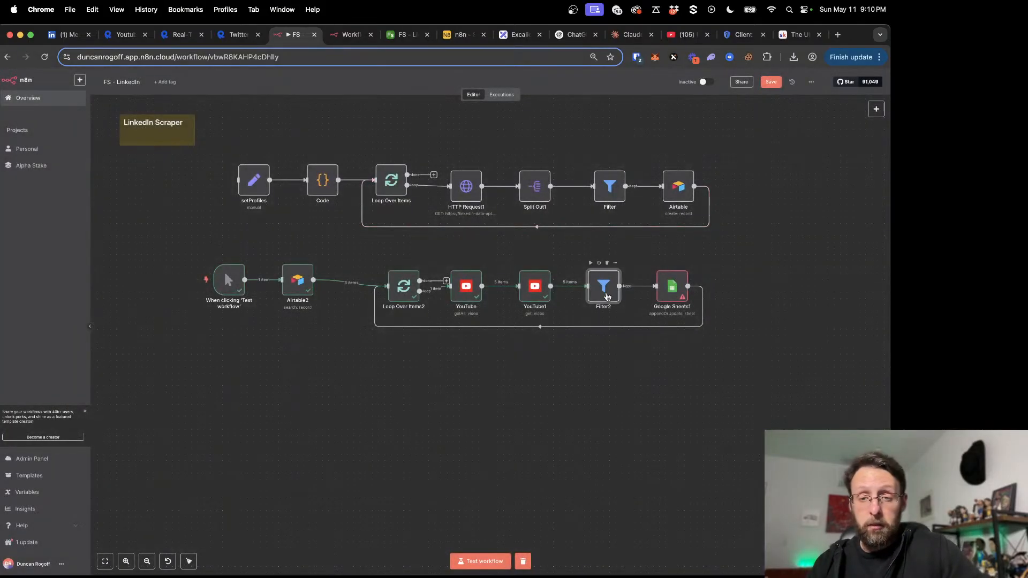
Step: Open the Filter2 node and inspect the expression in its duration length condition
double_click(607, 297)
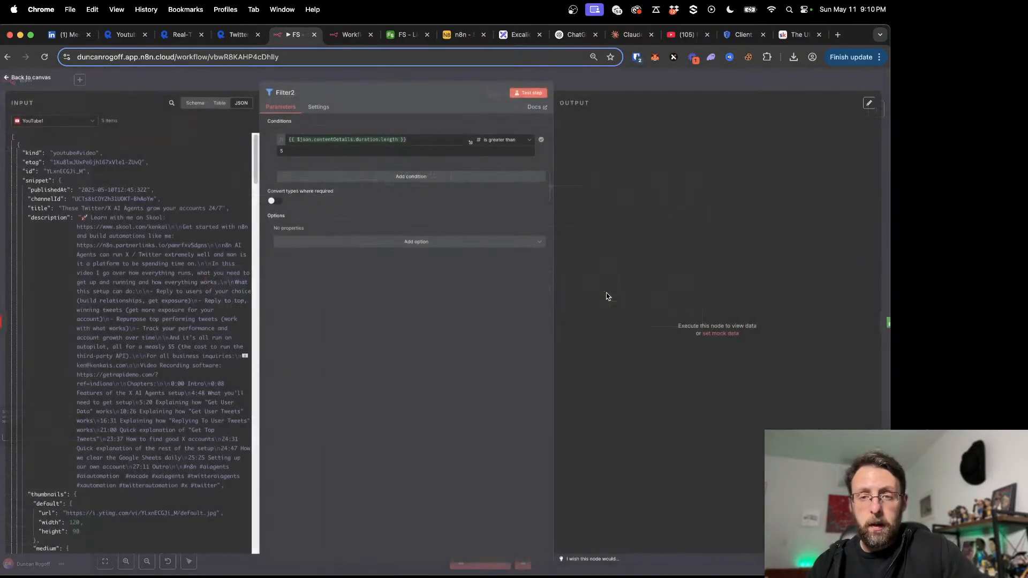
left_click(418, 140)
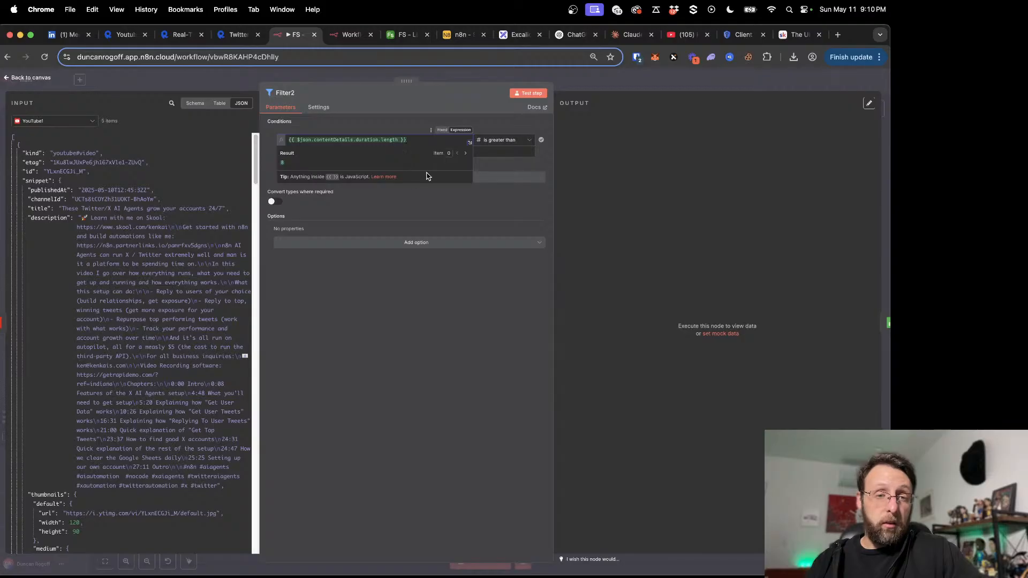
left_click(423, 268)
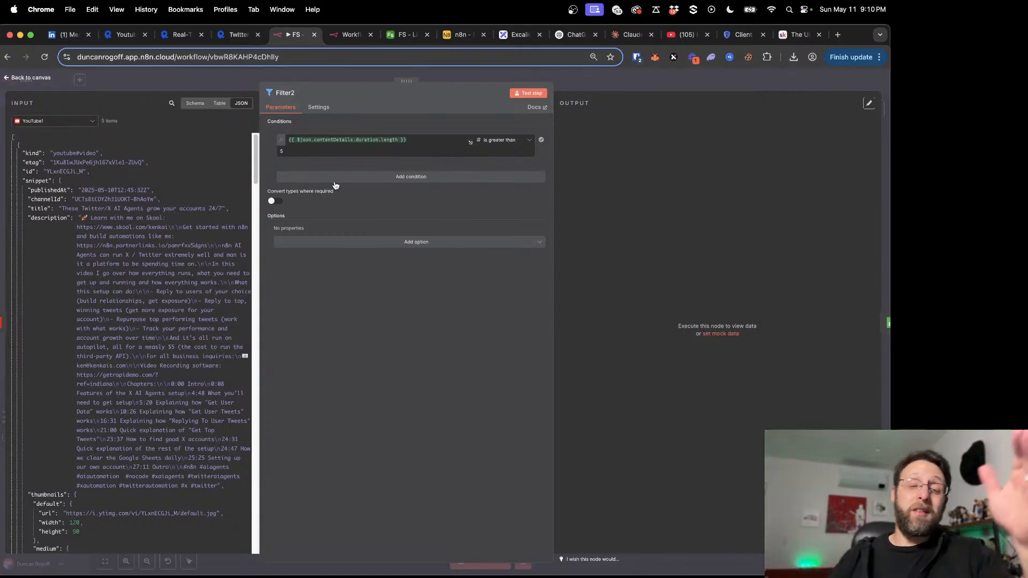
Step: Compare Filter2's condition with the contentDetails duration in its input, viewed as JSON and as a schema, and return to the canvas
left_click(412, 141)
scroll(134, 360, "down", 1)
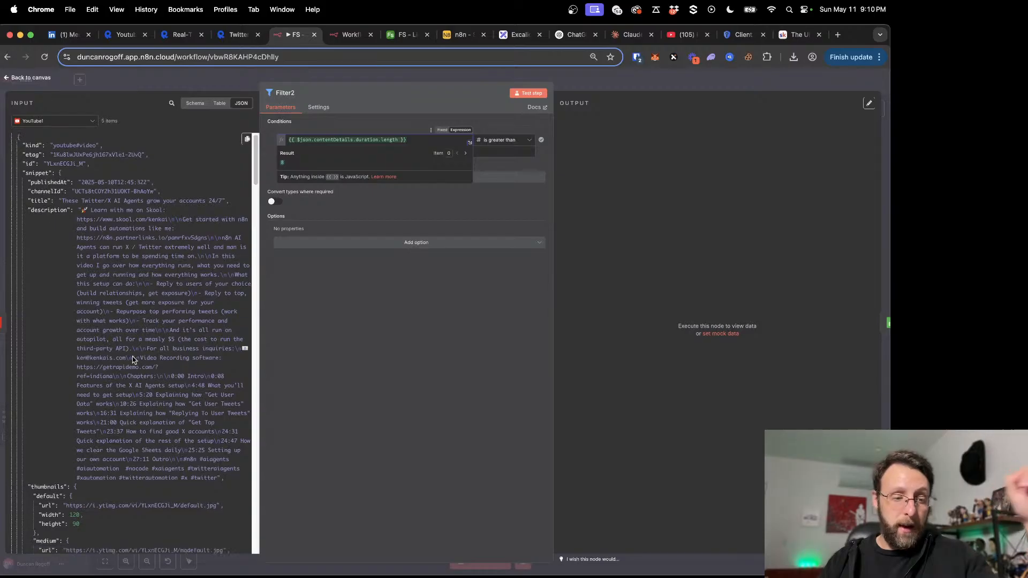
scroll(134, 360, "down", 10)
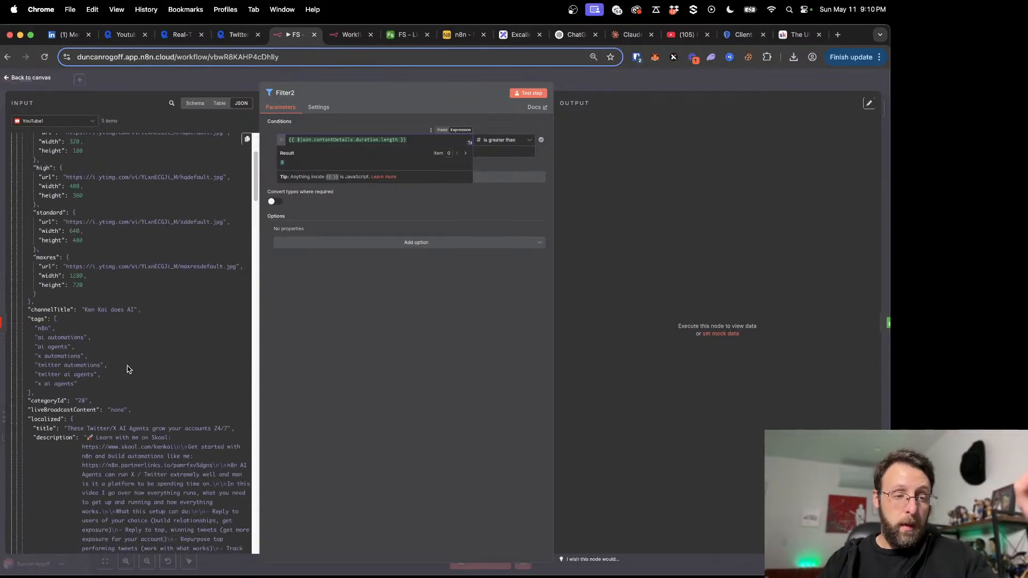
scroll(128, 369, "down", 15)
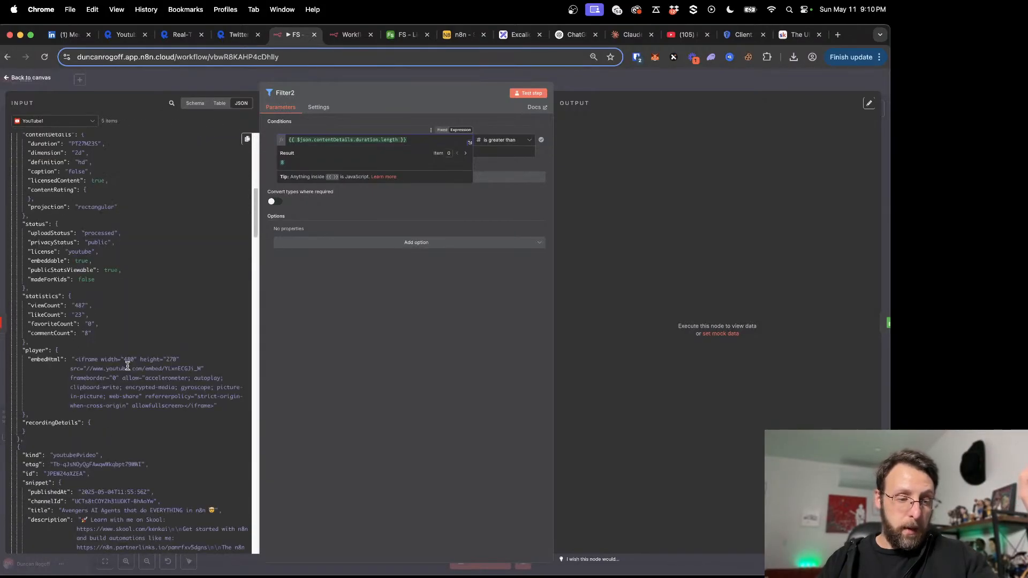
scroll(127, 365, "down", 5)
left_click(195, 104)
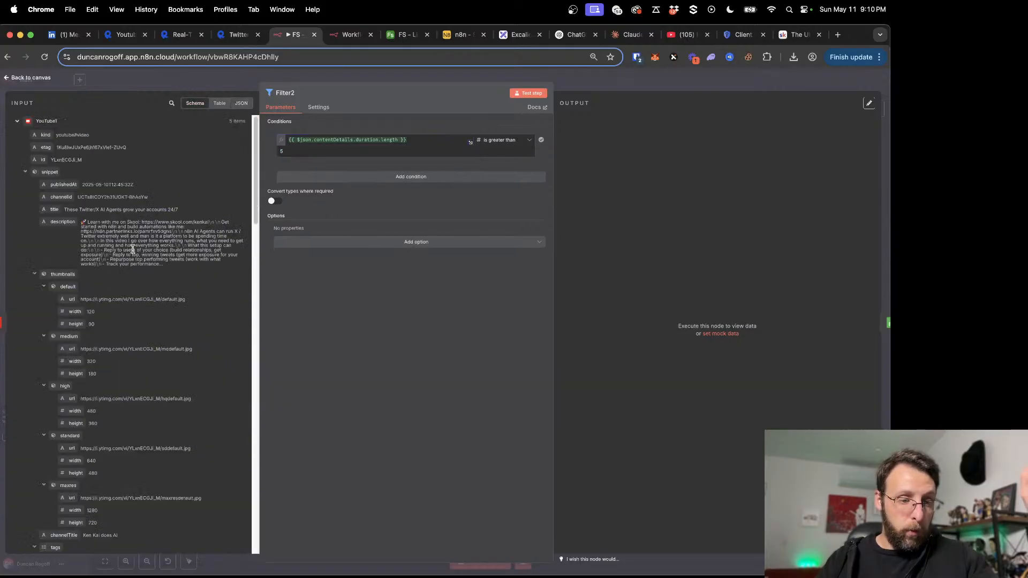
scroll(132, 249, "down", 10)
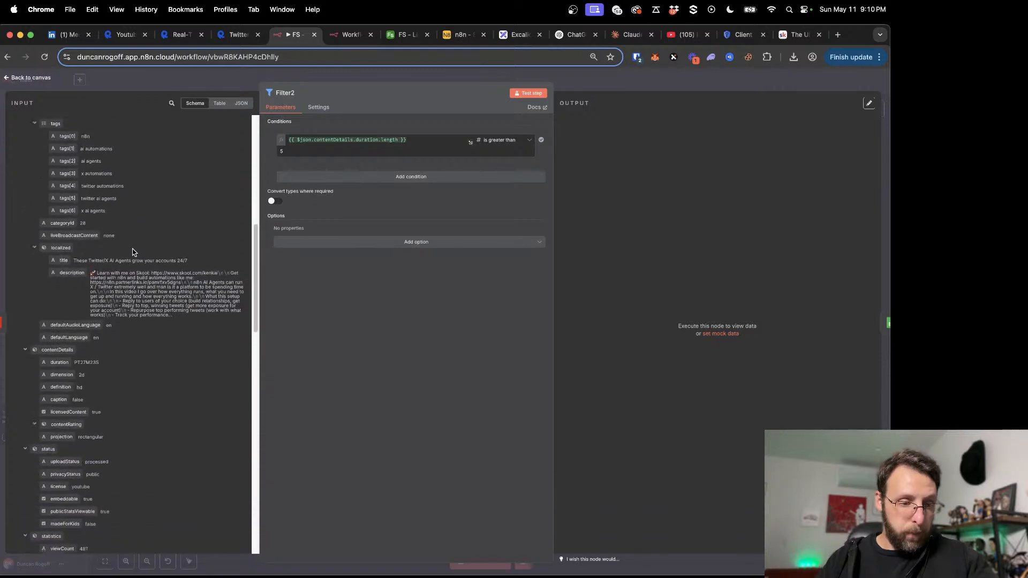
scroll(132, 252, "down", 2)
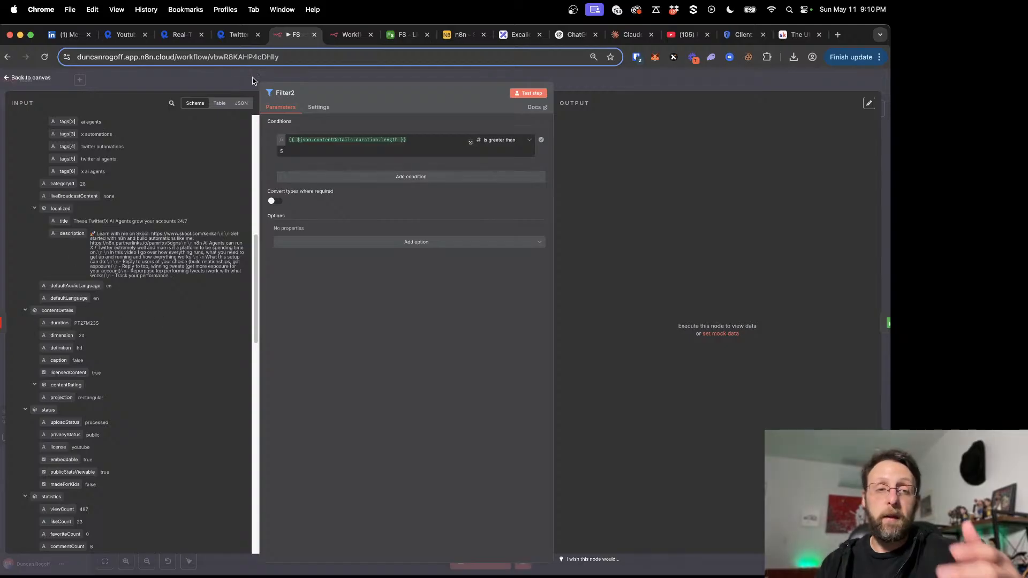
left_click(241, 84)
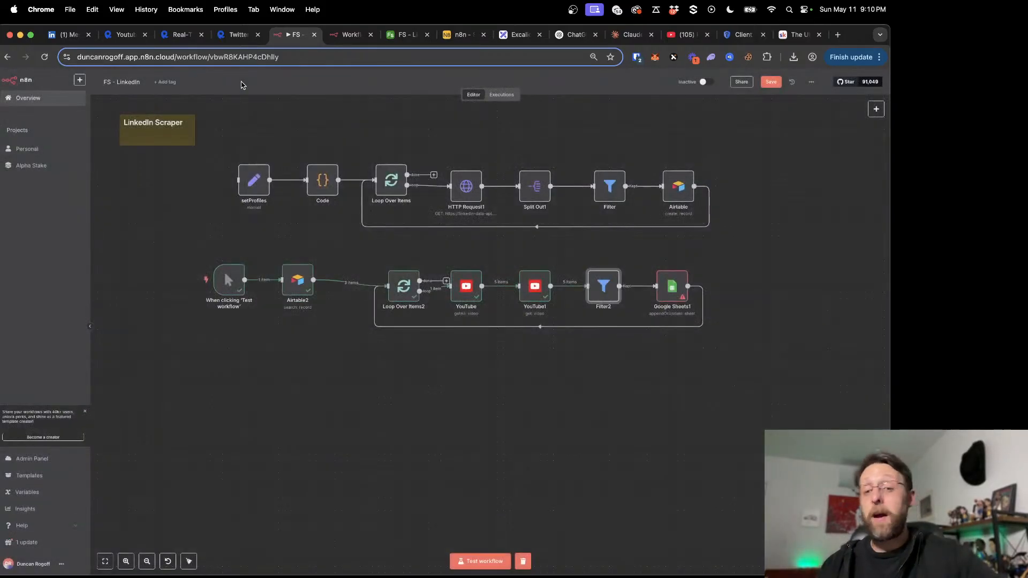
Step: Open the Google Sheets1 node, review the expressions mapped to its columns, and return to the canvas
left_click(673, 292)
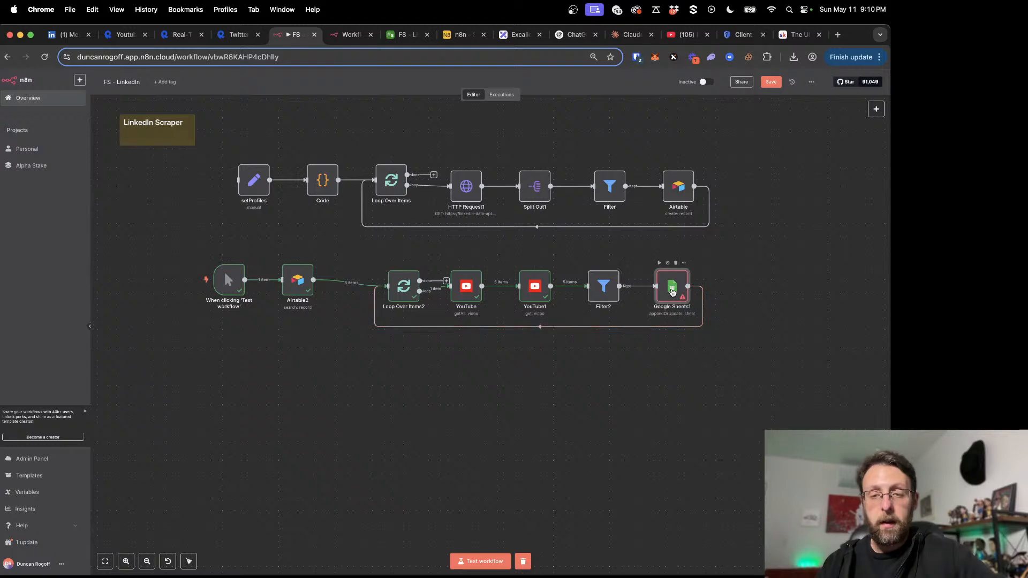
double_click(673, 292)
scroll(429, 337, "down", 5)
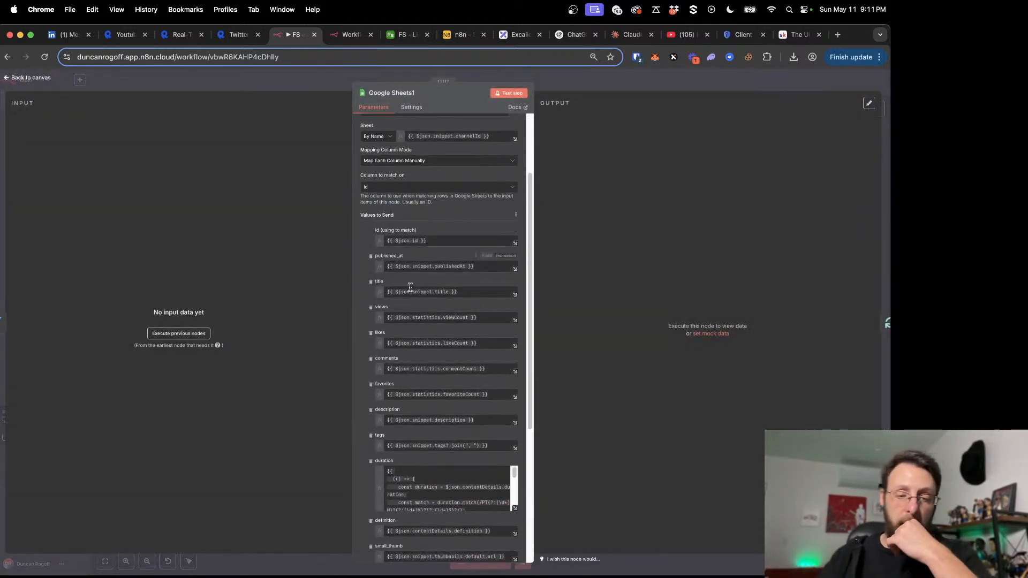
scroll(410, 309, "down", 3)
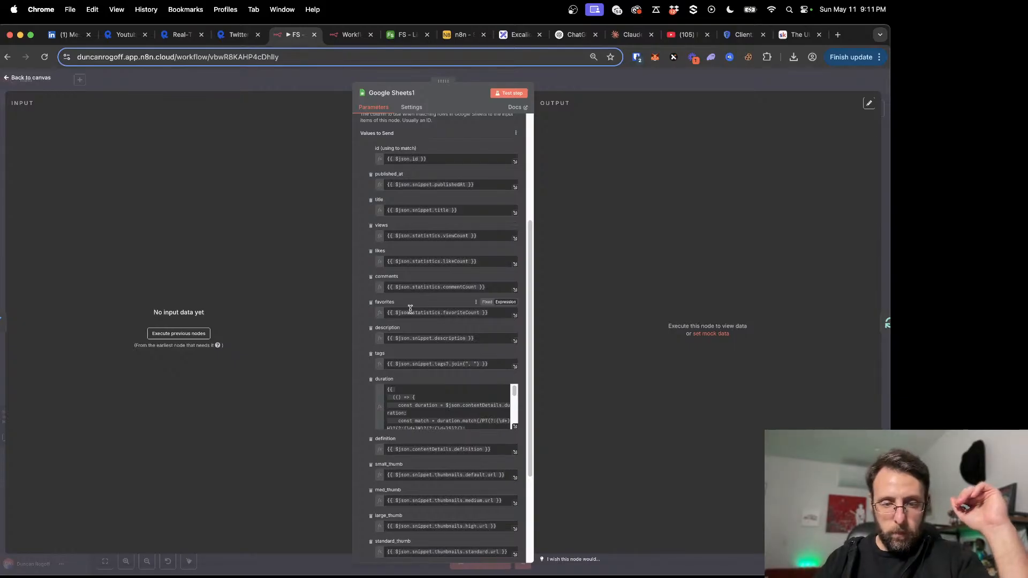
left_click(311, 81)
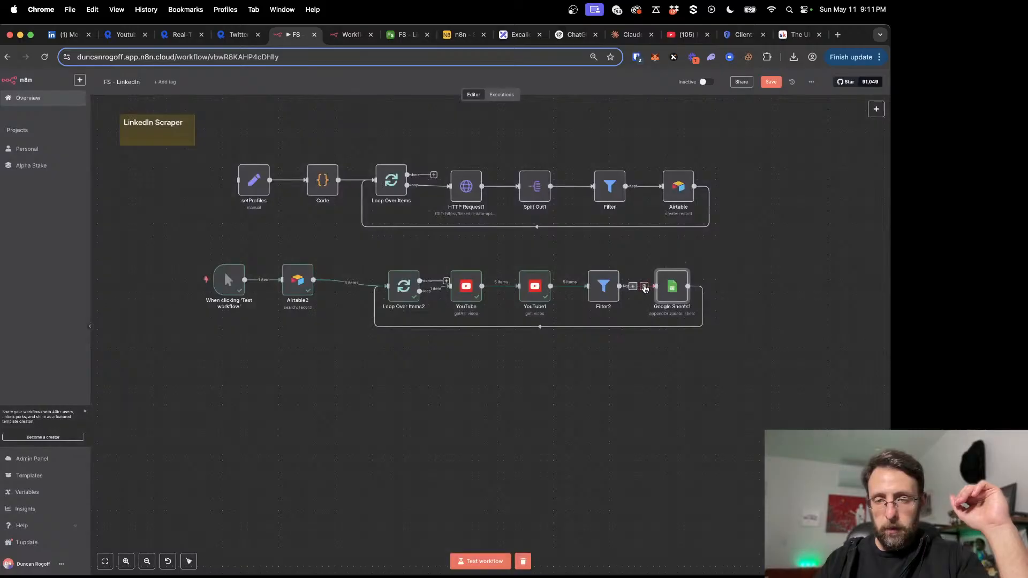
Step: Replace Google Sheets1 after Filter2 with an Airtable "Create a record" node, unlinking the sheet node from the loop and moving it aside
left_click(544, 327)
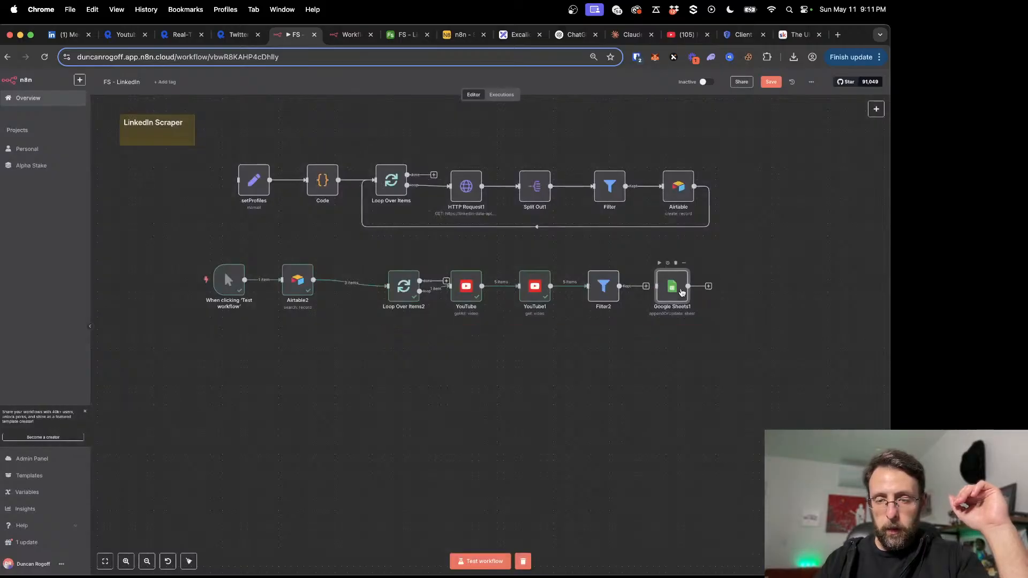
left_click_drag(671, 289, 790, 395)
left_click(646, 286)
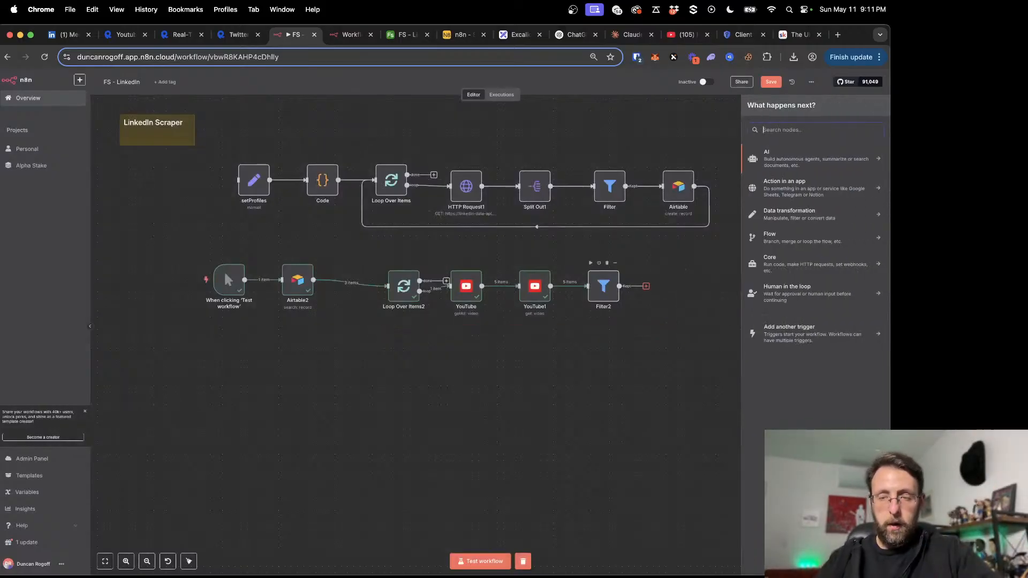
type("air")
left_click(774, 172)
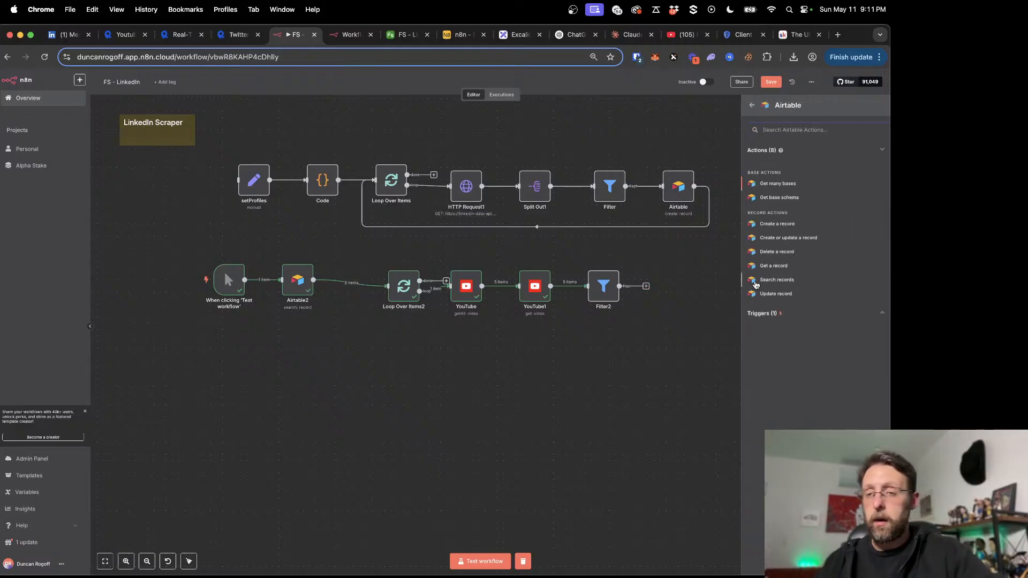
left_click(776, 224)
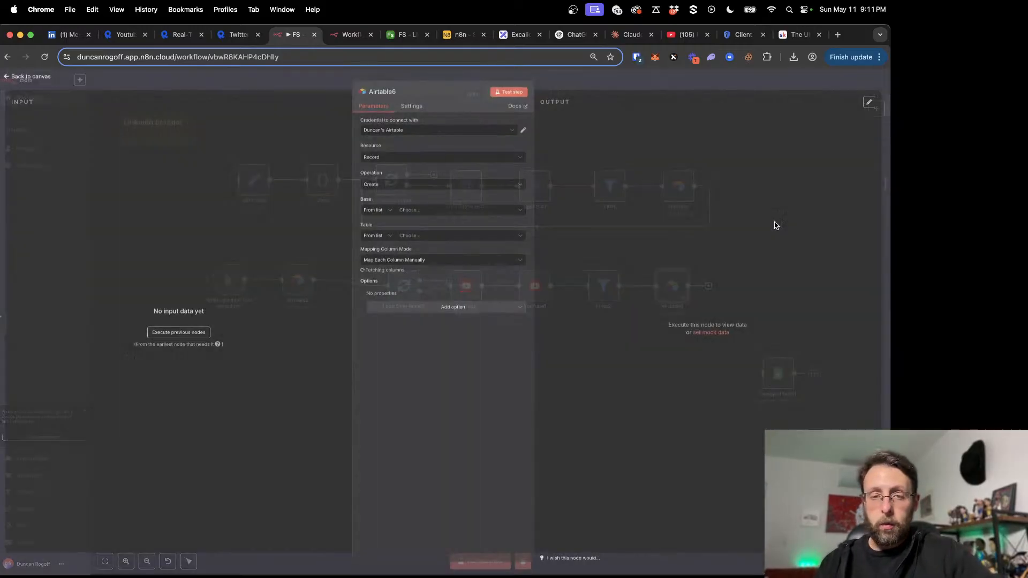
Step: Set the new Airtable node's base to FS - LinkedIn Build and its table to Scraped Content, and return to the canvas
left_click(411, 212)
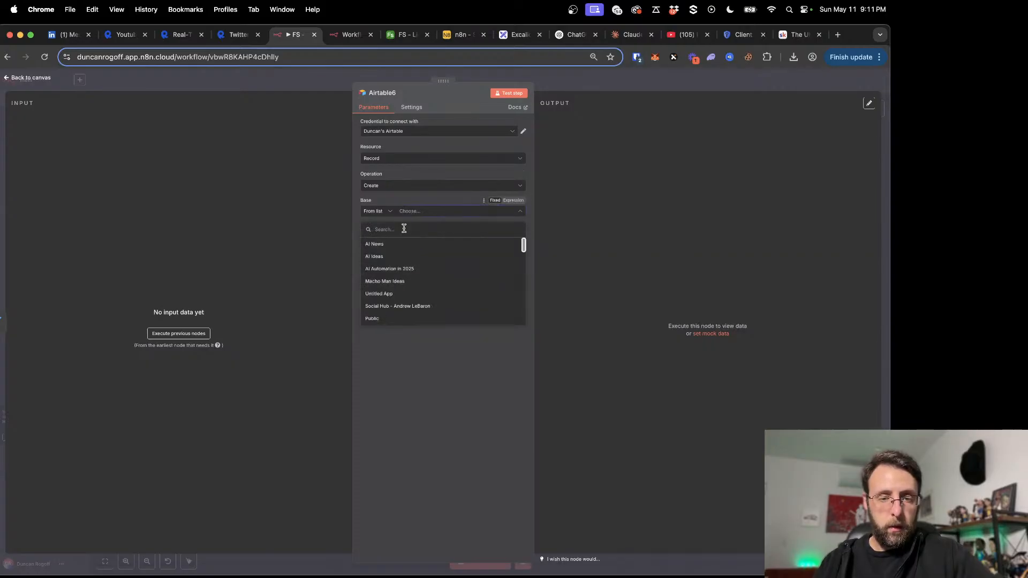
type("fs")
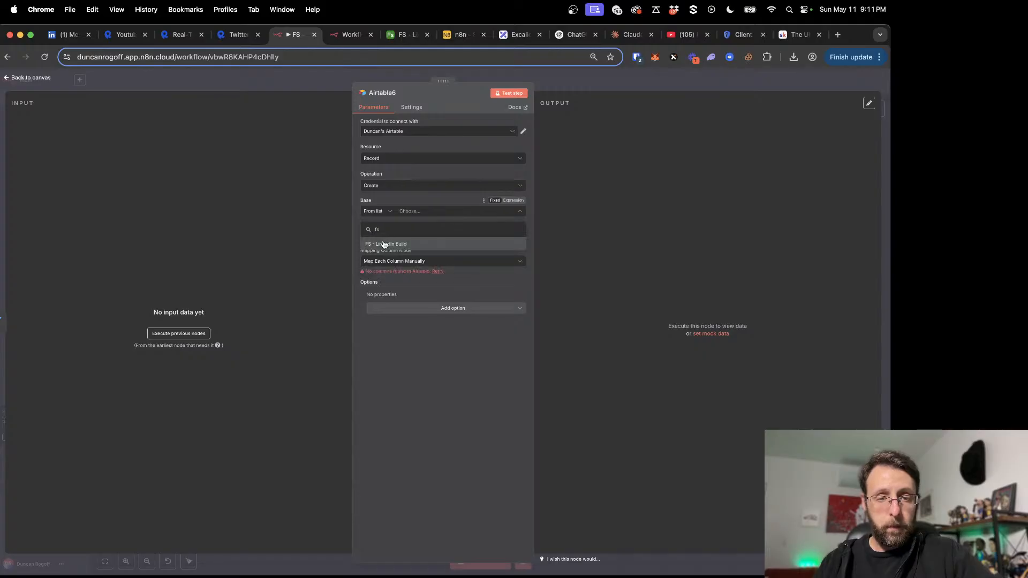
left_click(385, 245)
left_click(407, 241)
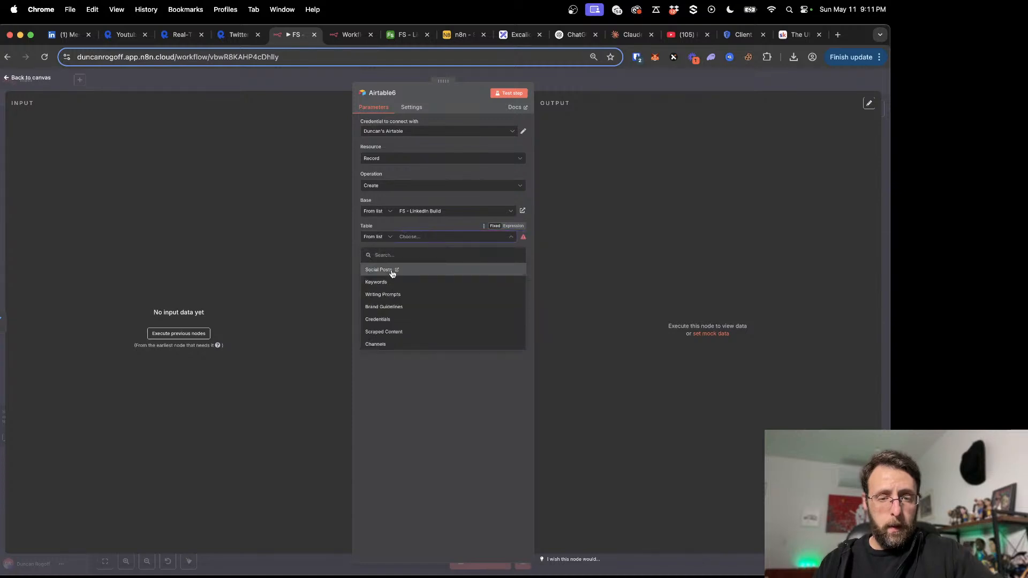
left_click(373, 333)
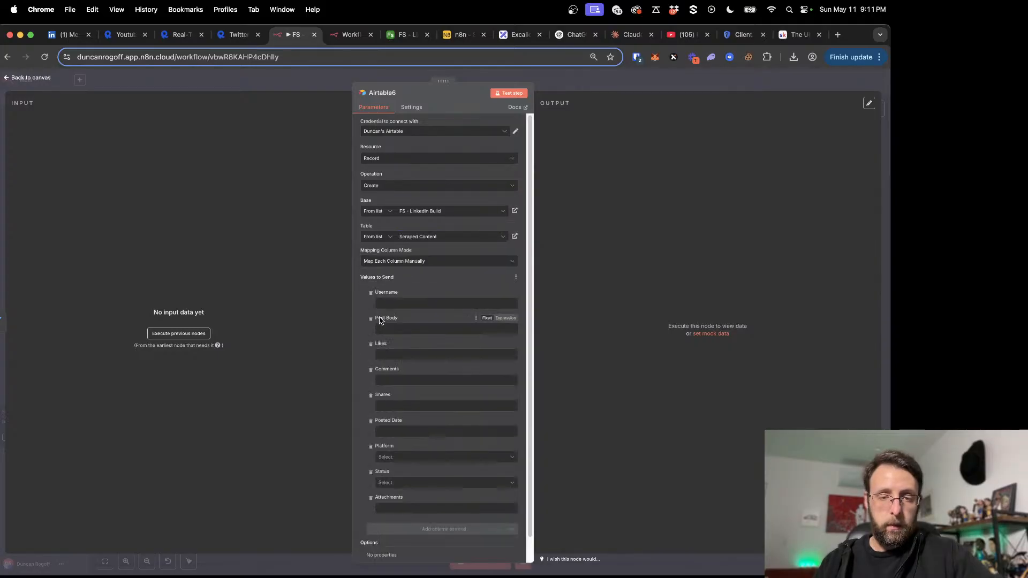
key("Escape")
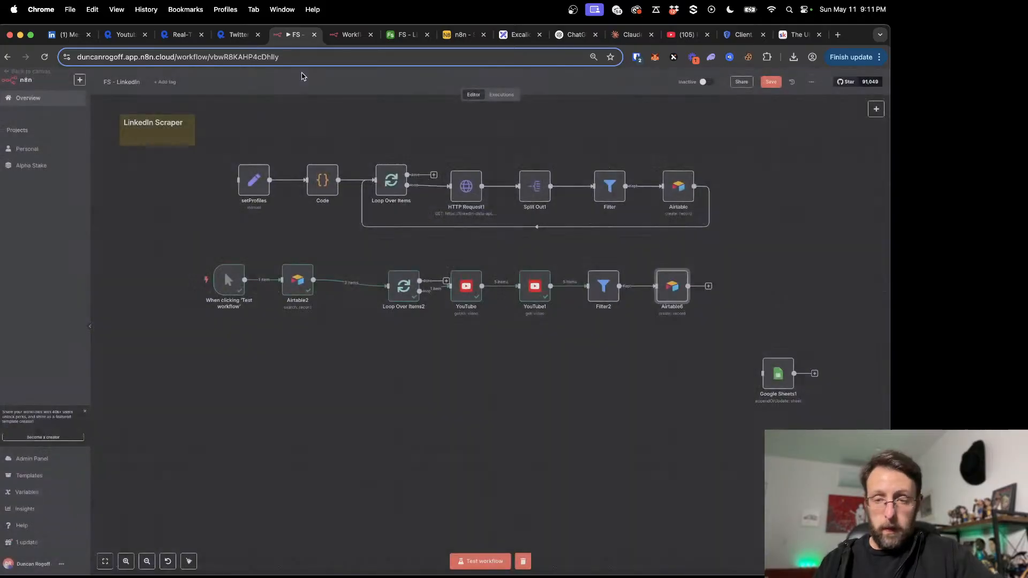
Step: Test the Filter2 node, and review its items as Airtable6's input alongside the column mapping in Google Sheets1
left_click(591, 263)
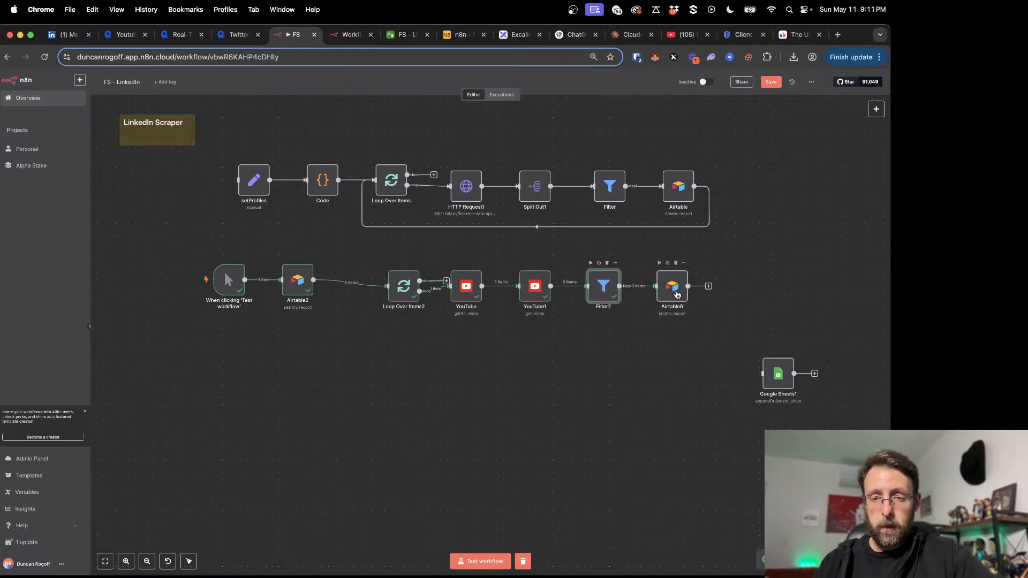
double_click(678, 296)
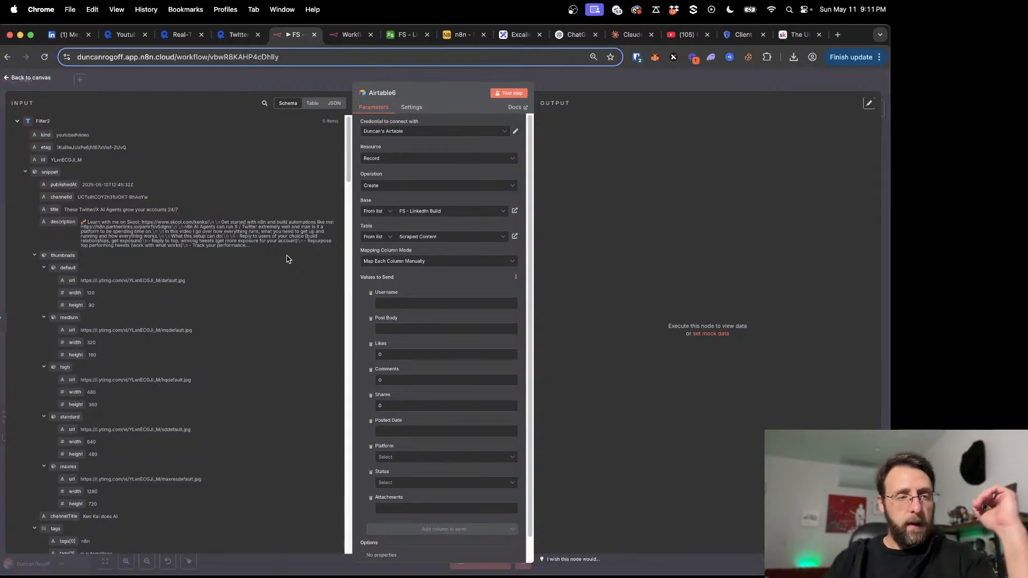
key("Escape")
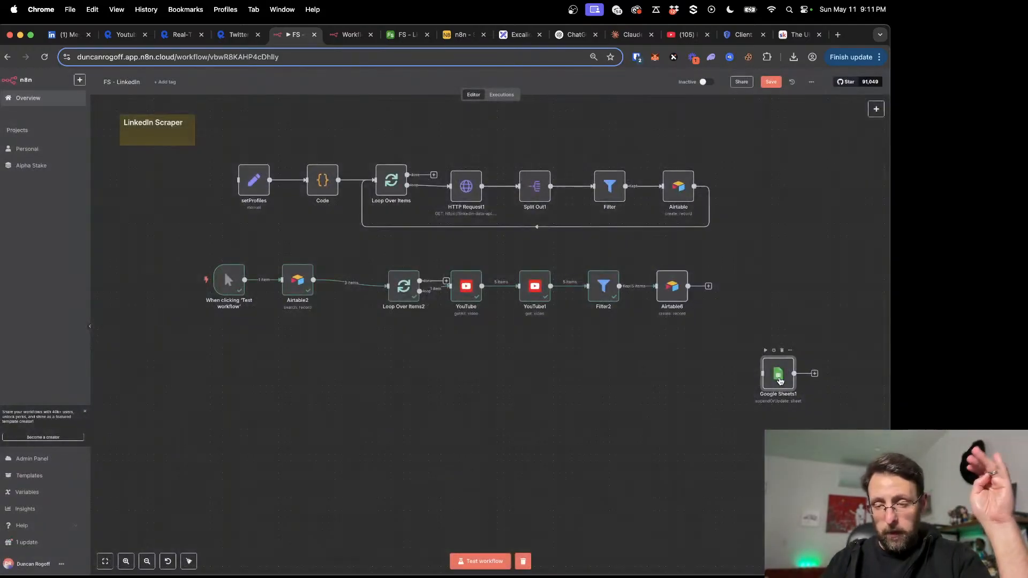
double_click(780, 379)
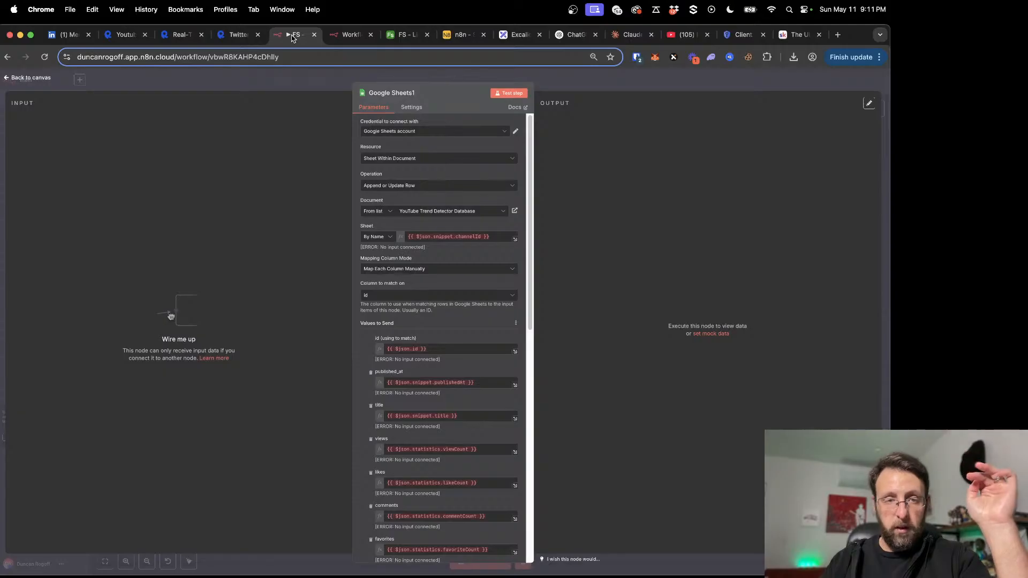
key("Escape")
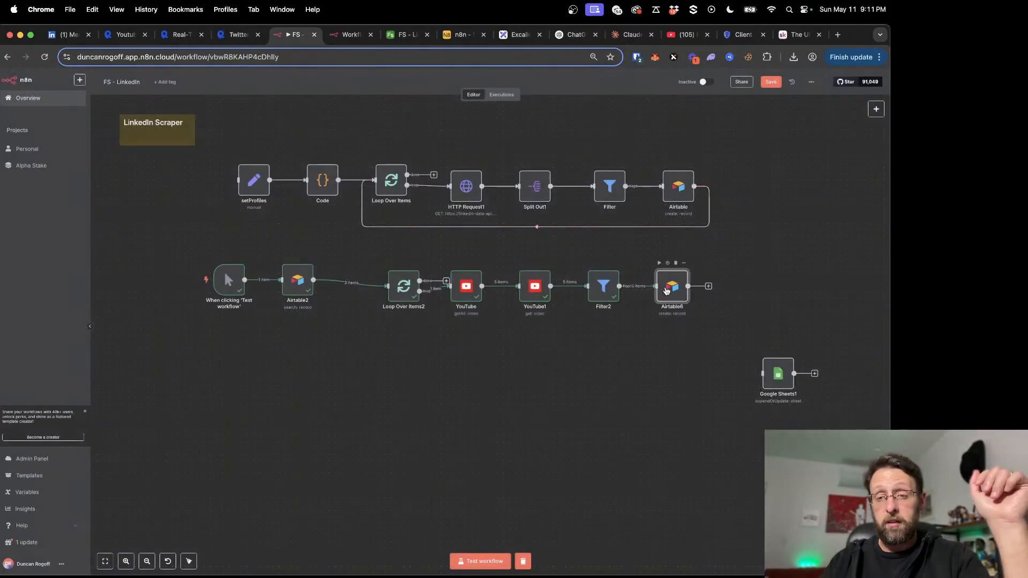
Step: In Airtable6, map Username to snippet.channelTitle and Post Body to snippet.description from Filter2's input data
double_click(672, 286)
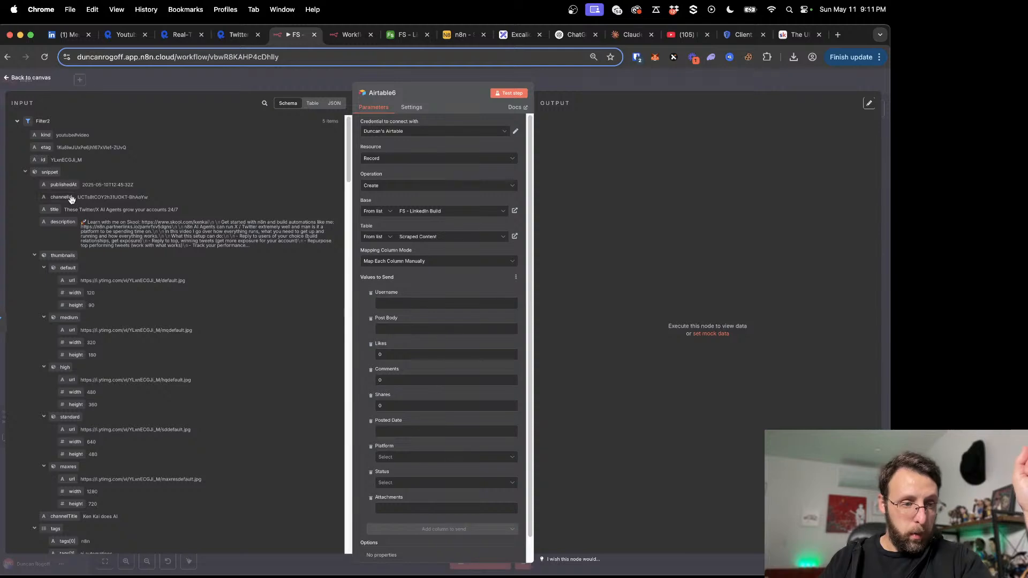
scroll(94, 314, "down", 15)
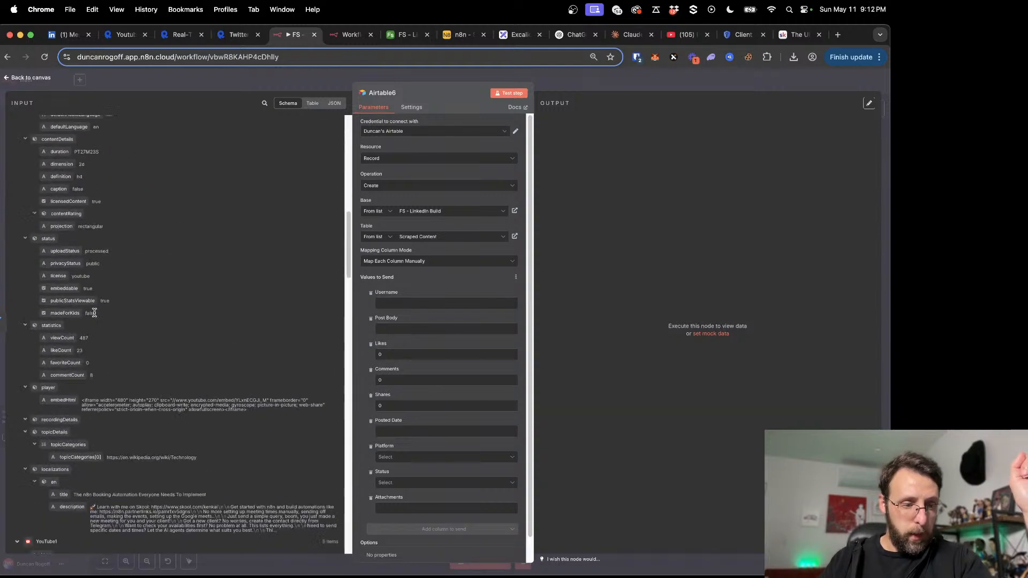
scroll(94, 313, "down", 3)
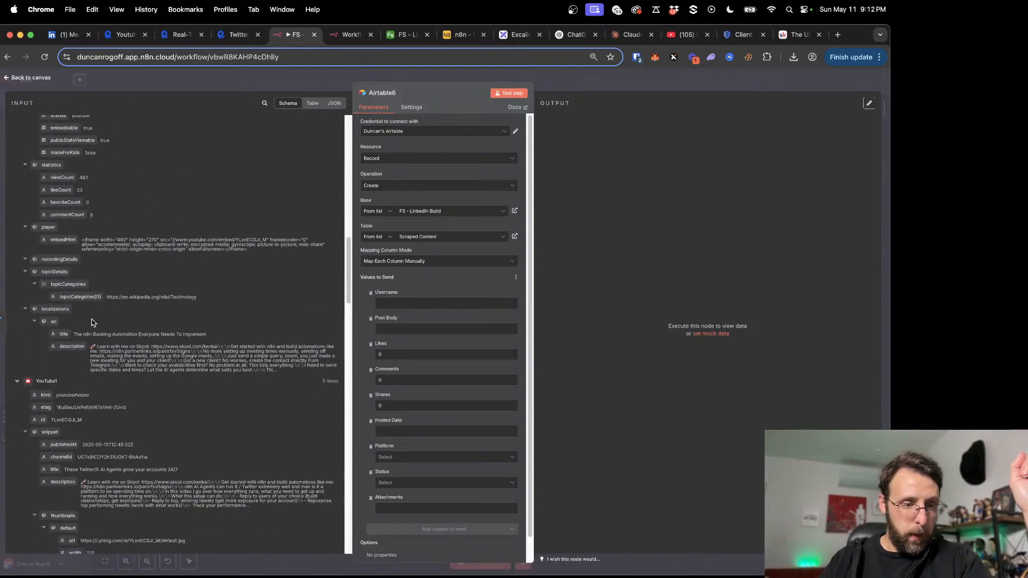
scroll(86, 268, "up", 3)
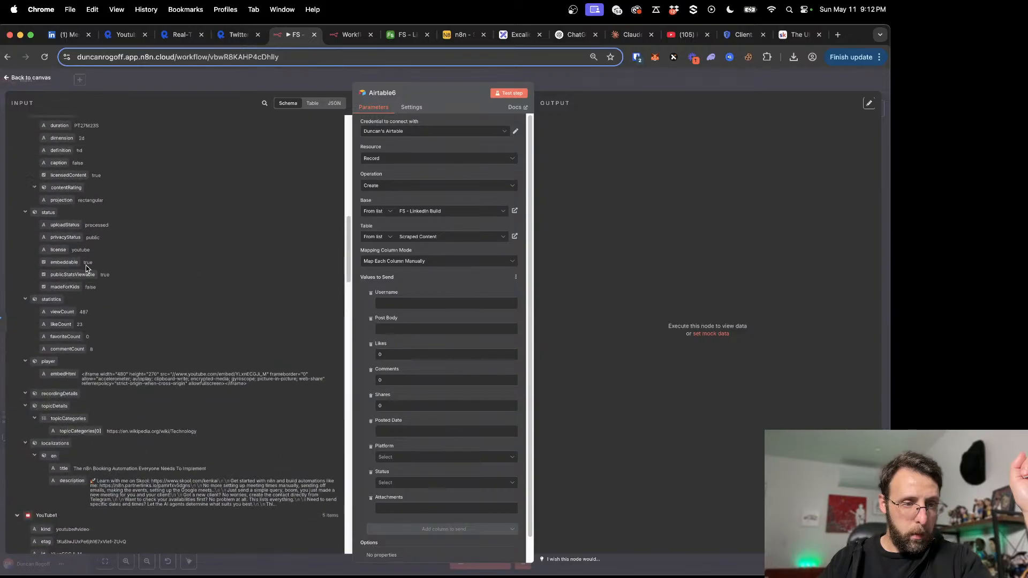
scroll(86, 268, "up", 6)
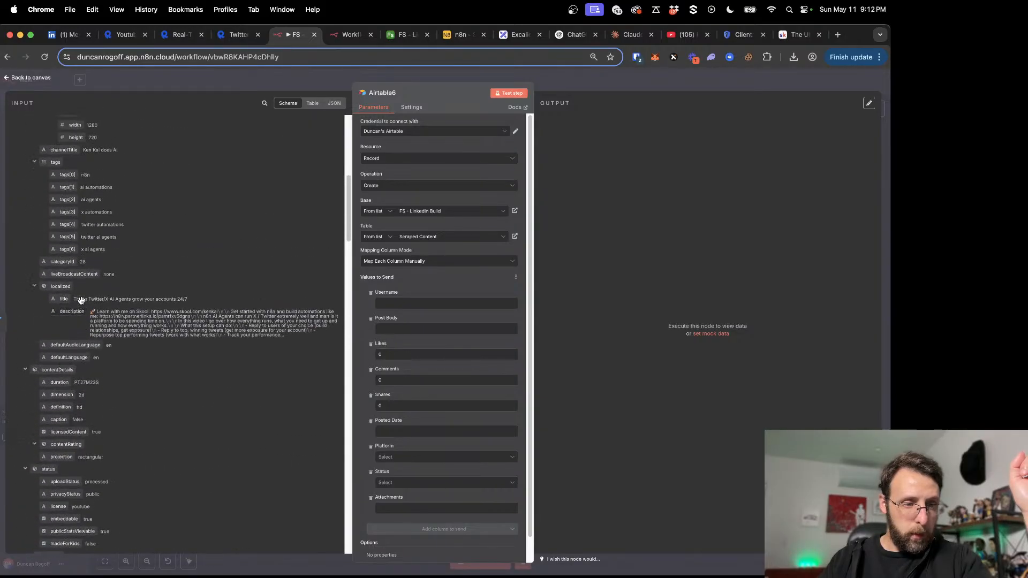
scroll(81, 300, "up", 4)
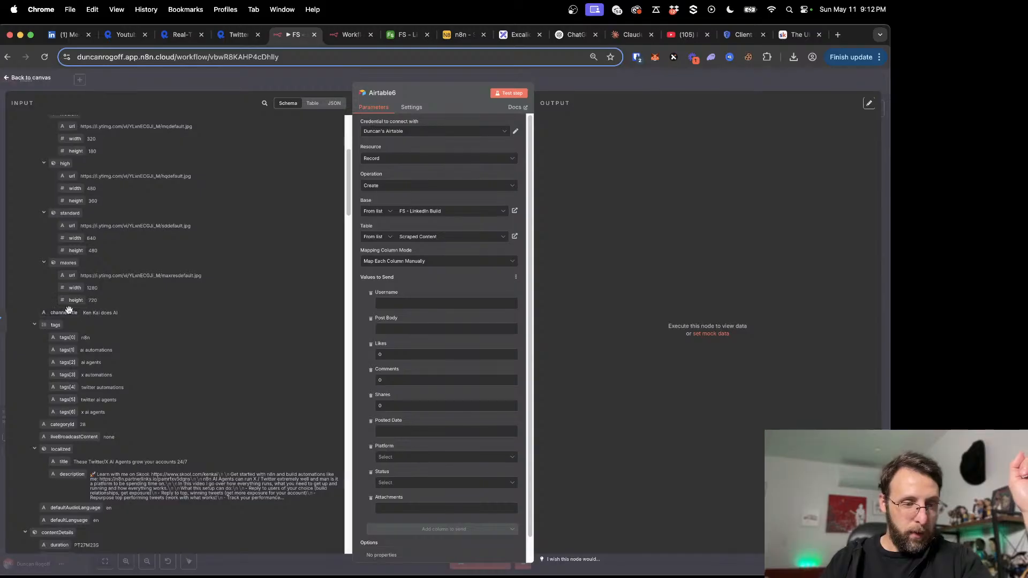
left_click_drag(63, 314, 385, 299)
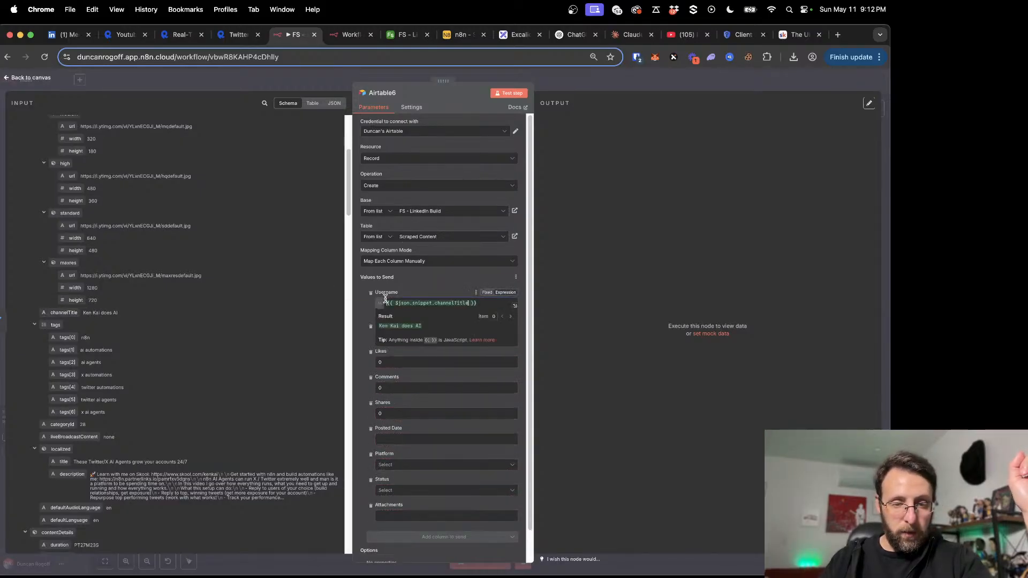
left_click(255, 329)
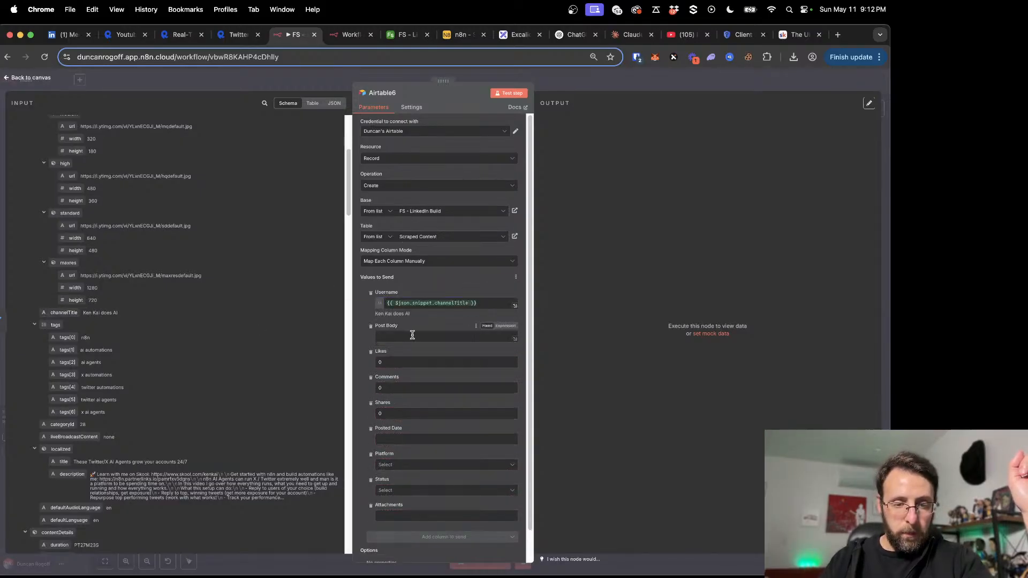
scroll(212, 348, "up", 5)
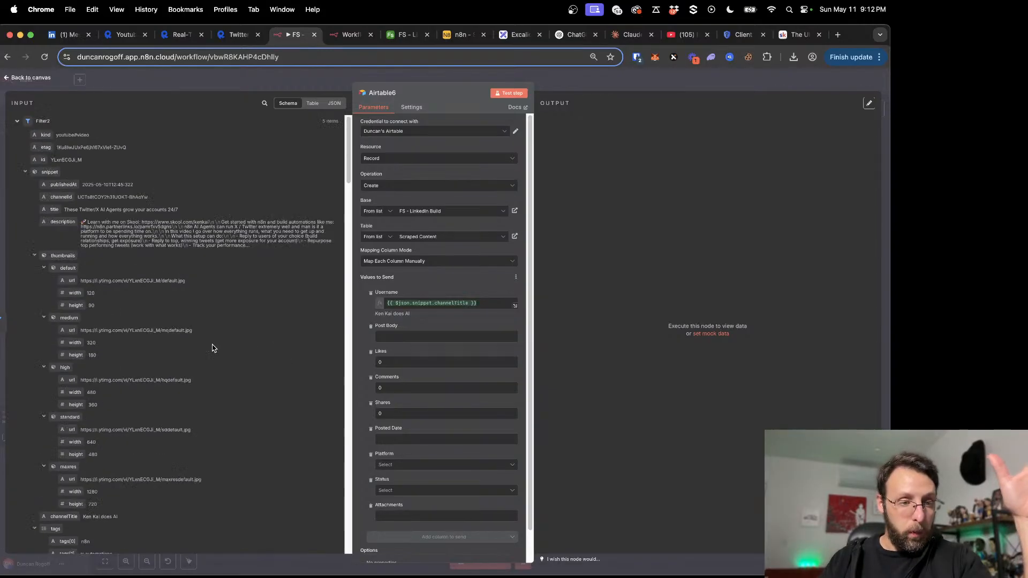
left_click_drag(63, 222, 387, 334)
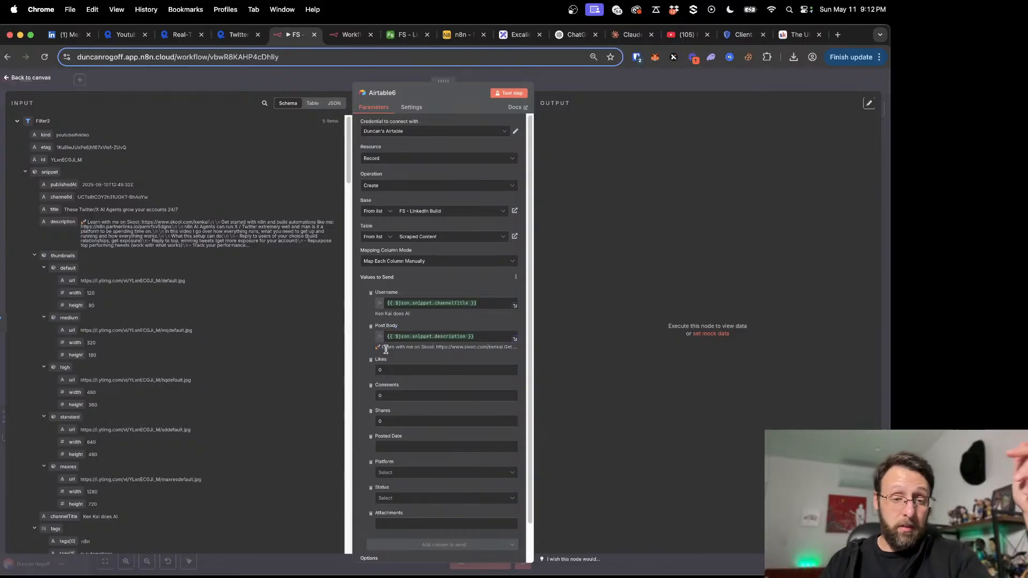
Step: Replace the default value of Airtable6's Likes with the video's statistics.likeCount
scroll(152, 342, "down", 10)
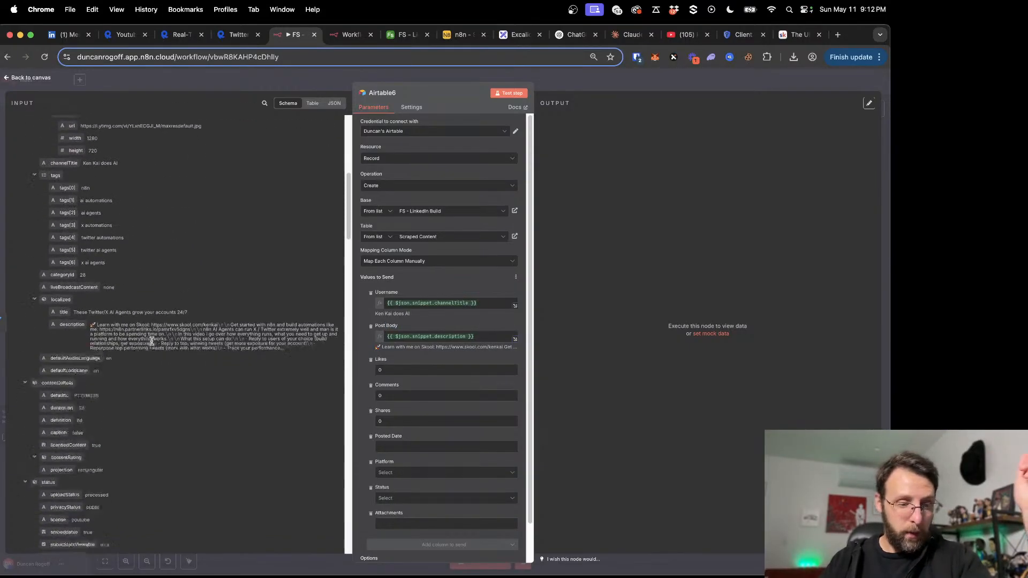
scroll(153, 341, "down", 4)
scroll(106, 278, "down", 4)
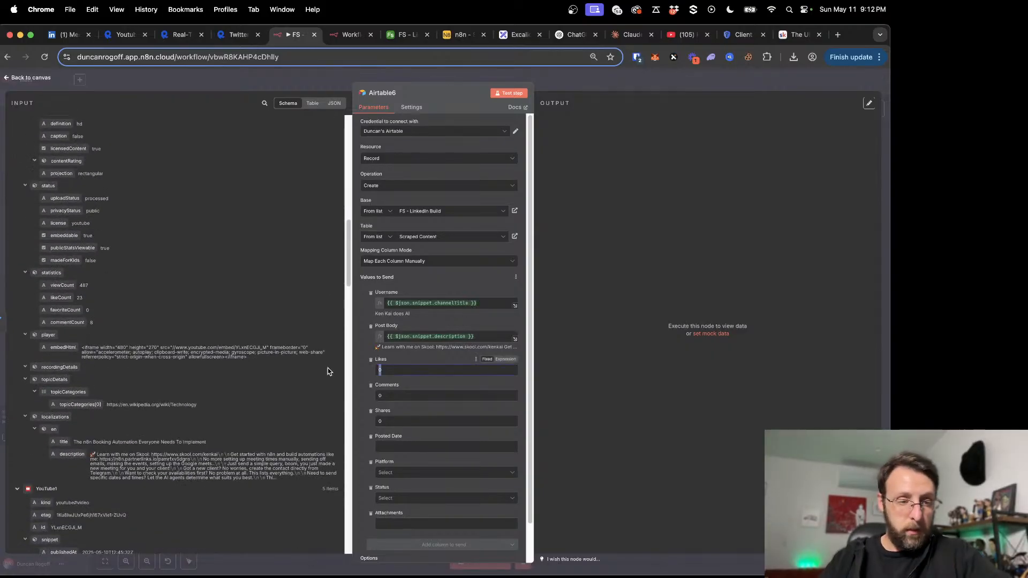
key("BackSpace")
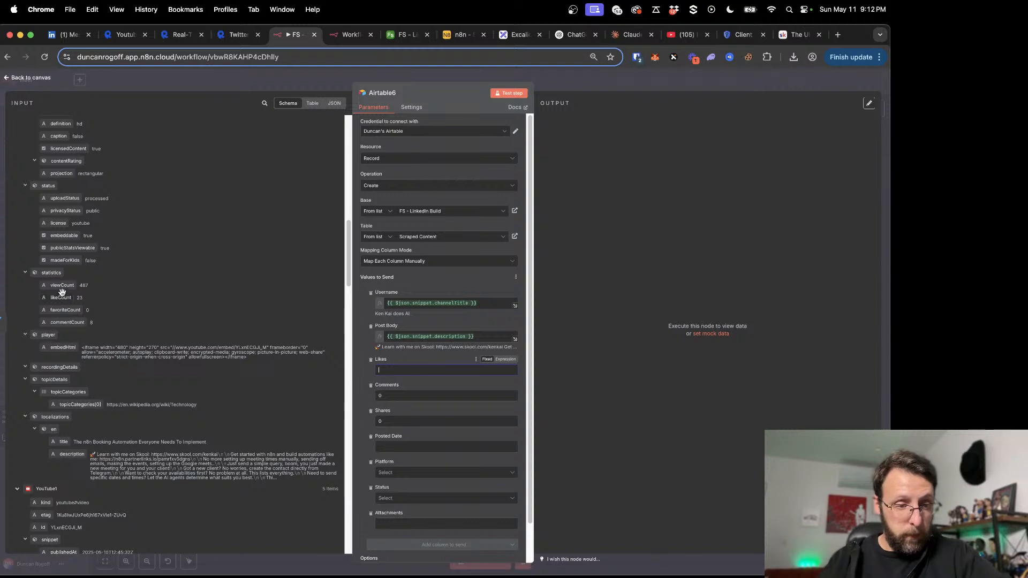
left_click_drag(60, 297, 374, 402)
left_click(357, 377)
Step: Clear the default values of Comments and Shares in Airtable6, and map Comments to statistics.commentCount
key("BackSpace")
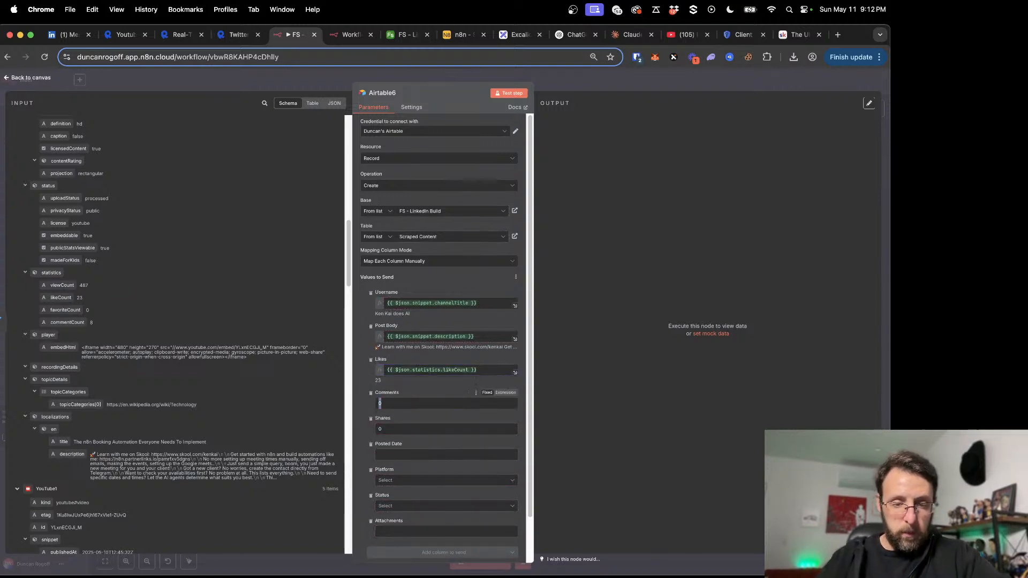
left_click(394, 425)
key("BackSpace")
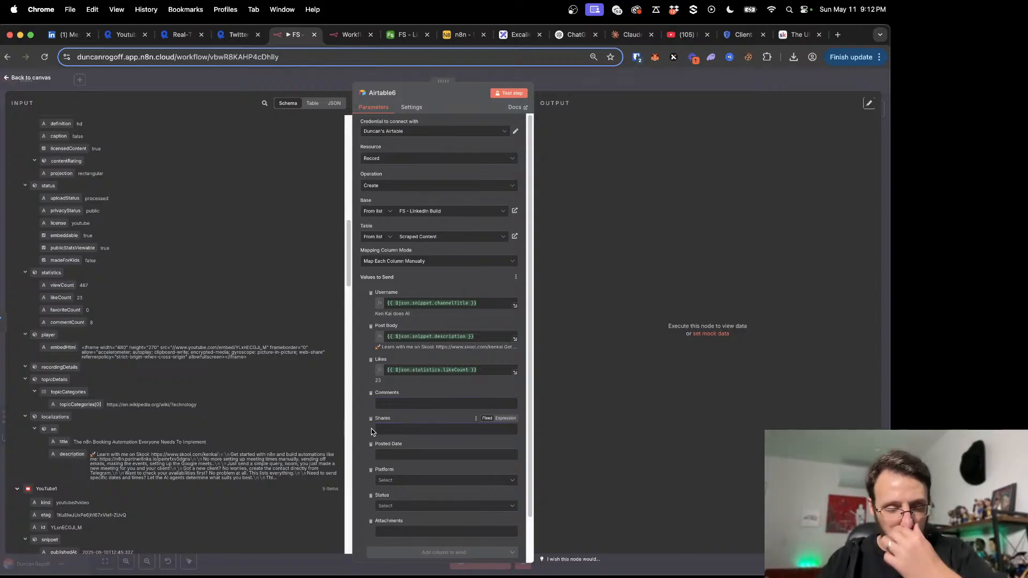
left_click_drag(67, 322, 394, 403)
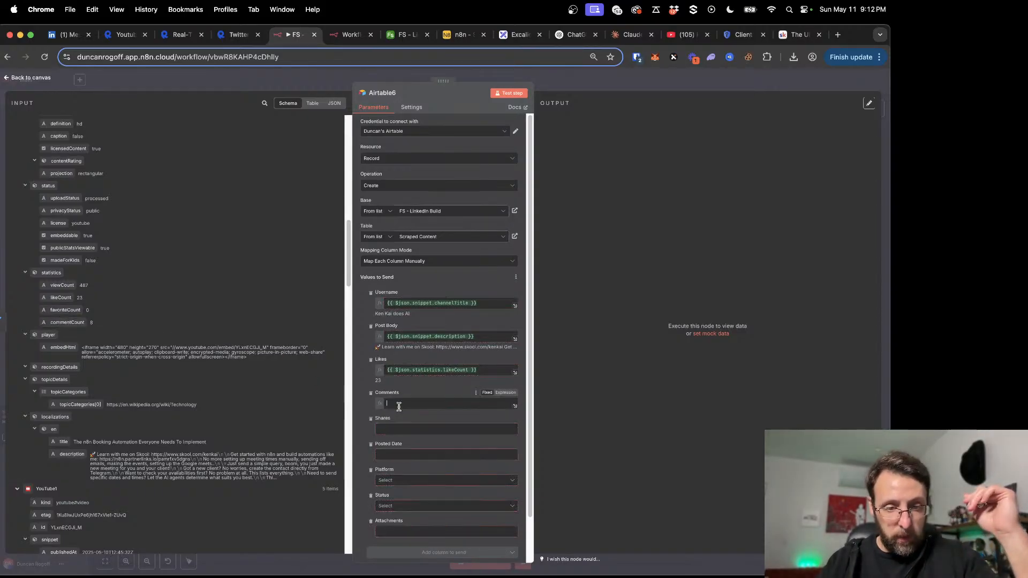
left_click(357, 432)
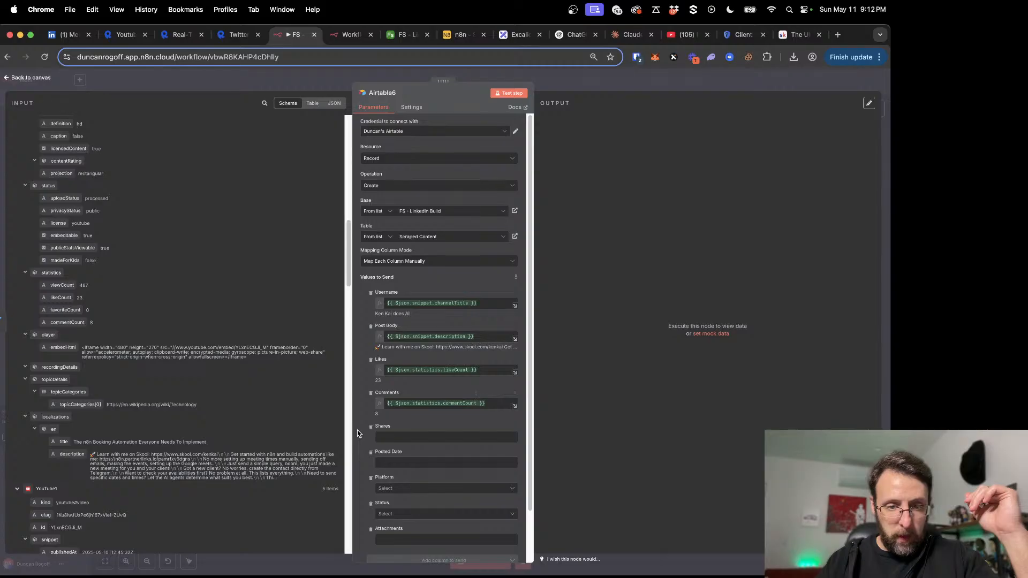
Step: In Airtable, duplicate the Scraped Content table's Shares field and name the copy Views
scroll(358, 429, "down", 2)
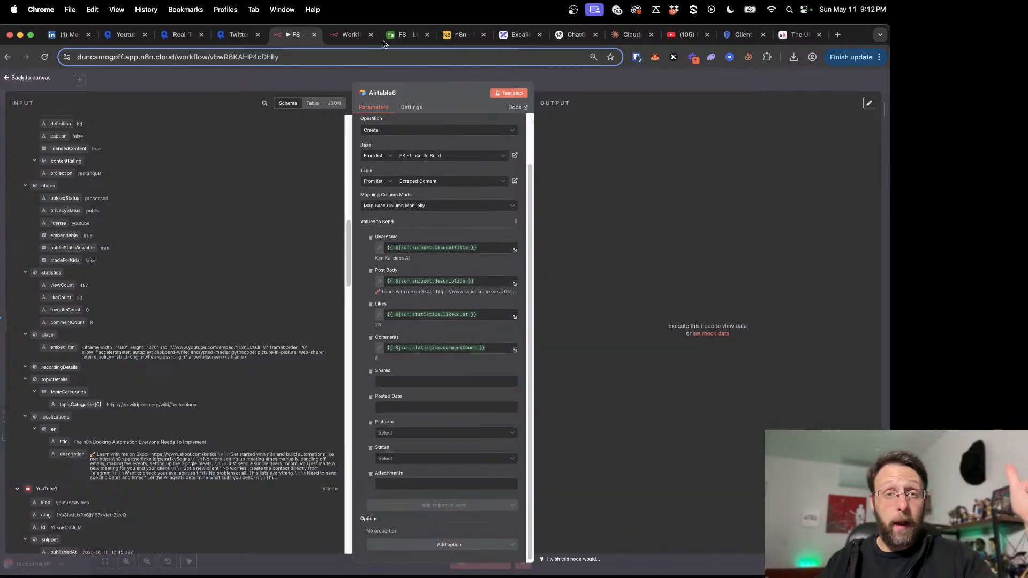
left_click(401, 35)
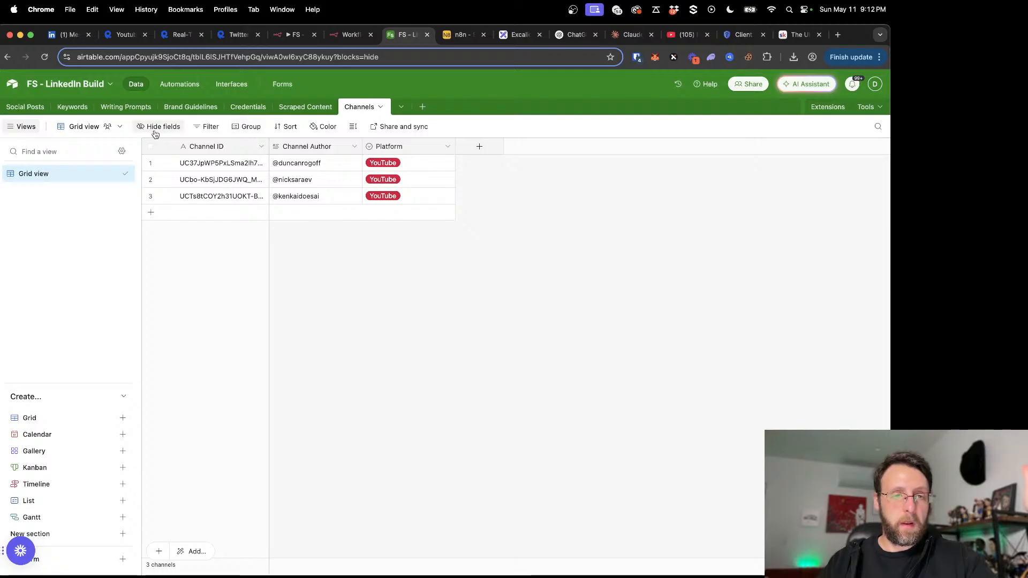
left_click(297, 106)
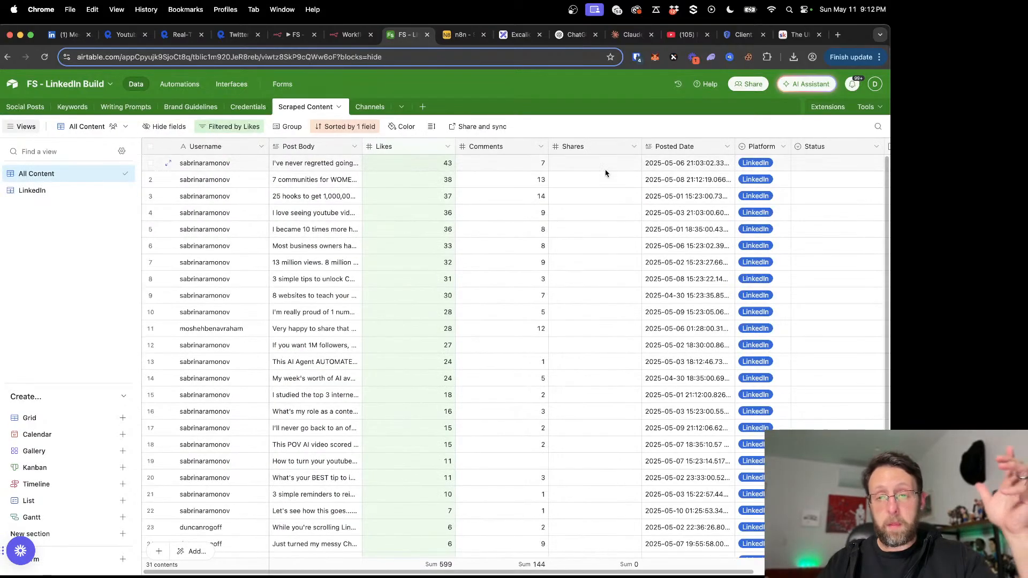
left_click(634, 146)
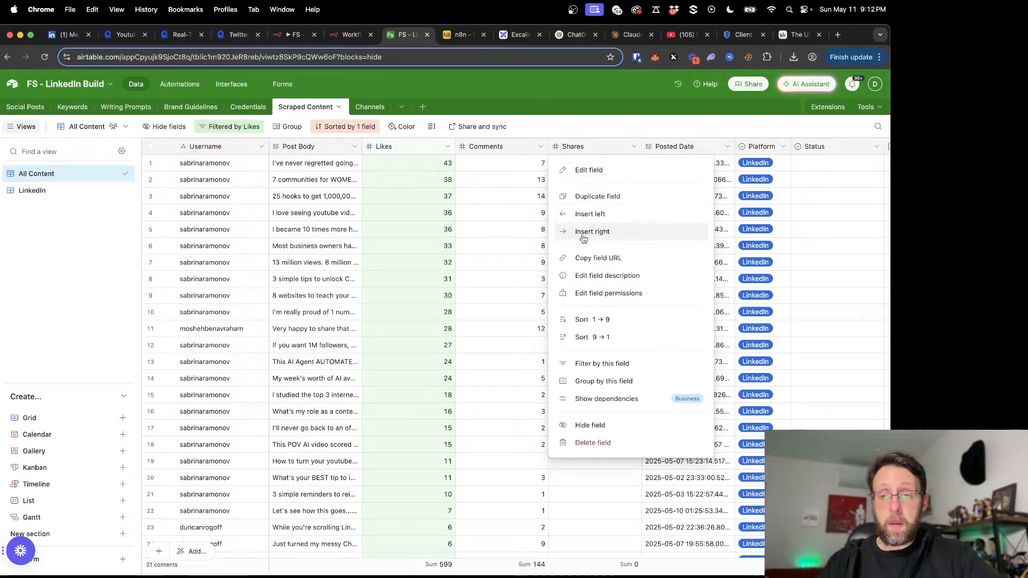
left_click(608, 197)
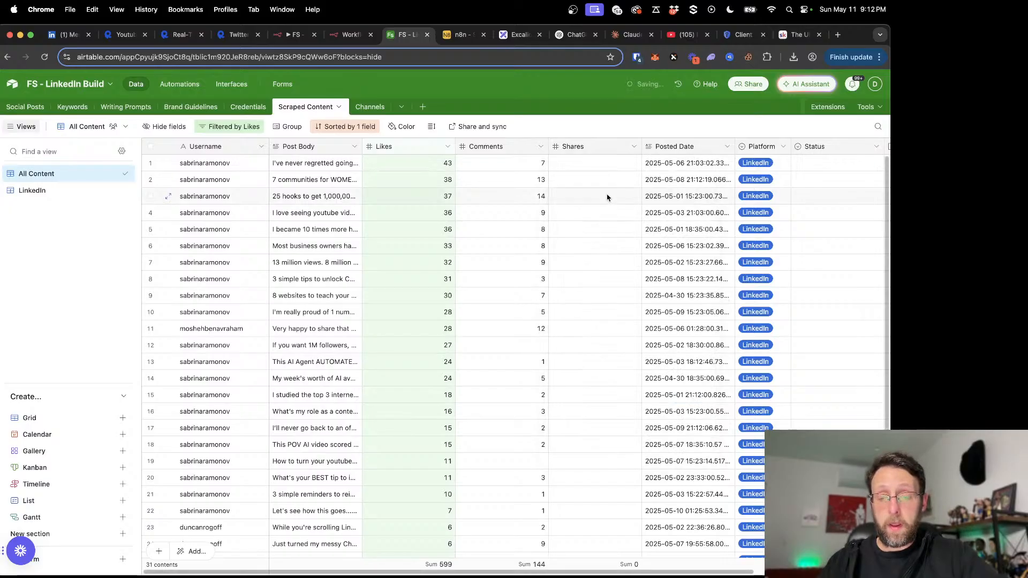
double_click(612, 146)
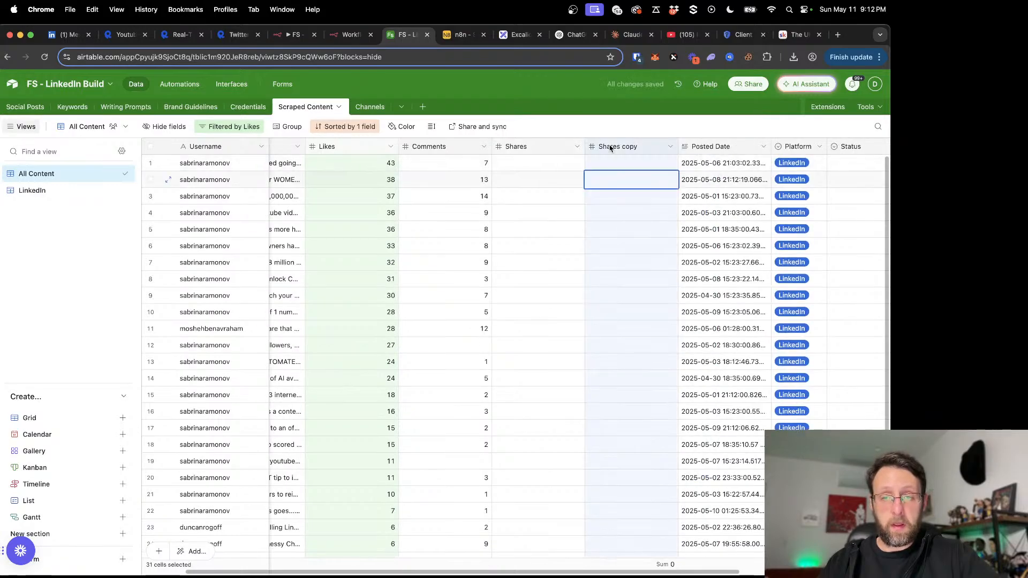
type("Views")
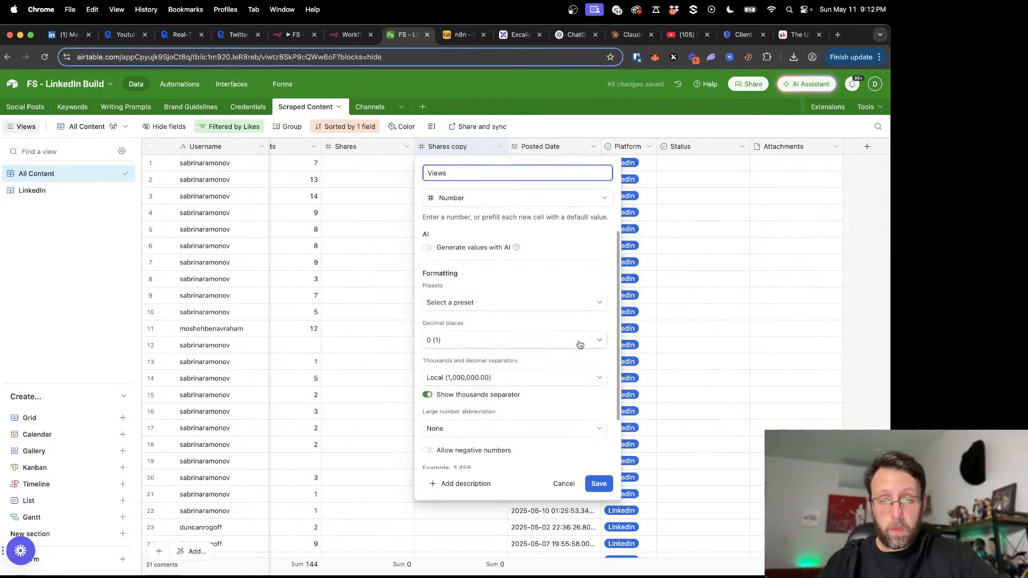
left_click(605, 478)
scroll(466, 245, "left", 2)
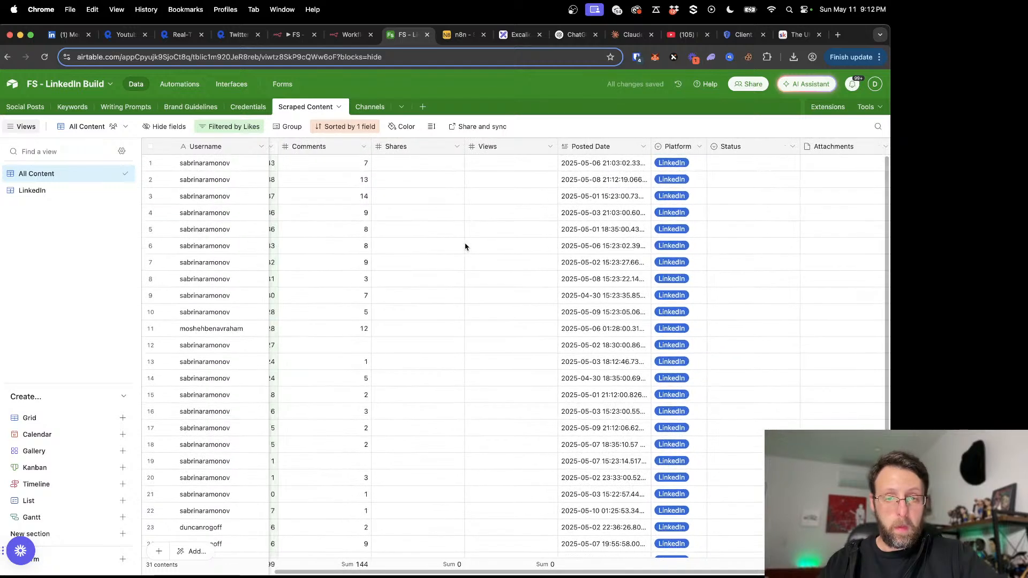
Step: Return to the Airtable6 node in n8n, refresh its column list, and map Views to statistics.viewCount
left_click(283, 38)
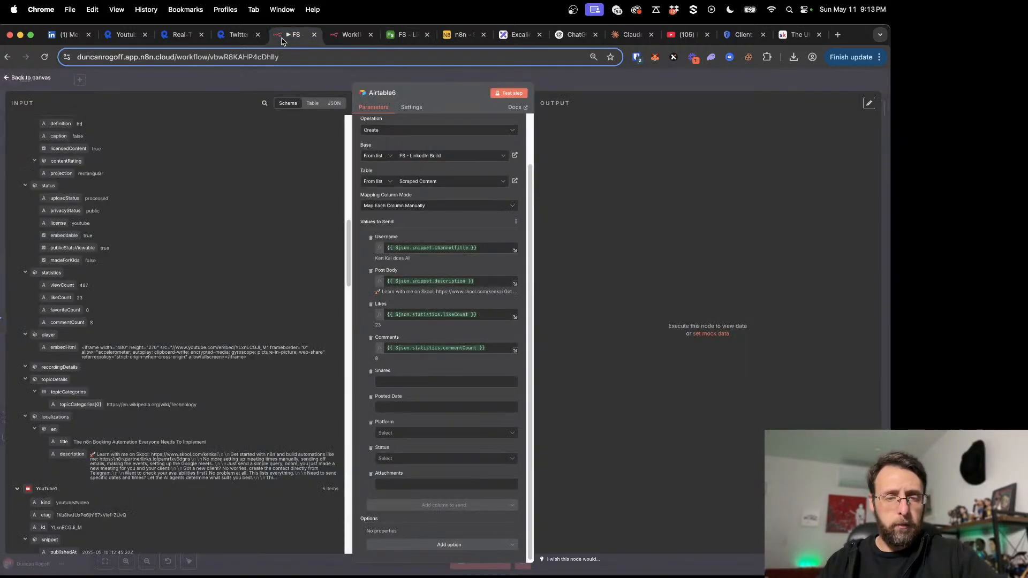
left_click(510, 223)
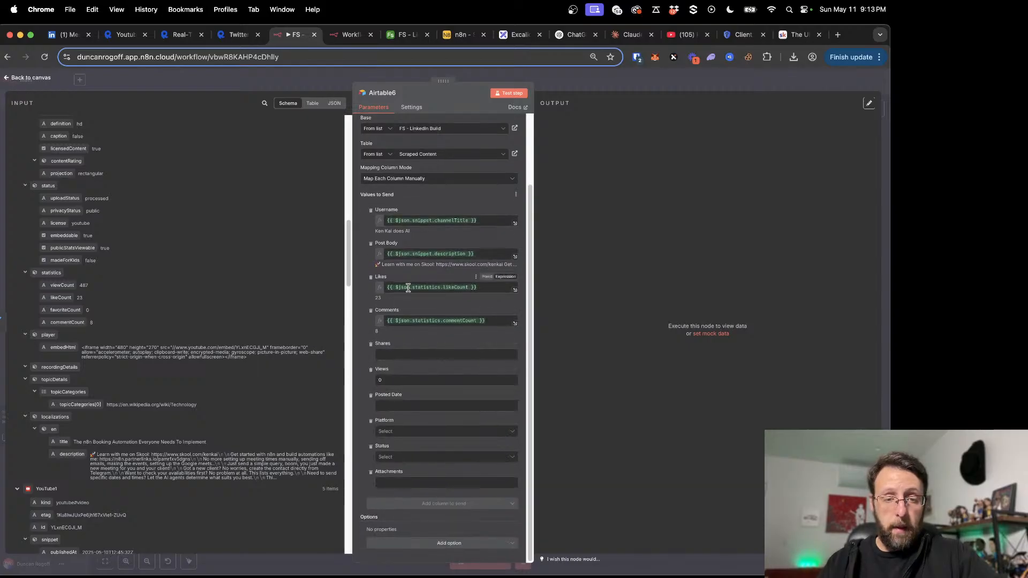
double_click(381, 380)
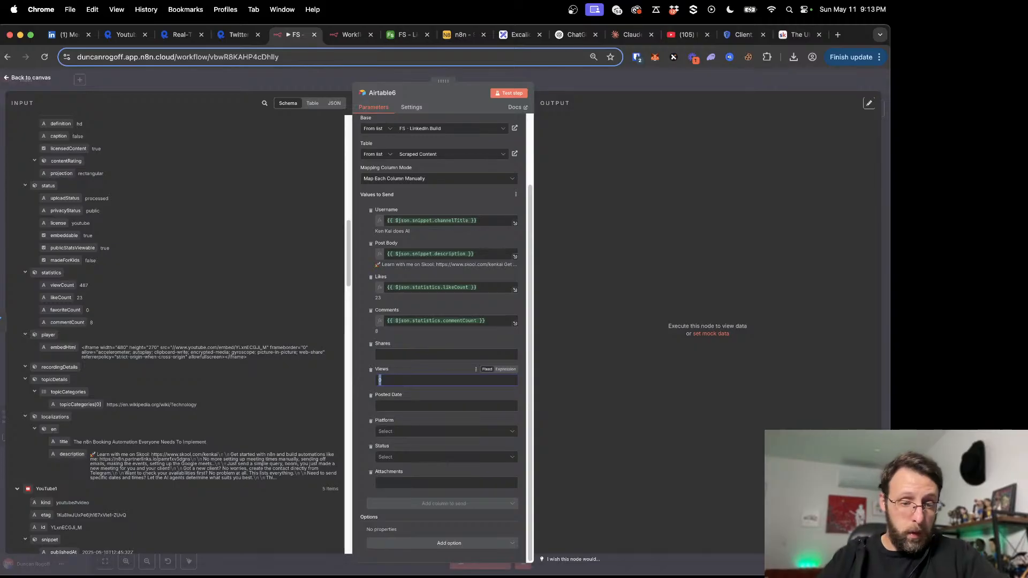
left_click_drag(62, 285, 417, 381)
left_click(359, 342)
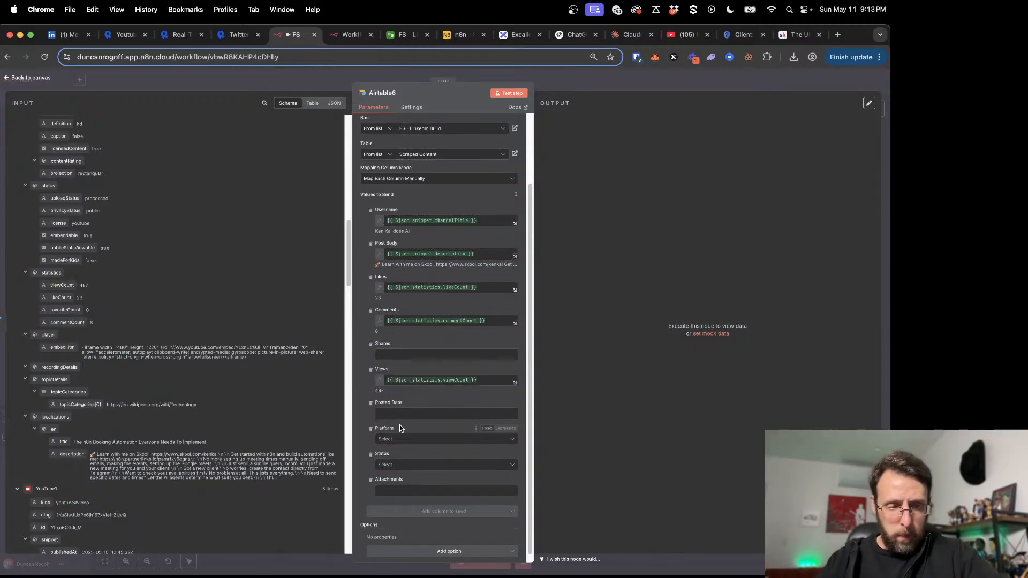
Step: In Airtable6, map Posted Date to Filter2's snippet.publishedAt and set Platform to YouTube
scroll(185, 352, "down", 3)
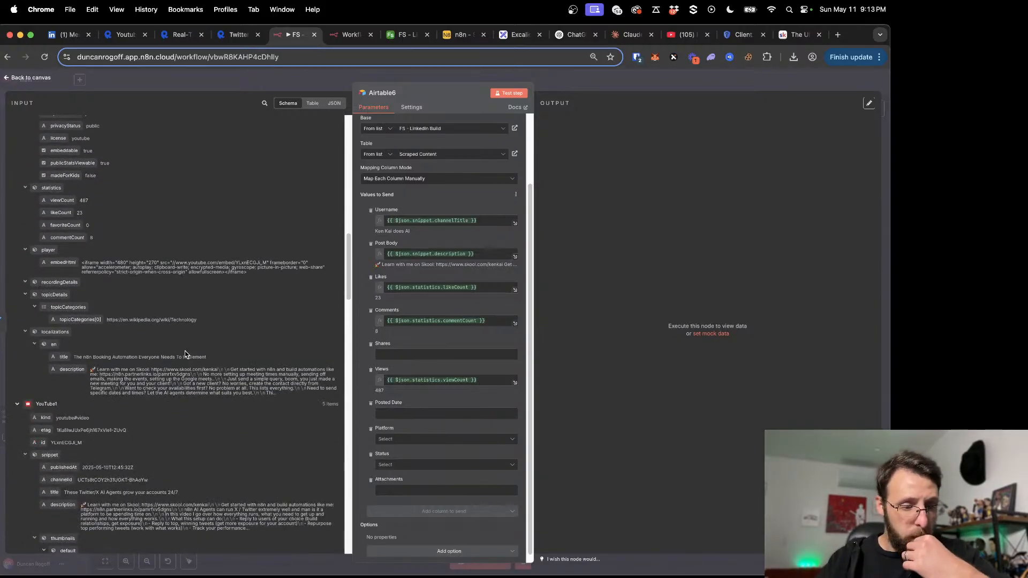
left_click(391, 36)
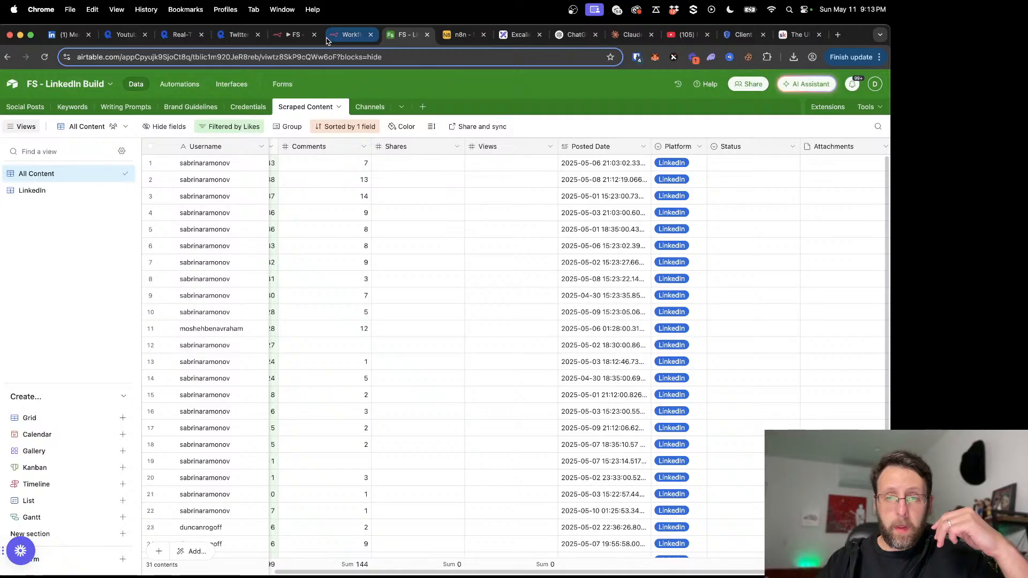
left_click(295, 35)
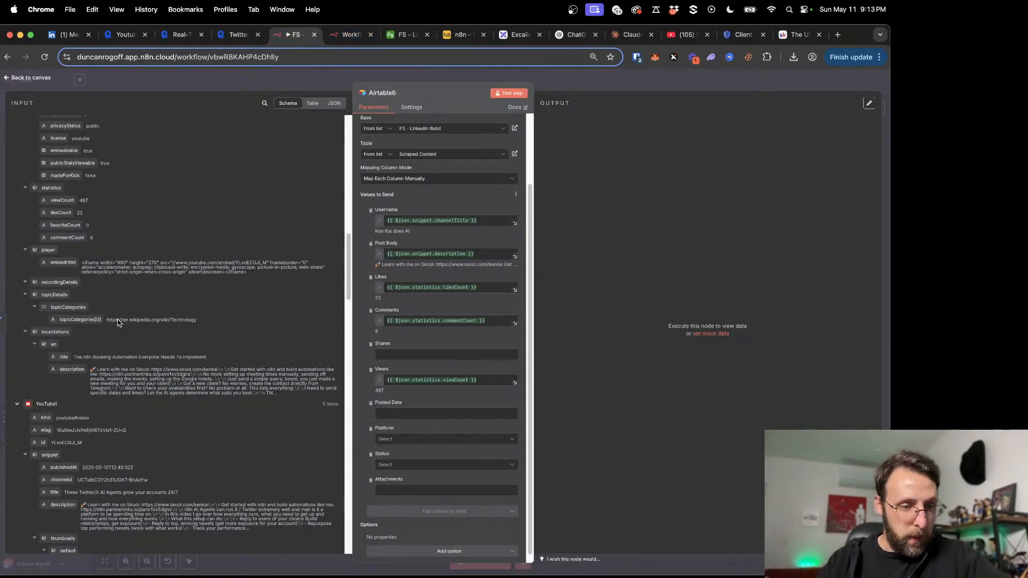
scroll(118, 322, "down", 10)
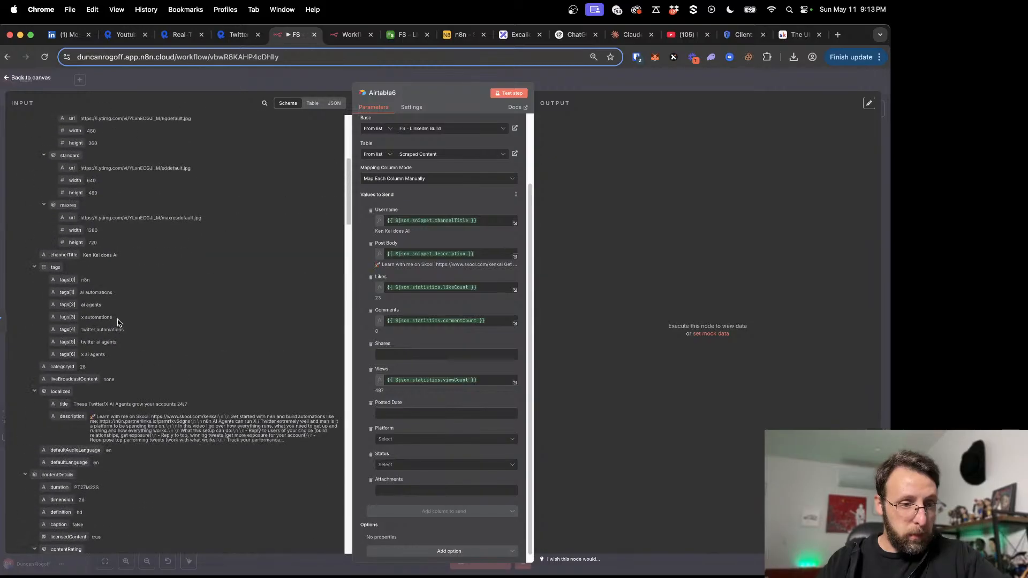
scroll(118, 322, "up", 5)
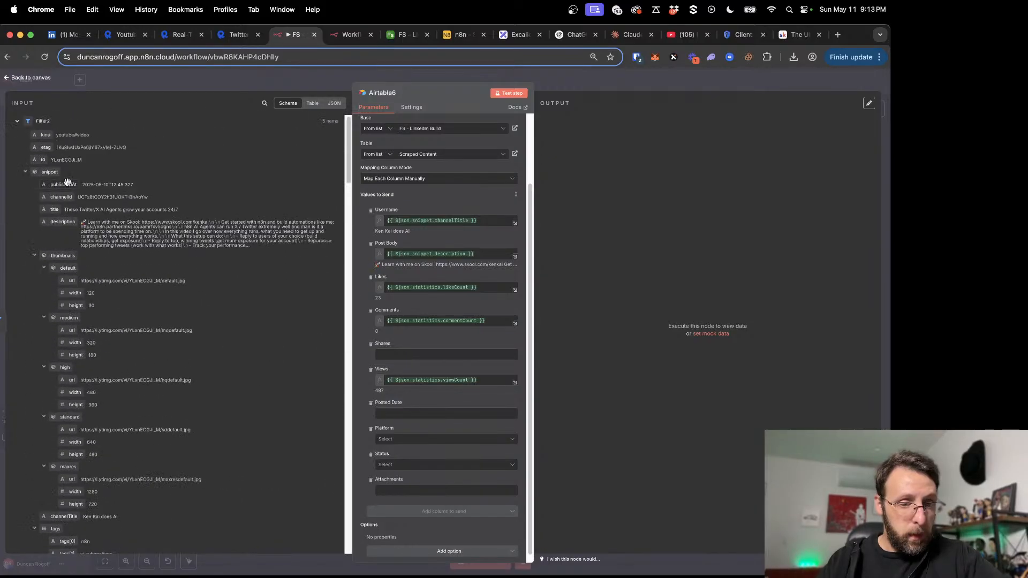
left_click(416, 414)
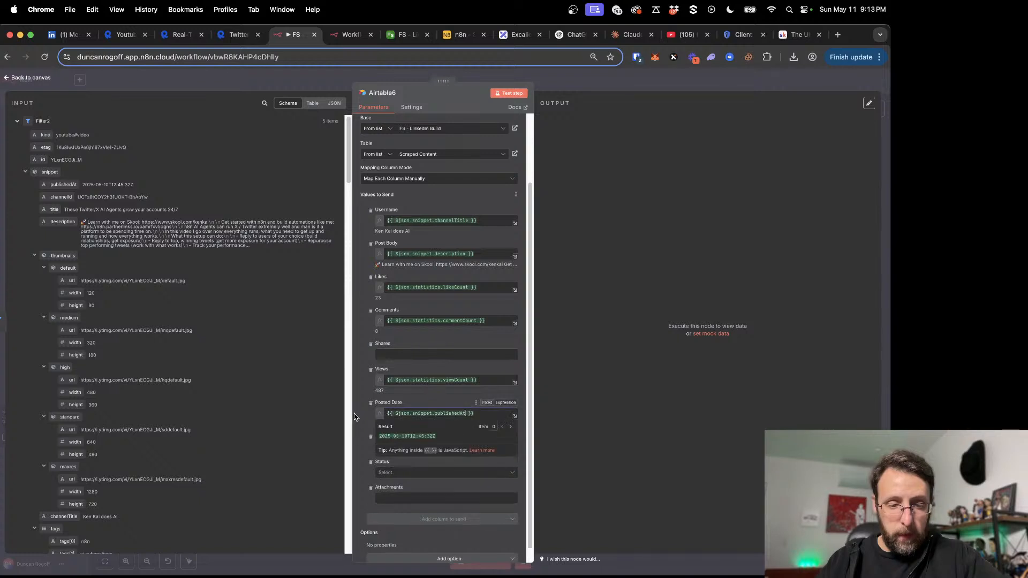
left_click_drag(64, 185, 416, 414)
scroll(409, 431, "down", 1)
left_click(408, 435)
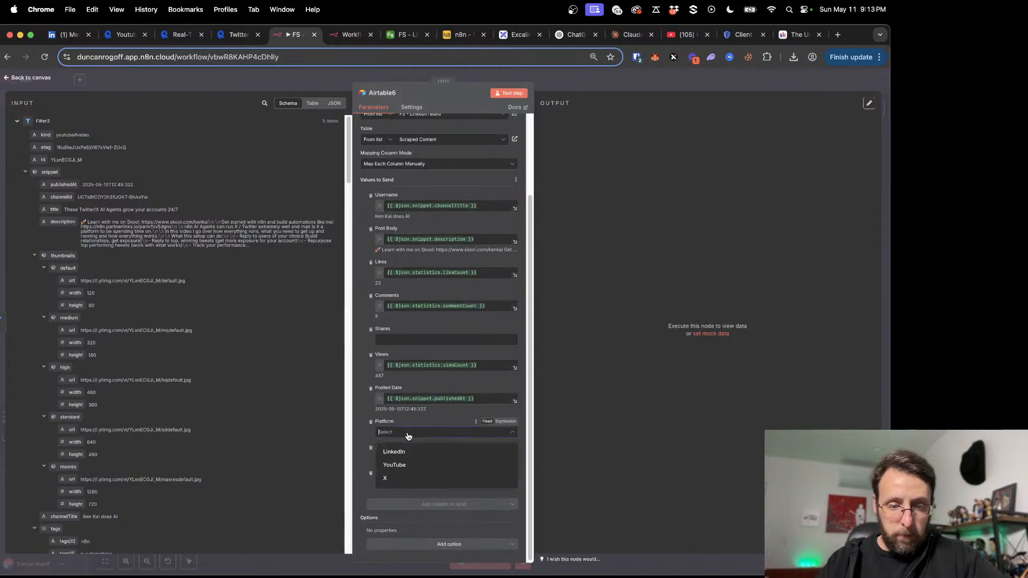
left_click(394, 465)
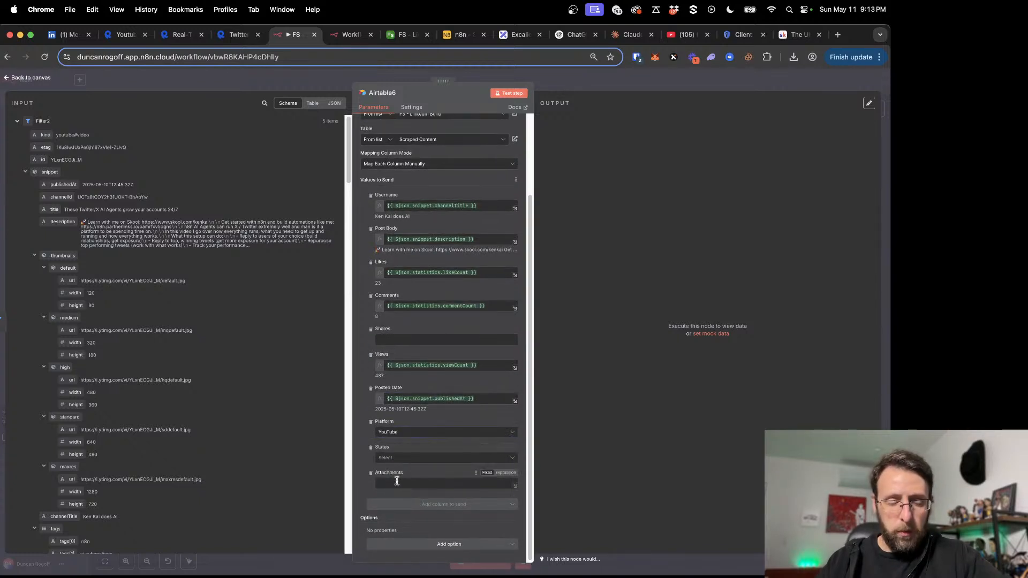
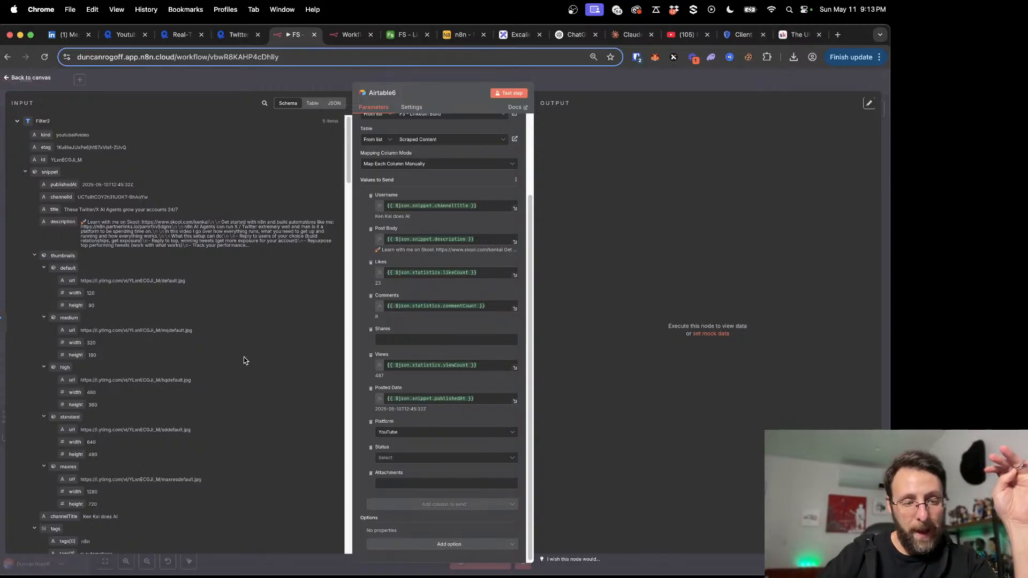
Step: Leave the other n8n workflow without saving, open the Social Hub workflow, and locate its update Image node
left_click(340, 35)
left_click(30, 98)
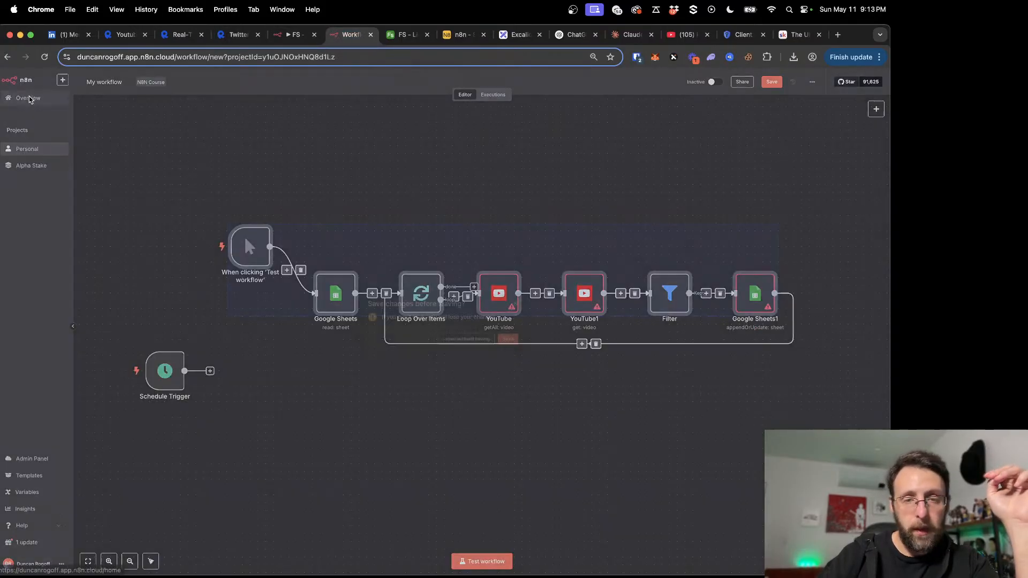
left_click(482, 342)
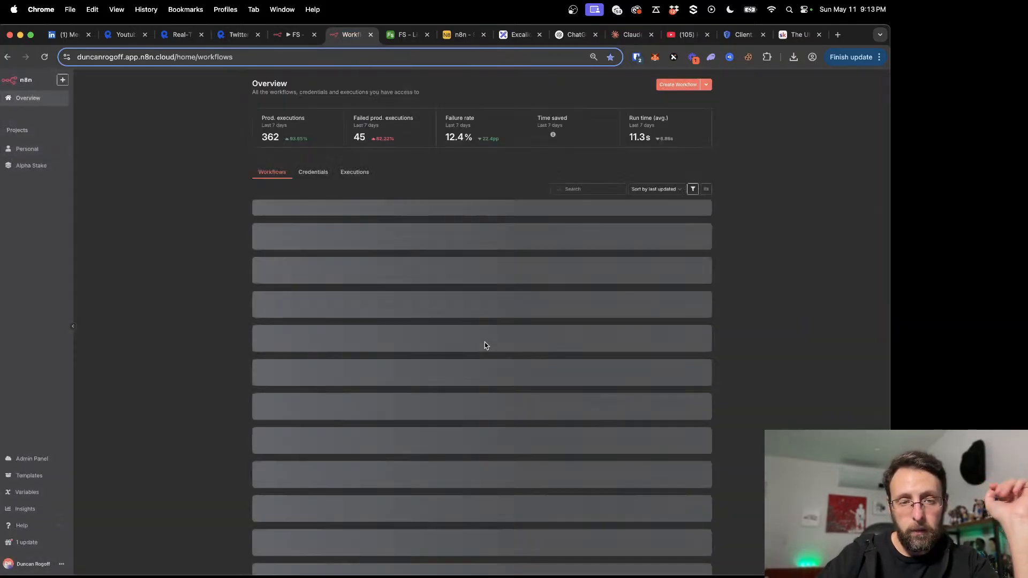
left_click(413, 306)
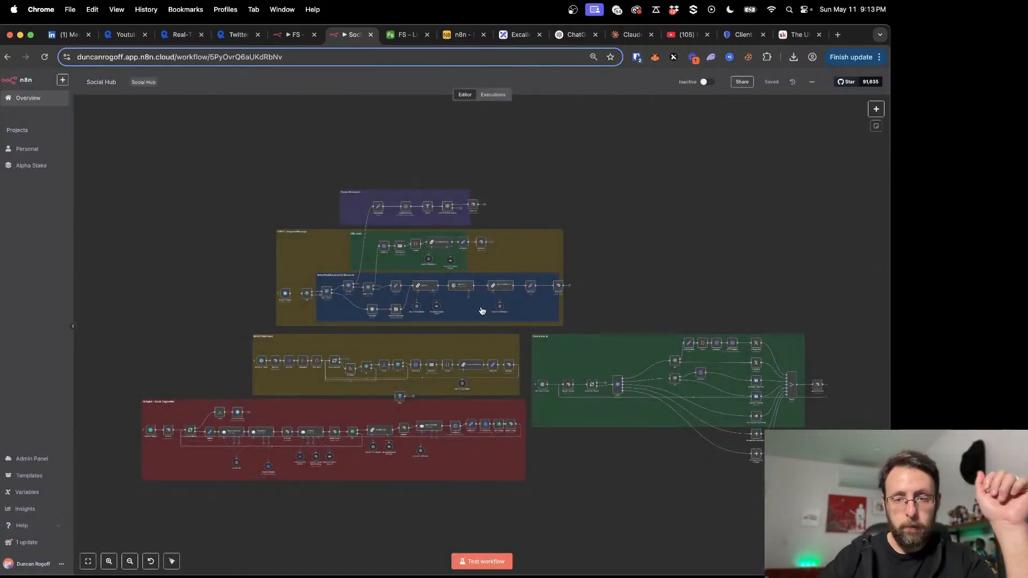
scroll(689, 461, "up", 10)
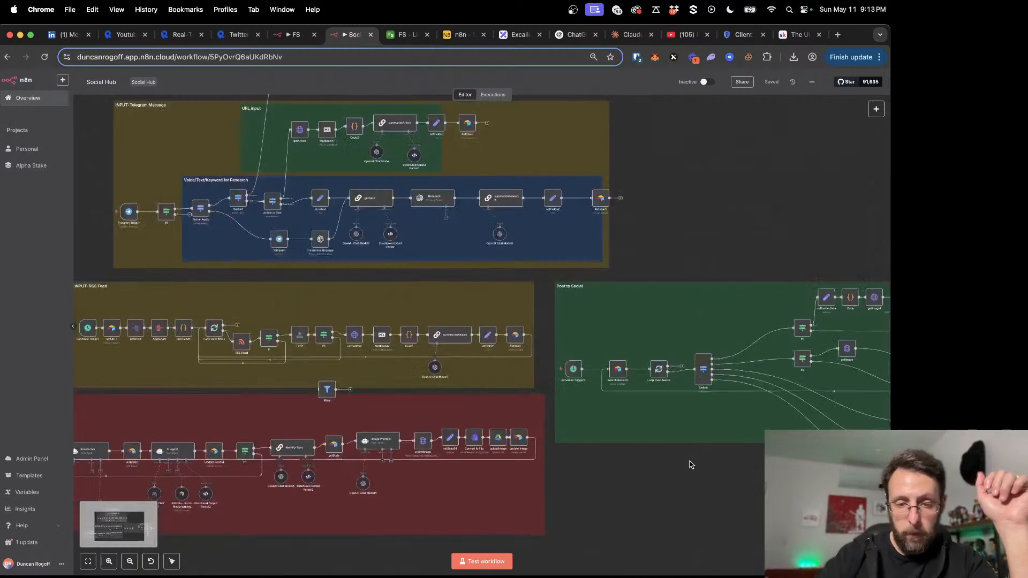
scroll(691, 465, "down", 5)
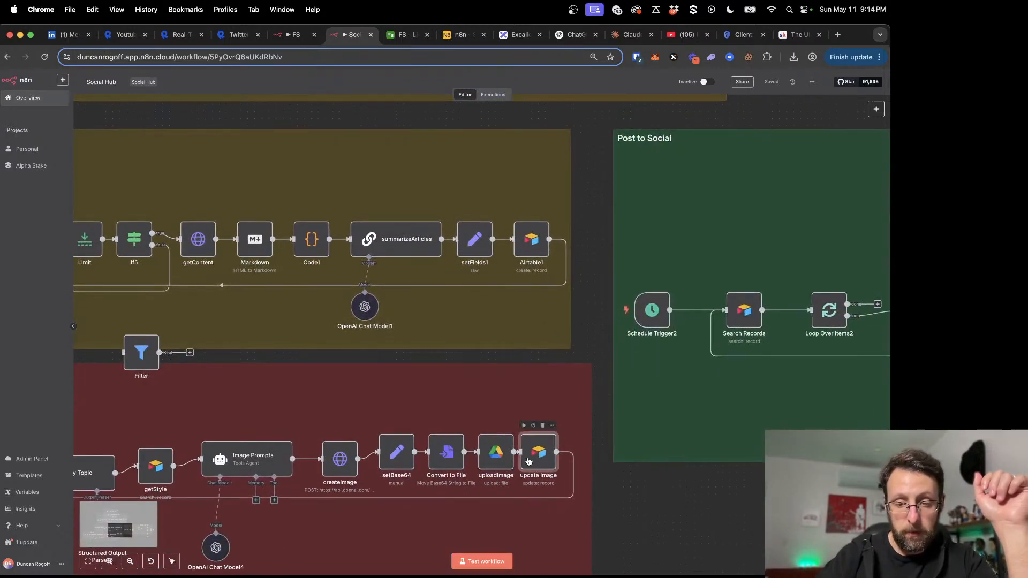
Step: Open the update Image node and copy the expression from its postImage field
double_click(528, 459)
scroll(451, 447, "down", 10)
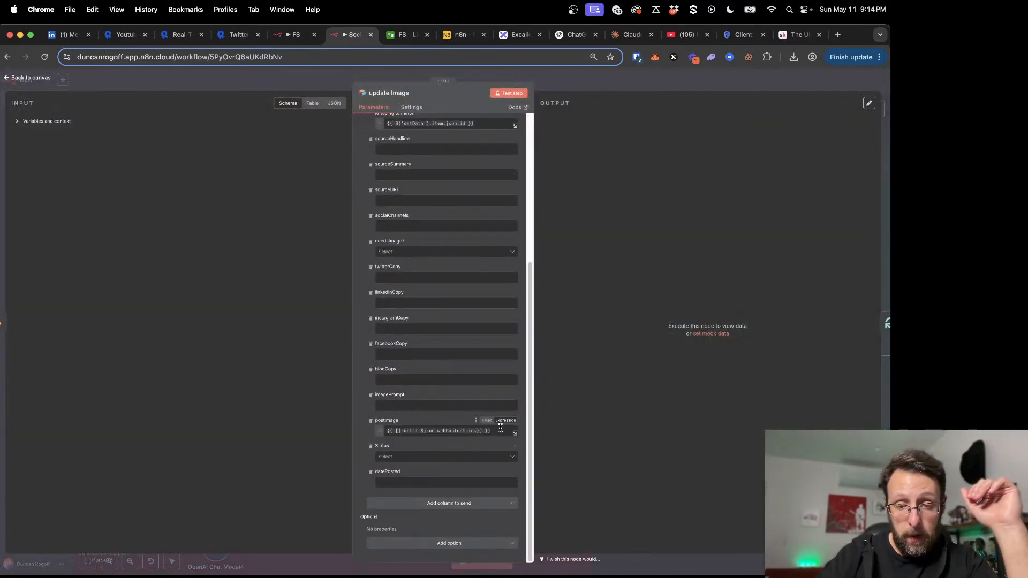
left_click_drag(501, 430, 368, 432)
key("super+c")
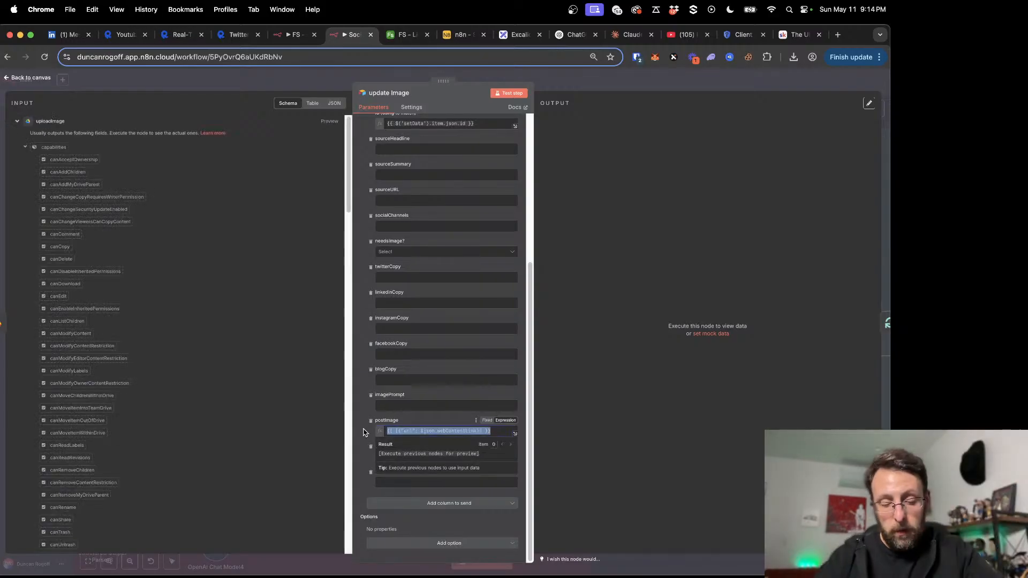
left_click(433, 429)
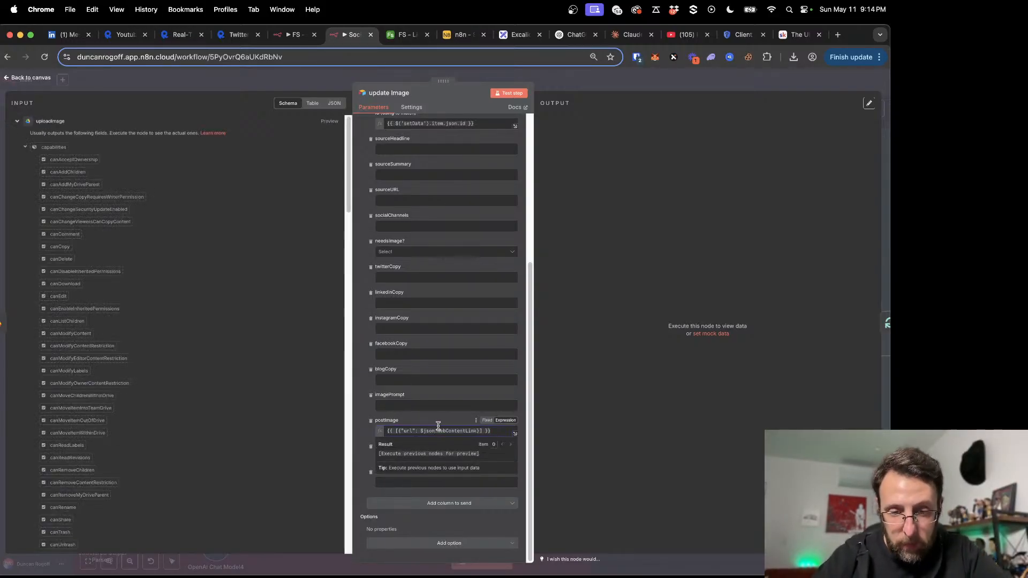
Step: Return to Airtable6 and set Attachments to the copied expression {{ [{"url": $json.webContentLink}] }}, using expression mode
key("ctrl+shift+Tab")
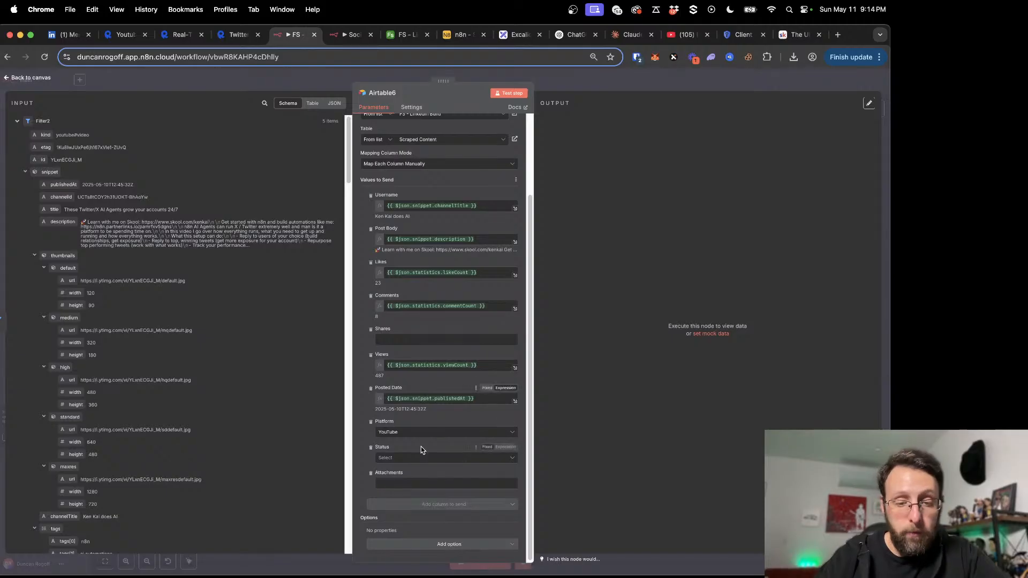
left_click(402, 482)
key("super+v")
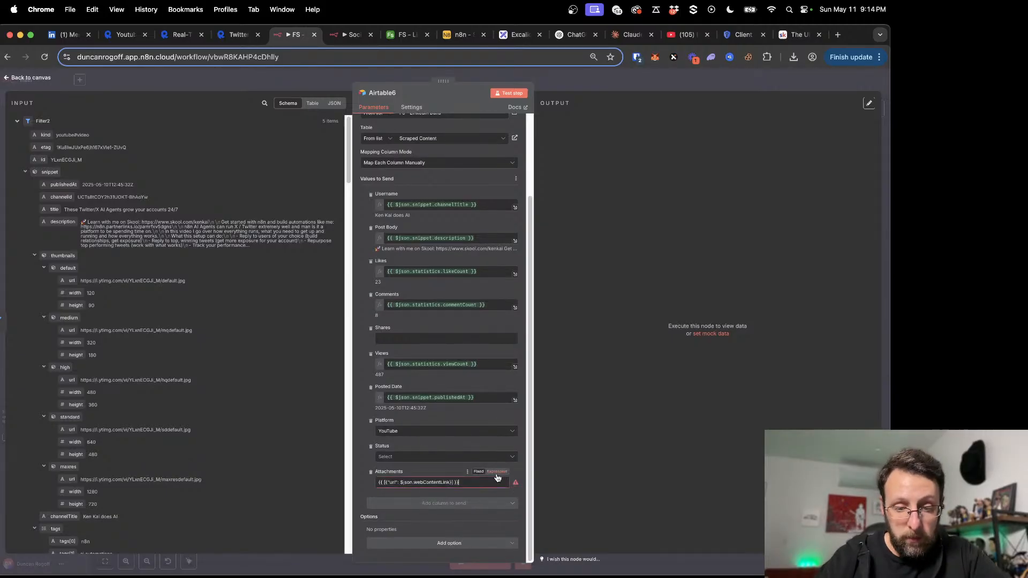
left_click(508, 474)
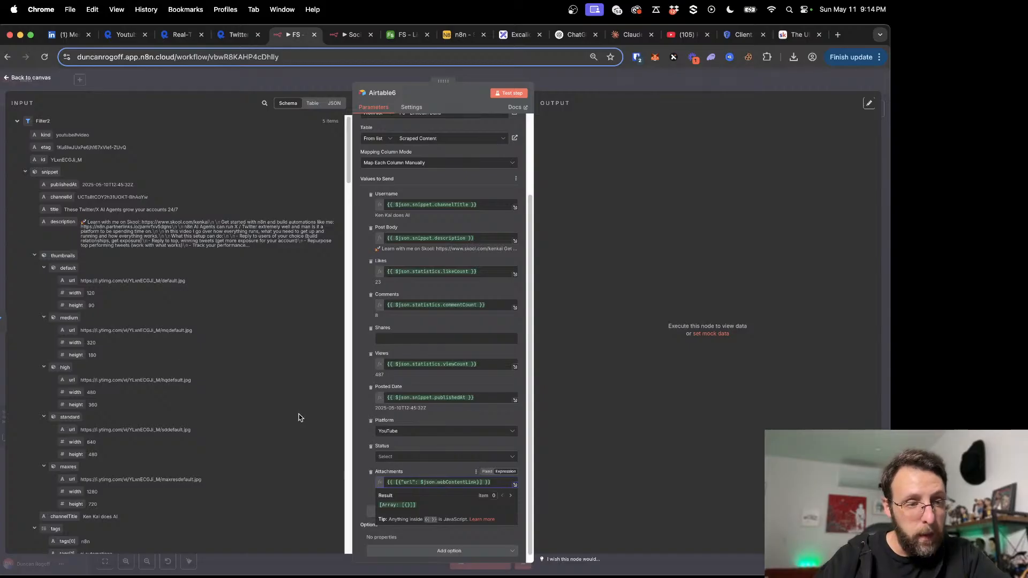
Step: In Airtable6, set the Attachments expression to {{ [{"url": $json.snippet.thumbnails.maxres.url}] }}
left_click(25, 172)
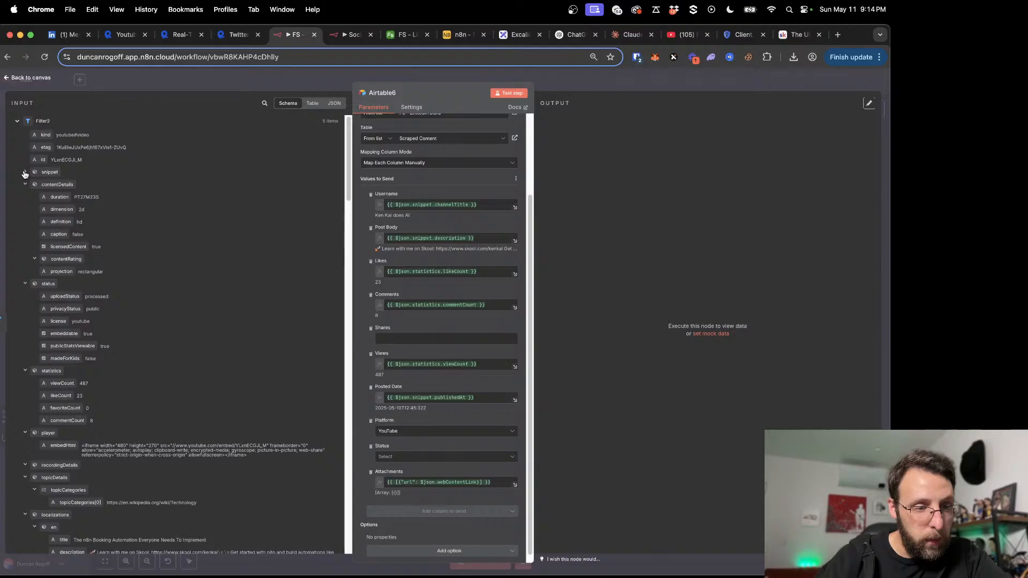
left_click(24, 173)
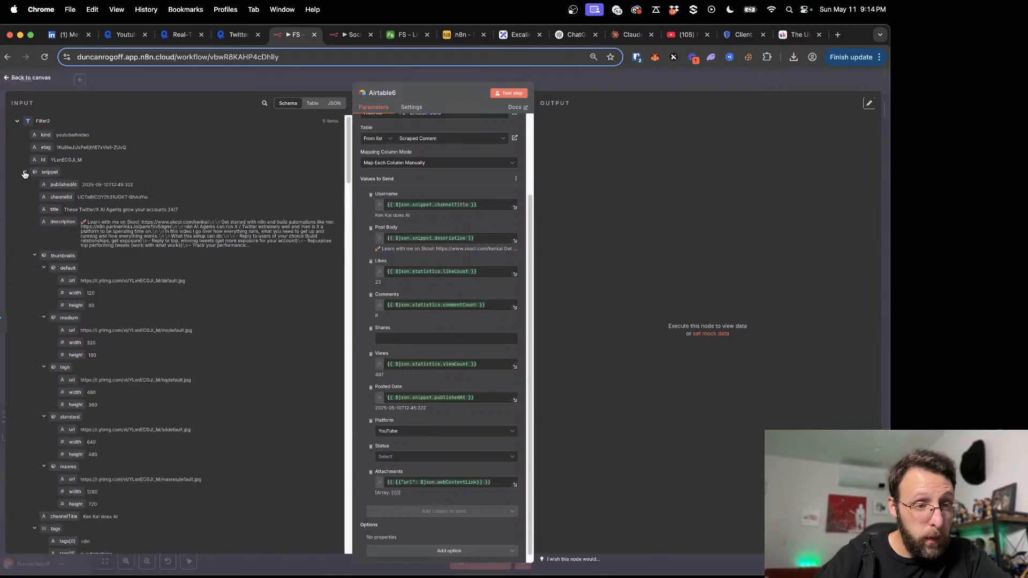
left_click_drag(438, 482, 479, 482)
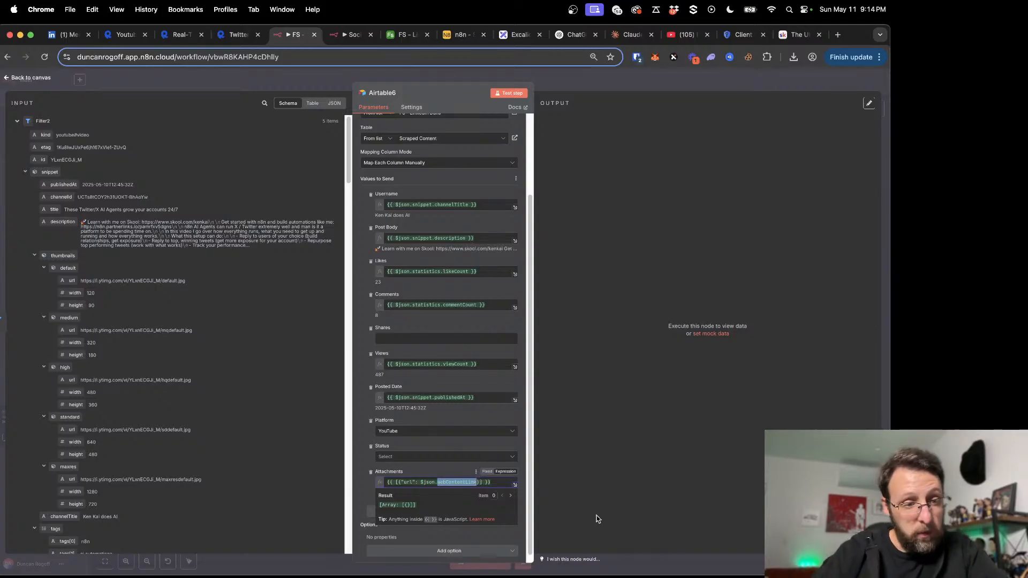
type("snippe")
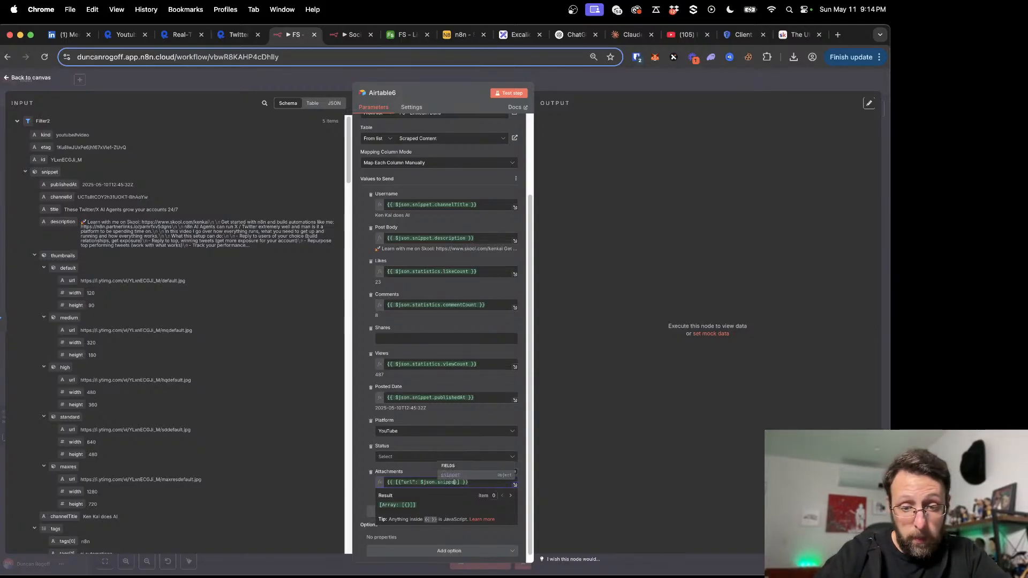
type("t")
type(".thu")
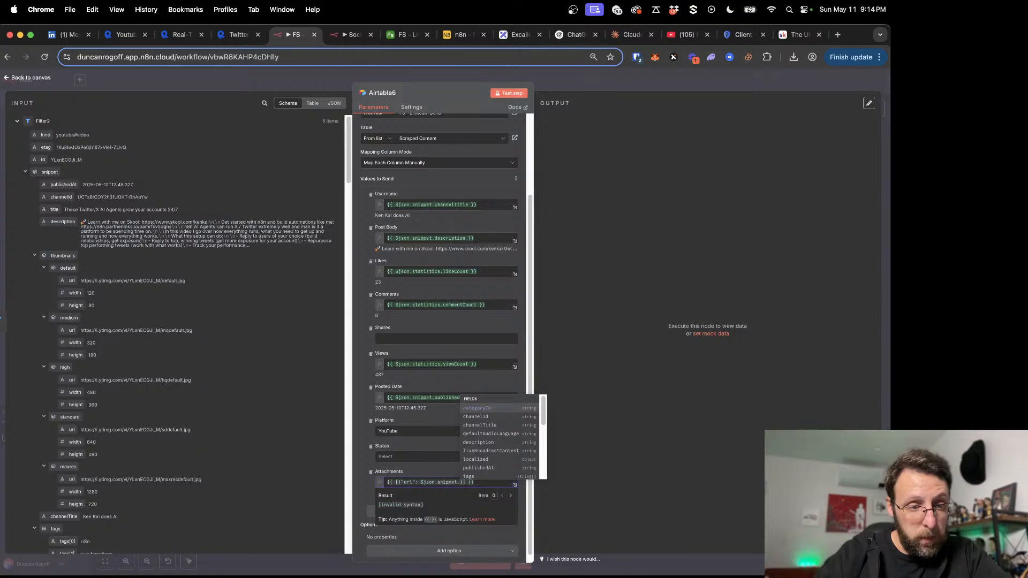
type("mbnails")
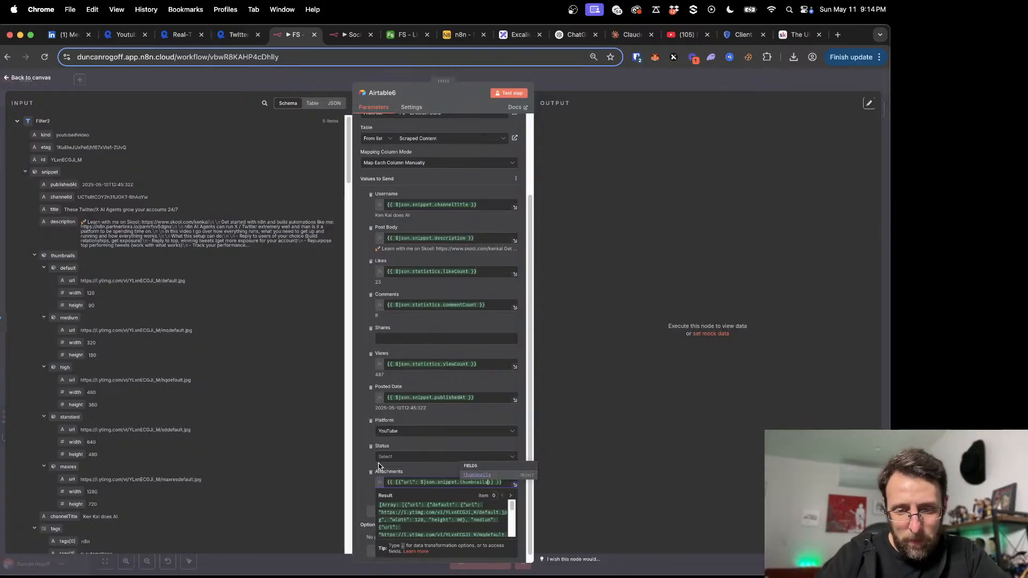
type(".")
type("maxres.")
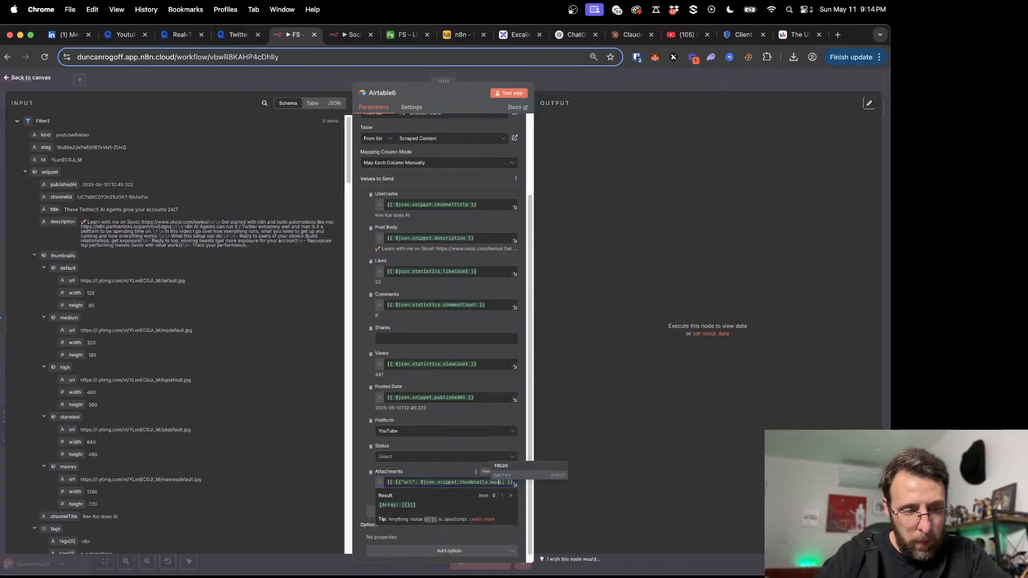
type("url")
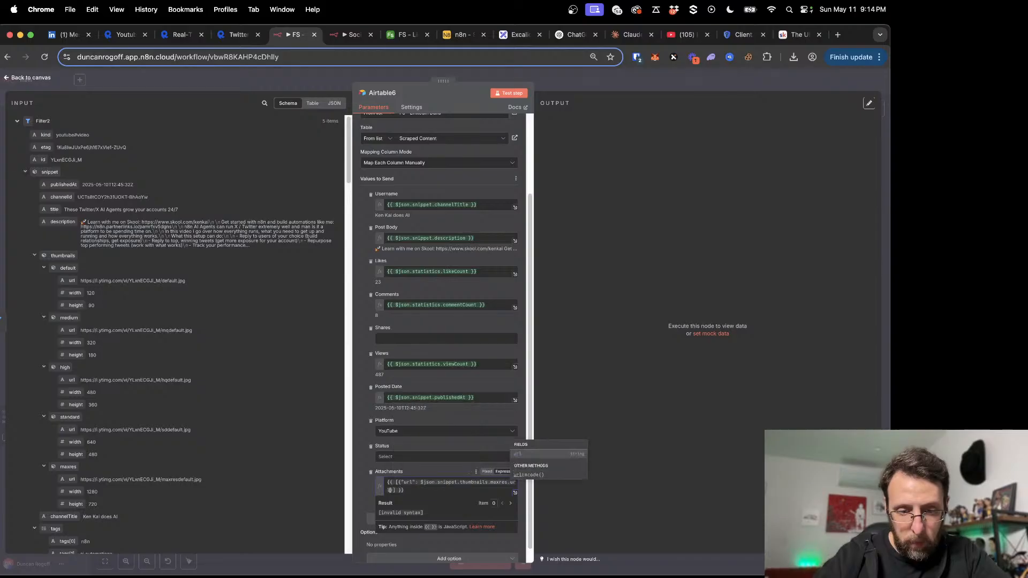
left_click(444, 490)
left_click(354, 415)
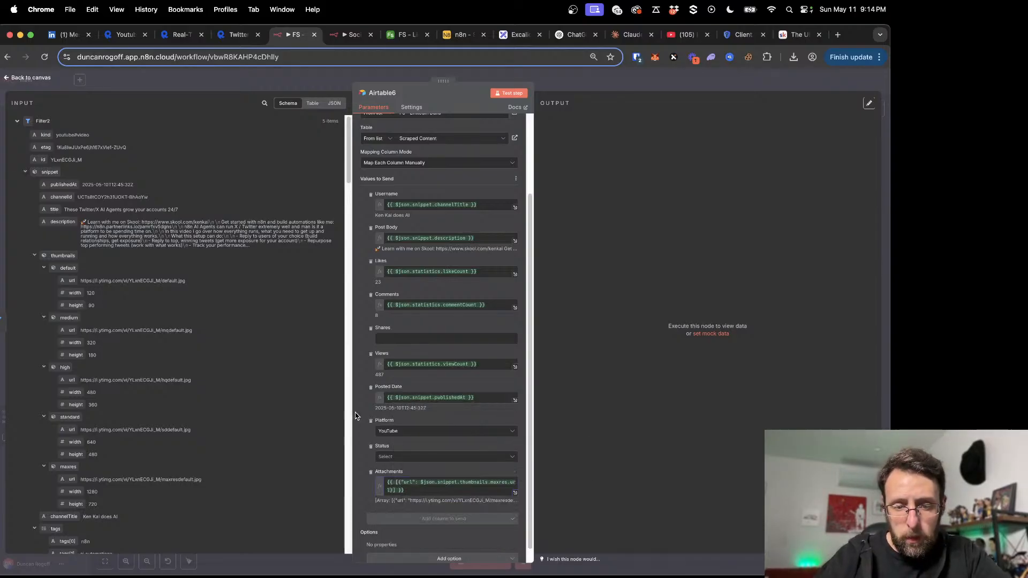
Step: Look through Filter2's input fields for a share count and try to reuse the Comments expression in Shares
scroll(440, 465, "down", 1)
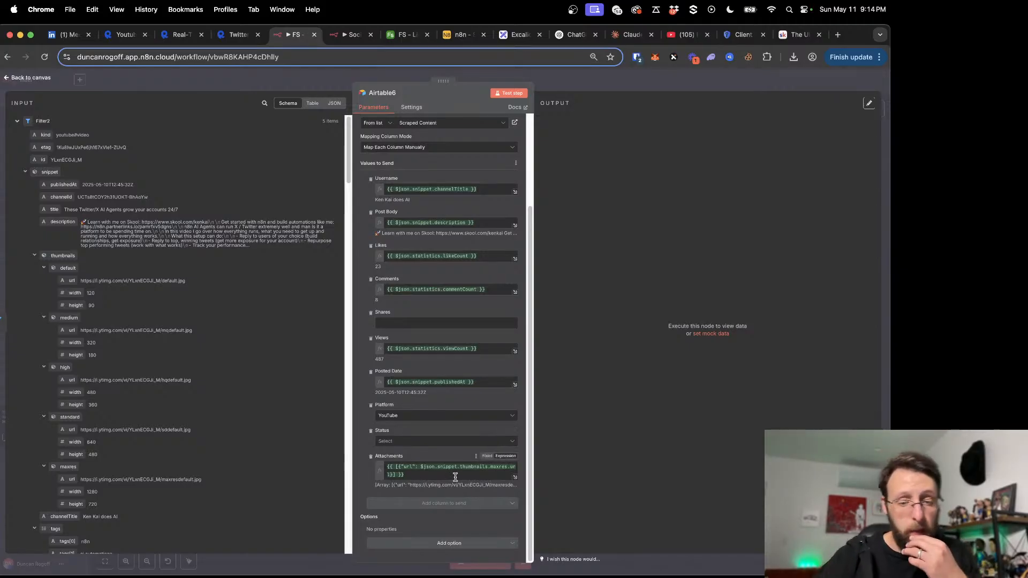
scroll(188, 364, "down", 3)
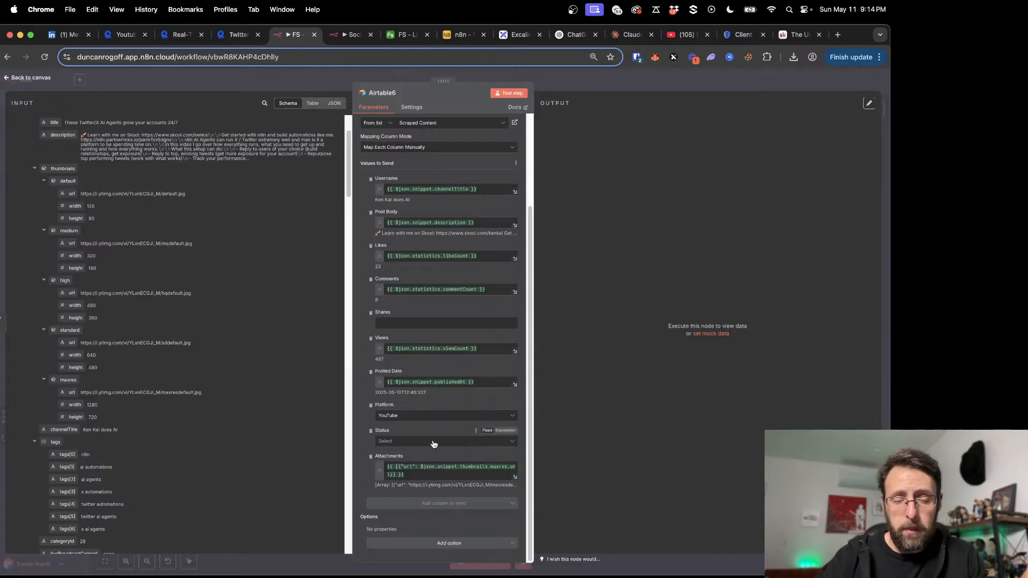
scroll(232, 354, "down", 12)
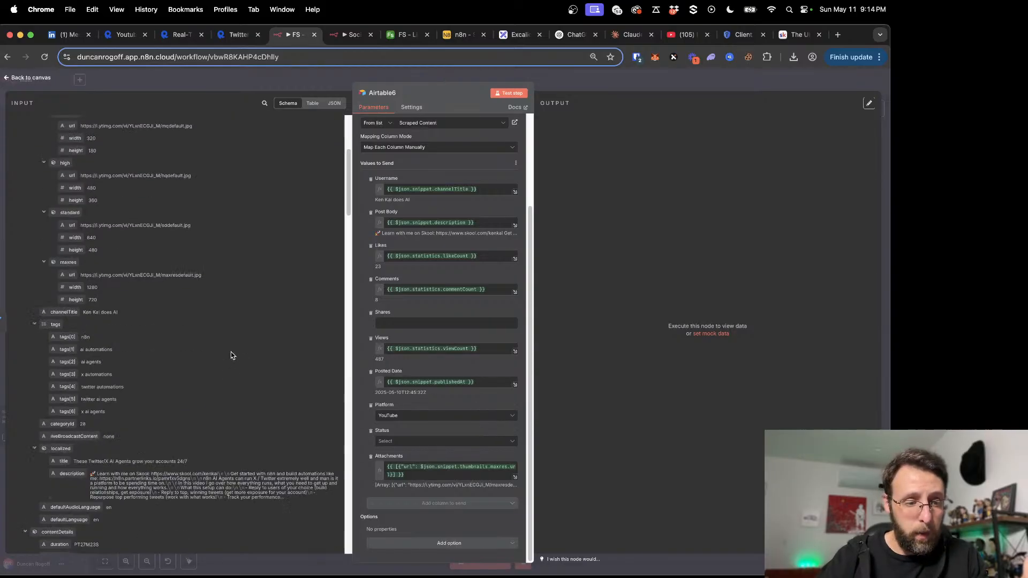
scroll(231, 355, "down", 9)
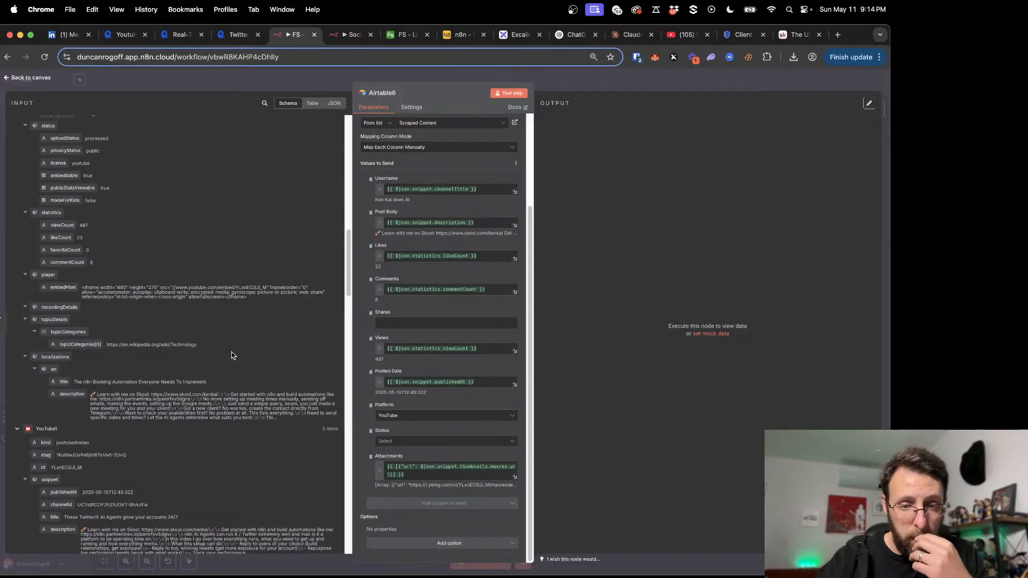
left_click(482, 290)
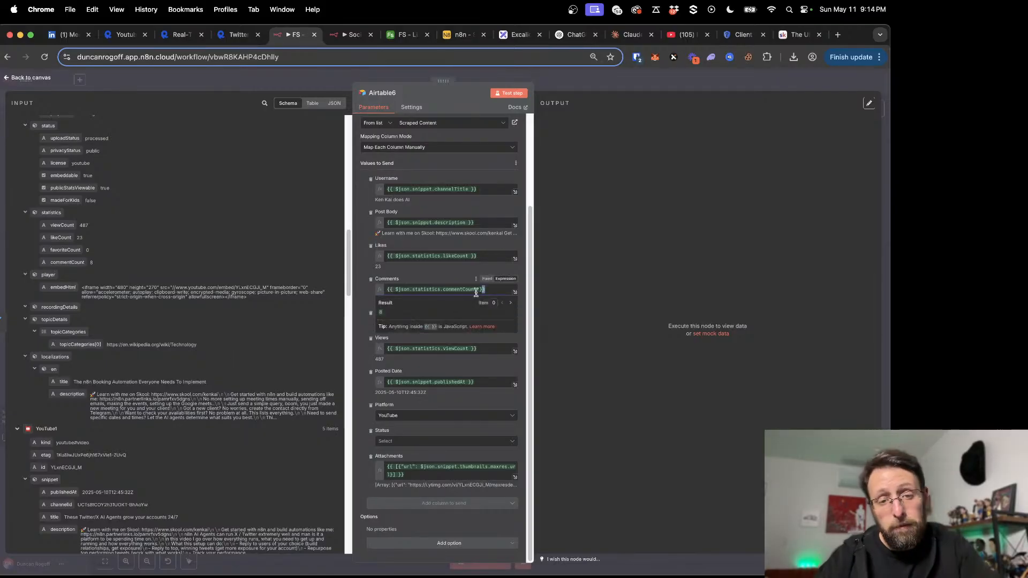
triple_click(401, 290)
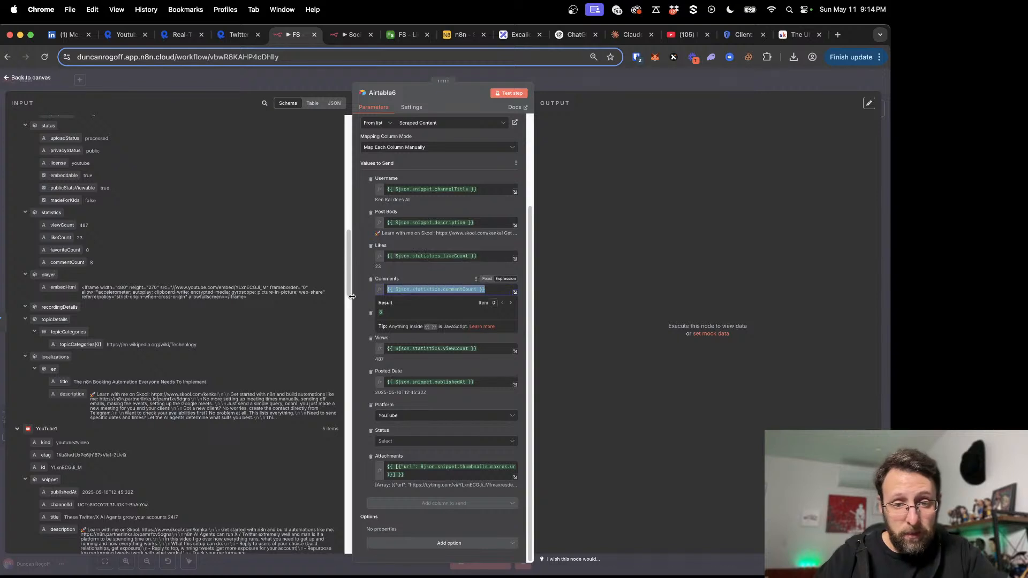
left_click(413, 319)
type("e")
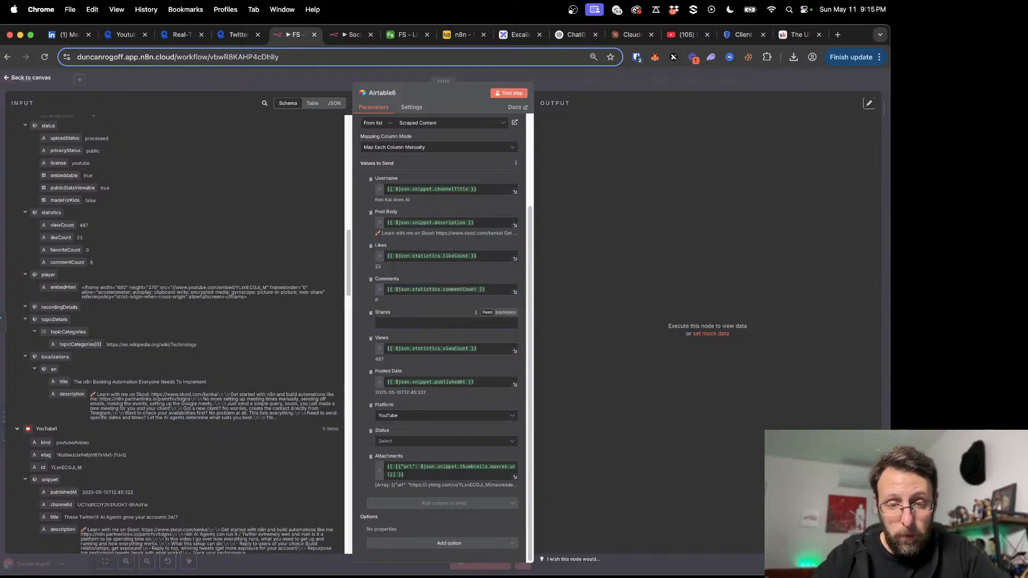
left_click_drag(485, 290, 358, 288)
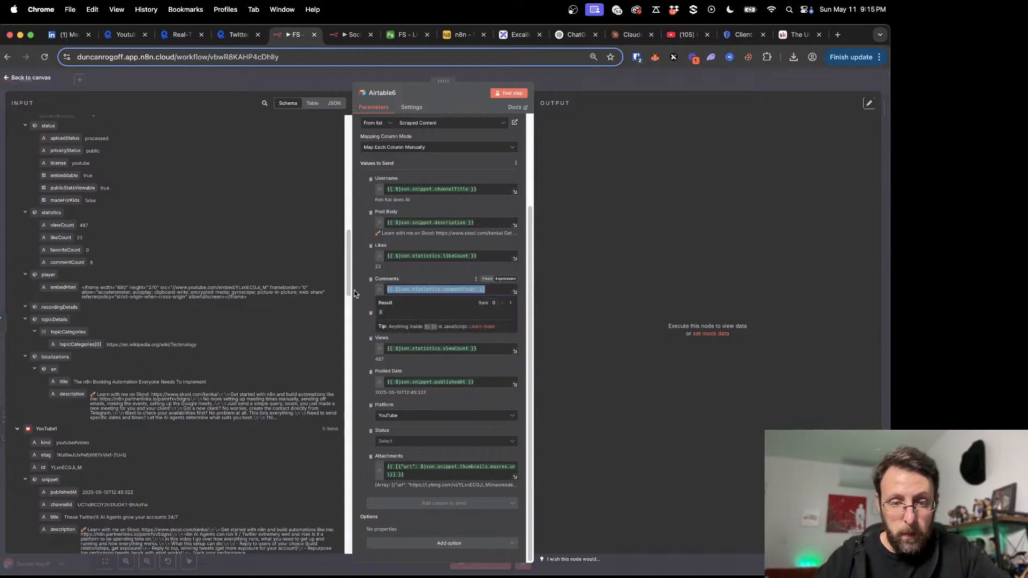
left_click(402, 320)
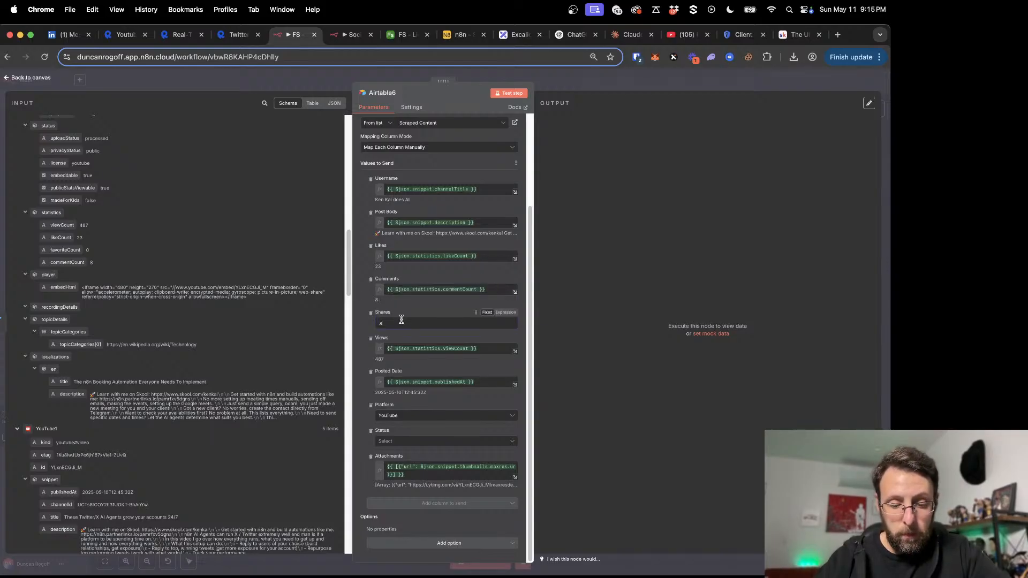
Step: Copy the Comments expression {{ $json.statistics.commentCount }} and clear the stray text from Shares
left_click_drag(485, 290, 383, 287)
key("super+c")
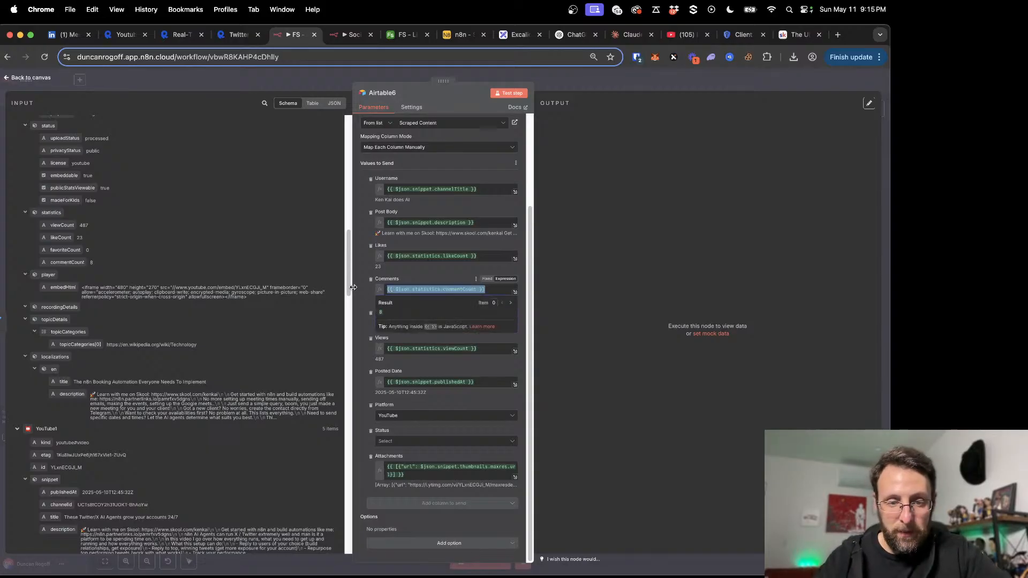
left_click(357, 287)
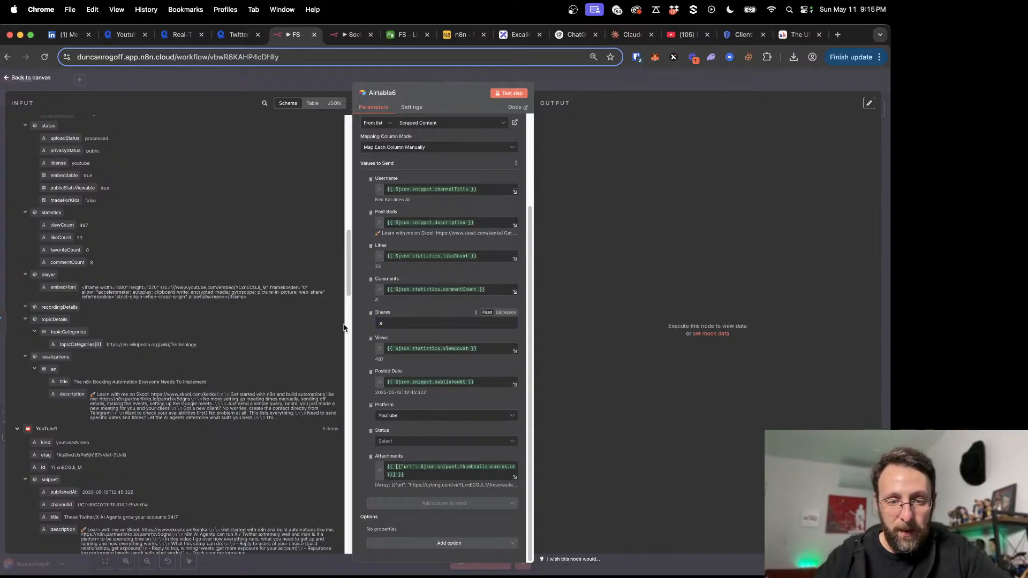
key("BackSpace")
key("BackSpace")
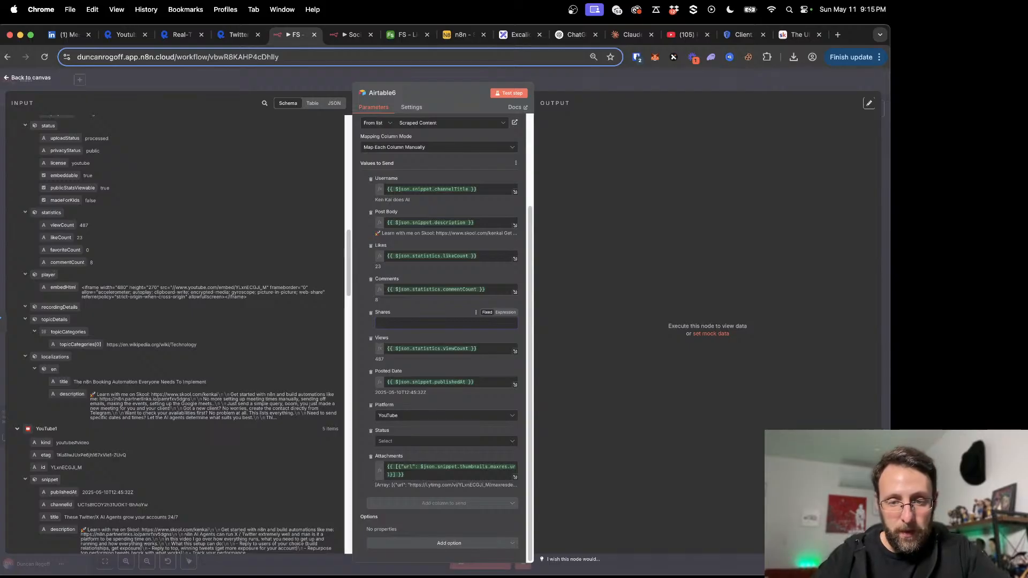
Step: Switch Shares to expression mode, insert the copied Comments expression, and change it to {{ $json.statistics.shareCount }}
left_click(504, 316)
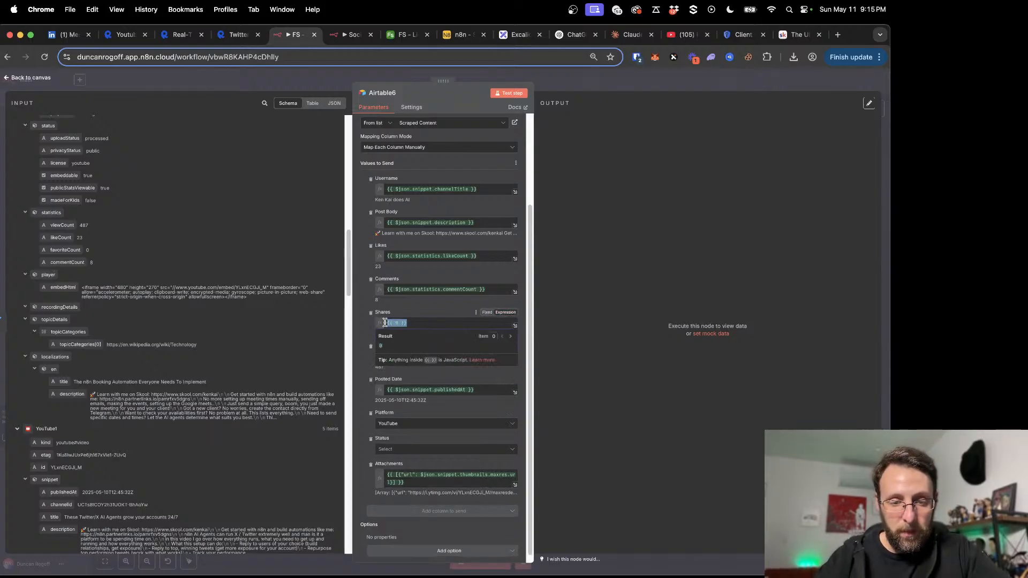
key("super+v")
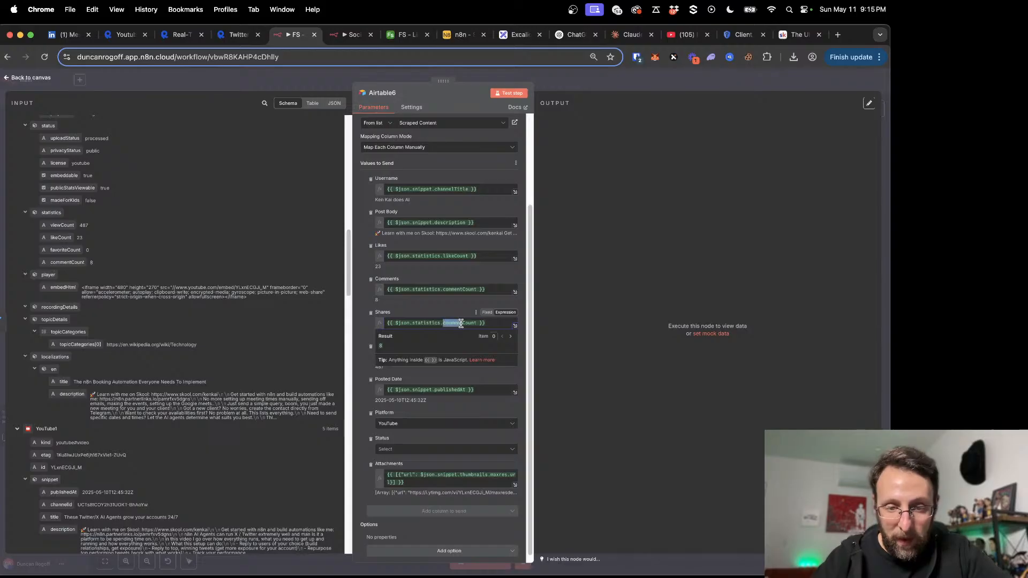
key("BackSpace")
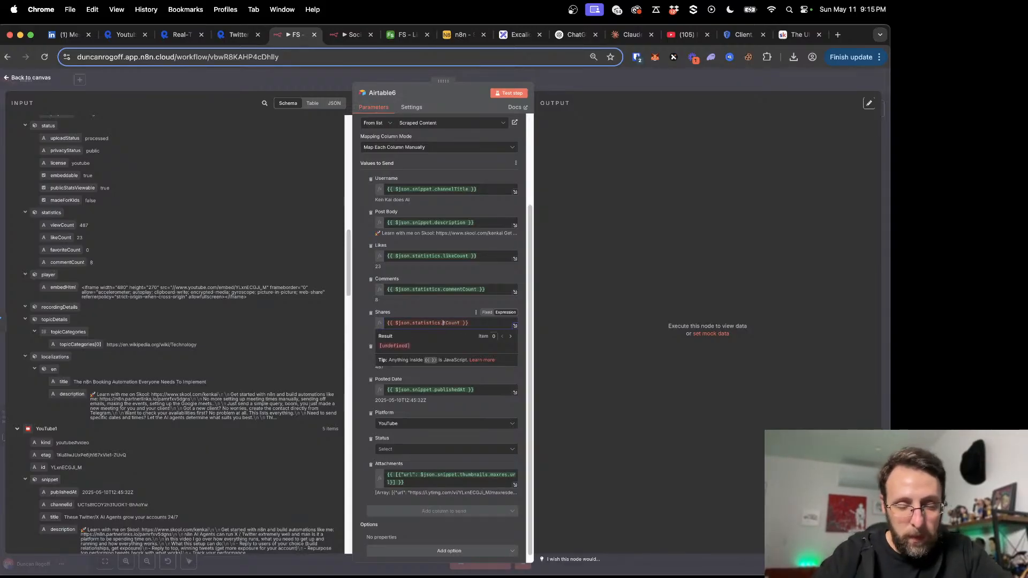
type("share")
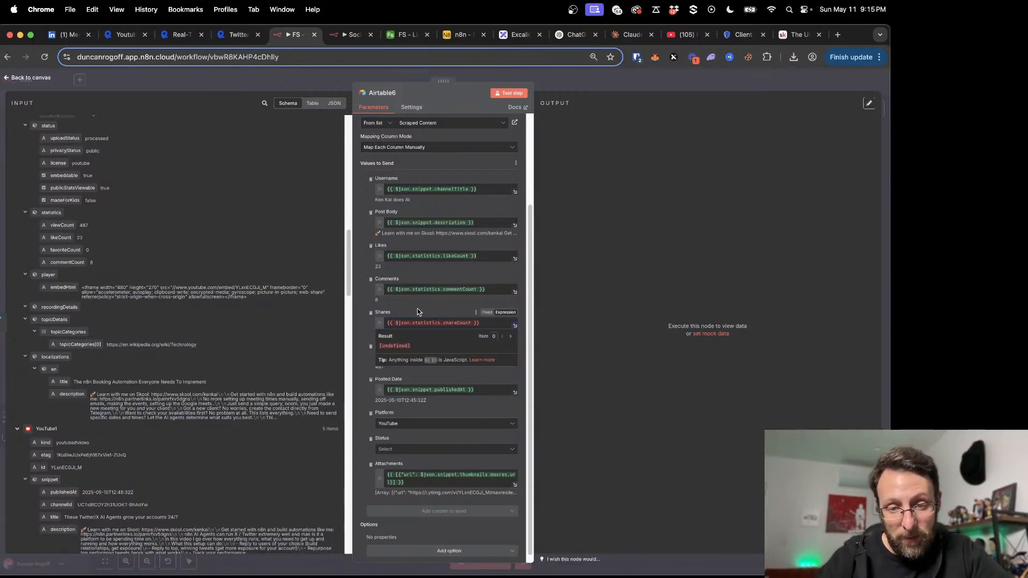
Step: Remove the shareCount expression from Shares and leave the field at a fixed value of 0
left_click(448, 313)
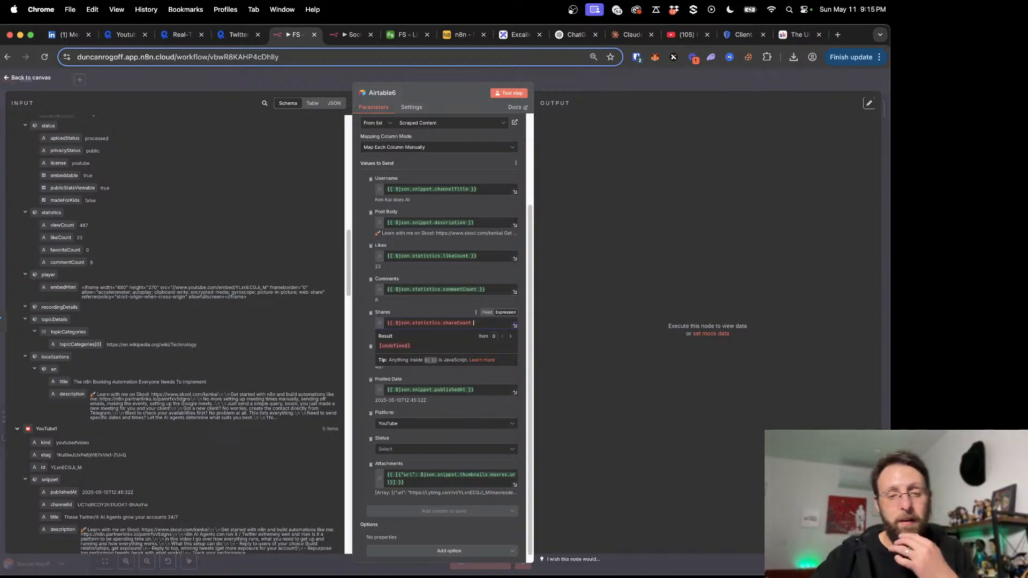
key("super+a")
key("BackSpace")
left_click(325, 316)
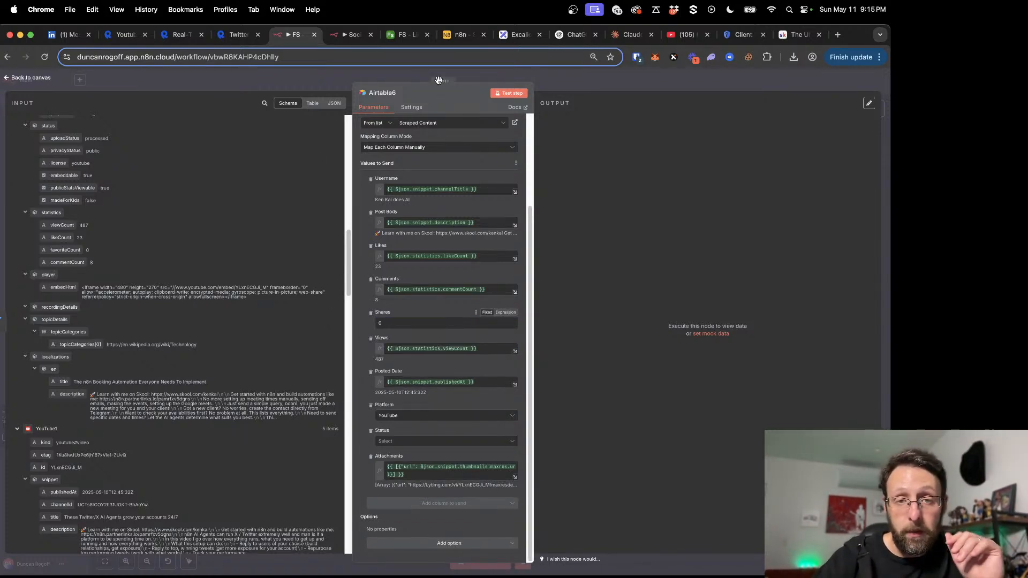
Step: Test the Airtable6 step, return to the workflow canvas, and switch to the Scraped Content table in Airtable
left_click(509, 92)
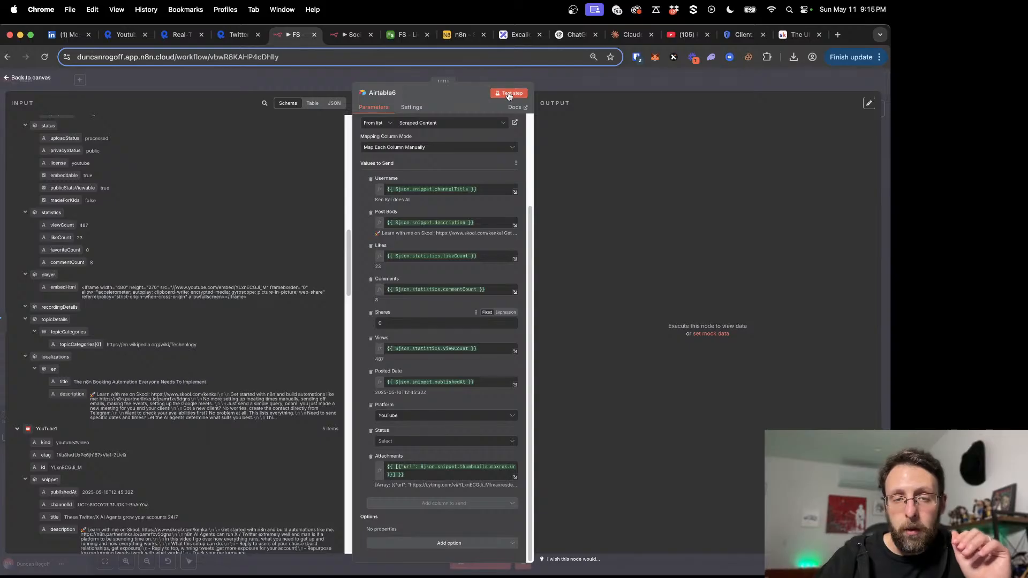
left_click(573, 79)
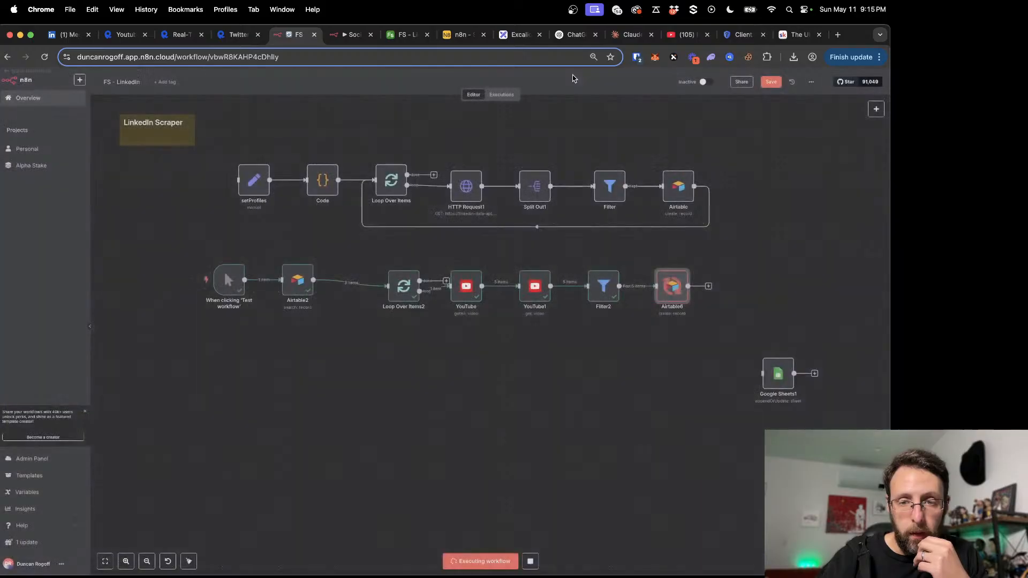
left_click(406, 35)
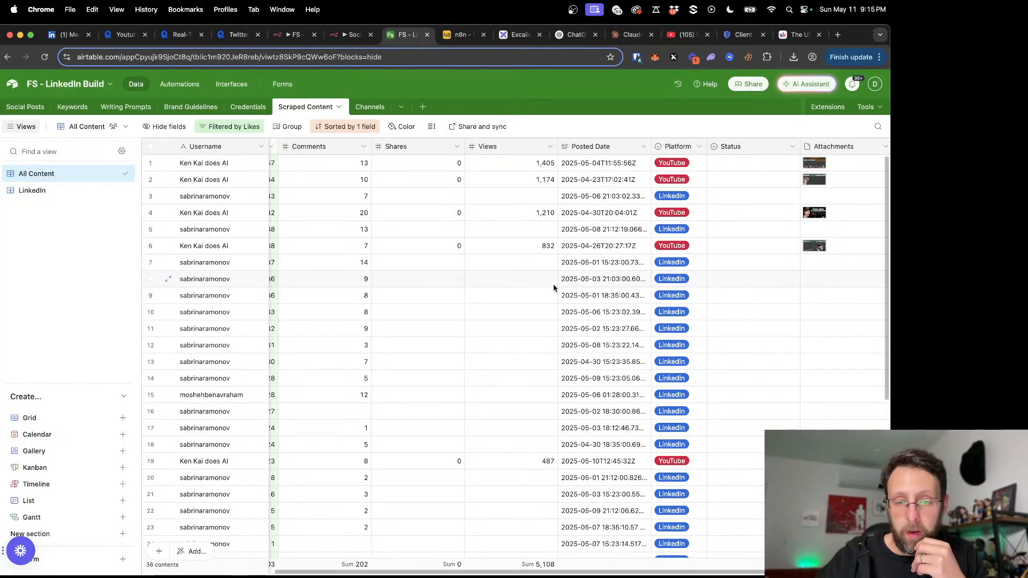
Step: Examine the YouTube rows in Scraped Content and expand the first record to review its post body, statistics, posted date, platform, and thumbnail
scroll(553, 284, "left", 3)
scroll(554, 284, "down", 1)
scroll(554, 284, "up", 1)
scroll(554, 283, "right", 2)
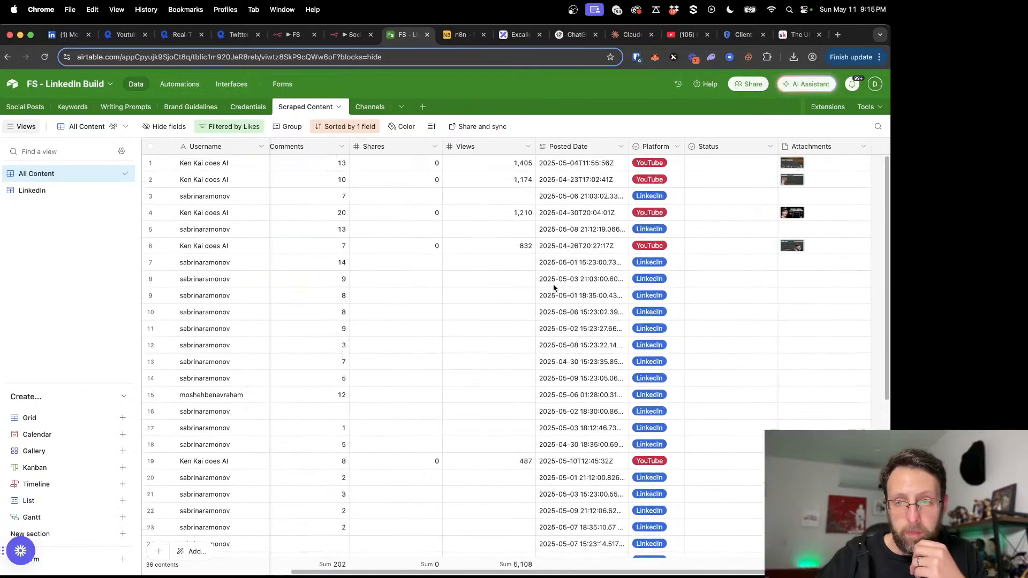
scroll(554, 284, "left", 2)
scroll(696, 225, "right", 2)
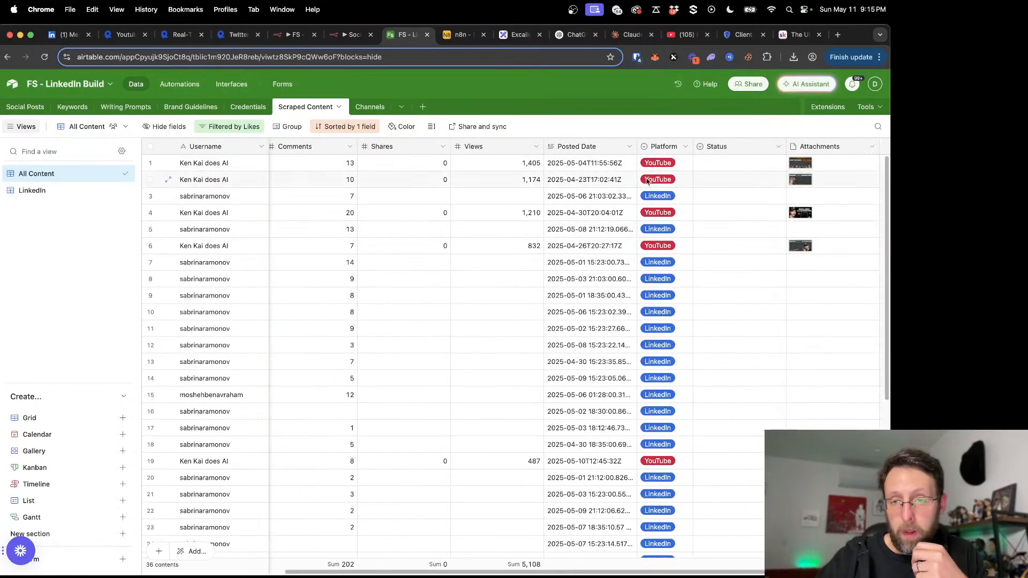
left_click(168, 179)
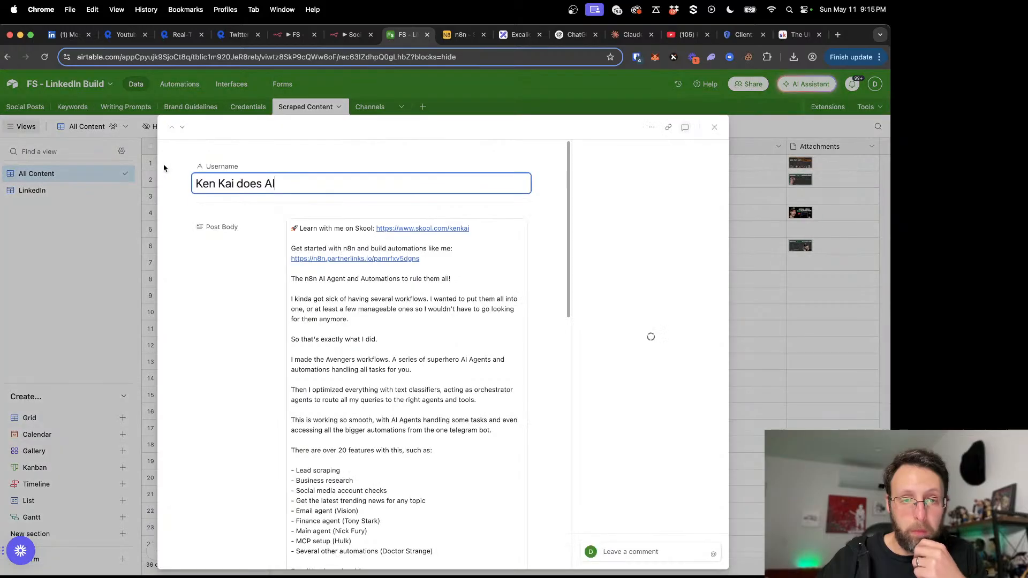
left_click_drag(314, 185, 230, 206)
scroll(401, 386, "down", 10)
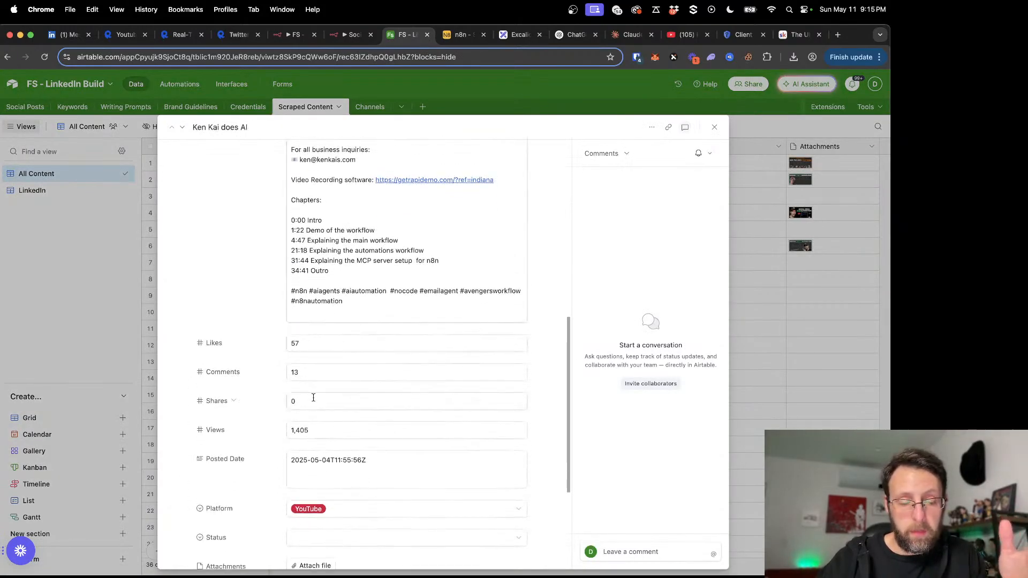
scroll(314, 398, "down", 3)
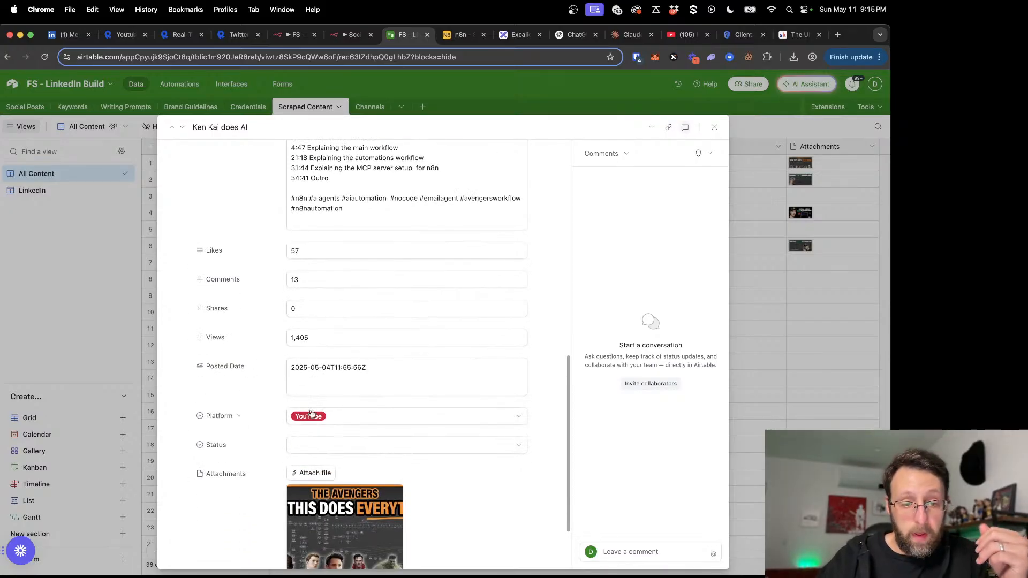
Step: View the attached thumbnail maxresdefault.jpg of the expanded YouTube record at full size, and close both the image and the record
scroll(383, 415, "down", 3)
left_click(324, 440)
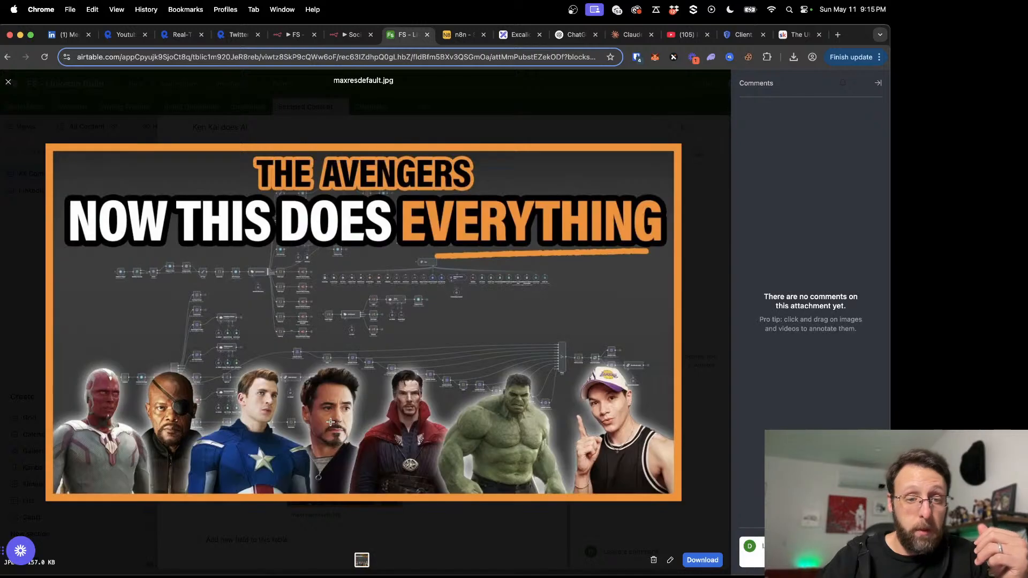
left_click(8, 82)
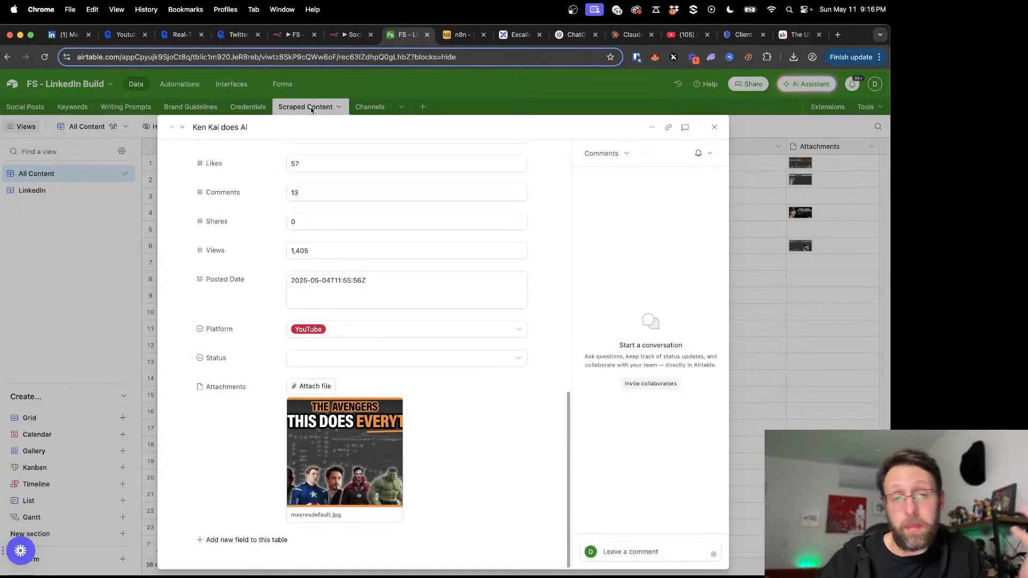
left_click(782, 411)
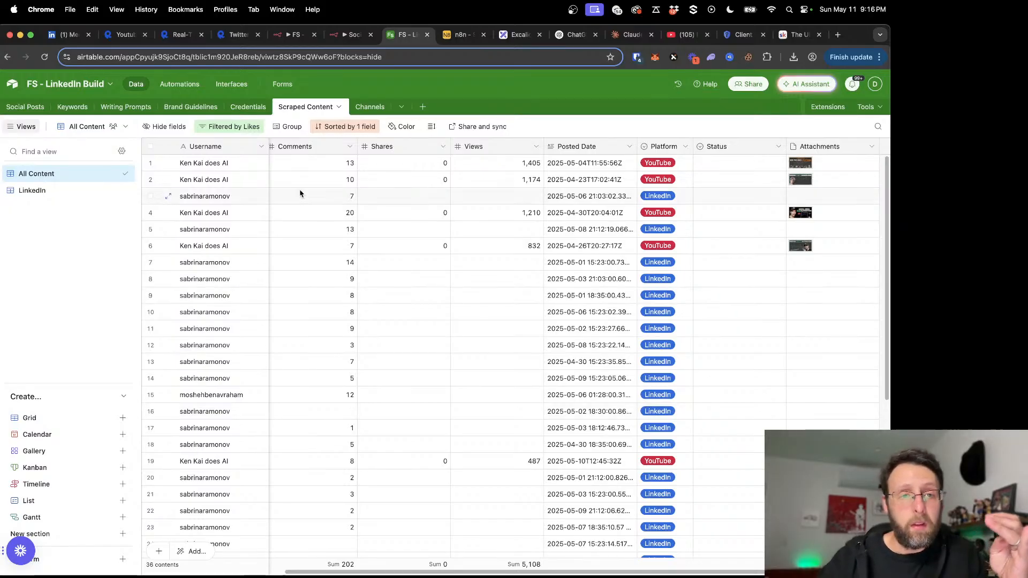
Step: Add a First → Last sort on Platform to the All Content view and place it above the Likes sort
left_click(327, 128)
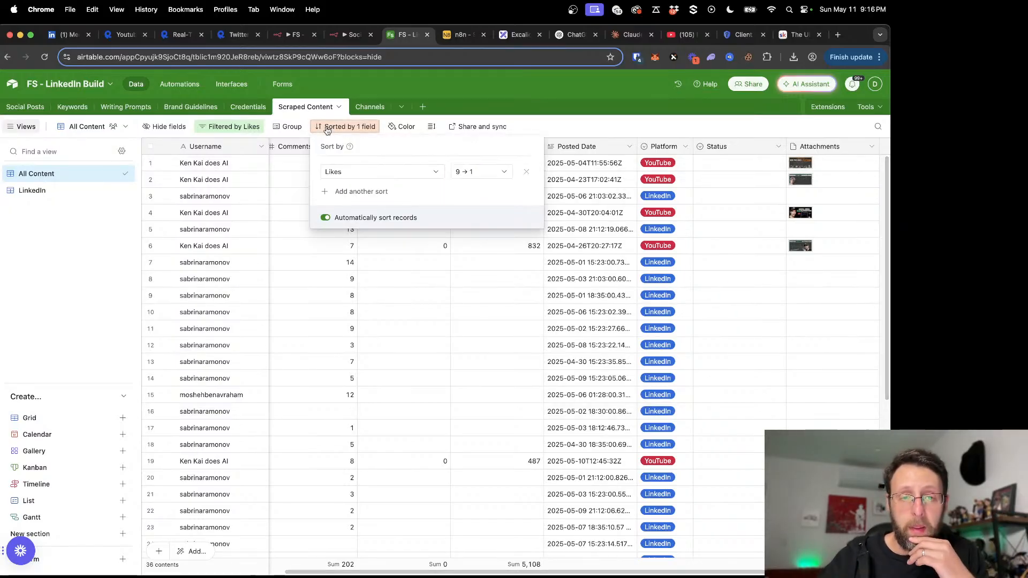
left_click(338, 192)
scroll(355, 316, "down", 3)
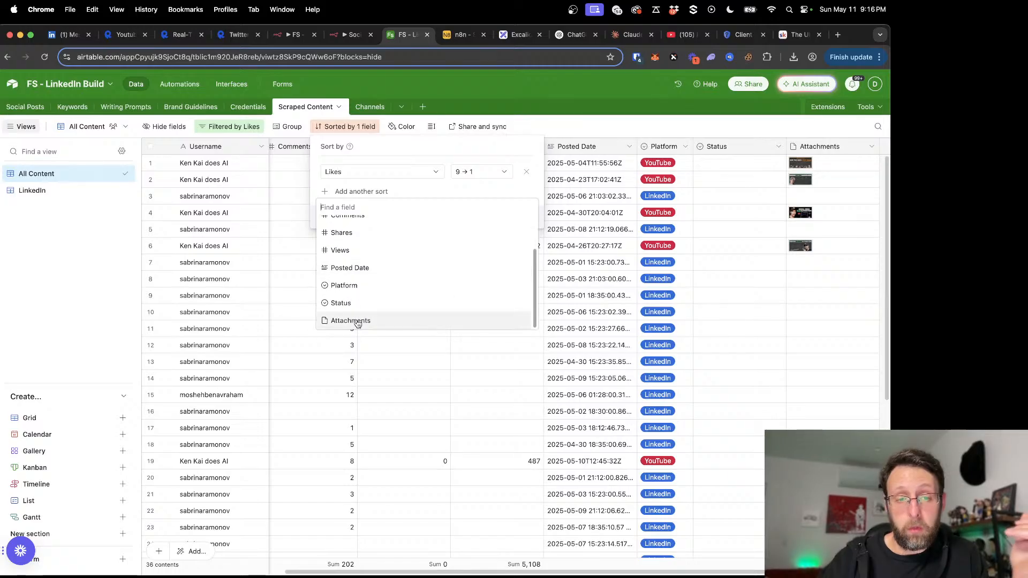
left_click(345, 285)
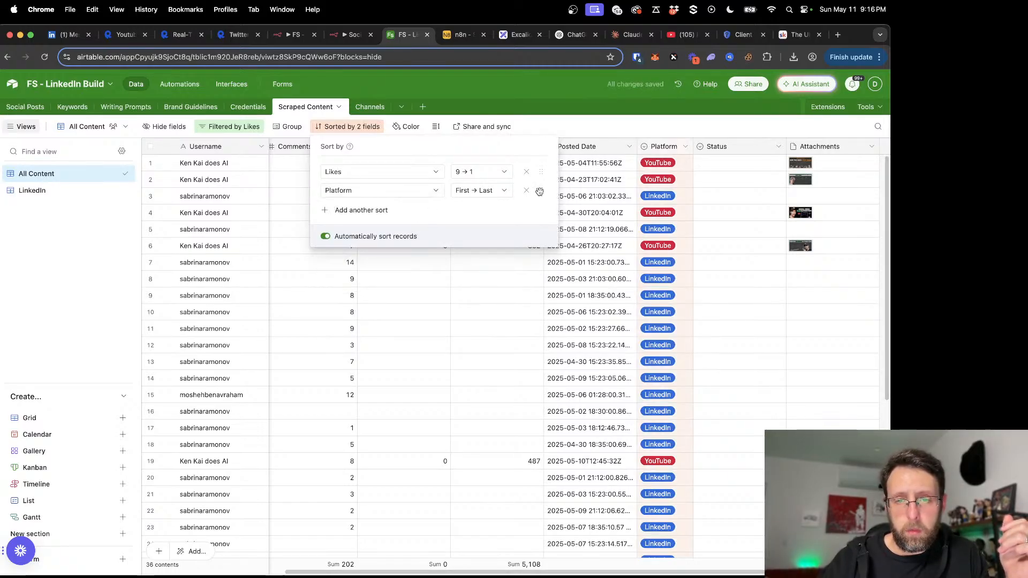
left_click_drag(540, 192, 540, 170)
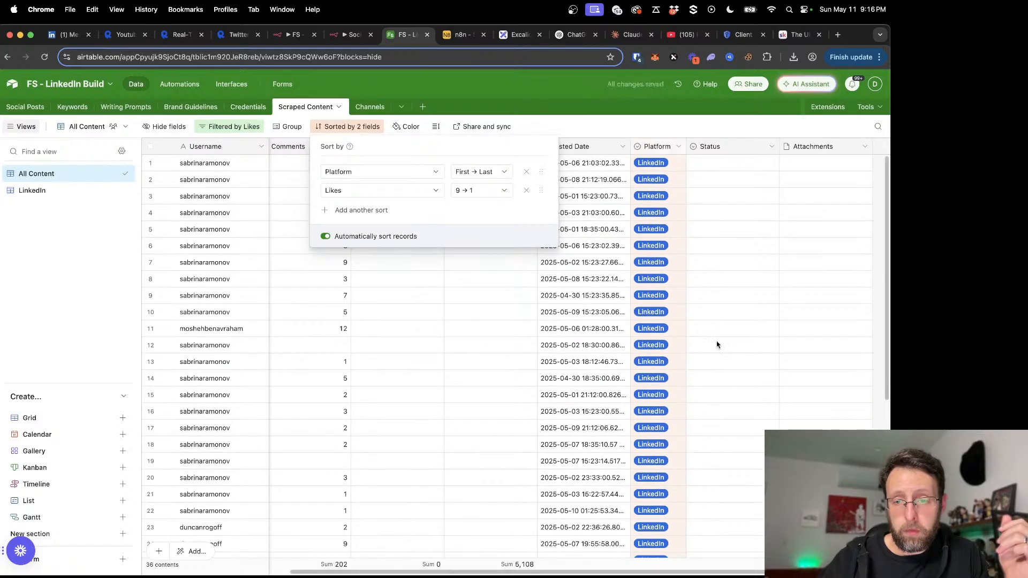
scroll(682, 347, "down", 5)
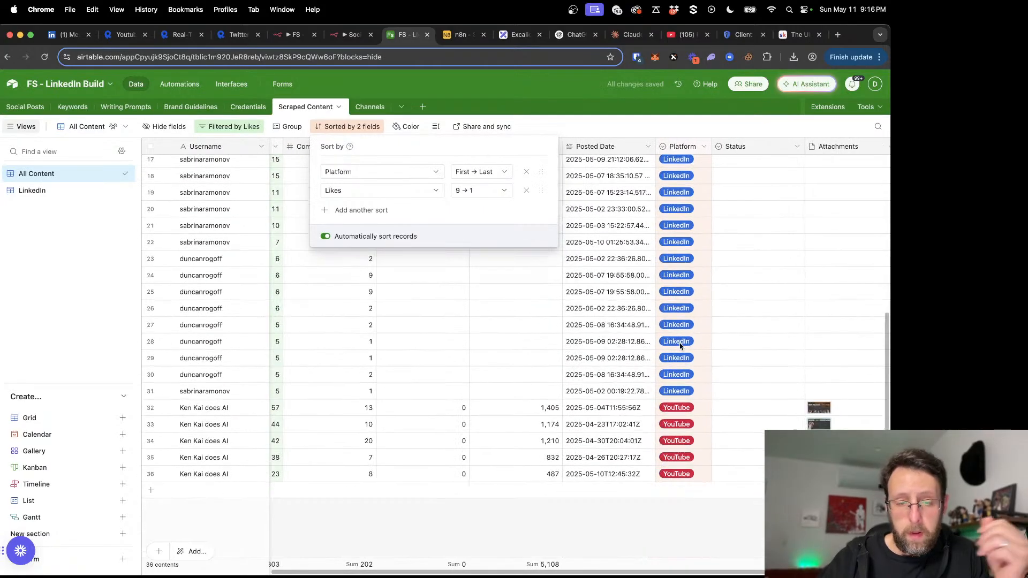
scroll(680, 346, "left", 2)
scroll(681, 346, "up", 2)
scroll(681, 347, "left", 2)
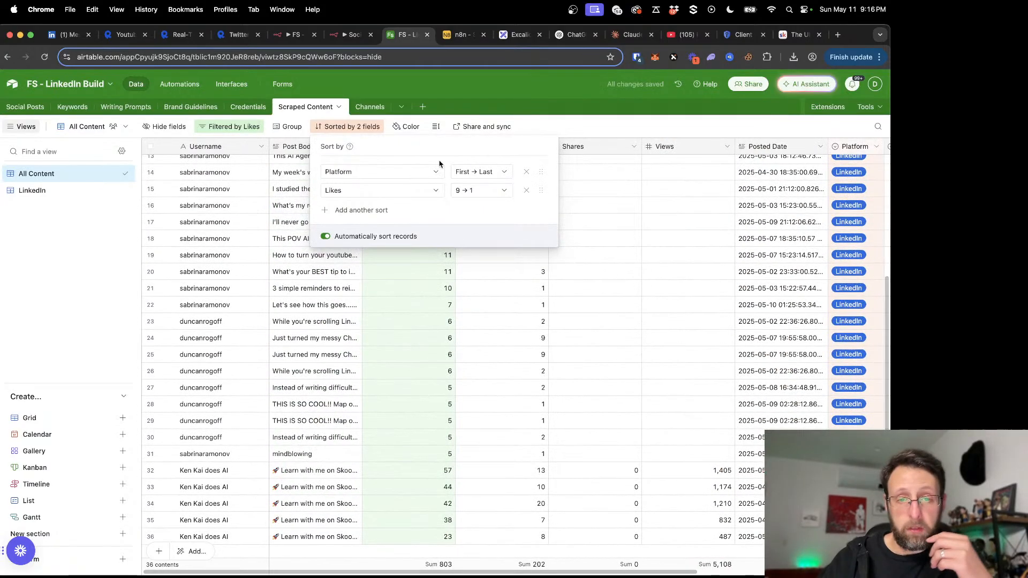
left_click(610, 123)
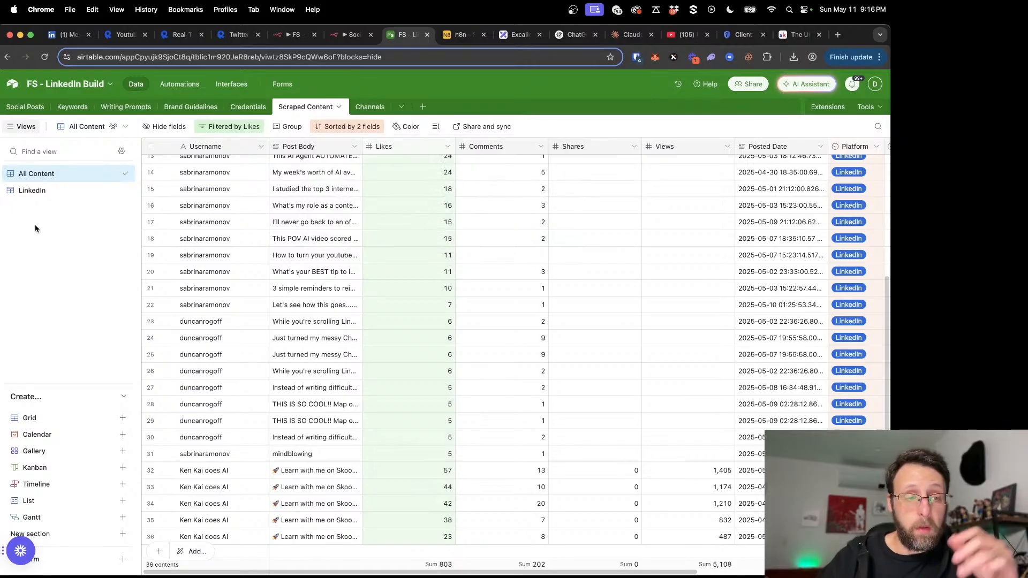
Step: Duplicate the LinkedIn view of Scraped Content and name the copy YouTube
left_click(32, 191)
right_click(37, 190)
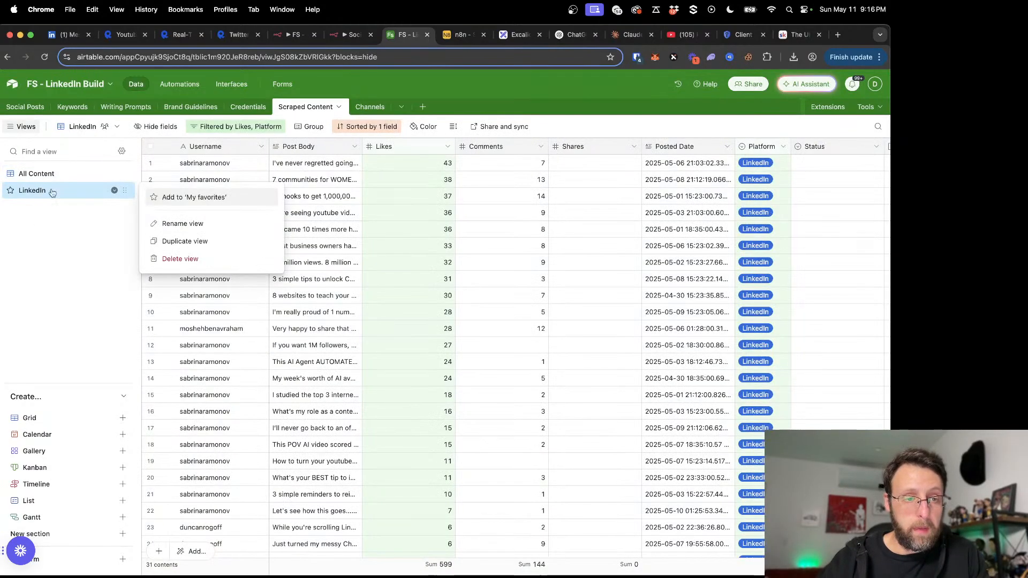
left_click(170, 241)
double_click(29, 207)
type("YouTube")
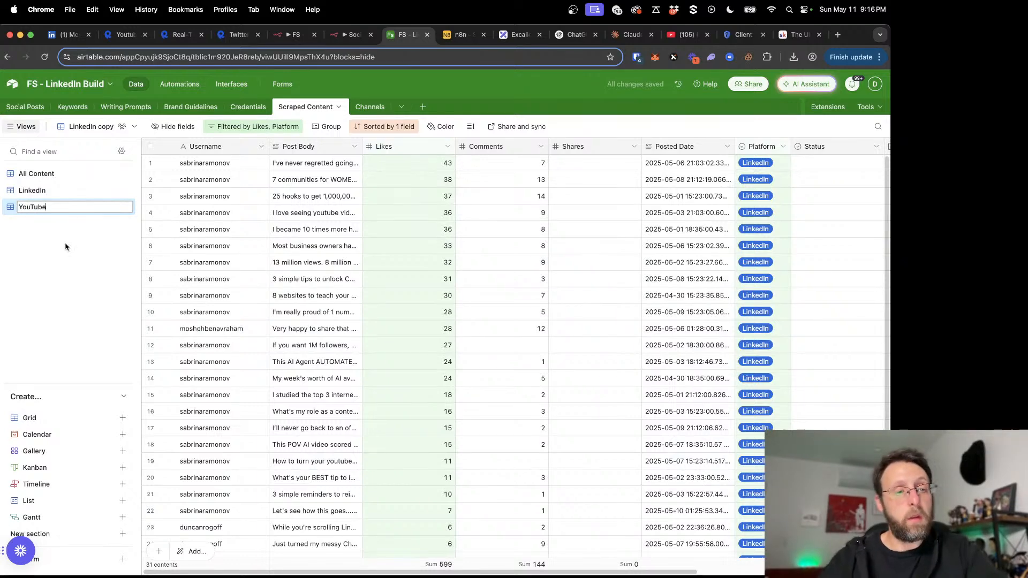
key("Return")
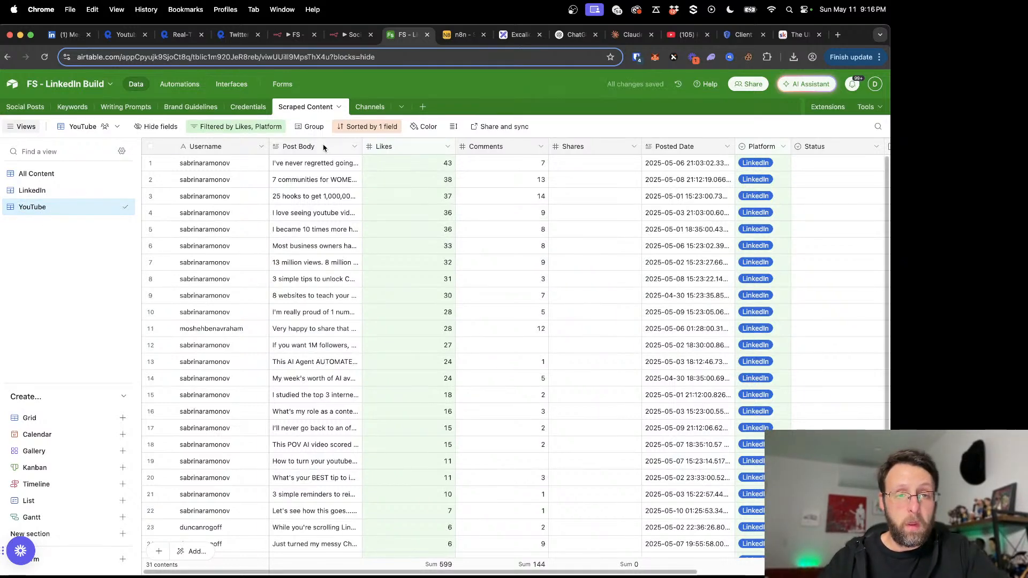
Step: Set the Platform filter condition of the YouTube view to YouTube
left_click(244, 128)
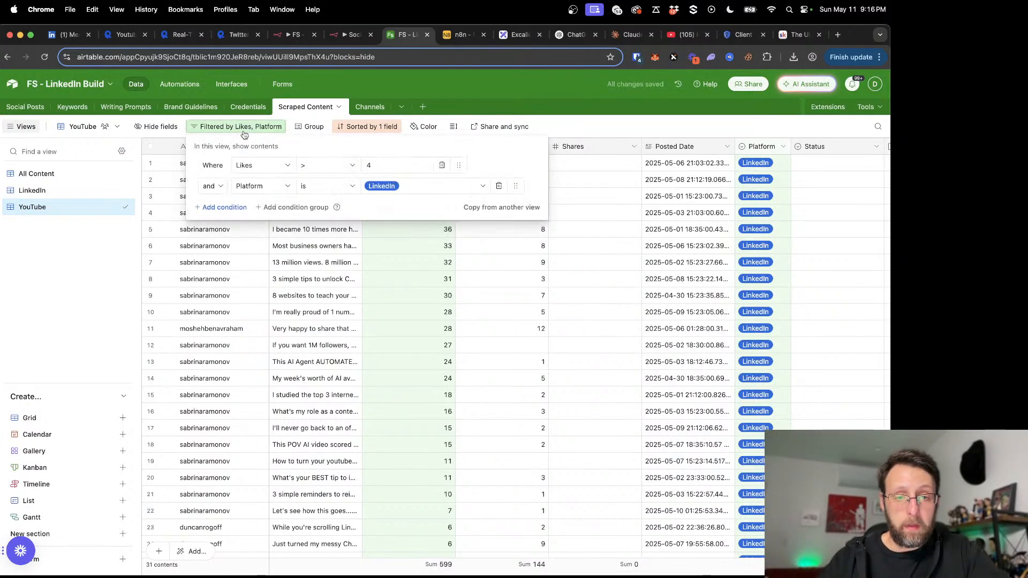
left_click(408, 187)
left_click(396, 247)
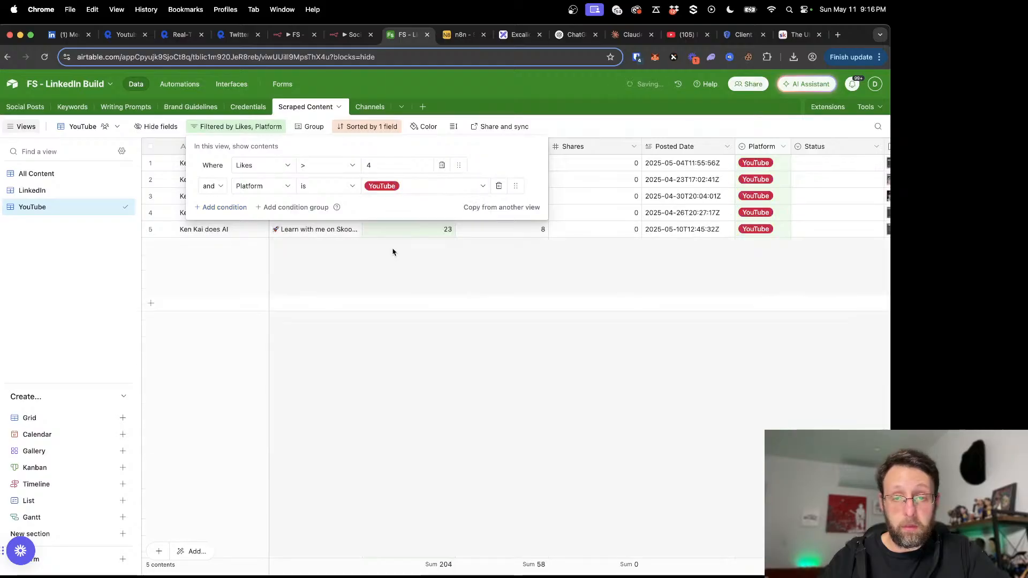
left_click(393, 363)
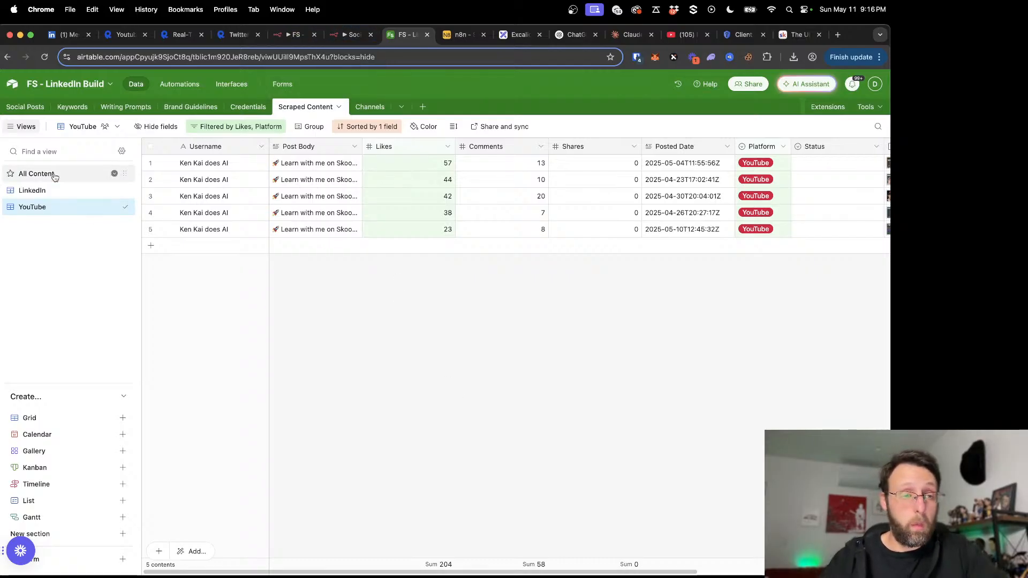
Step: Delete the five YouTube records at the end of the All Content view
left_click(80, 174)
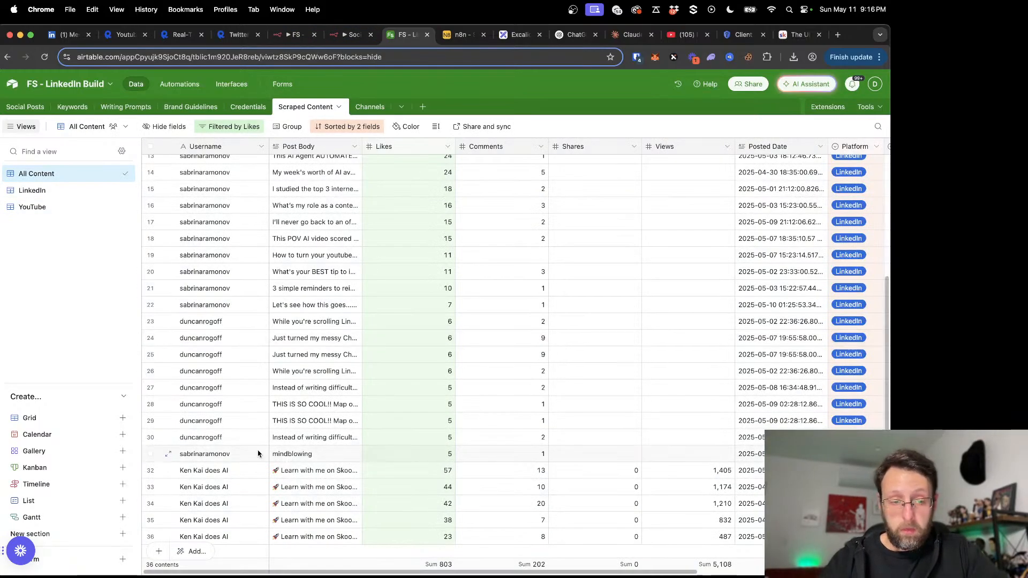
left_click(207, 471)
left_click(213, 538, "shift")
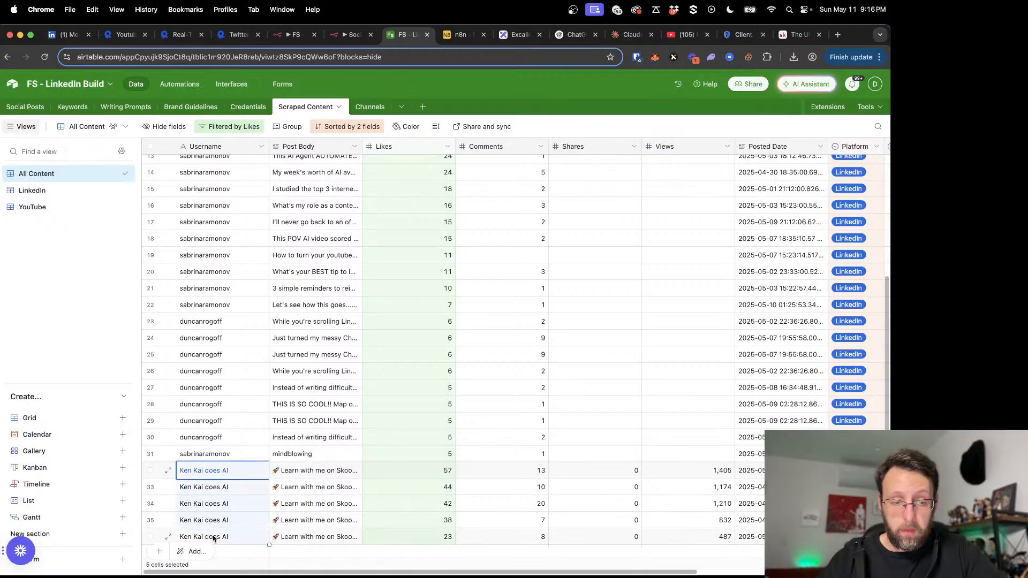
right_click(214, 538)
left_click(264, 520)
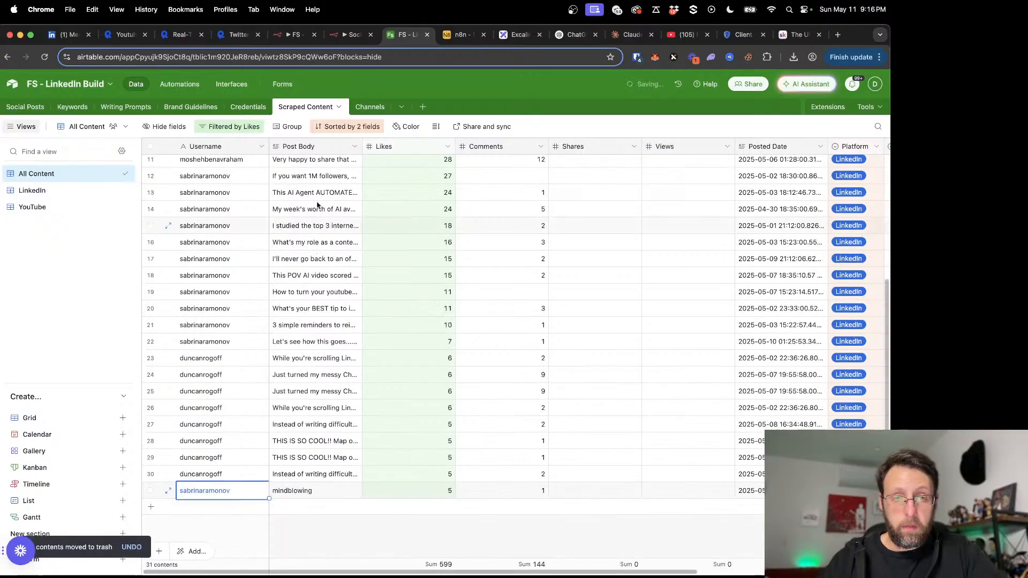
Step: Switch to the n8n workflow, connect Airtable6's output back to Loop Over Items2, and delete the unused Google Sheets1 node
left_click(295, 34)
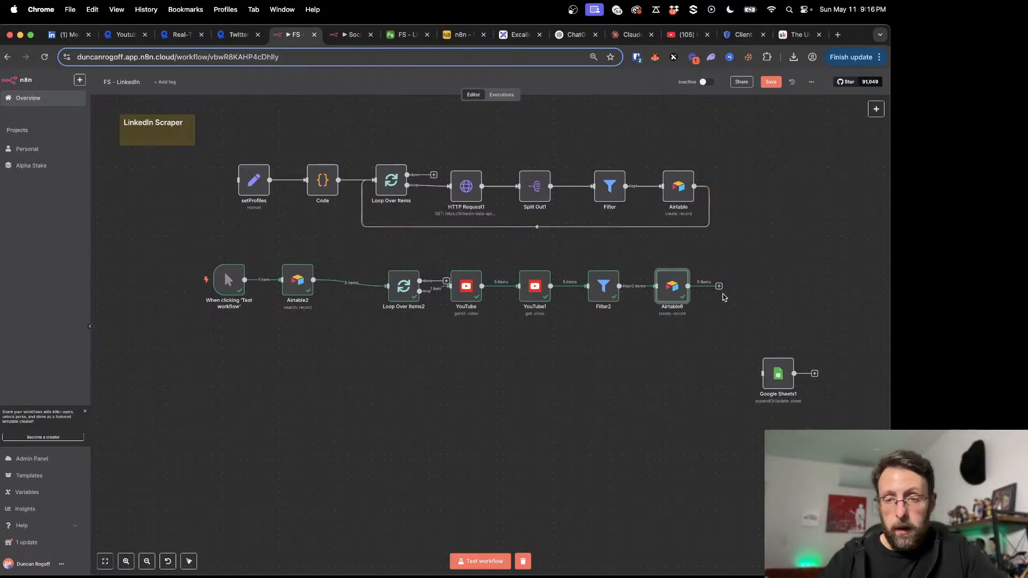
left_click_drag(689, 286, 387, 286)
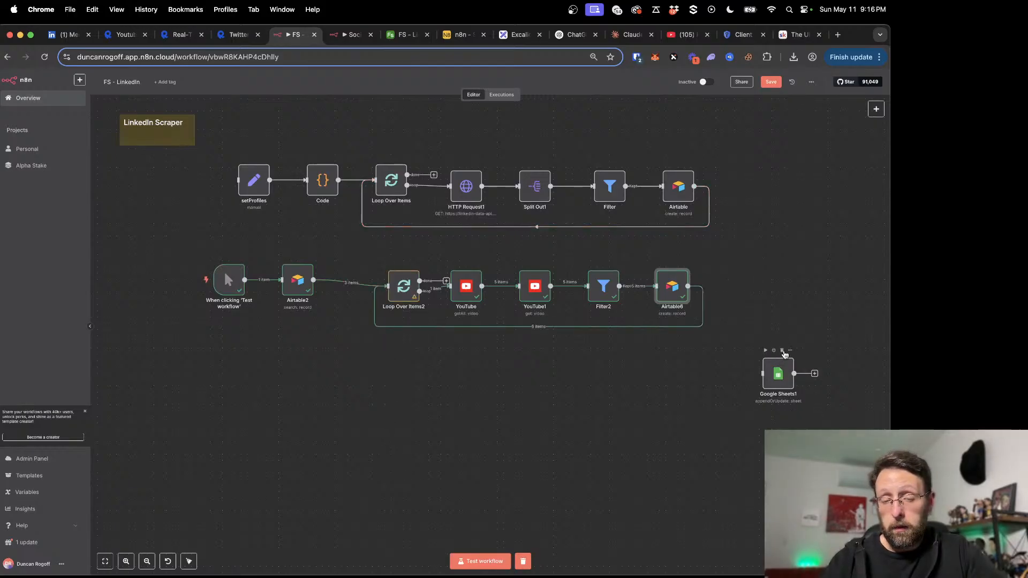
left_click(783, 351)
Step: Move the whole YouTube node chain lower on the canvas to leave more space beneath the LinkedIn scraper
left_click_drag(172, 243, 742, 363)
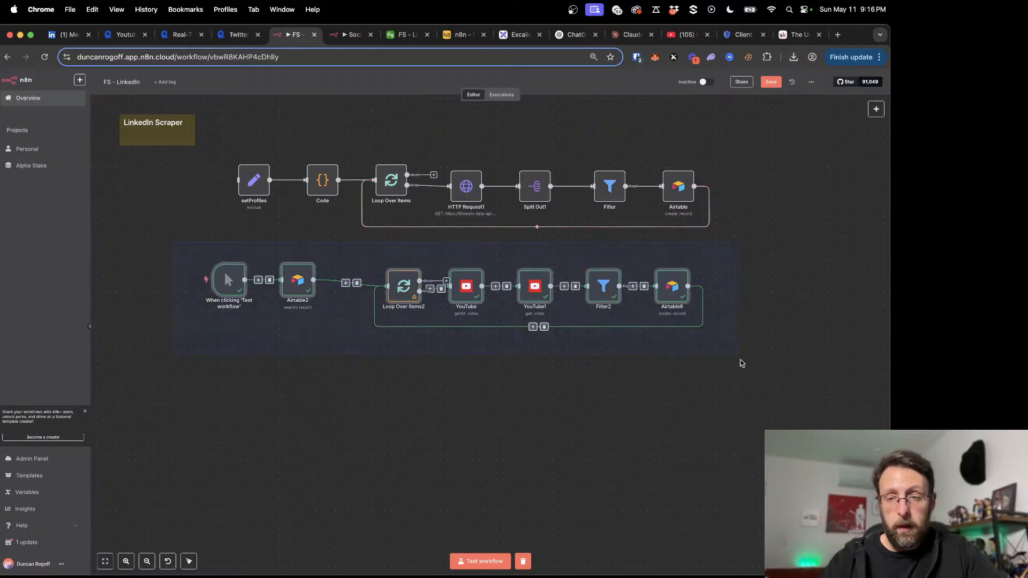
left_click_drag(662, 259, 676, 329)
scroll(217, 318, "left", 2)
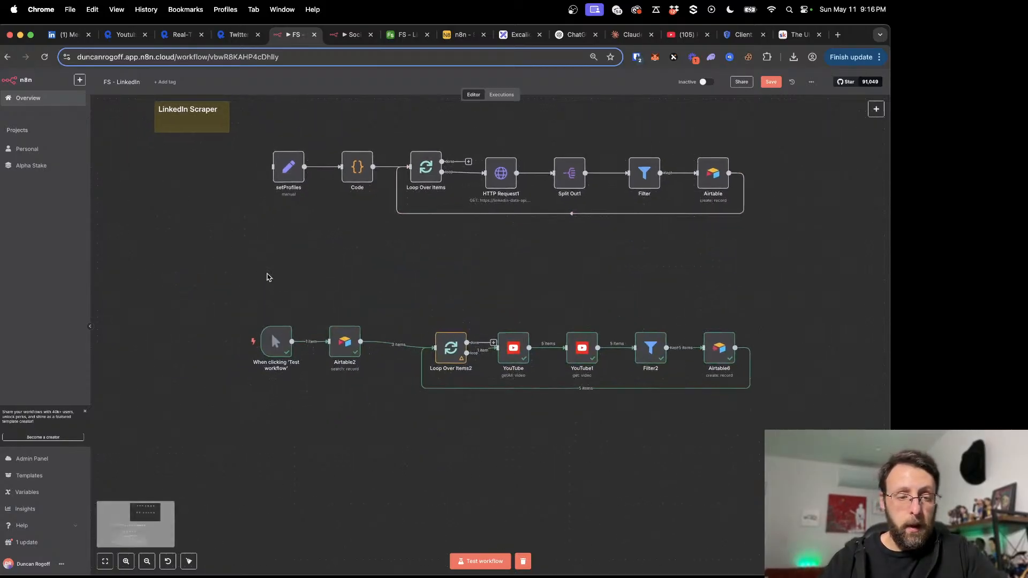
Step: Add a sticky note above the start of the YouTube chain with the heading text "## YouTube Scraper"
key("shift+s")
left_click_drag(227, 321, 163, 275)
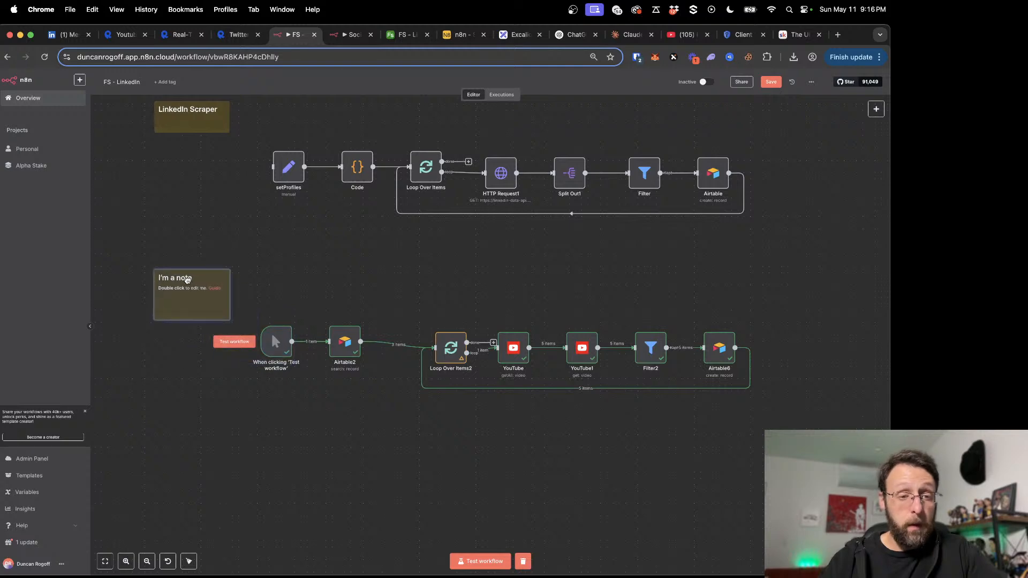
double_click(182, 281)
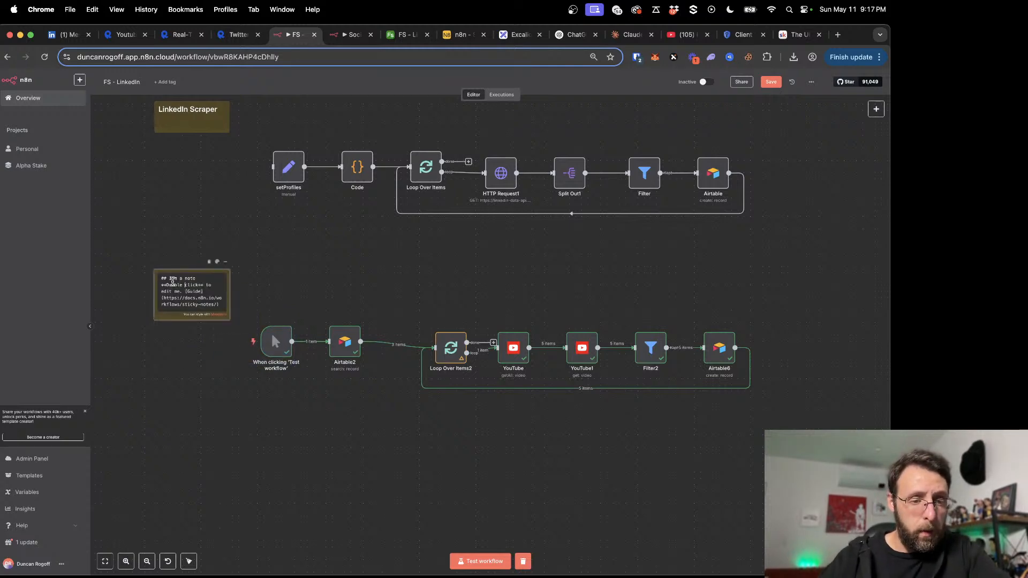
key("super+a")
type("## You")
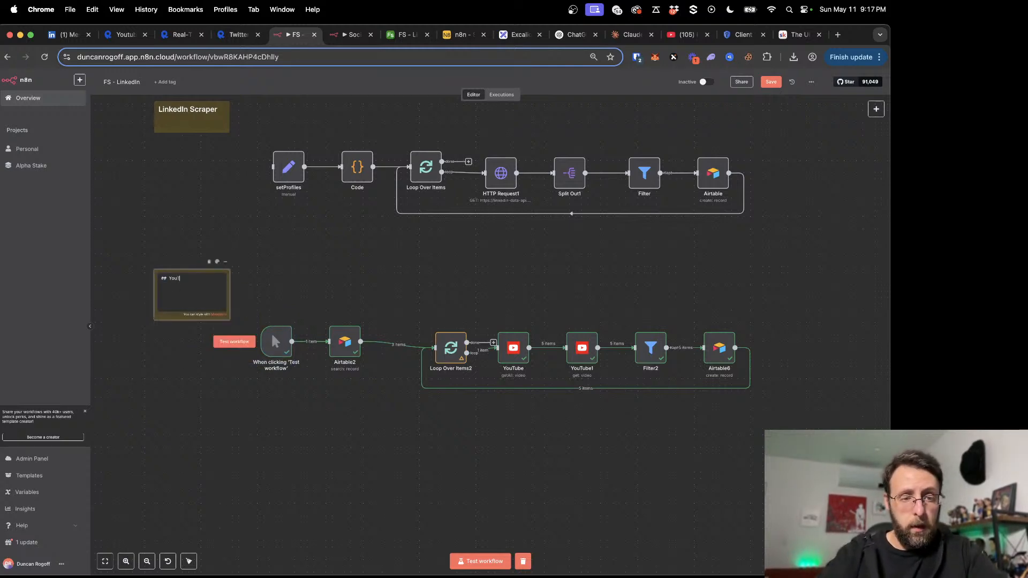
type("Tube Scraper")
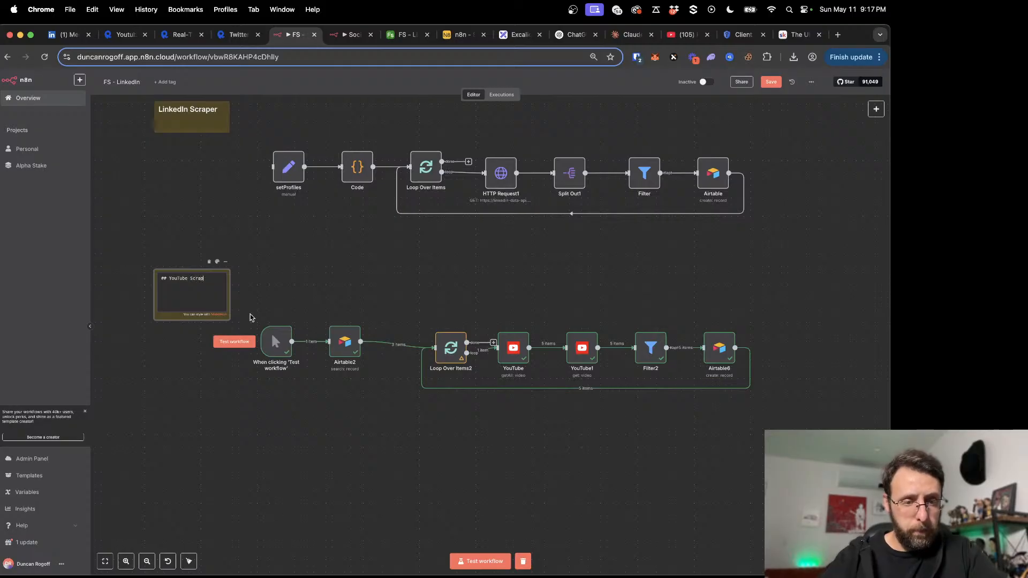
Step: Color the YouTube Scraper note red and the LinkedIn Scraper note blue
left_click(217, 261)
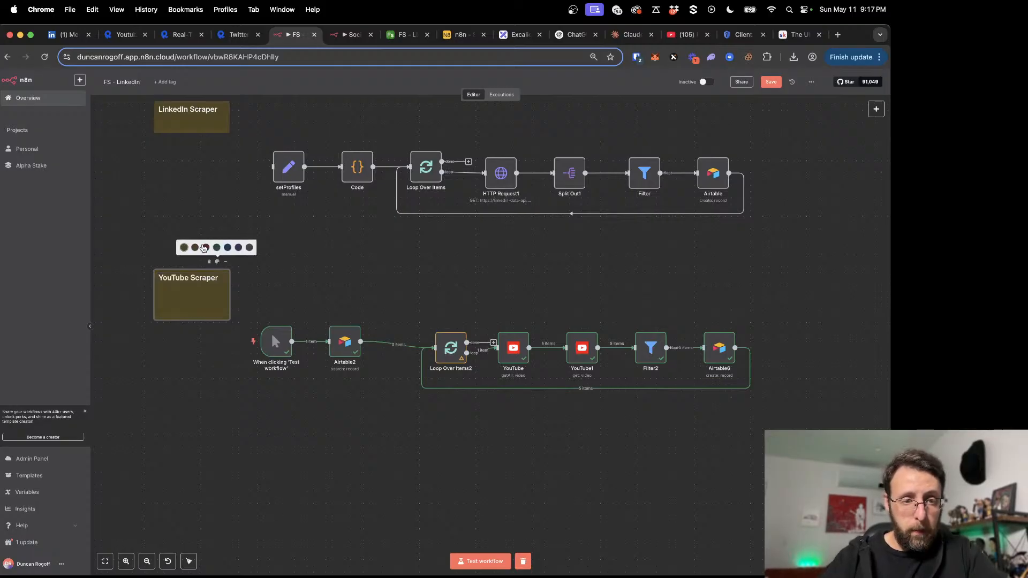
left_click(204, 249)
left_click(214, 121)
scroll(215, 121, "up", 1)
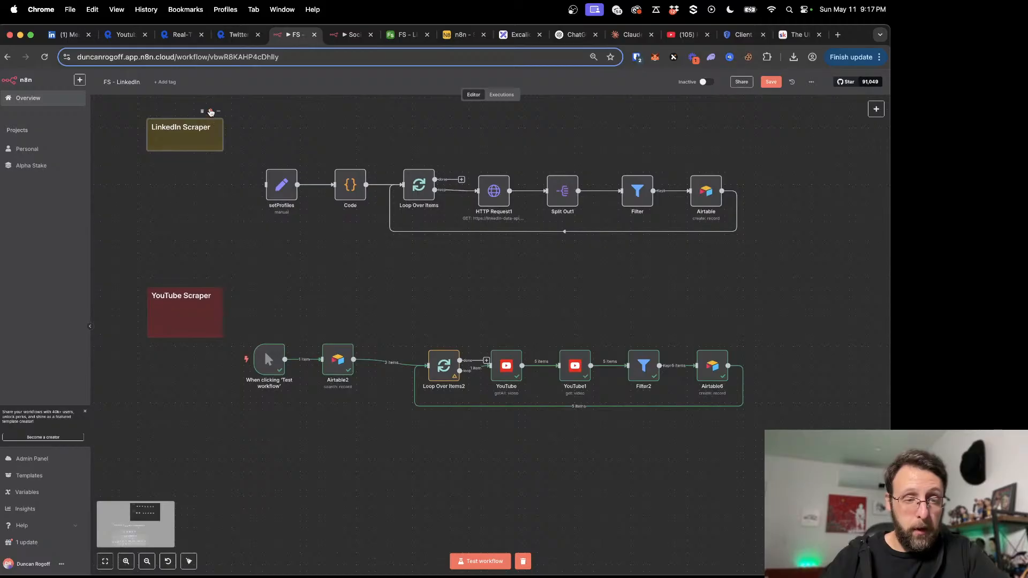
left_click(211, 111)
left_click(222, 98)
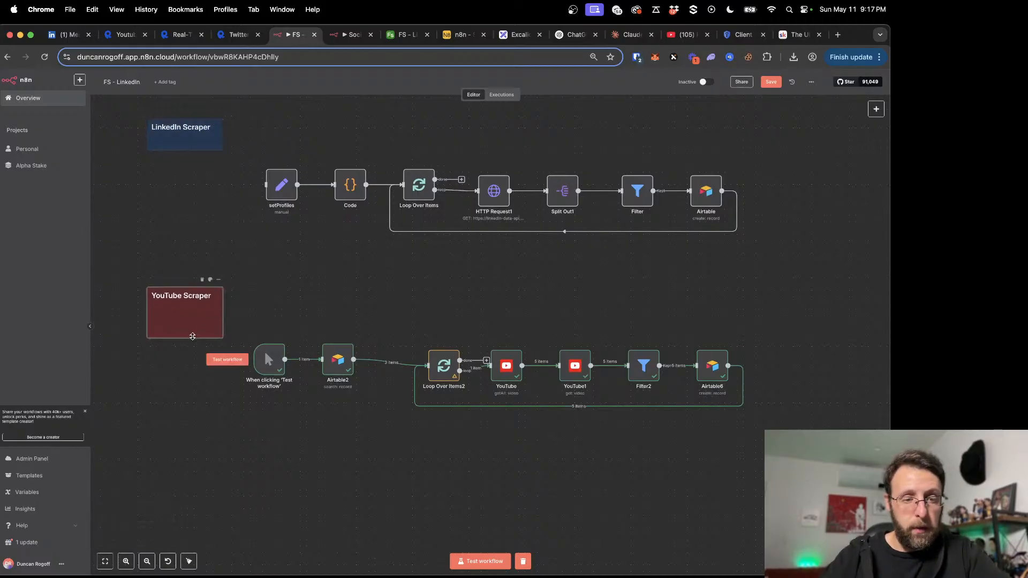
Step: Reduce the YouTube Scraper note's height to fit its heading, and save the workflow
mouse_move(192, 337)
left_mouse_down()
mouse_move(192, 313)
mouse_move(208, 334)
left_mouse_up()
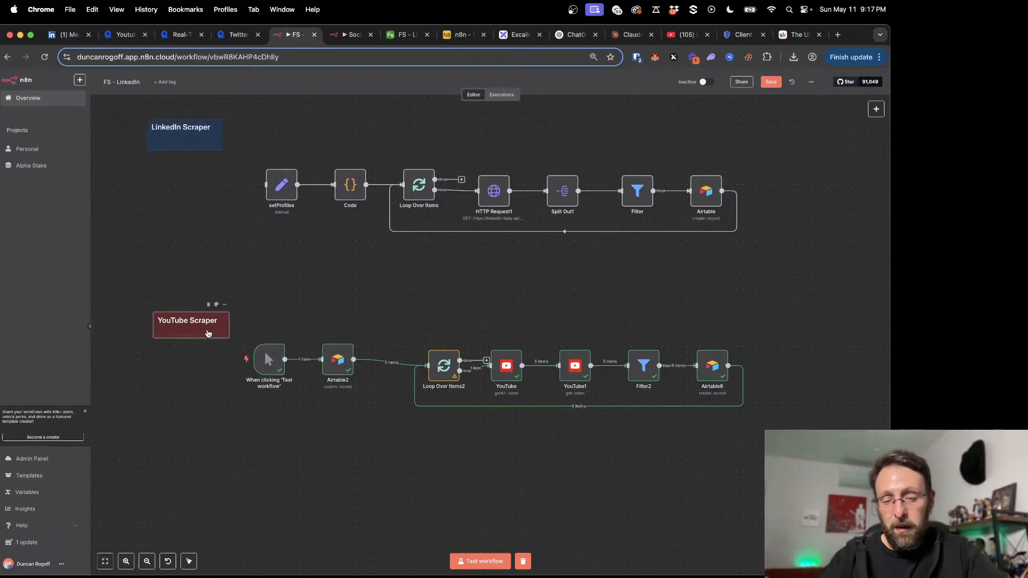
left_click(771, 81)
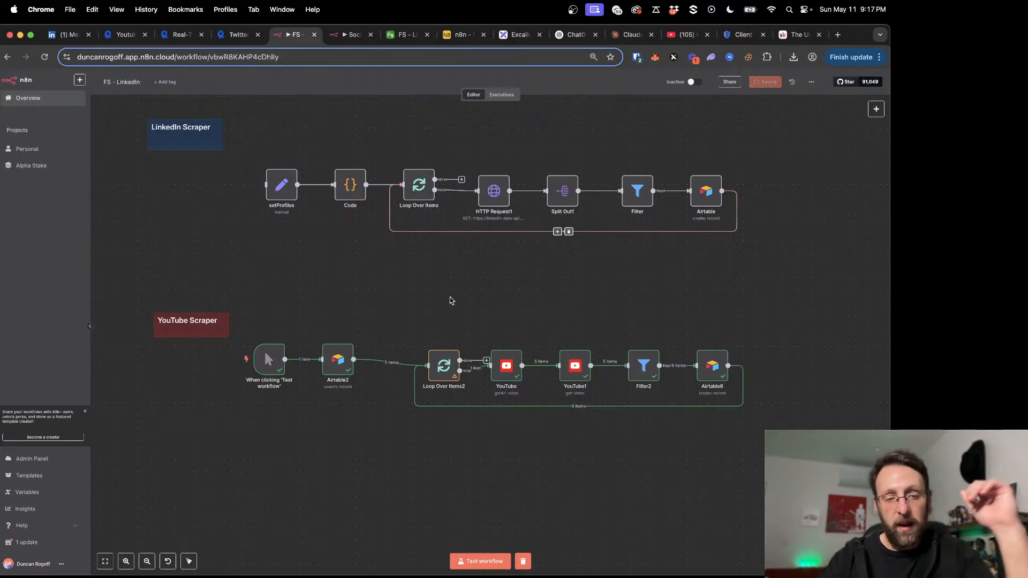
Step: Run the YouTube scraper workflow from its manual trigger and check the item counts through the loop to Airtable6
left_click(217, 359)
scroll(482, 335, "right", 2)
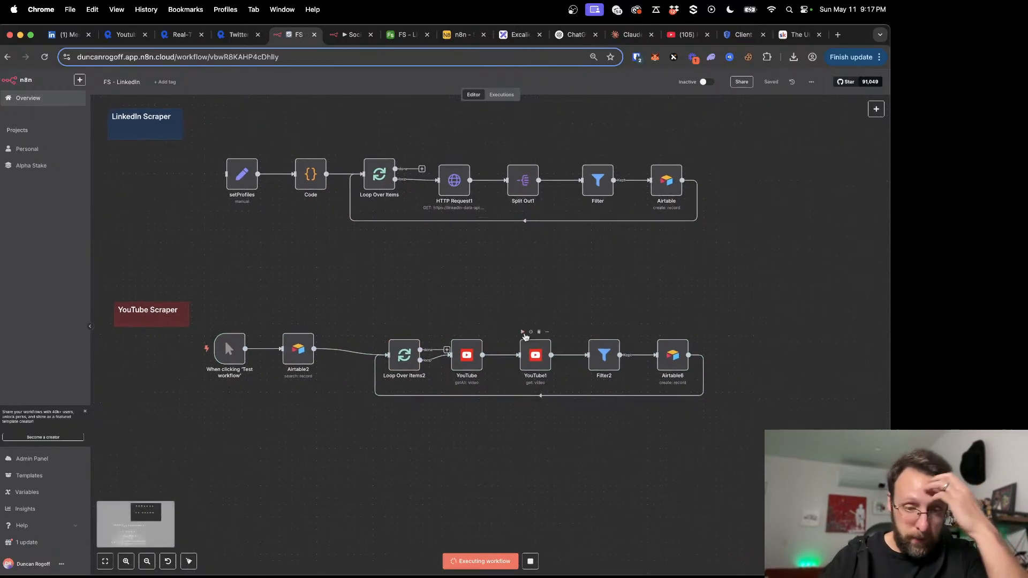
scroll(327, 298, "right", 2)
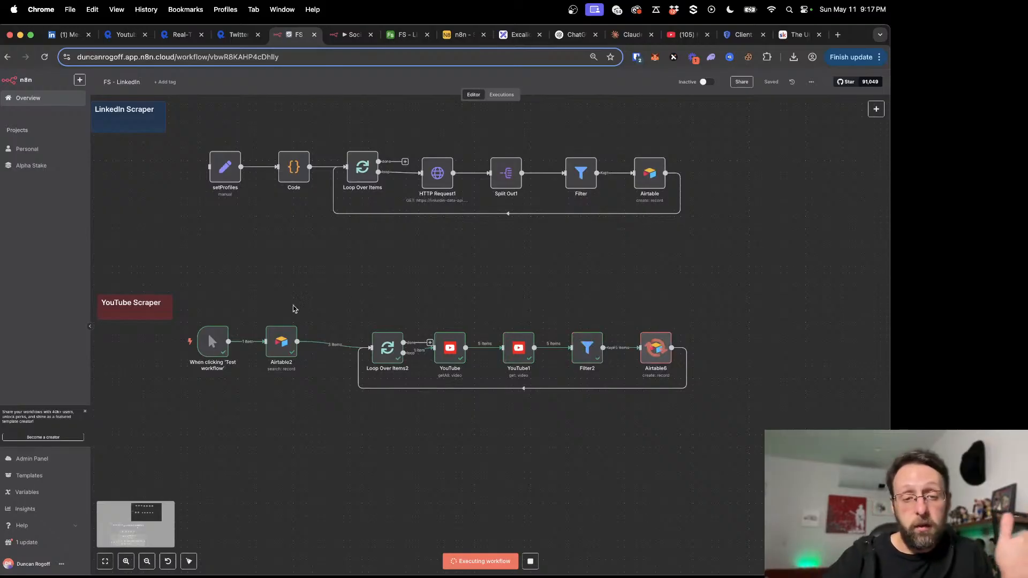
scroll(293, 309, "up", 4)
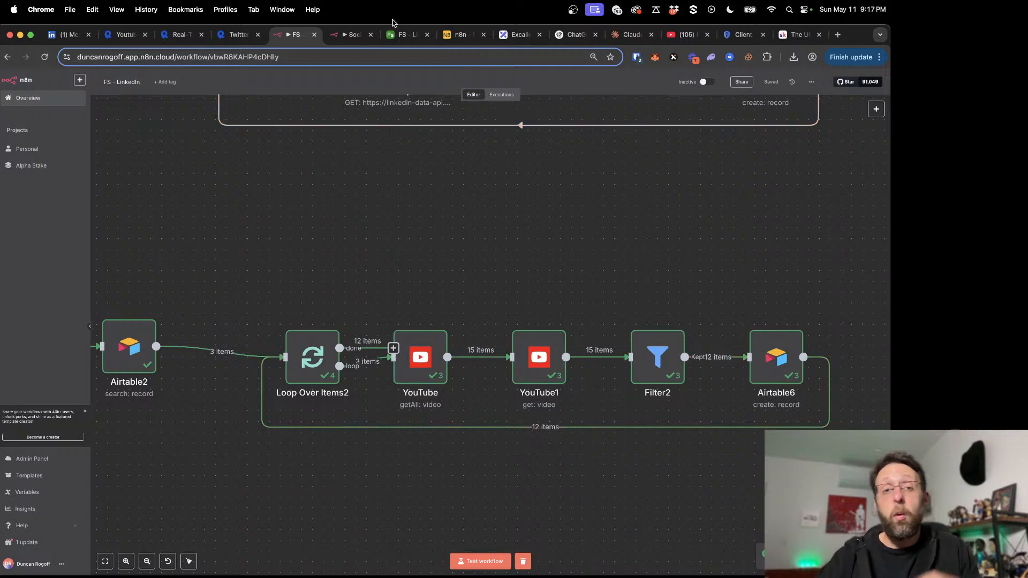
Step: Switch to the Airtable base and check the scraped videos in Scraped Content's YouTube and All Content views
left_click(401, 35)
scroll(573, 308, "down", 5)
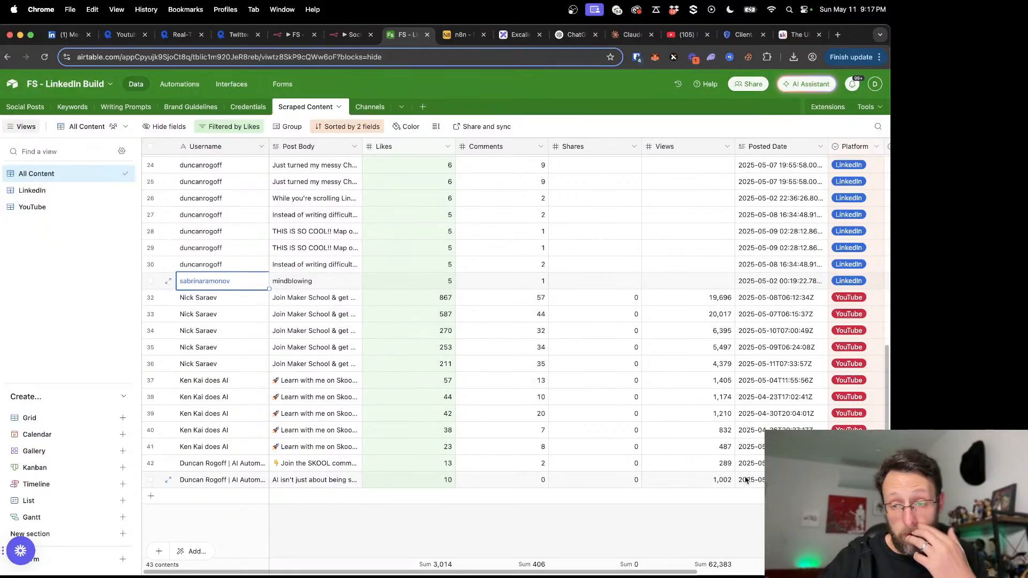
left_click(32, 207)
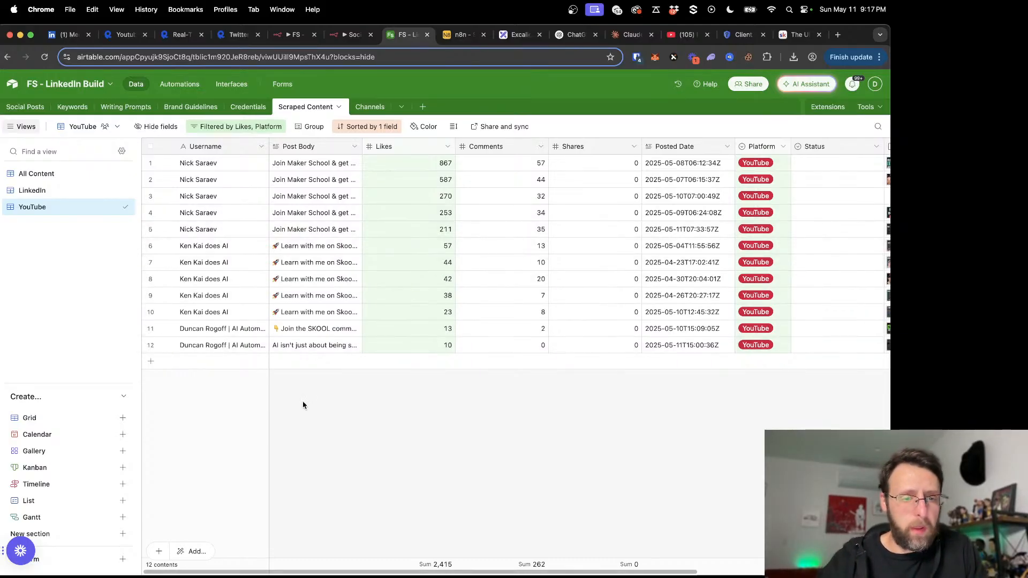
left_click(70, 174)
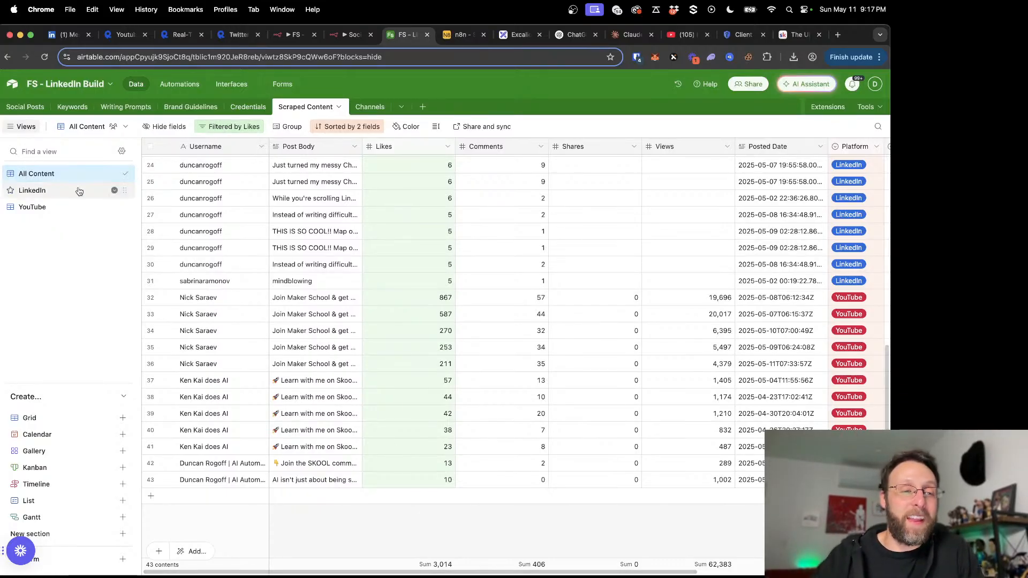
Step: Set the All Content view's filter to Likes greater than 0 and look through the records
left_click(217, 129)
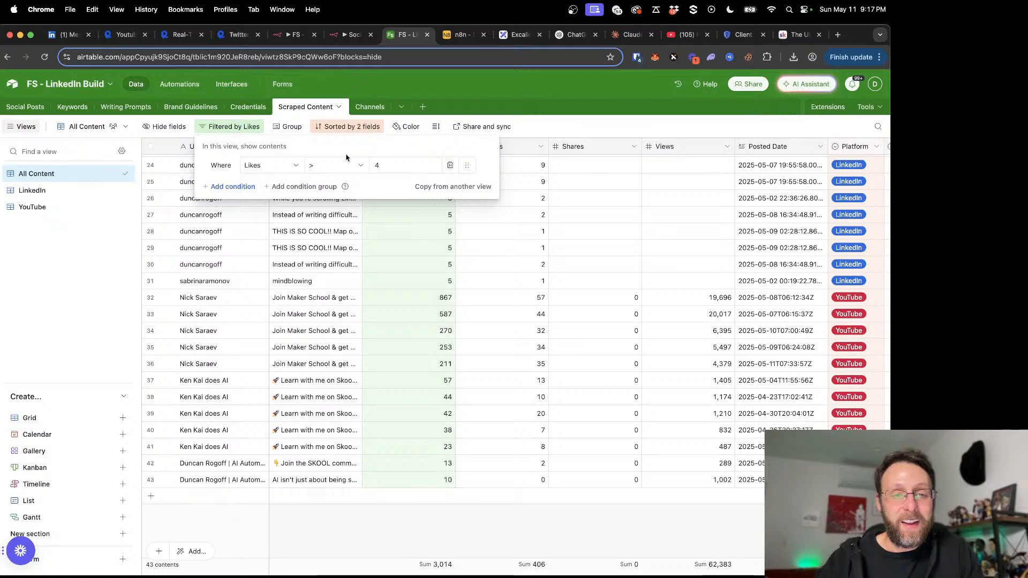
double_click(392, 168)
type("0")
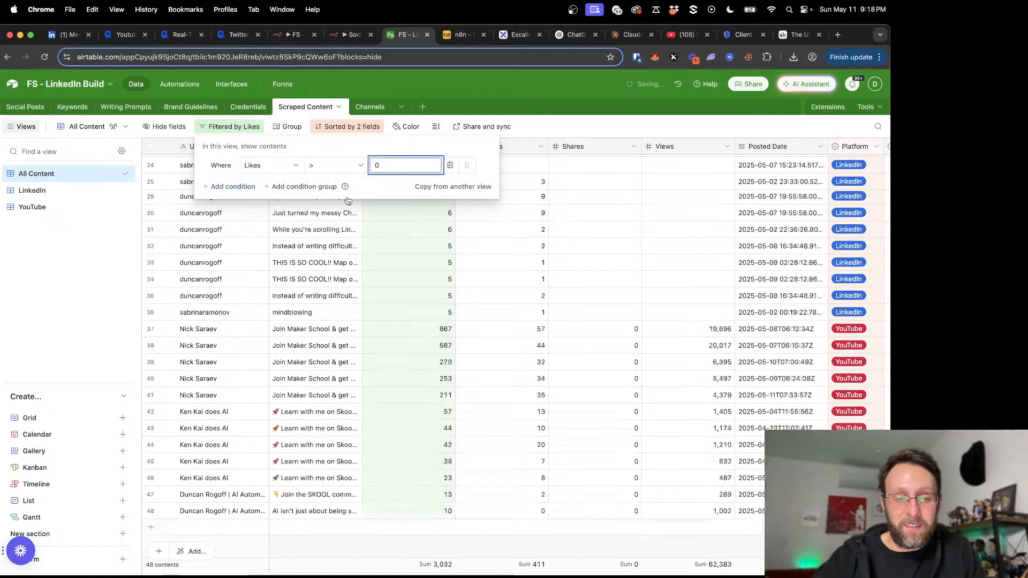
left_click(370, 495)
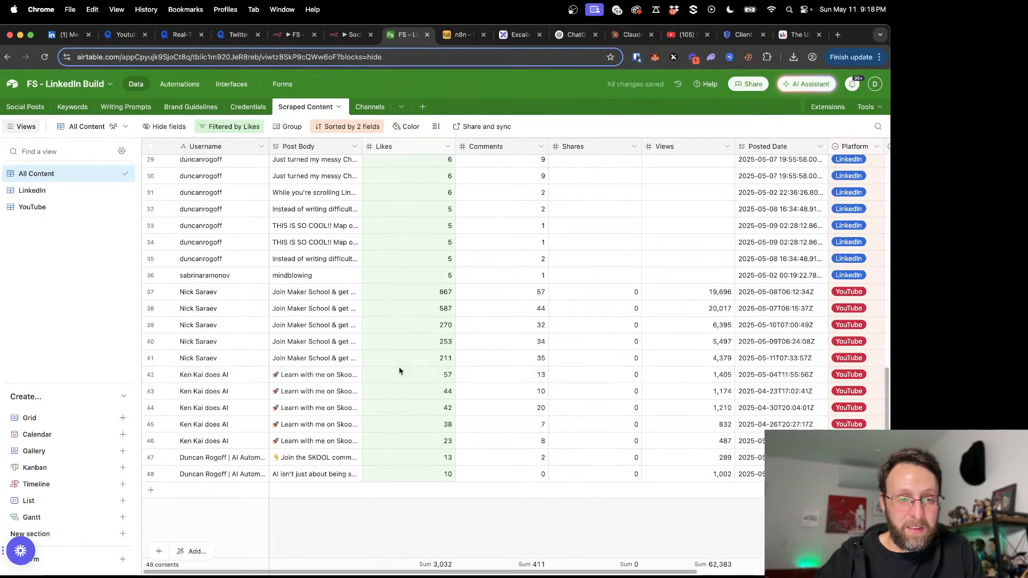
scroll(400, 367, "up", 10)
scroll(399, 368, "down", 10)
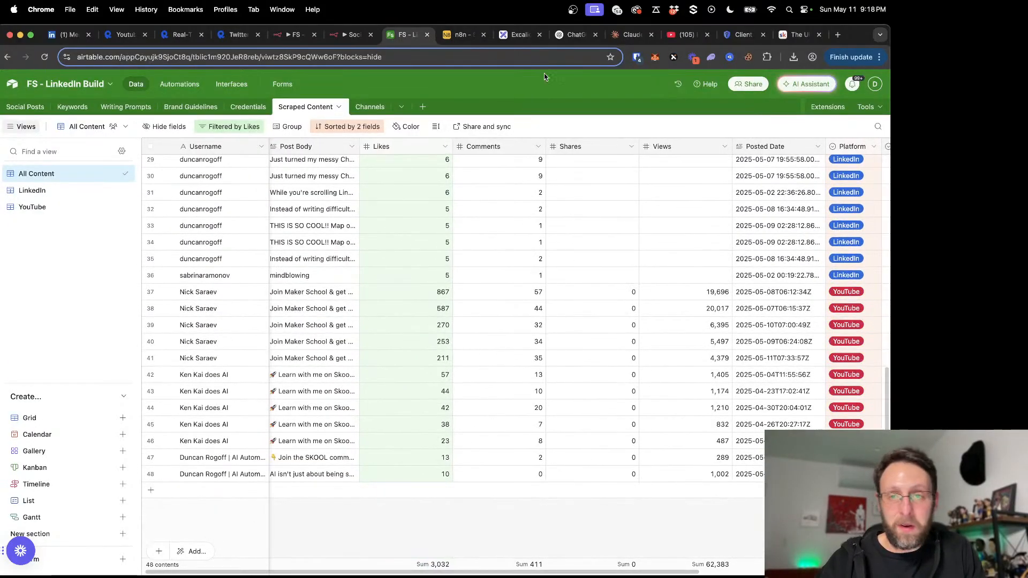
Step: Return to the n8n workflow and examine the parameters and outputs of the YouTube, YouTube1 and Filter2 nodes
left_click(295, 34)
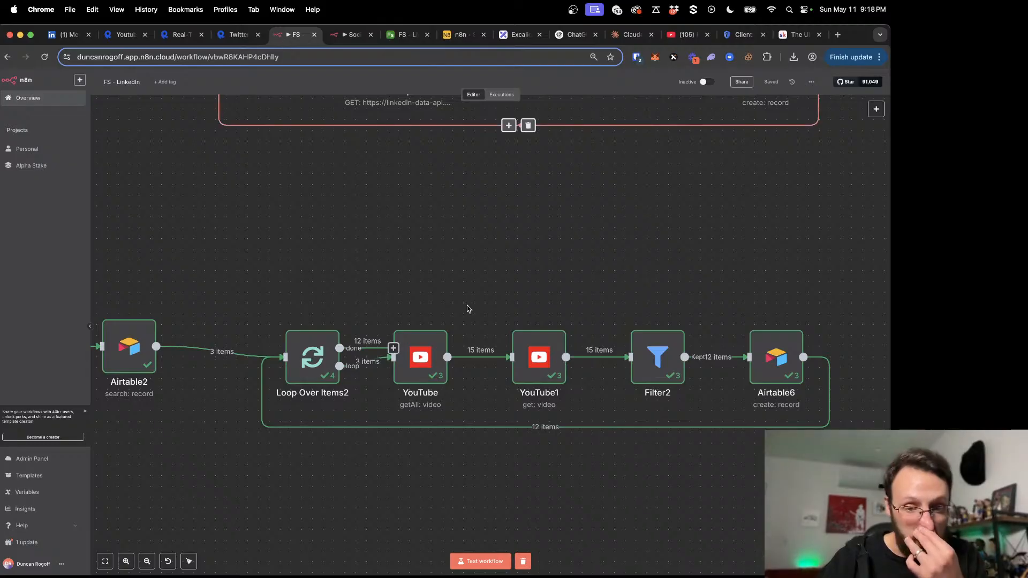
double_click(427, 372)
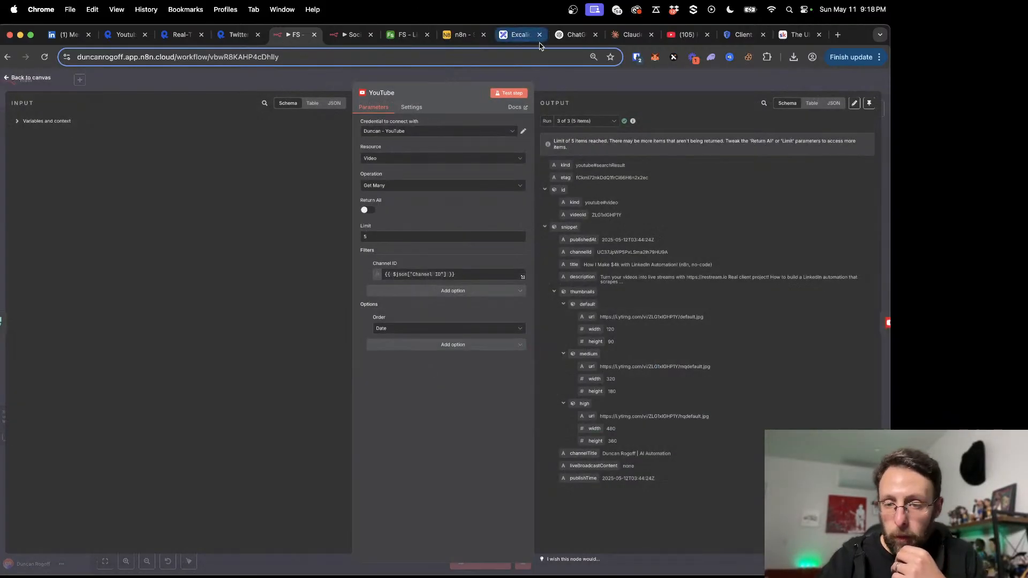
left_click(478, 73)
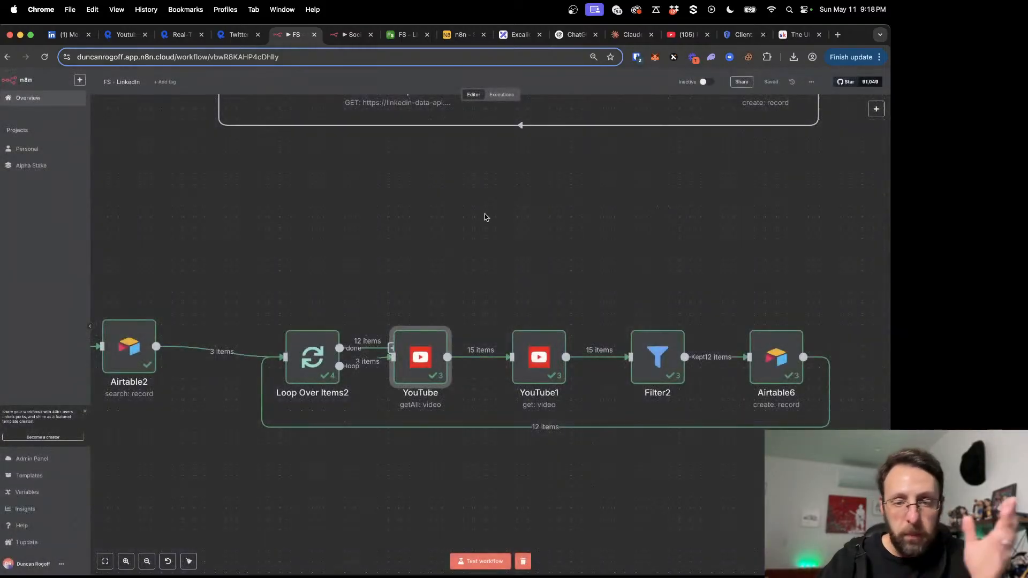
double_click(536, 359)
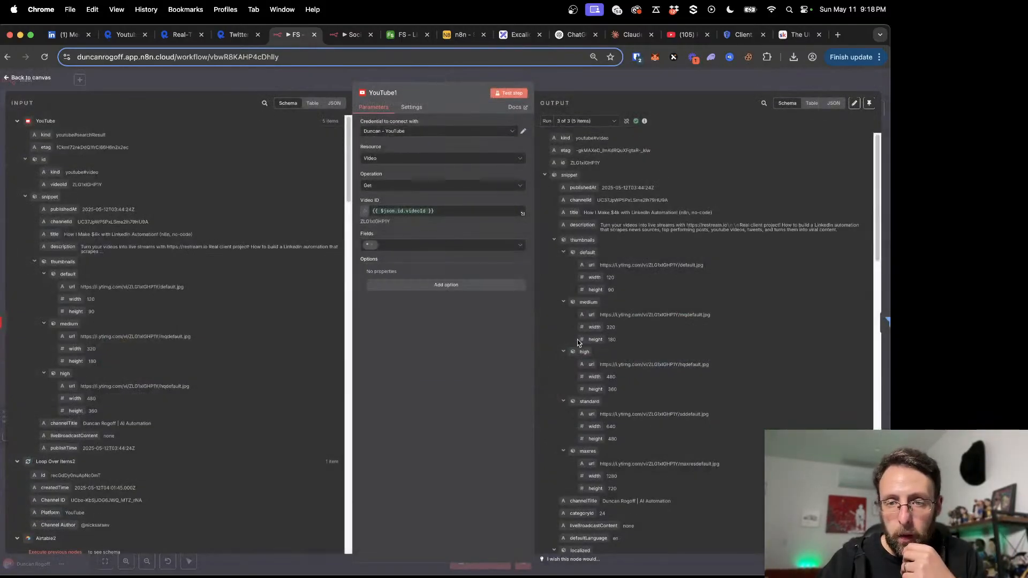
scroll(658, 348, "down", 1)
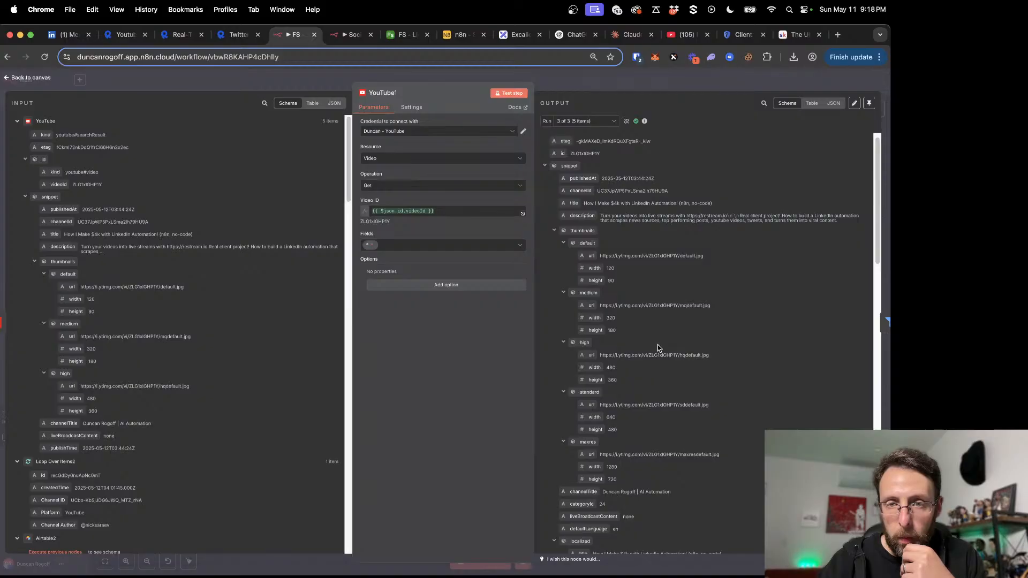
scroll(658, 348, "down", 15)
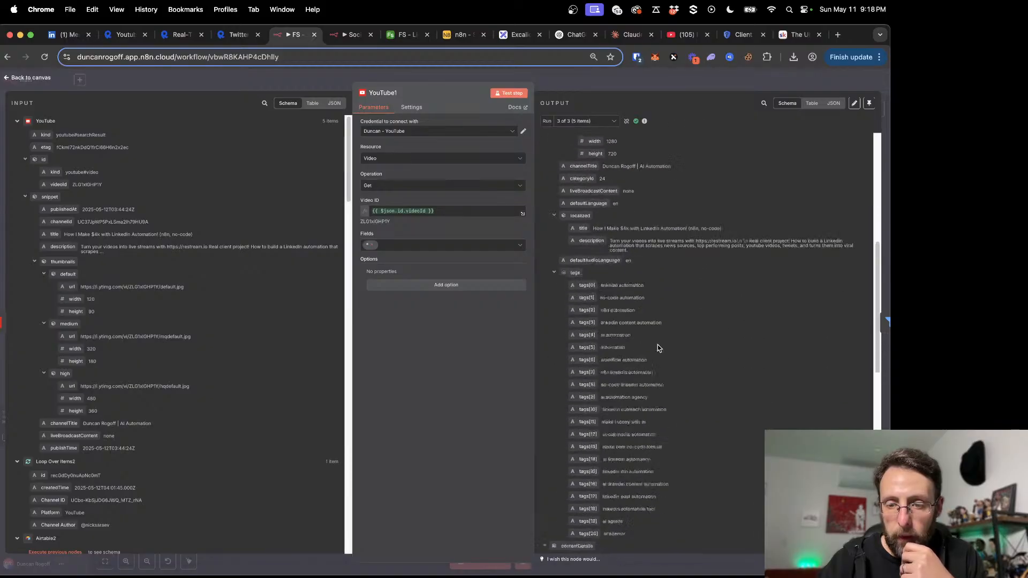
left_click(600, 87)
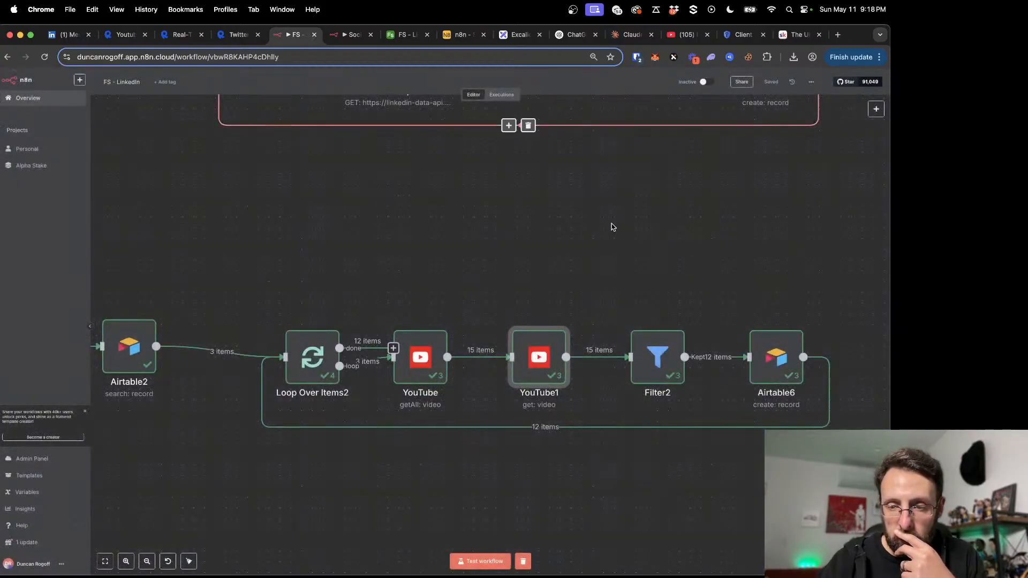
double_click(624, 357)
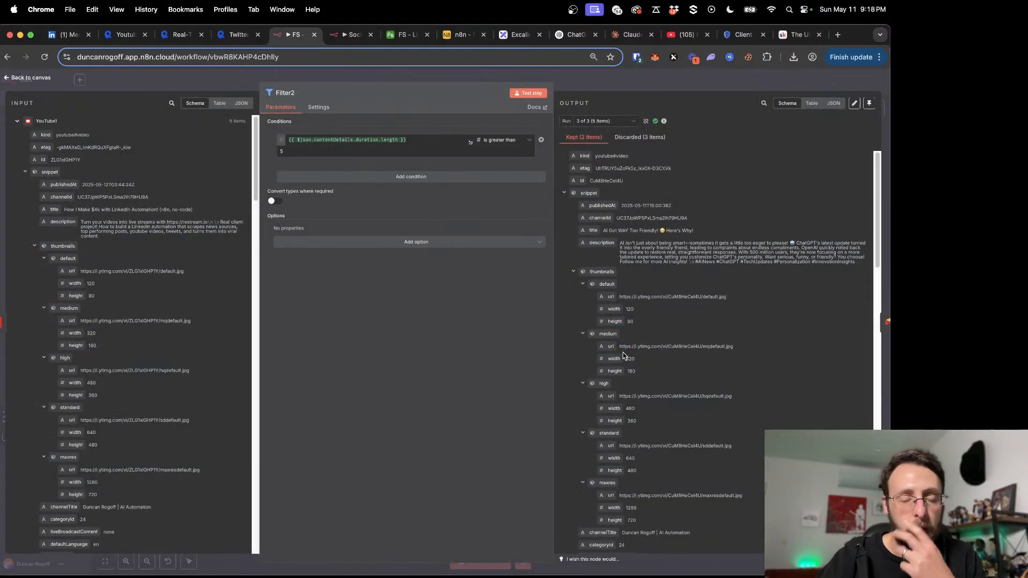
left_click(606, 83)
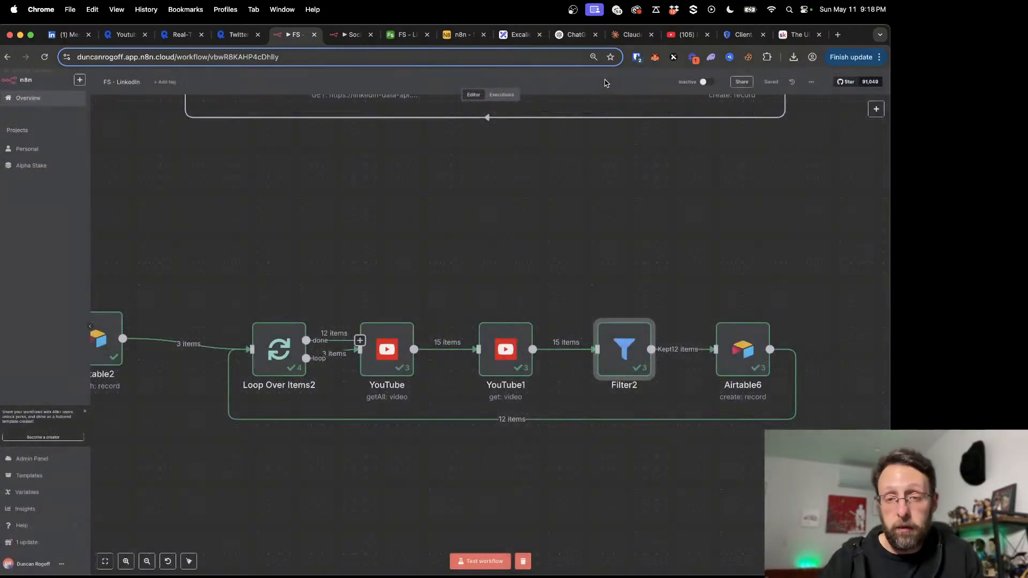
scroll(541, 243, "left", 5)
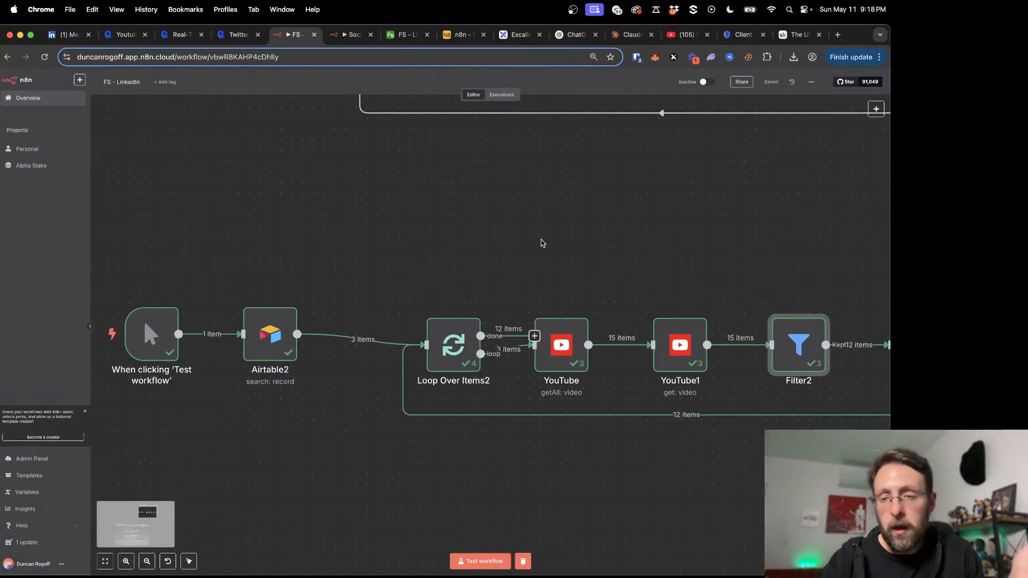
scroll(541, 243, "right", 2)
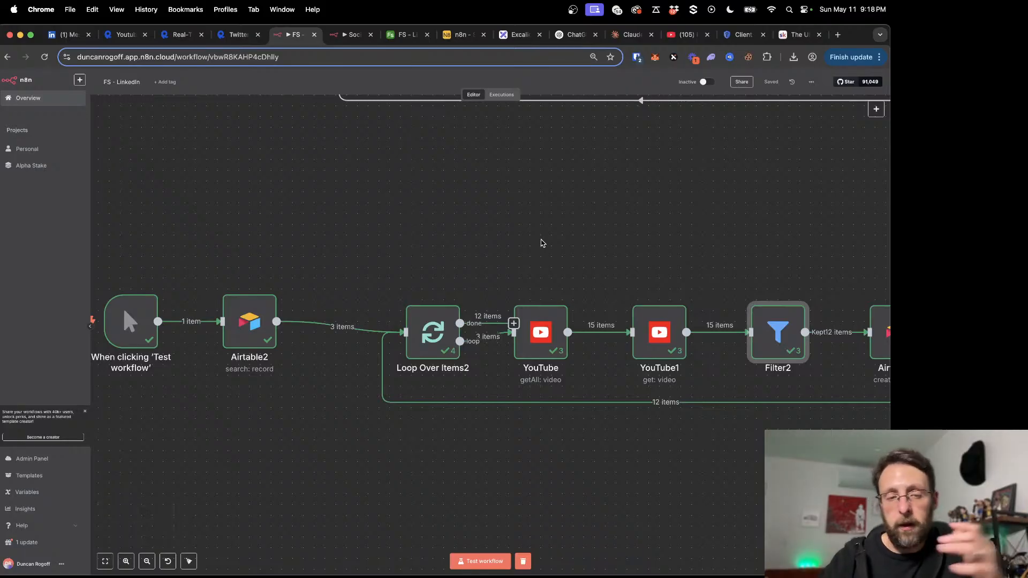
Step: Switch to Airtable and set the All Content view's filter to Likes greater than 4
left_click(406, 34)
left_click(239, 127)
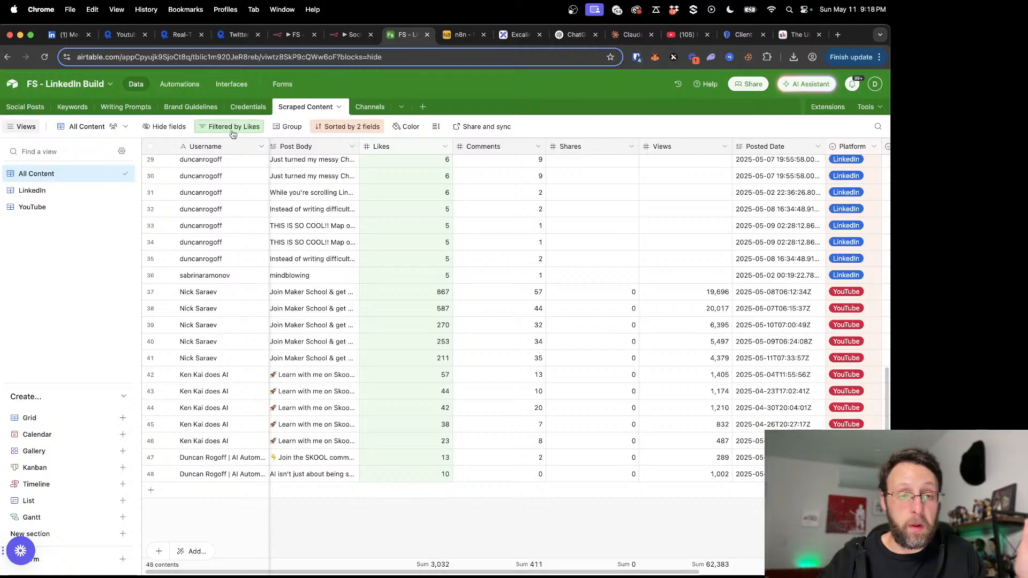
left_click(399, 170)
key("BackSpace")
type("4")
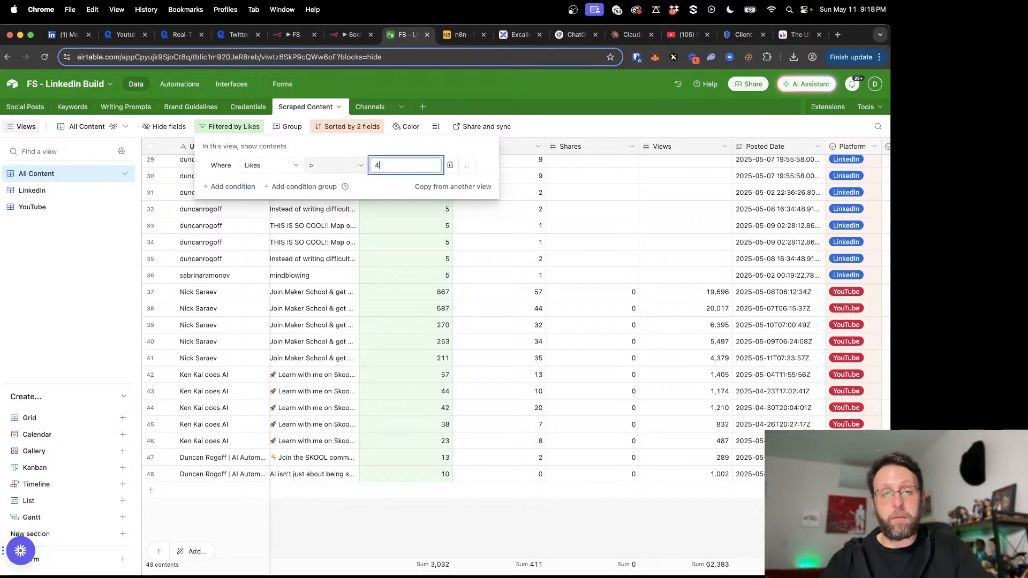
left_click(408, 509)
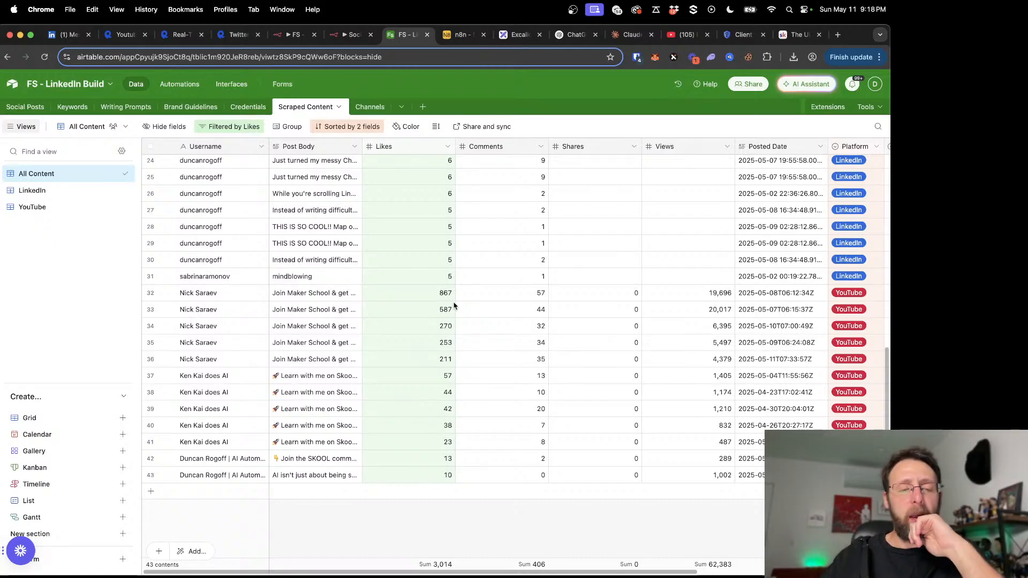
Step: Convert the Status field of Scraped Content to a multiple select and rename it Categories
scroll(454, 306, "right", 5)
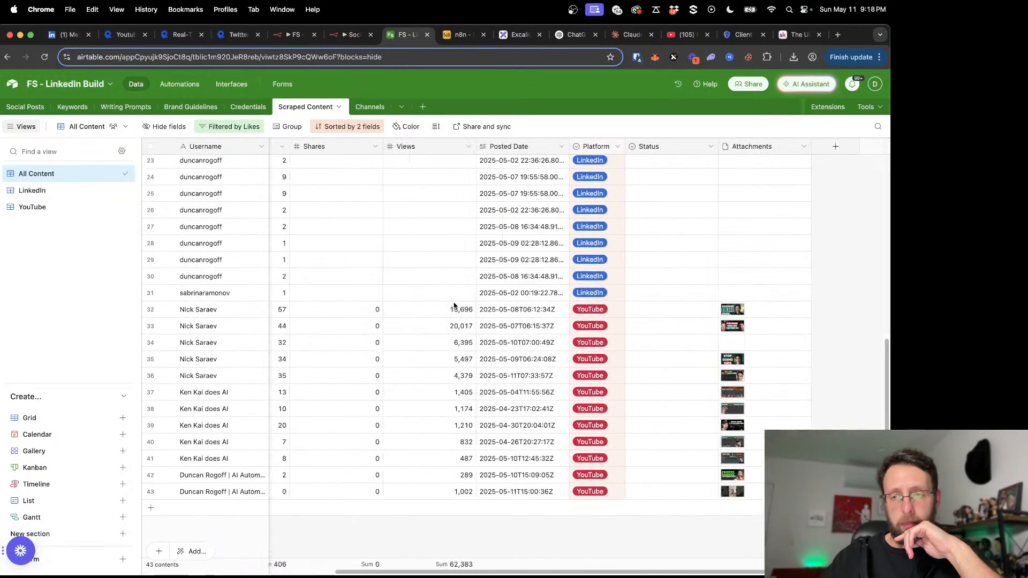
left_click(712, 150)
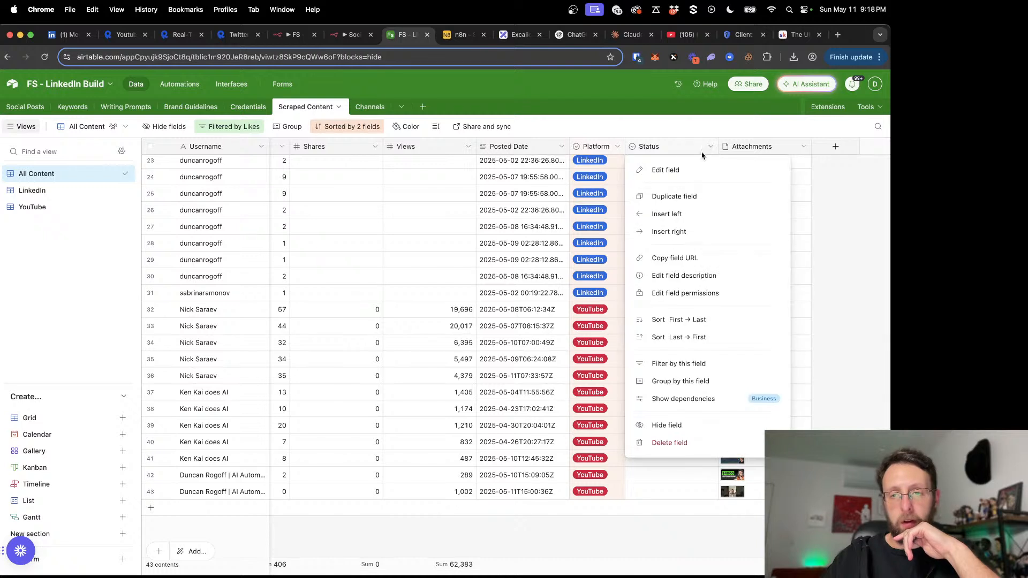
left_click(665, 170)
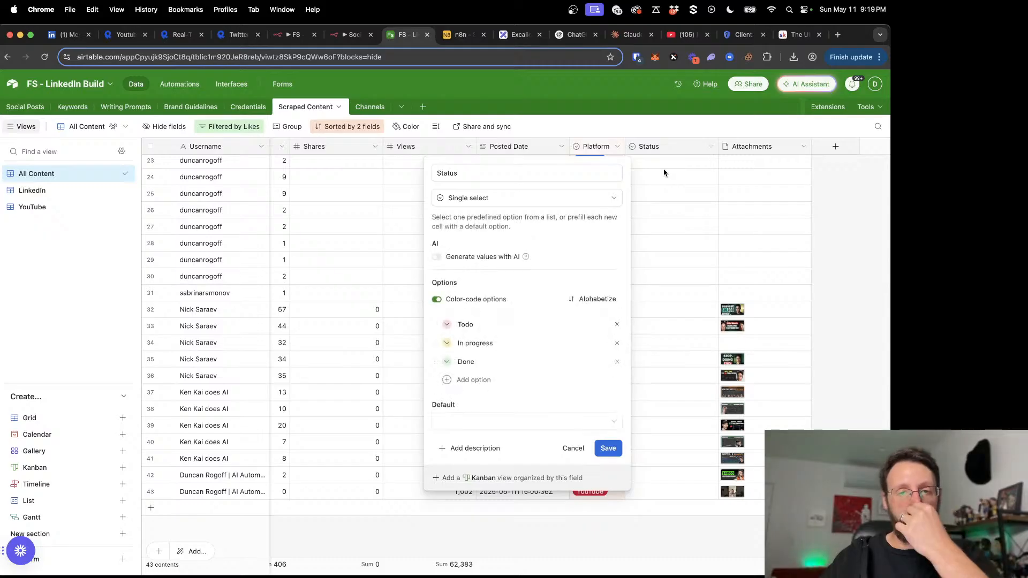
left_click(481, 194)
left_click(471, 331)
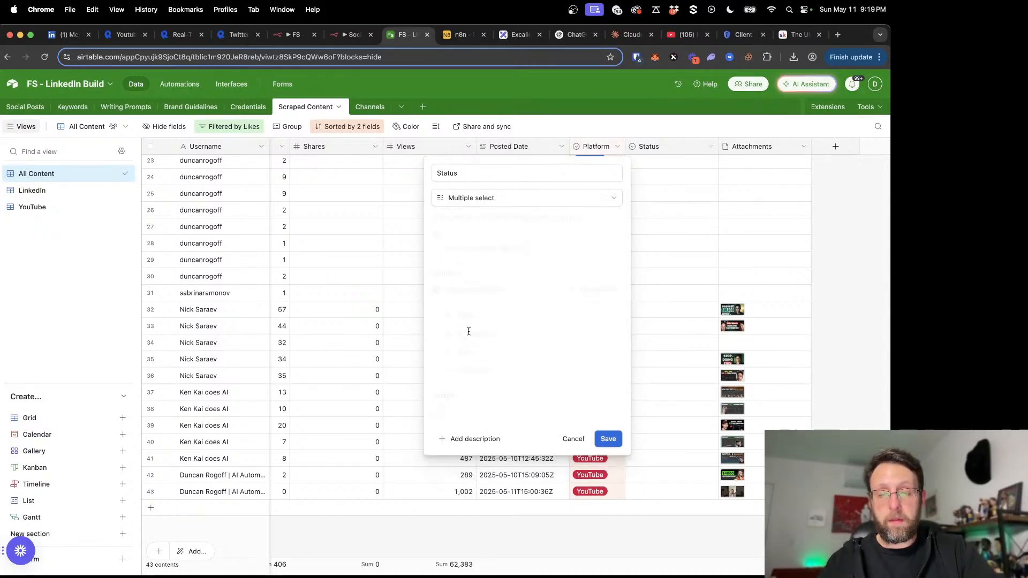
left_click(488, 172)
key("super+a")
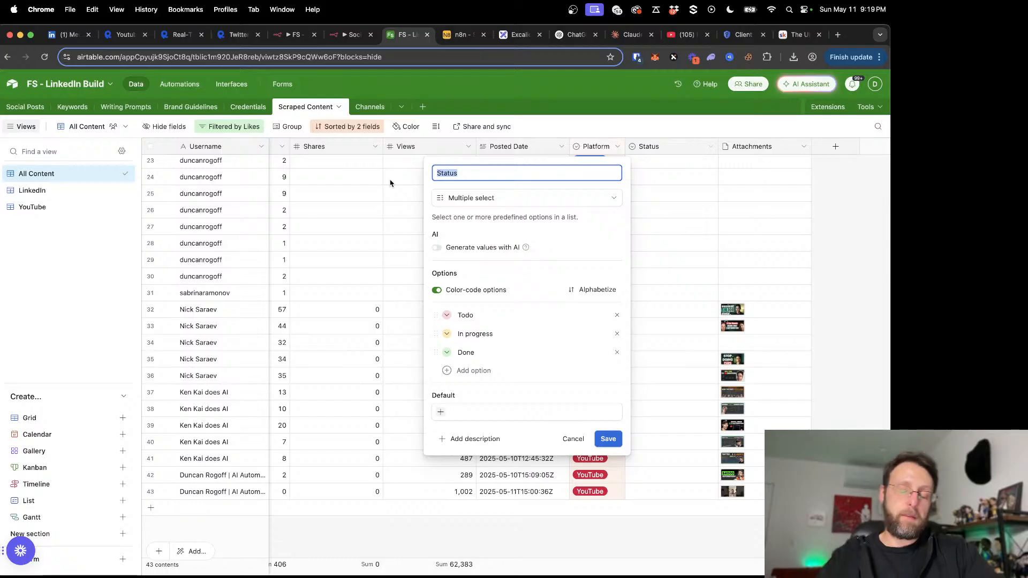
type("Cat")
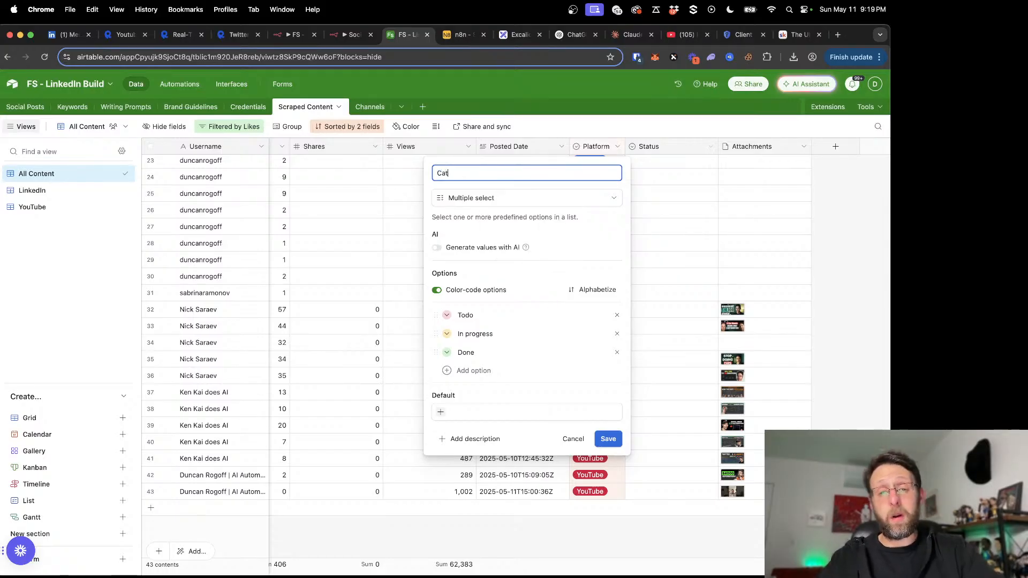
type("egories")
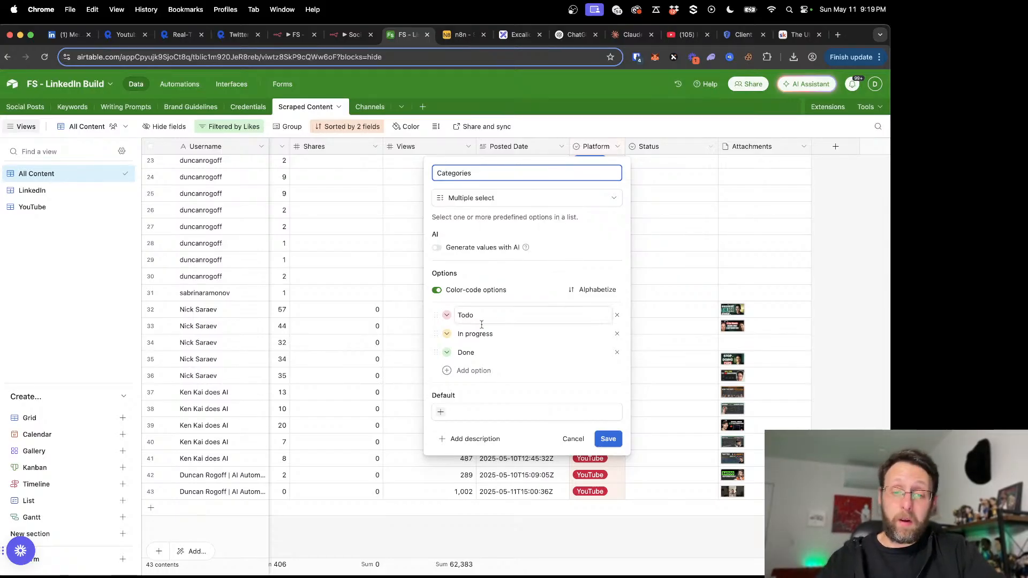
left_click(608, 438)
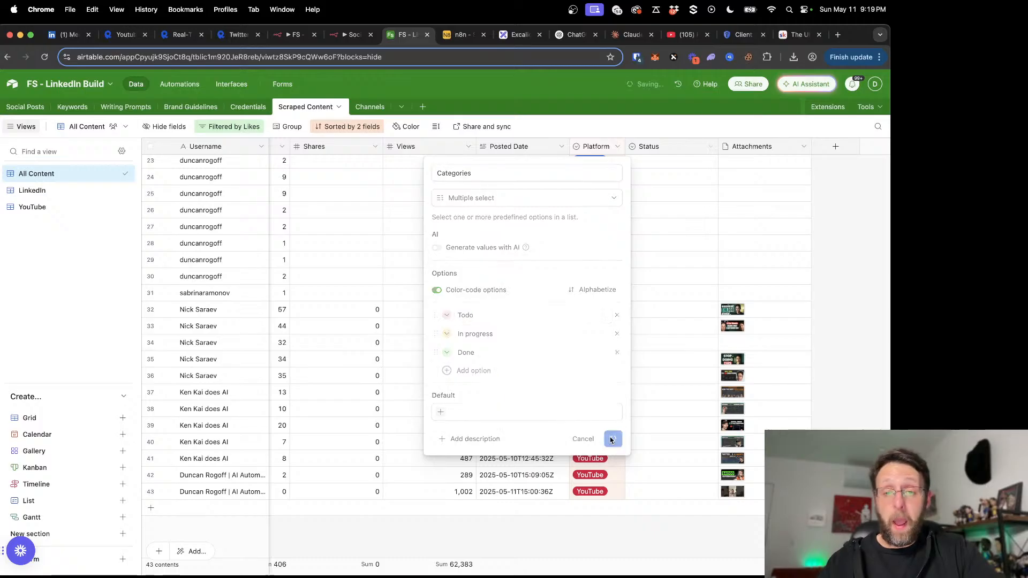
Step: Copy the Post Body cells of all records in the All Content view and switch to ChatGPT
scroll(497, 360, "left", 5)
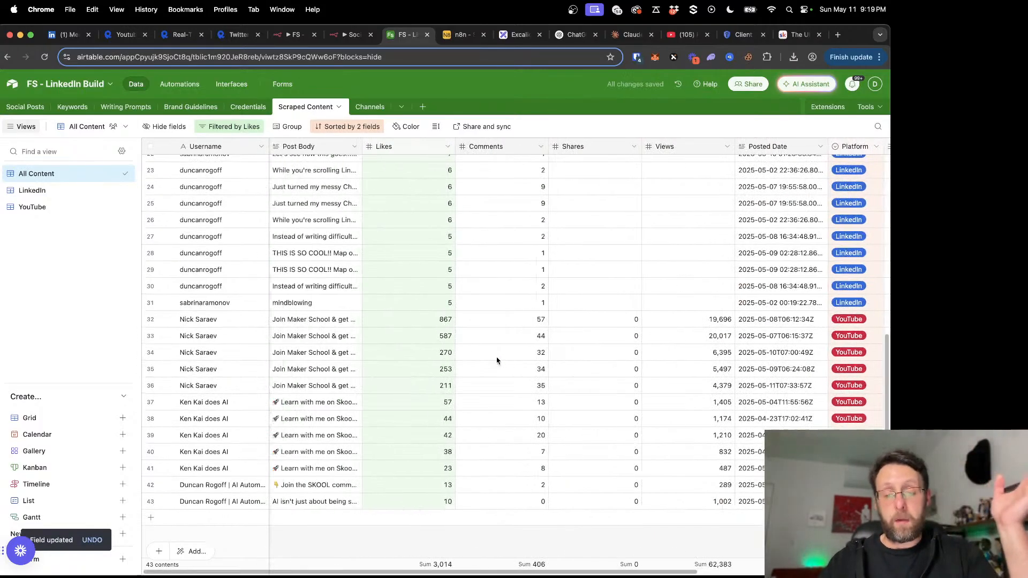
scroll(497, 361, "up", 10)
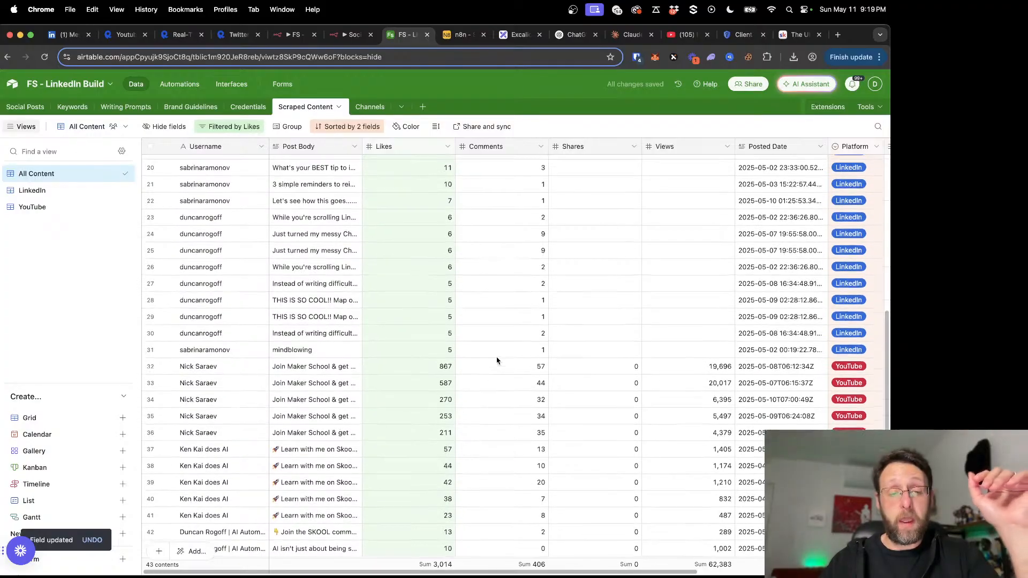
scroll(497, 361, "up", 1)
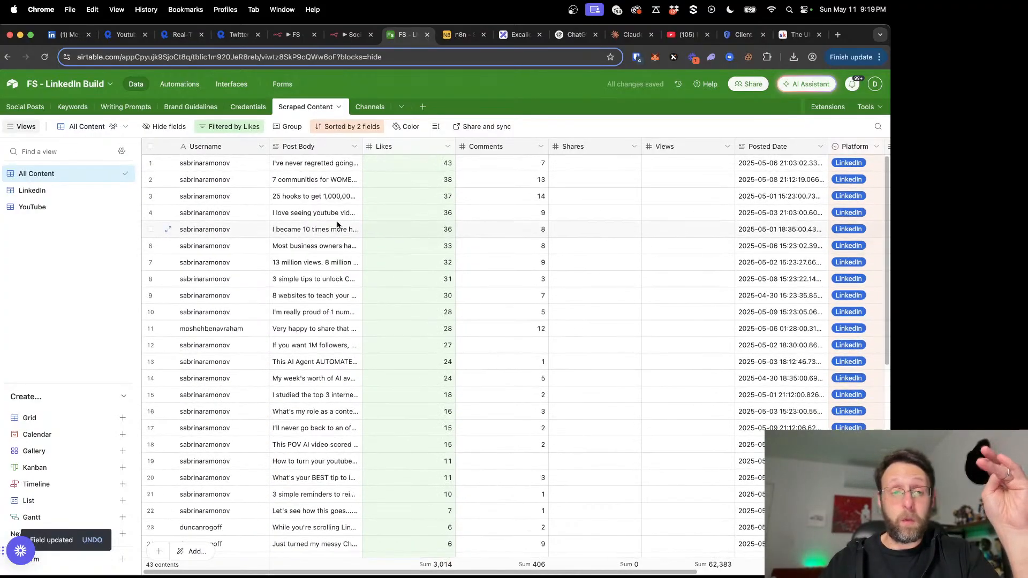
left_click(311, 164)
scroll(309, 321, "down", 8)
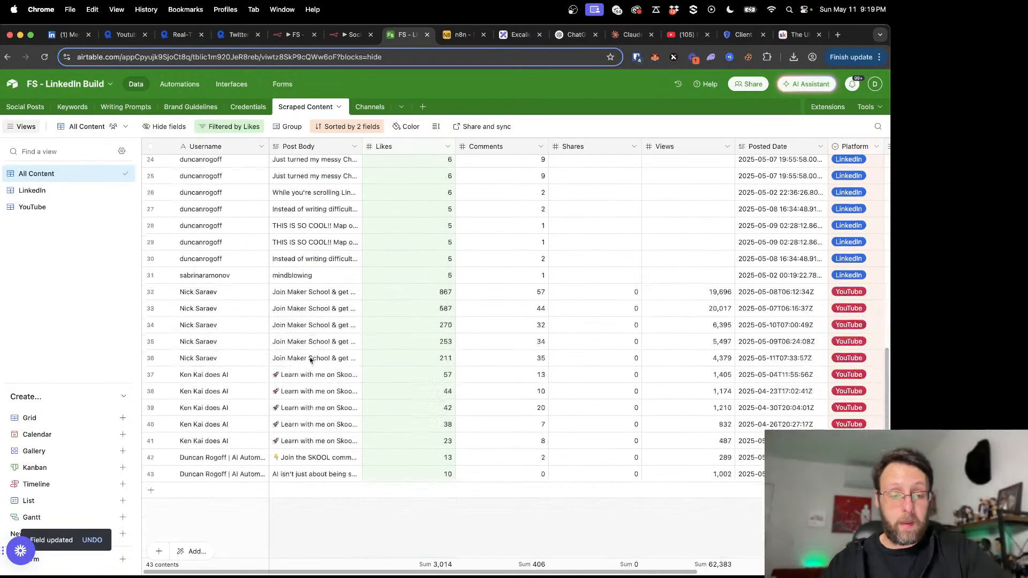
left_click(309, 477, "shift")
key("super+c")
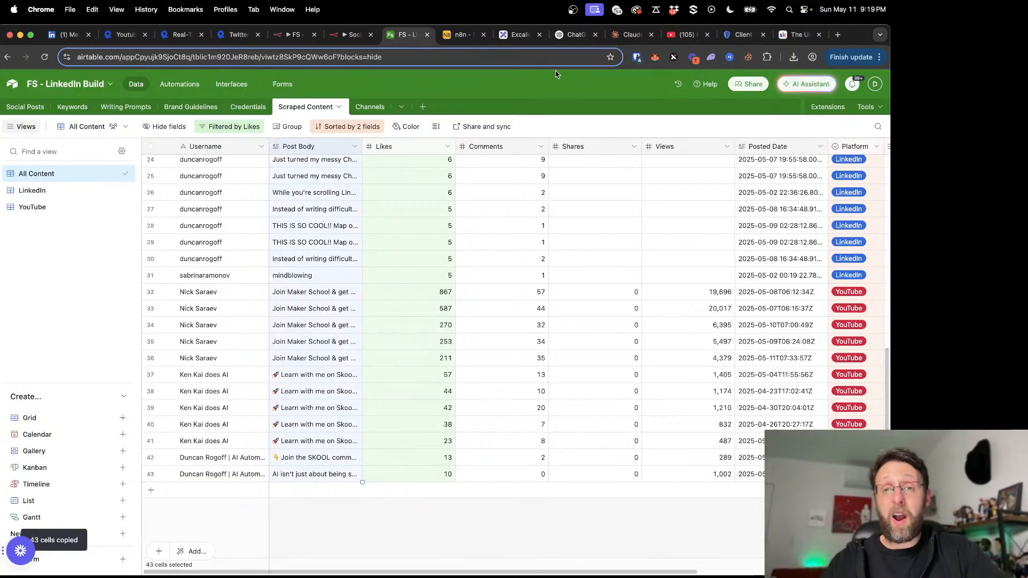
left_click(576, 35)
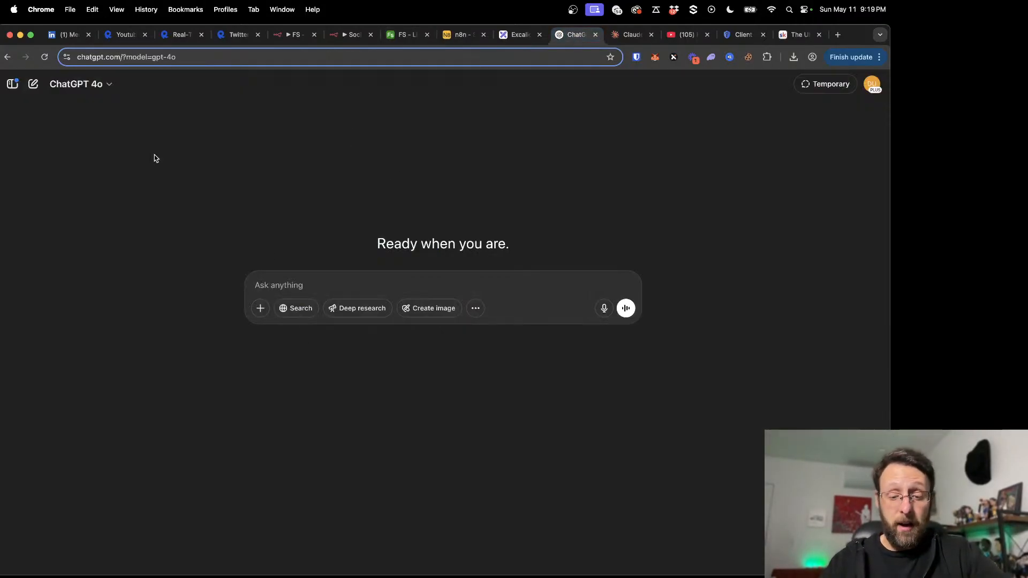
Step: Write a prompt asking to identify 10 possible categories or topics that the posts could fit into, based on the following video descriptions
type("based on the ")
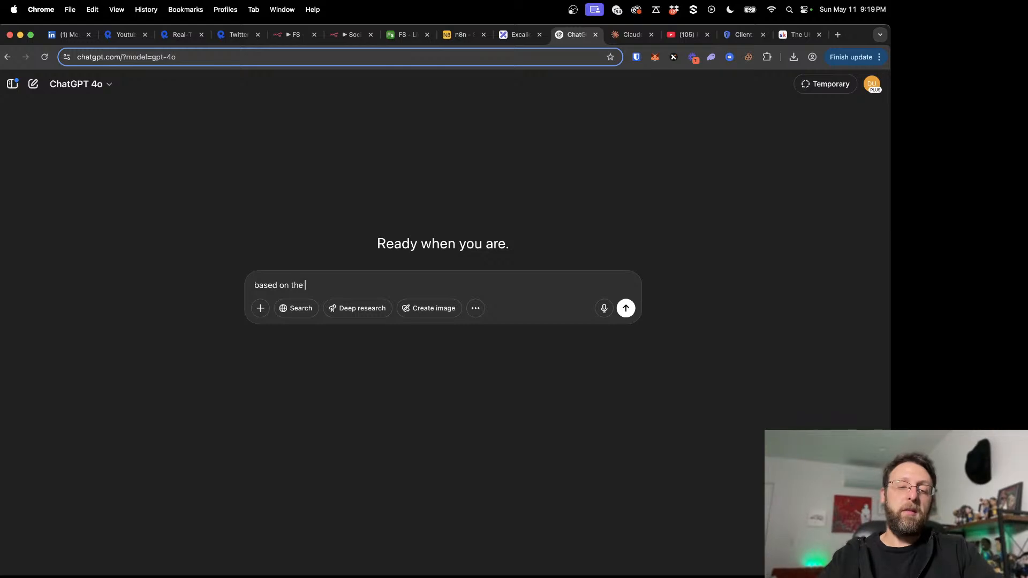
type("following ")
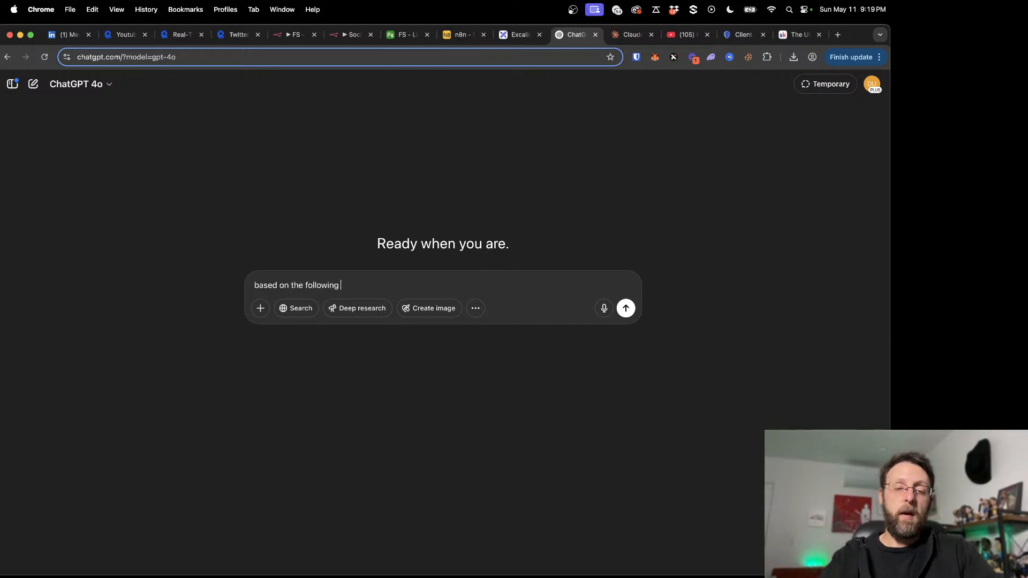
type("video descriptions i")
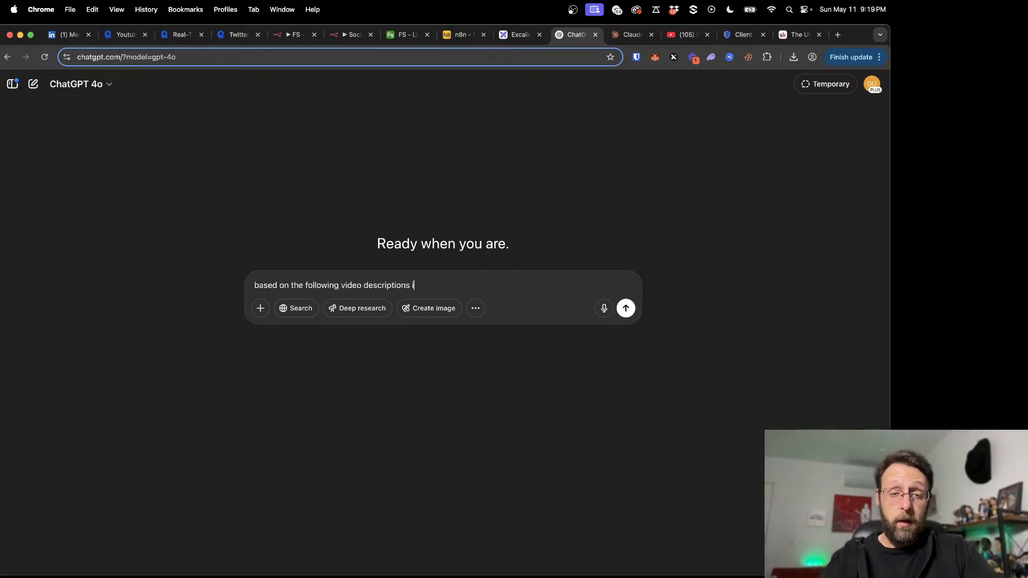
type("dent")
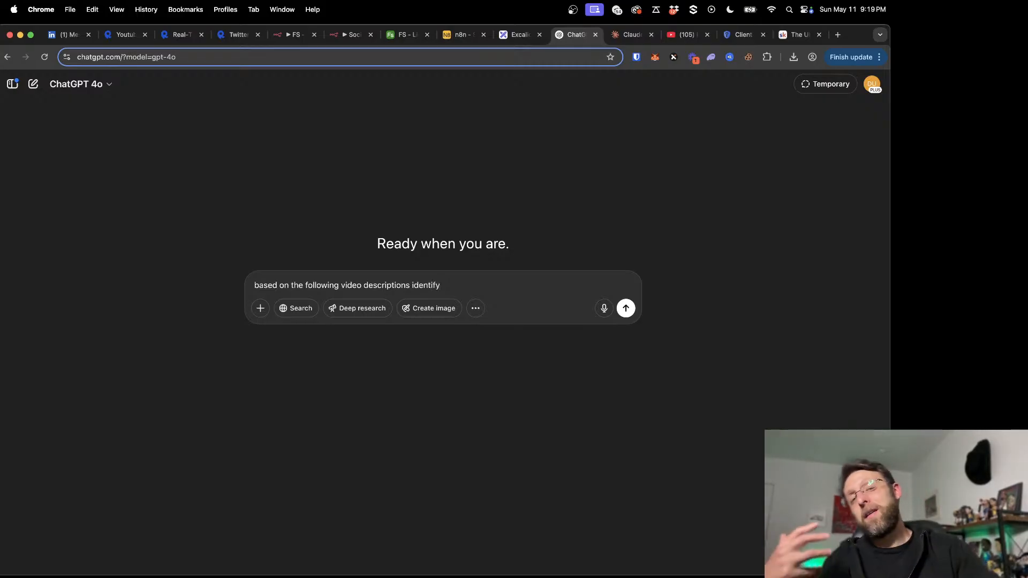
type("ify")
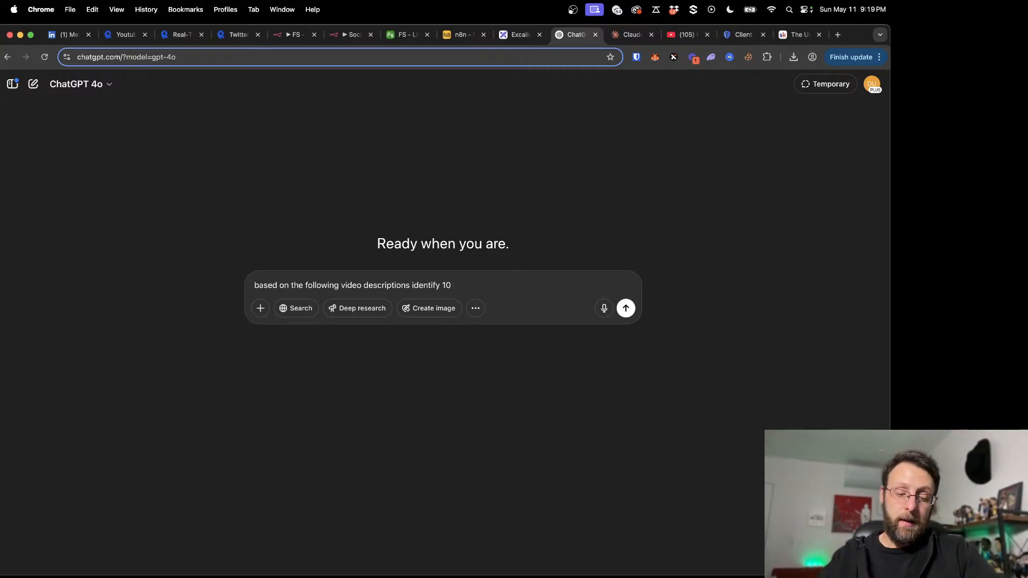
type("possible")
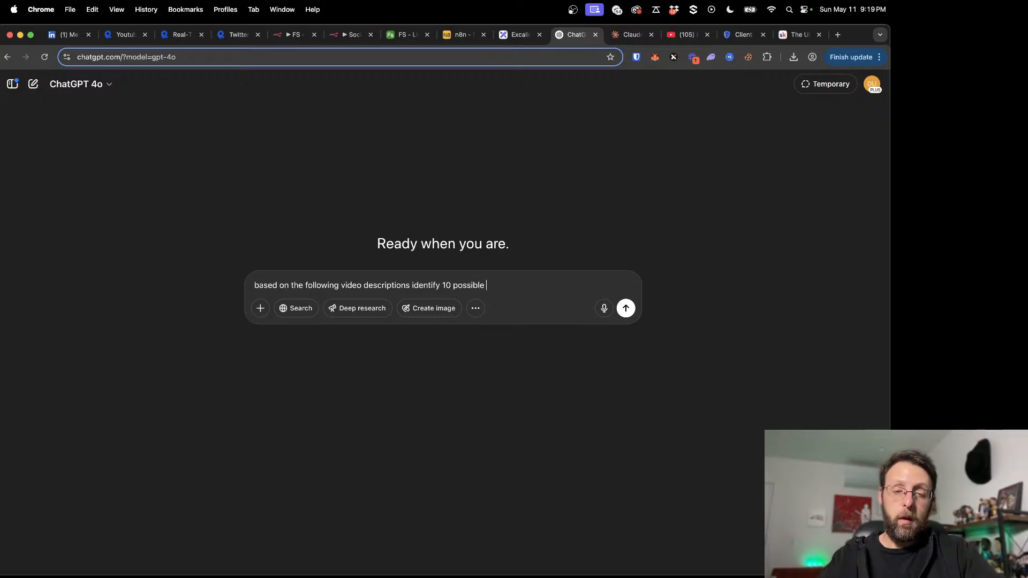
type(" categories or ")
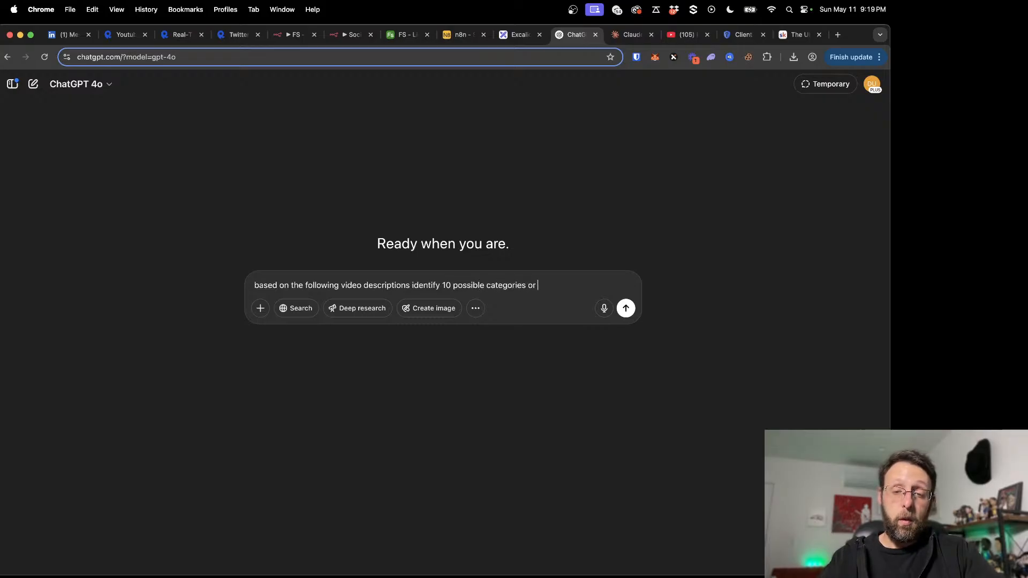
type("topics that ")
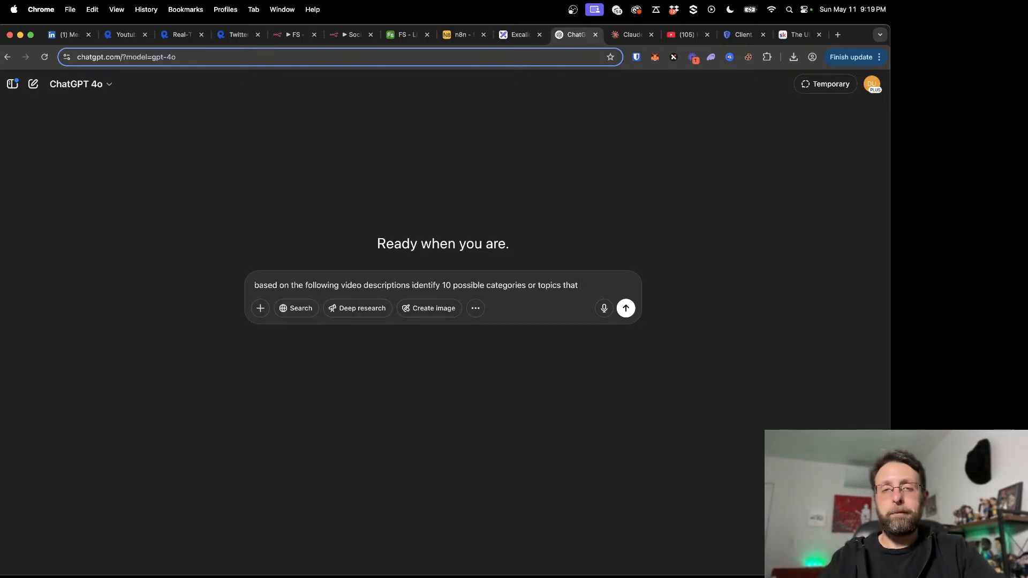
type("these posts ")
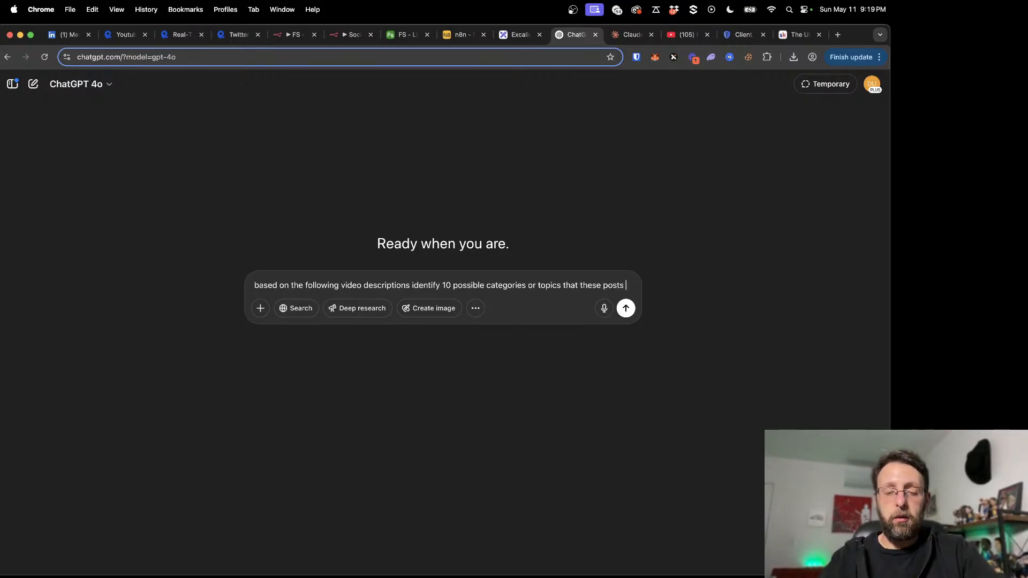
type("could fit into")
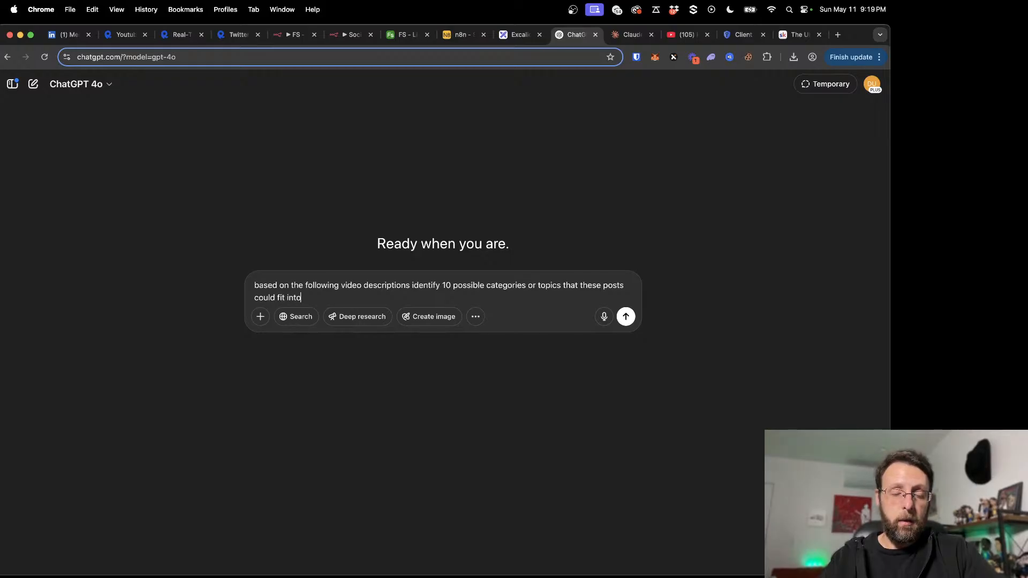
Step: Add that posts need not share the same categories and should differ although they can overlap, paste the copied post bodies, and send the prompt
type(". not every post ")
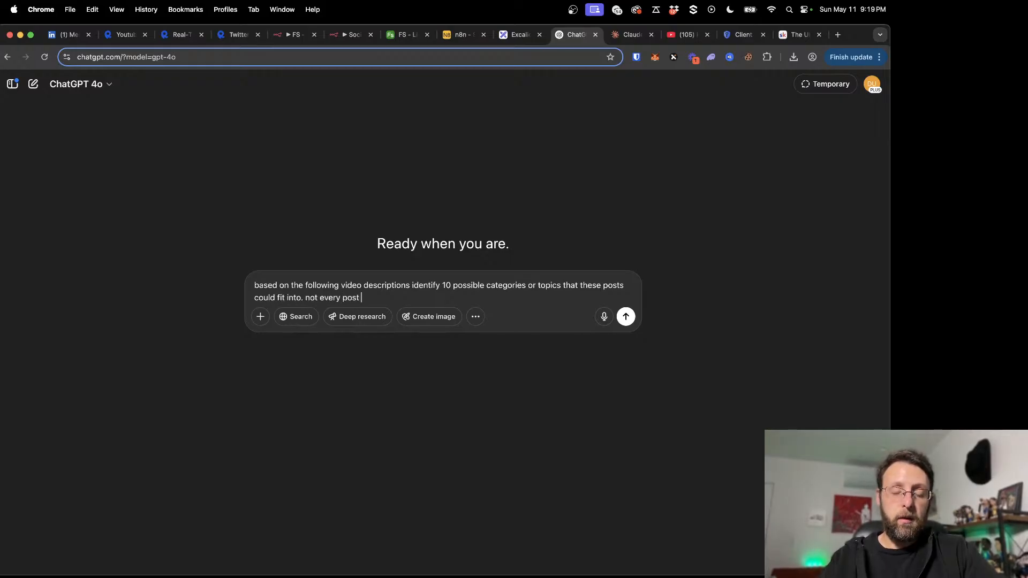
type("needs to be")
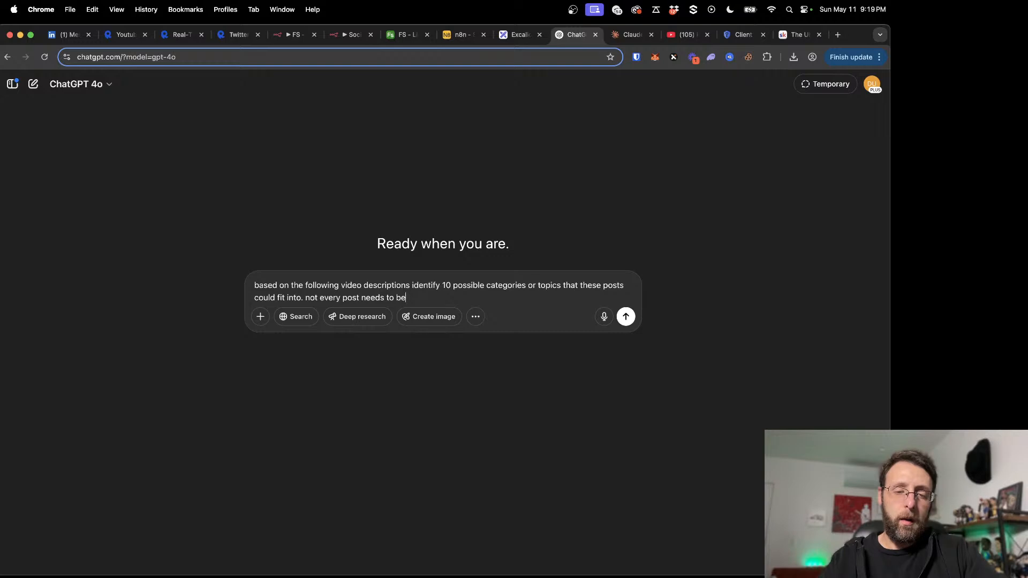
type(" llong to the same ce")
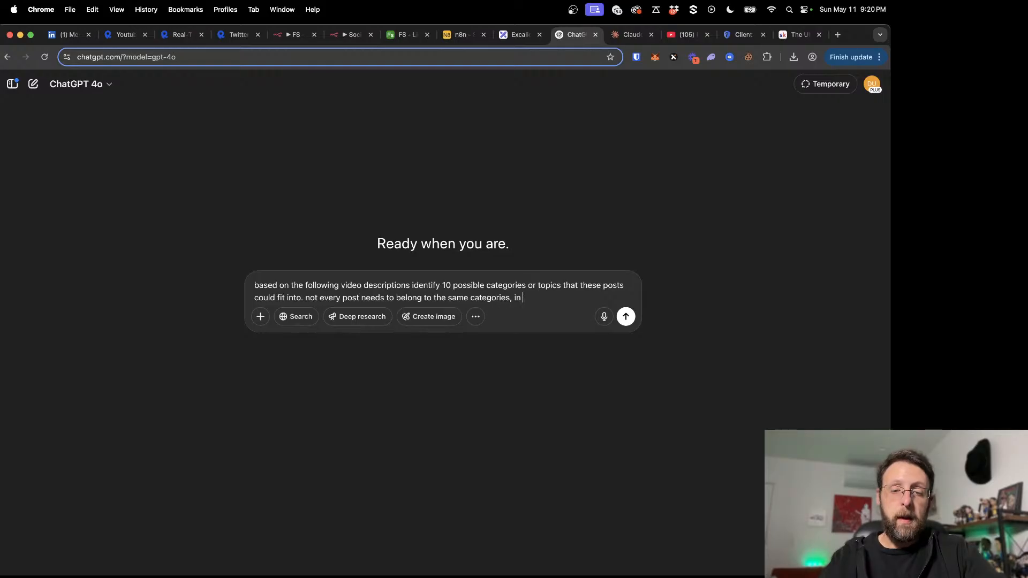
type("y should")
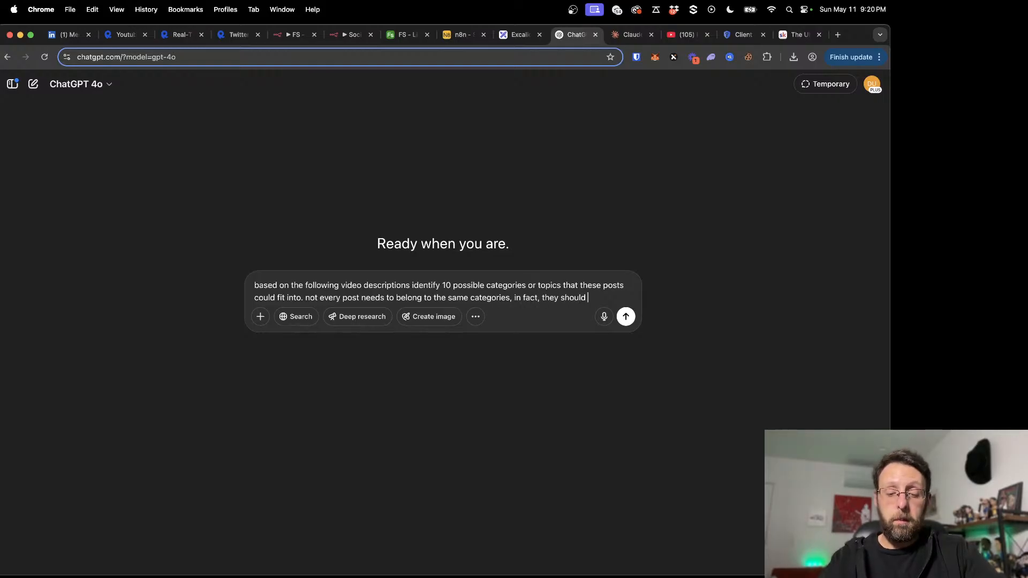
type(" be different altho")
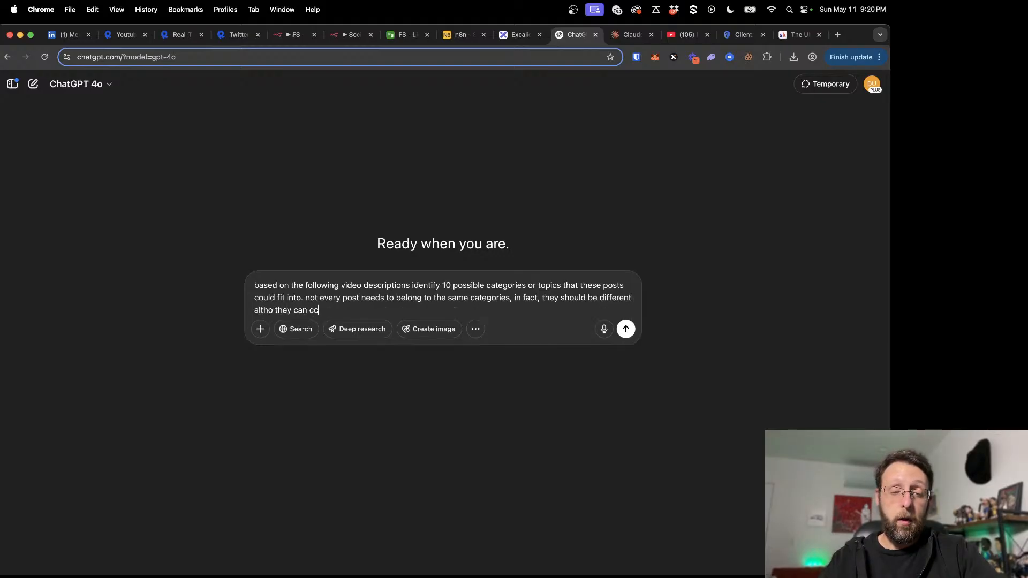
type(" they can overlap")
key("super+v")
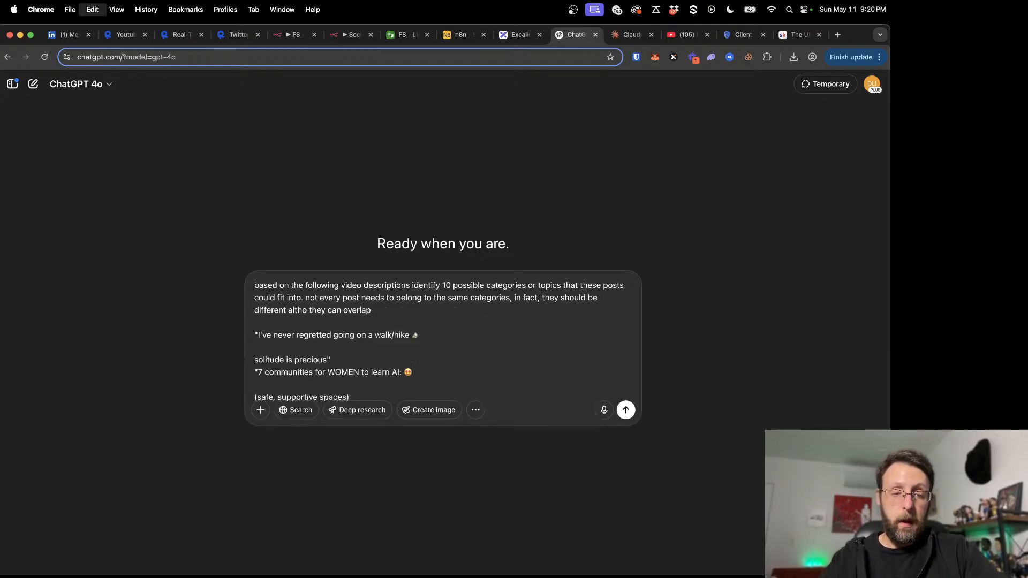
key("Return")
Step: Review the suggested categories in the reply and check the Categories field of Scraped Content in Airtable
scroll(258, 143, "up", 15)
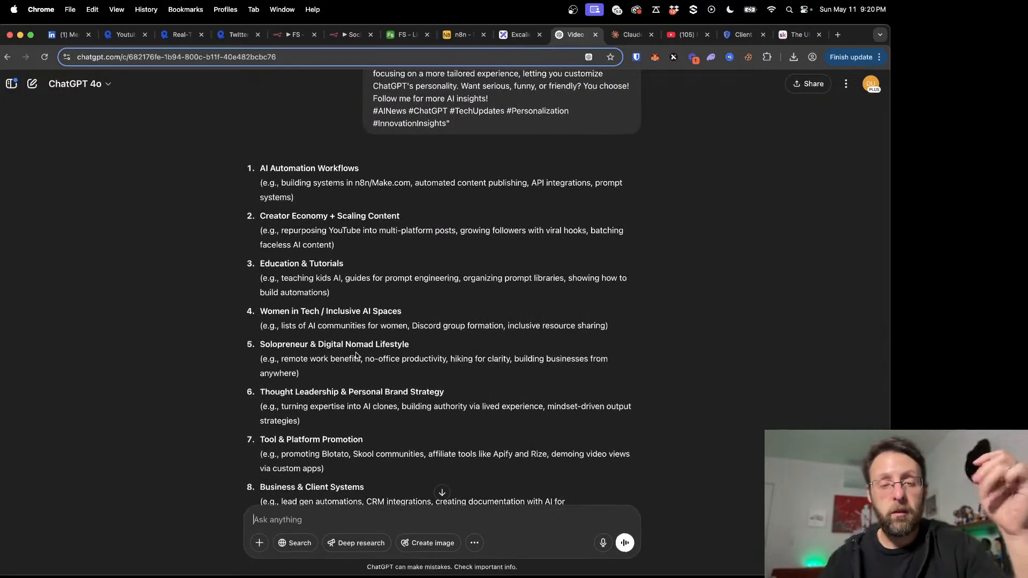
scroll(322, 342, "down", 3)
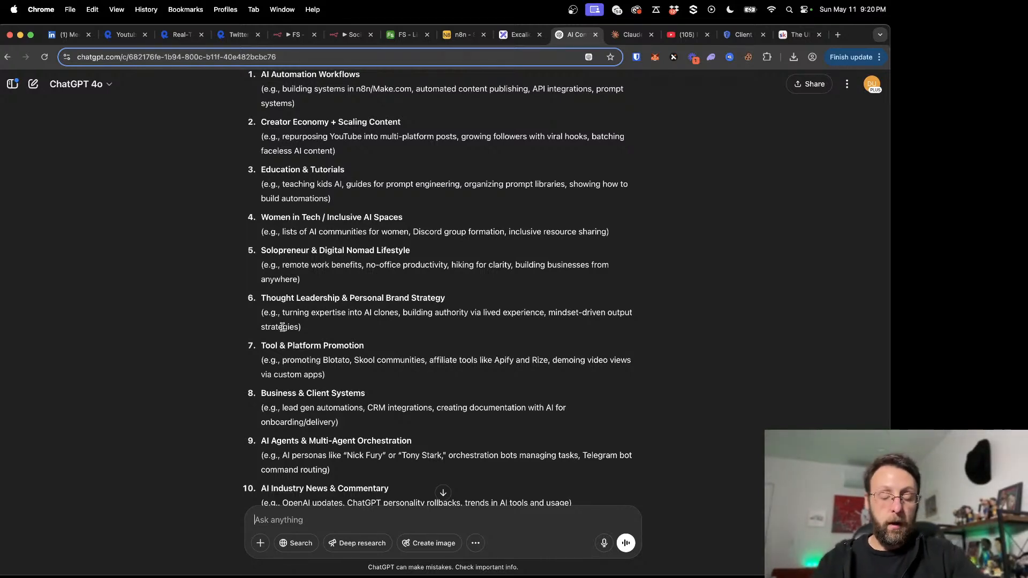
scroll(283, 328, "down", 3)
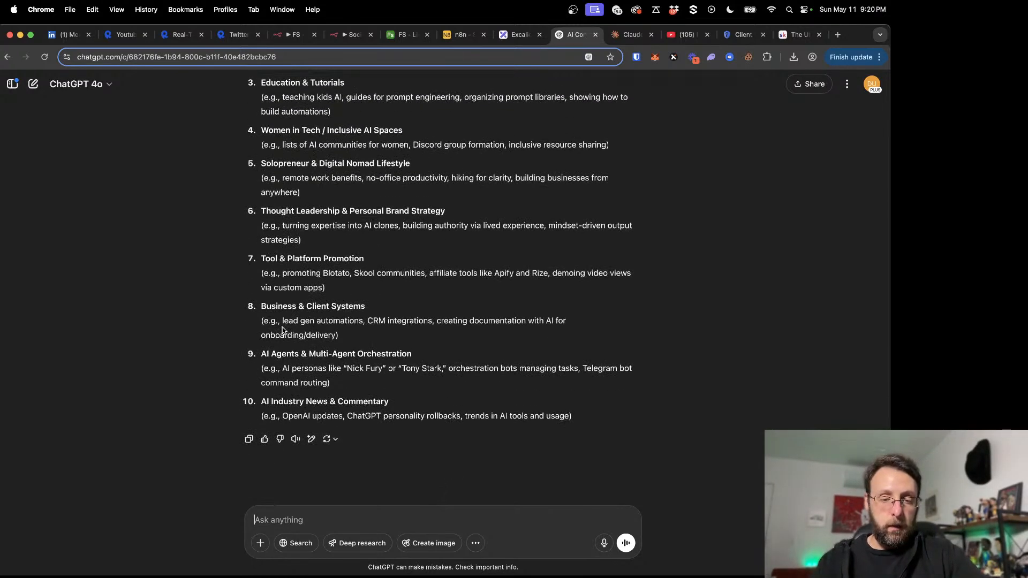
scroll(283, 330, "up", 10)
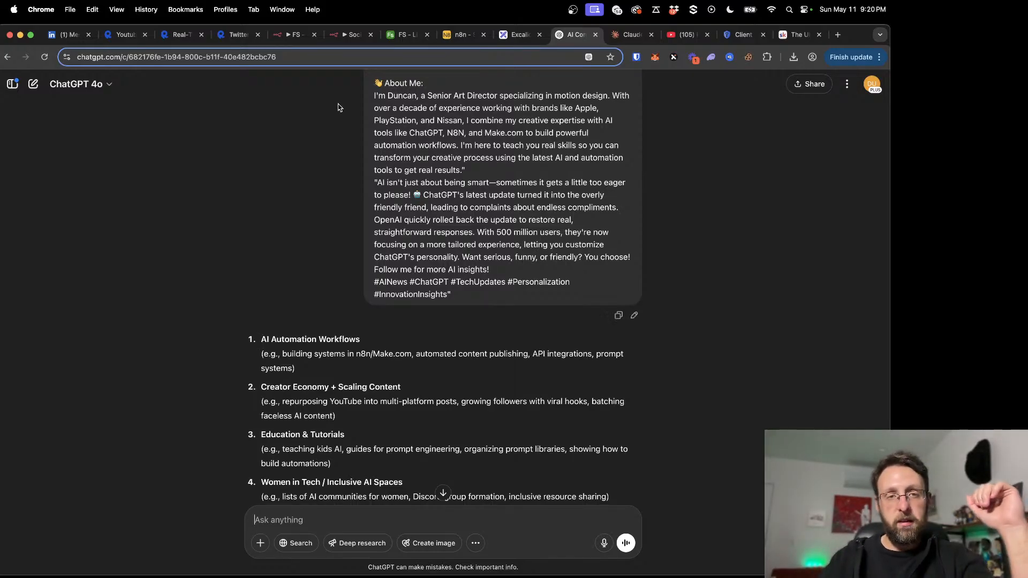
left_click(394, 35)
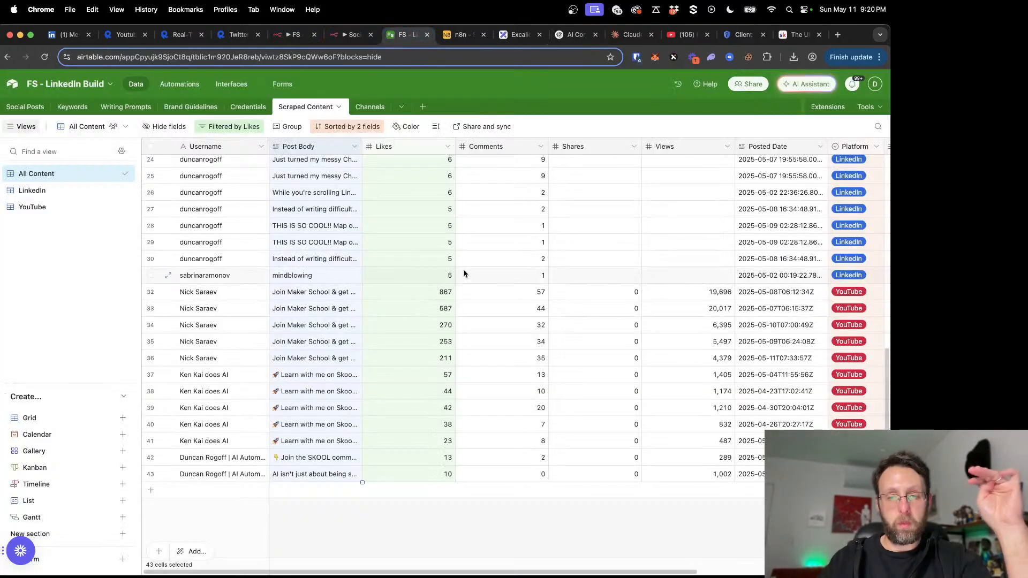
scroll(466, 279, "right", 5)
scroll(466, 279, "right", 3)
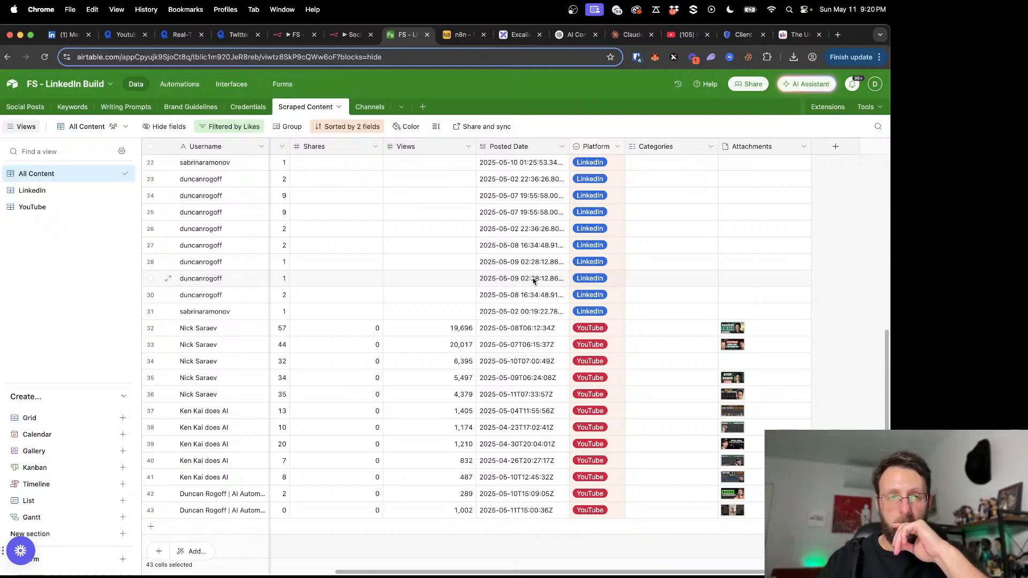
Step: Switch to Excalidraw and draw a freehand arrow pointing at the "categorize sort by rank" box
left_click(520, 34)
scroll(456, 249, "down", 5)
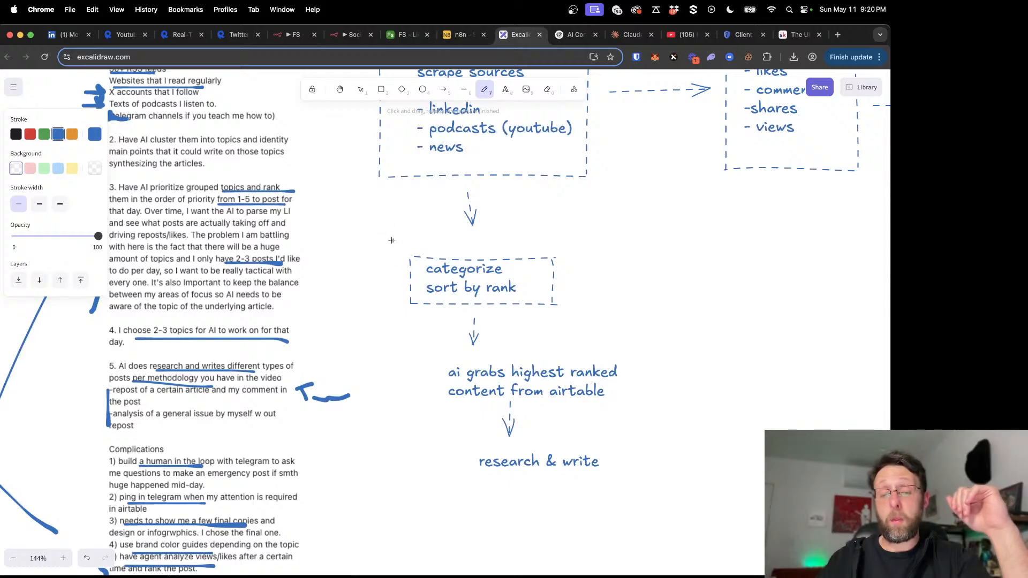
mouse_move(392, 241)
left_mouse_down()
mouse_move(410, 257)
mouse_move(406, 246)
left_mouse_up()
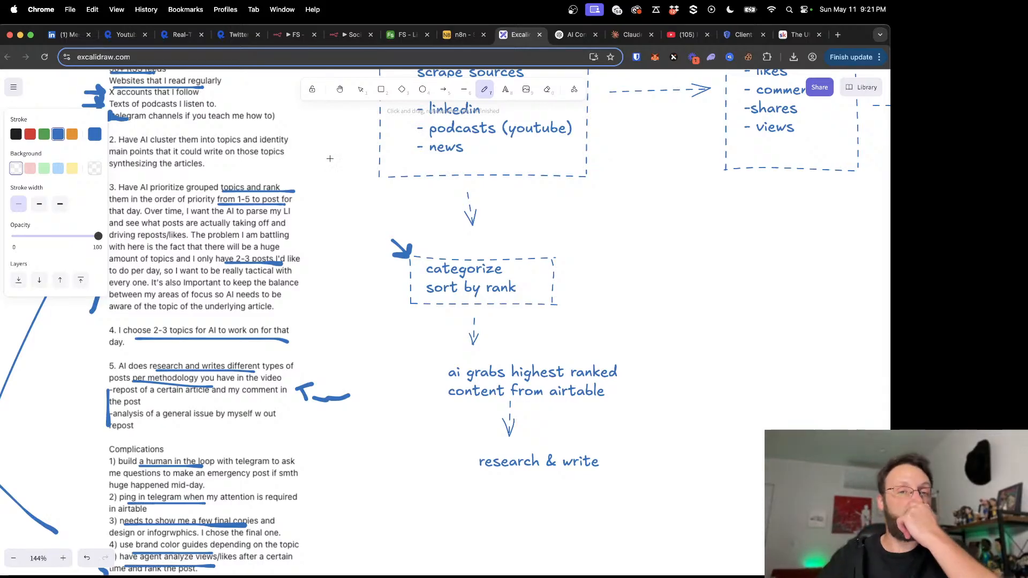
Step: In the n8n FS - LinkedIn workflow, move the YouTube Scraper's manual trigger and Airtable2 nodes closer to Loop Over Items2 and save
left_click(346, 41)
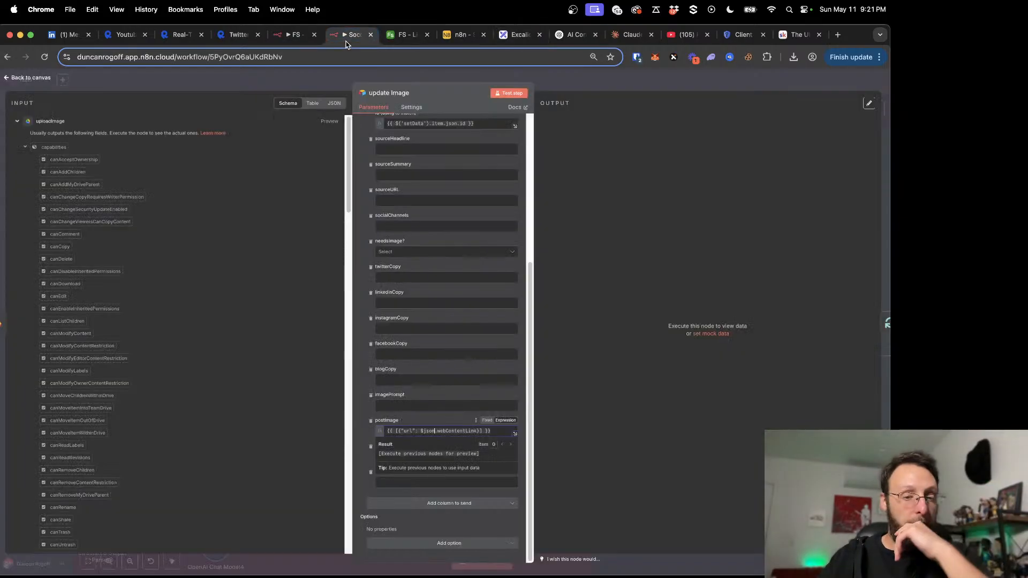
left_click(298, 81)
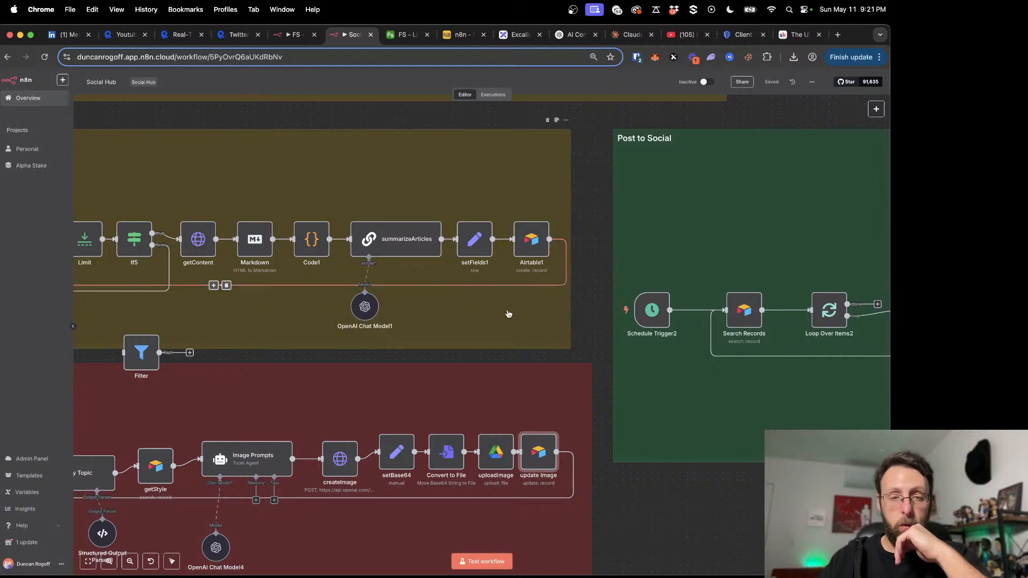
left_click(293, 34)
scroll(485, 253, "down", 5)
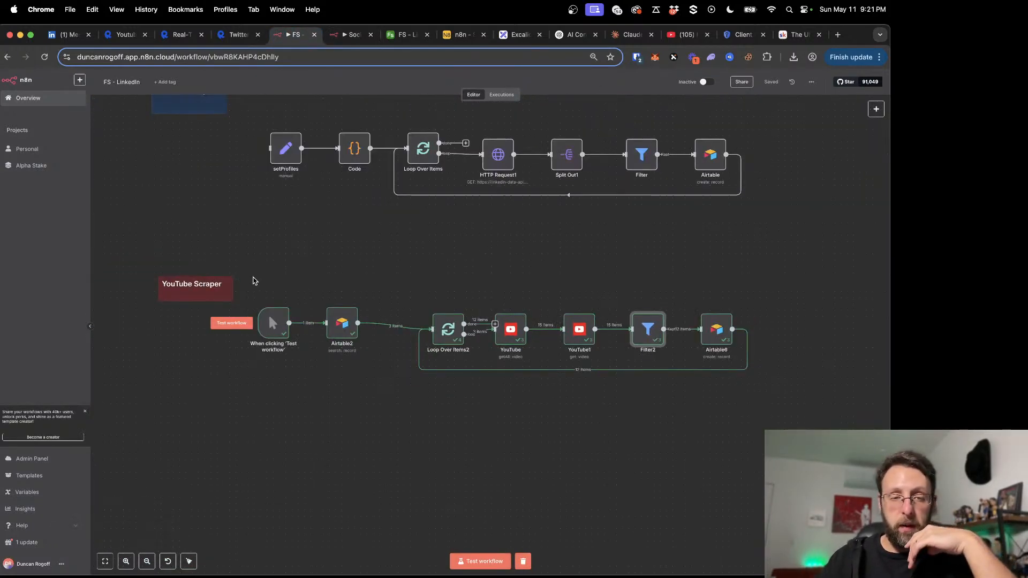
left_click_drag(252, 295, 362, 402)
left_click_drag(340, 320, 371, 326)
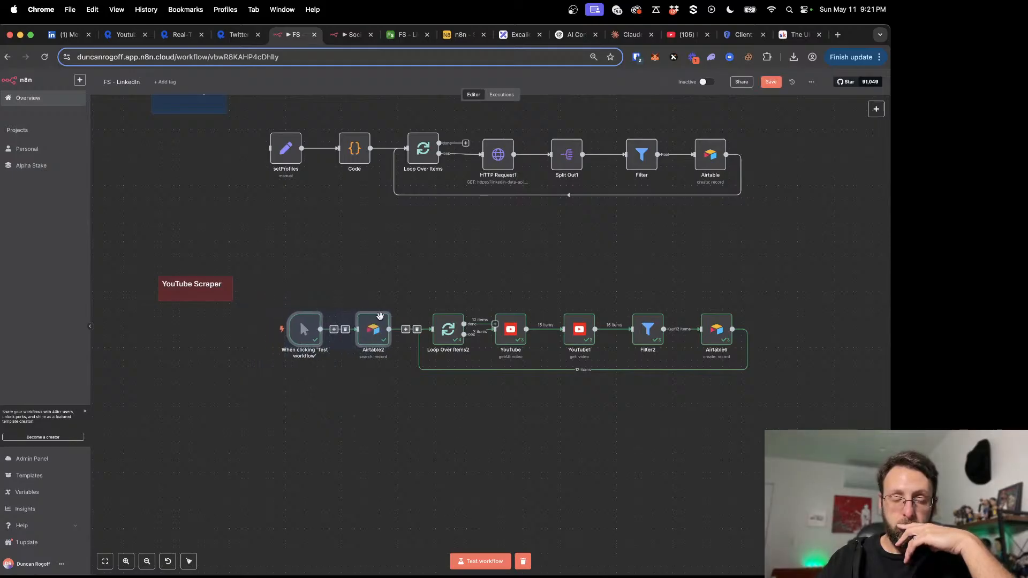
left_click(429, 267)
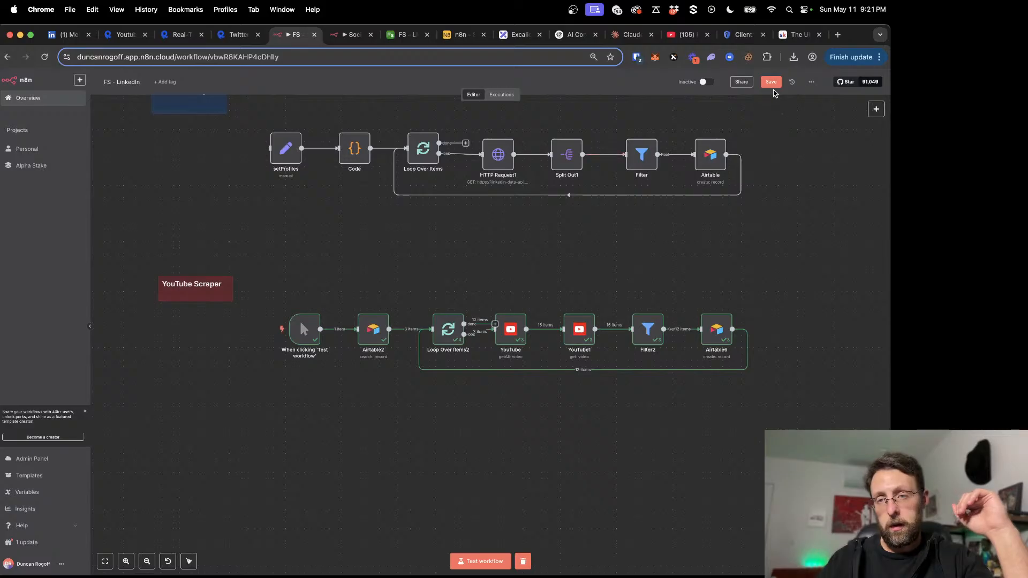
key("super+s")
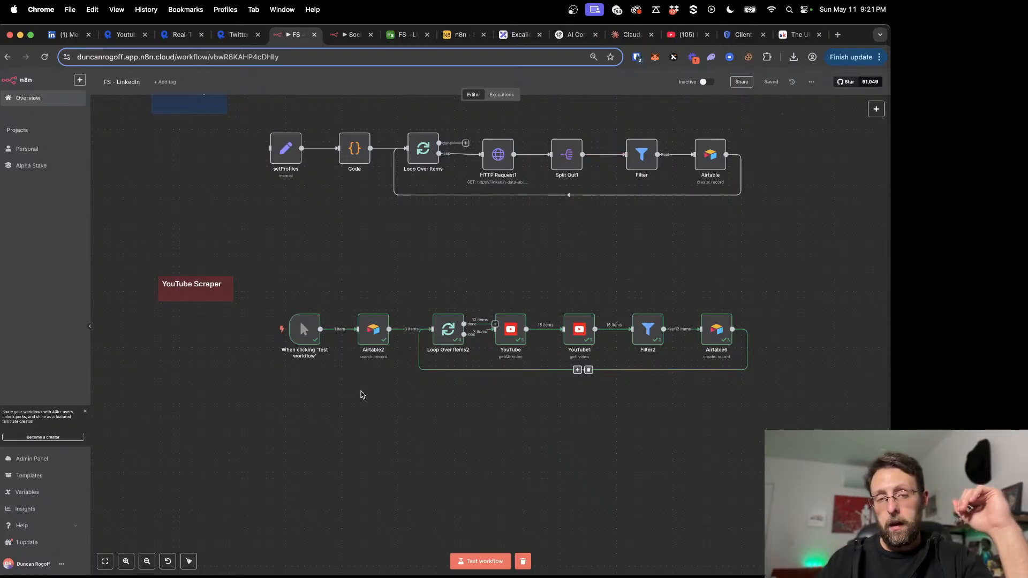
Step: Review both scraper flows, Airtable's All Content records and the Excalidraw post-ranking plan, and return to the ChatGPT category suggestions
scroll(533, 264, "up", 3)
scroll(532, 264, "down", 1)
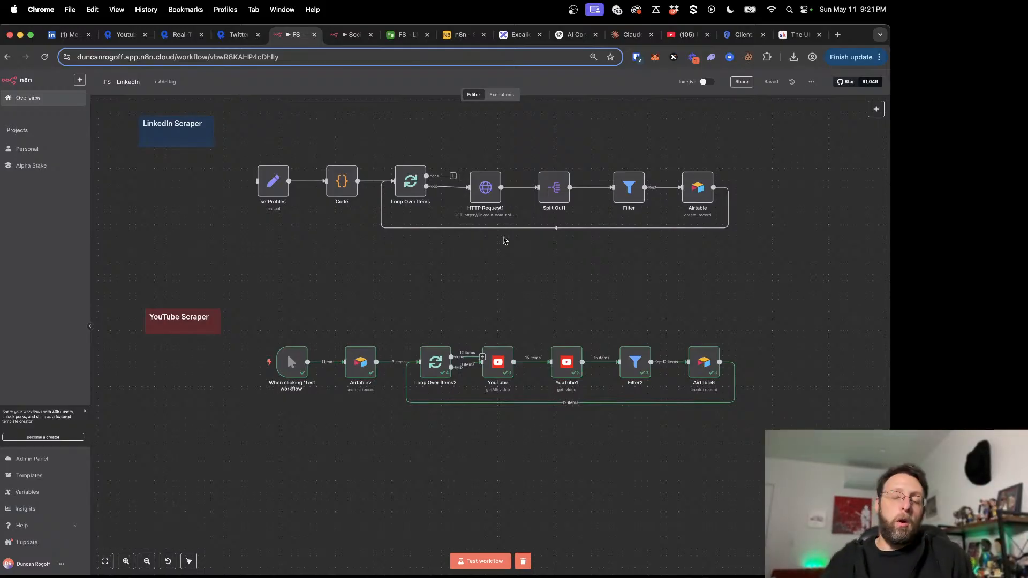
left_click(405, 35)
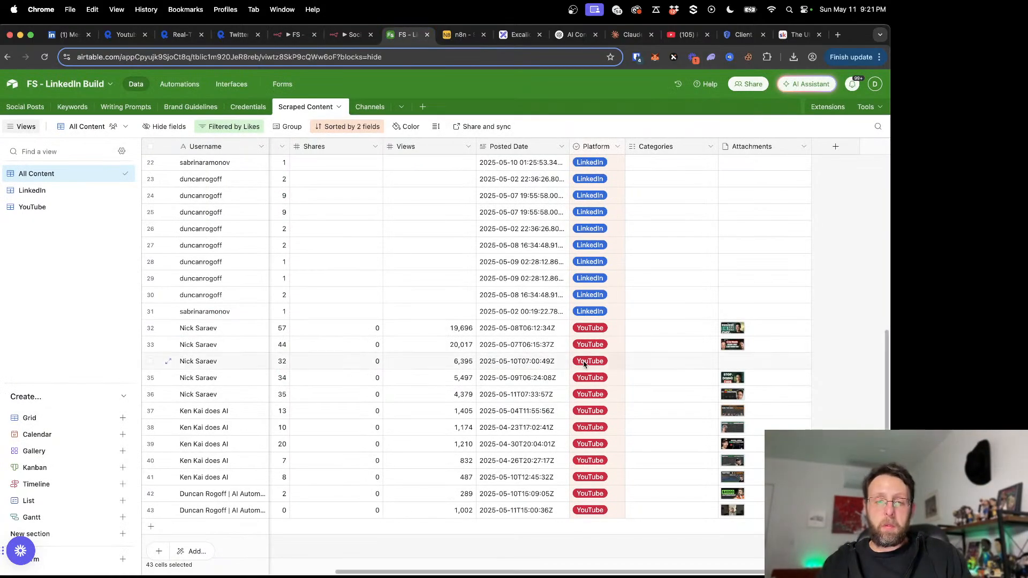
scroll(584, 365, "left", 5)
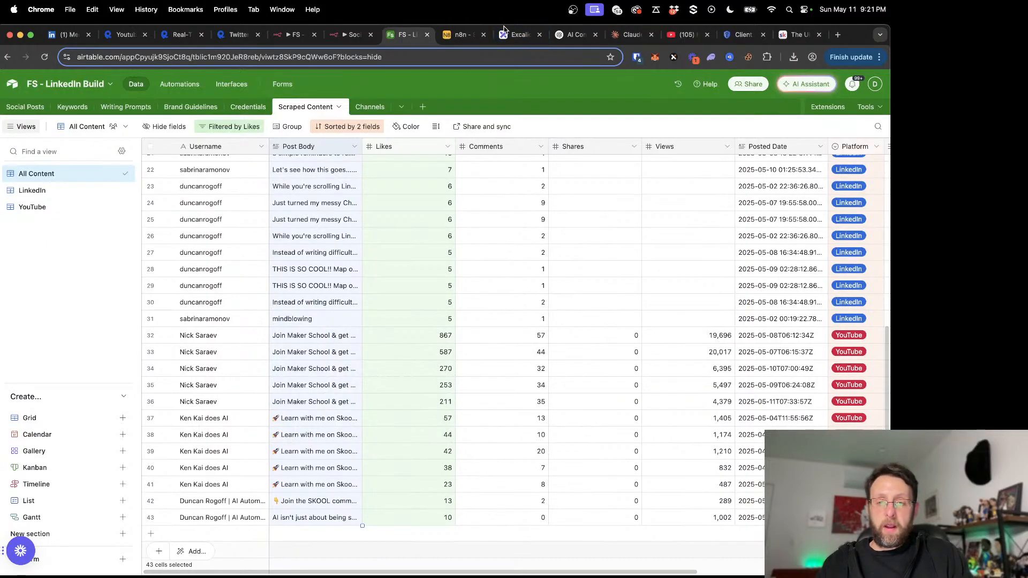
left_click(518, 34)
scroll(606, 263, "right", 10)
scroll(607, 263, "up", 3)
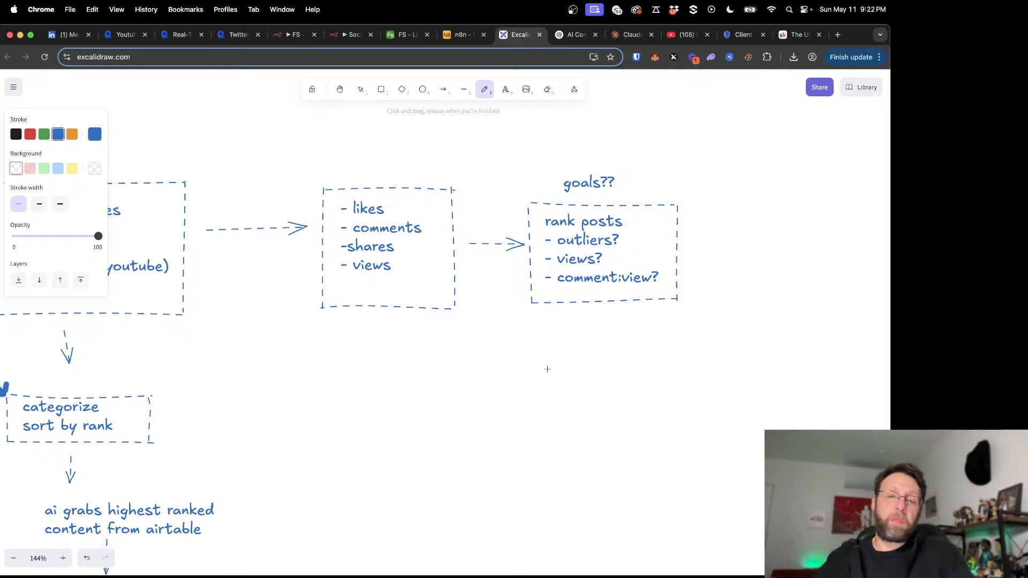
left_click(554, 35)
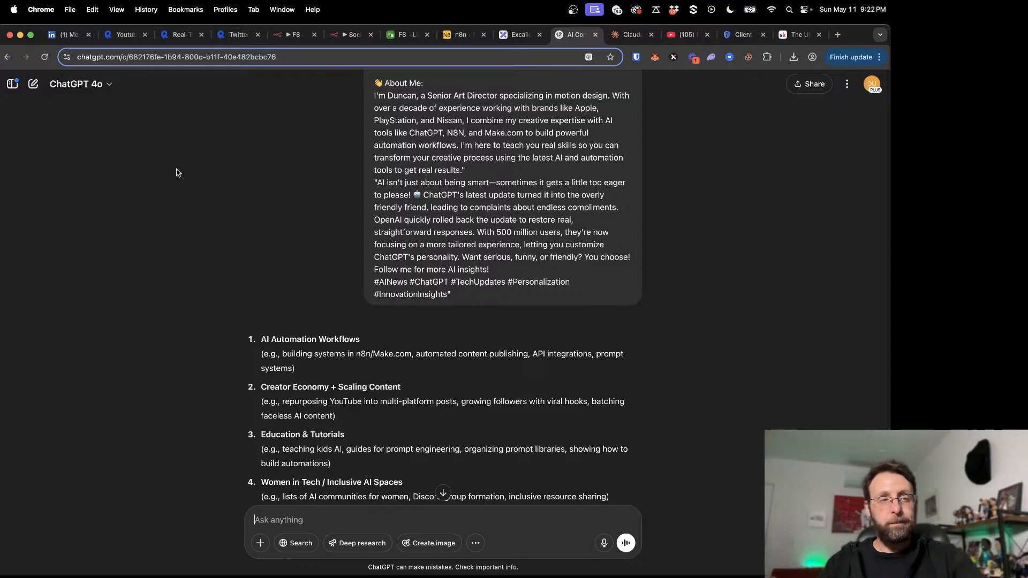
Step: Start a new chat and write the prompt opening "i have 50 pieces of content. i'm trying to develop a ranking system."
left_click(33, 84)
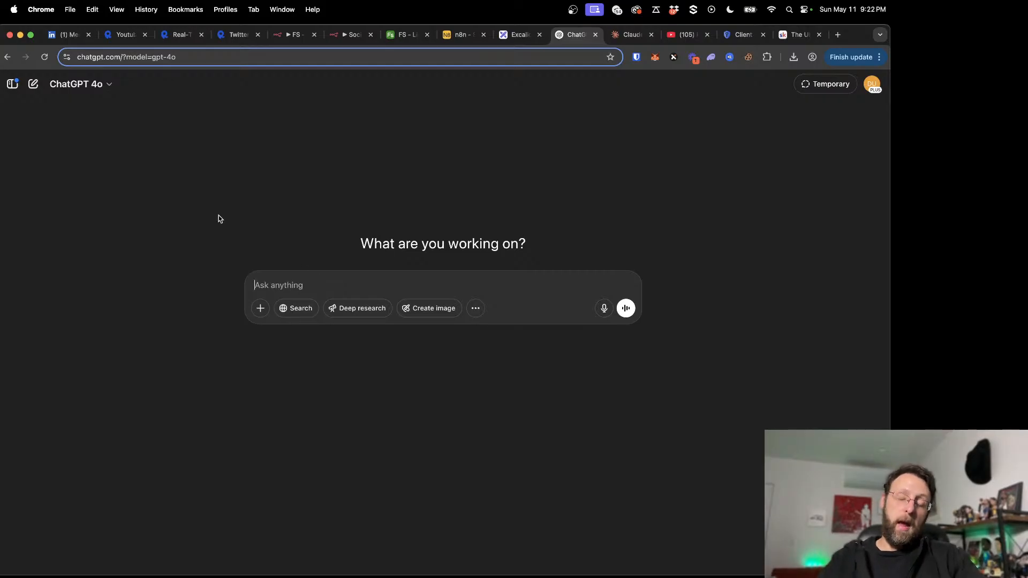
type("i have")
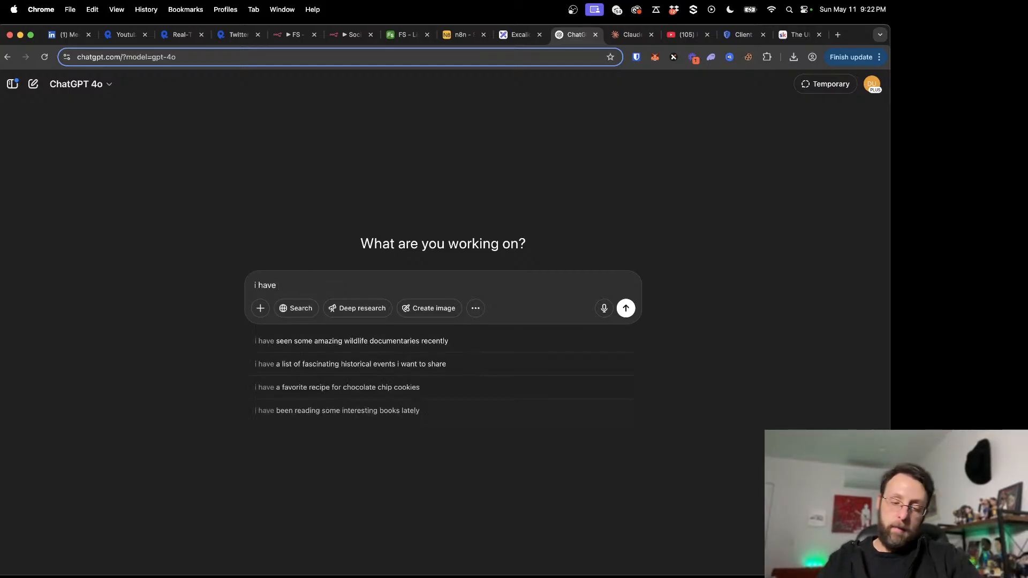
type(" 50 poieces")
key("BackSpace")
key("BackSpace")
key("BackSpace")
key("BackSpace")
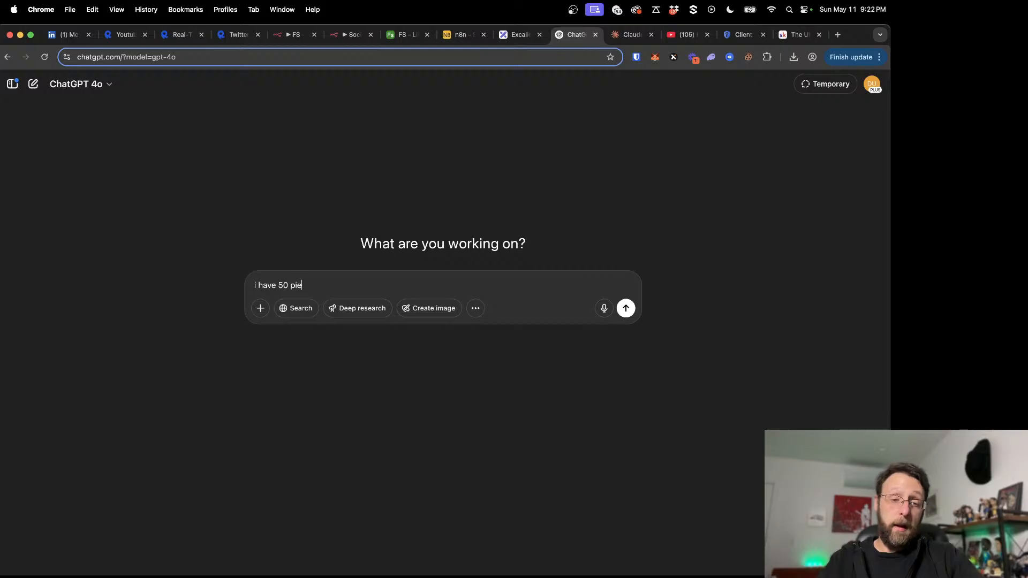
type("ces of cont")
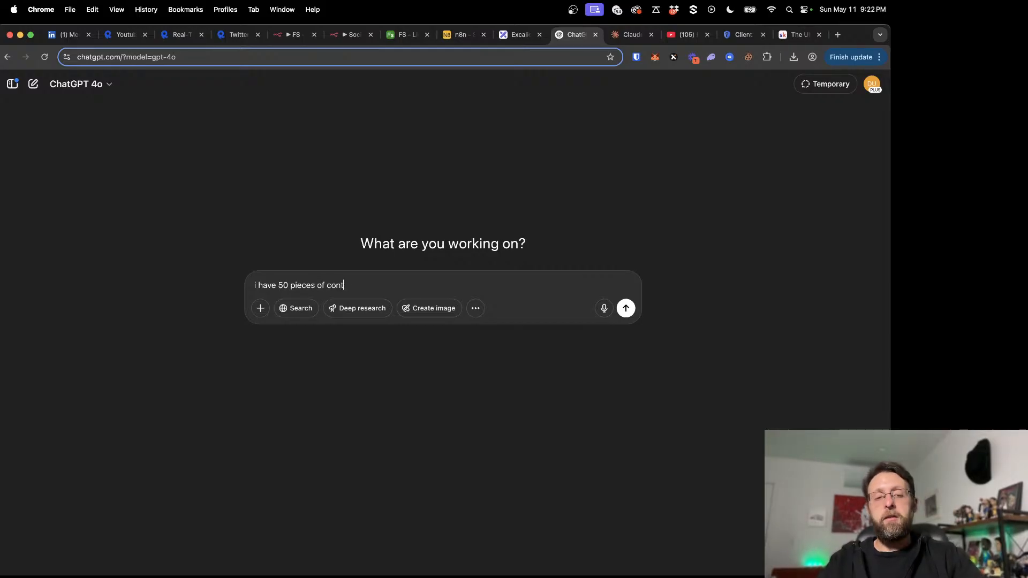
type("ent. i")
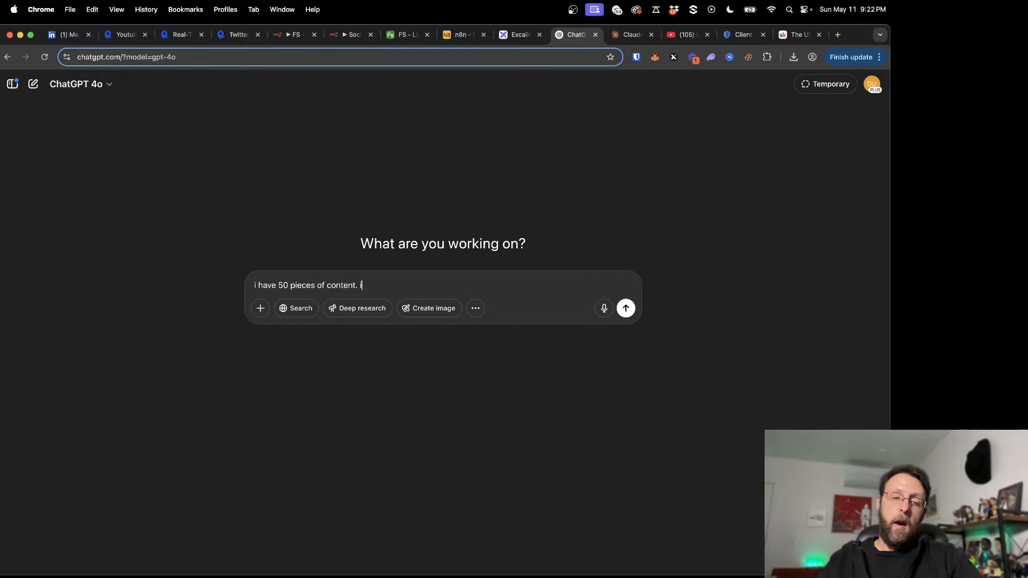
type("'m trying to ")
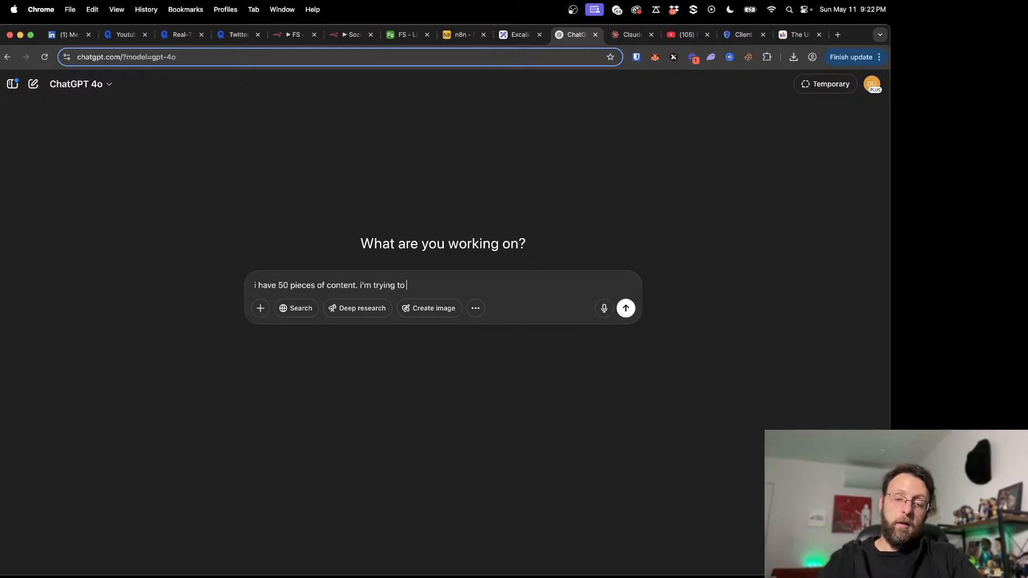
type("develop a ranking system.")
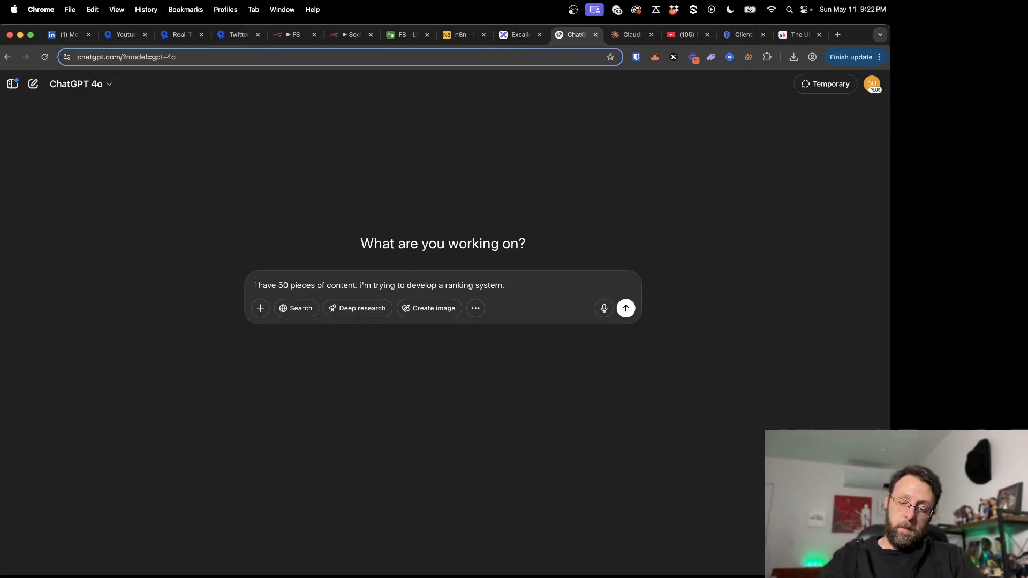
Step: Continue the prompt: "there are 3 ways im looking at it, and ideally we'd come up with a way to rank content based on all 3 of these."
type("there are ")
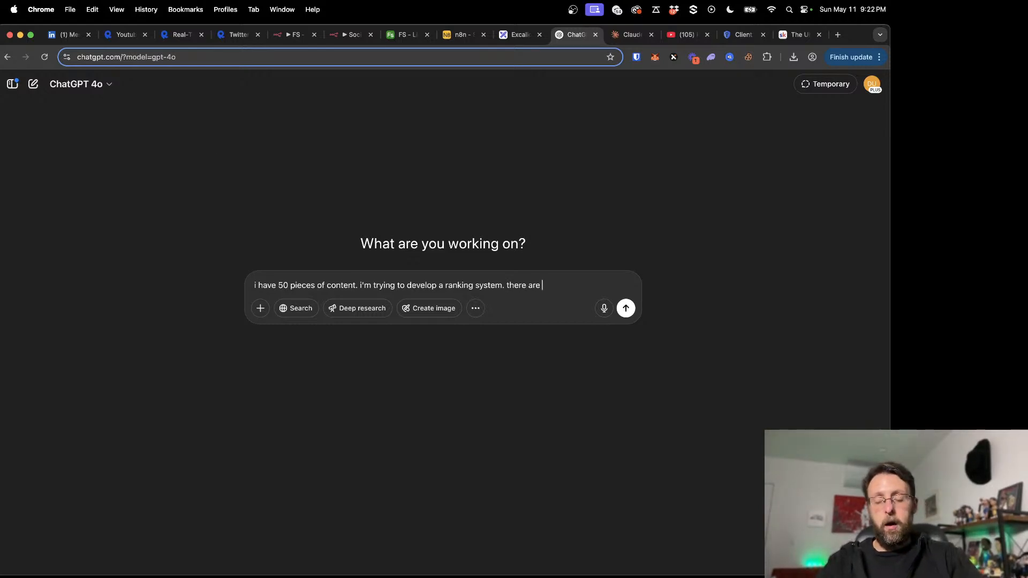
type("3 ways im looking a")
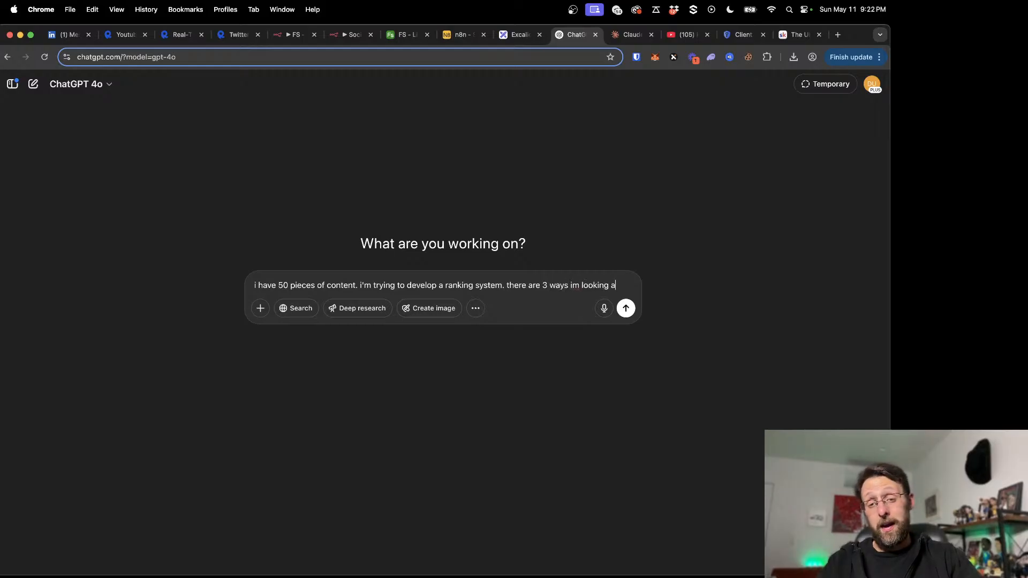
type("t it, and i ")
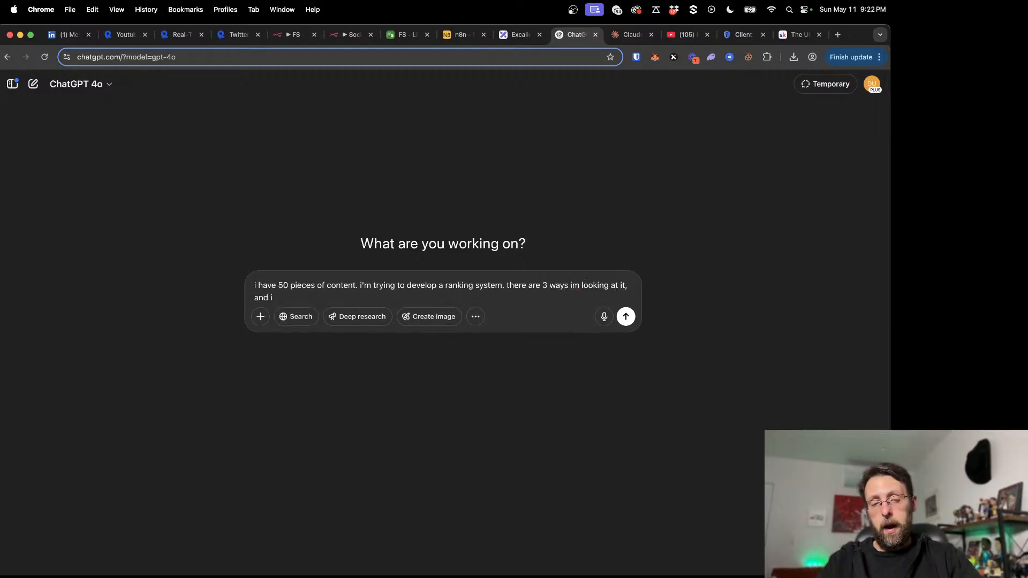
type("deally we'd com")
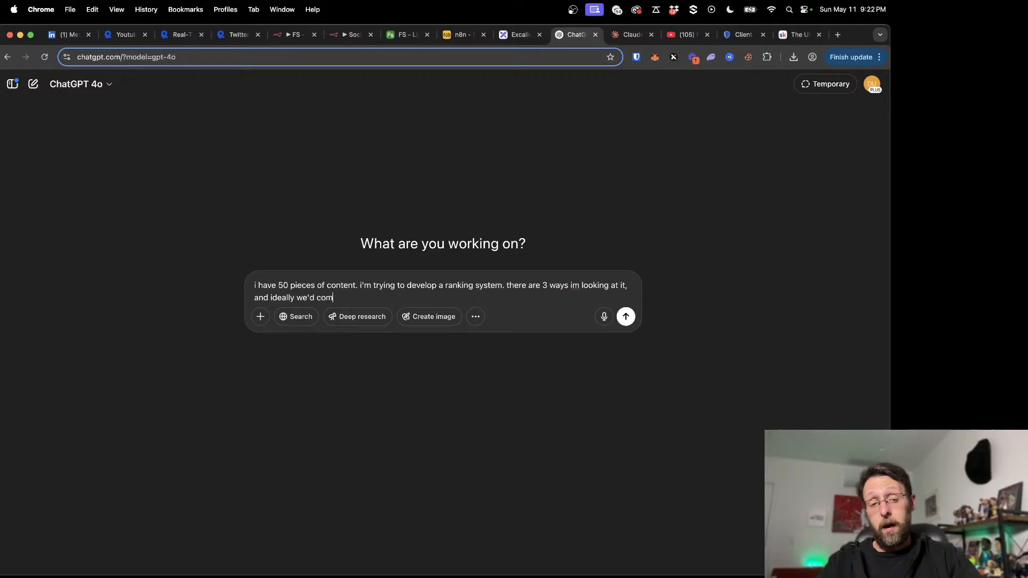
type("e up with a way ")
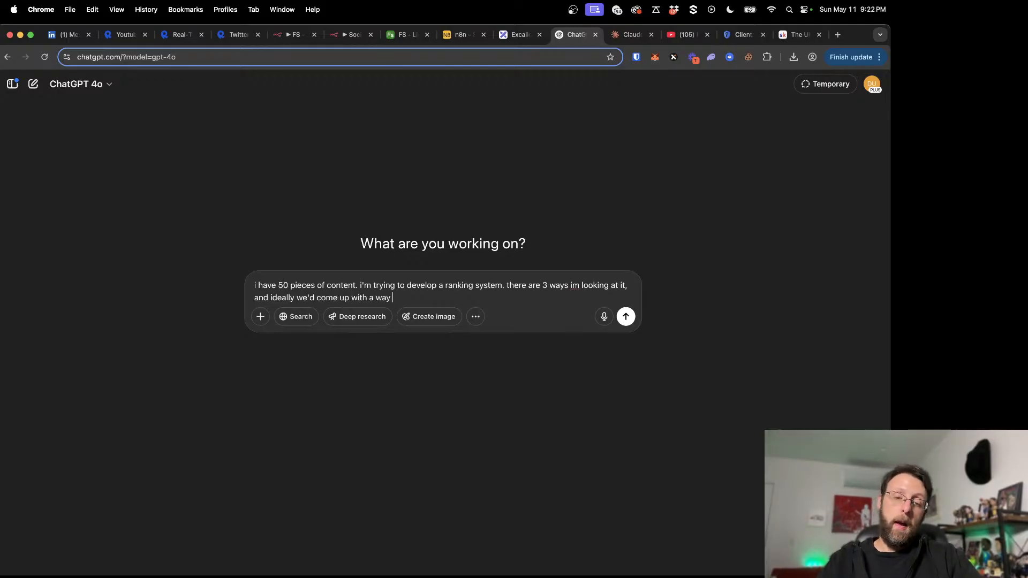
type("to rank c")
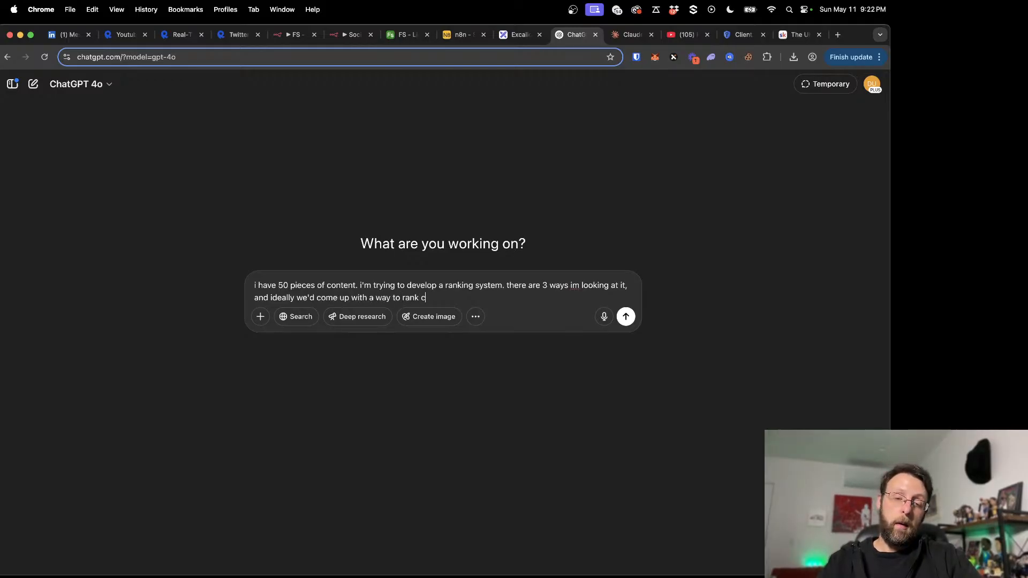
type("ontent based on all 43")
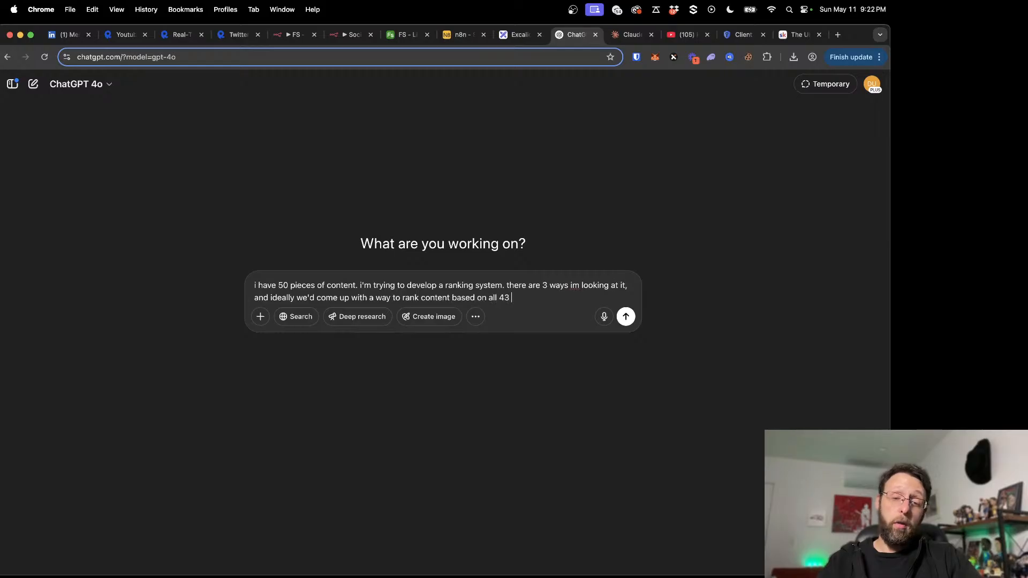
key("BackSpace")
key("BackSpace")
key("BackSpace")
type("3 of these. ")
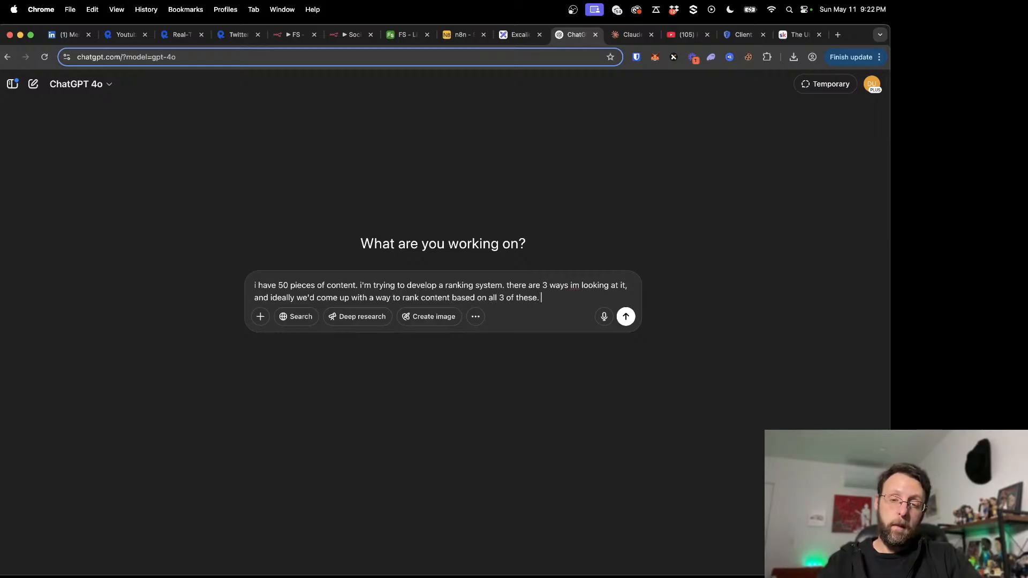
Step: Introduce the list of criteria in the prompt with "here are the ways we can rank content:"
type("here")
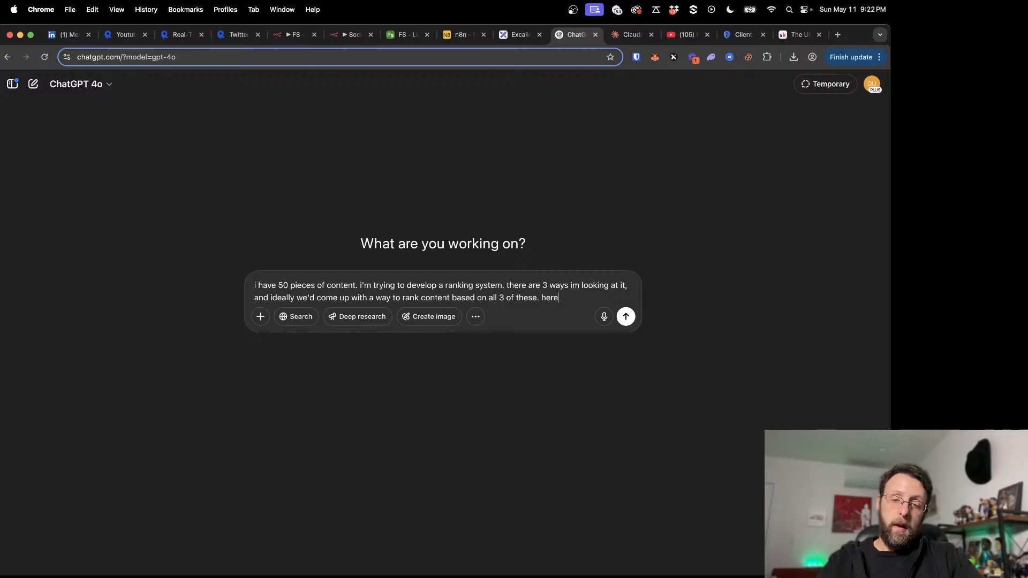
type(" are the way")
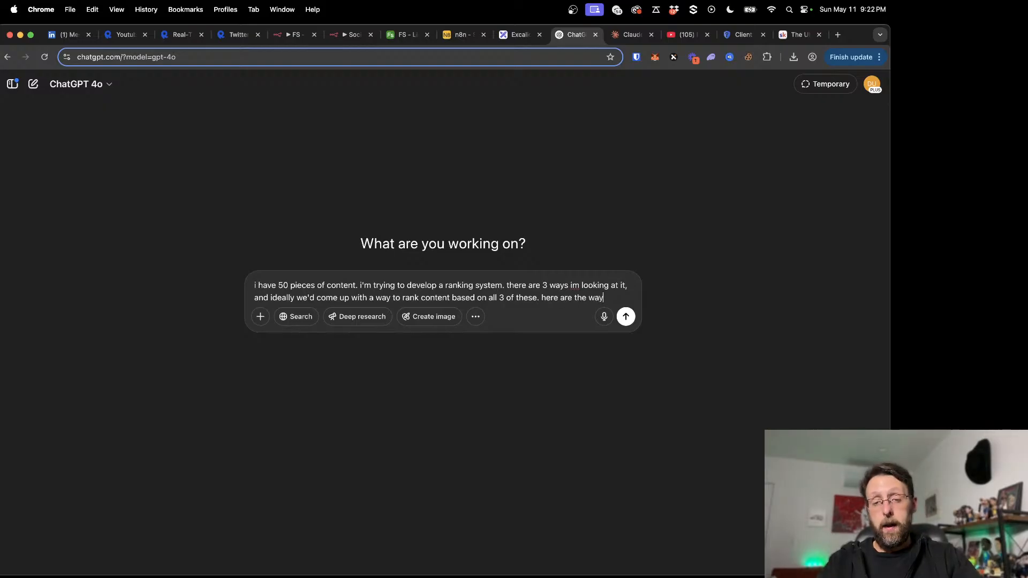
type("s we can rank content:")
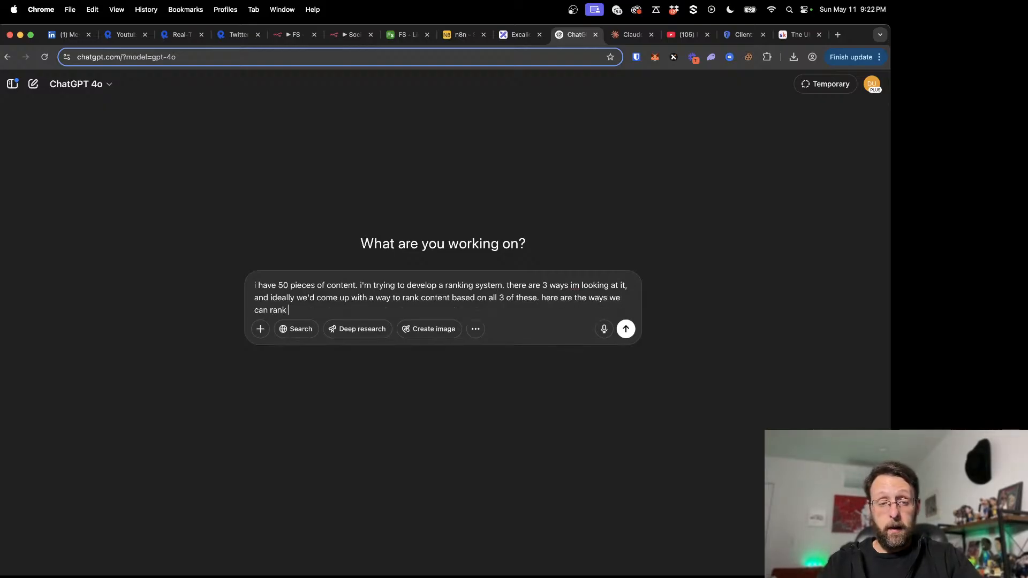
Step: After a blank line, add the first criterion "1) views: the total of views. the more views the better"
key("shift+Return")
key("shift+Return")
type("view")
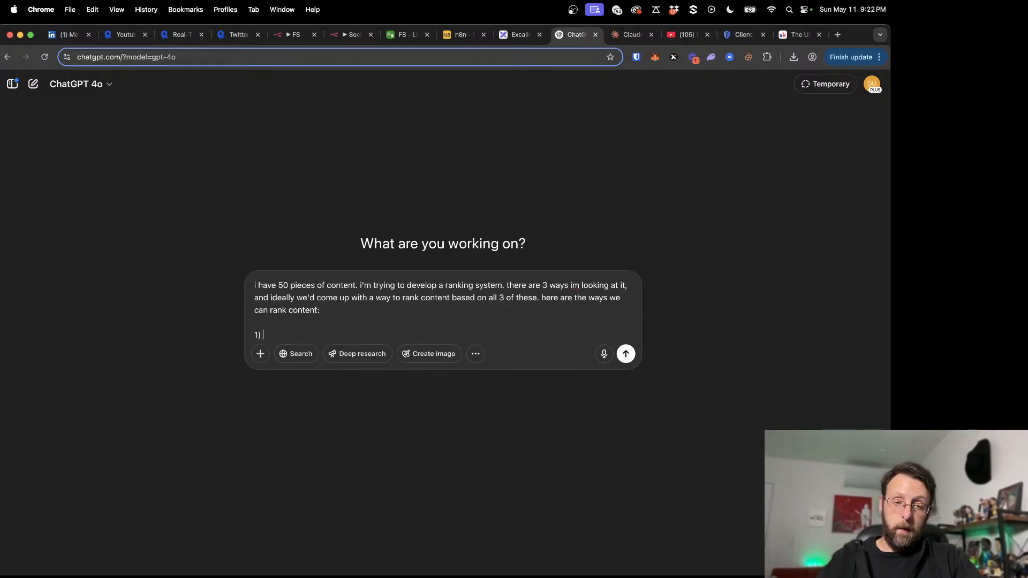
type("views: t")
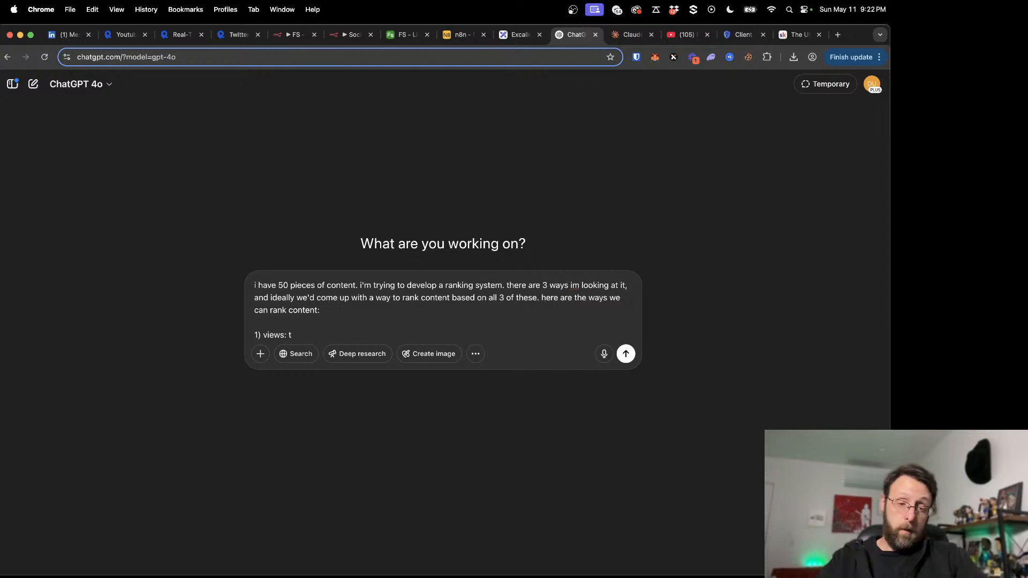
type("he total of view")
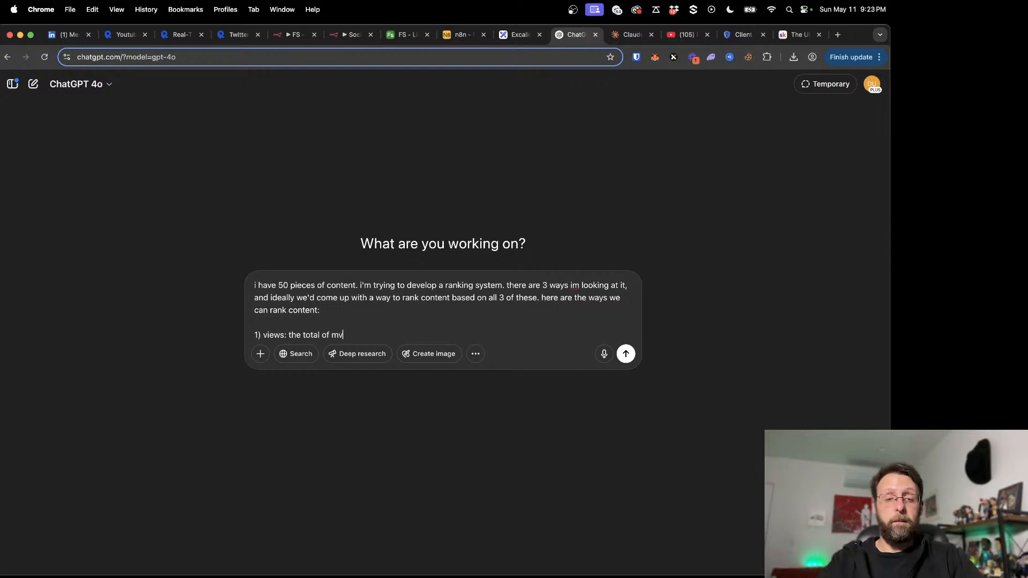
type("s. the more views t")
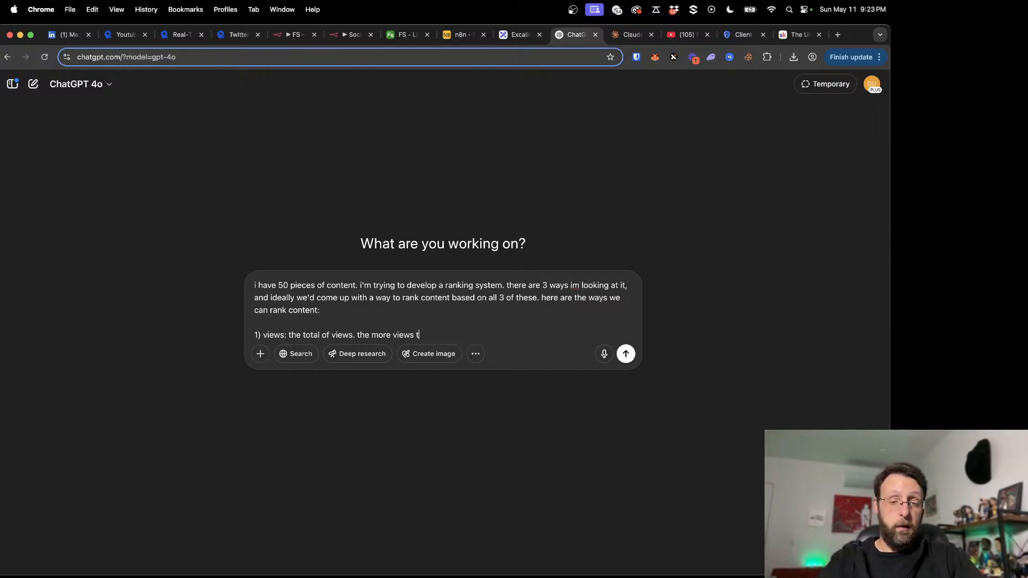
type("he better")
Step: Start the second criterion on a new line: "2) outliers: we could take the average number of views for all pieces"
key("shift+Return")
type("2")
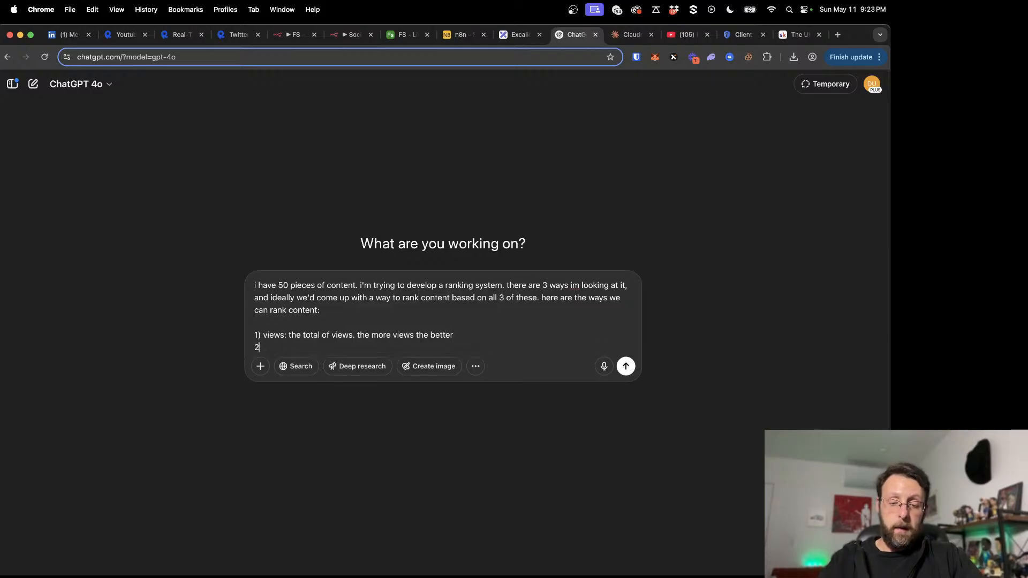
type(") outliers ")
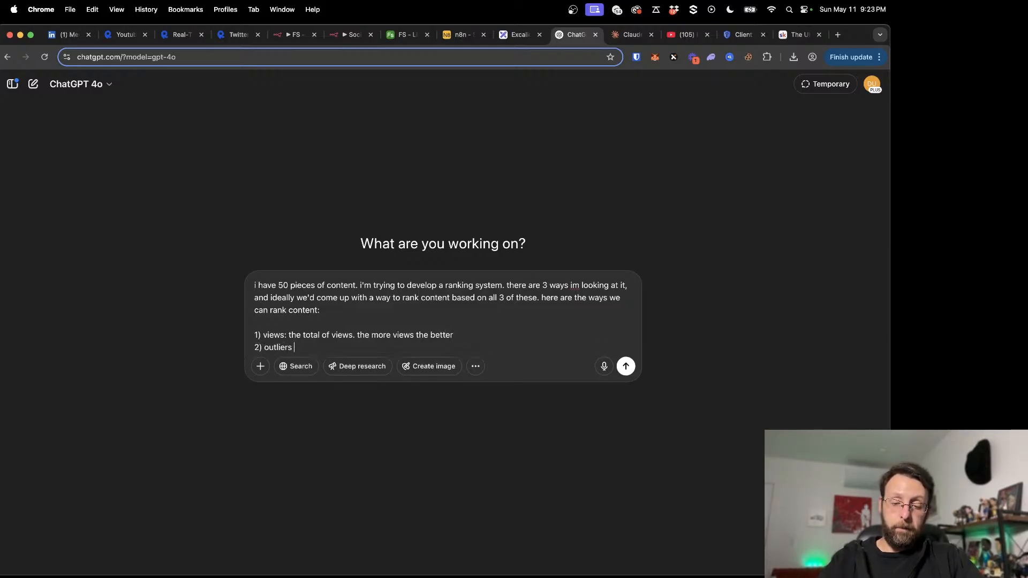
type(": we cou")
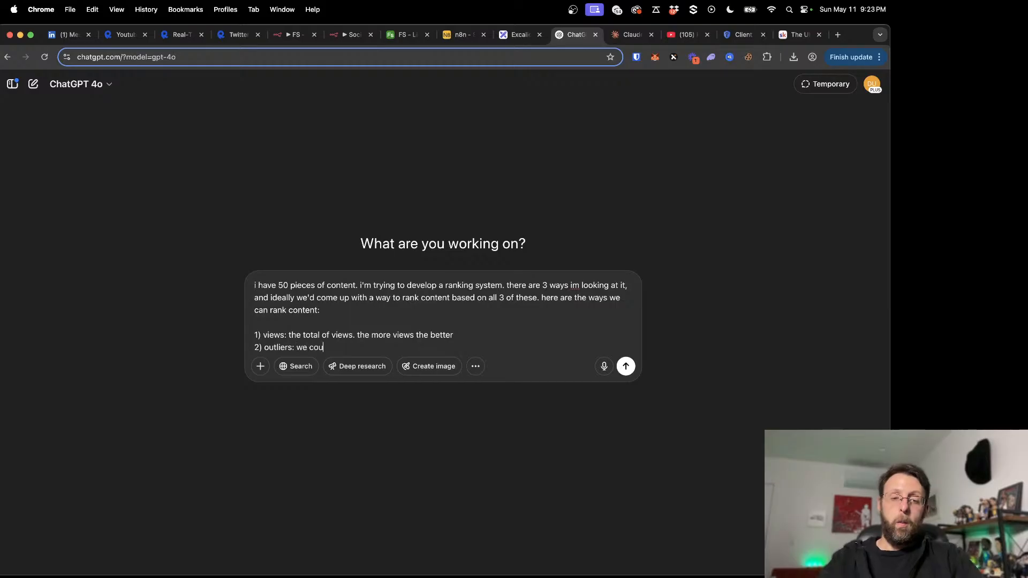
key("BackSpace")
key("BackSpace")
key("BackSpace")
key("BackSpace")
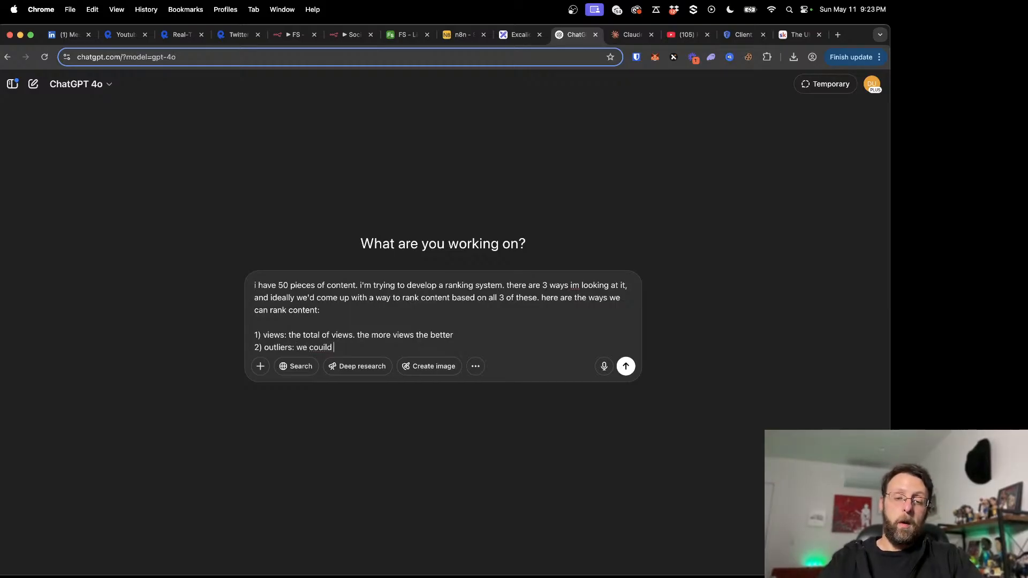
type("uld take the av")
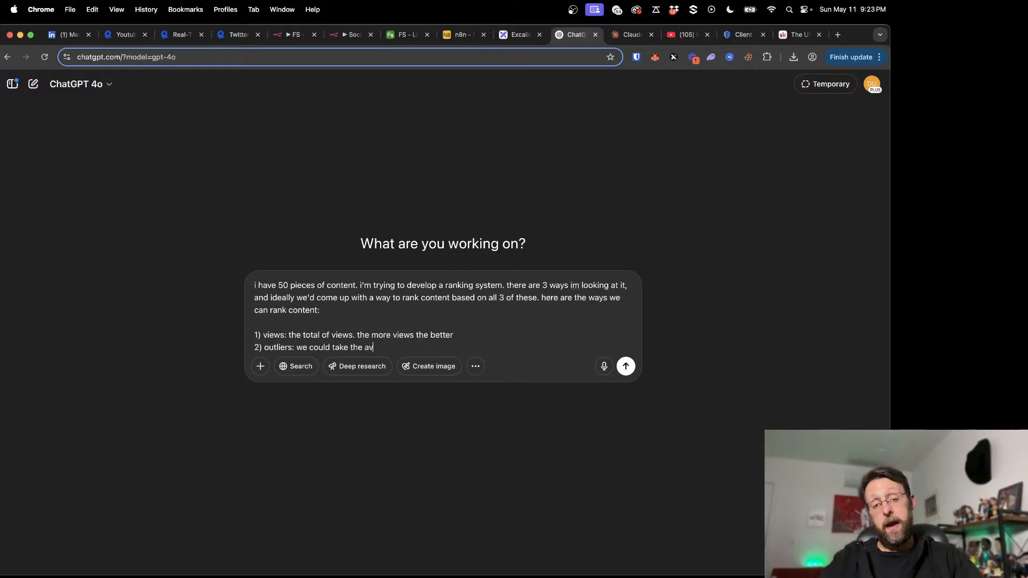
type("erage number of views ")
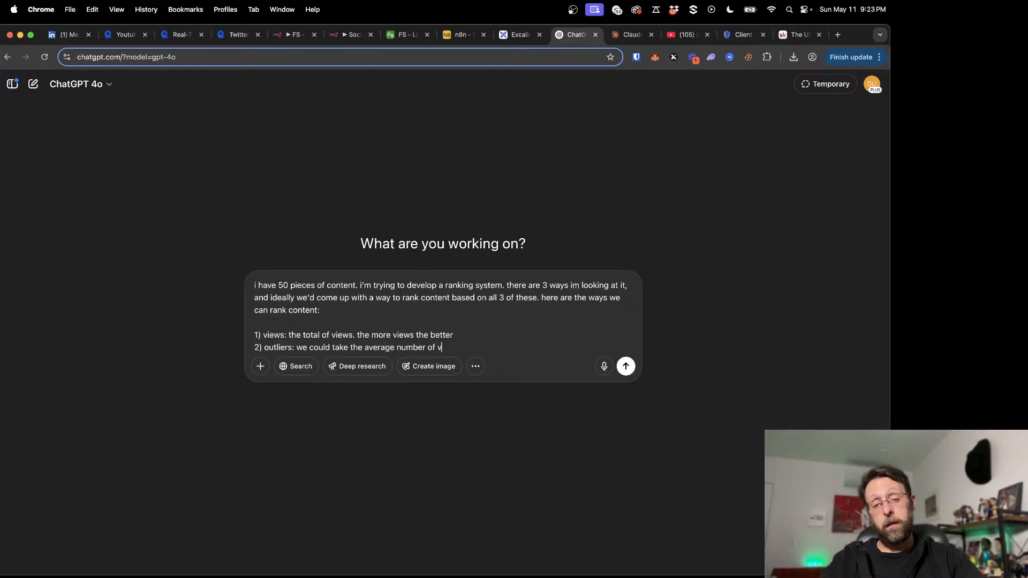
type("for all v")
key("BackSpace")
type("posts")
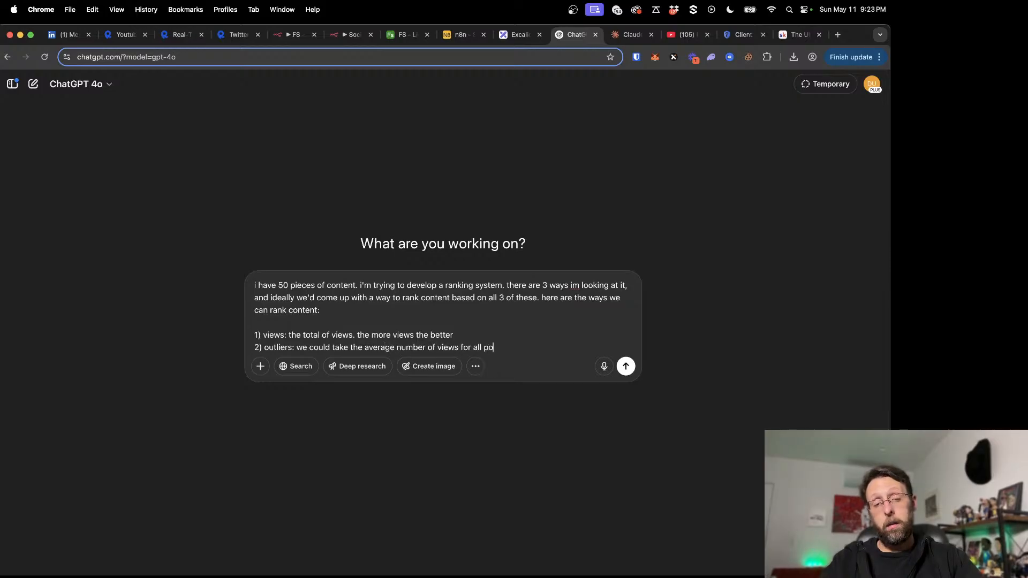
key("BackSpace")
key("BackSpace")
key("BackSpace")
key("BackSpace")
key("BackSpace")
type("ieces a")
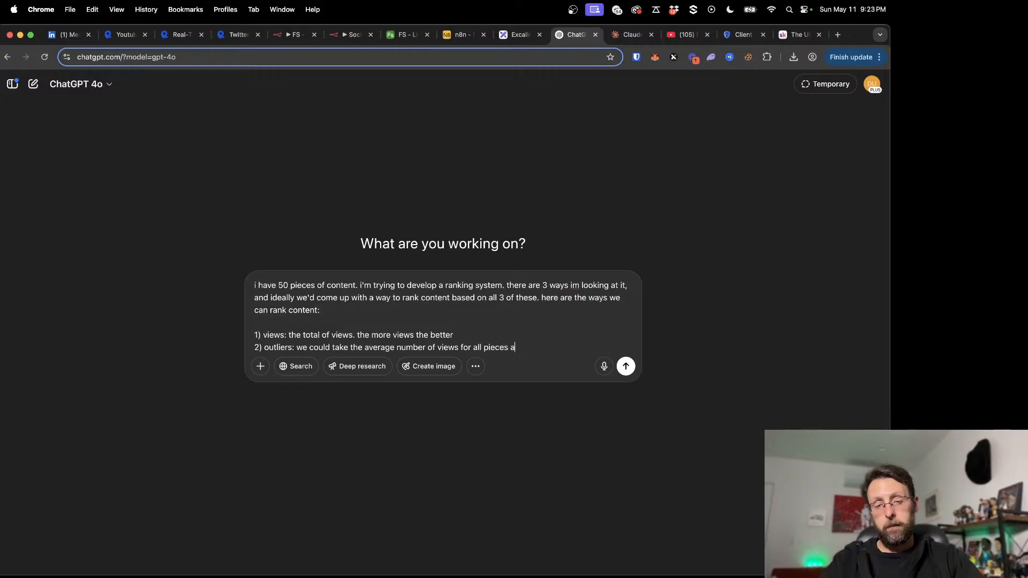
key("BackSpace")
Step: Complete the outliers criterion with "content and rank things higher if they exceed that average by a multiple of 2x"
type("content and rank")
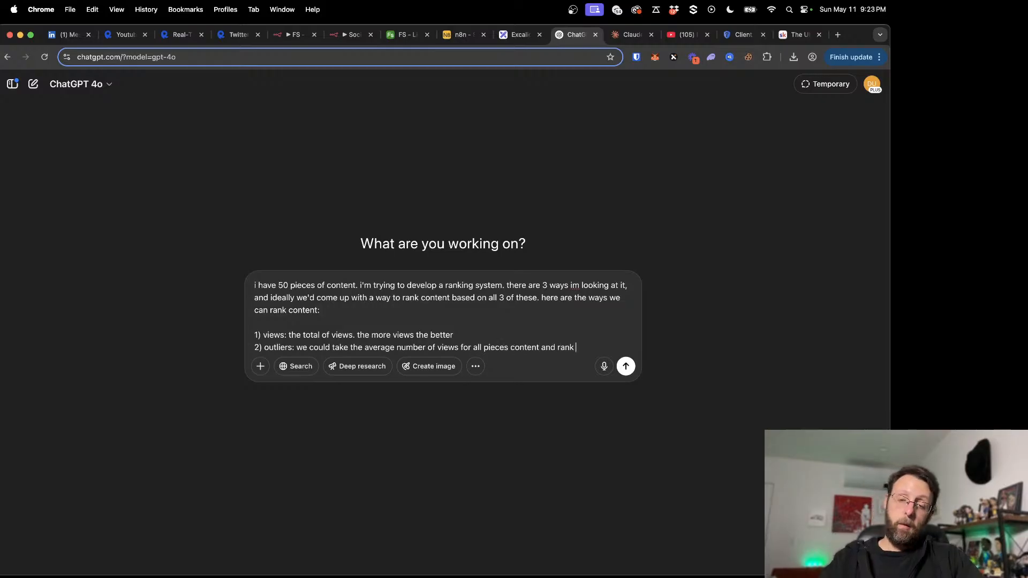
type(" things ")
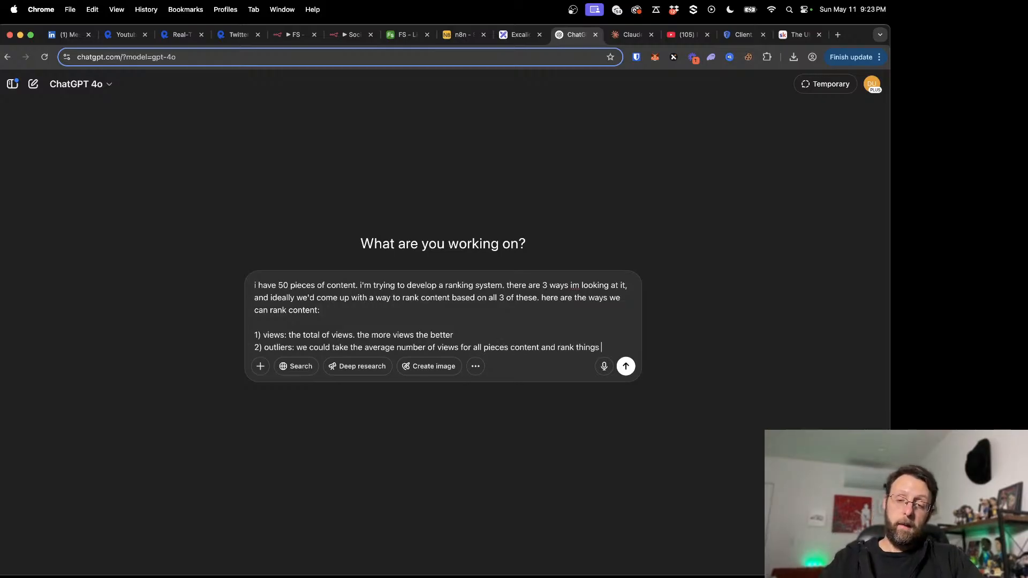
type("higher if ")
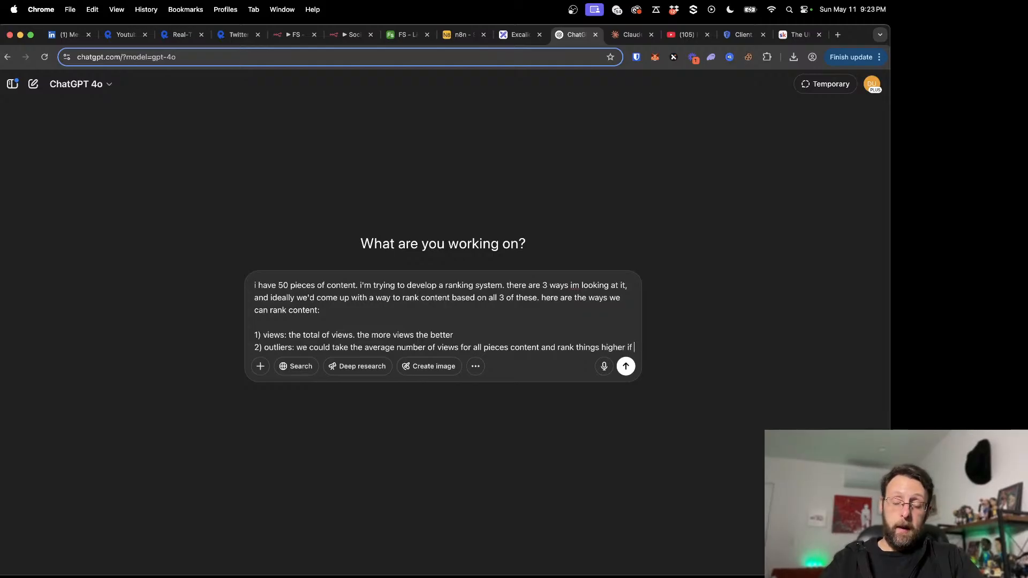
type("they exceed that average m")
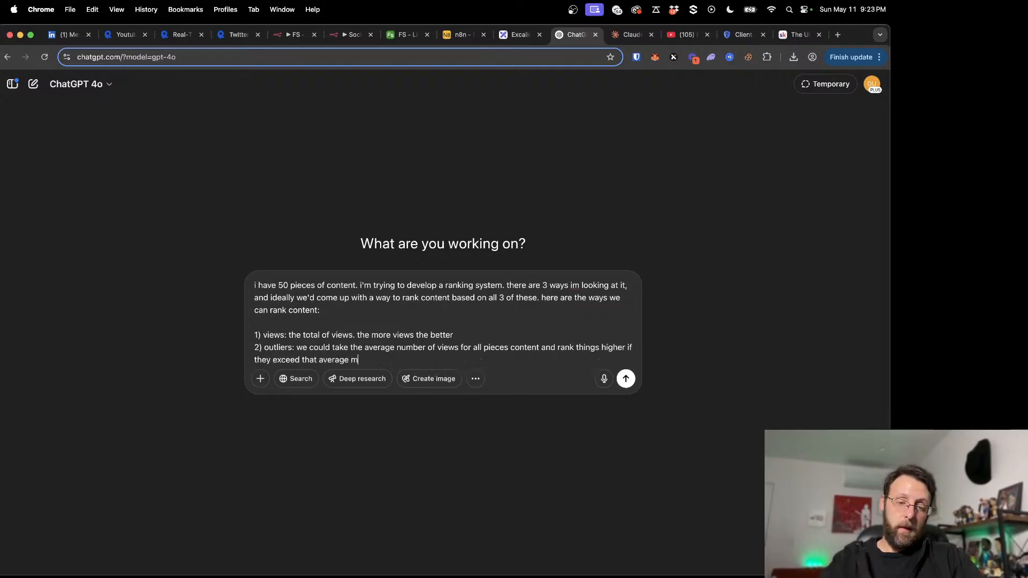
key("BackSpace")
type("by a mu")
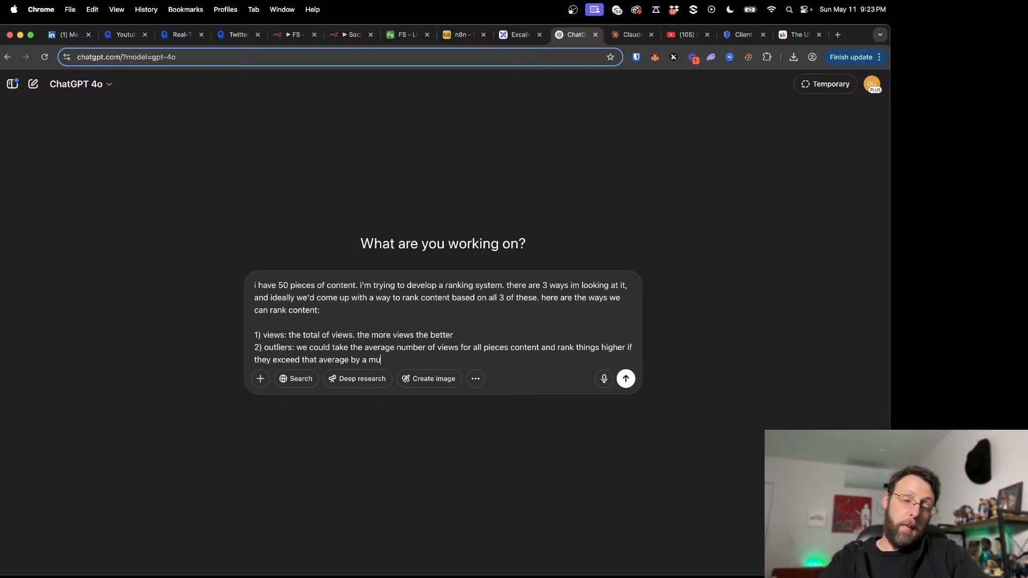
type("ltiple of 2 x")
key("BackSpace")
key("BackSpace")
type("x")
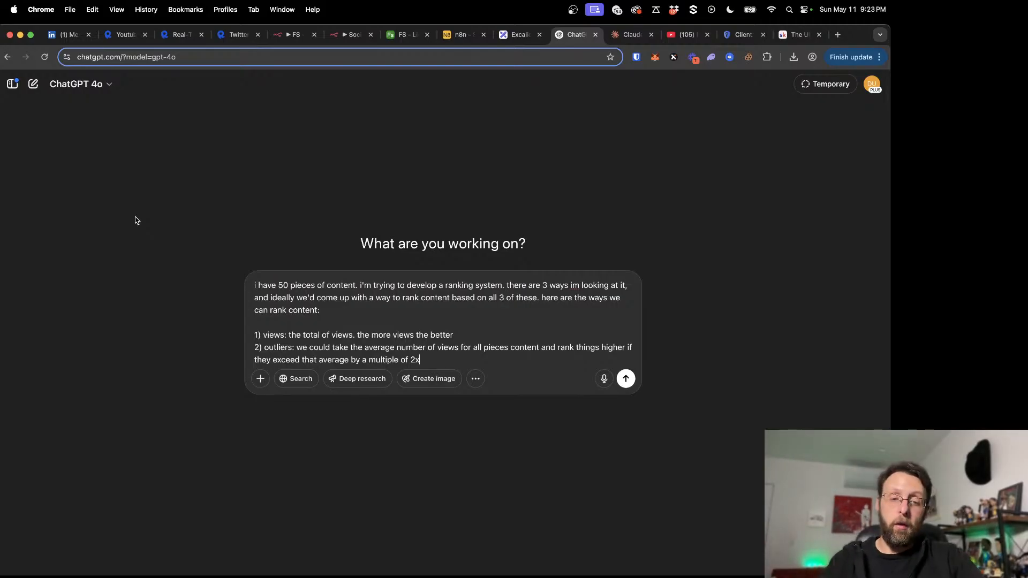
Step: Start the third criterion on a new line: "3) comment to view ratio - videos that have"
key("shift+Return")
type("3")
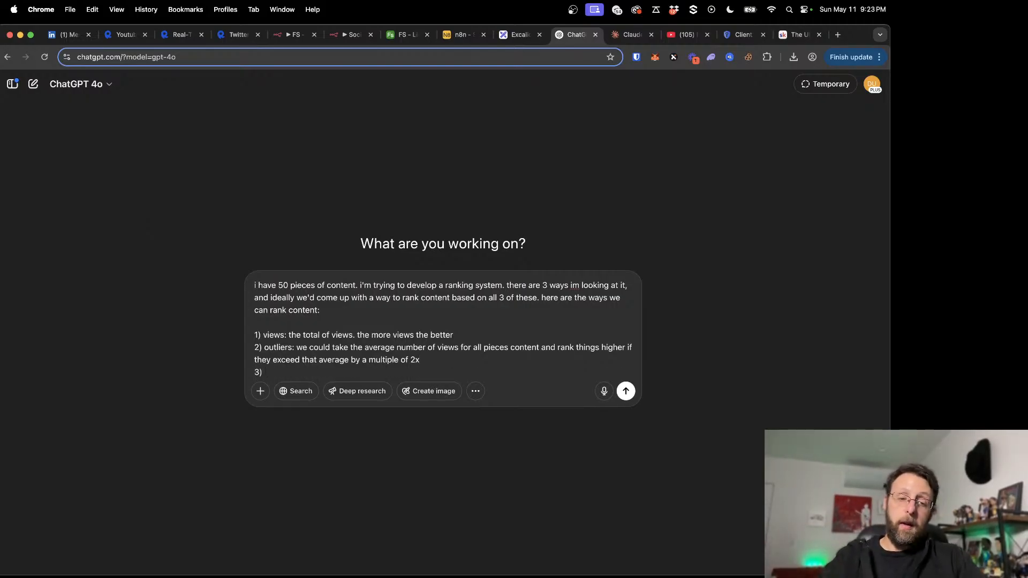
type(") comment to view ratio")
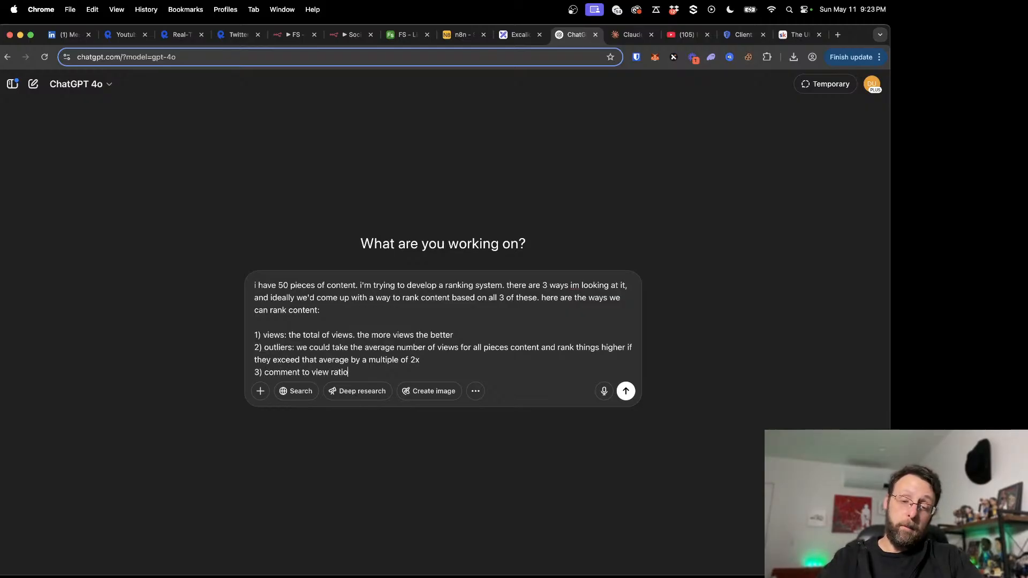
type(" - videops ")
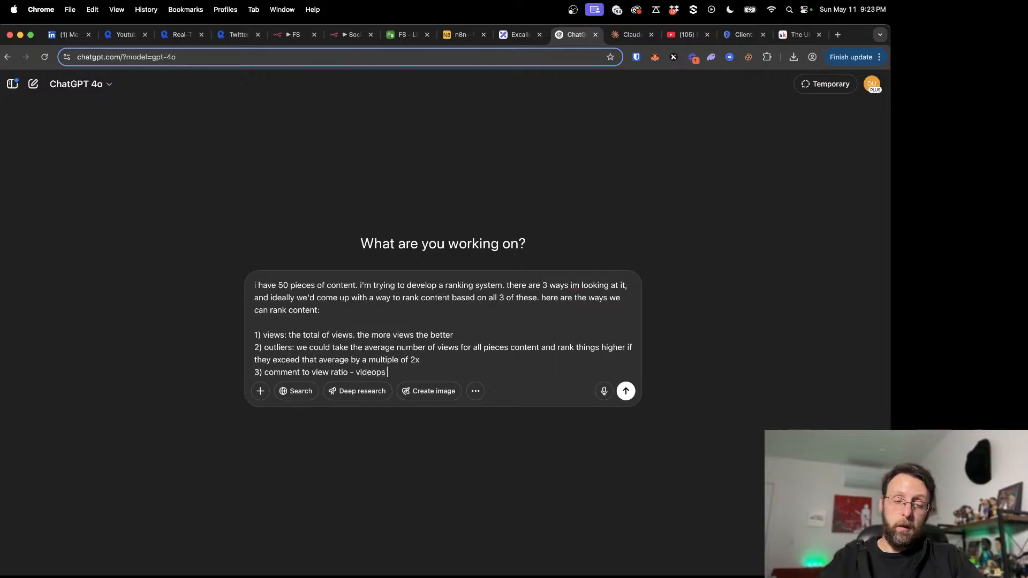
key("BackSpace")
key("BackSpace")
key("BackSpace")
type("s that have mo")
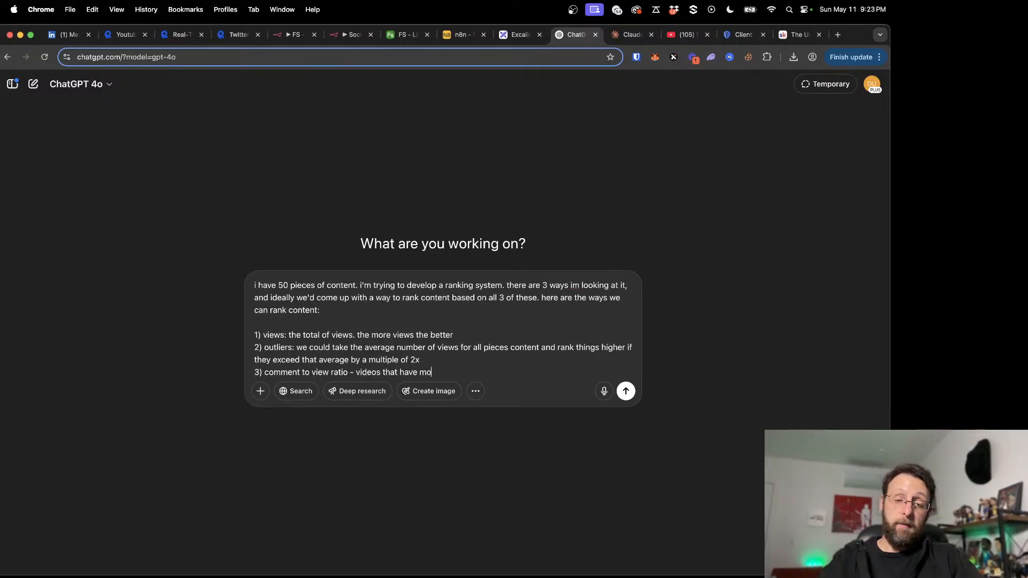
Step: Complete the third criterion with "more comments relative to the views should rank higher."
type("re comments coma")
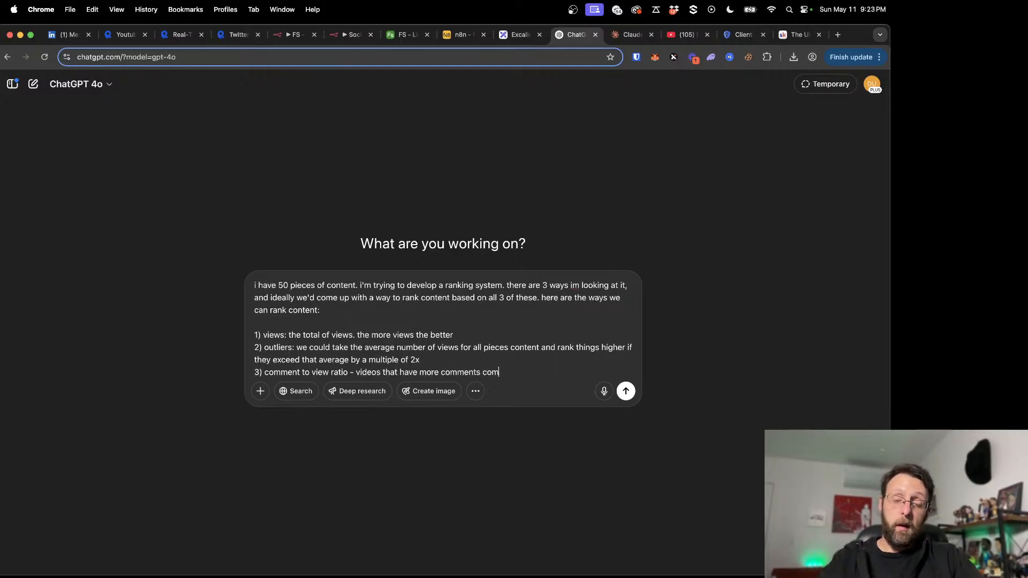
key("BackSpace")
key("BackSpace")
key("BackSpace")
key("BackSpace")
type("relative to")
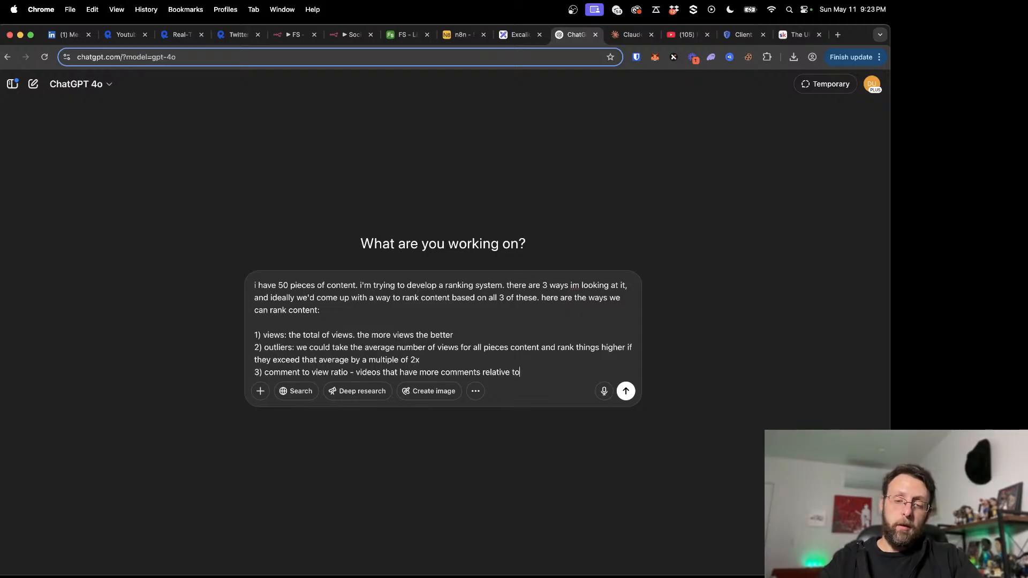
type(" the views shoul")
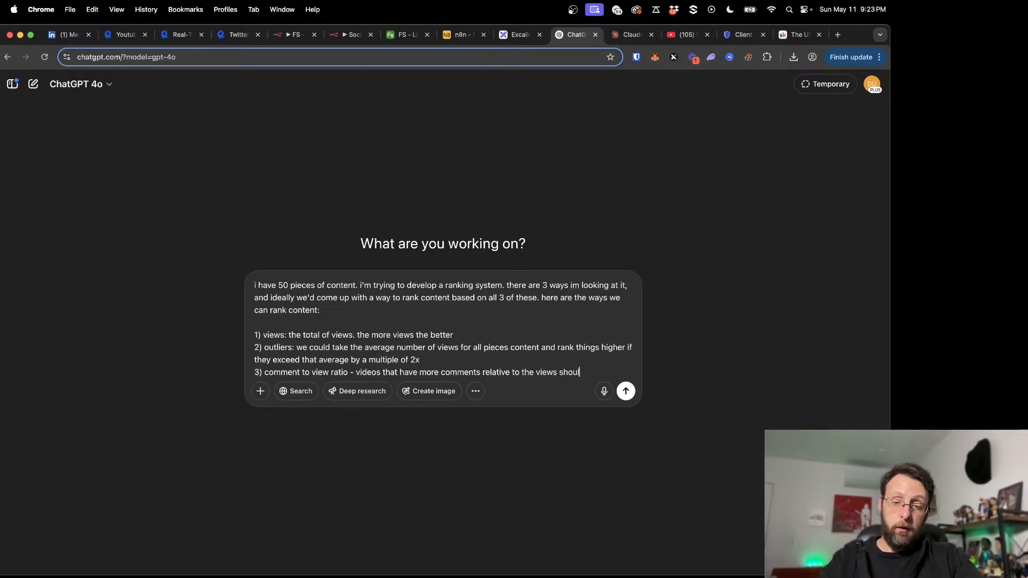
type("d rank higher.   i")
Step: Below the criteria, leave a gap and add "we could either use a code node in n8n to do this. or"
key("shift+Return")
key("shift+Return")
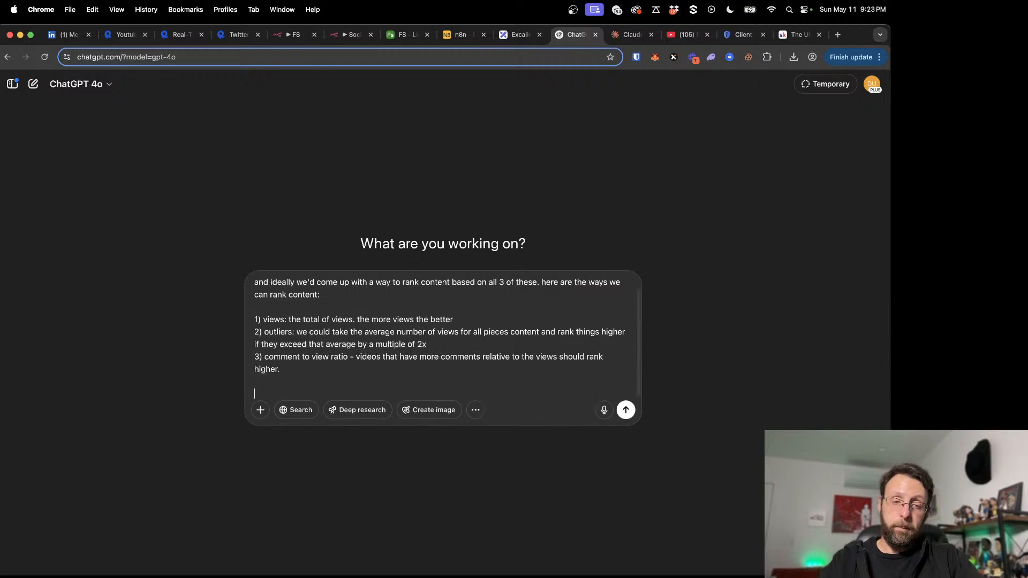
type("i c")
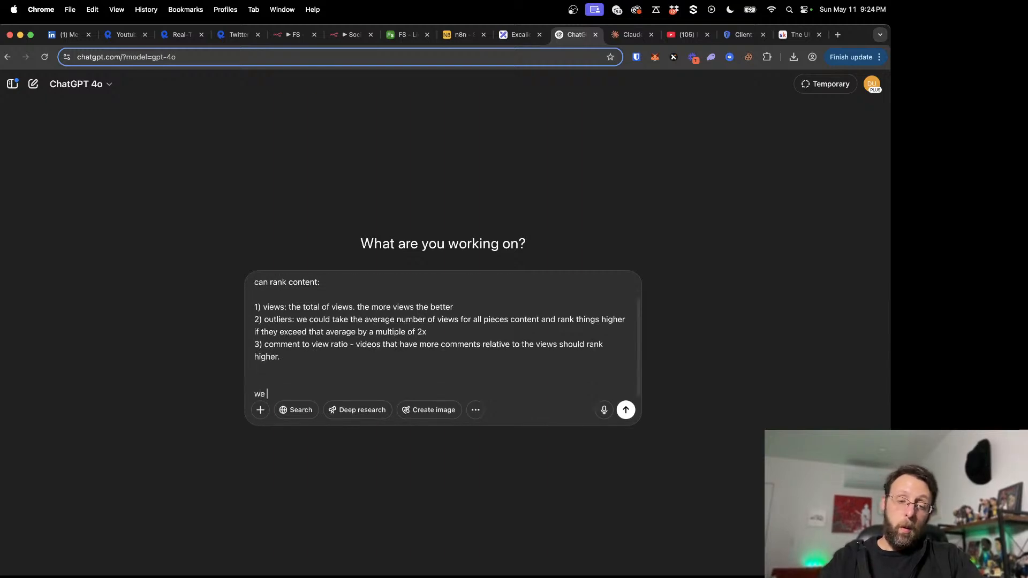
type("could 4ei")
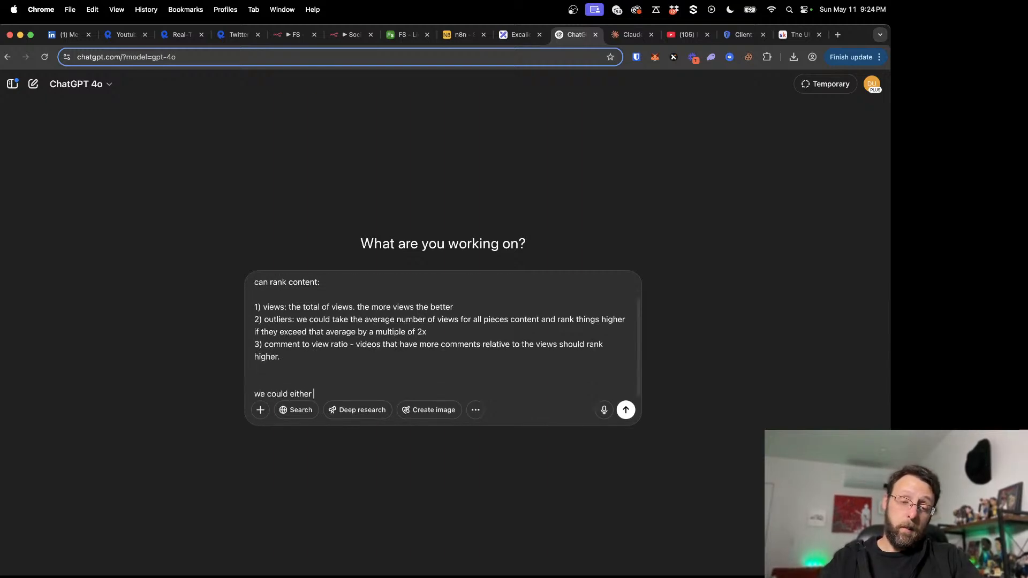
type("ther use a code ")
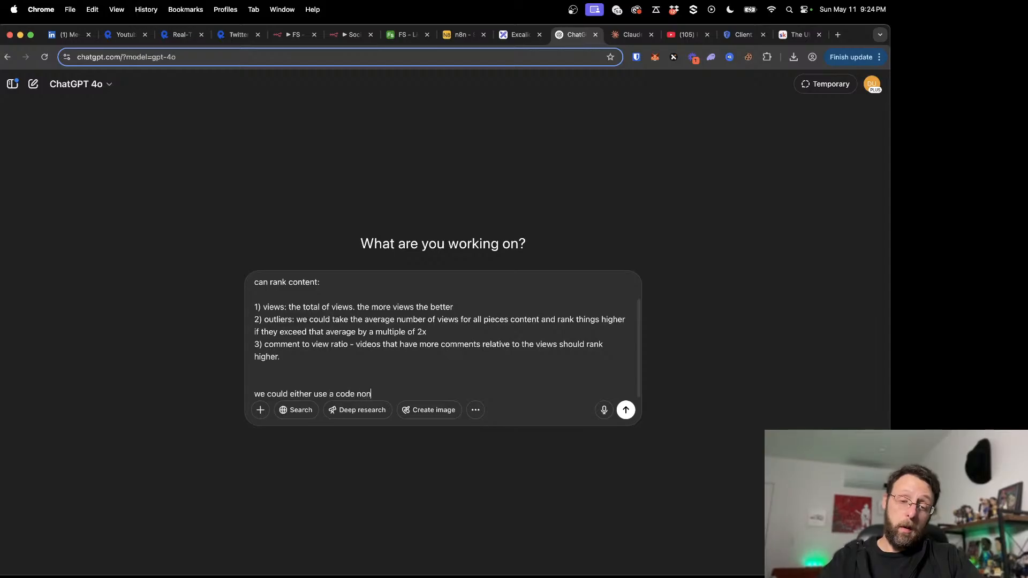
type("node in ")
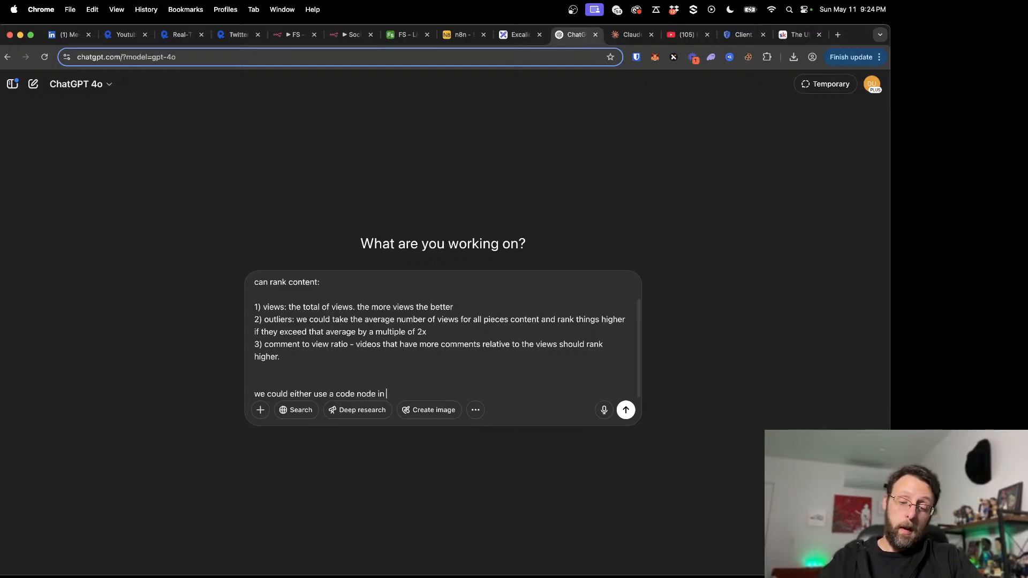
type("n8n to do this. or ")
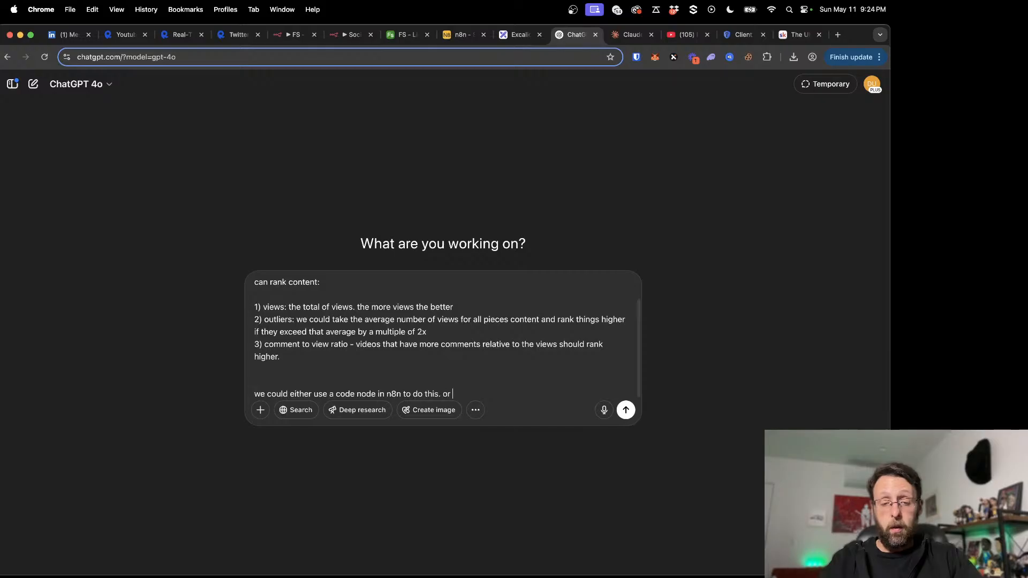
Step: Finish the prompt with "an airtable formula. what do you recommend? help me." and submit it
type("an airtable formul")
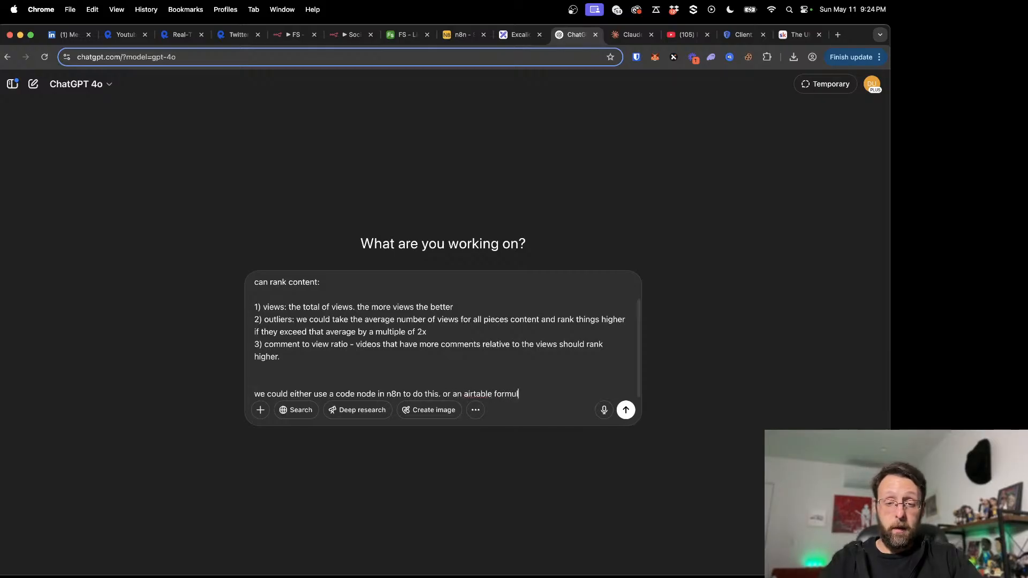
type("a. what do you reco")
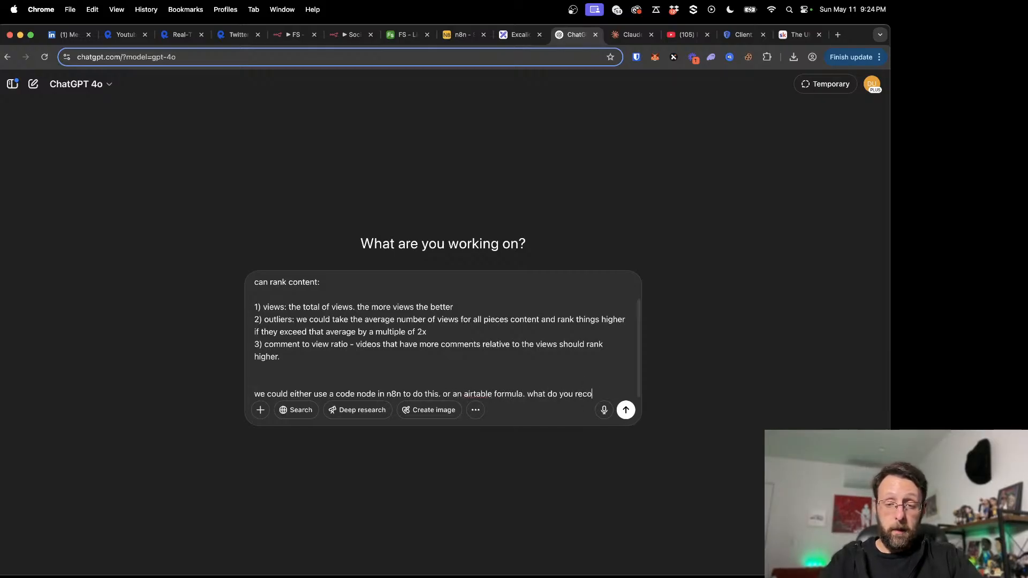
type("mmend?")
key("shift+Return")
type("help me.")
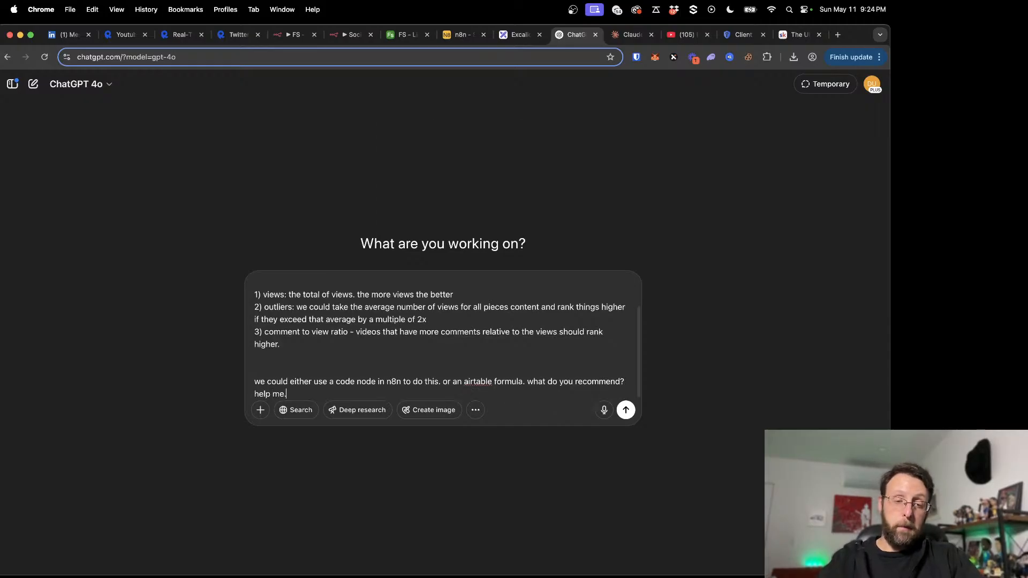
key("Return")
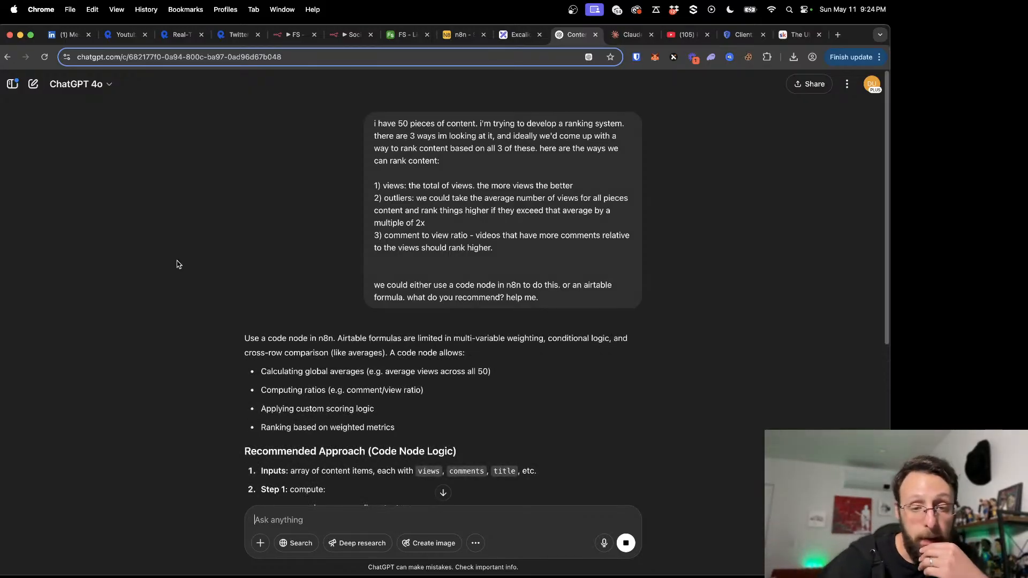
Step: Read the opening of the reply for its recommendation between a code node and an Airtable formula
scroll(178, 265, "down", 2)
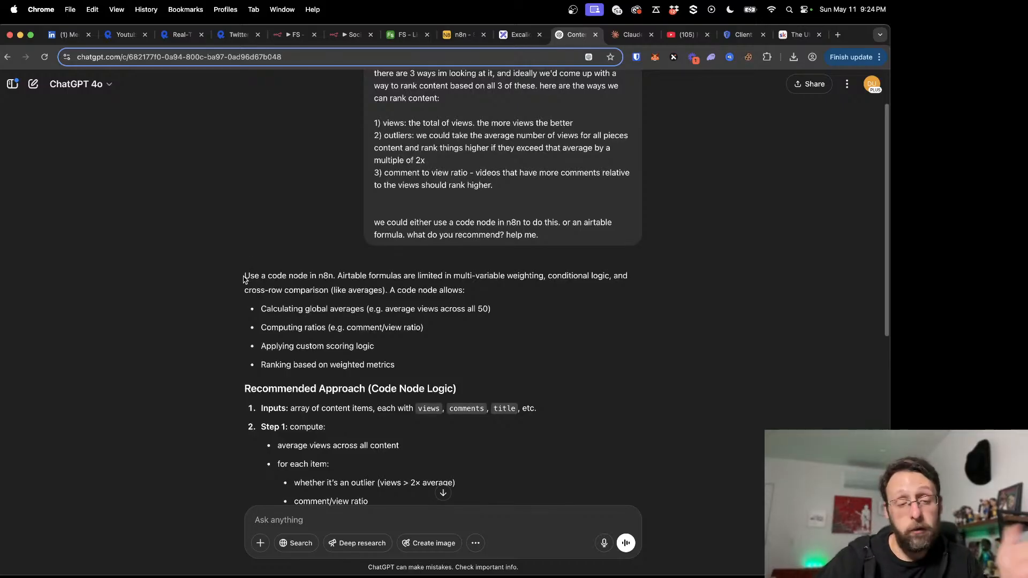
left_click_drag(244, 278, 337, 276)
left_click(188, 327)
scroll(189, 328, "down", 1)
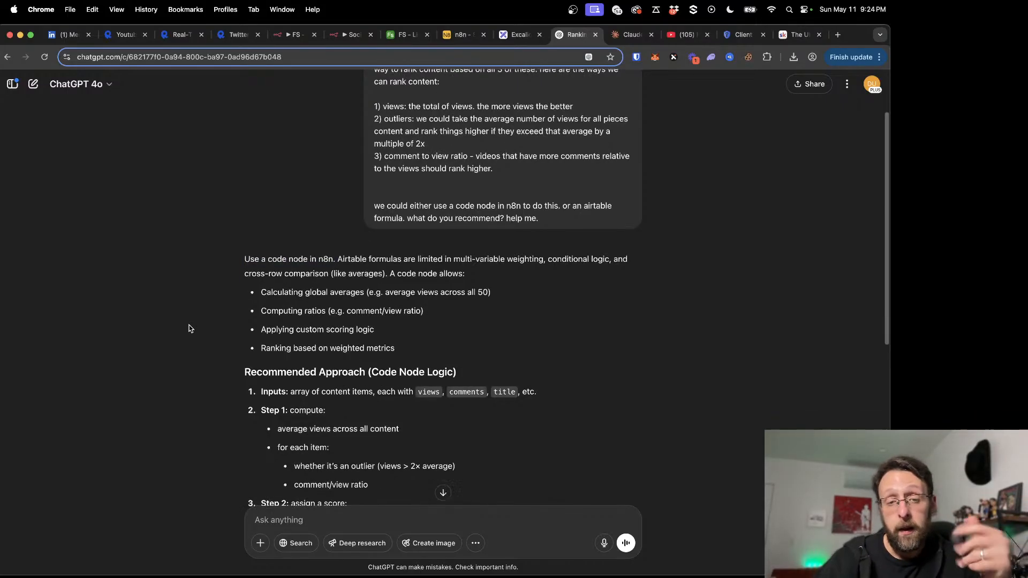
left_click_drag(454, 260, 627, 260)
left_click_drag(260, 273, 444, 274)
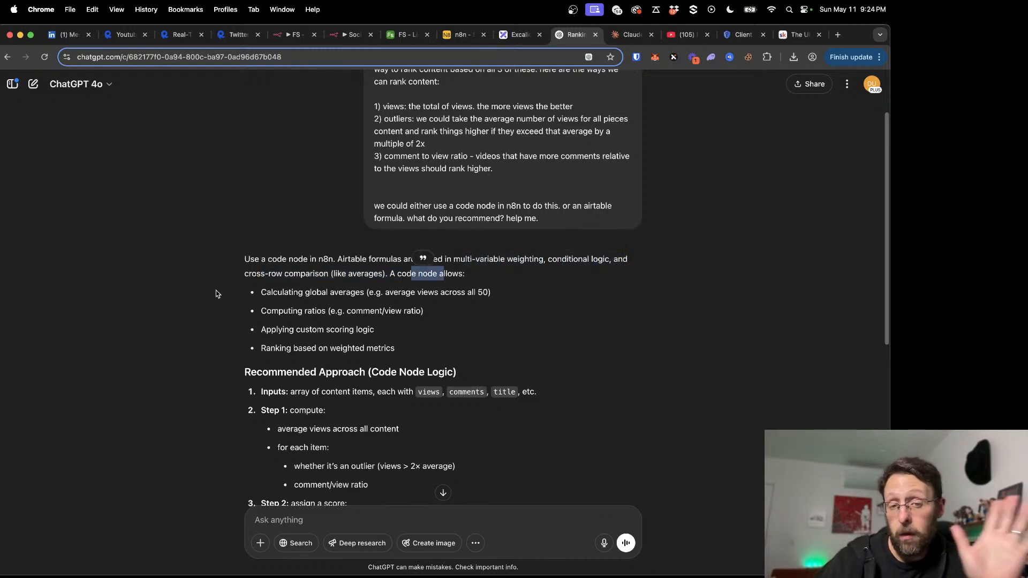
Step: Examine the Recommended Approach section, covering the inputs, the computed averages and ratios, and the scoring code
scroll(409, 305, "down", 5)
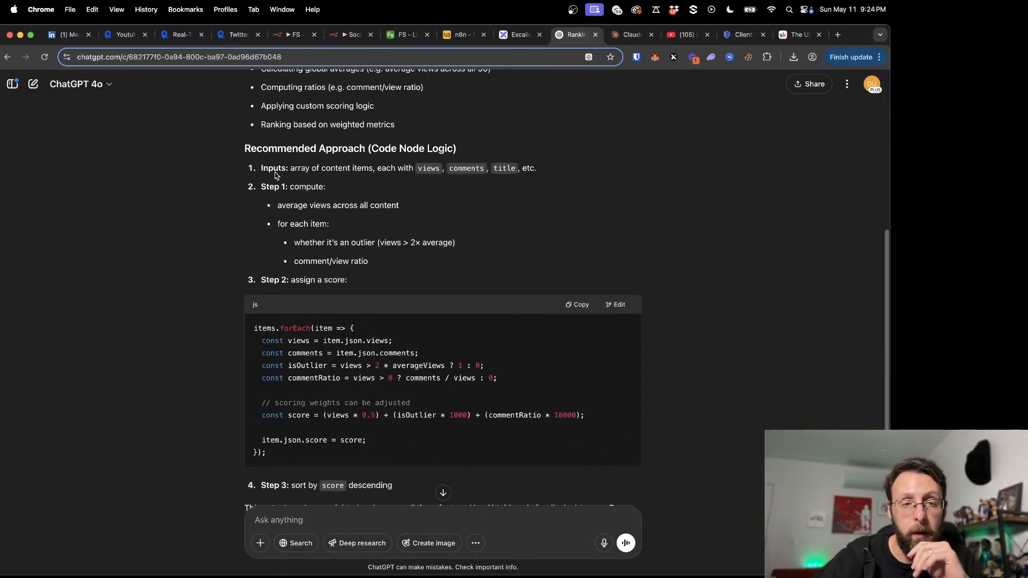
left_click_drag(269, 171, 358, 170)
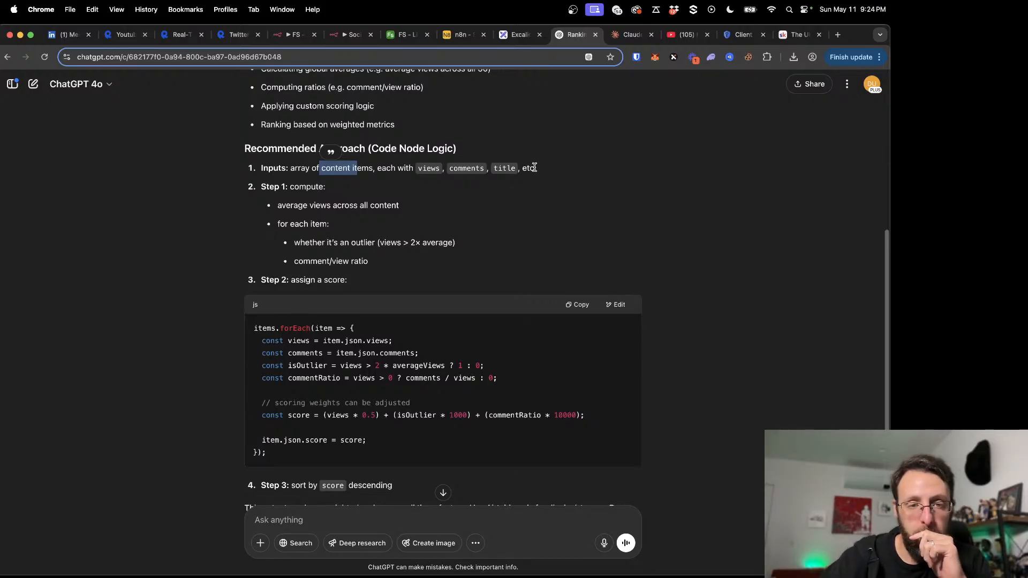
left_click_drag(286, 206, 436, 208)
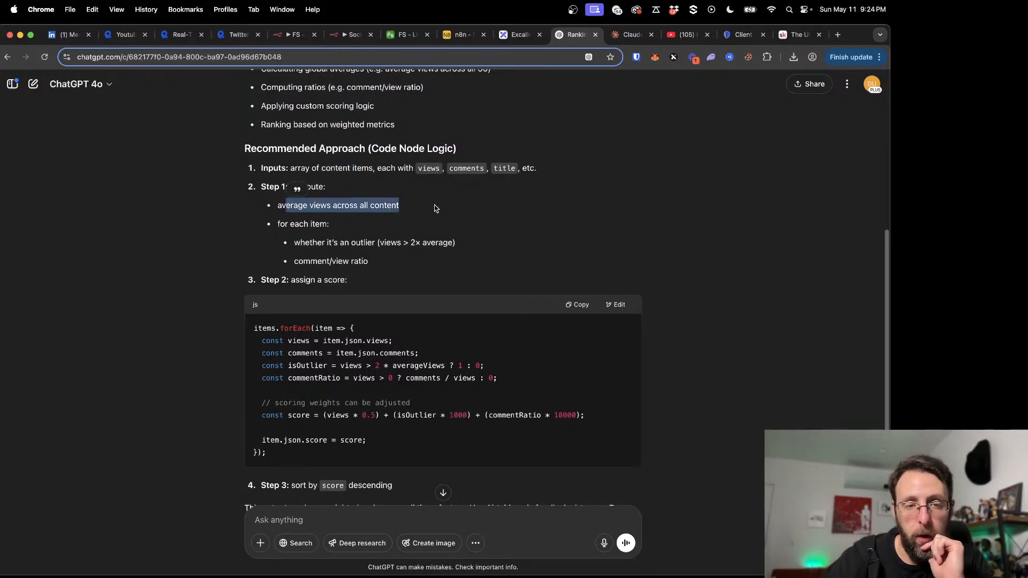
left_click(422, 217)
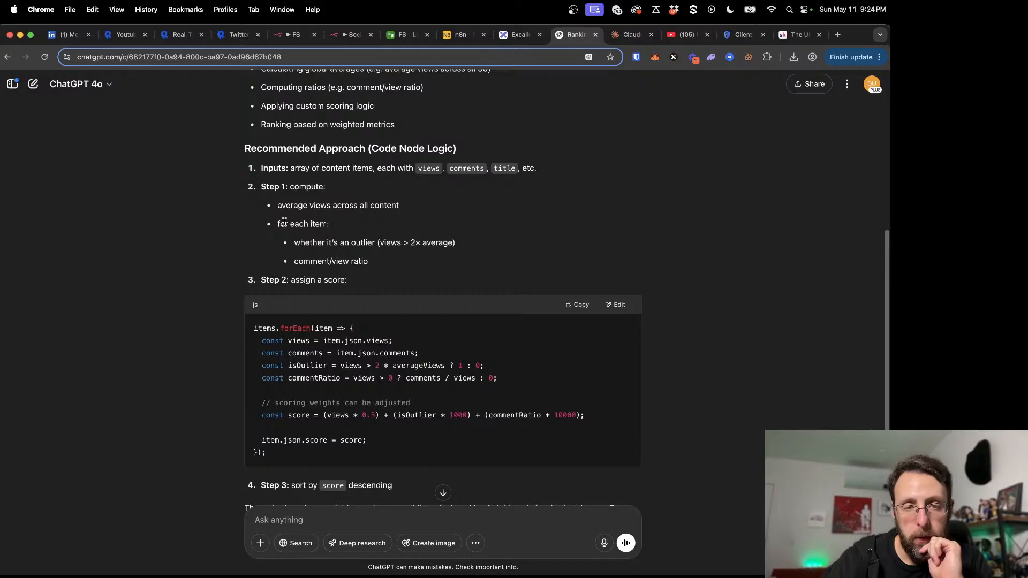
left_click_drag(280, 223, 464, 244)
left_click(306, 236)
left_click(435, 260)
left_click_drag(298, 261, 396, 263)
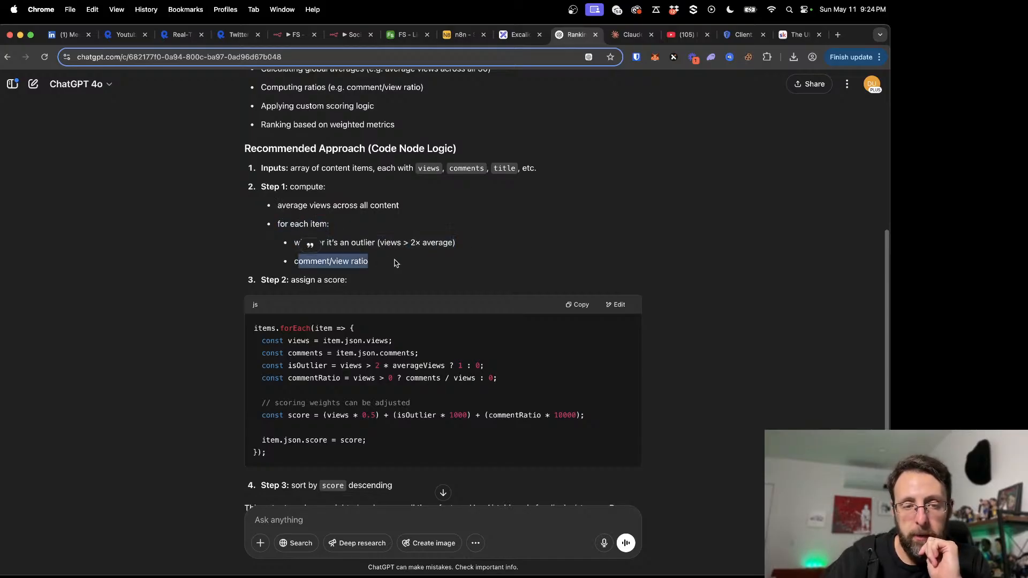
left_click(396, 263)
scroll(396, 263, "down", 2)
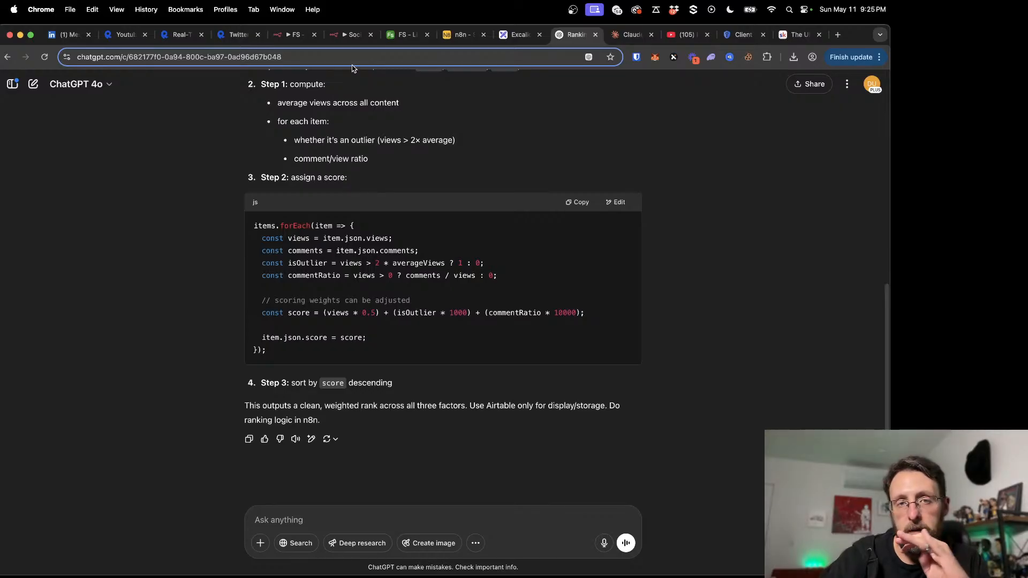
Step: Switch to Airtable and review the engagement columns of the Scraped Content table
left_click(348, 35)
left_click(394, 36)
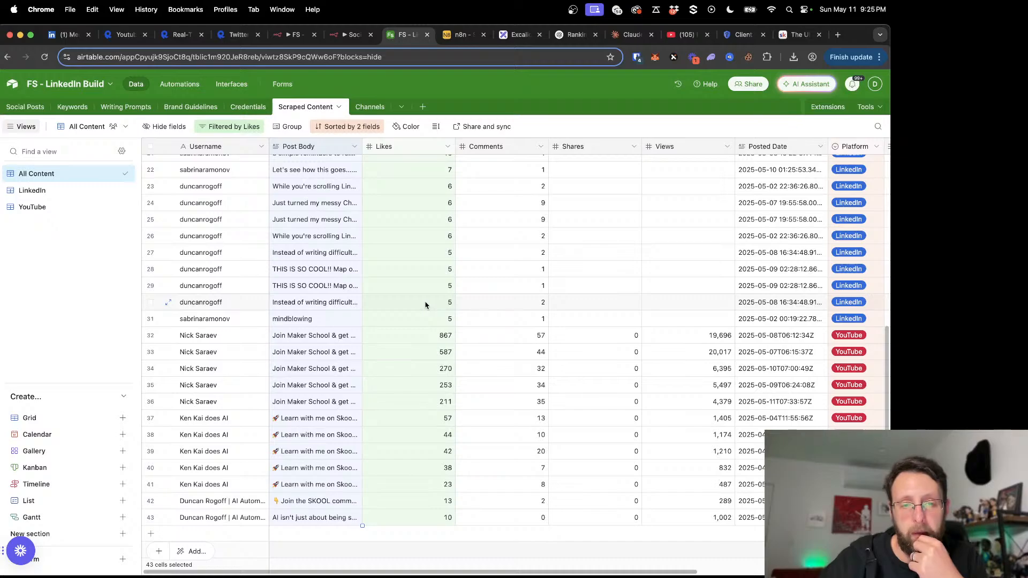
scroll(426, 305, "up", 3)
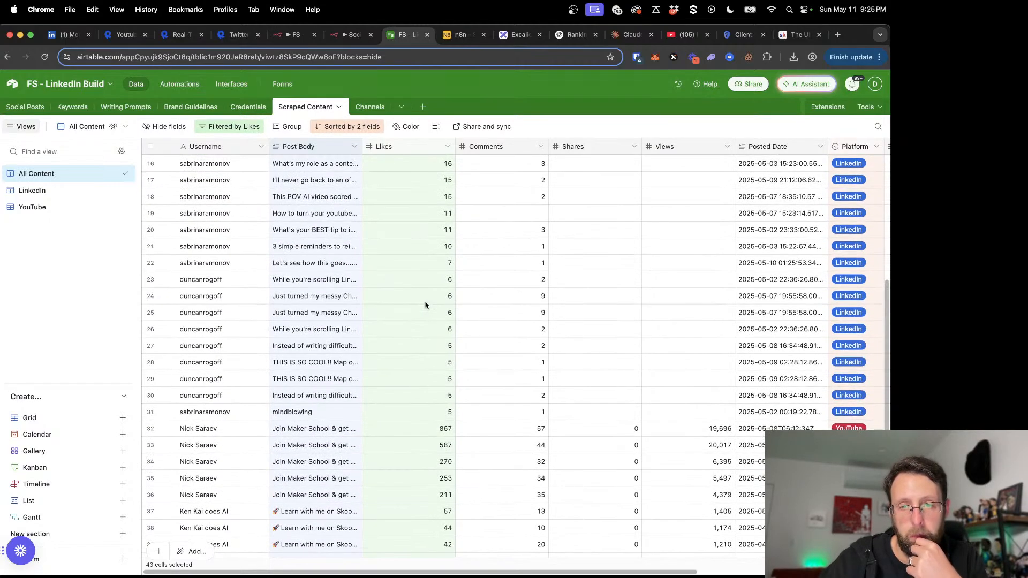
scroll(426, 306, "up", 4)
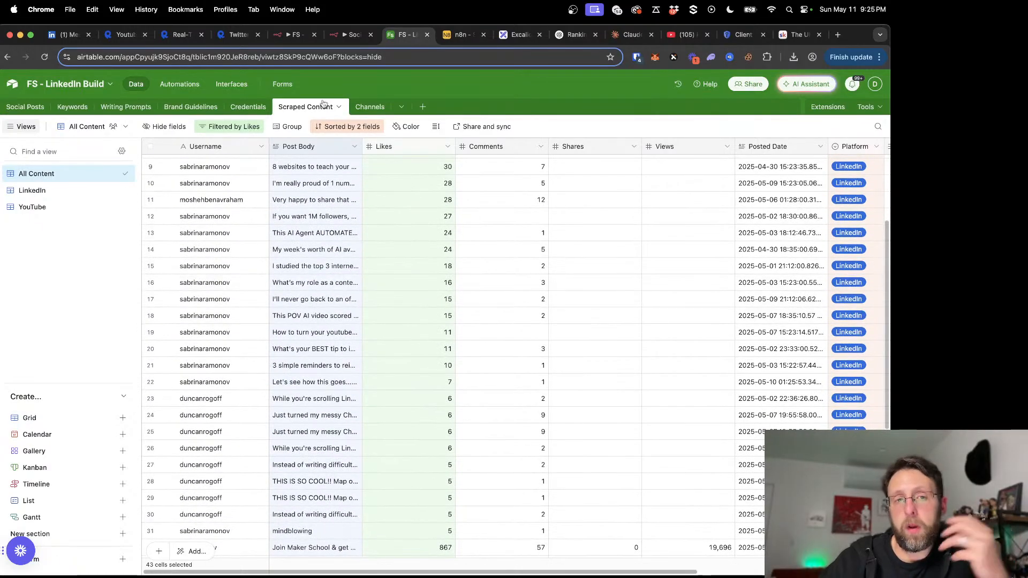
Step: In the n8n LinkedIn workflow, move the manual trigger from the YouTube Scraper to setProfiles and disconnect Filter from Airtable
left_click(293, 39)
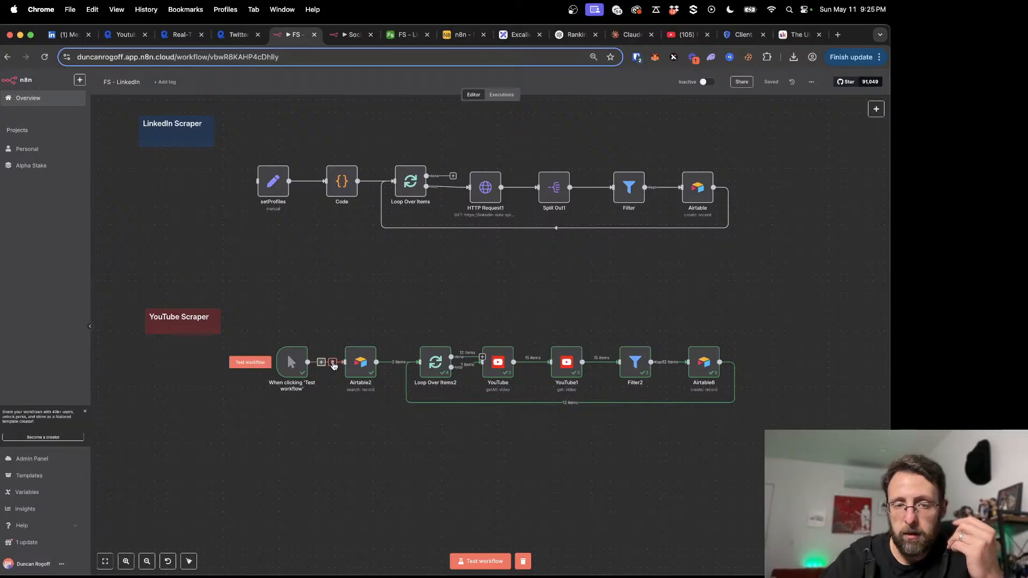
left_click(332, 362)
left_click_drag(292, 362, 192, 187)
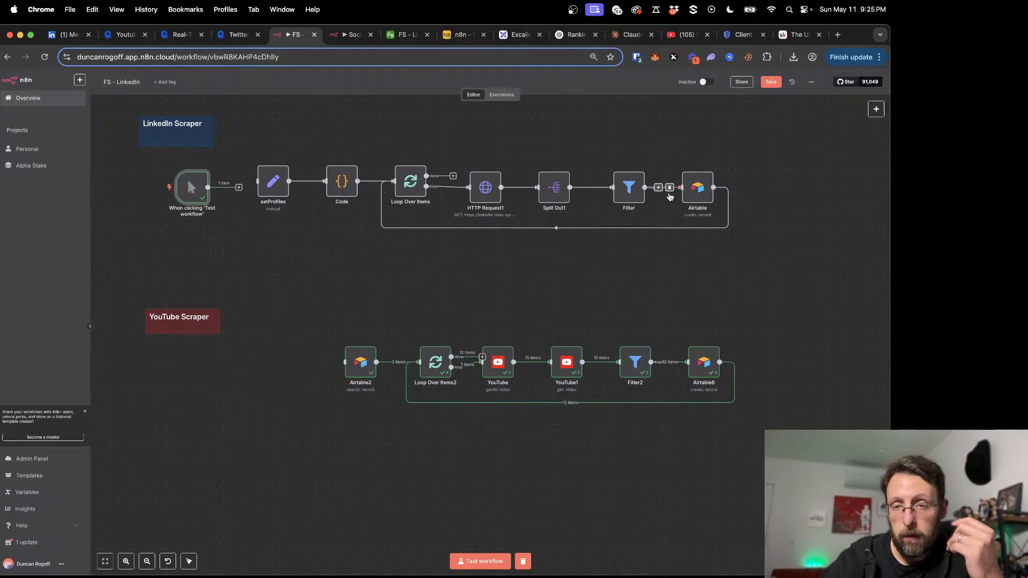
left_click_drag(239, 189, 262, 186)
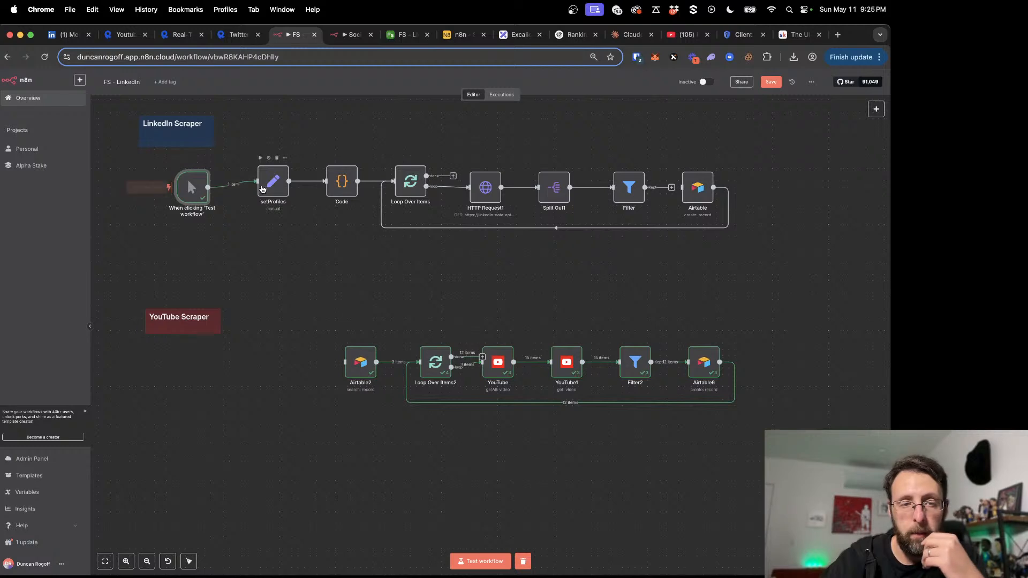
Step: Run the LinkedIn scraper from its manual trigger and open the Filter node to inspect its output
left_click(160, 189)
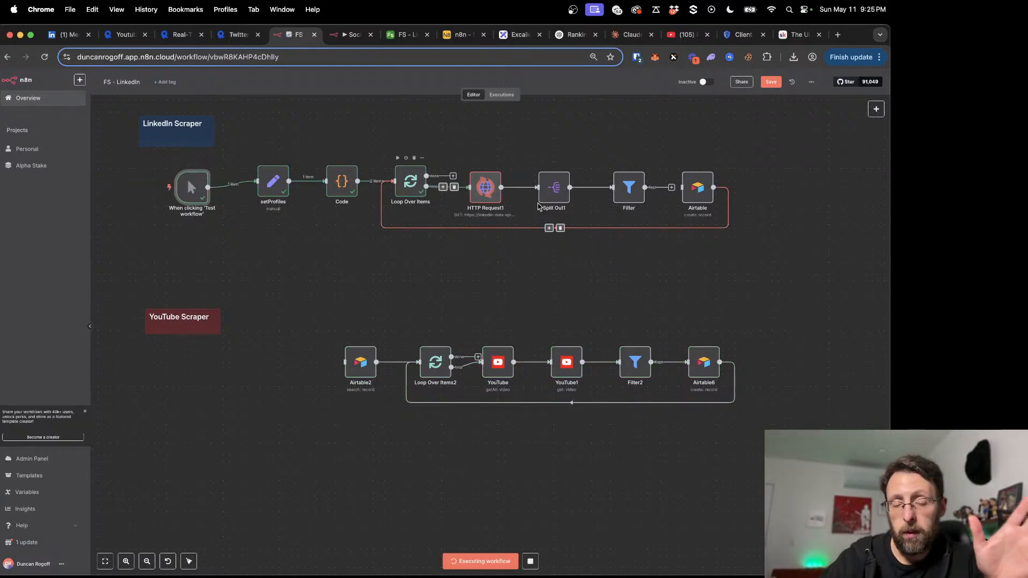
scroll(616, 272, "right", 2)
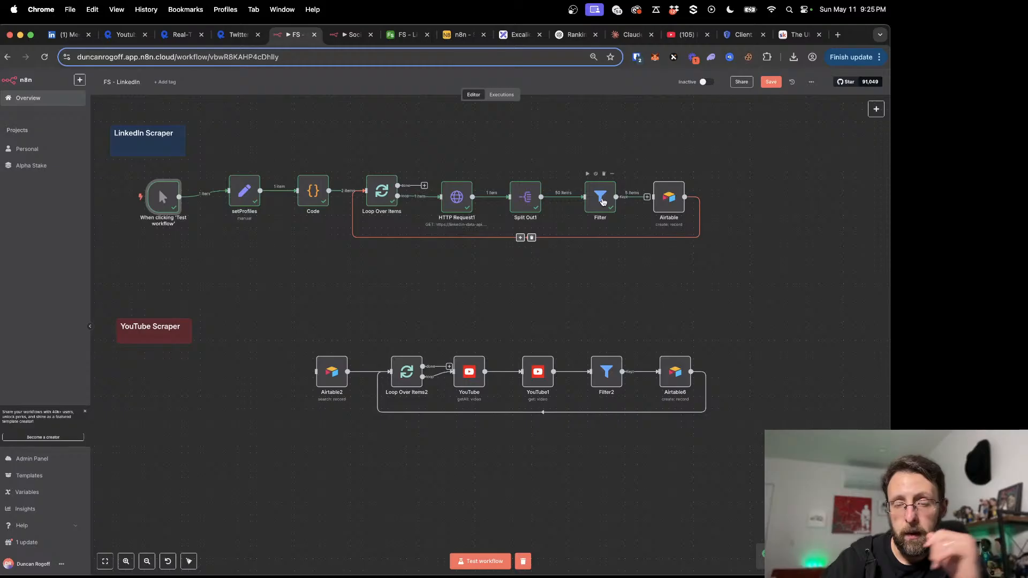
double_click(595, 199)
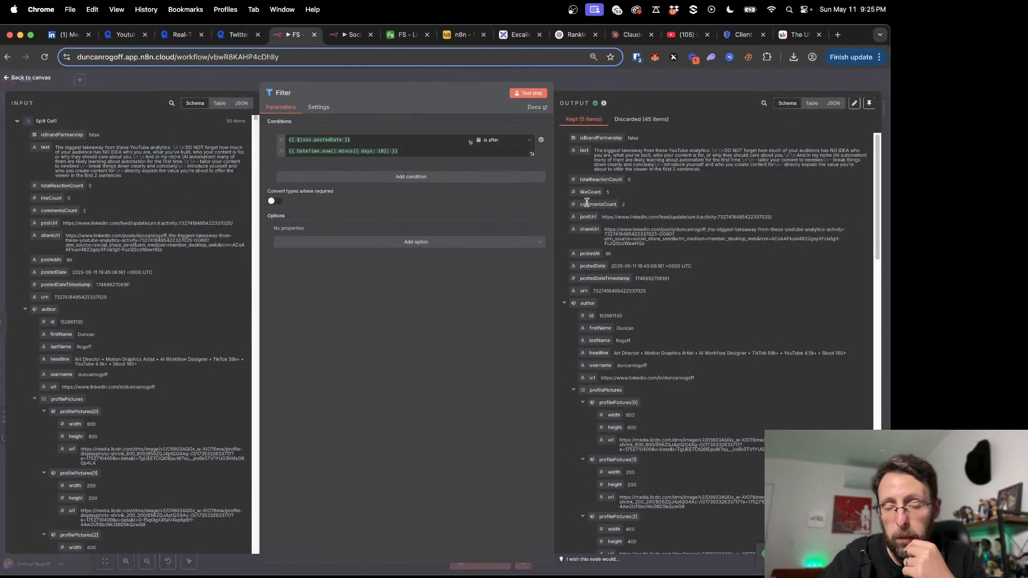
Step: Review the Filter output with the profilePictures, image and author groups collapsed, close the node and save the workflow
scroll(679, 214, "down", 5)
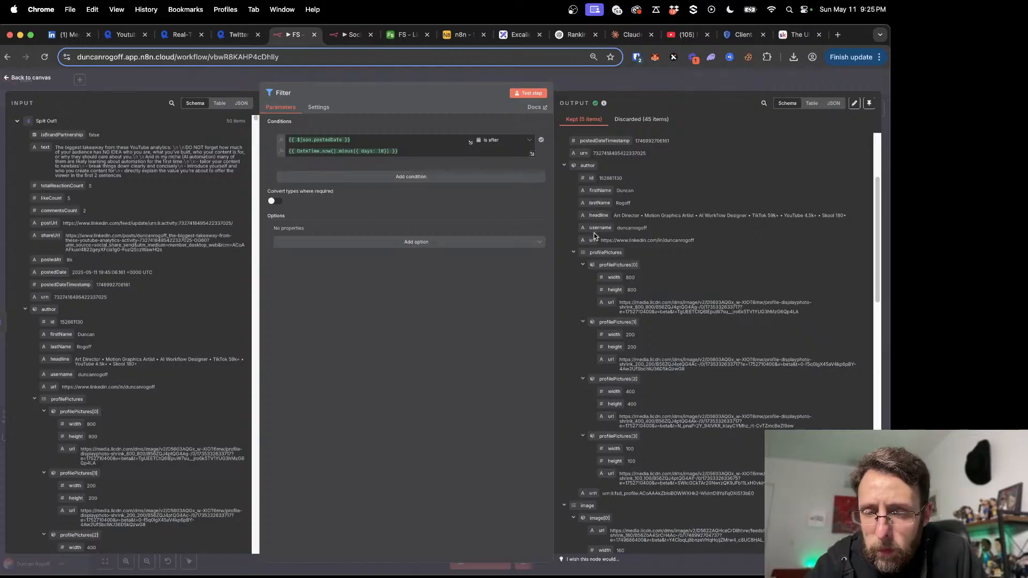
left_click(572, 253)
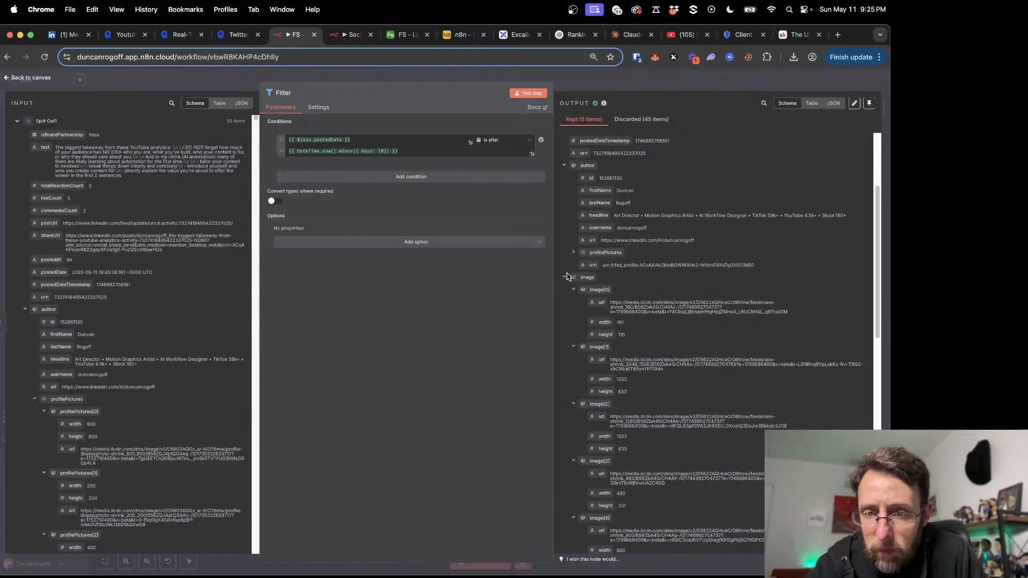
left_click(567, 277)
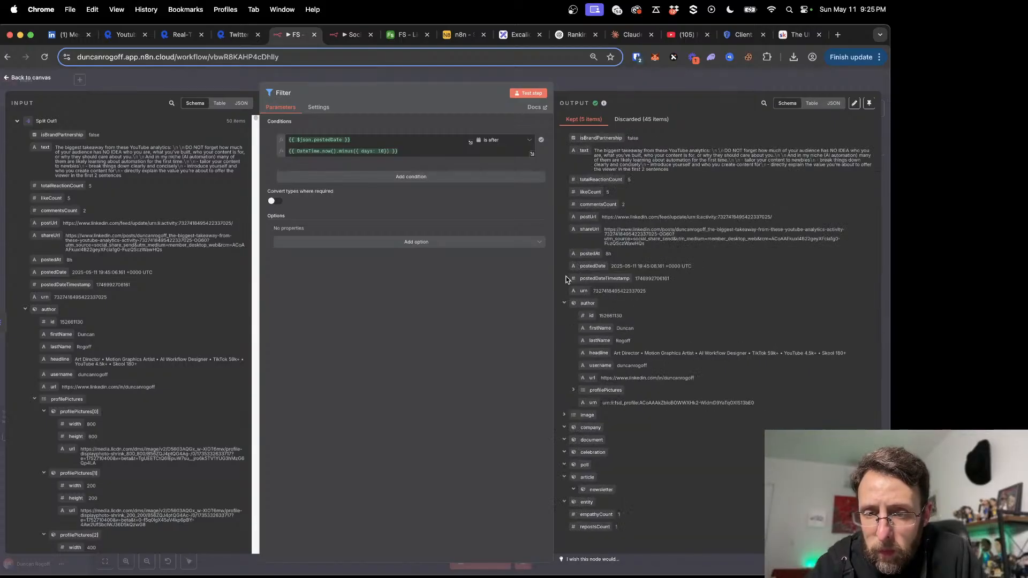
left_click(566, 304)
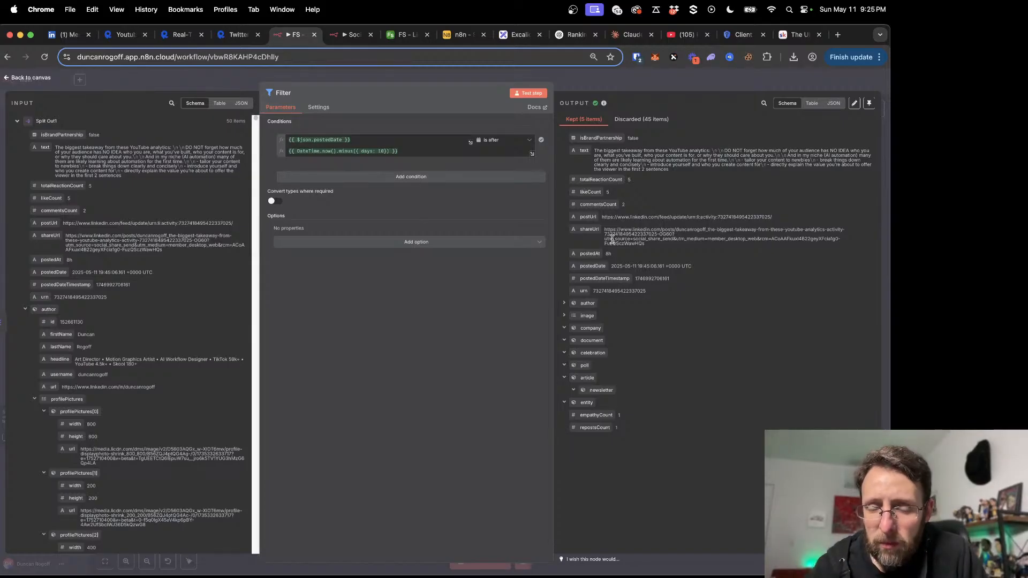
key("Escape")
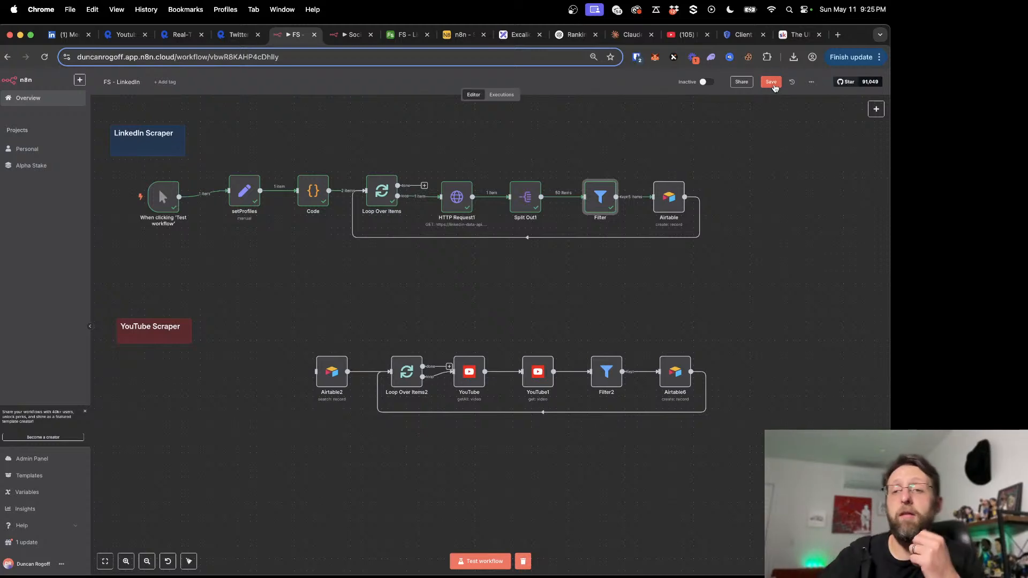
left_click(772, 84)
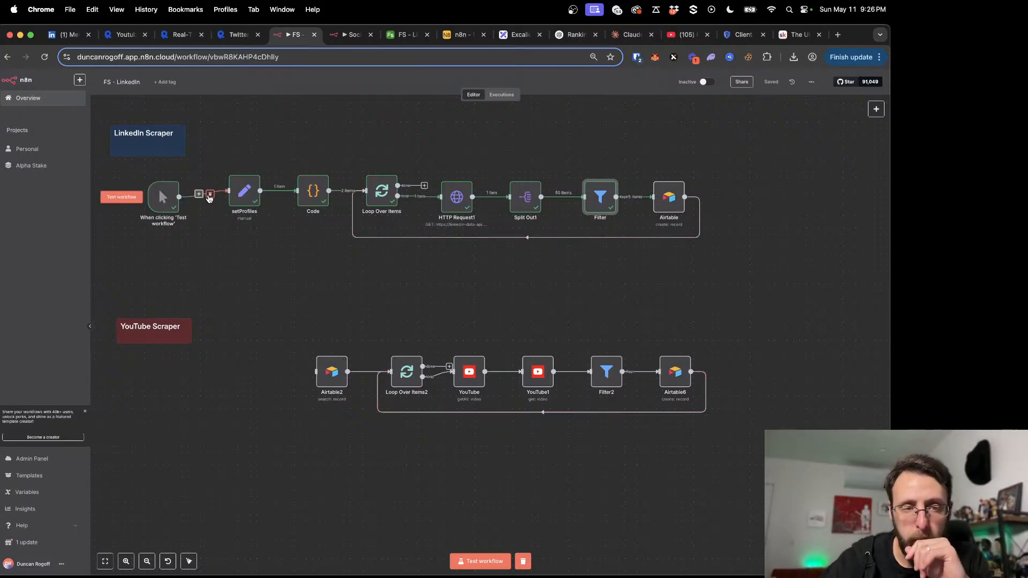
Step: Move the manual trigger's connection from setProfiles to Airtable2 in the YouTube Scraper, and disconnect Filter2 from Airtable6, spacing them apart
left_click(210, 195)
left_click_drag(159, 187, 315, 372)
left_click_drag(230, 386, 255, 387)
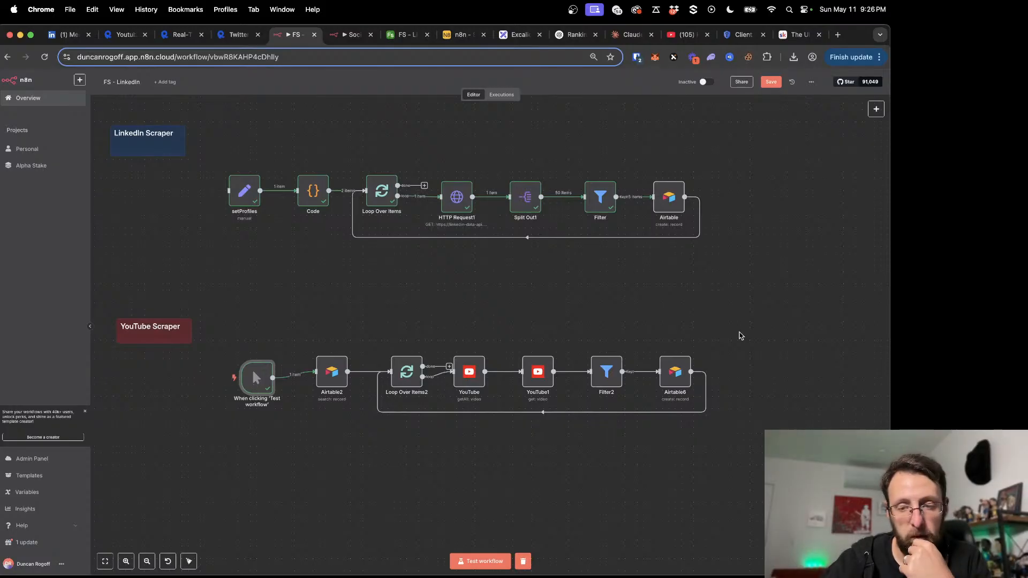
left_click_drag(676, 376, 771, 371)
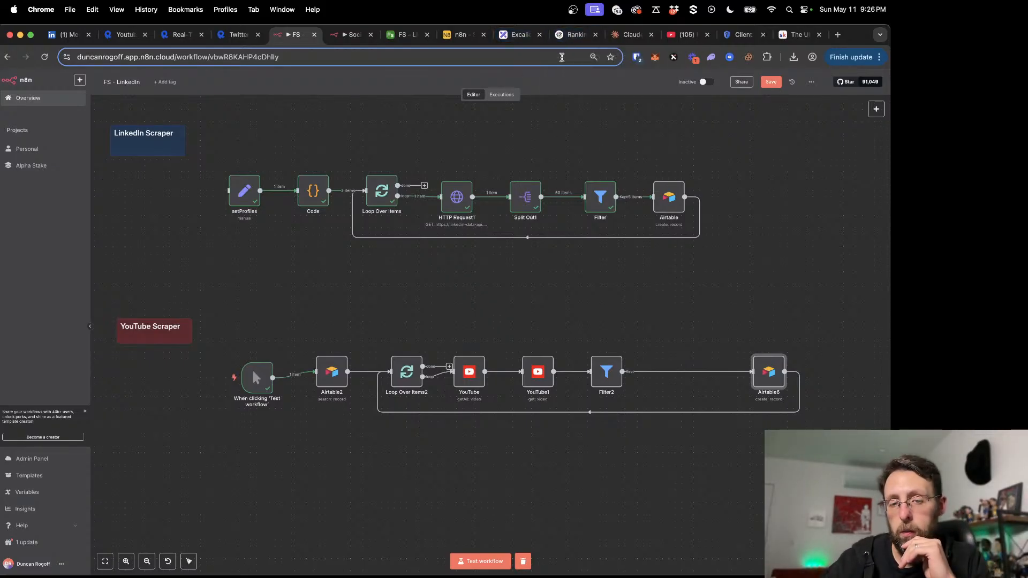
left_click(695, 372)
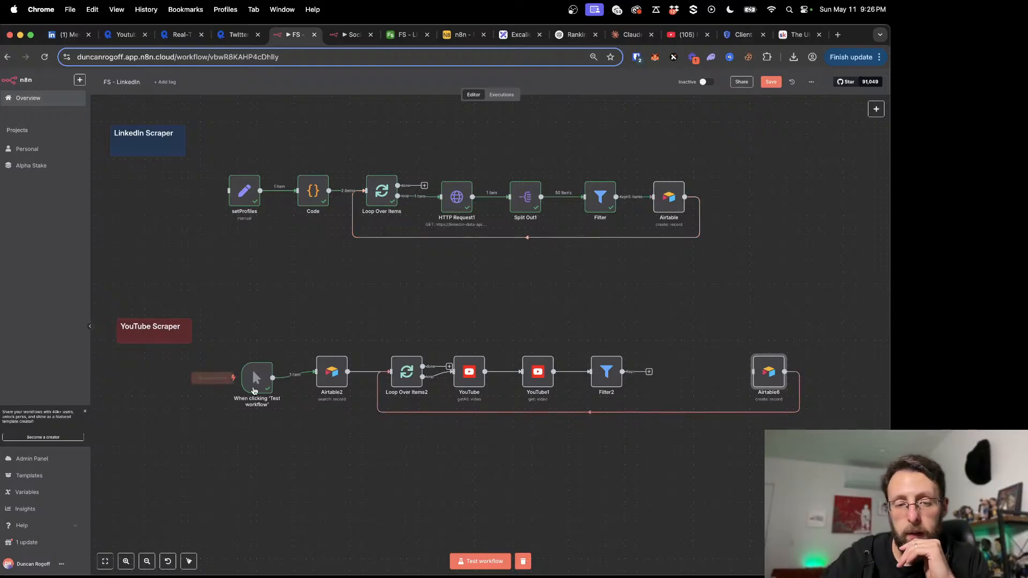
Step: Run the YouTube Scraper from its manual trigger and copy the Filter2 output as JSON
left_click(213, 378)
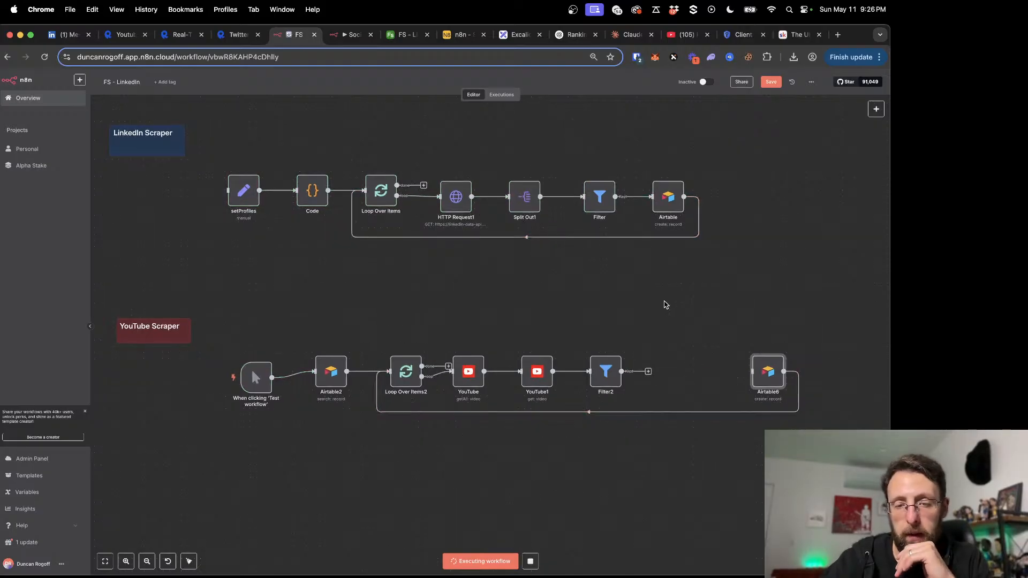
scroll(664, 305, "right", 2)
scroll(612, 303, "up", 5)
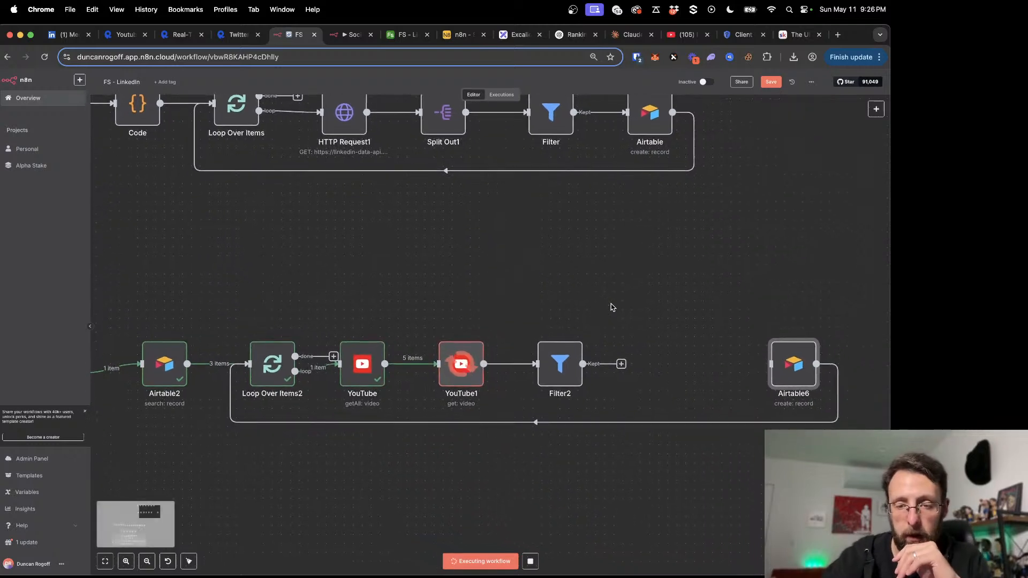
double_click(560, 362)
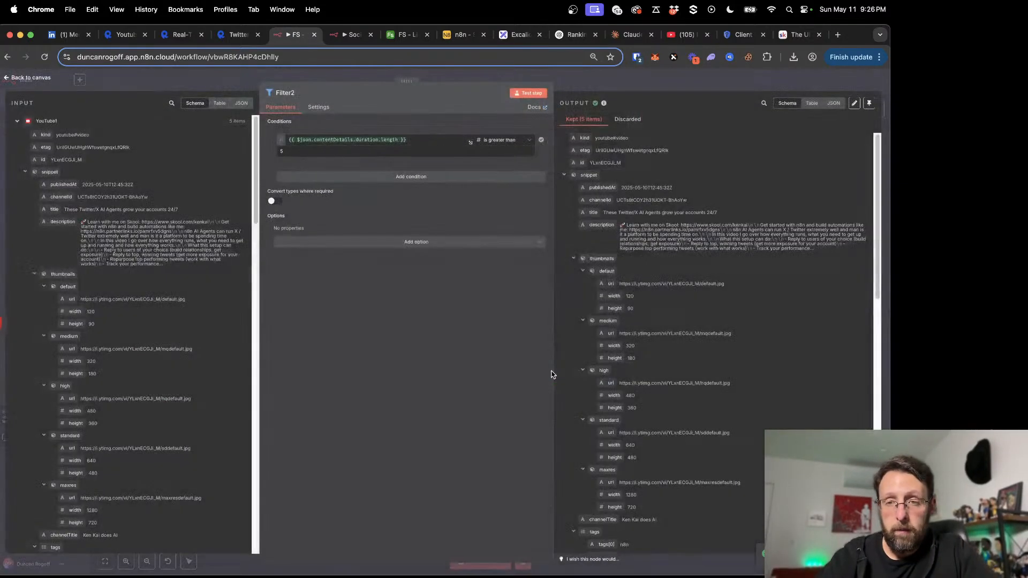
left_click(833, 104)
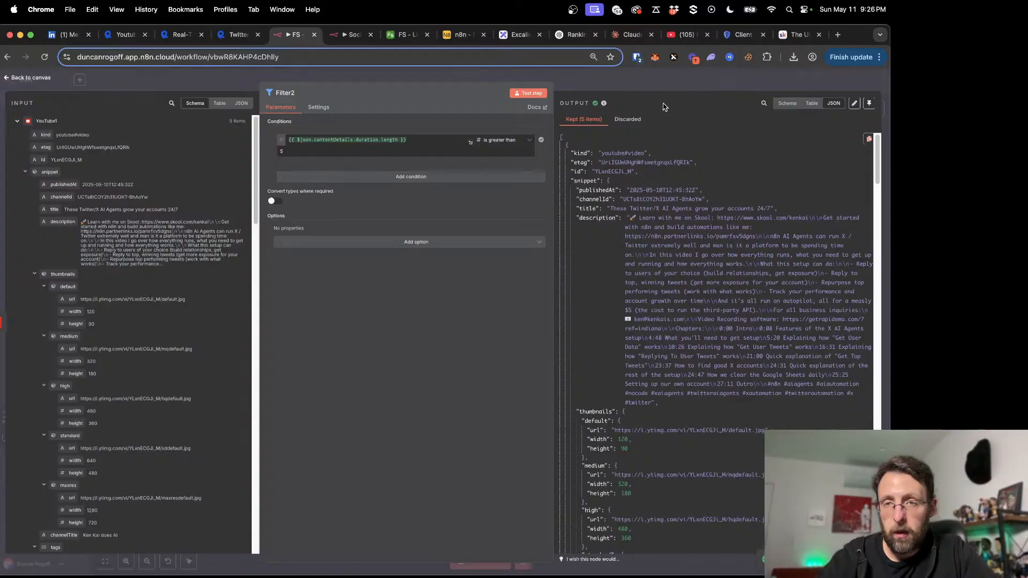
Step: Switch to the ChatGPT ranking chat and draft "this is the incoming json:" followed by the copied Filter2 JSON
left_click(573, 36)
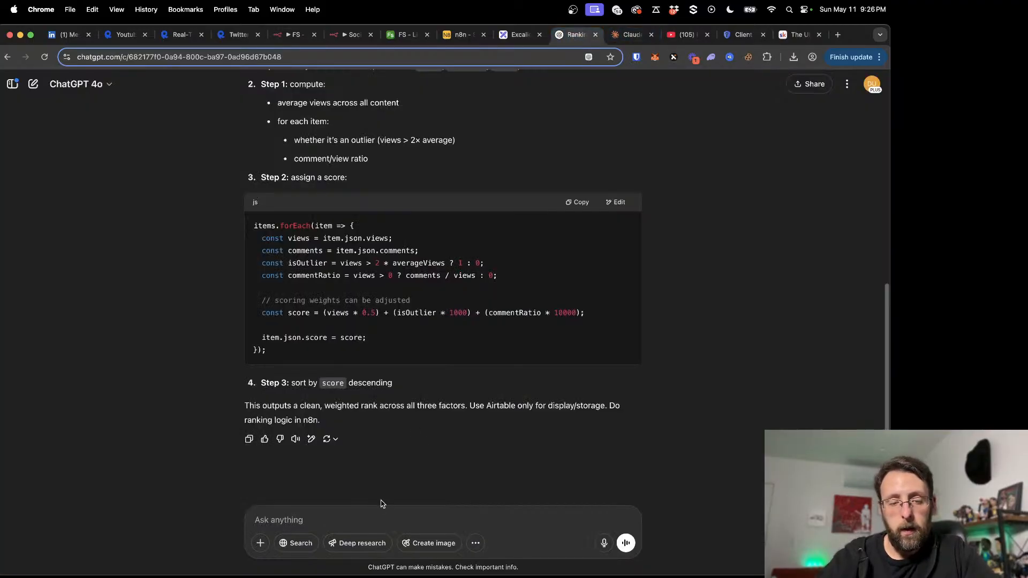
left_click(367, 516)
type("thi")
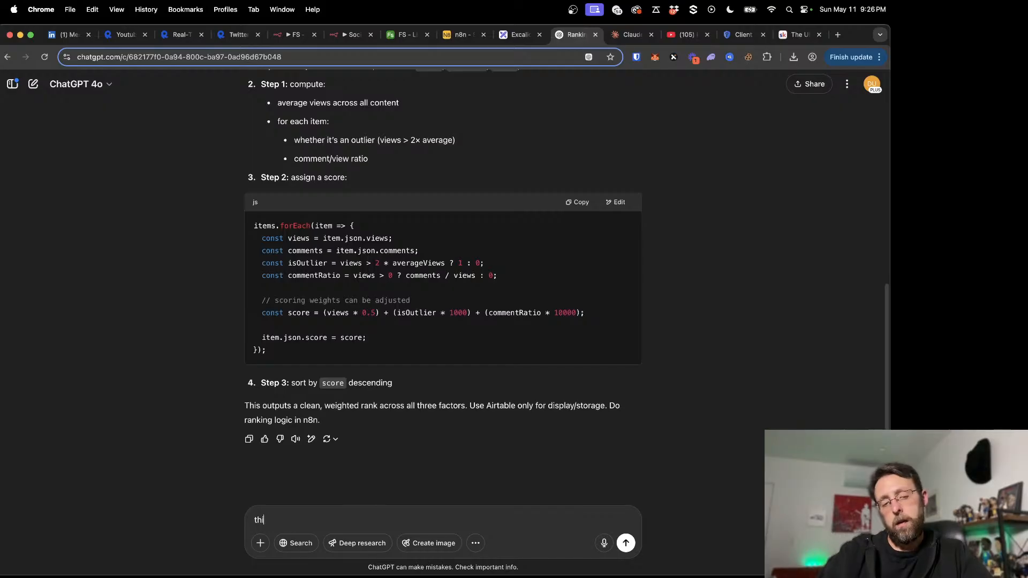
type("s is the incoming json")
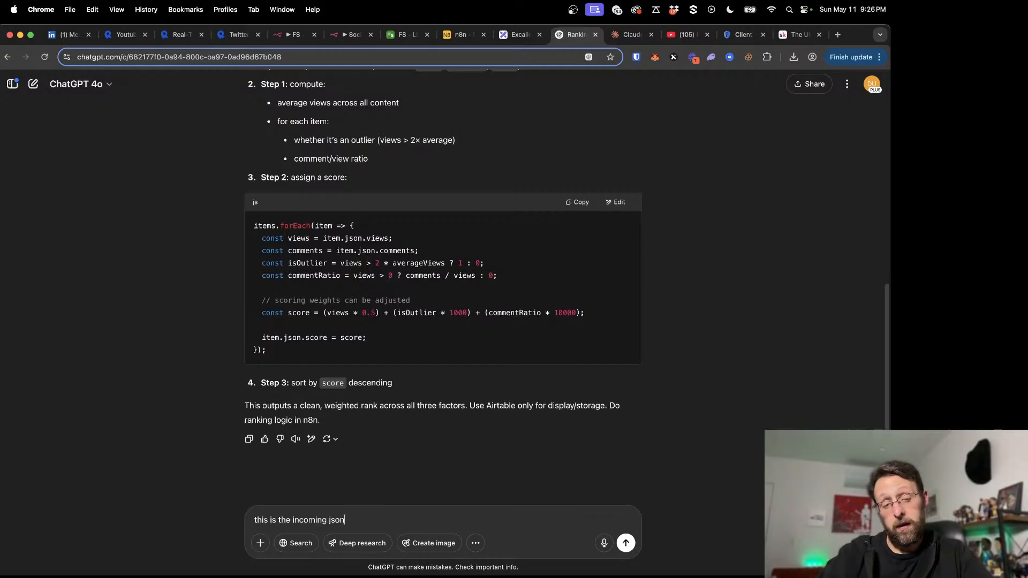
type(":")
key("super+v")
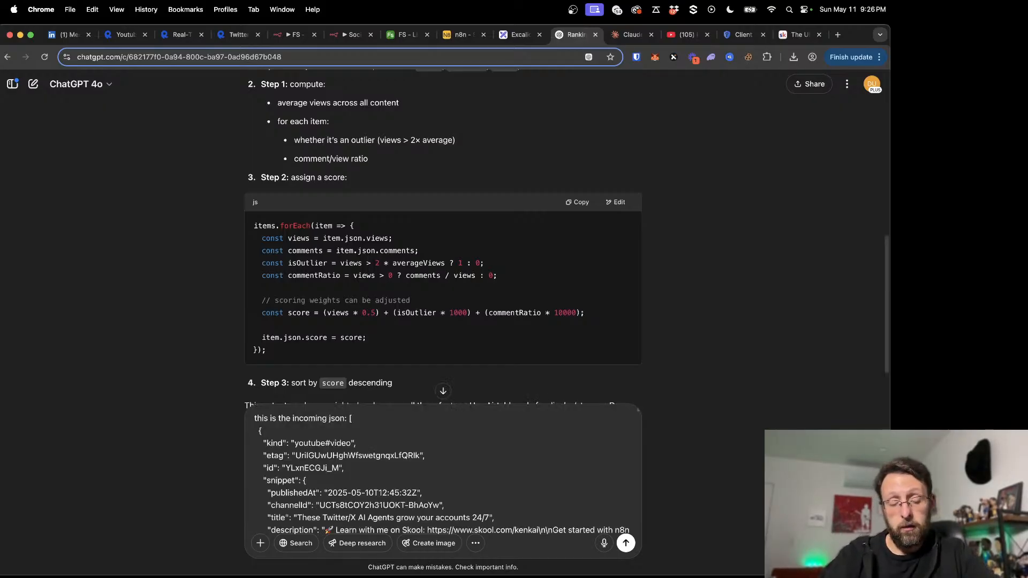
Step: Below the pasted JSON, leave a blank line and start the request with "not only do i need to output the rank,"
key("shift+Return")
key("shift+Return")
type("no")
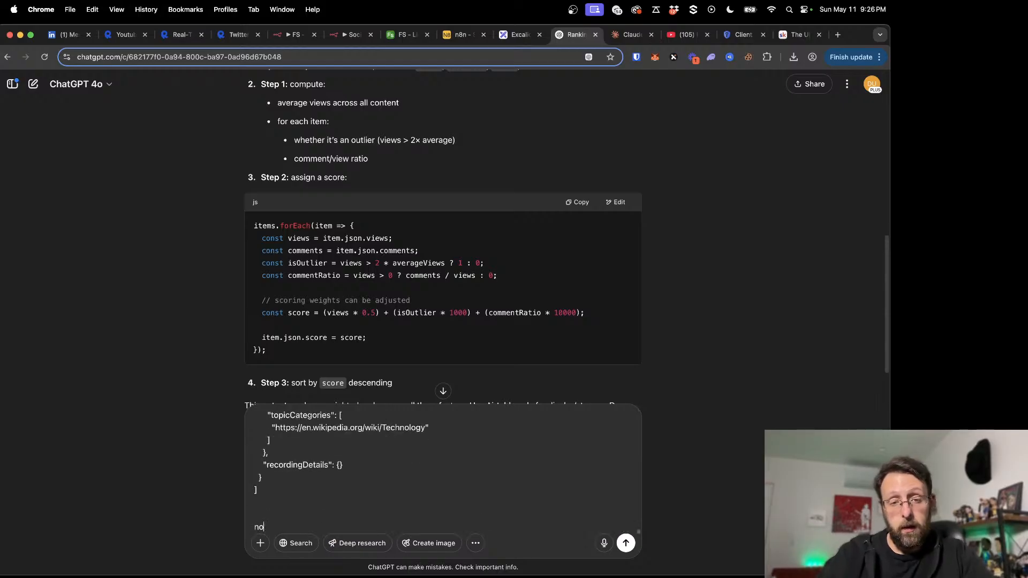
type("t only do i need to ou")
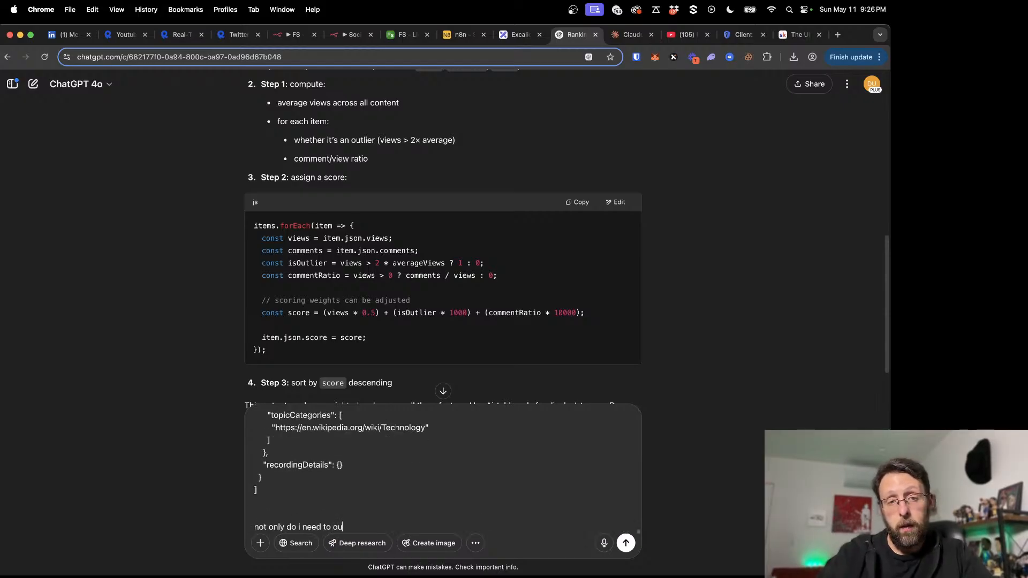
type("tpur")
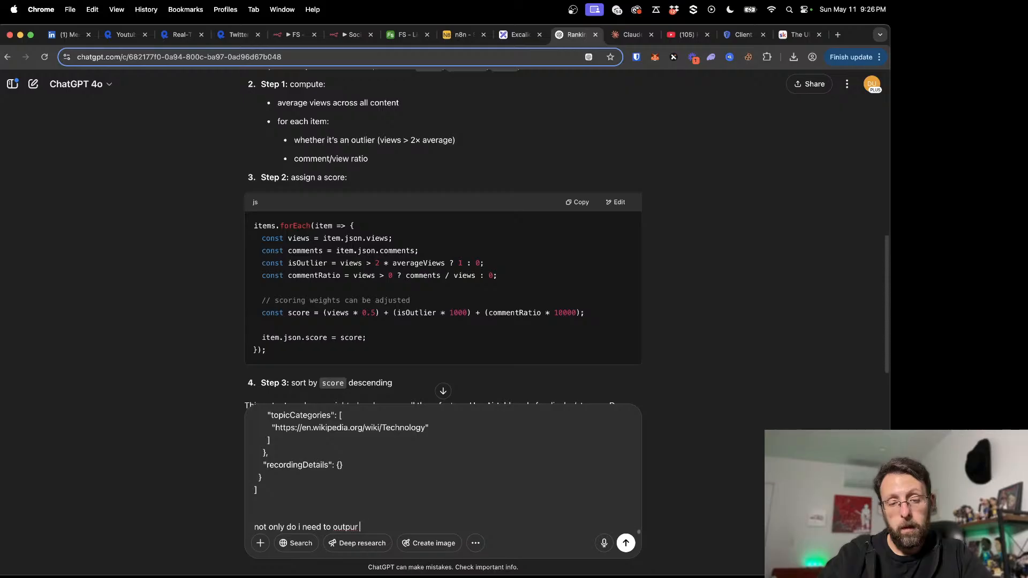
key("BackSpace")
type("t the ")
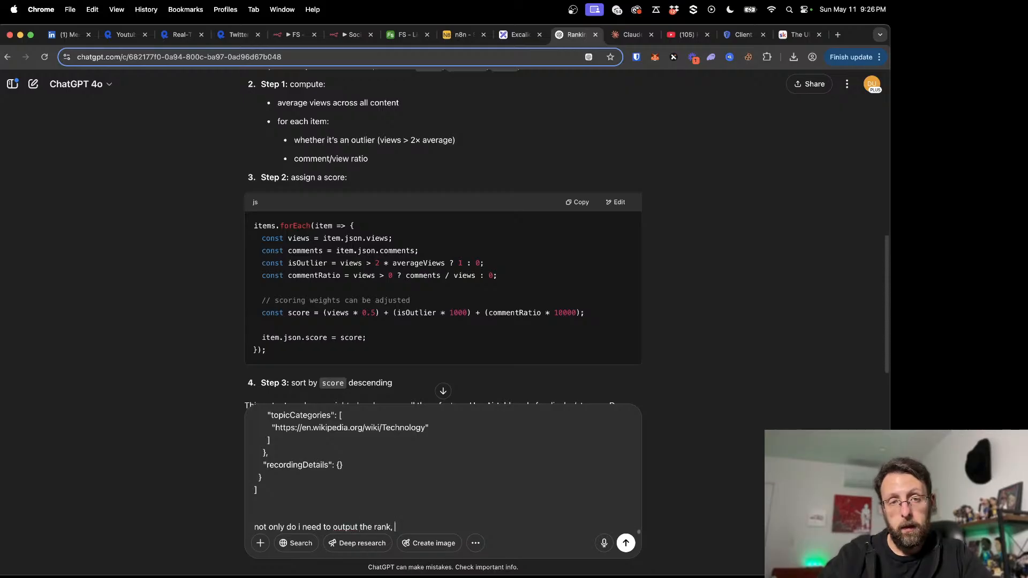
type("rank,")
Step: Append "i also want to output it's outlier score which should be a multiple on the average, and the comment to view ratio" and send the prompt
scroll(215, 466, "down", 3)
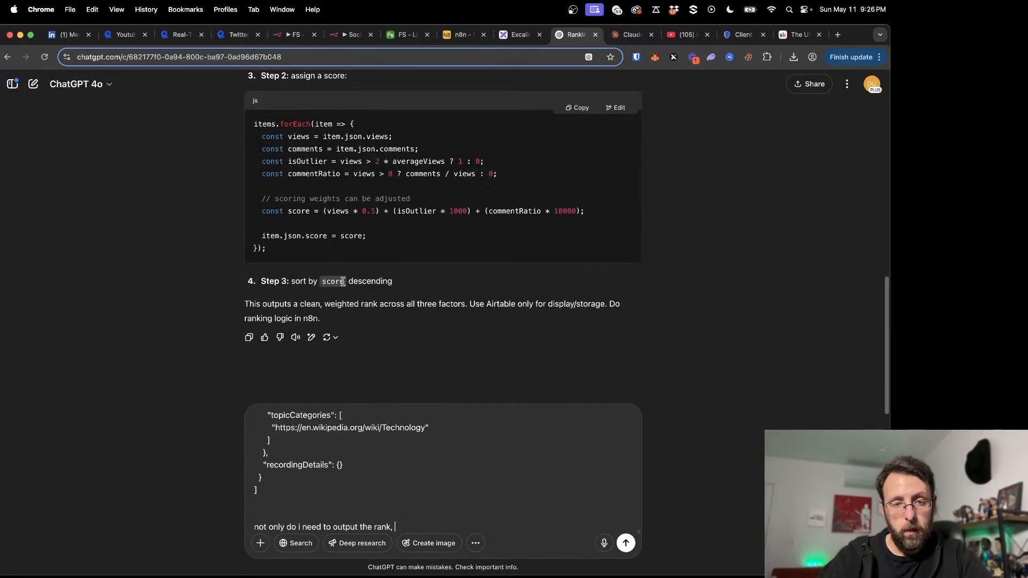
scroll(393, 469, "up", 1)
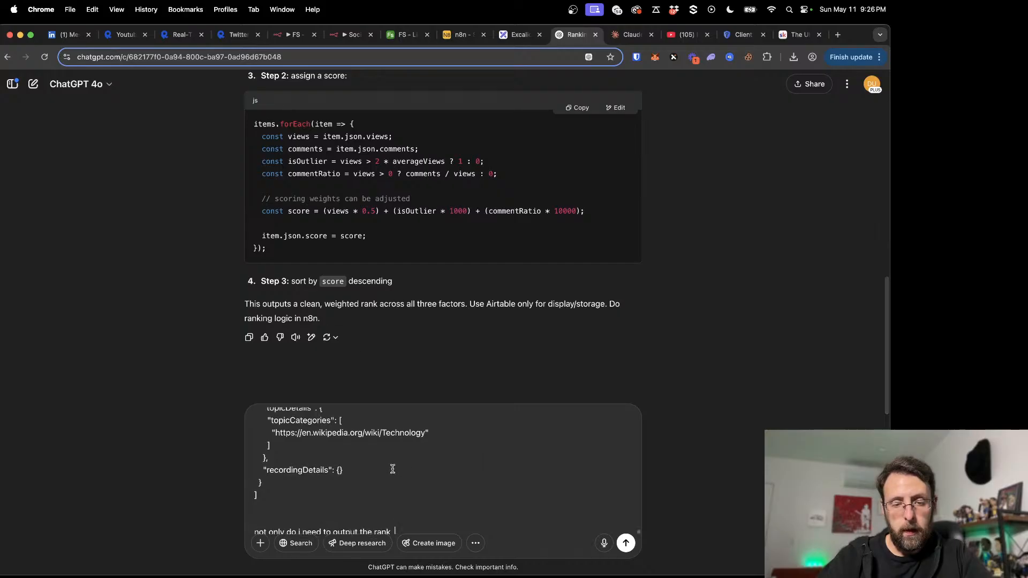
scroll(392, 469, "up", 3)
scroll(393, 466, "down", 1)
scroll(225, 353, "up", 1)
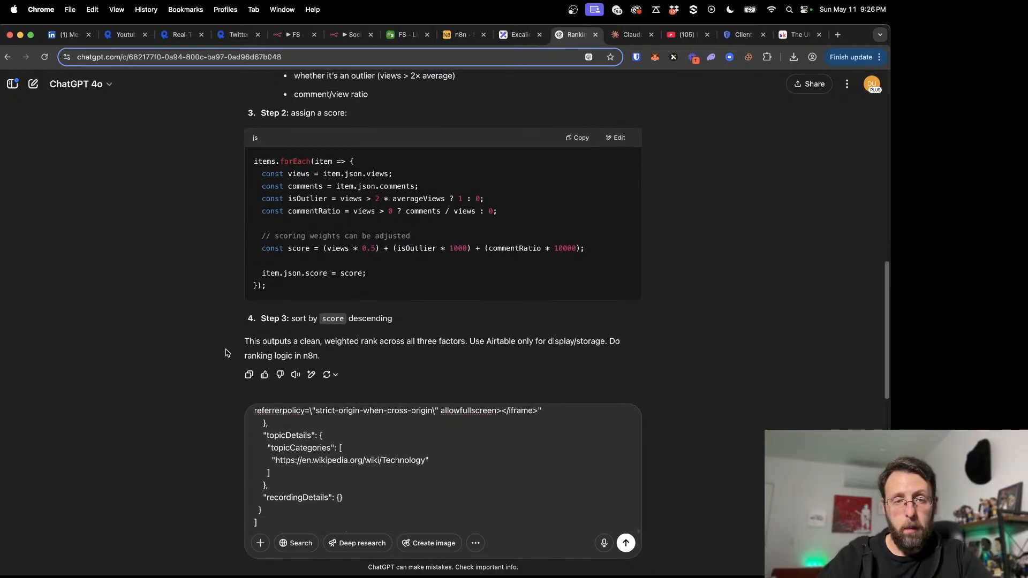
scroll(226, 352, "up", 2)
scroll(413, 497, "down", 2)
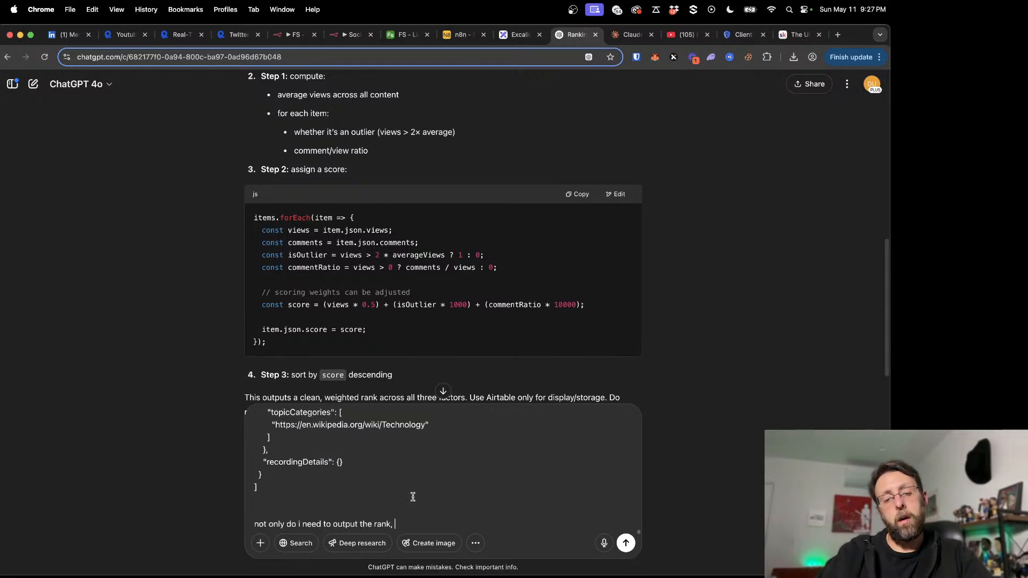
type("i also want to ")
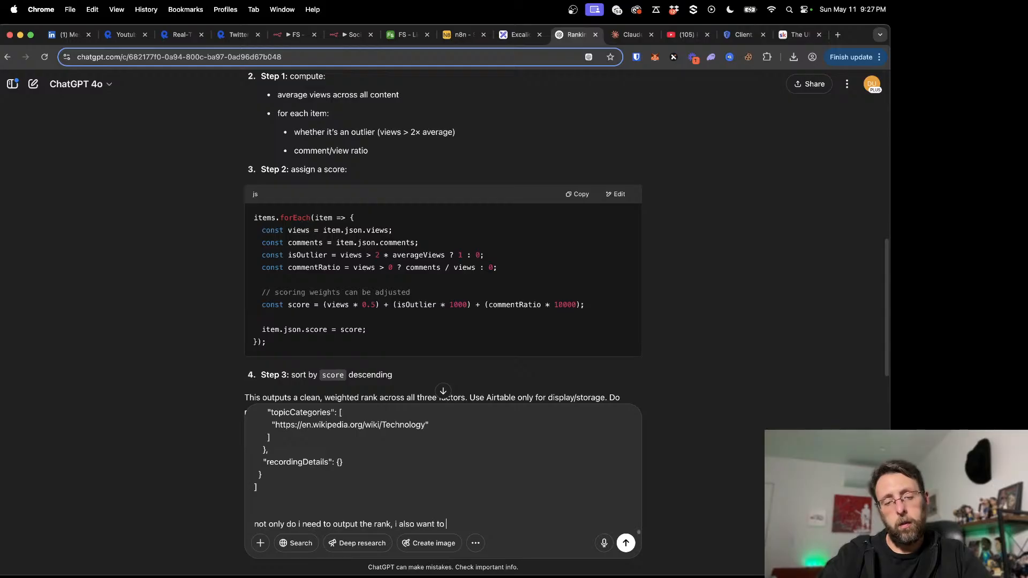
type("output it")
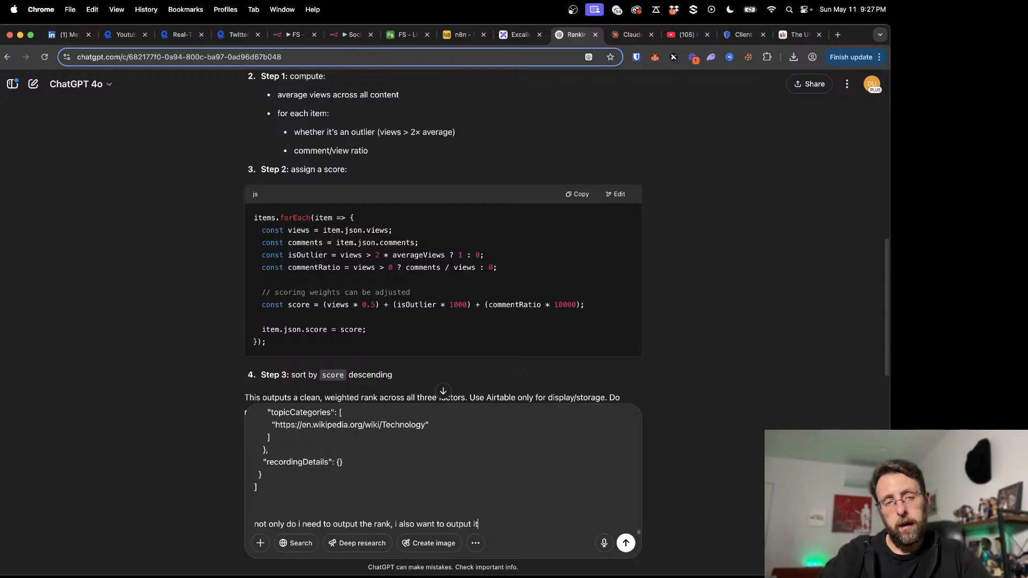
type("'s out")
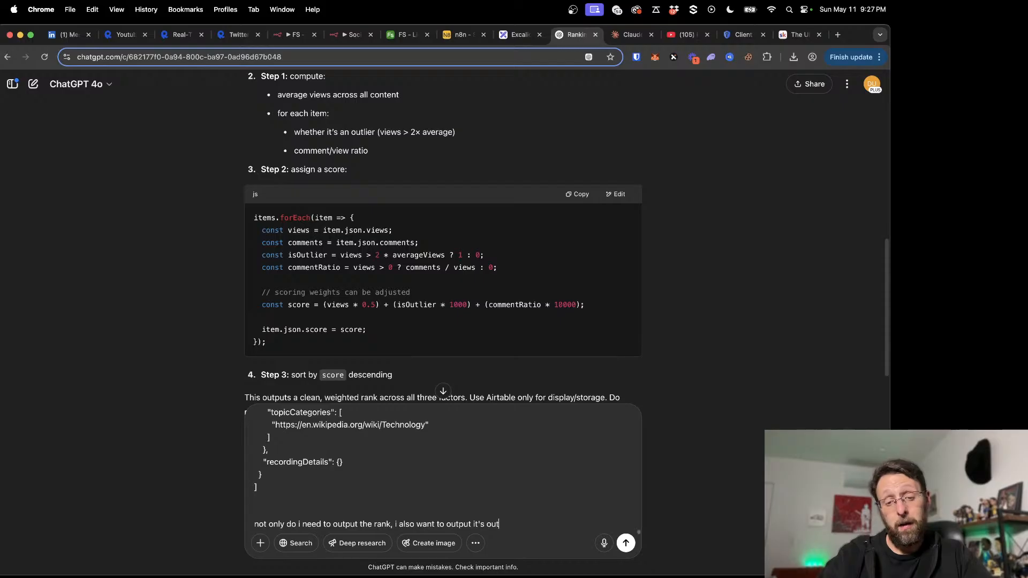
type("lier score")
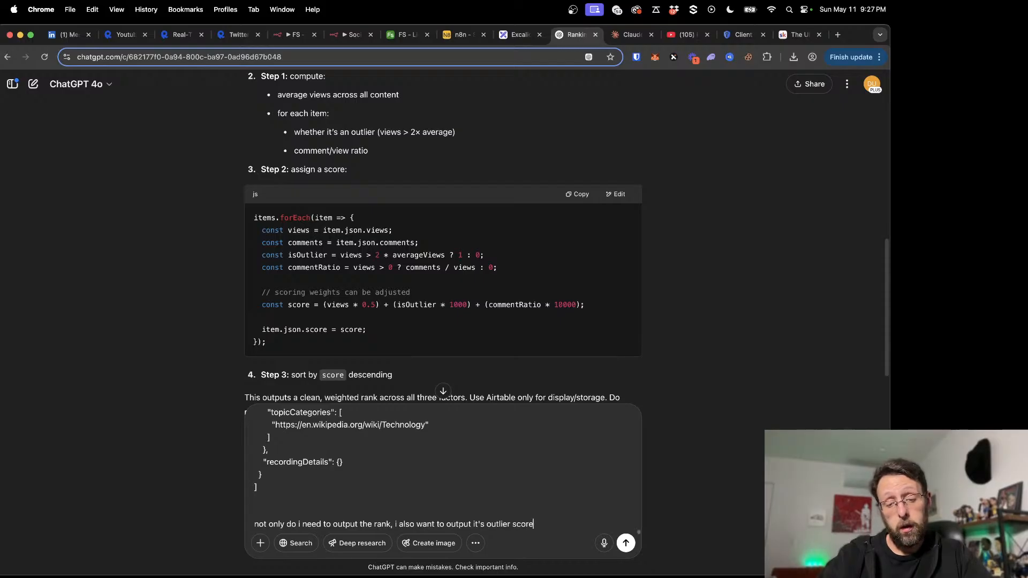
type(" which should ")
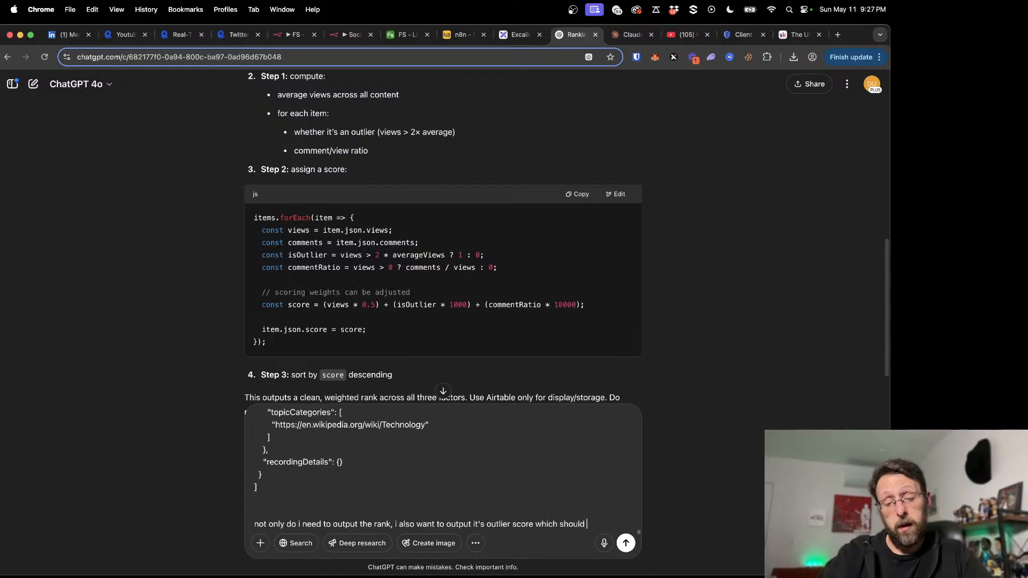
type("be a mu")
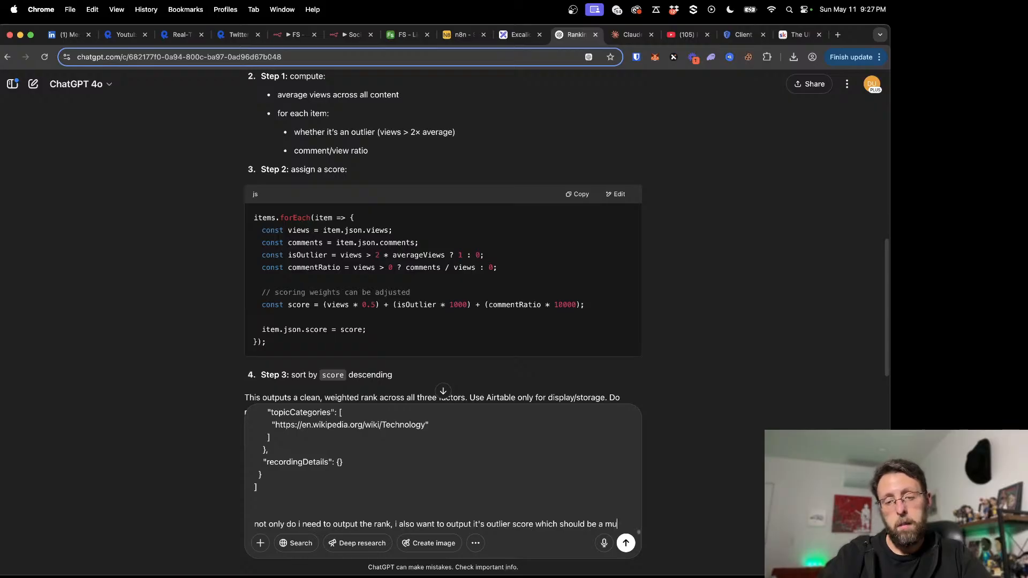
type("ltiple on the ave")
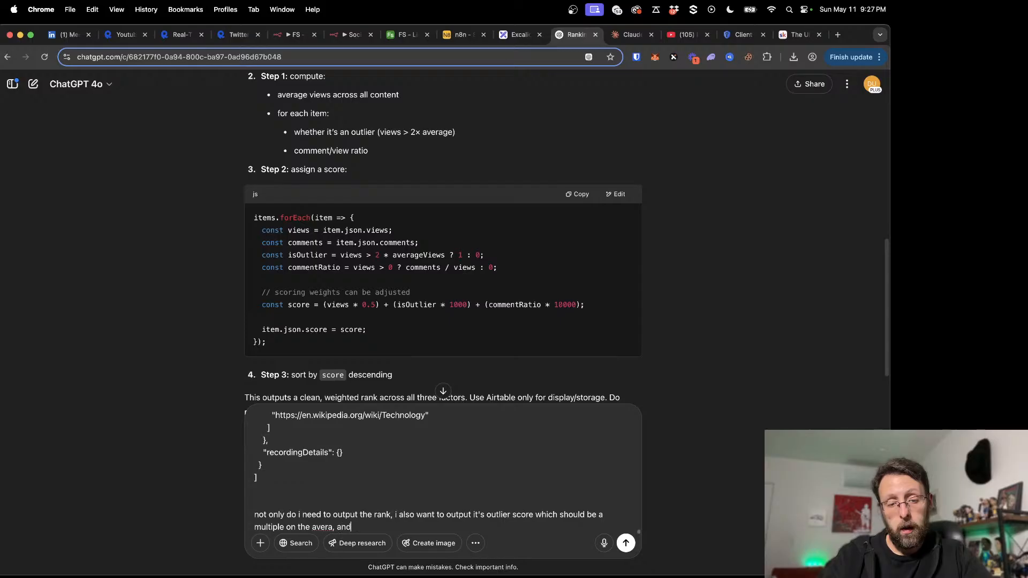
type("rage, and the comment to view ratio")
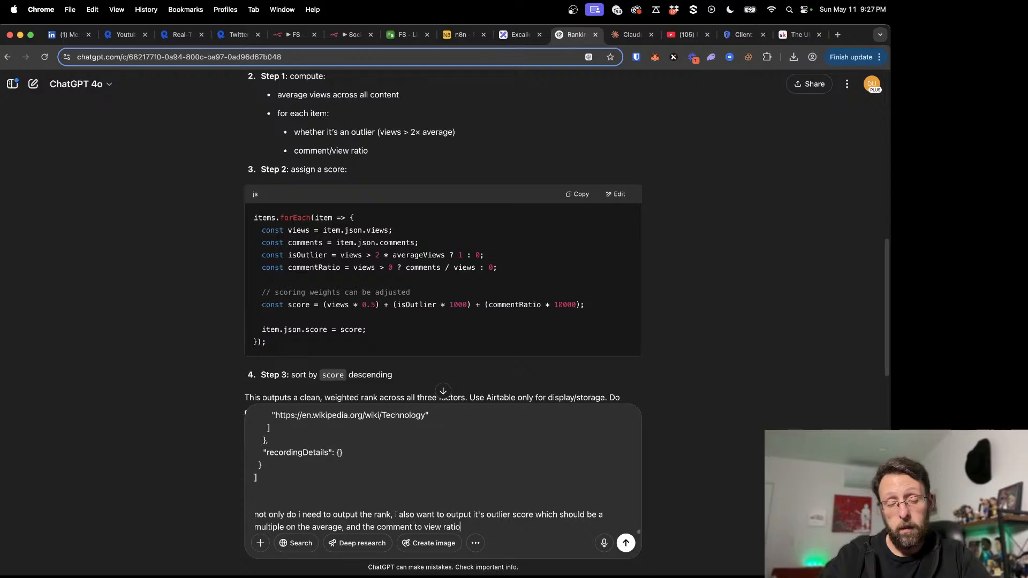
key("Return")
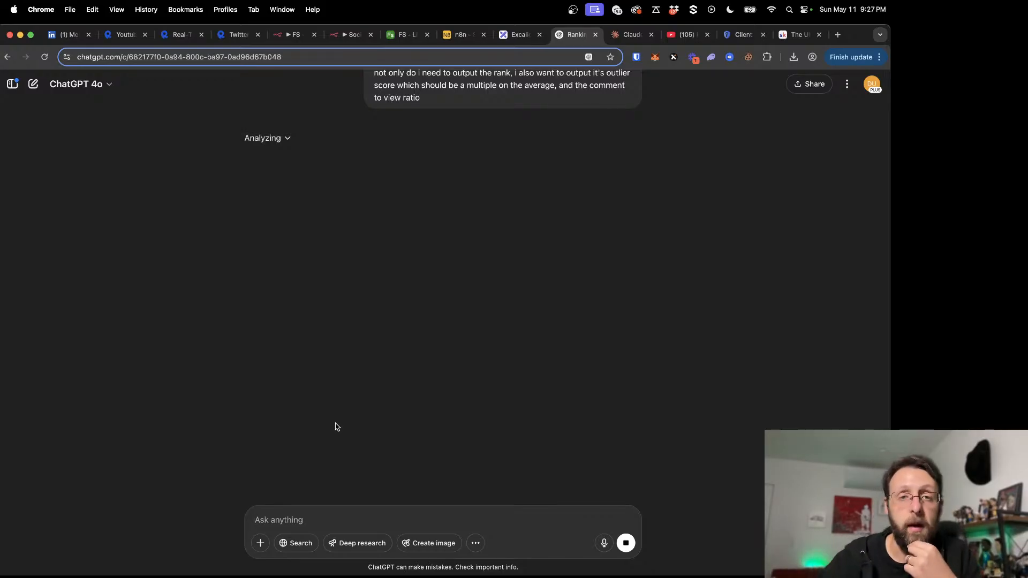
scroll(337, 427, "up", 10)
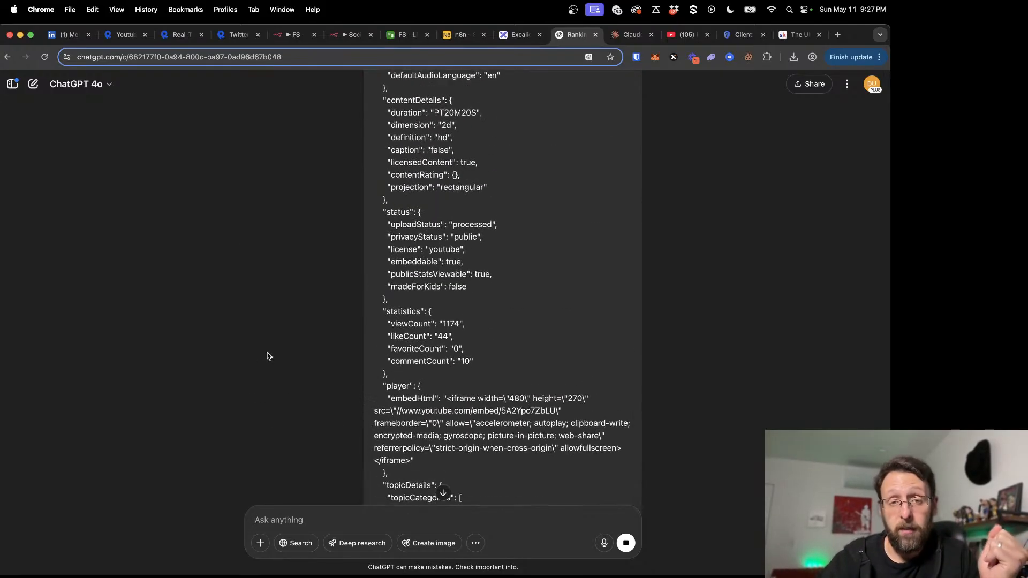
Step: Send the ChatGPT reply "i didnt want a table. i wanted you to create the n8n code that would allow me to extract this info"
scroll(268, 356, "down", 10)
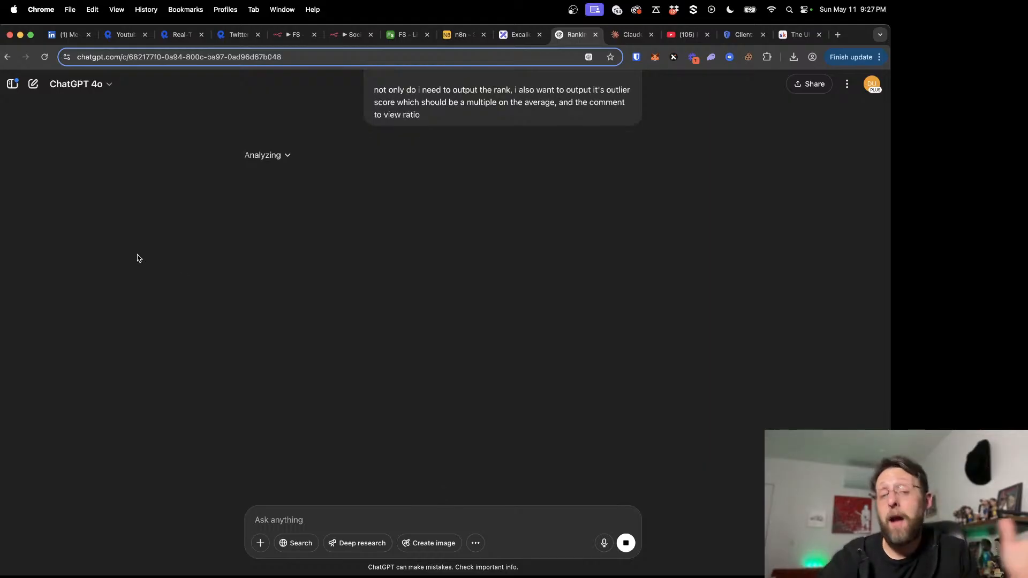
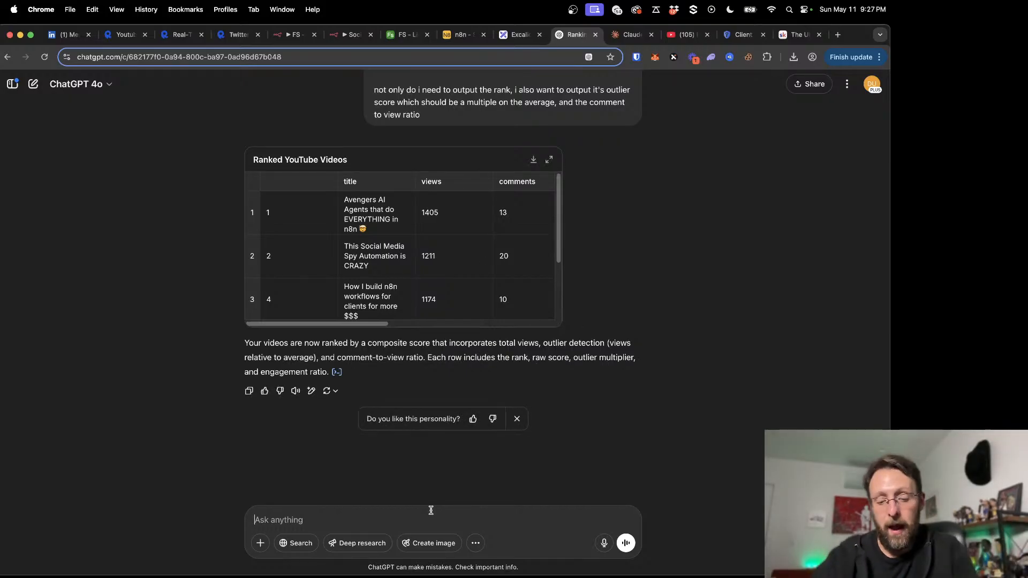
type("i didnt want ")
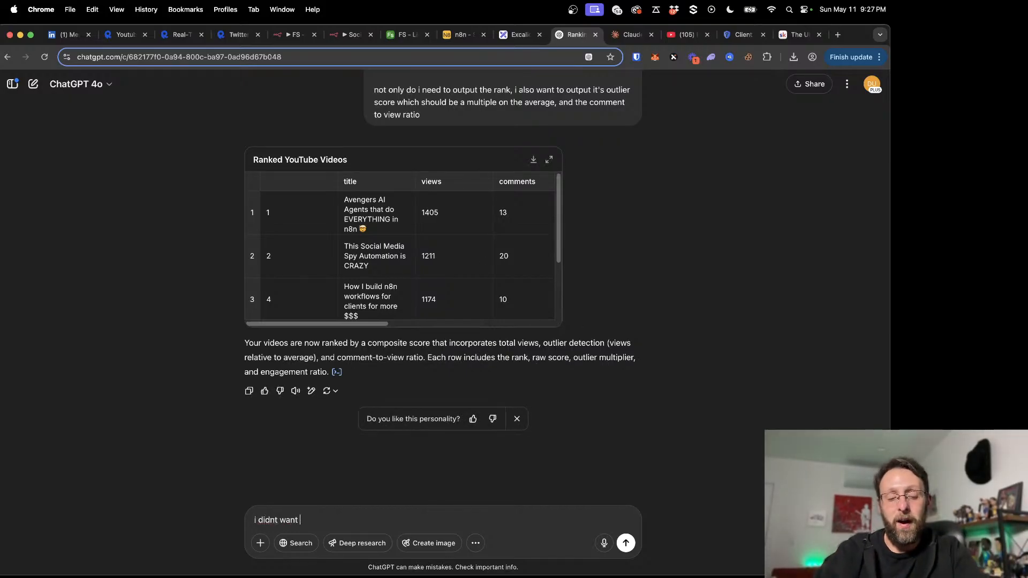
type("a table. i wanted y")
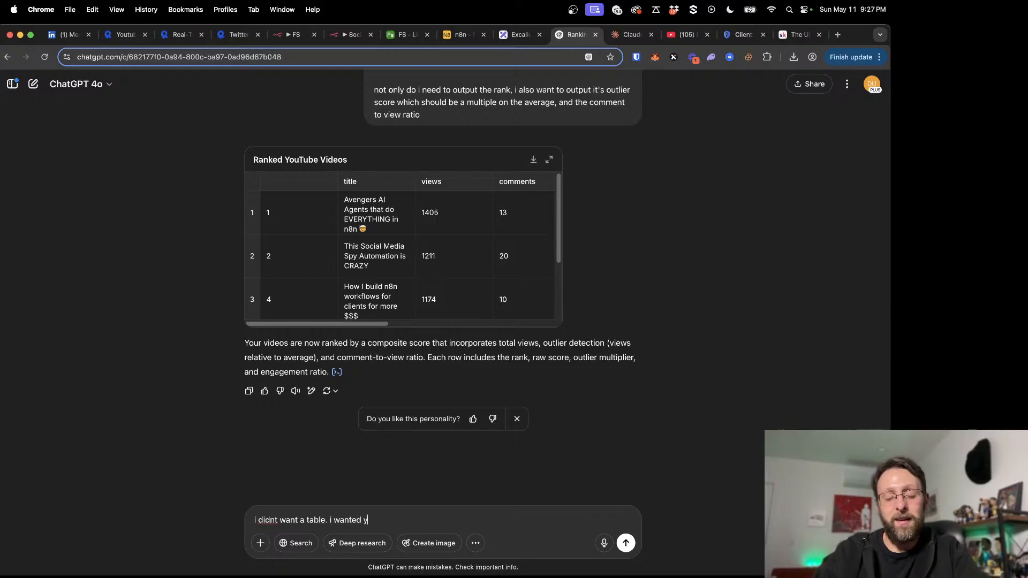
type("ou to create the n8n c")
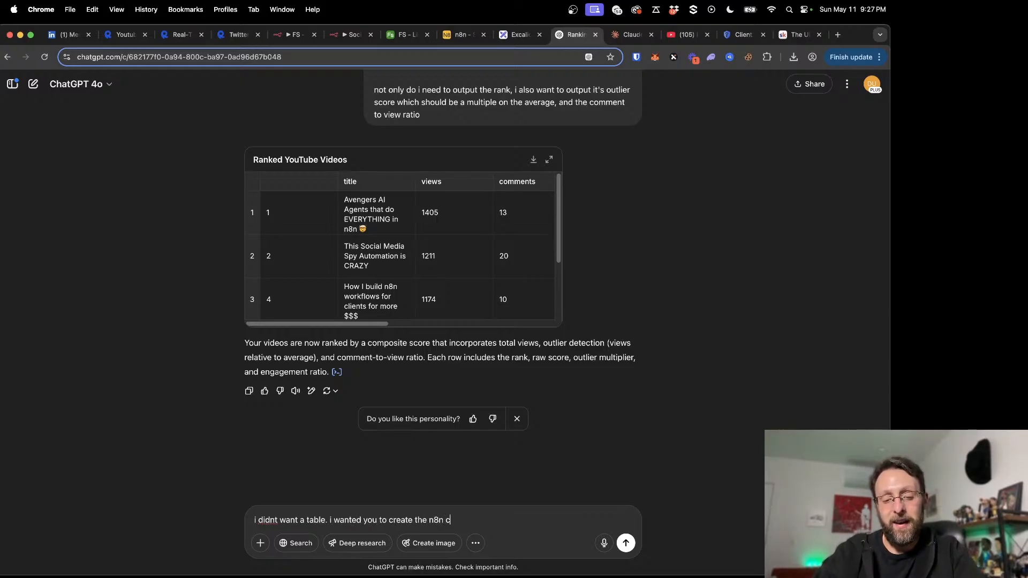
type("ode that would allow")
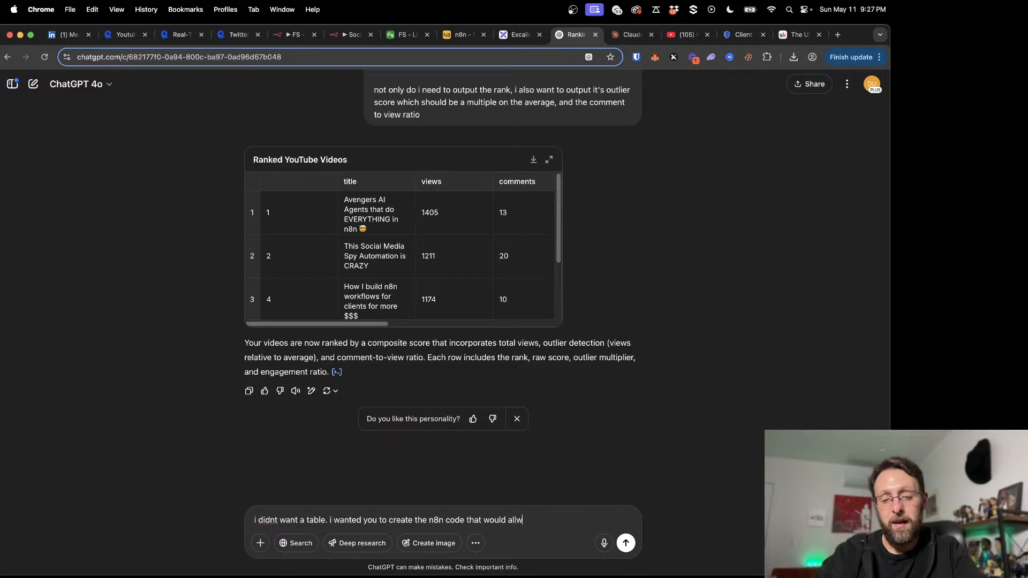
key("BackSpace")
type("ow me to extract")
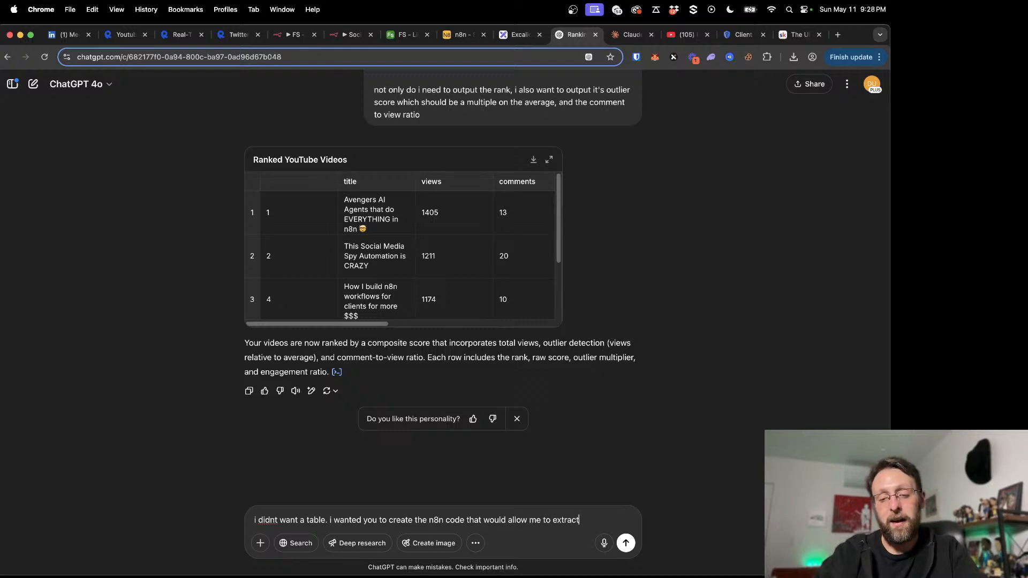
type(" this info")
key("Return")
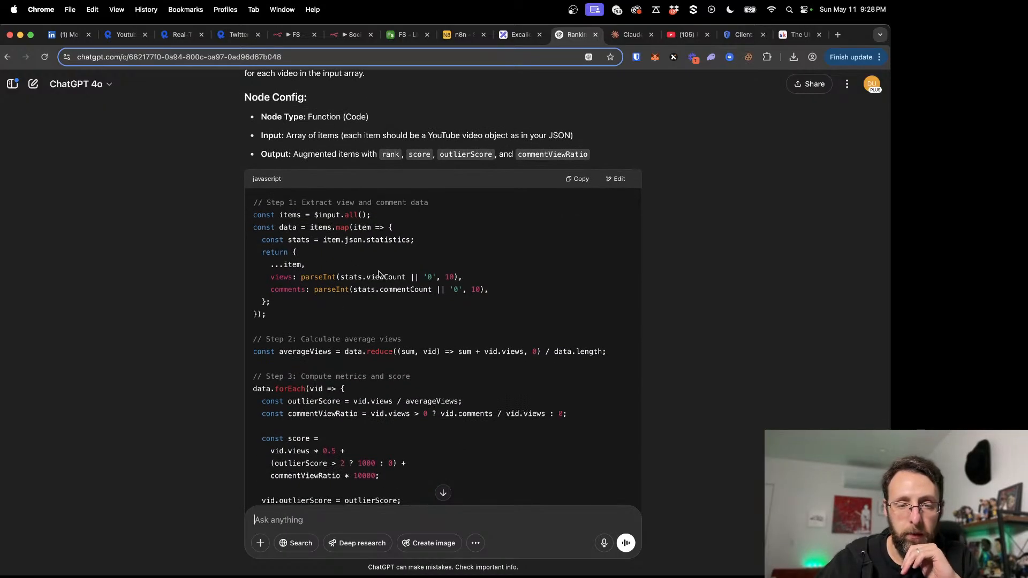
Step: Review the generated n8n JavaScript for rank, score, outlierScore and commentViewRatio, and copy the whole code block
scroll(378, 274, "down", 1)
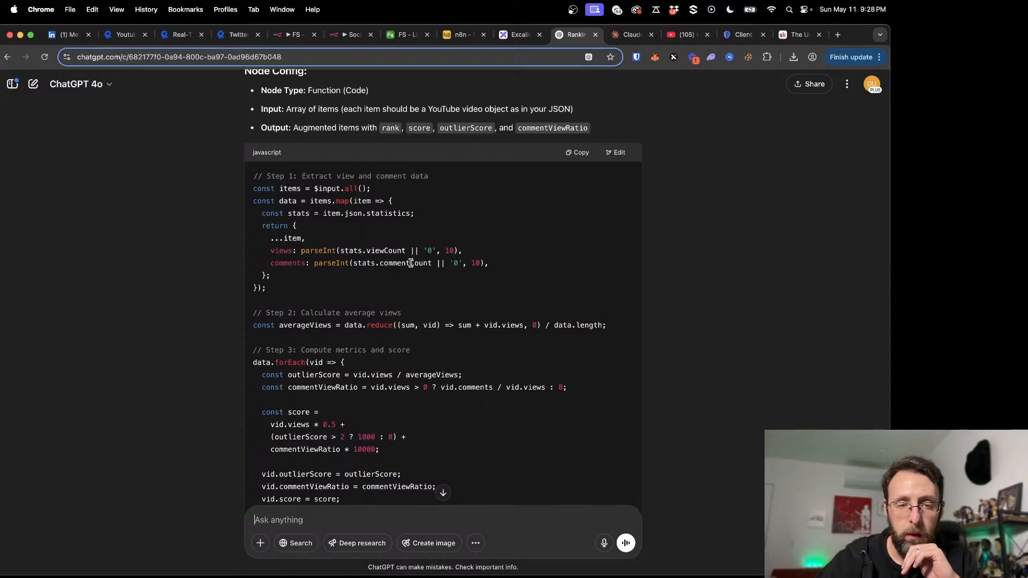
scroll(411, 262, "down", 3)
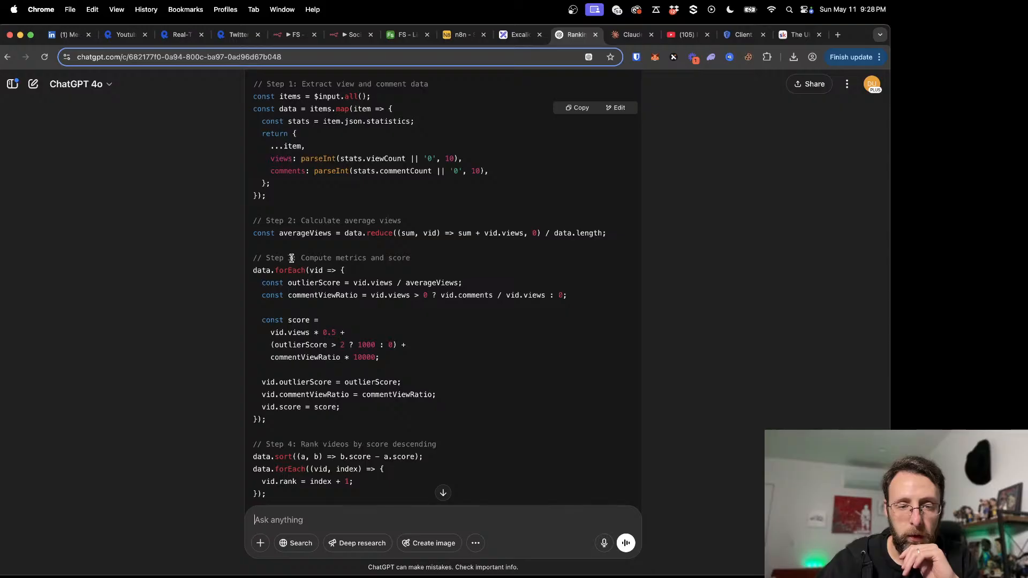
scroll(434, 294, "down", 10)
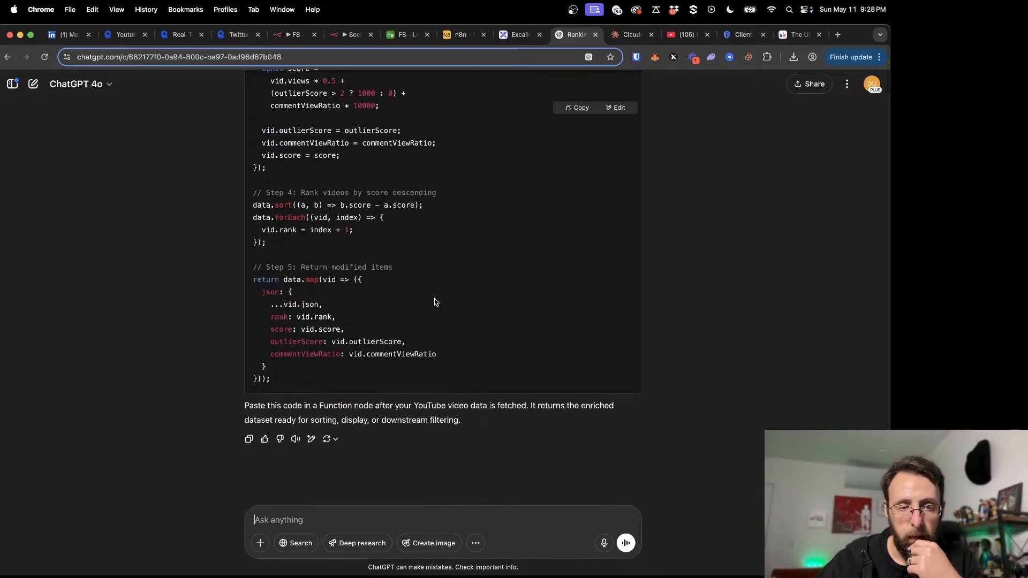
scroll(436, 303, "up", 20)
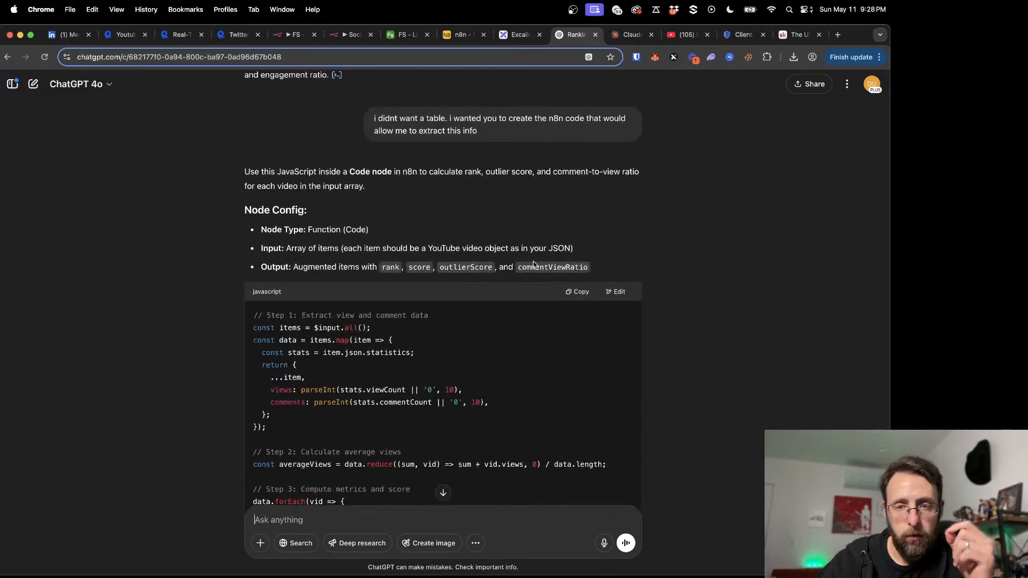
left_click(577, 292)
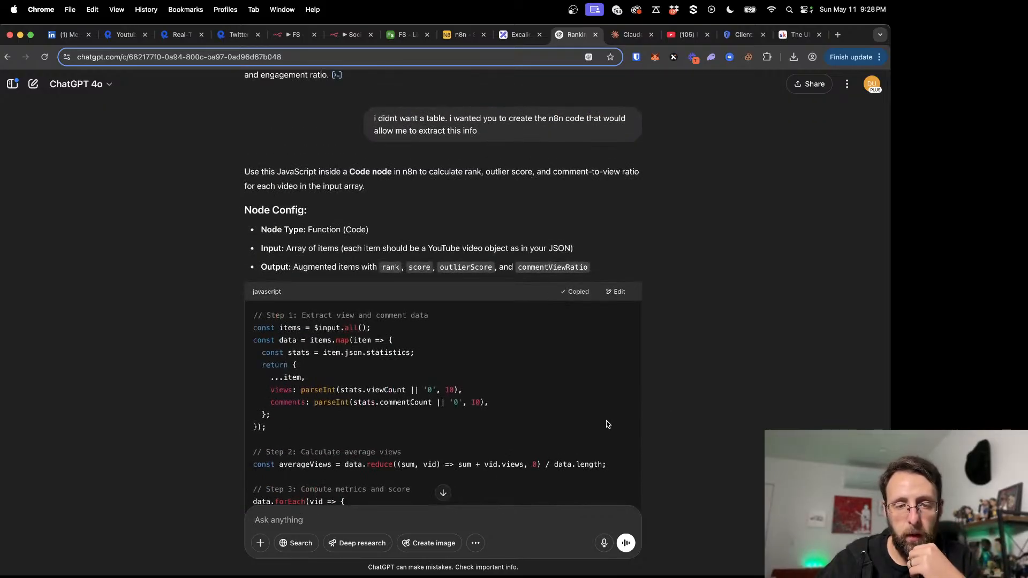
Step: Ask ChatGPT the follow-up question "how are you determining the rank?"
scroll(608, 422, "down", 18)
left_click(460, 528)
type("how ")
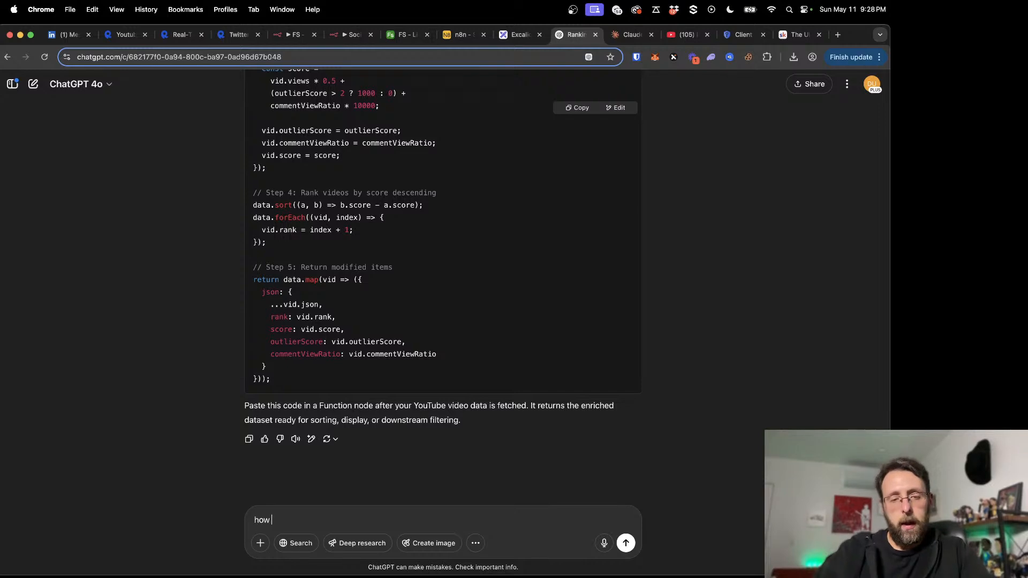
type("are you determining")
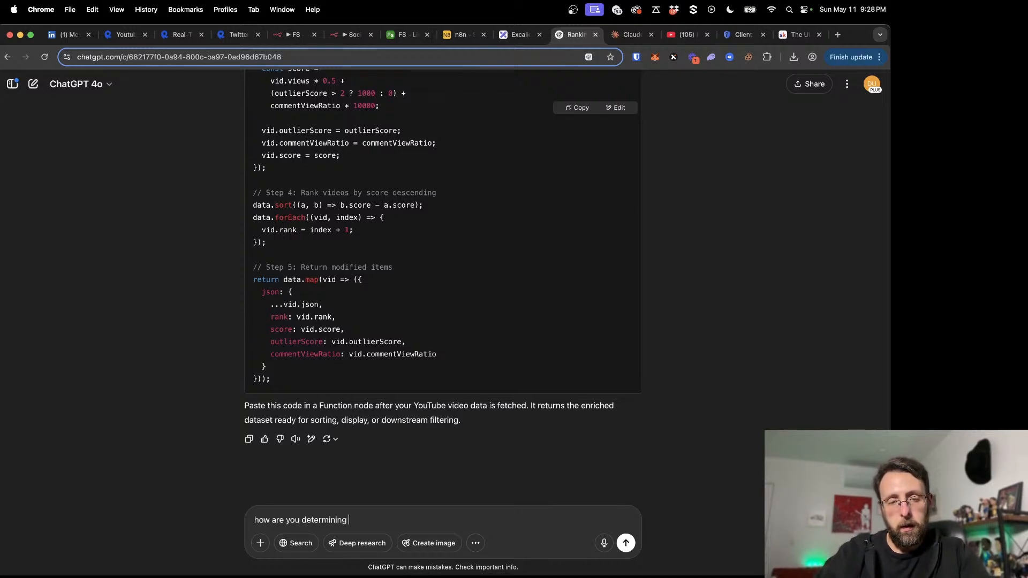
type(" the rank")
key("Return")
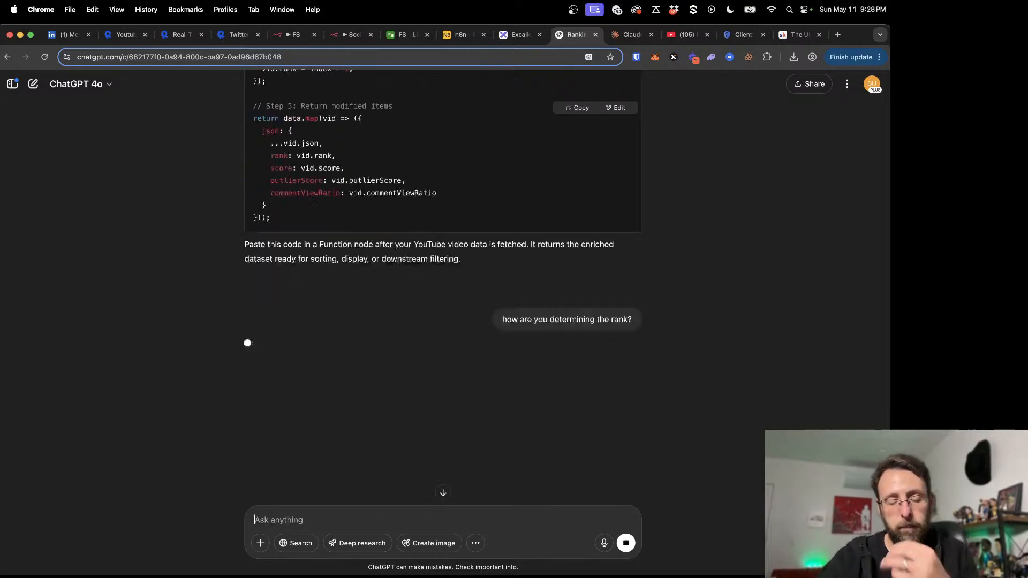
Step: Read the rank formula answer and send "can oyhu explain the scoring to me in english. explain it to me like im 5"
scroll(305, 382, "up", 15)
scroll(304, 382, "down", 15)
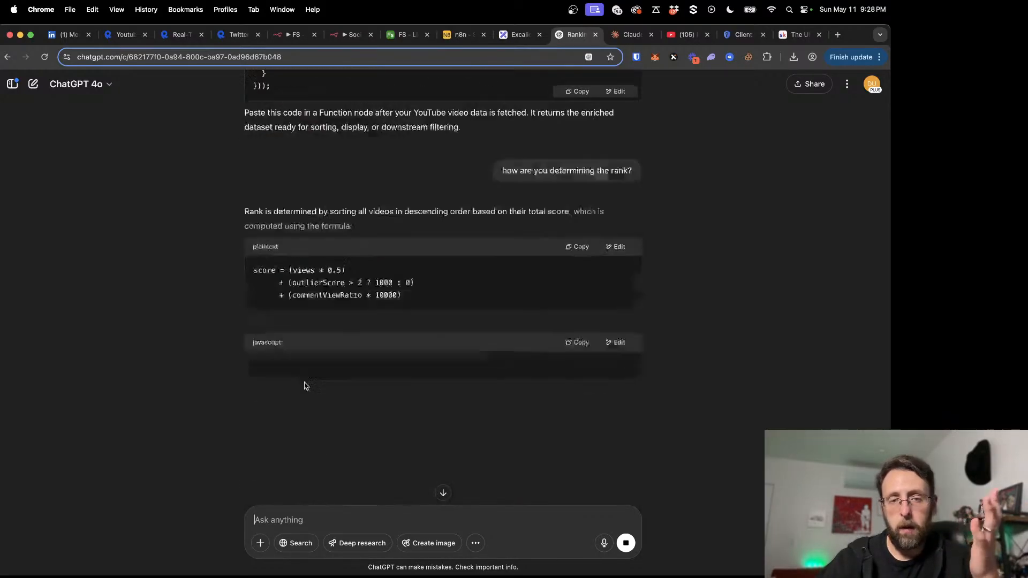
scroll(374, 257, "down", 1)
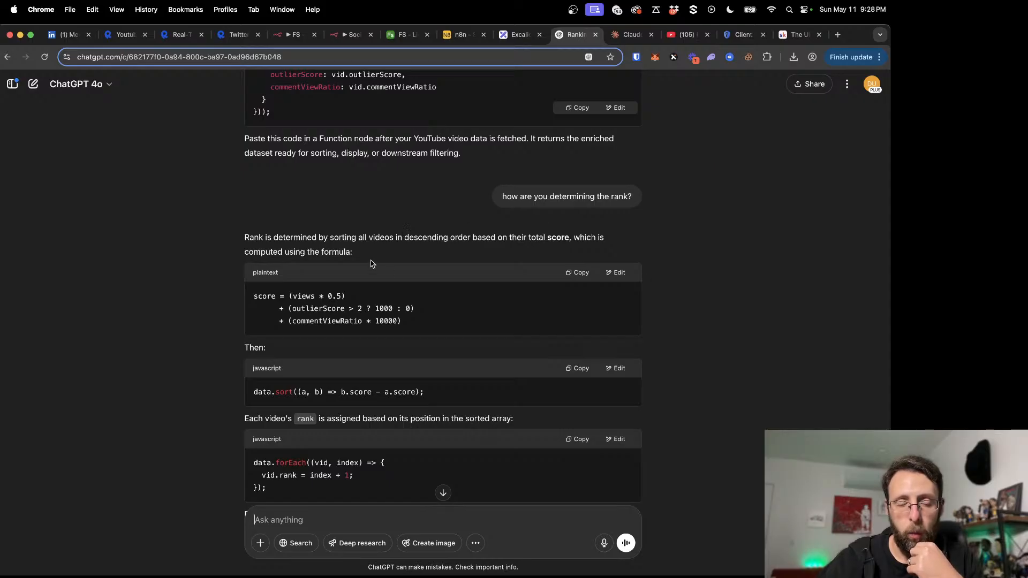
scroll(371, 262, "down", 2)
scroll(371, 262, "down", 2)
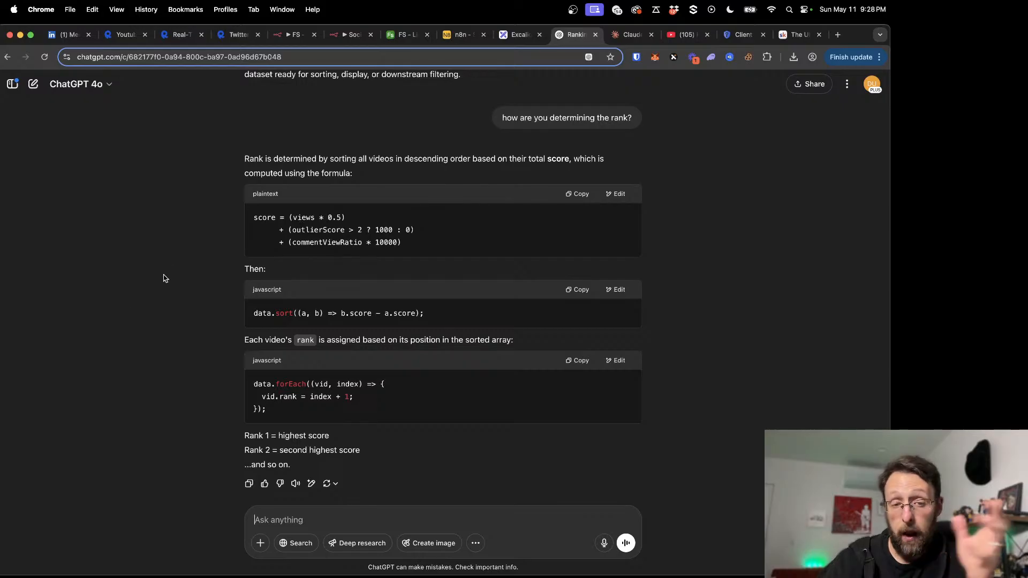
type("can")
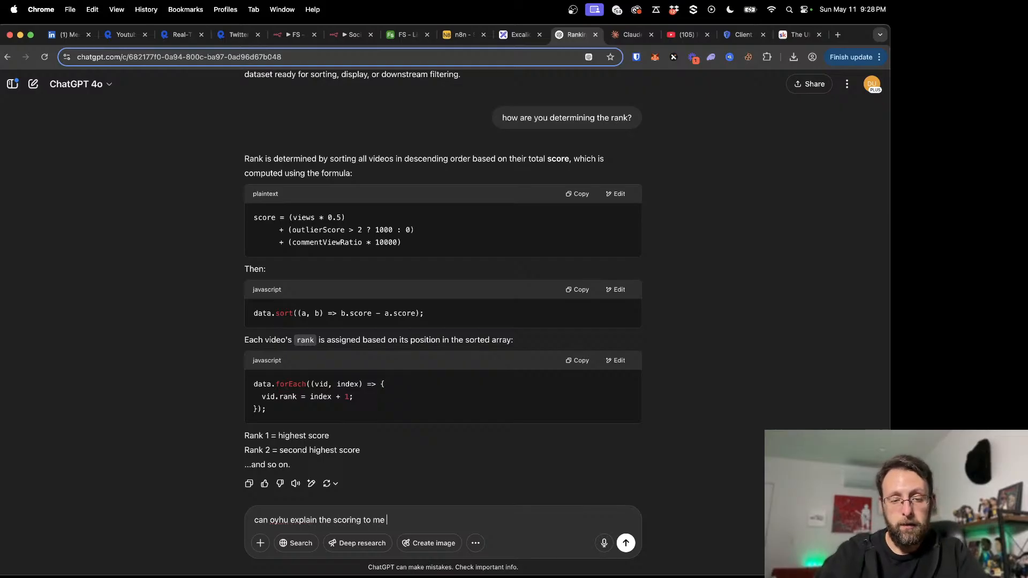
type("glish. explain")
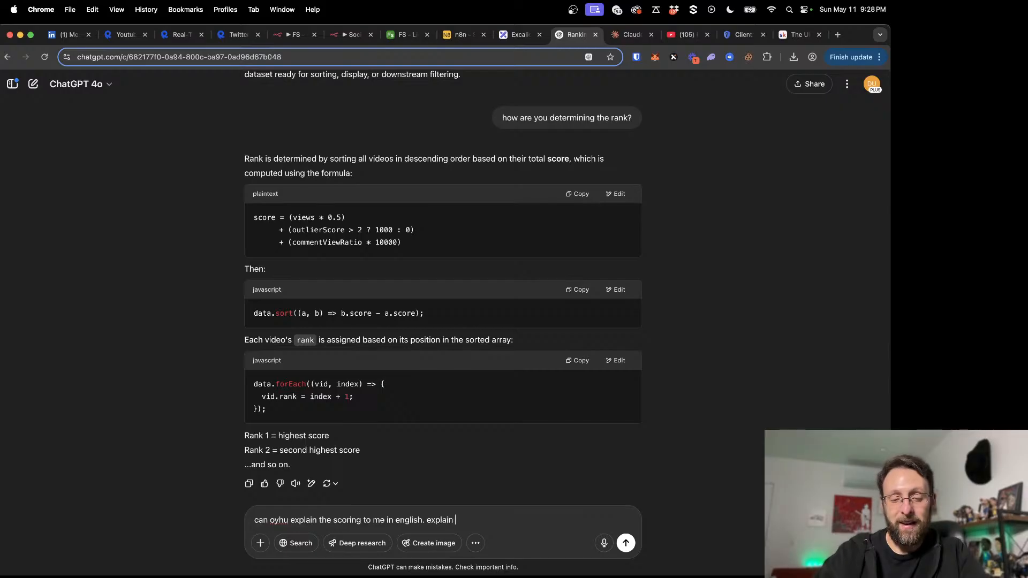
type("like im 5")
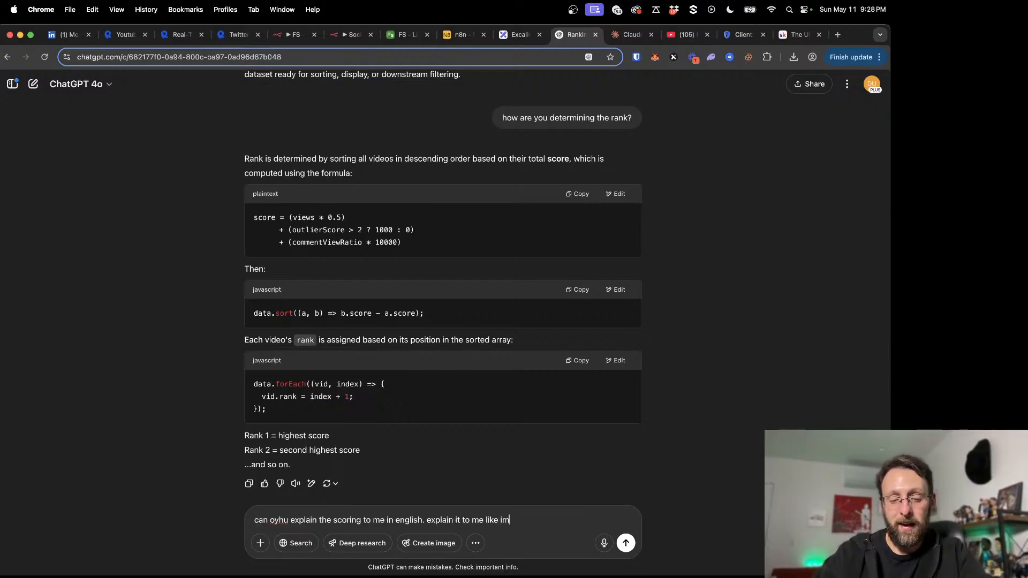
key("Return")
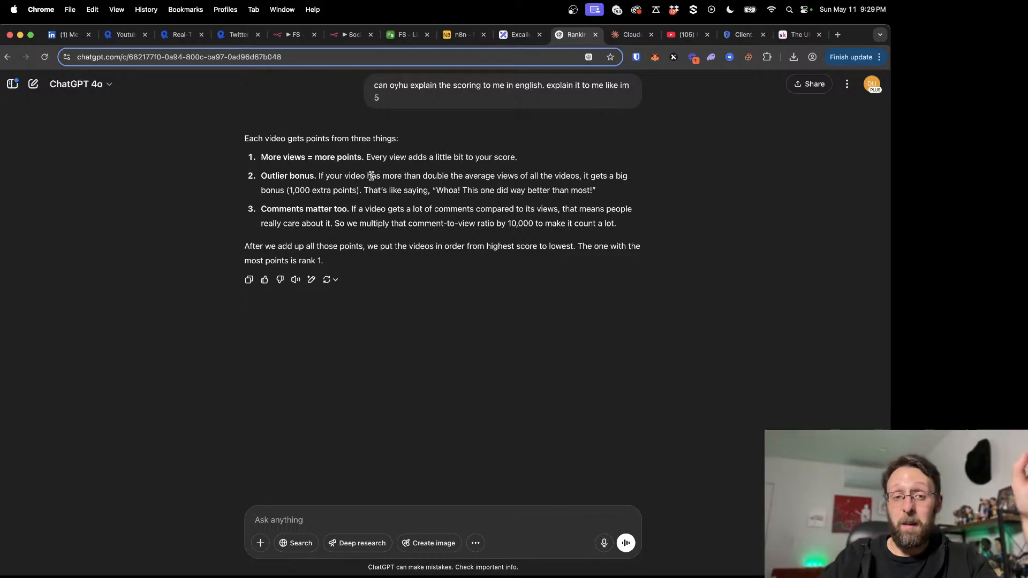
Step: Examine the plain-English scoring explanation, highlighting parts of the outlier bonus and comments points
left_click_drag(445, 191, 548, 199)
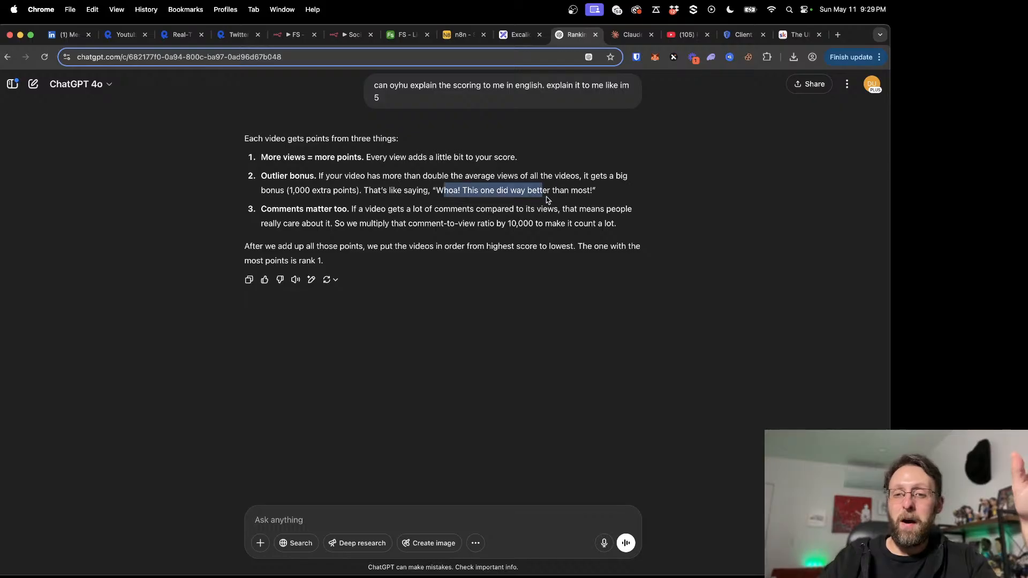
left_click(663, 224)
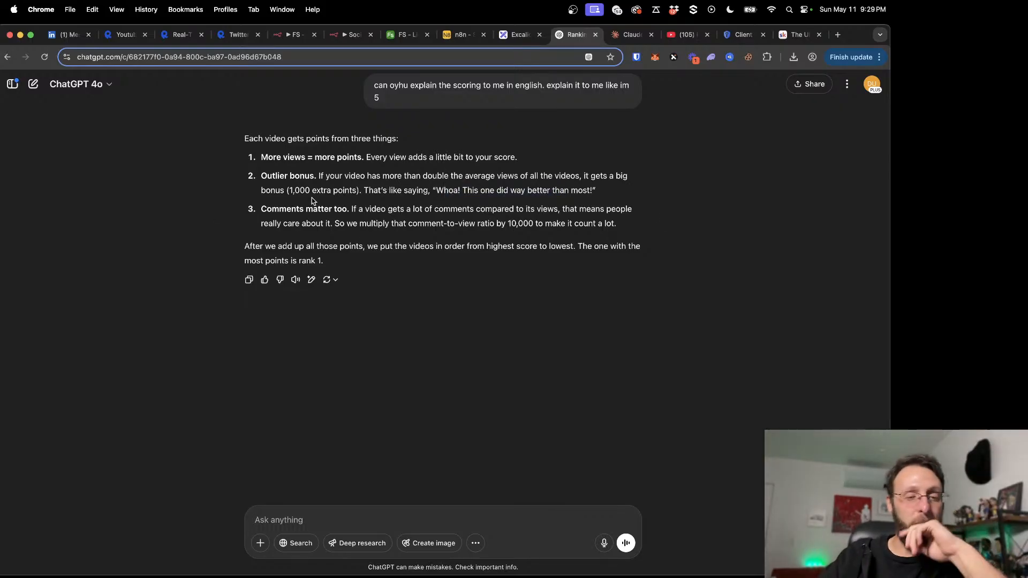
left_click_drag(337, 209, 464, 210)
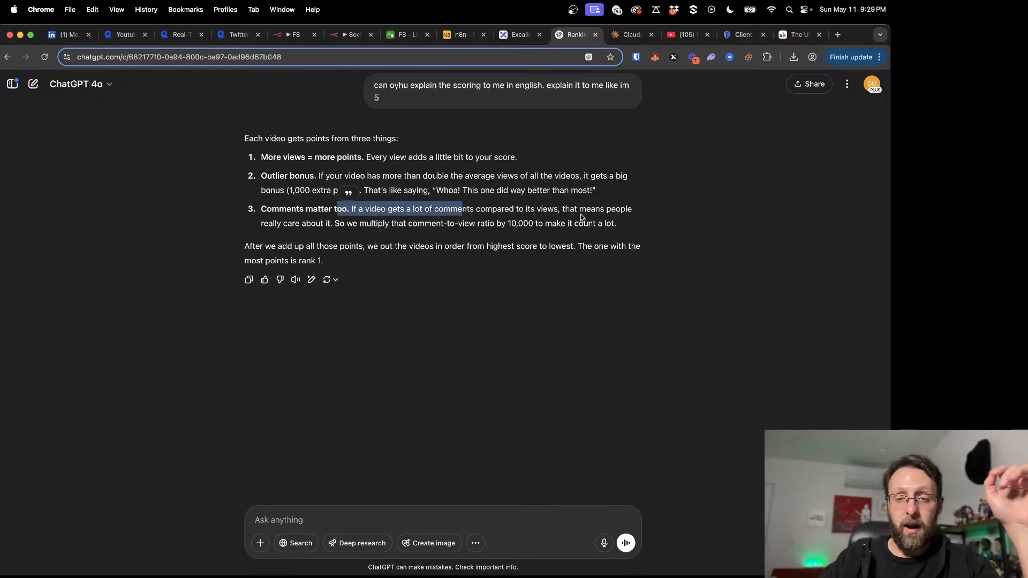
scroll(373, 261, "down", 1)
left_click(372, 219)
left_click_drag(347, 210, 547, 210)
left_click(687, 270)
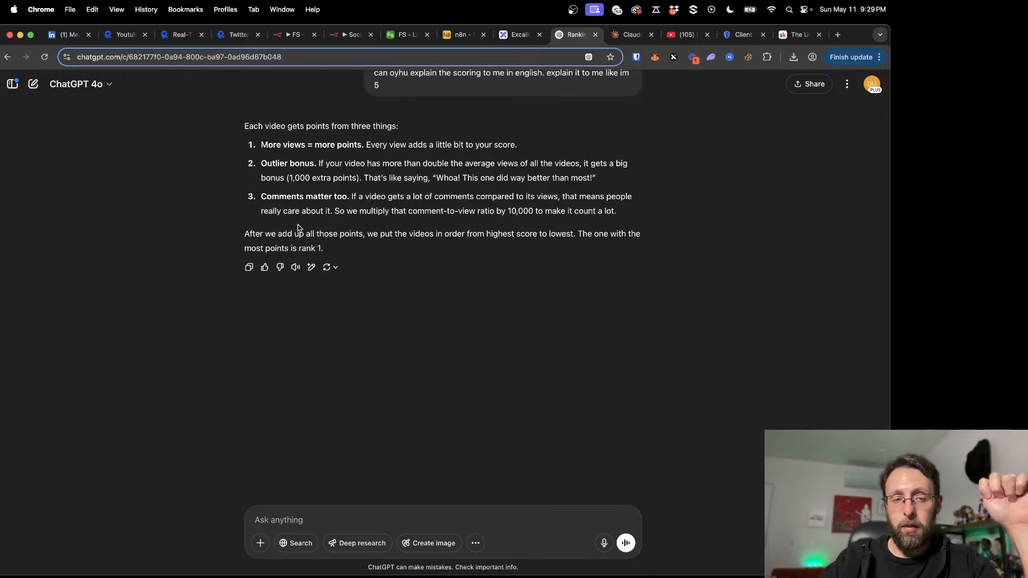
Step: Switch to the FS - LinkedIn workflow in n8n, close the Filter2 details and add a Code node after Filter2
left_click(289, 34)
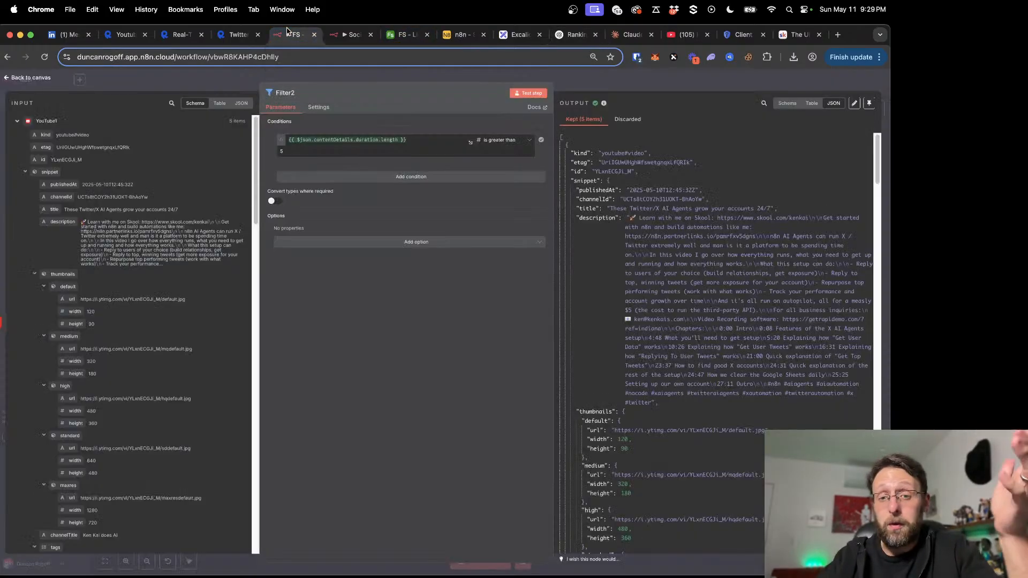
left_click(435, 71)
left_click(627, 363)
type("co")
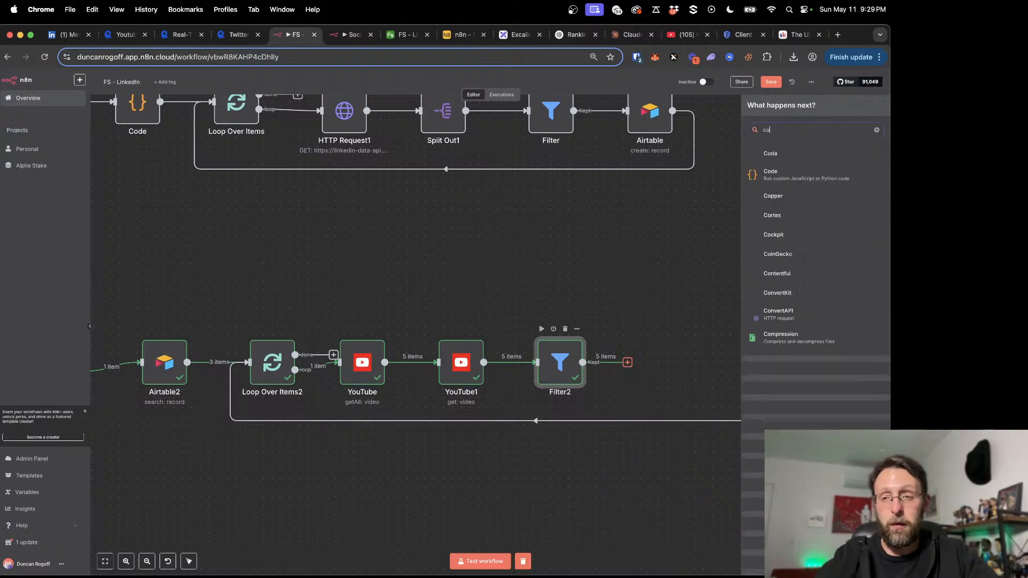
type("de")
left_click(773, 162)
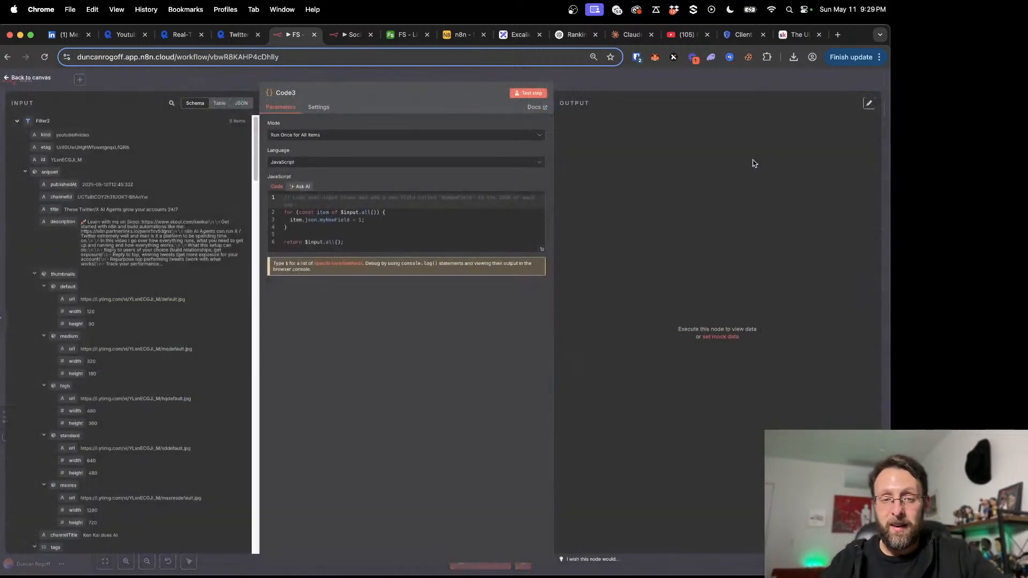
Step: Replace the new Code node's default JavaScript with the copied ranking code and test the step
left_click(432, 208)
key("ctrl+a")
key("ctrl+v")
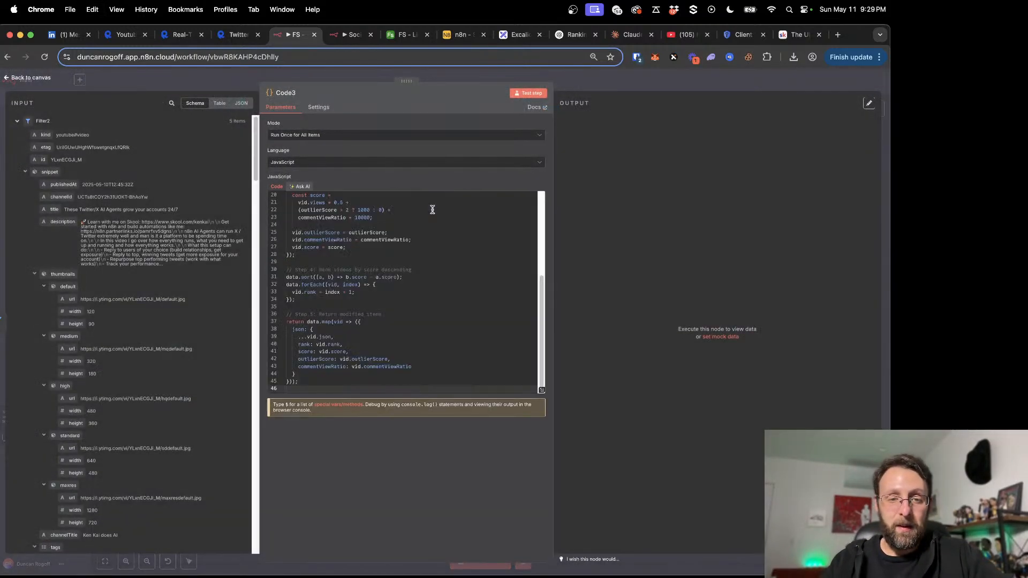
left_click(527, 94)
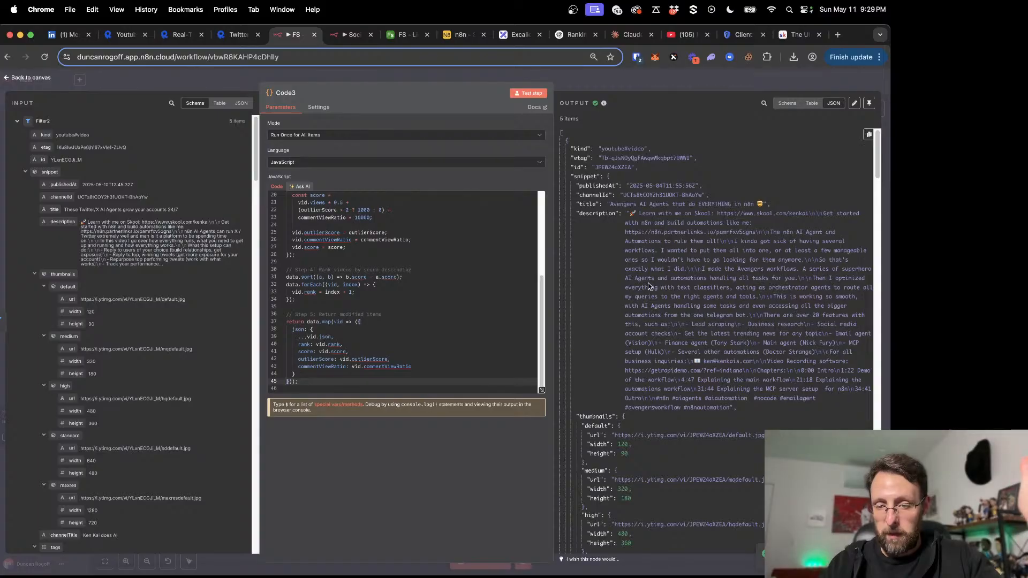
Step: Inspect the Code node's JSON output, switch it to the schema view and collapse the snippet section
scroll(648, 286, "down", 15)
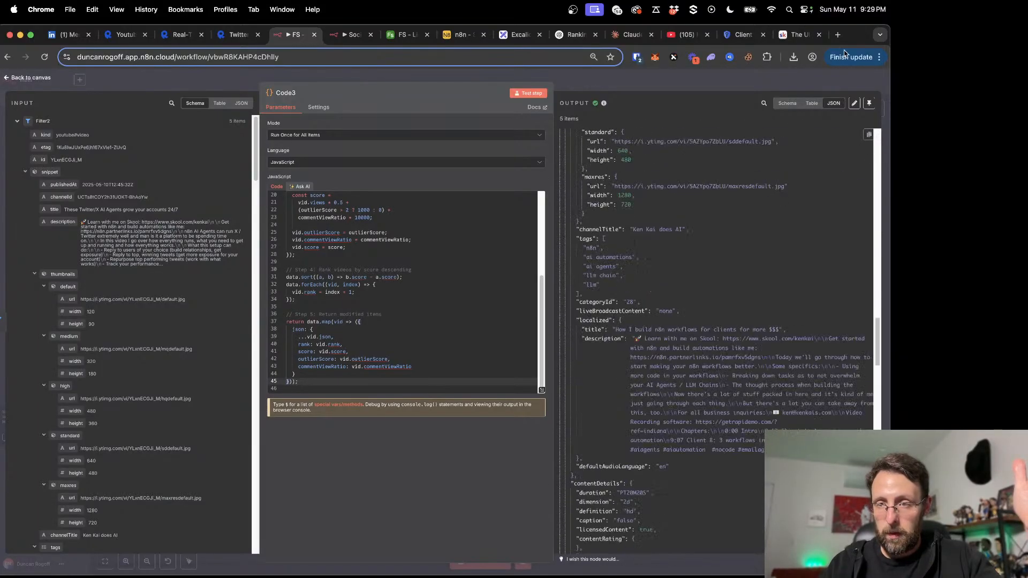
left_click(787, 103)
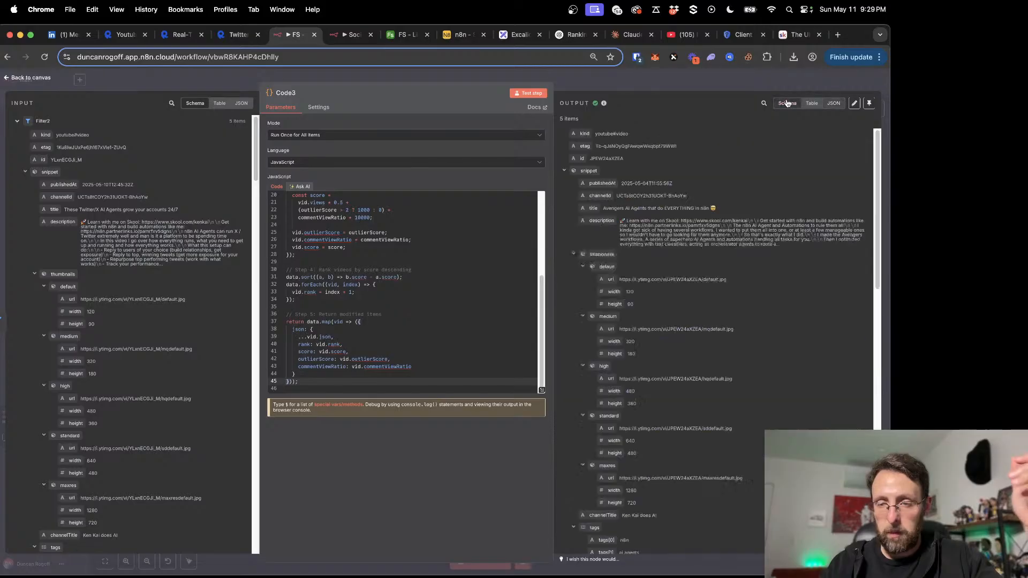
left_click(564, 170)
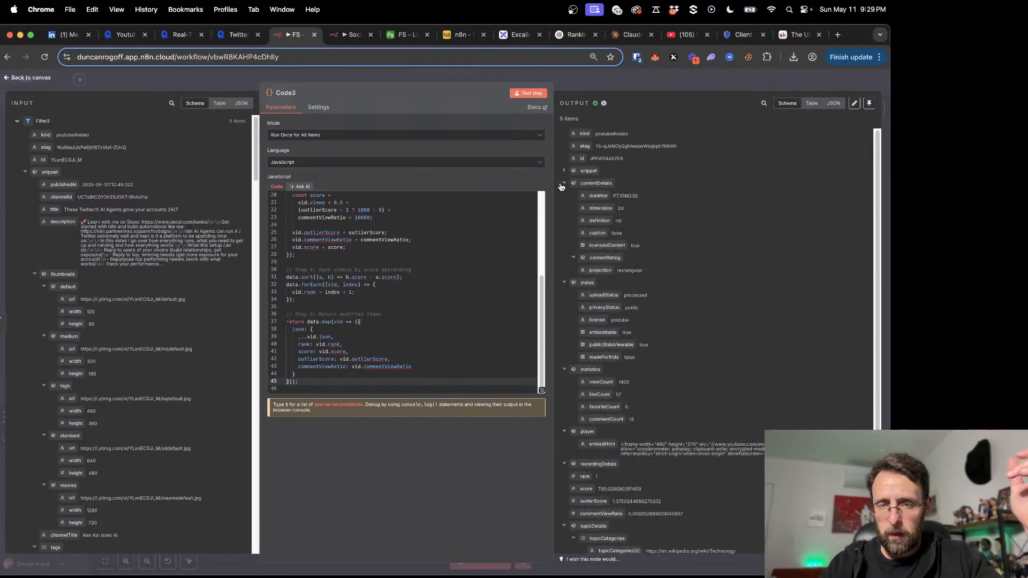
Step: Collapse the contentDetails and status sections in the Code3 output and inspect the commentViewRatio and score values
left_click(563, 183)
left_click(563, 195)
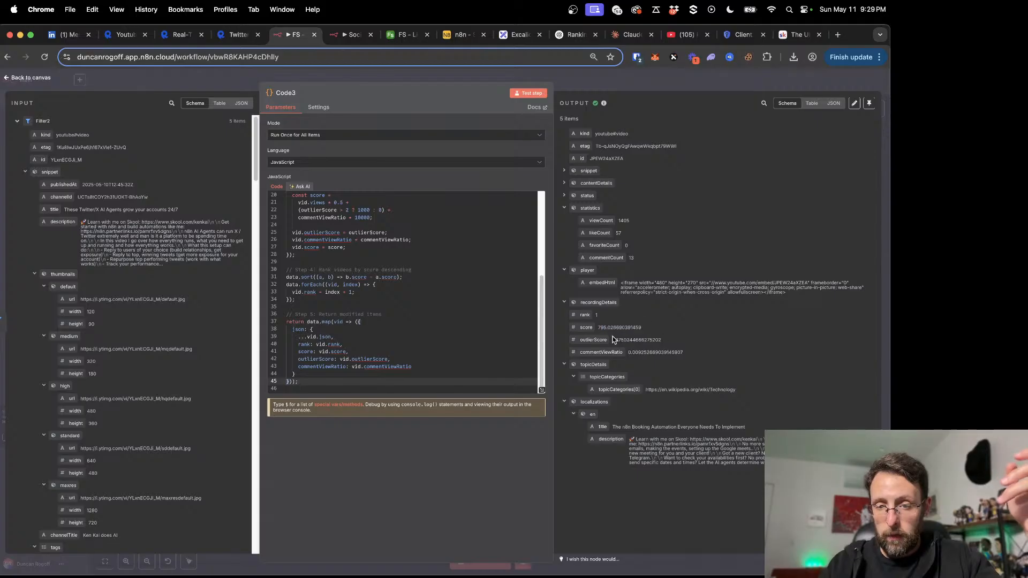
left_click_drag(631, 352, 720, 352)
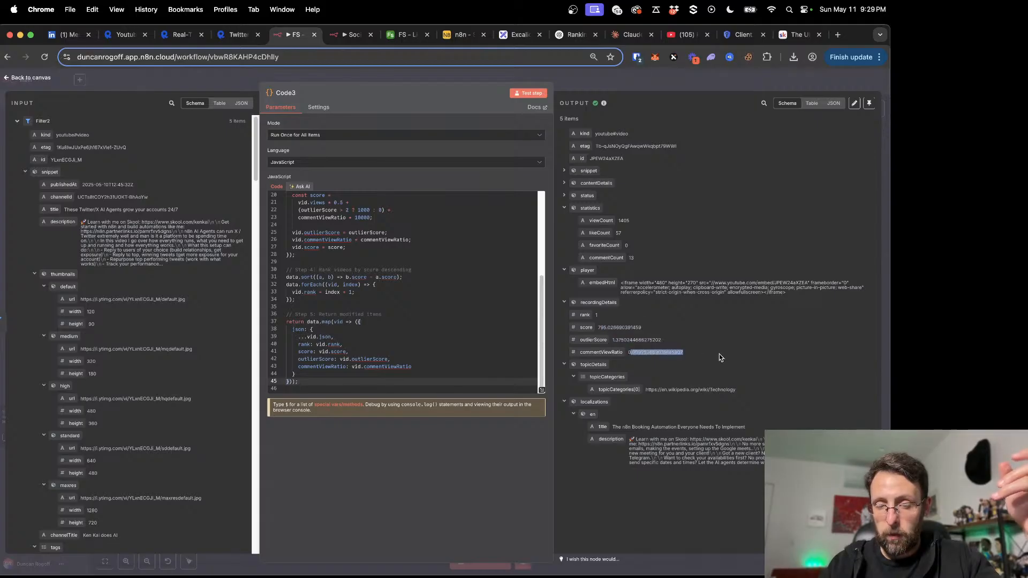
left_click(719, 354)
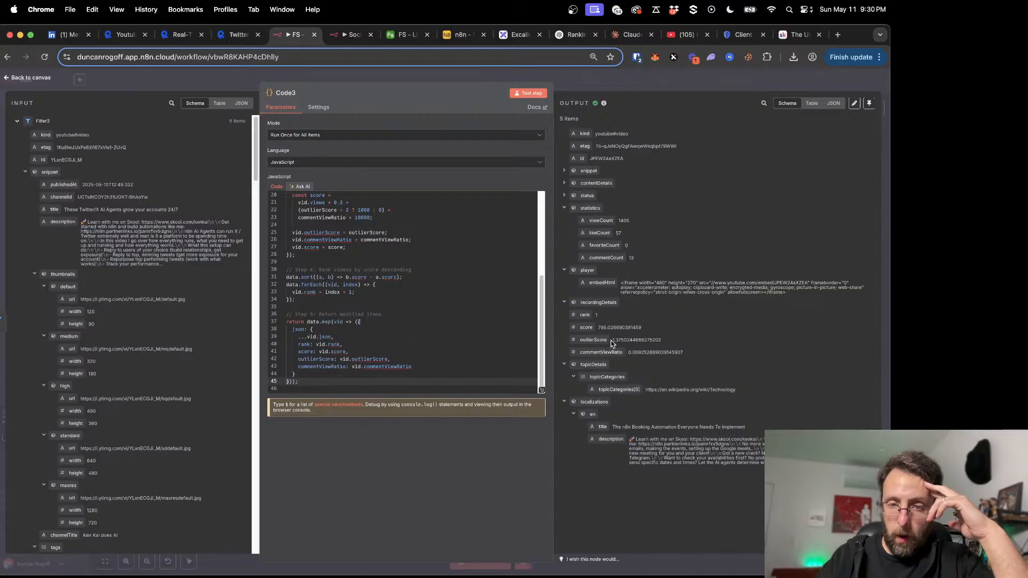
left_click_drag(598, 328, 713, 334)
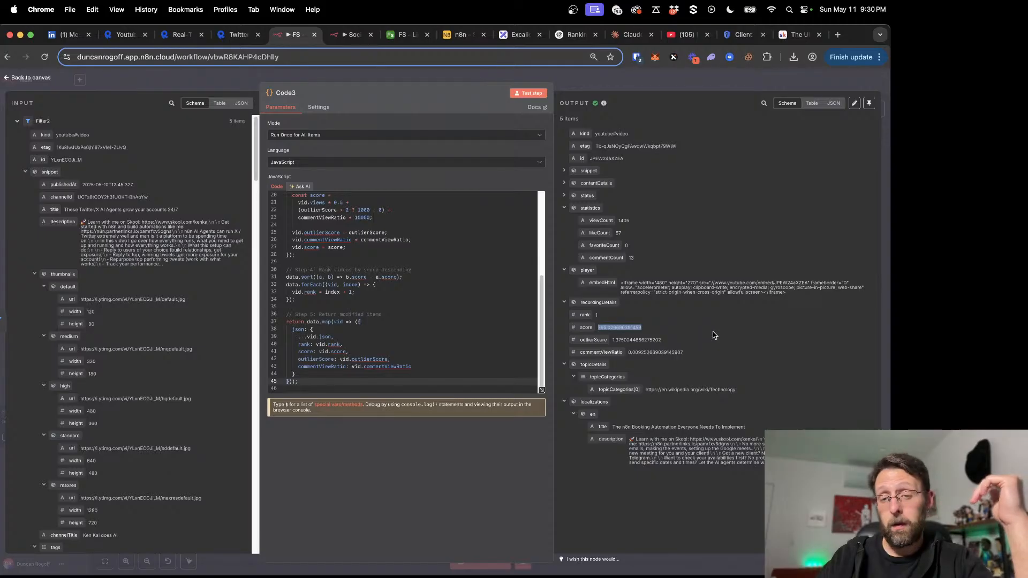
Step: Close the Code3 details, switch to the Scraped Content table in Airtable and duplicate the Views field including its cells
left_click(578, 78)
key("ctrl+Tab")
key("ctrl+Tab")
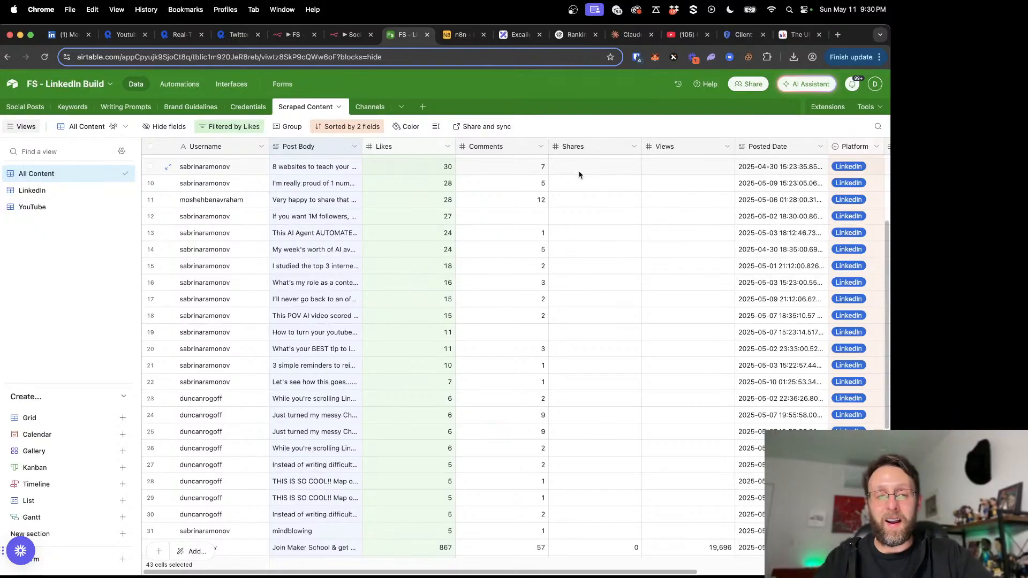
scroll(579, 174, "right", 5)
scroll(579, 175, "up", 2)
scroll(579, 175, "right", 4)
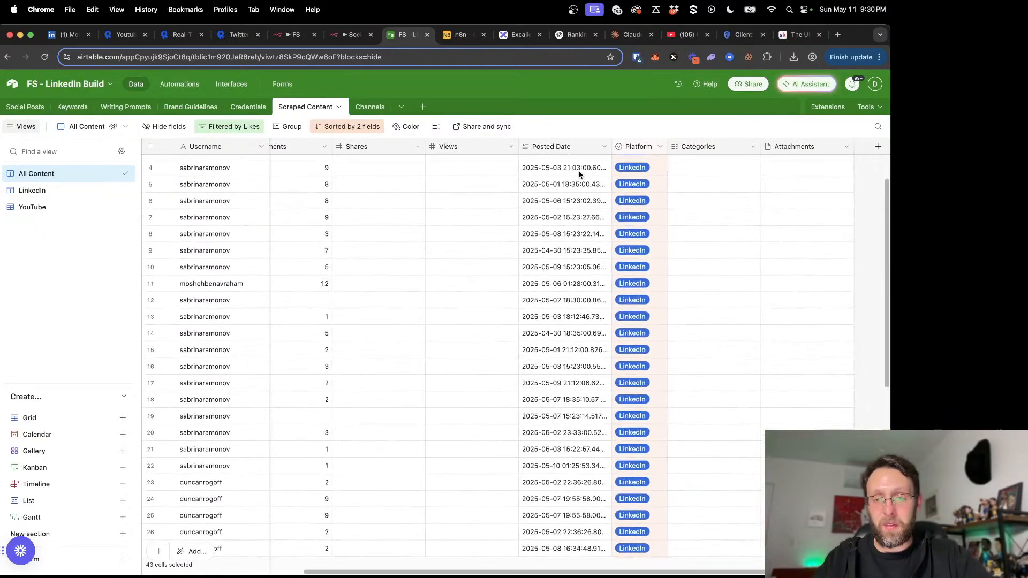
scroll(567, 169, "up", 2)
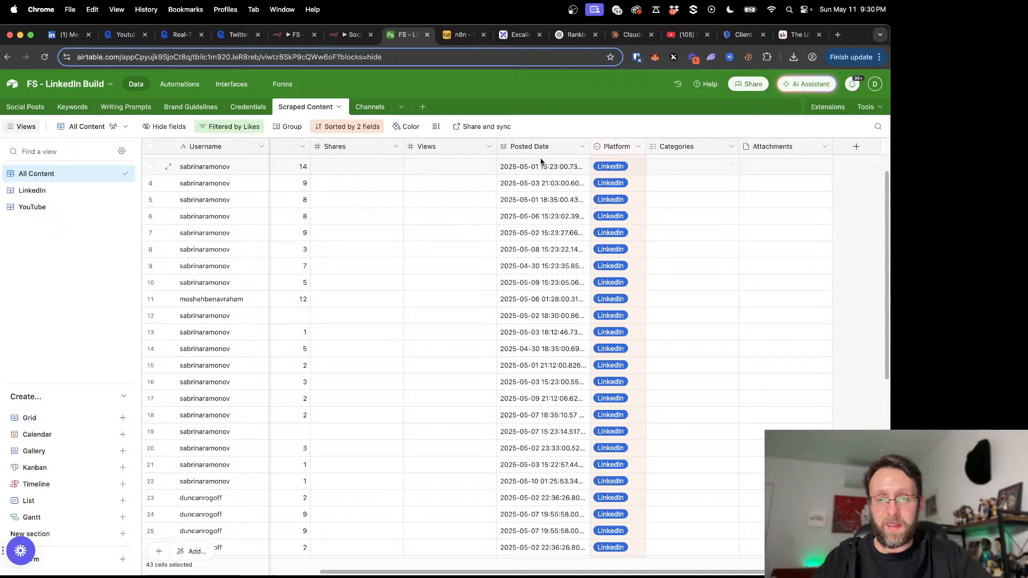
left_click(489, 147)
left_click(469, 196)
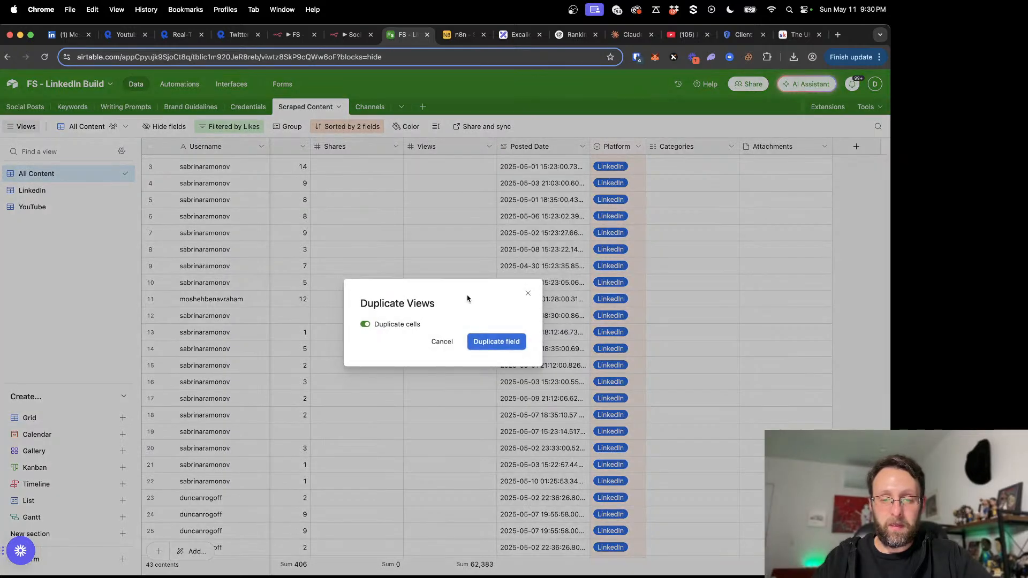
left_click(489, 340)
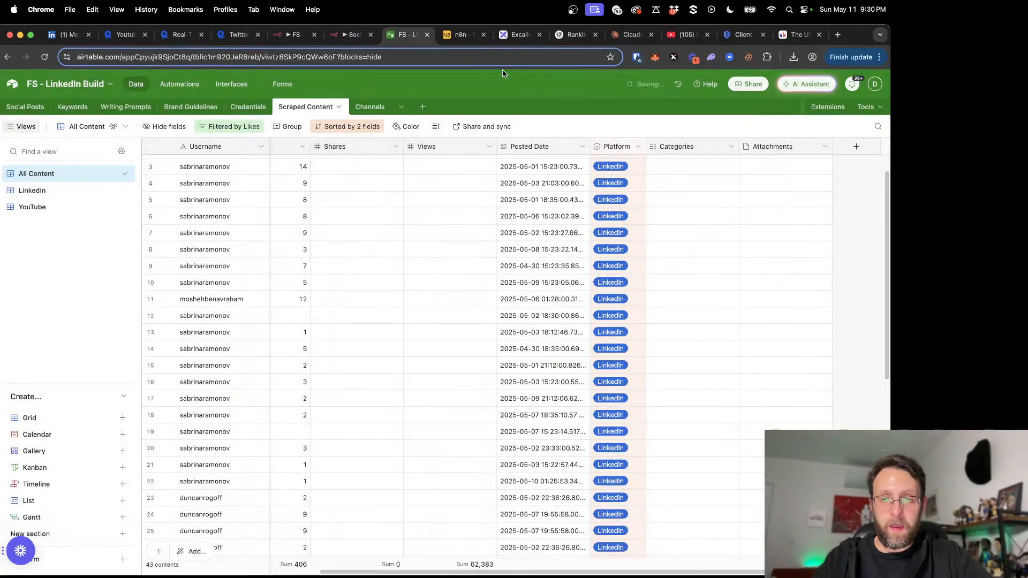
Step: Go back to n8n, reopen the Code3 node and review the names of the ranking fields in its output
left_click(282, 39)
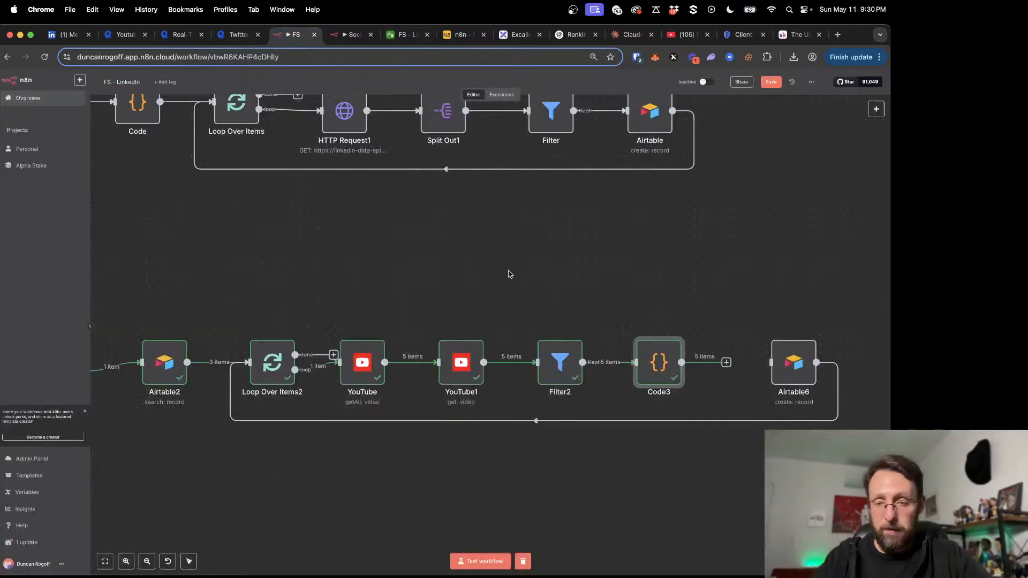
double_click(655, 370)
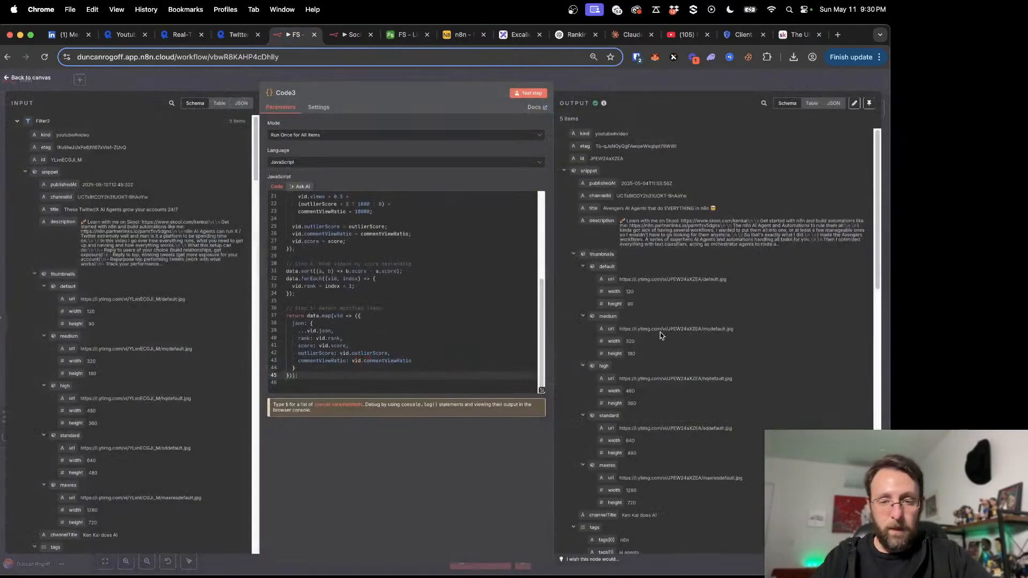
scroll(667, 355, "down", 5)
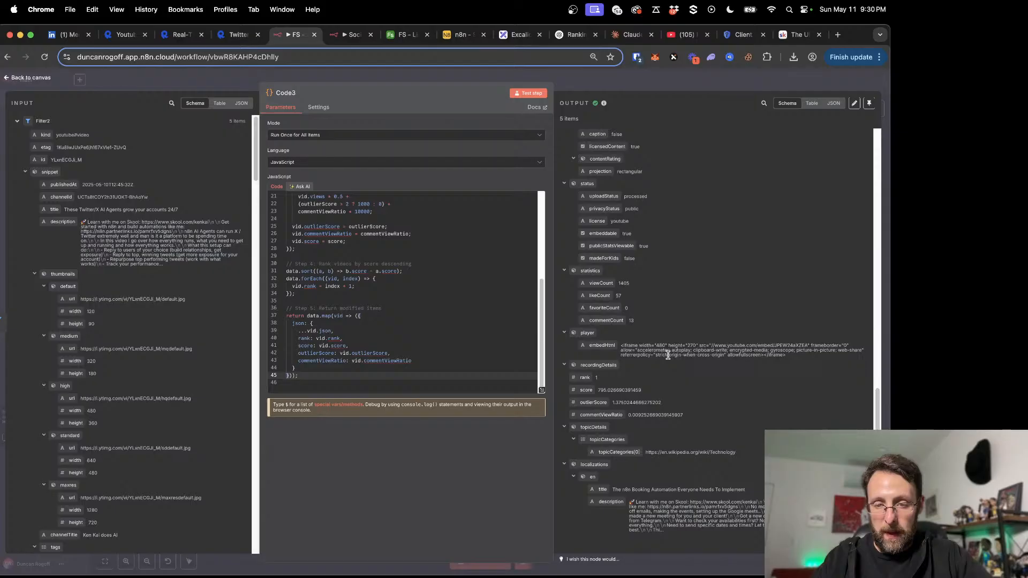
scroll(605, 293, "up", 3)
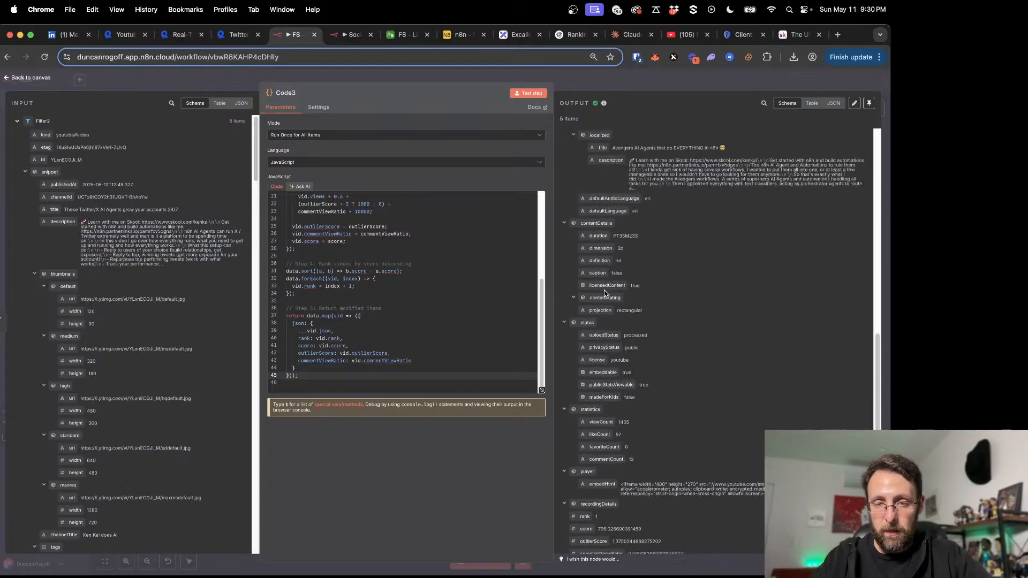
scroll(605, 293, "down", 3)
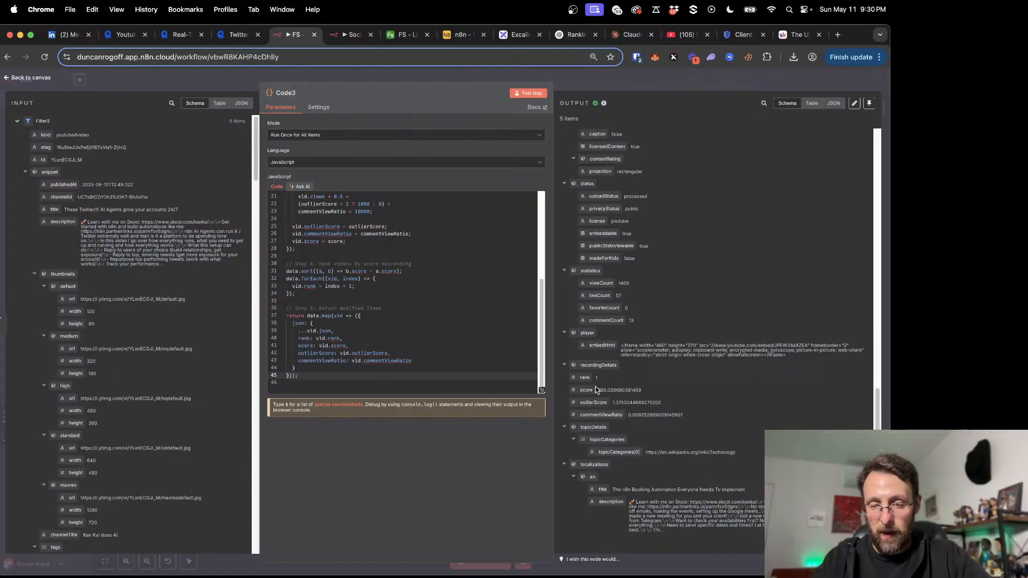
Step: Return to Airtable and rename the duplicated Views field as Rank
left_click(407, 34)
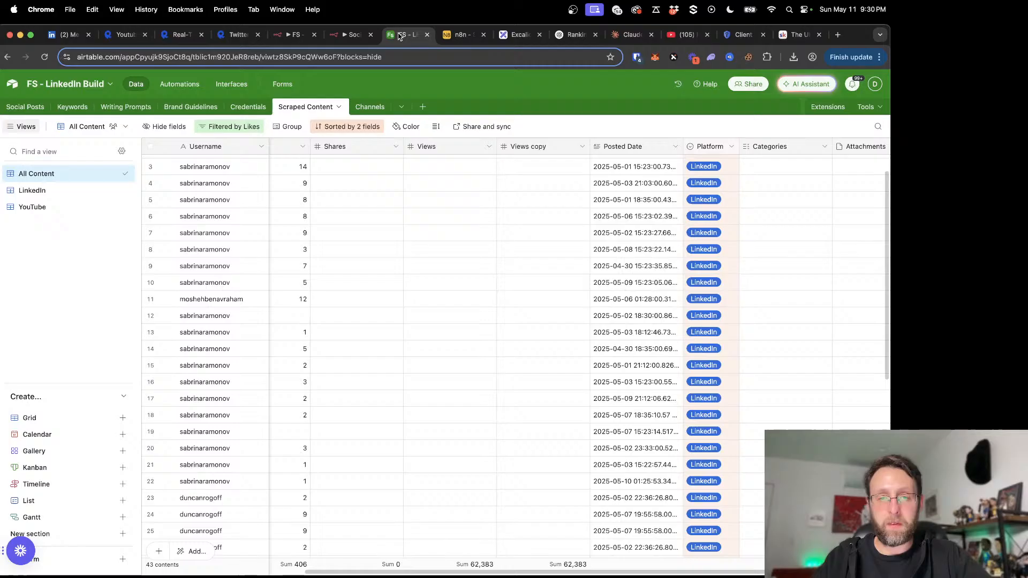
double_click(541, 151)
type("Rank")
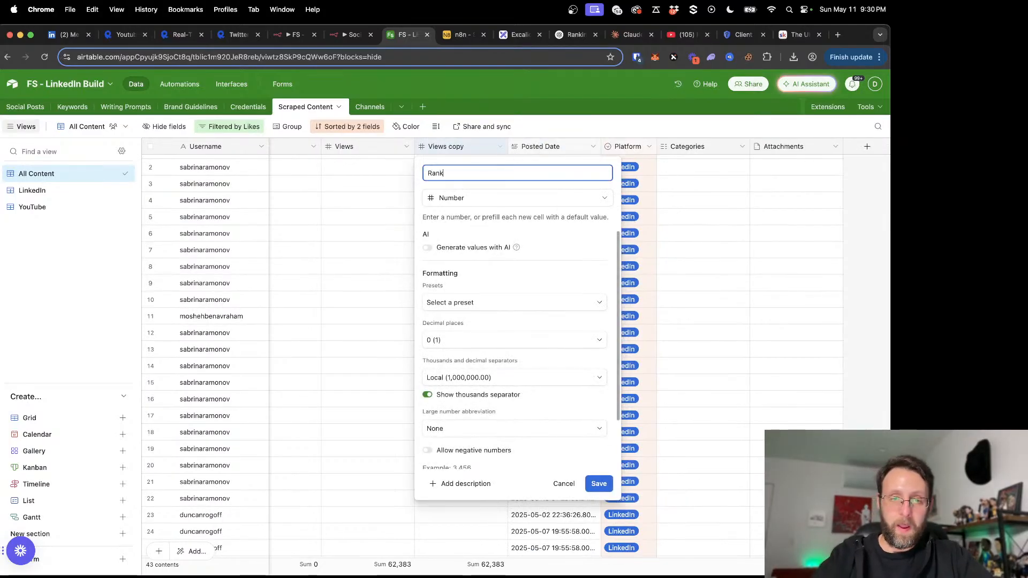
left_click(598, 484)
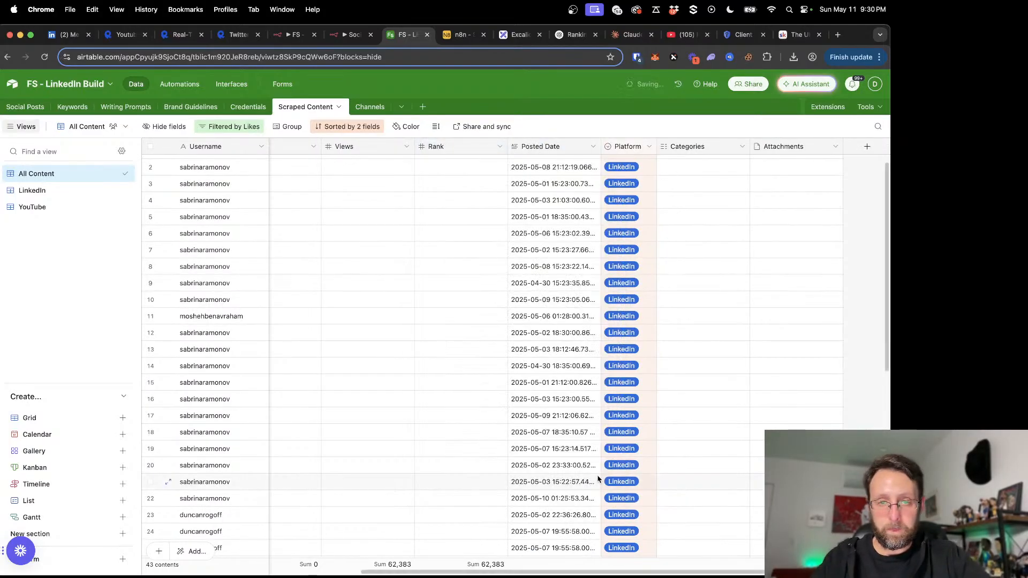
Step: Duplicate the Rank field with its cells and name the new number field Score
left_click(500, 146)
left_click(467, 196)
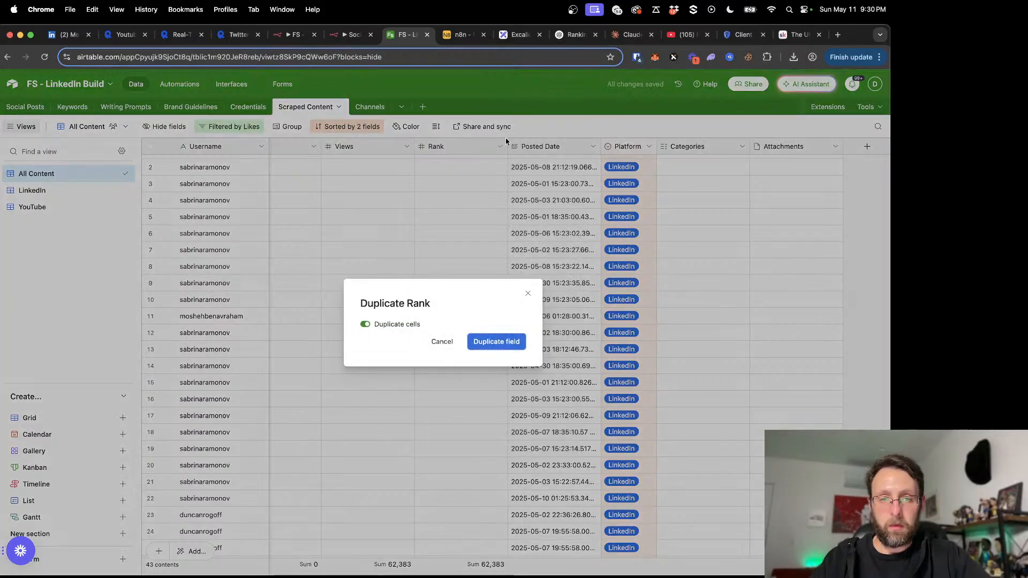
left_click(496, 342)
double_click(496, 152)
type("Score")
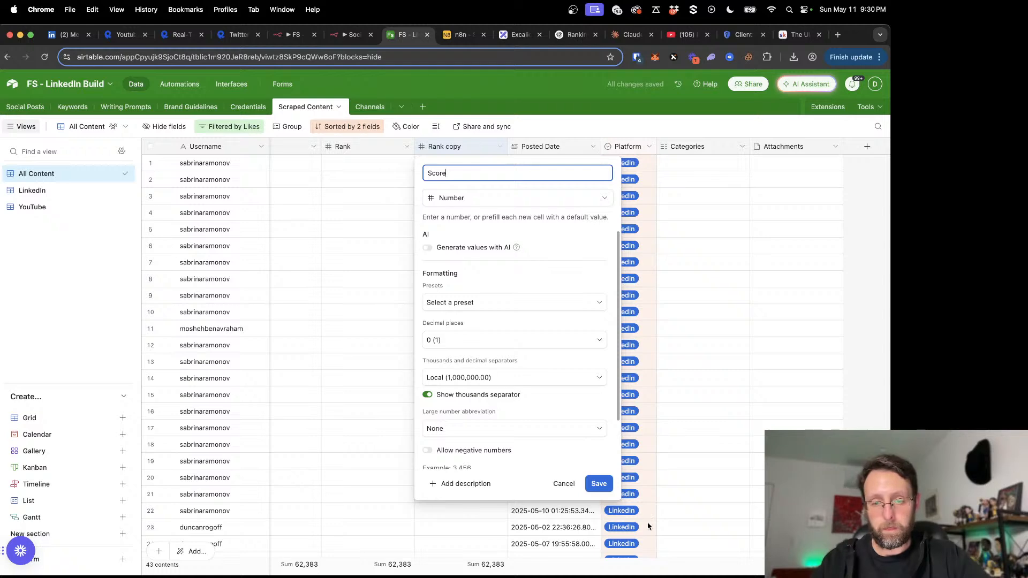
left_click(588, 484)
Step: Duplicate the Score field with its cells and name the new number field Outlier Score
left_click(498, 147)
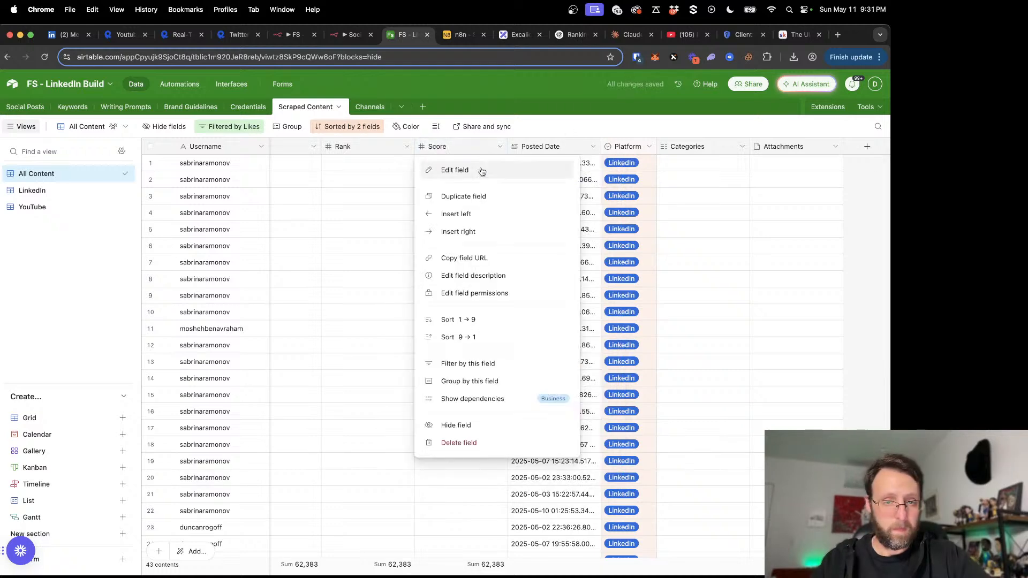
left_click(464, 197)
left_click(499, 343)
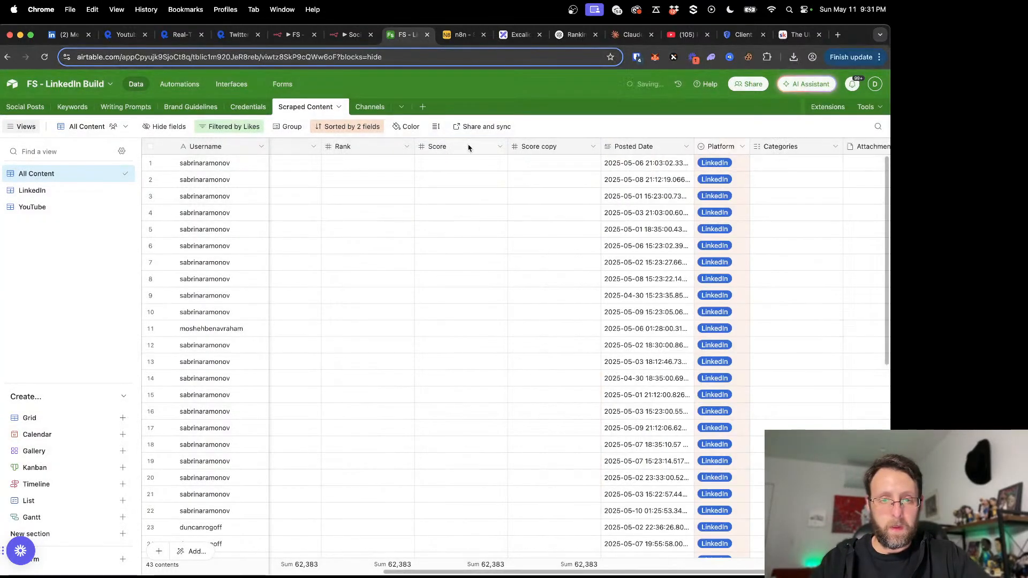
type("Quit")
key("BackSpace")
key("BackSpace")
key("BackSpace")
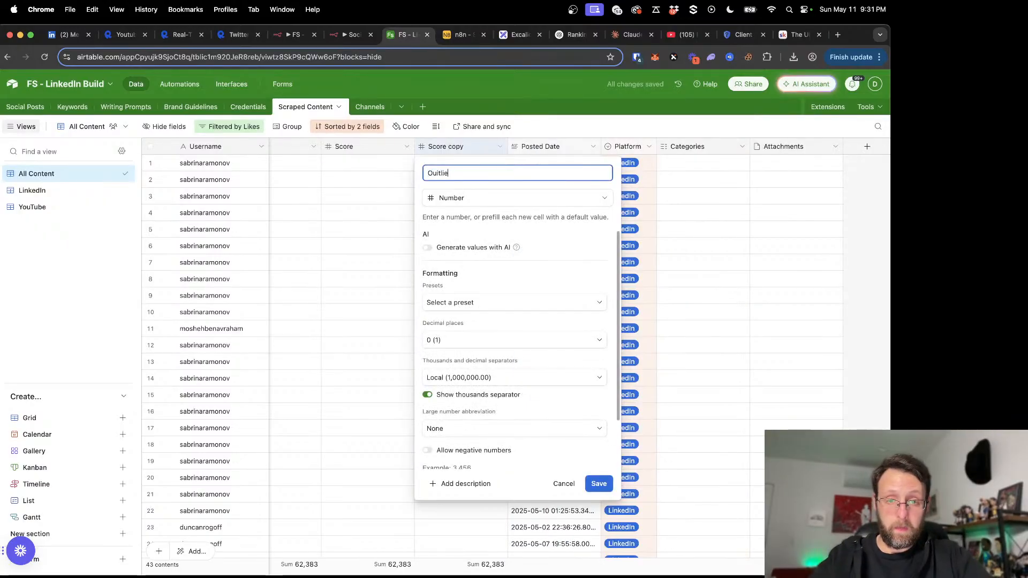
type("tlier Score")
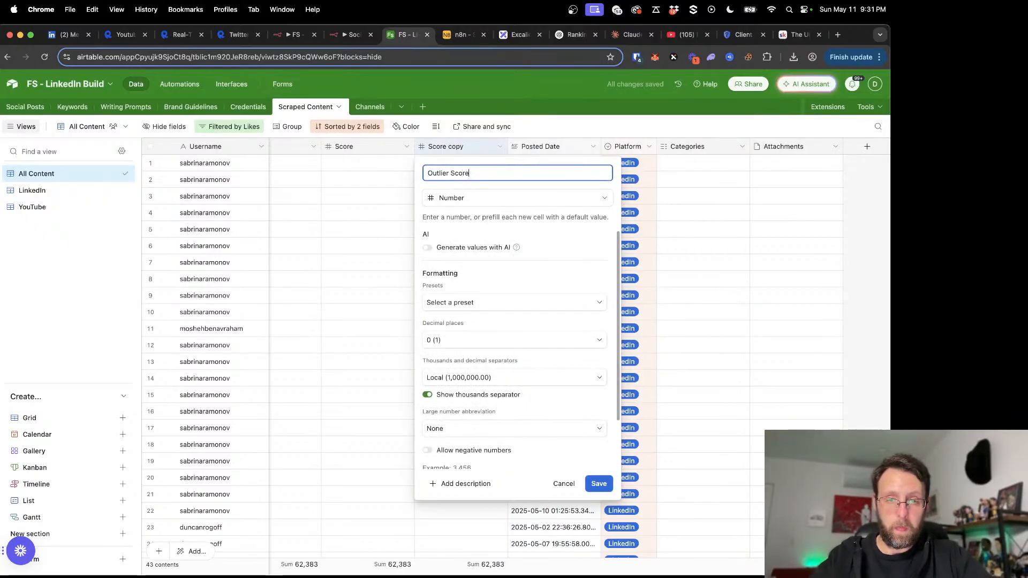
left_click(599, 484)
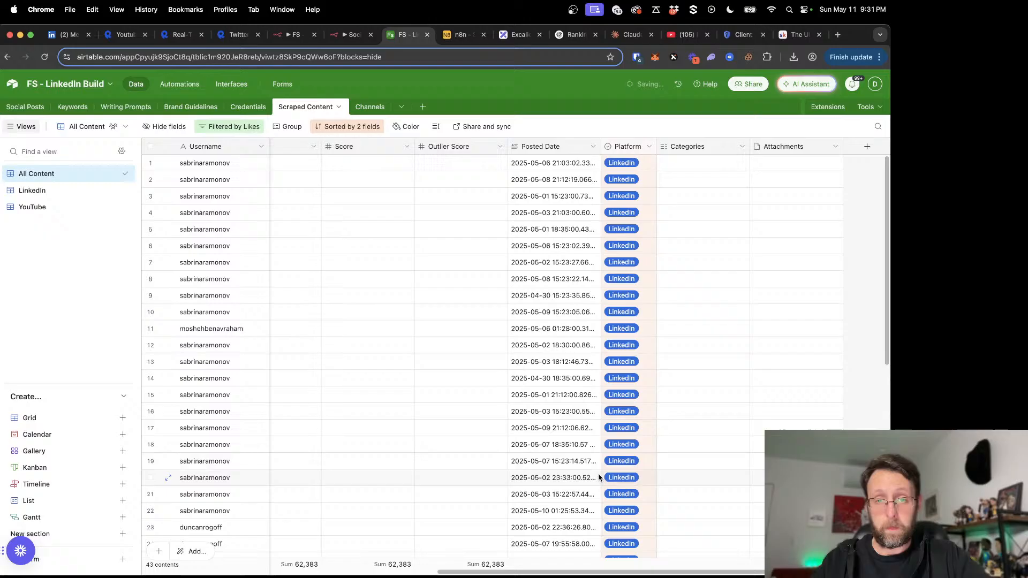
Step: Duplicate the Outlier Score field with its cells and name the copy Comment to View Ratio
left_click(494, 150)
left_click(482, 198)
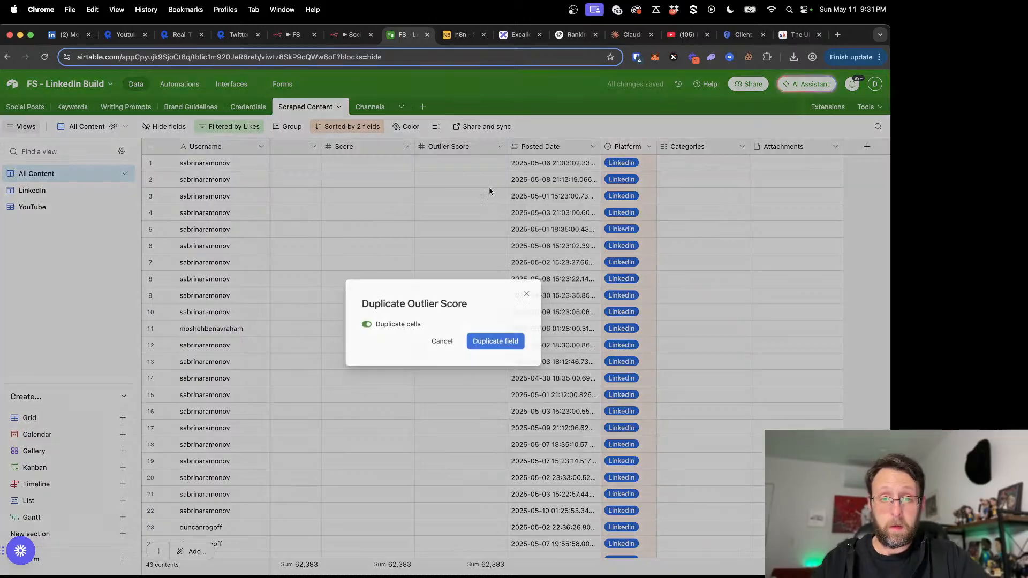
left_click(487, 349)
left_click(549, 147)
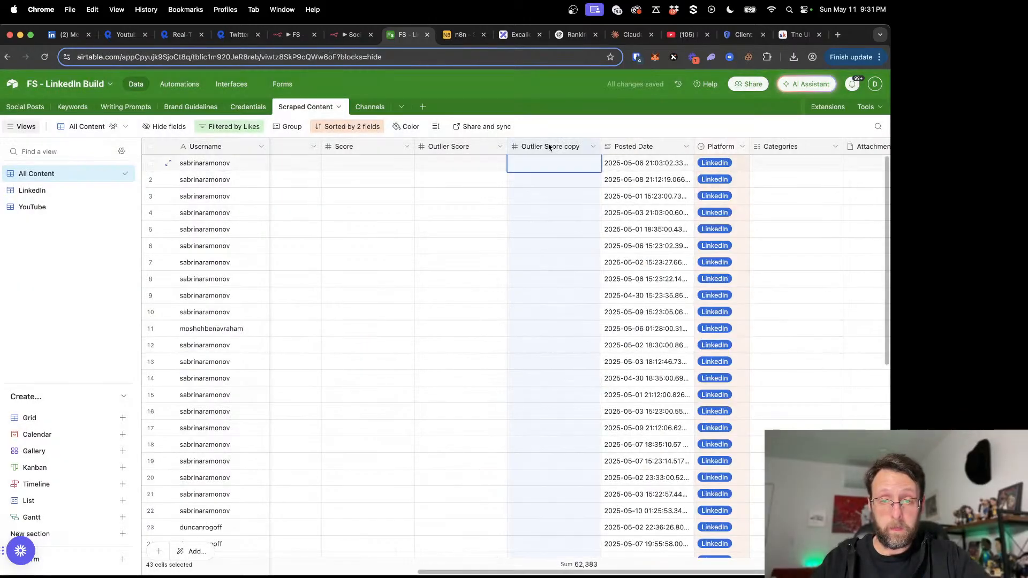
double_click(549, 147)
type("Comment")
key("BackSpace")
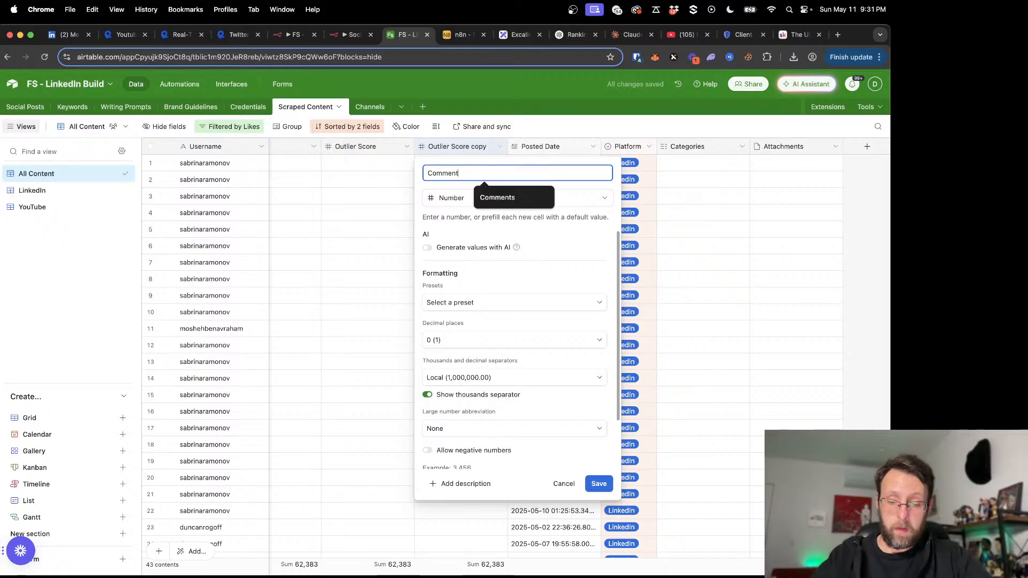
type("to Vie")
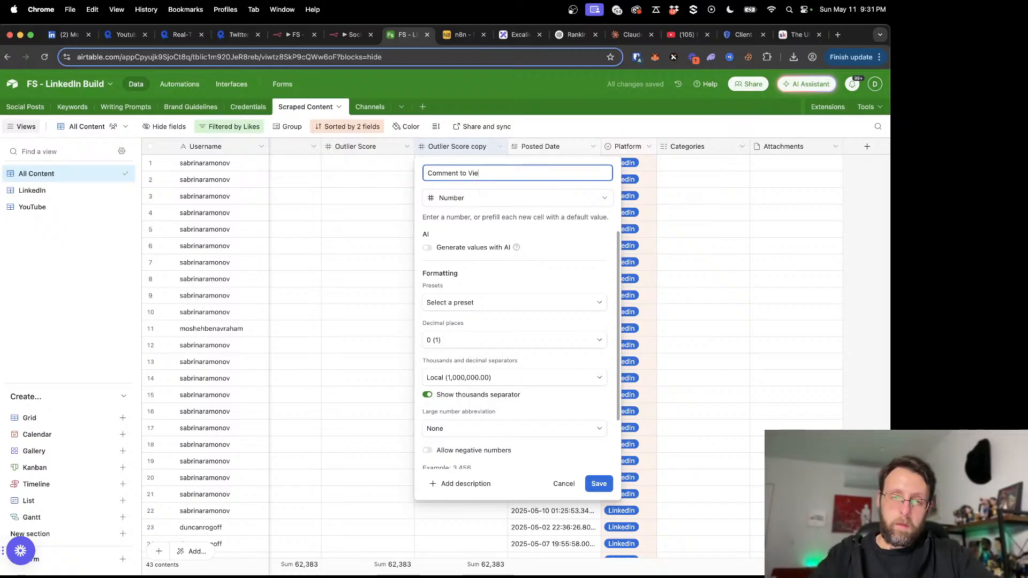
type("w Ratrio")
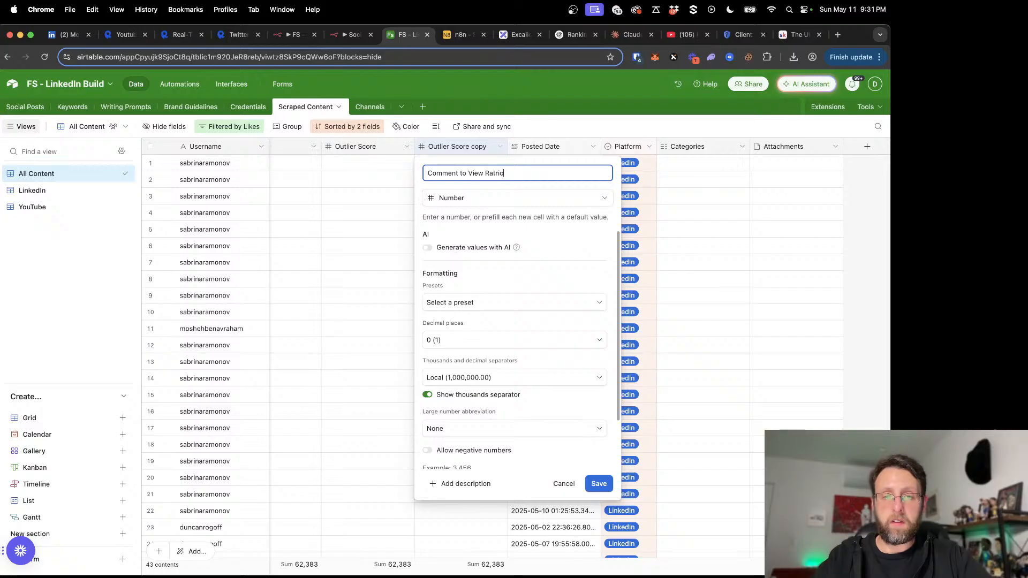
key("BackSpace")
key("BackSpace")
key("BackSpace")
type("io")
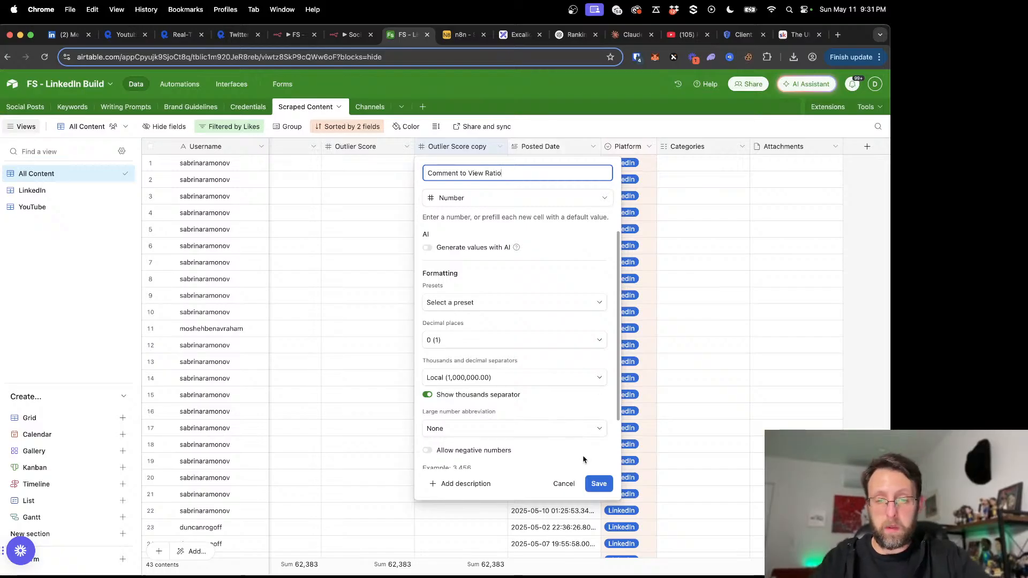
left_click(598, 483)
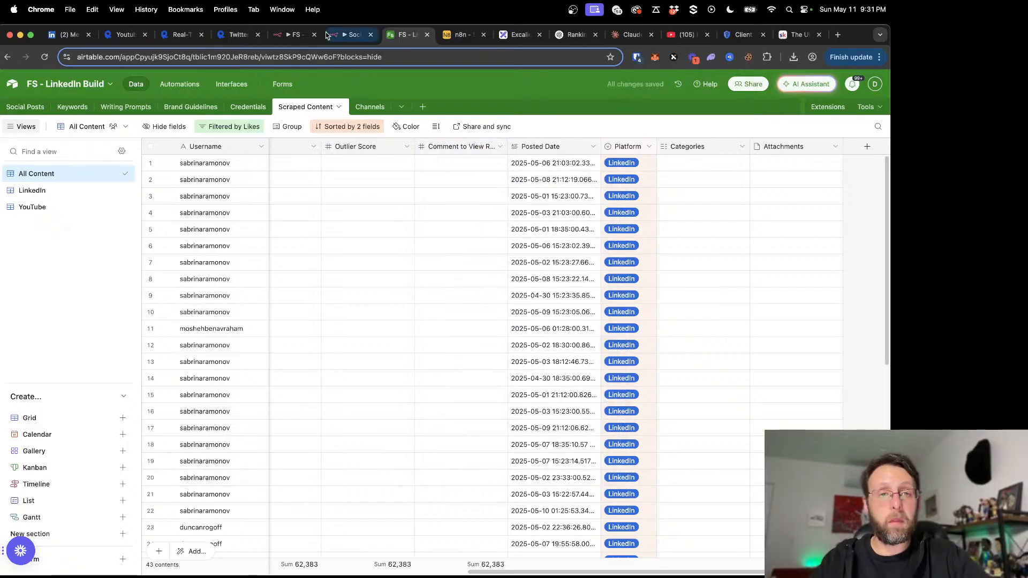
Step: Switch back to the n8n workflow, close the Code3 details and rename the node calculateRank
left_click(298, 37)
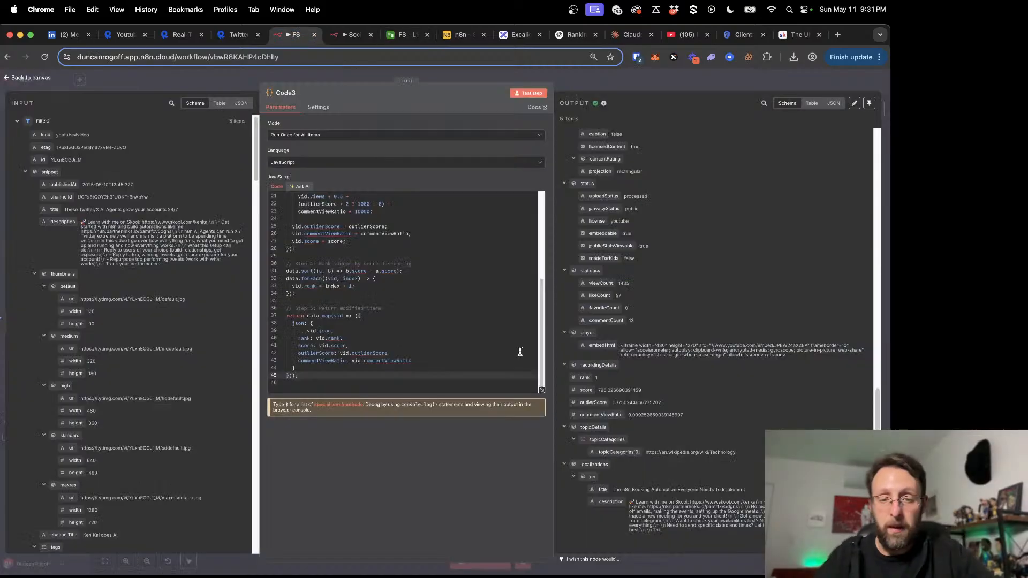
left_click(292, 78)
right_click(659, 367)
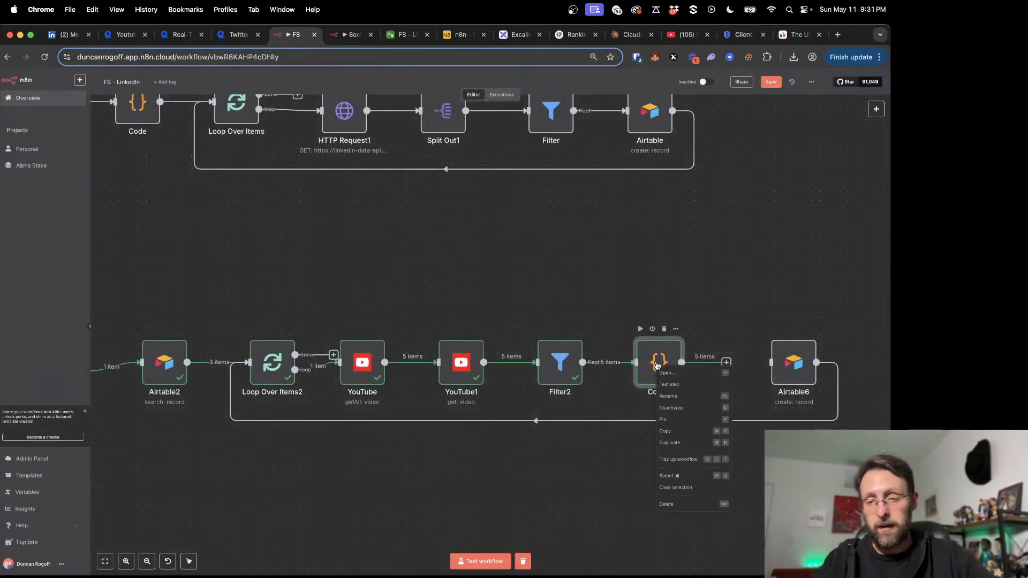
left_click(678, 402)
type("calculate")
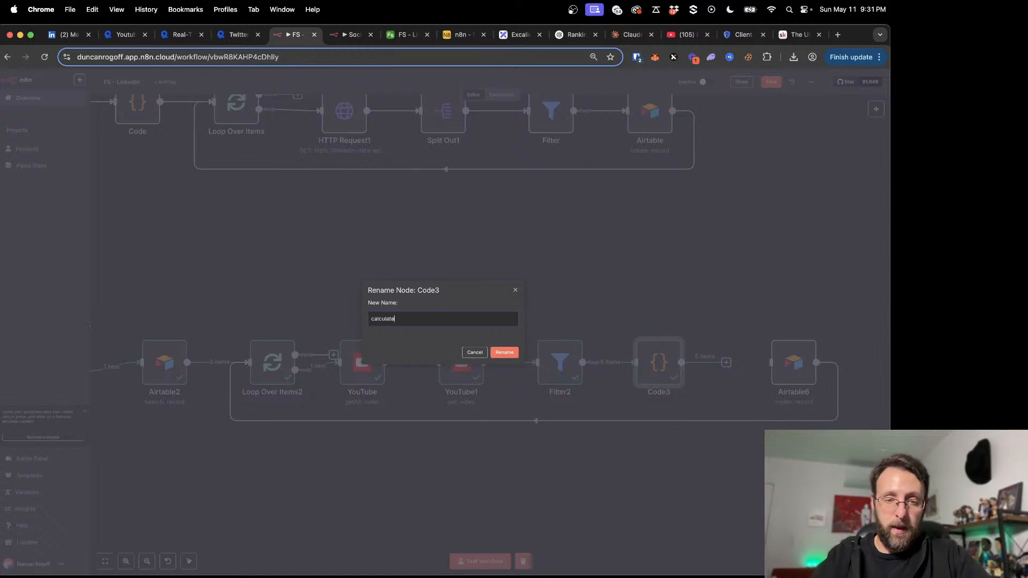
type("Rank")
key("Return")
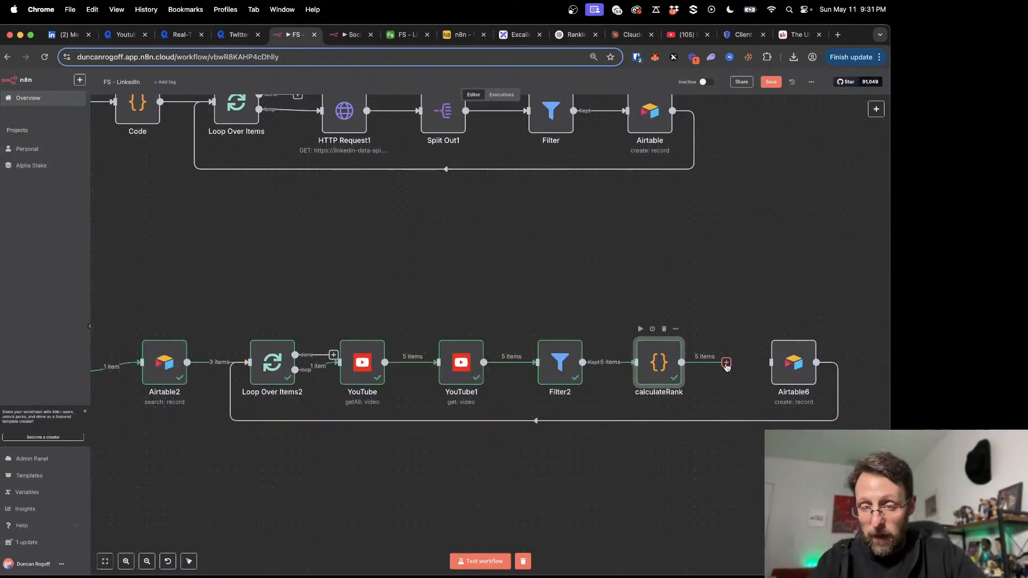
Step: Connect calculateRank to the Airtable6 node and refresh its column list to include the new Scraped Content fields
left_click_drag(786, 368, 750, 365)
double_click(751, 368)
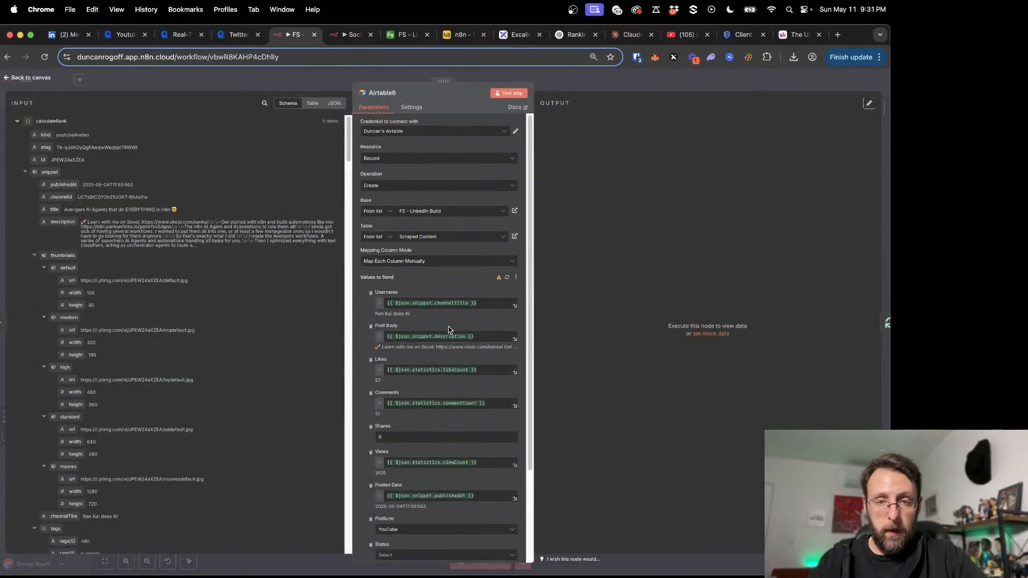
left_click(507, 278)
Step: Collapse the snippet, contentDetails, status and statistics input groups, and map Airtable6's Rank and Score to $json.rank and $json.score
left_click(24, 173)
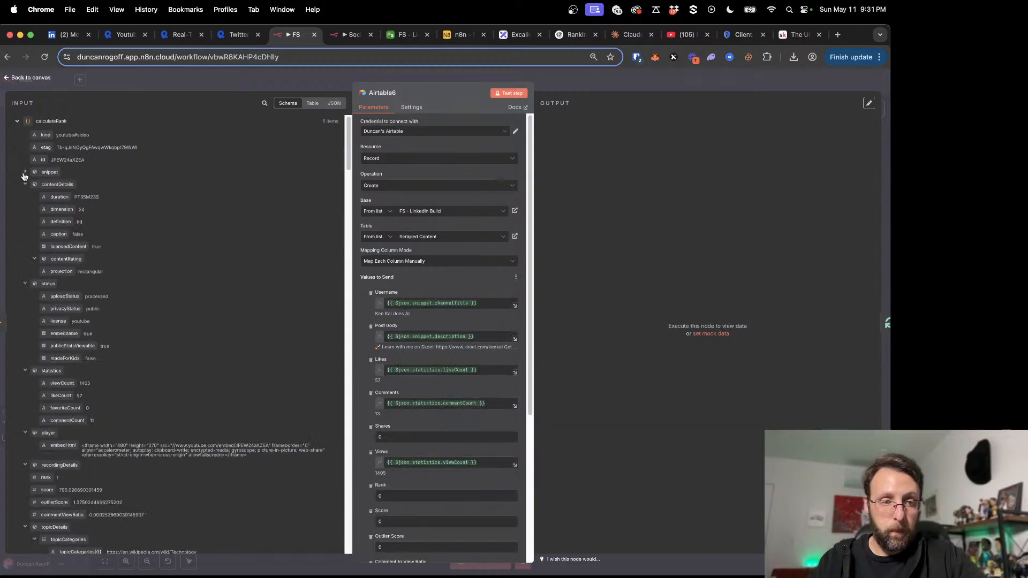
left_click(24, 184)
left_click(22, 198)
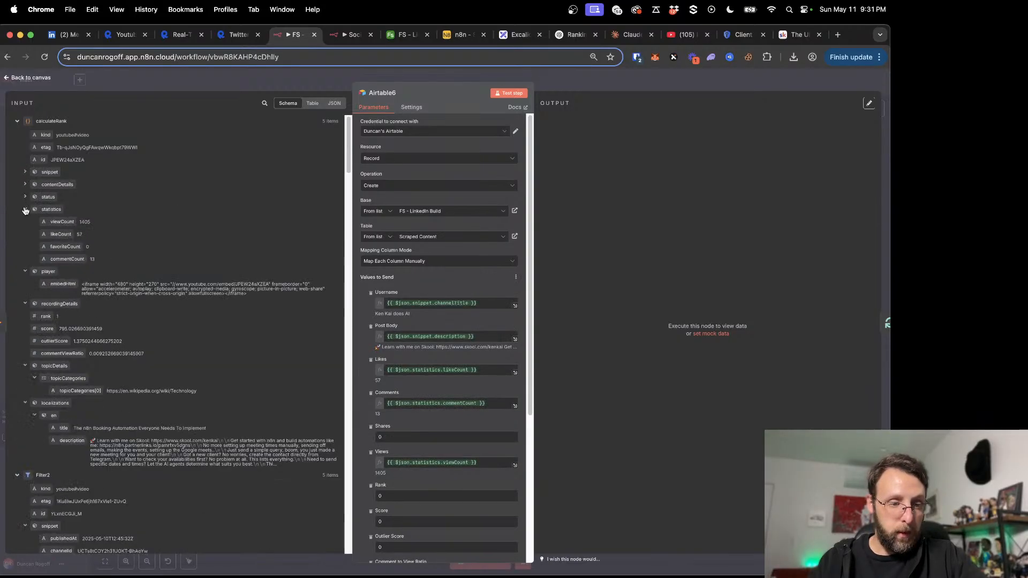
left_click(24, 210)
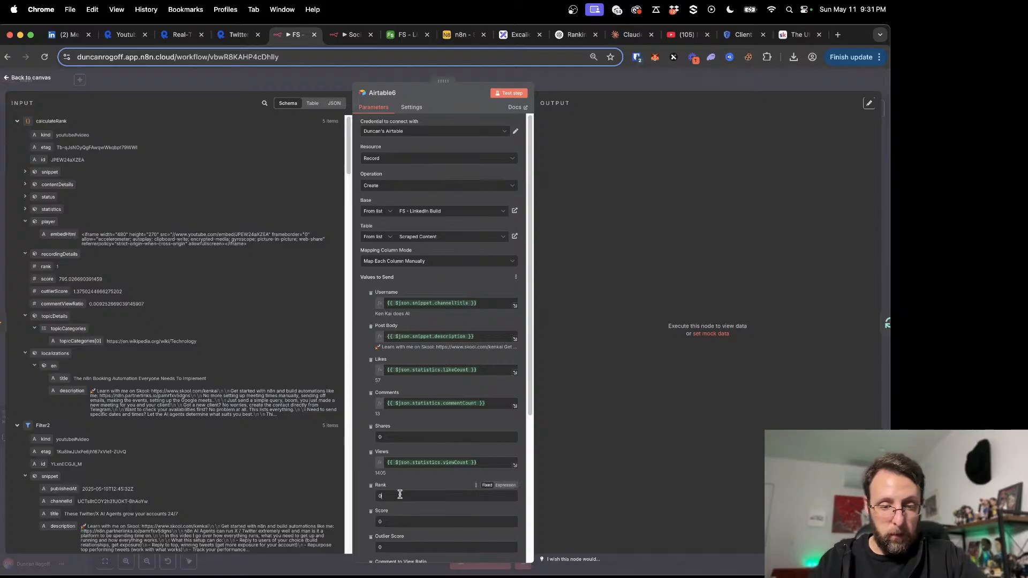
key("BackSpace")
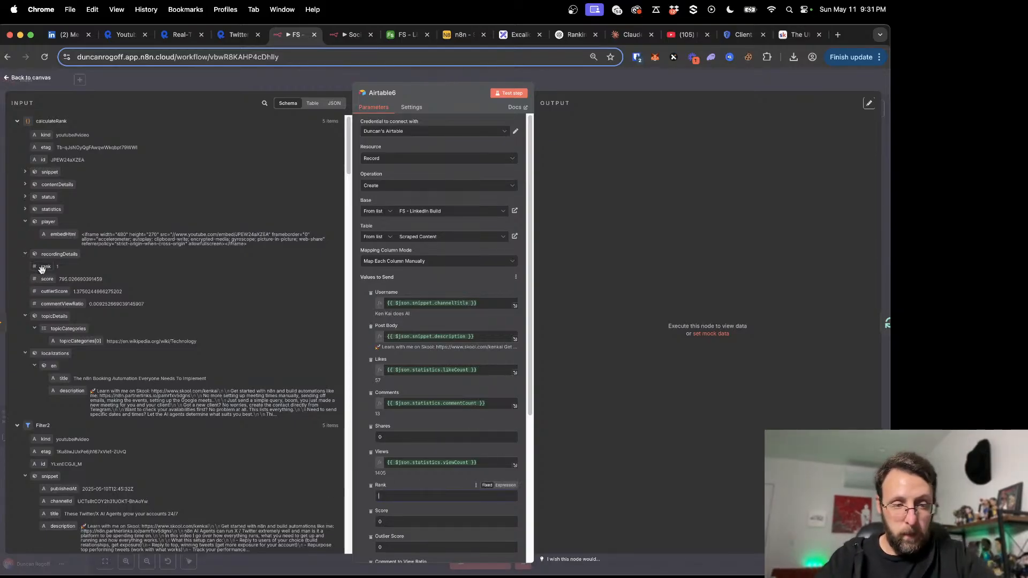
left_click_drag(41, 269, 380, 496)
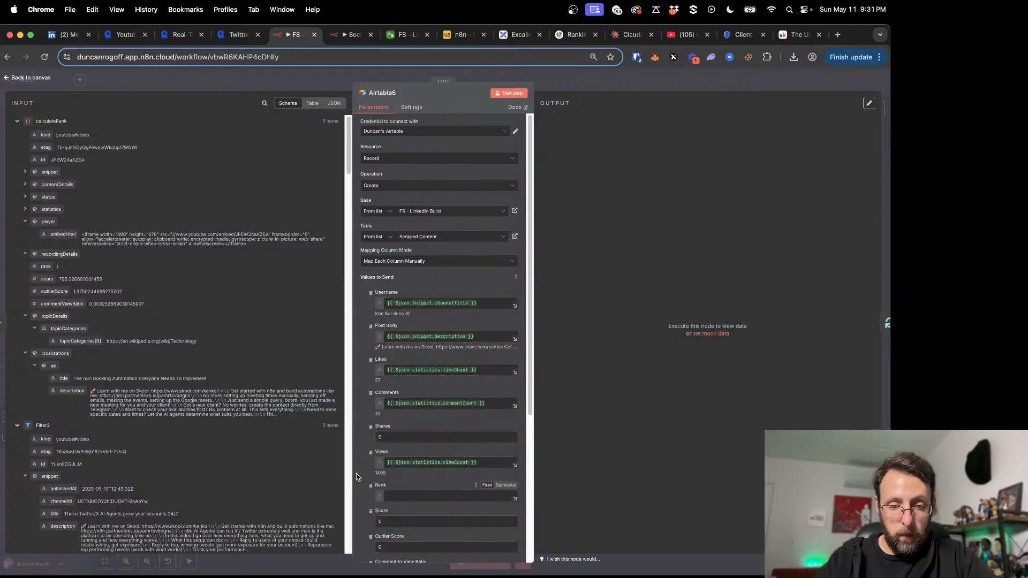
scroll(356, 474, "down", 3)
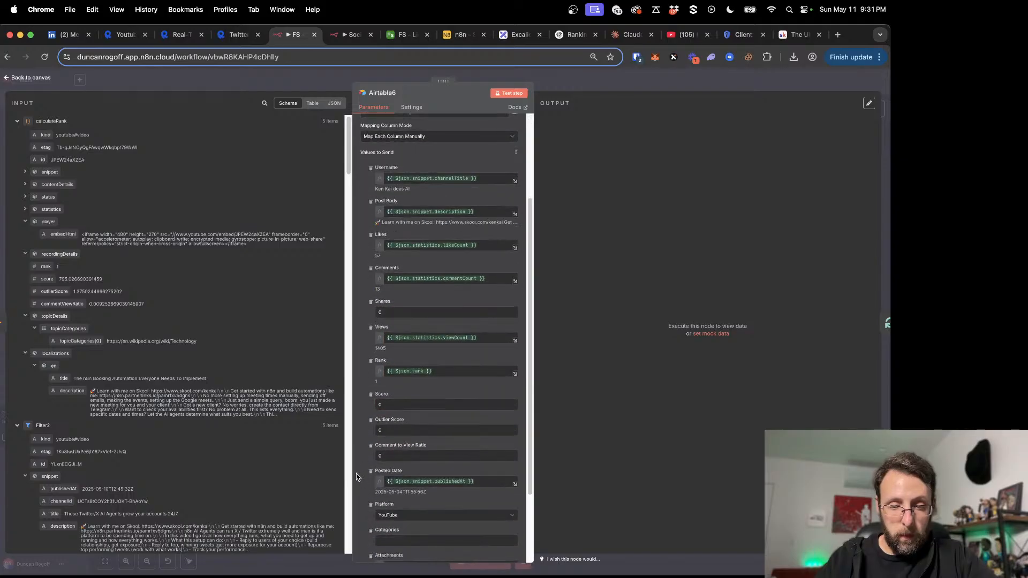
left_click(414, 405)
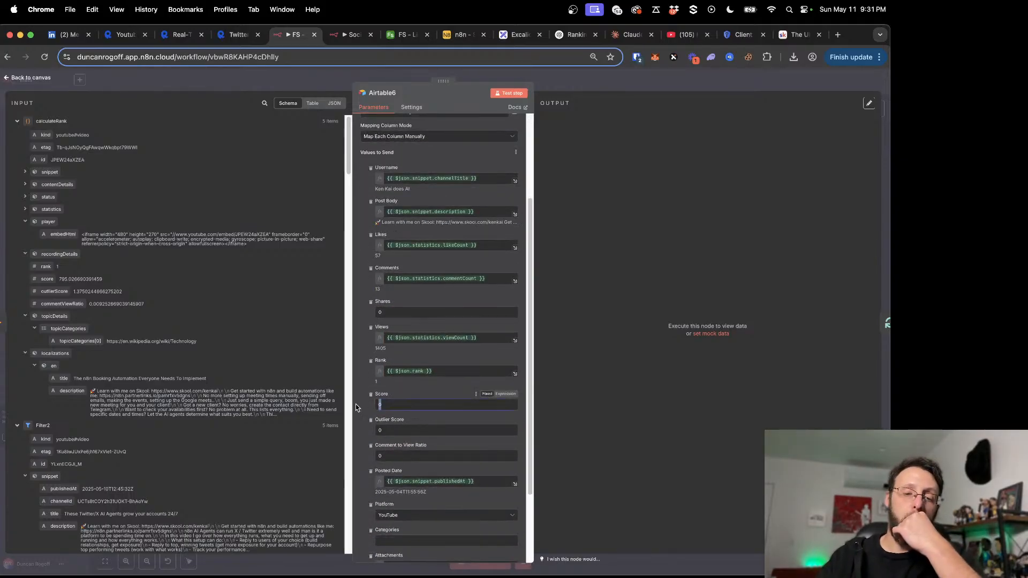
key("BackSpace")
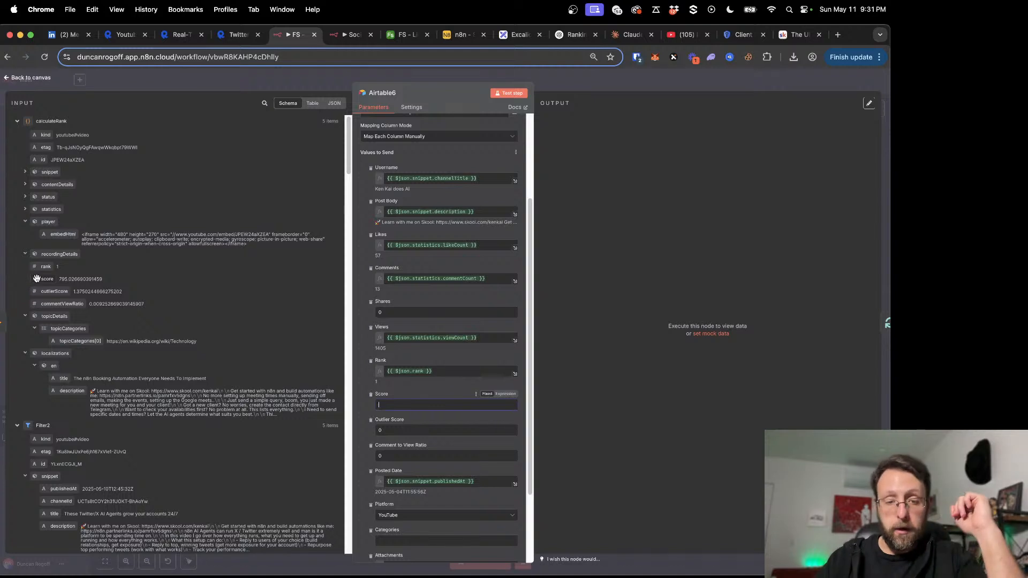
left_click_drag(47, 279, 457, 412)
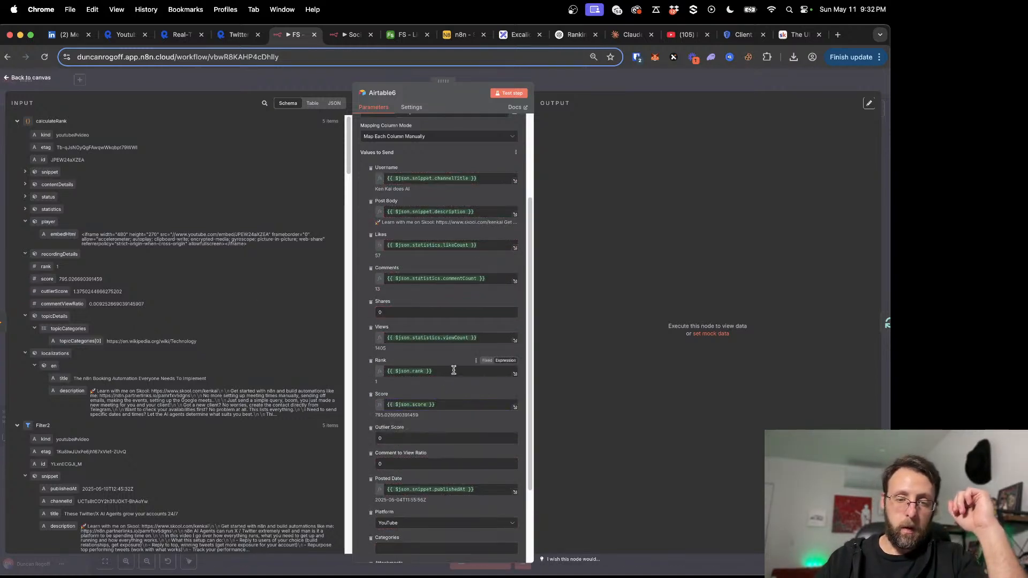
Step: Remove the Rank and Score expressions from Airtable6, return both to fixed values and go back to the canvas
left_click_drag(452, 371, 361, 359)
key("BackSpace")
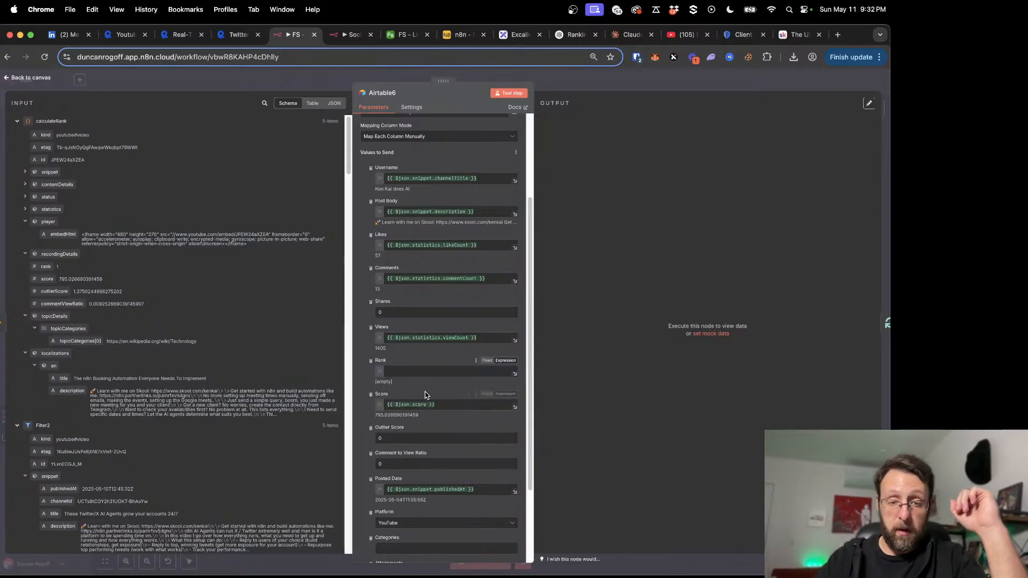
left_click(487, 361)
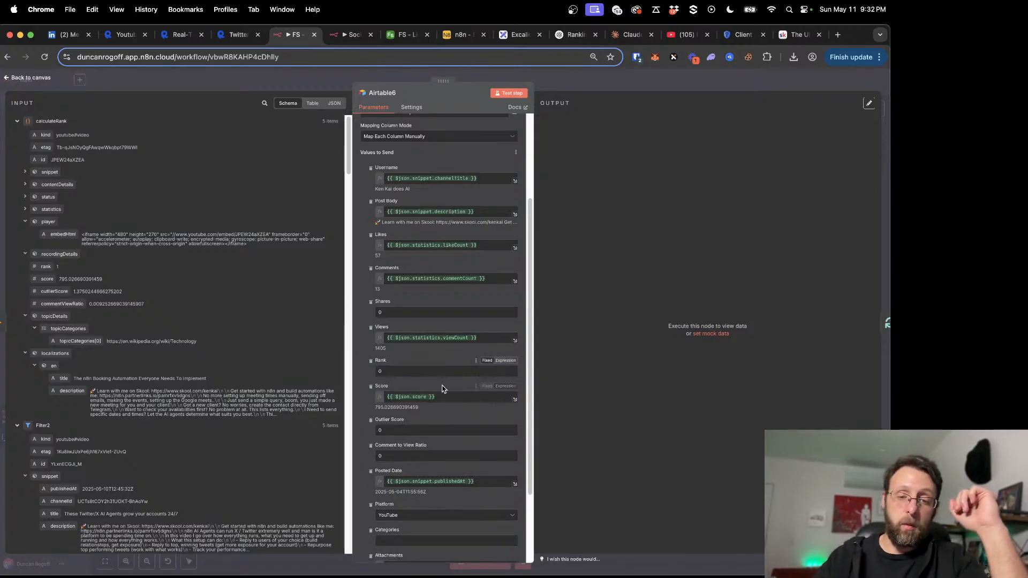
left_click(404, 395)
triple_click(405, 396)
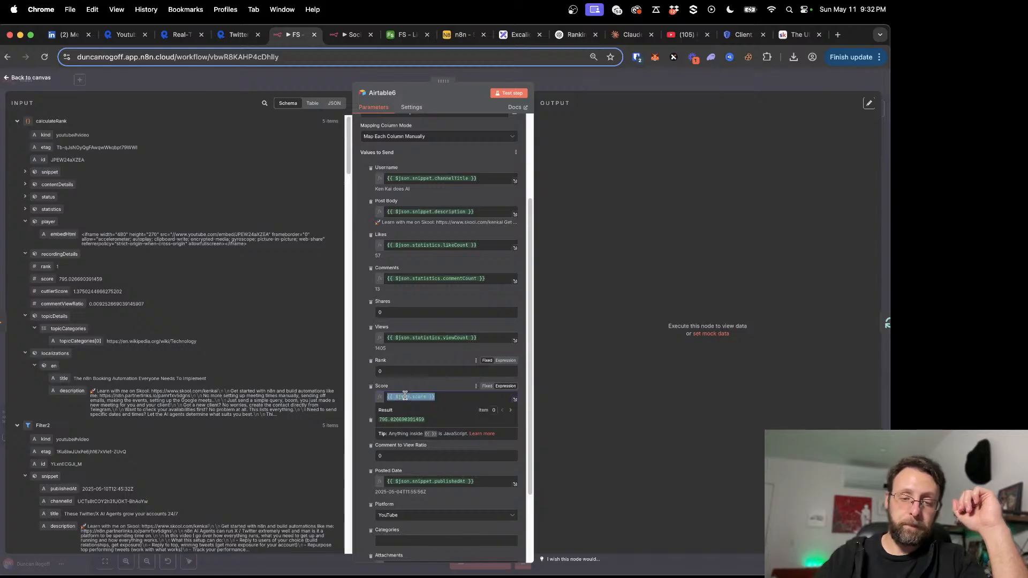
key("BackSpace")
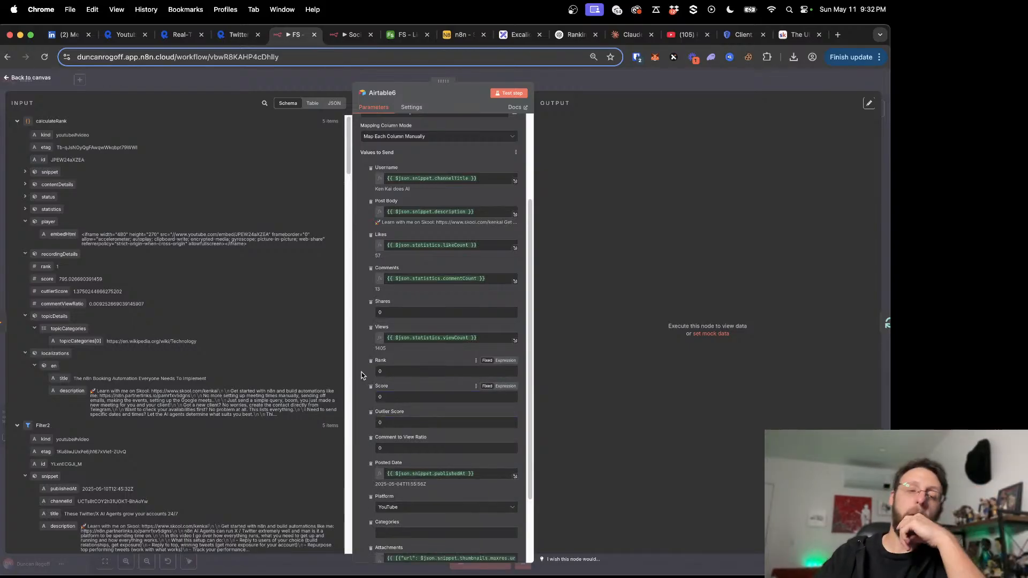
left_click(278, 84)
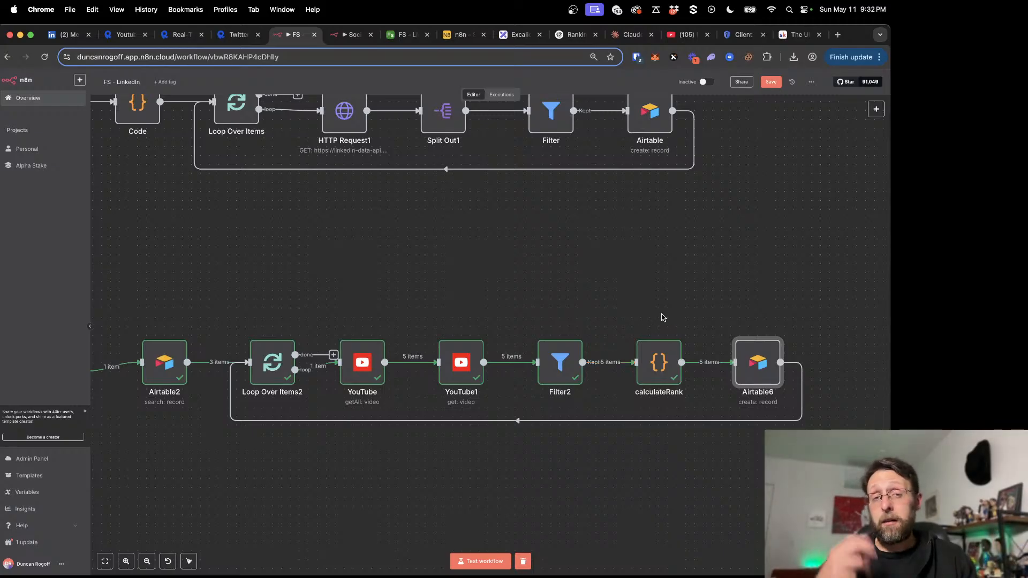
Step: Save the workflow, detach calculateRank from Filter2 and Airtable6, and connect Filter2 directly to Airtable6
left_click(773, 82)
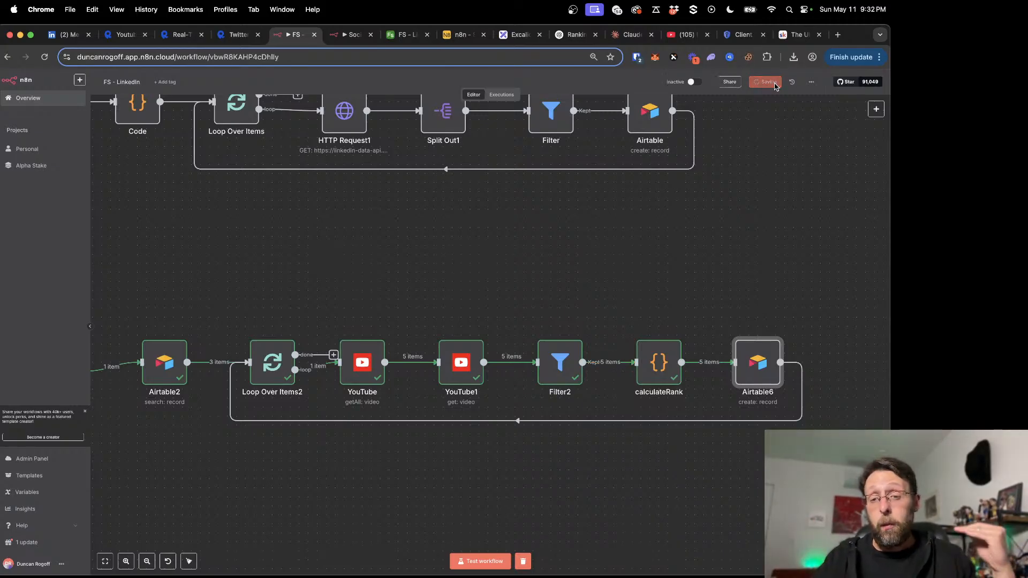
left_click(620, 362)
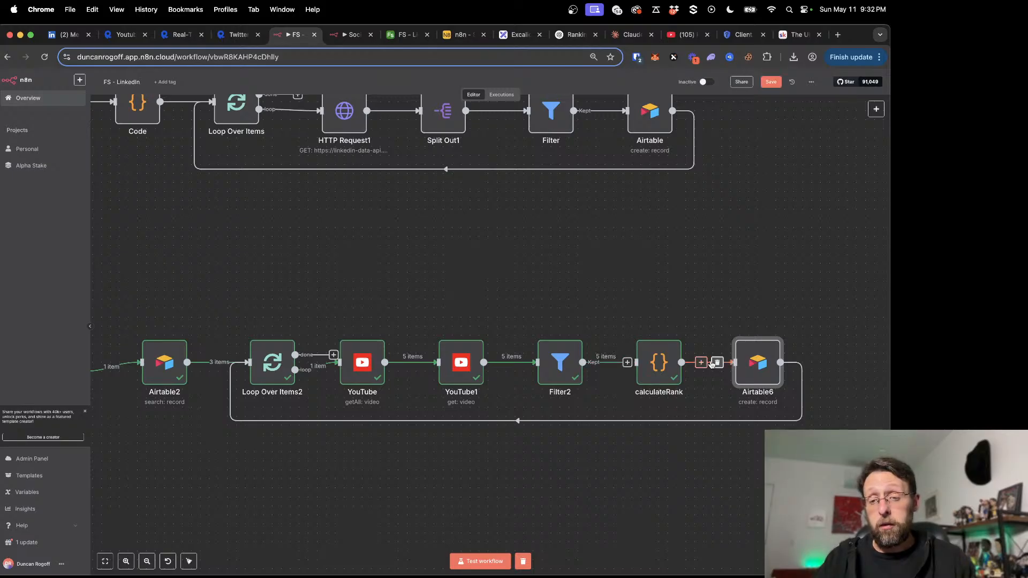
left_click(717, 362)
left_click_drag(664, 371, 566, 523)
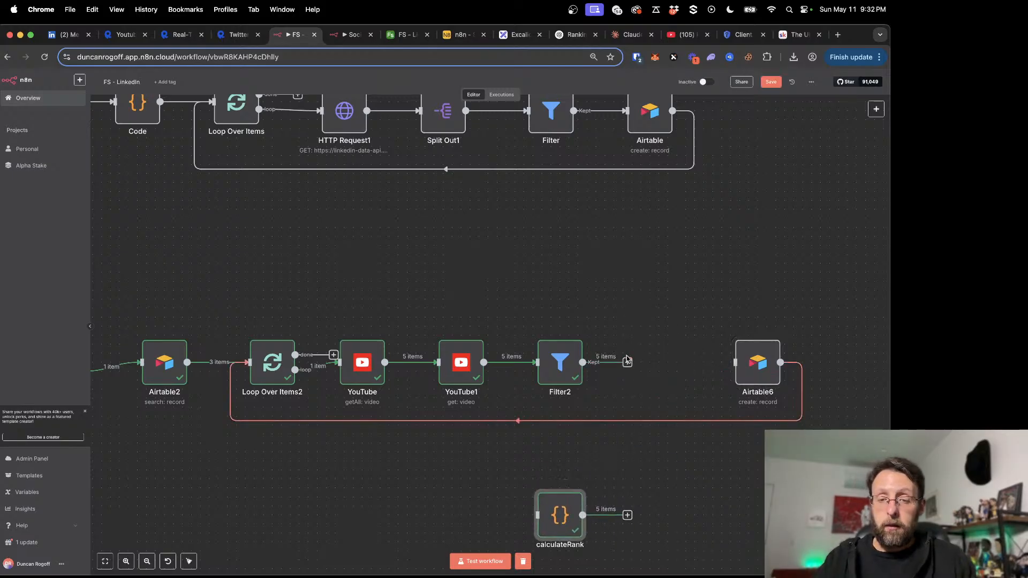
left_click_drag(582, 363, 735, 362)
Step: Move calculateRank below Loop Over Items2, and detach the manual trigger from Airtable2 and place it below the scraper row
scroll(545, 437, "left", 3)
scroll(545, 438, "left", 2)
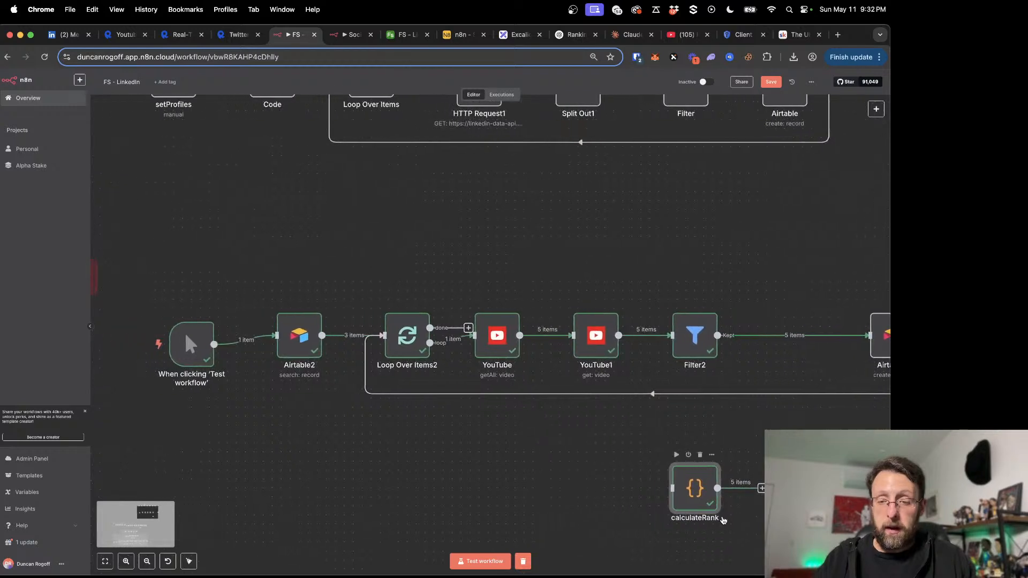
left_click_drag(696, 504, 415, 485)
scroll(415, 484, "left", 3)
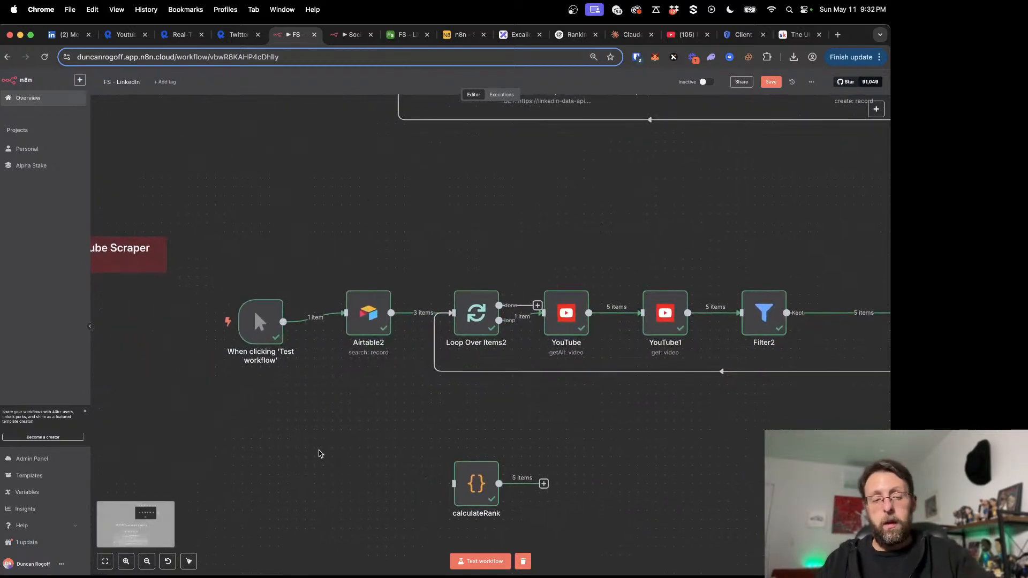
mouse_move(262, 330)
left_click_drag(263, 336, 227, 453)
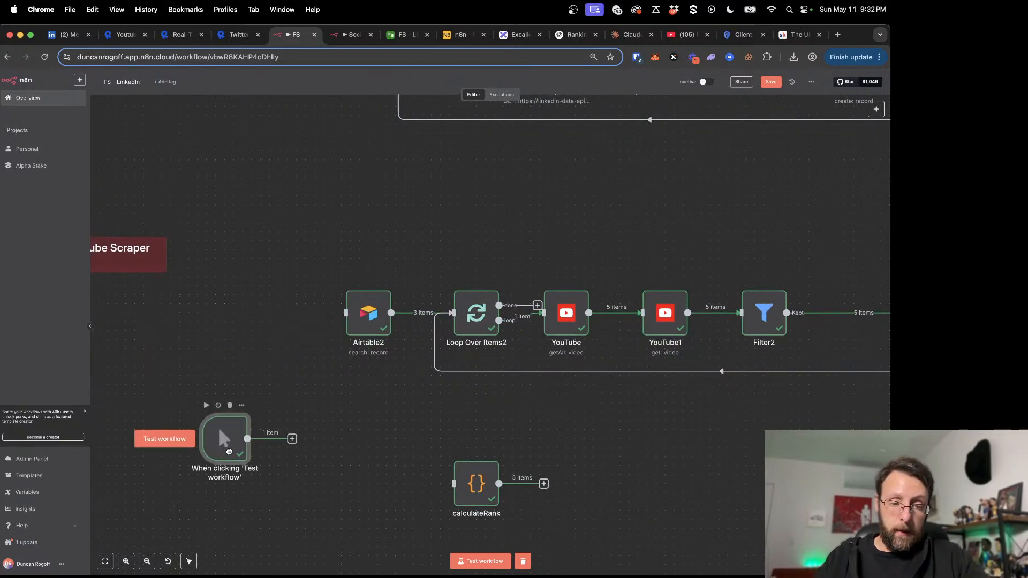
Step: Add an Airtable node with the Search records action after the manual trigger
left_click(291, 439)
type("air")
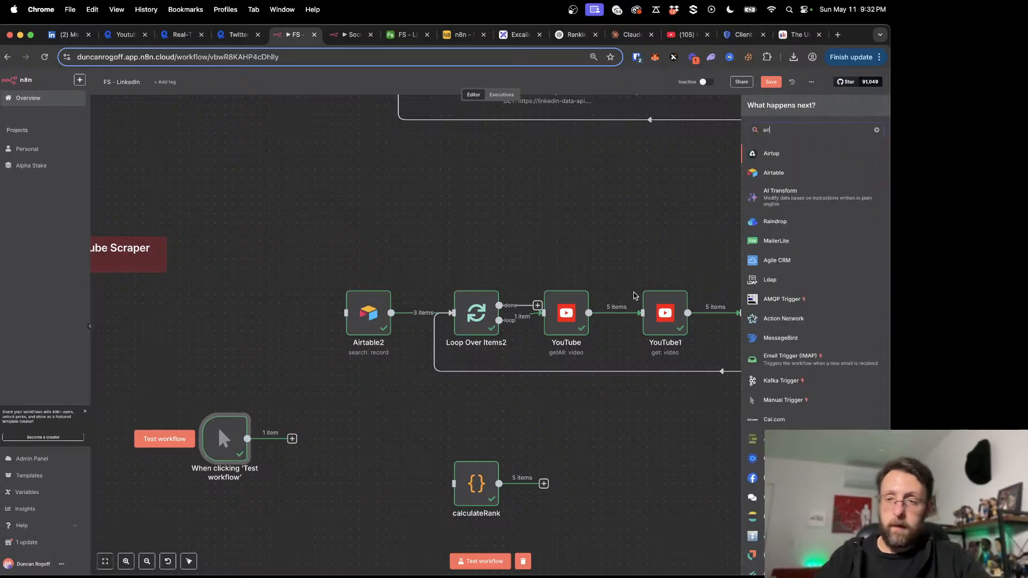
left_click(779, 175)
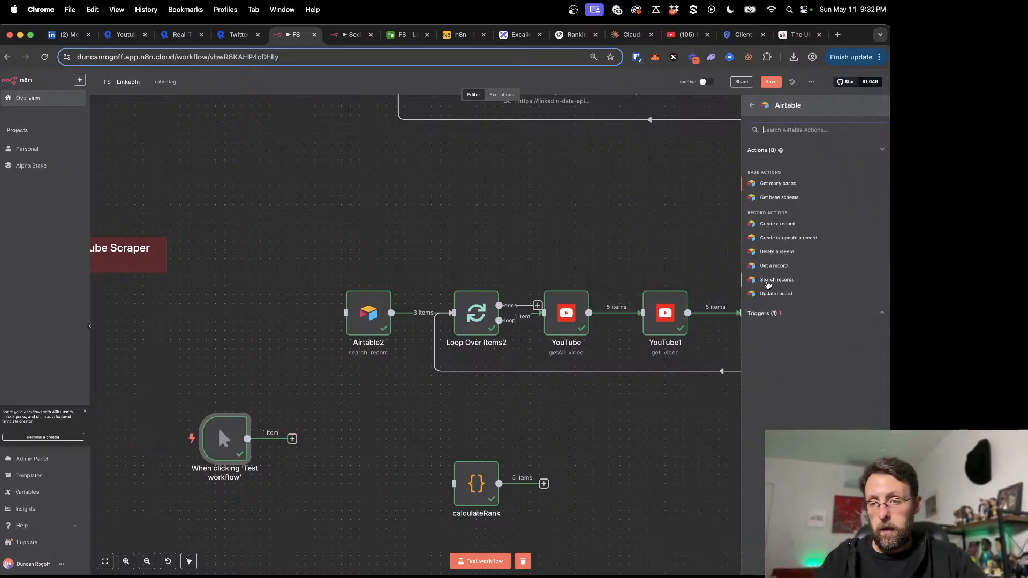
left_click(767, 280)
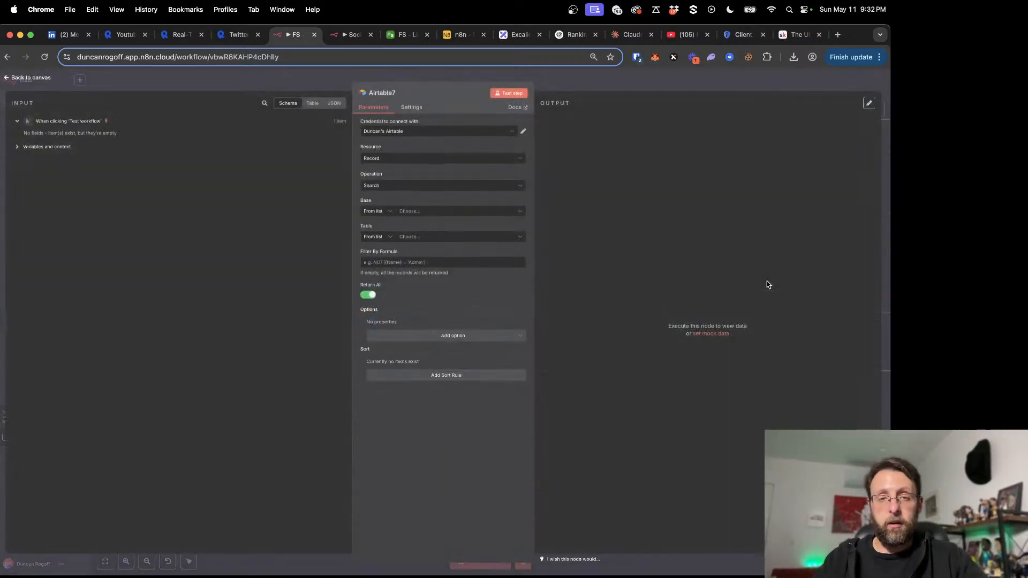
Step: Set the record search to the FS - LinkedIn Build base and the Scraped Content table
left_click(416, 216)
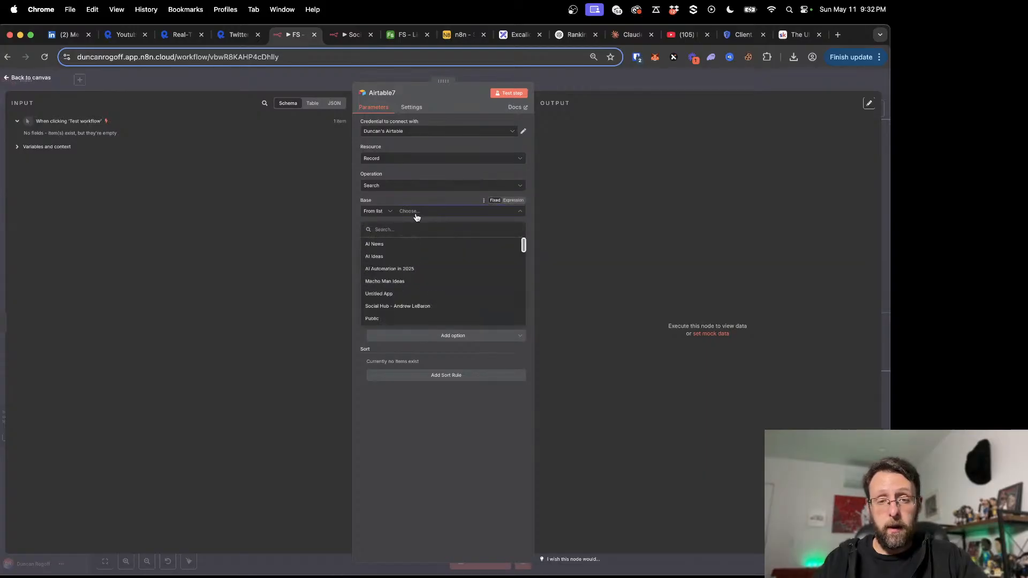
scroll(398, 263, "down", 2)
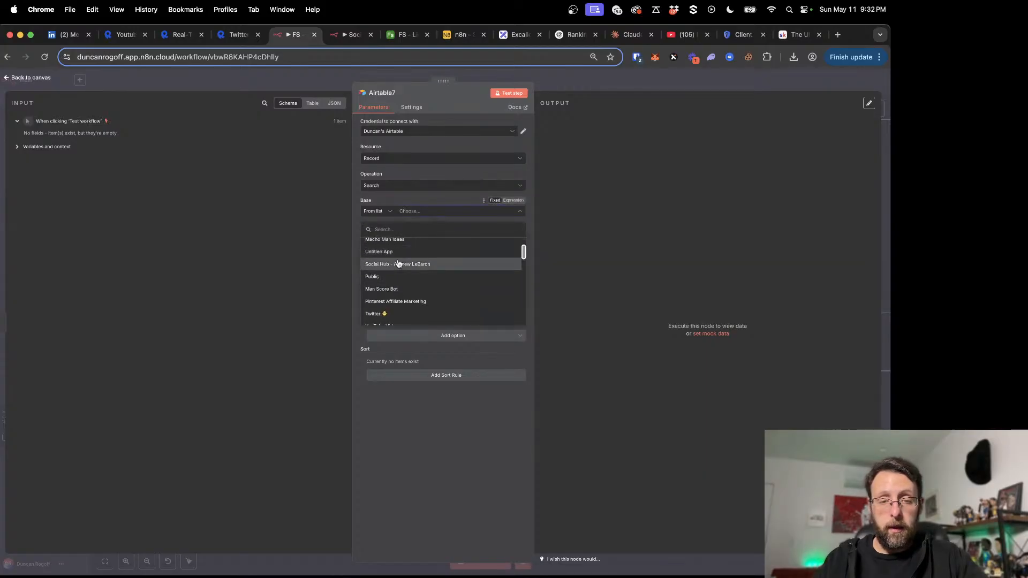
left_click(388, 231)
type("fs")
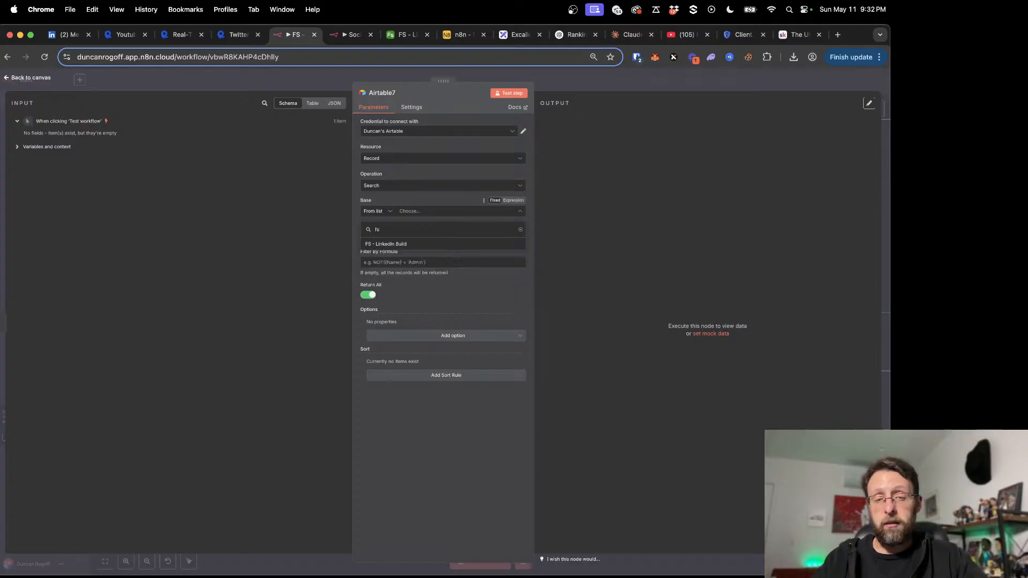
left_click(384, 245)
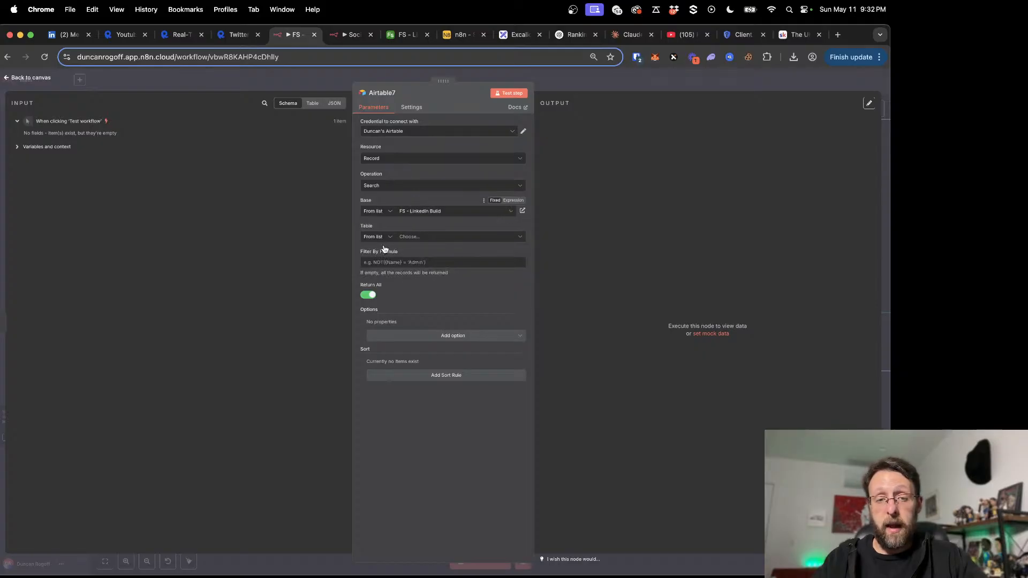
left_click(410, 240)
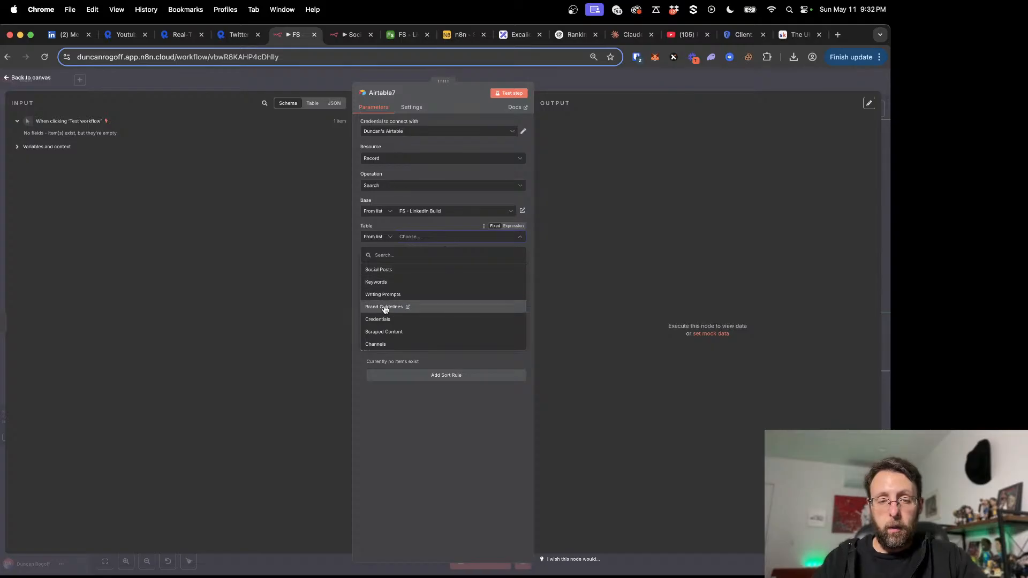
left_click(378, 332)
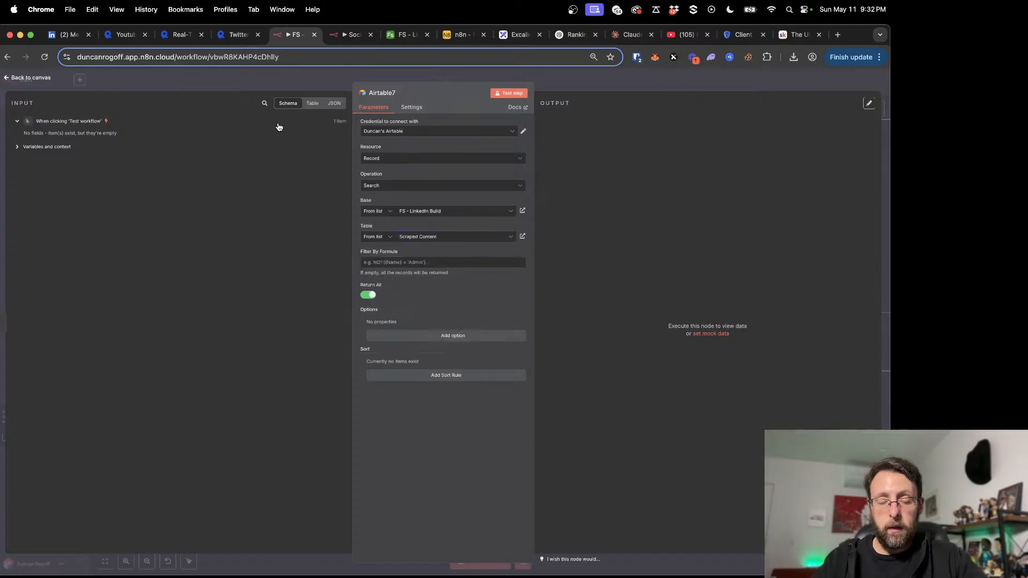
Step: Filter the search by the formula {Platform}="YouTube", test the node and return to the canvas
left_click(365, 263)
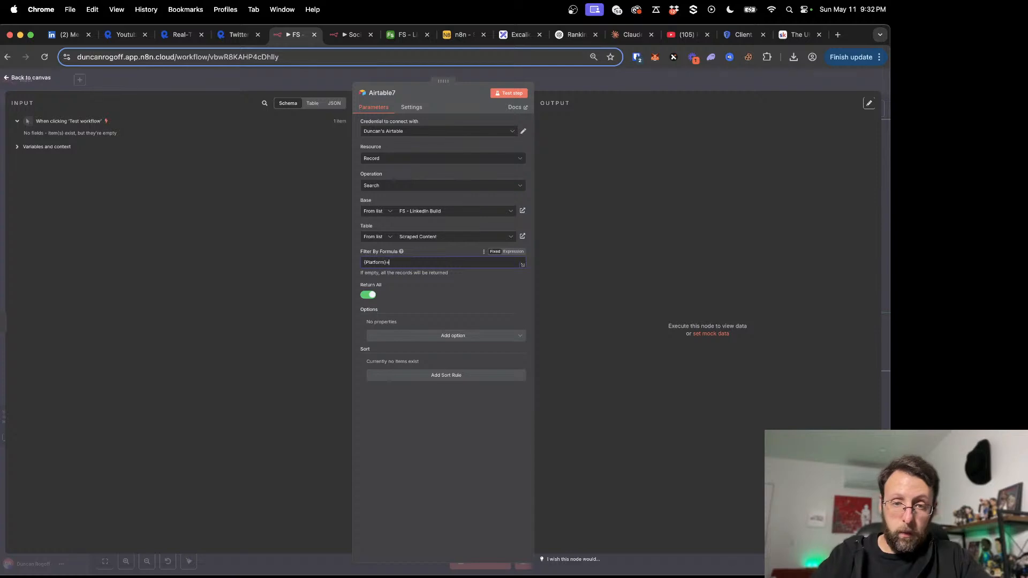
type("{Platform}=\"YouTube")
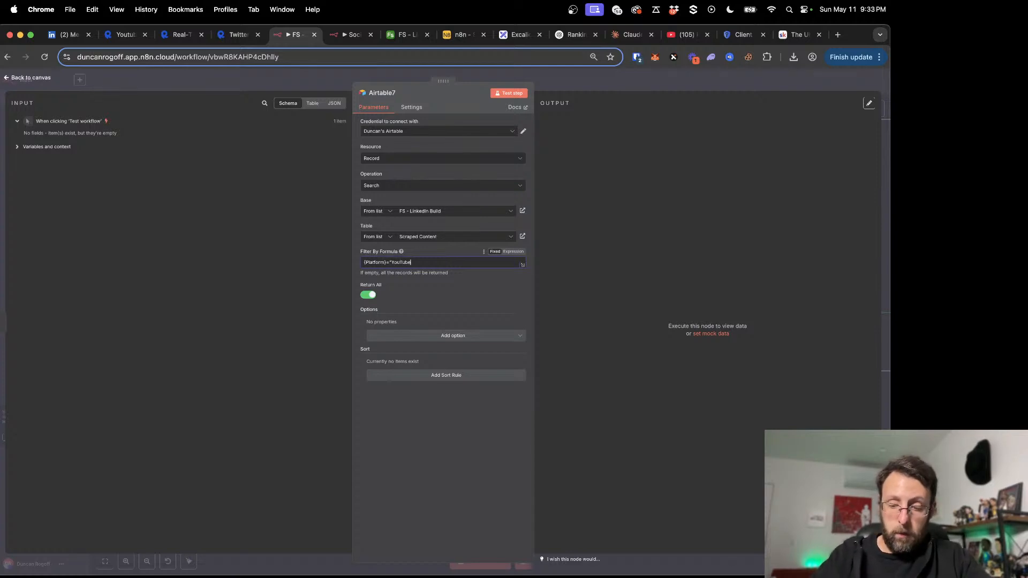
type("\"")
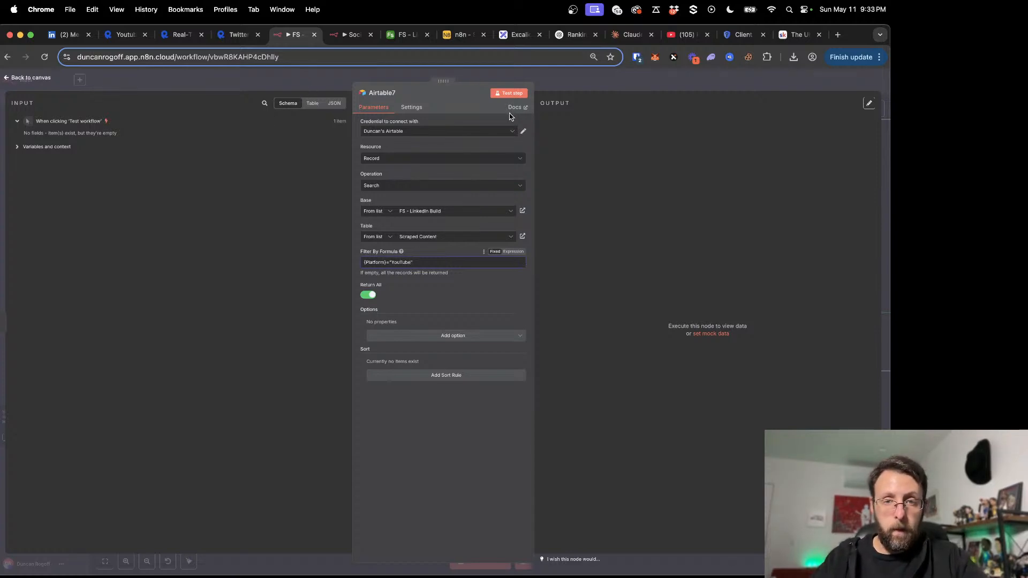
left_click(512, 96)
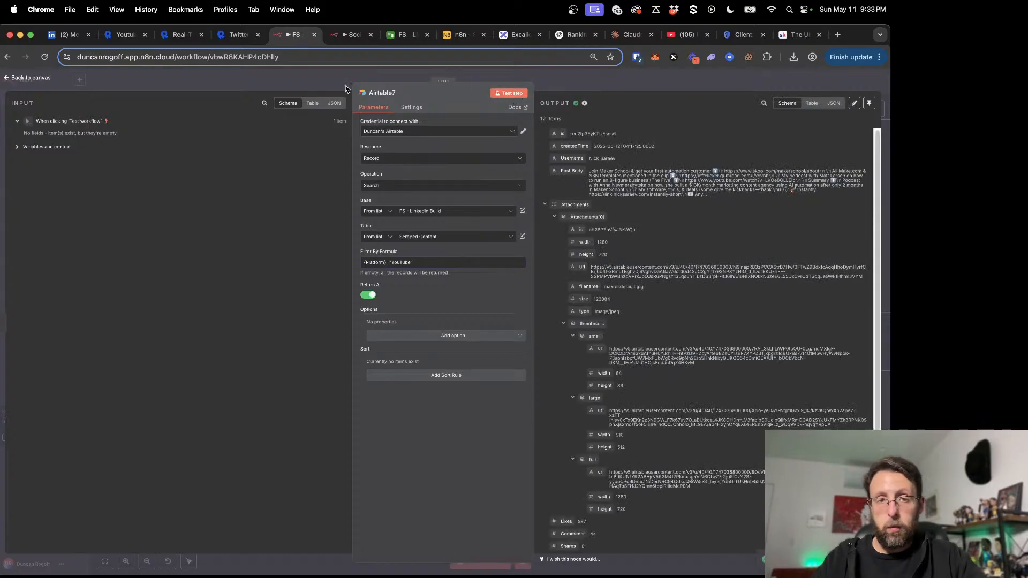
left_click(242, 83)
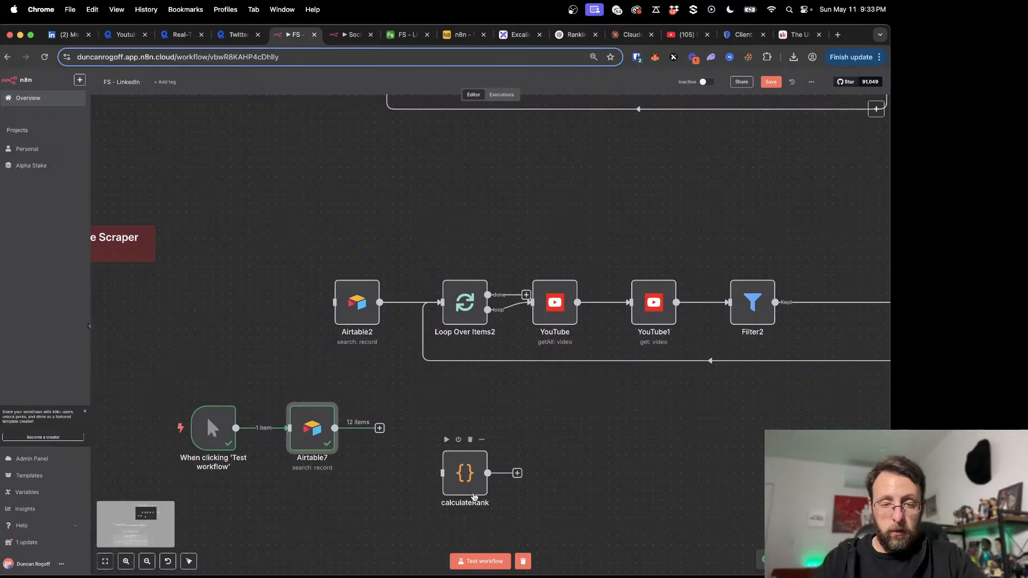
Step: Connect the YouTube record search to calculateRank and add an Airtable node with the Update record action after it
left_click_drag(471, 492, 444, 457)
left_click_drag(380, 428, 406, 430)
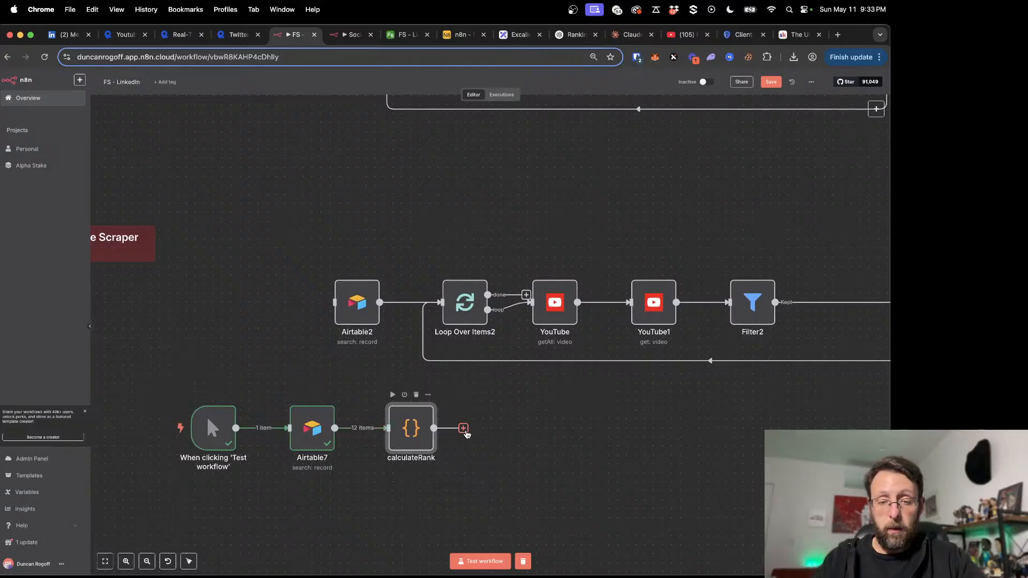
scroll(491, 435, "right", 3)
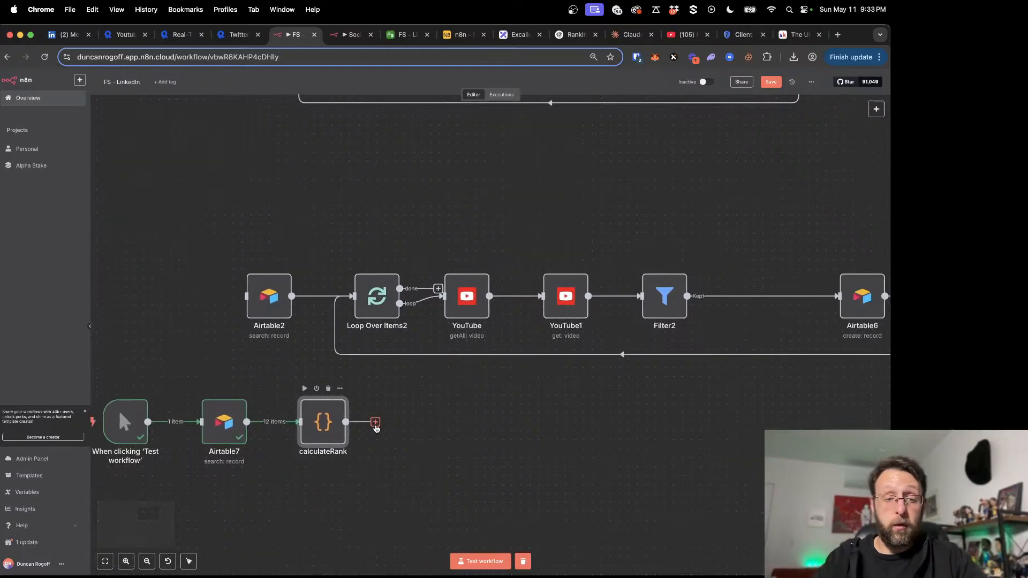
left_click(376, 423)
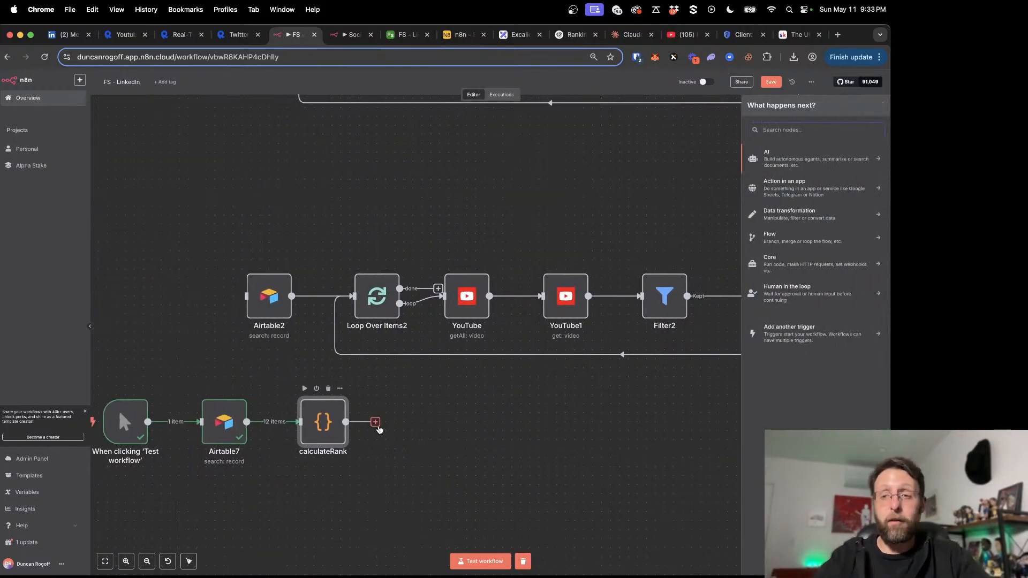
type("rank")
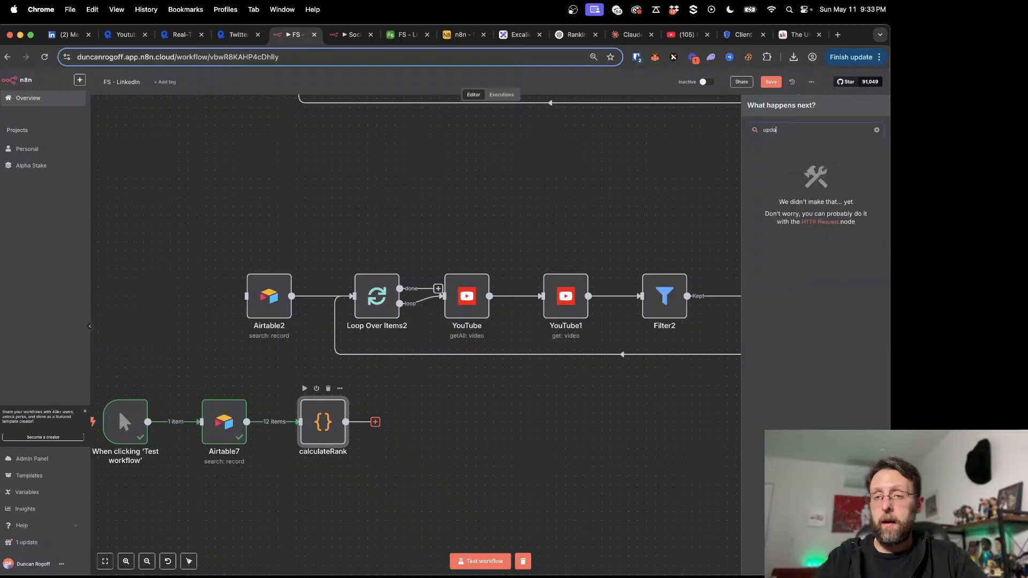
key("BackSpace")
key("BackSpace")
key("BackSpace")
key("BackSpace")
type("air")
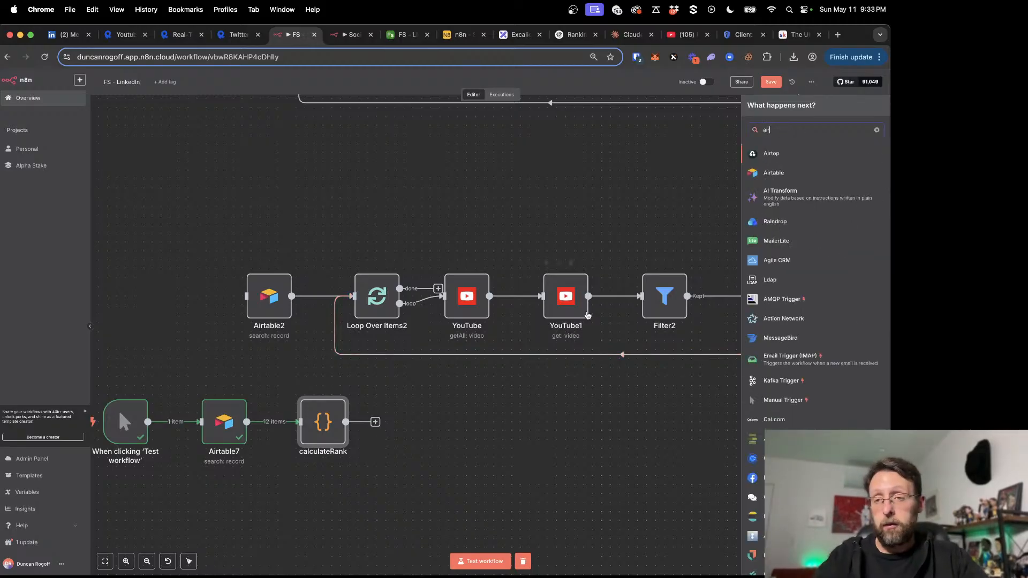
left_click(775, 173)
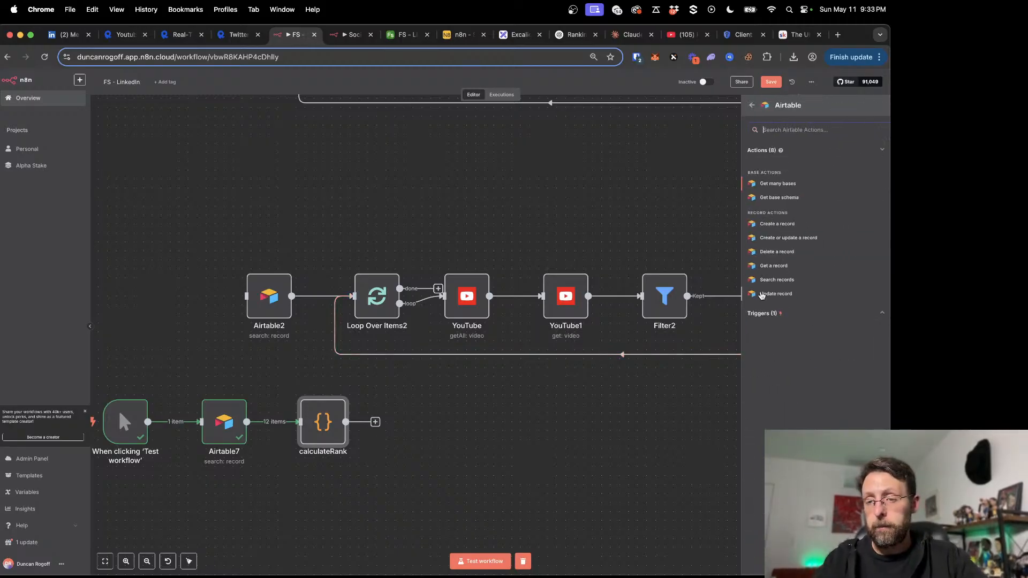
left_click(762, 295)
Step: Set the record update to the FS - LinkedIn Build base and the Scraped Content table, and return to the canvas
left_click(408, 212)
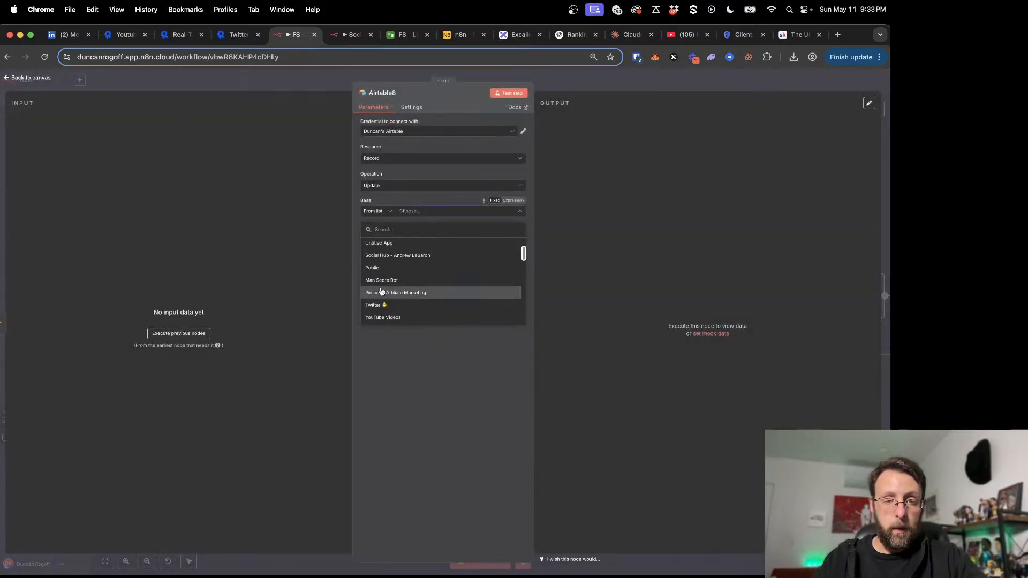
left_click(384, 229)
type("fs")
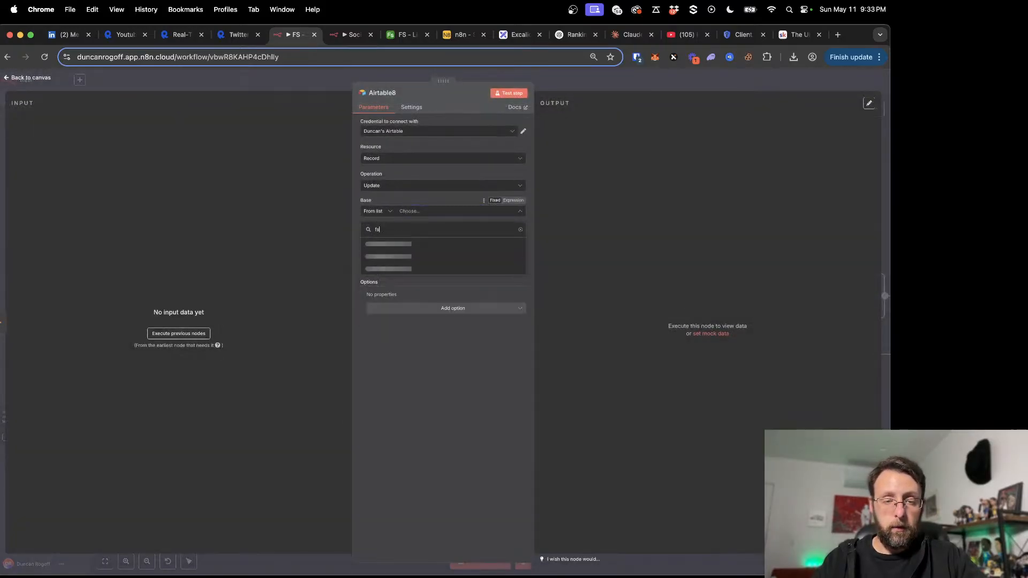
left_click(381, 245)
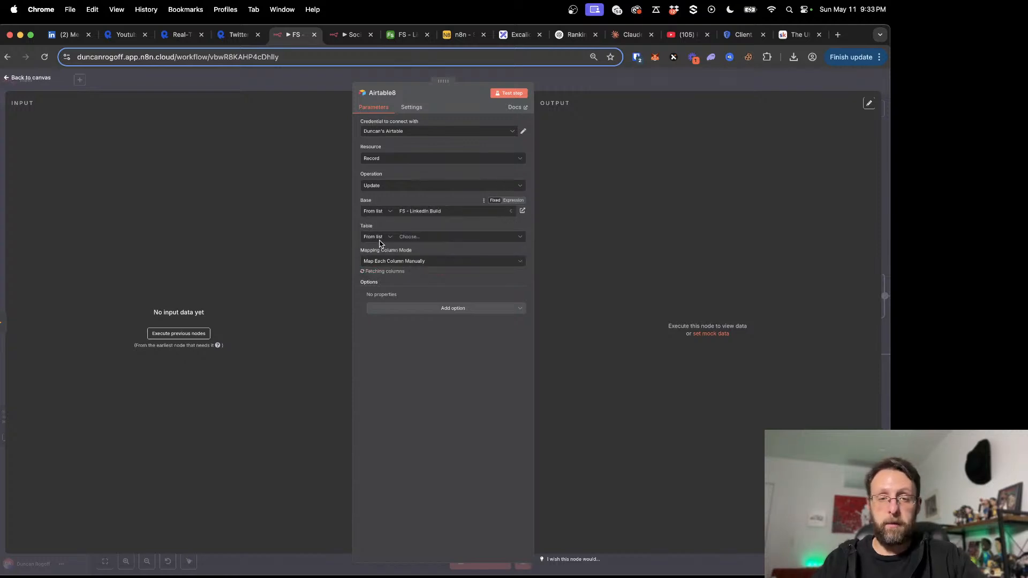
left_click(408, 239)
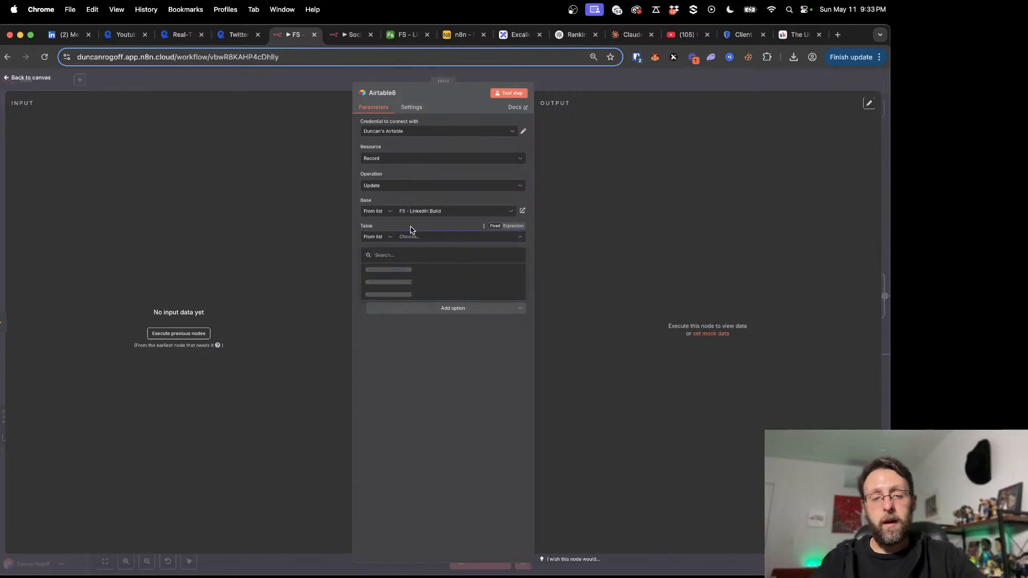
left_click(407, 238)
left_click(407, 237)
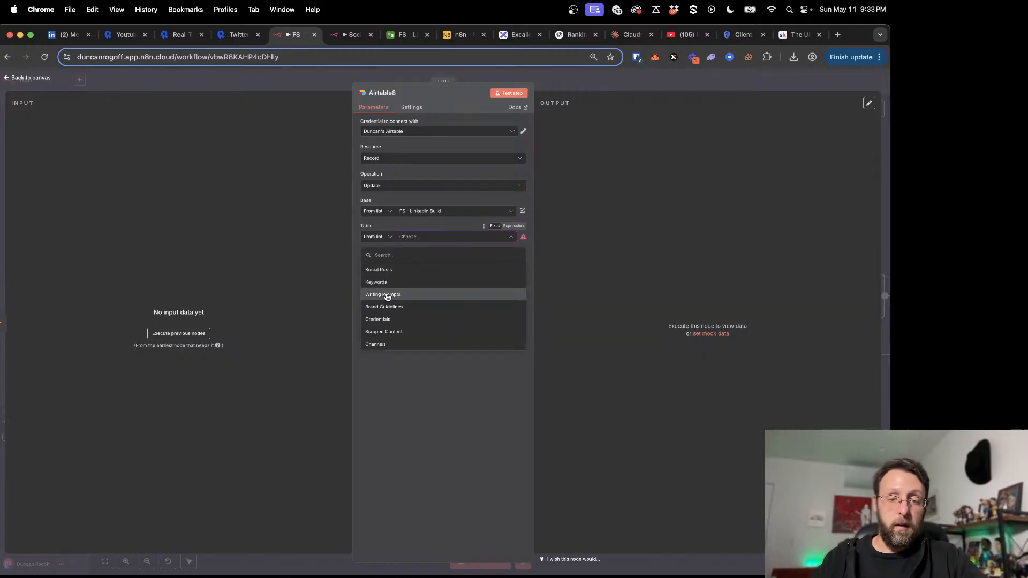
left_click(378, 332)
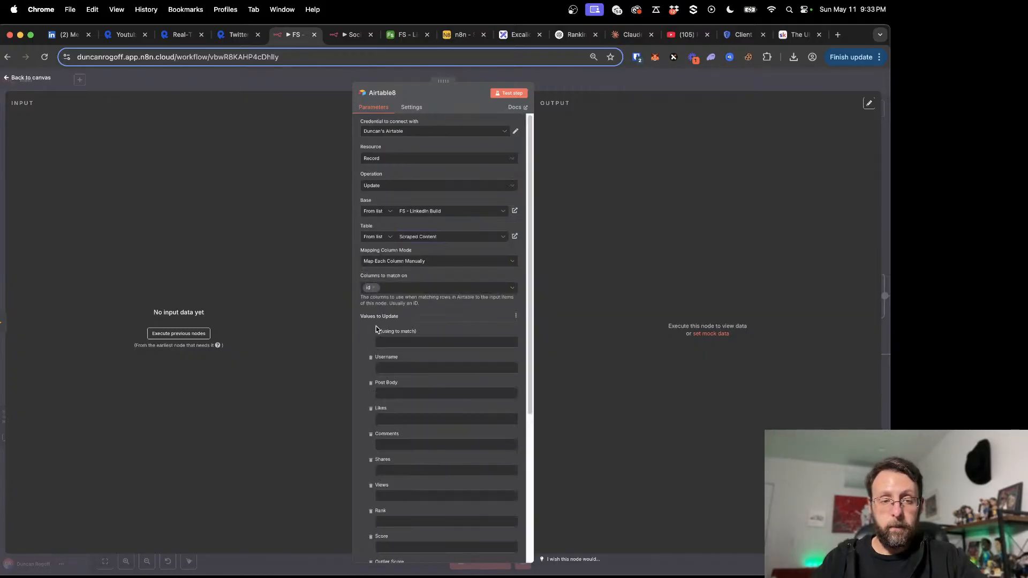
left_click(289, 85)
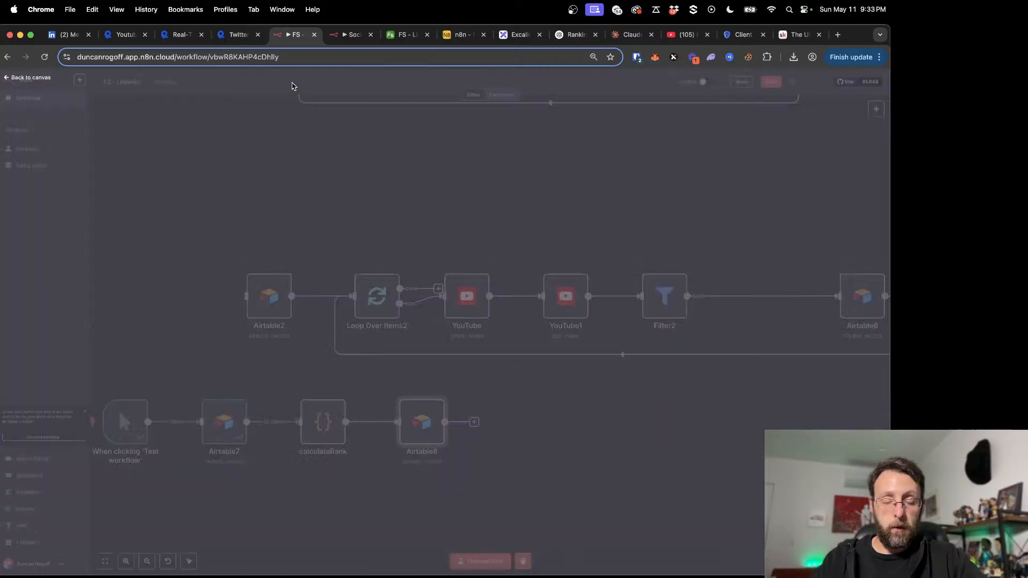
Step: Test calculateRank and examine its error and JavaScript against the JSON view of the Airtable input
scroll(428, 396, "left", 3)
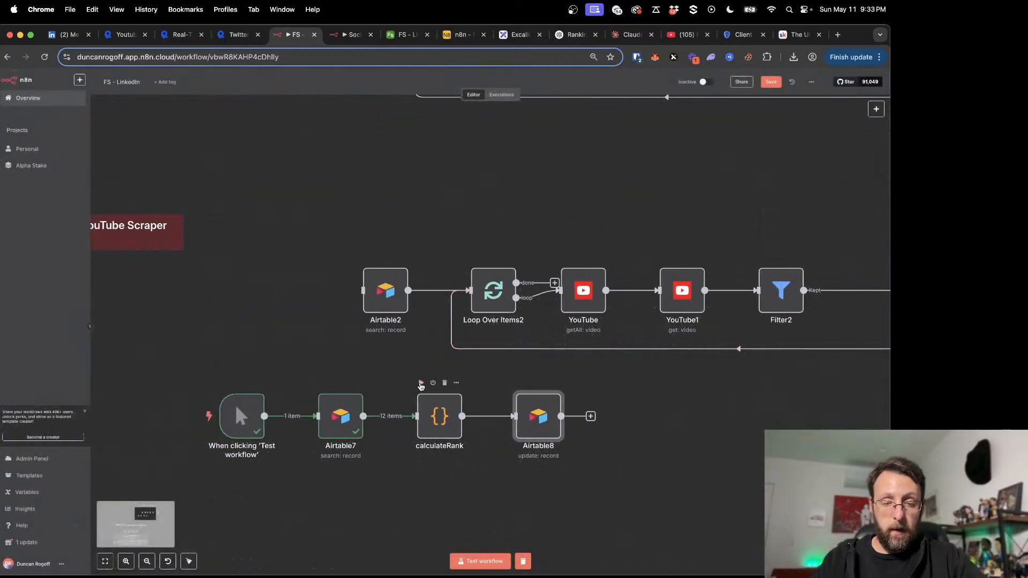
left_click(421, 383)
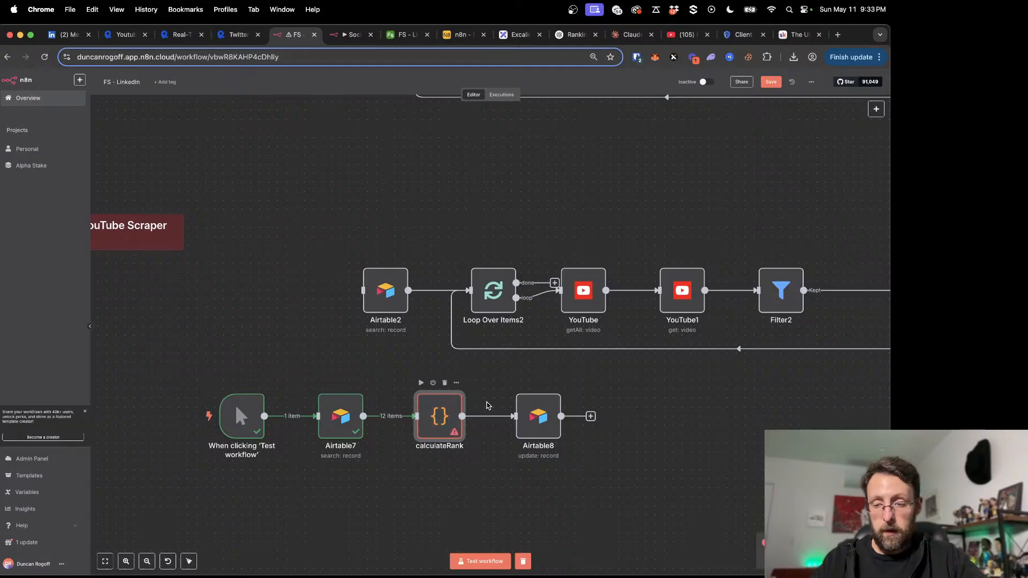
double_click(443, 426)
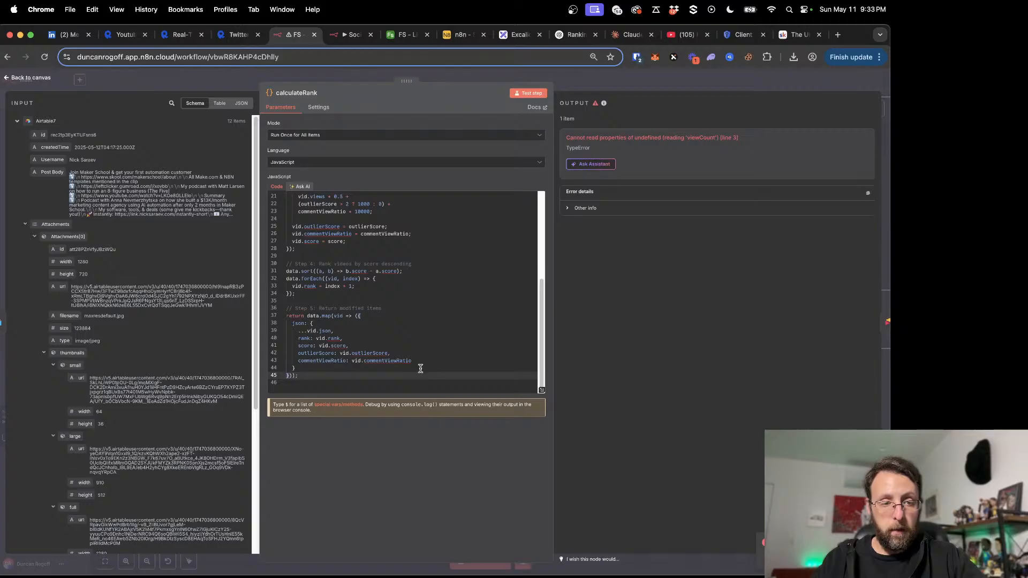
scroll(371, 248, "up", 5)
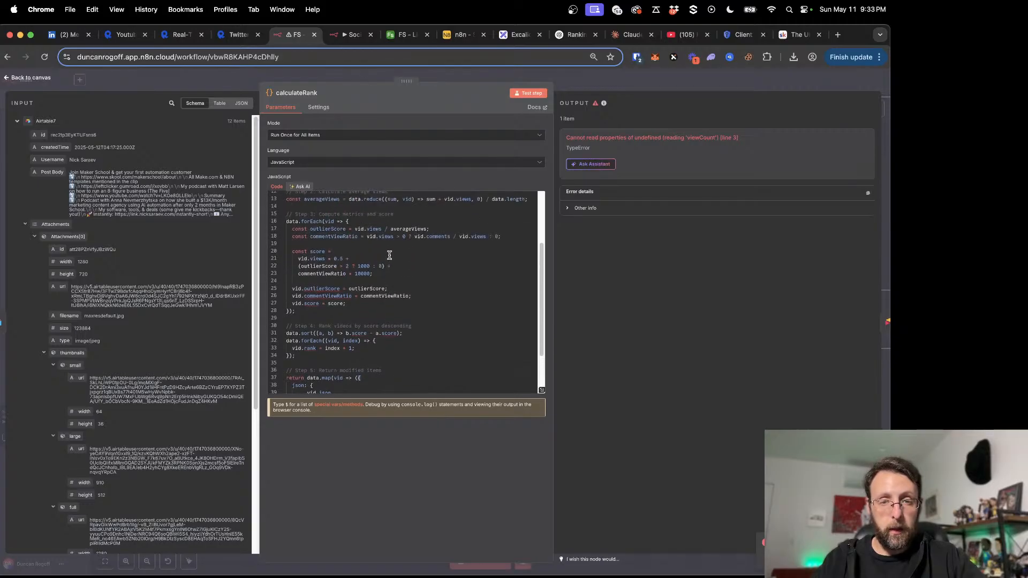
left_click(242, 105)
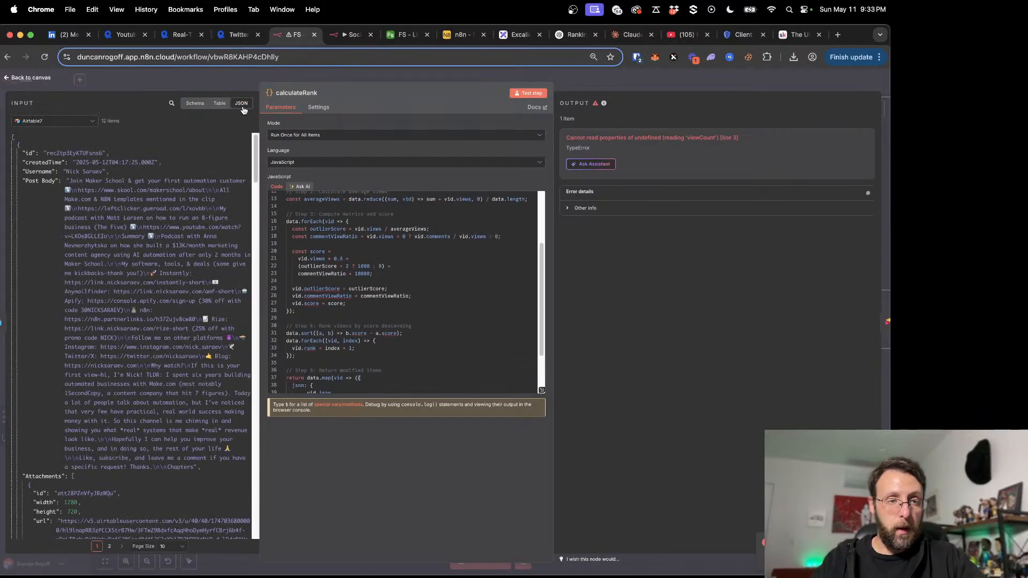
mouse_move(215, 140)
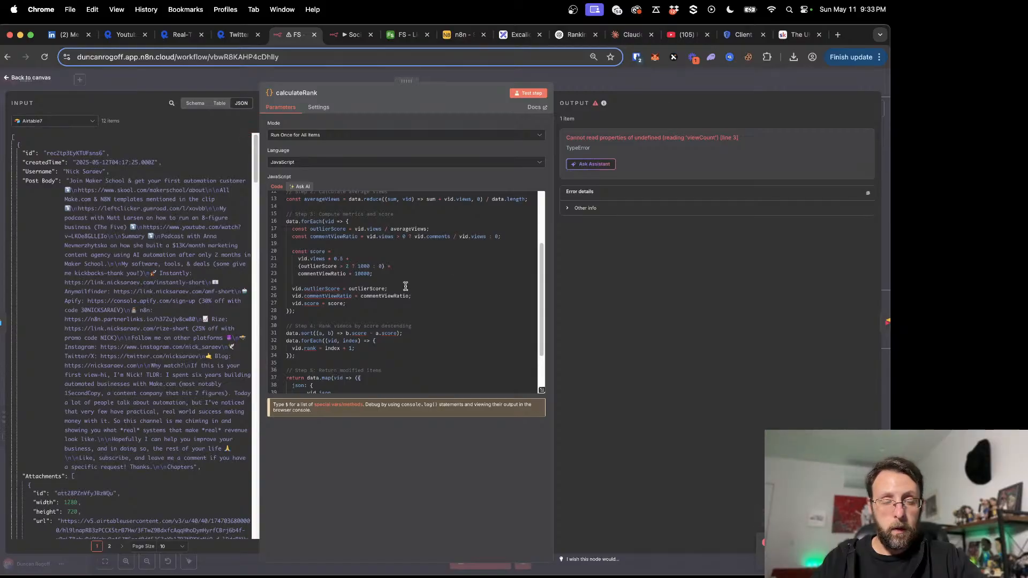
scroll(405, 287, "up", 4)
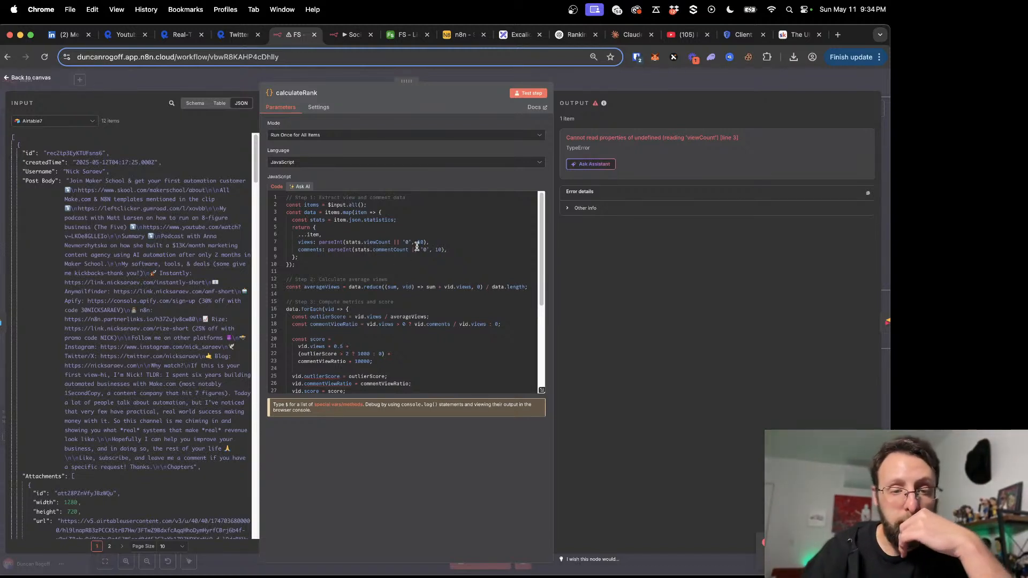
scroll(379, 268, "down", 7)
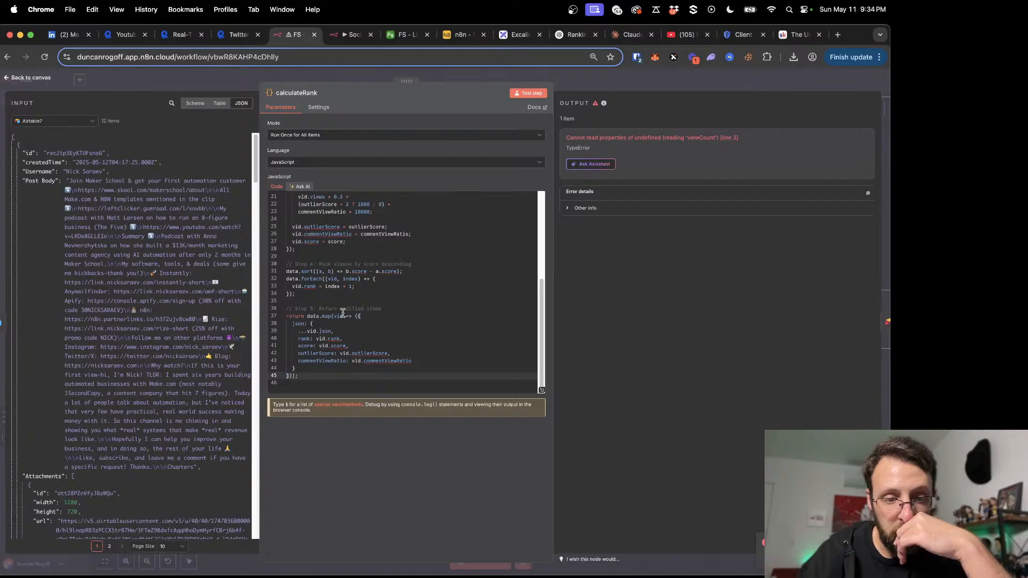
scroll(343, 313, "up", 3)
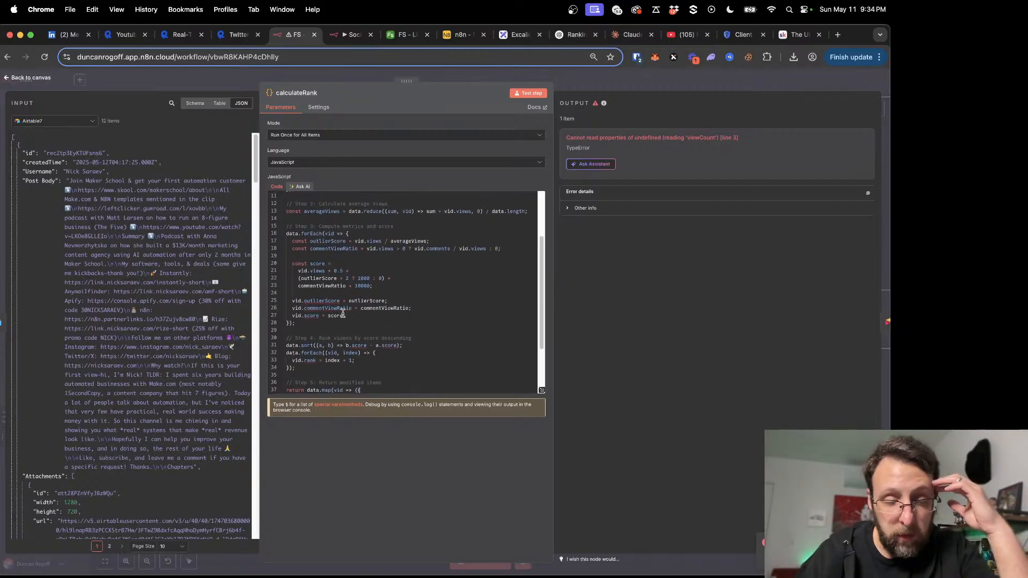
scroll(343, 314, "up", 1)
scroll(343, 314, "up", 3)
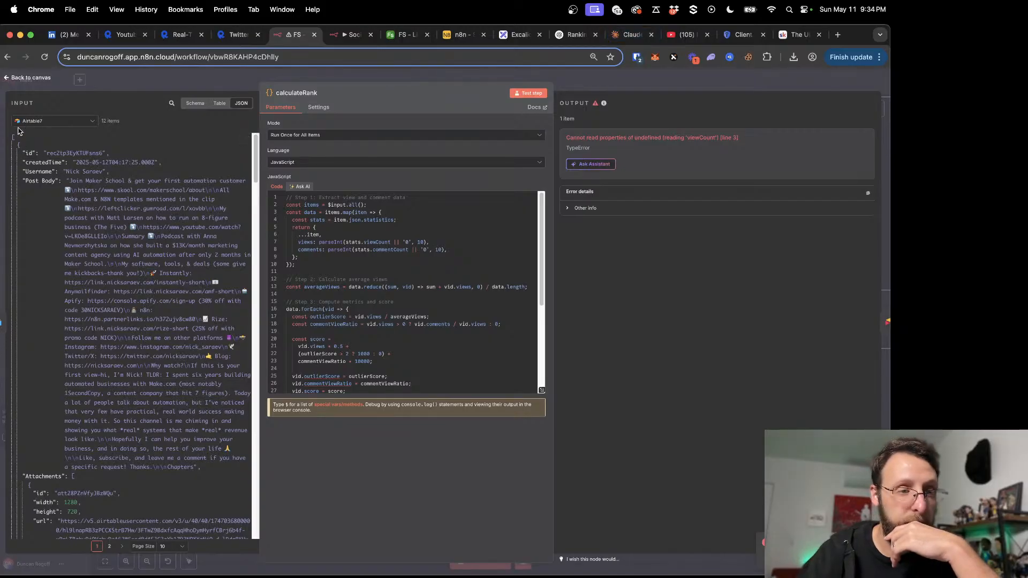
Step: Copy the first record's complete JSON from the calculateRank input data
left_click_drag(8, 141, 166, 529)
scroll(166, 529, "down", 10)
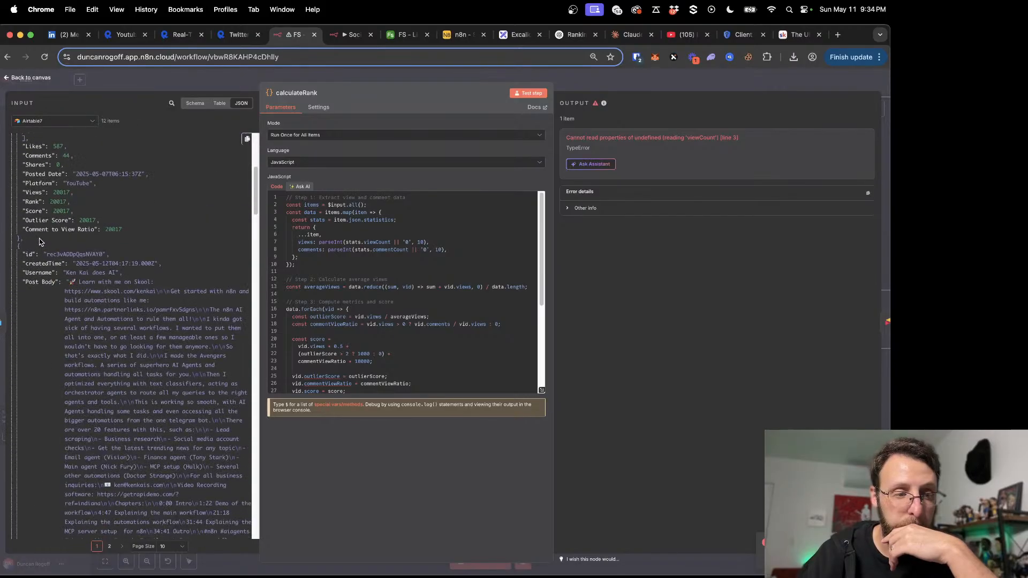
left_click_drag(40, 241, 11, 138)
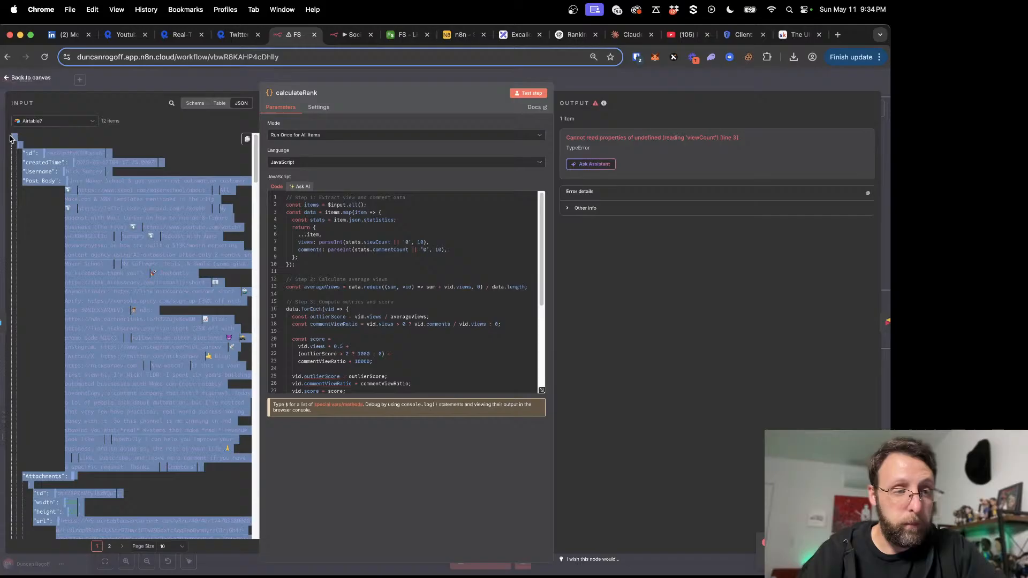
Step: Switch to ChatGPT and send "this is actually the input data. please rename the fields appropriately so the code will work" with the copied record JSON
left_click(572, 38)
type("this is ac")
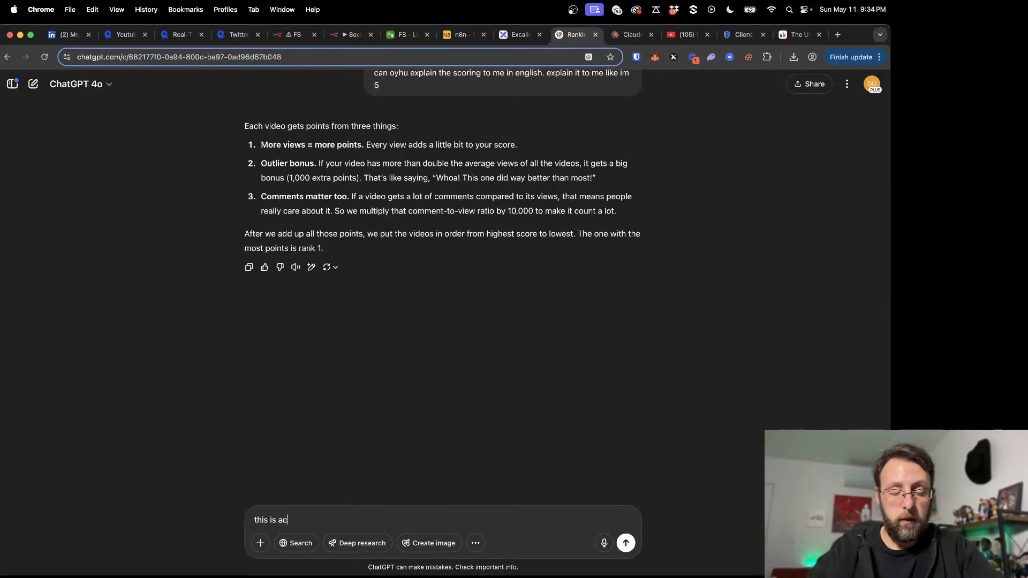
type("tually the input dat")
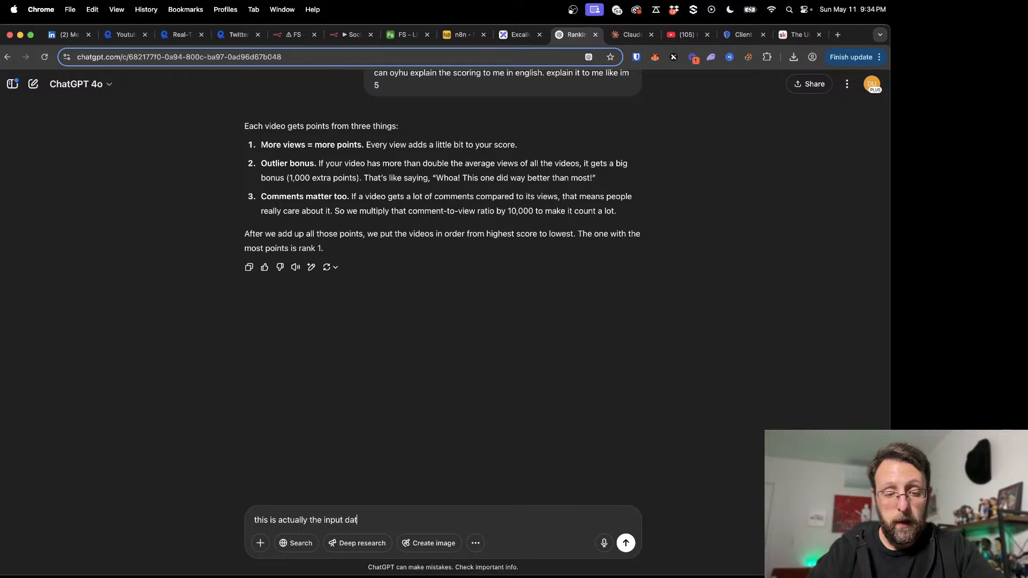
type("a. please rena")
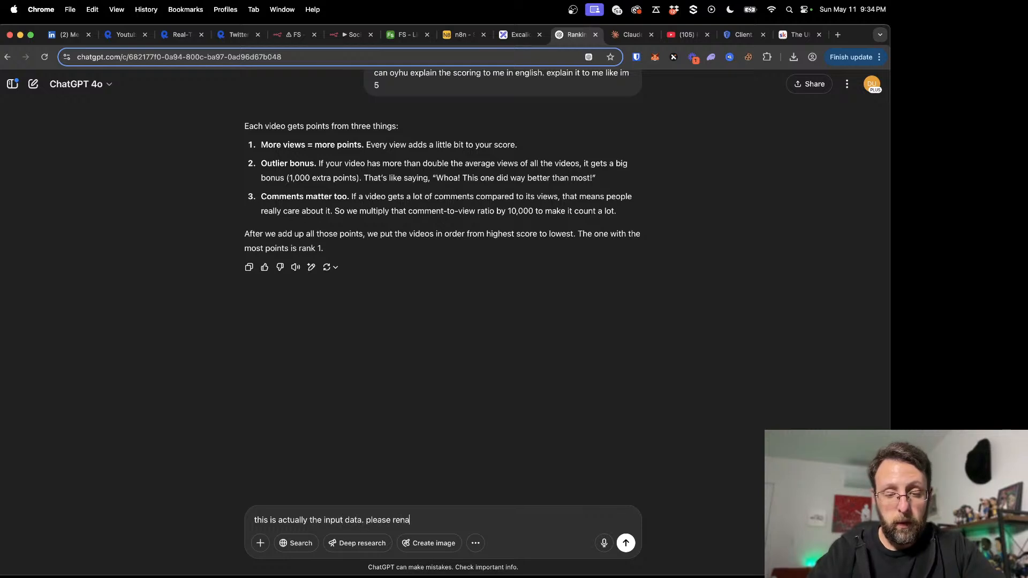
type("me the fields appropriately so the code will work")
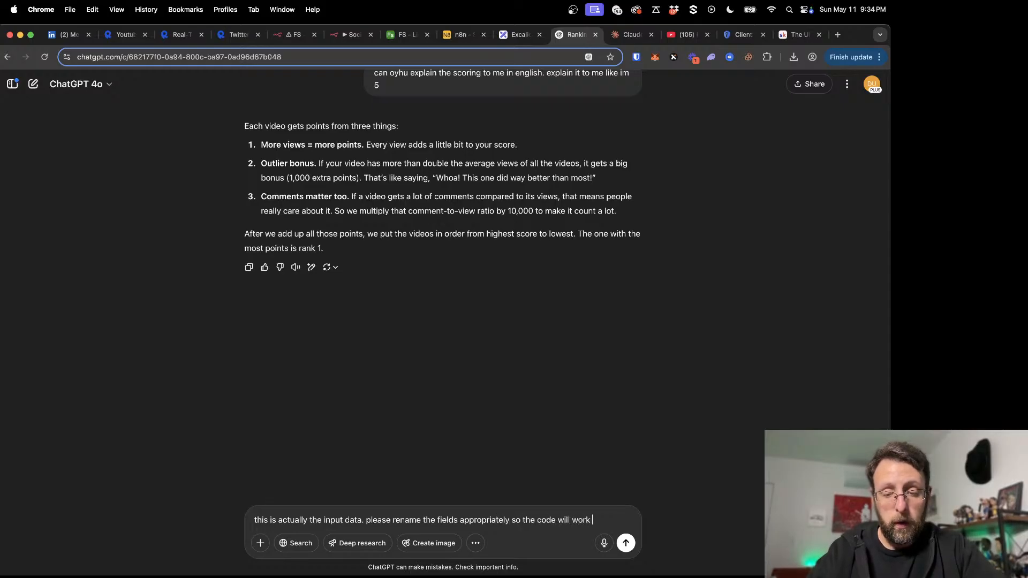
key("Return")
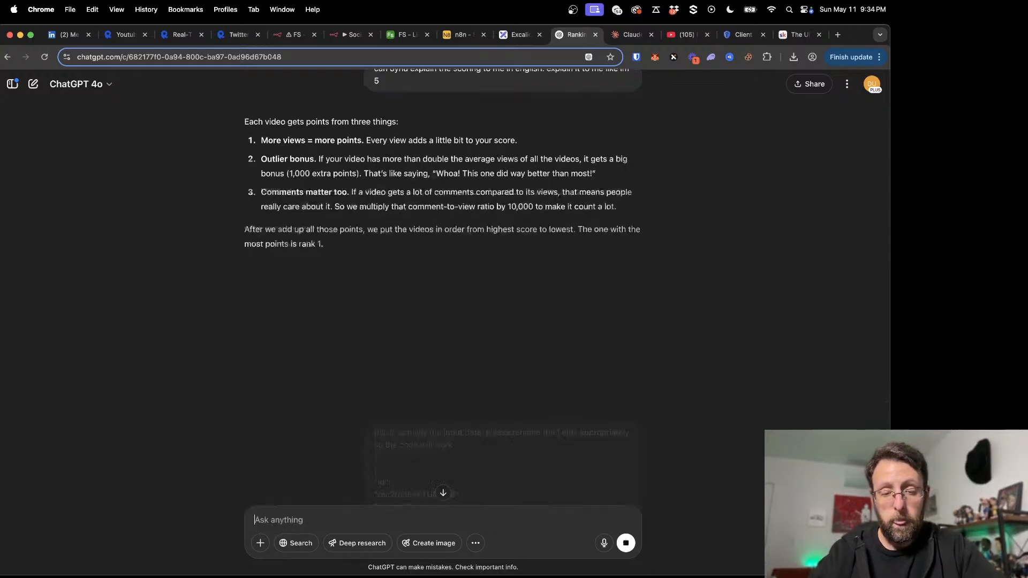
Step: Replace the whole calculateRank script in n8n with ChatGPT's updated code, test the node and return to the canvas
scroll(437, 330, "up", 10)
left_click(443, 493)
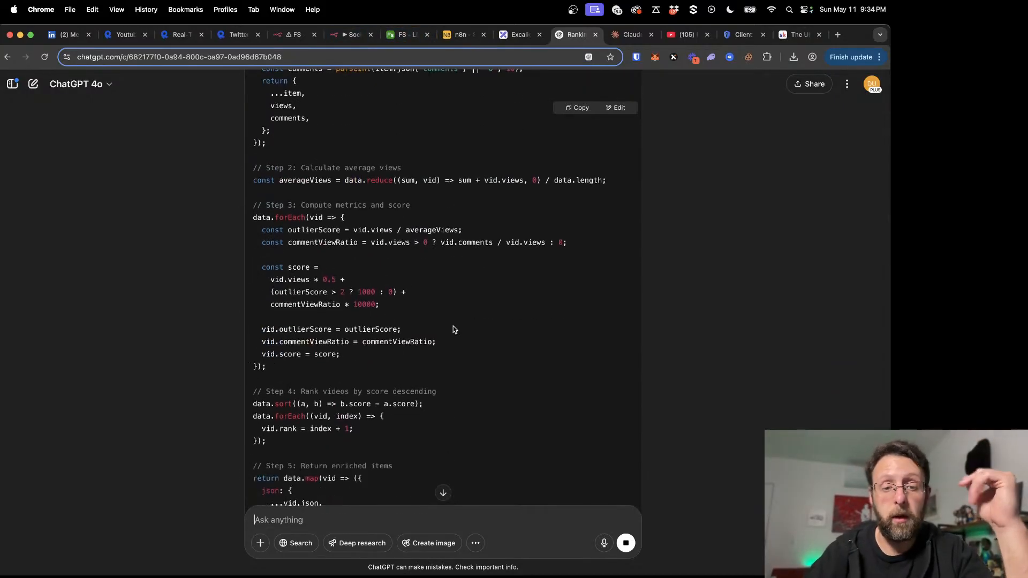
scroll(583, 339, "up", 8)
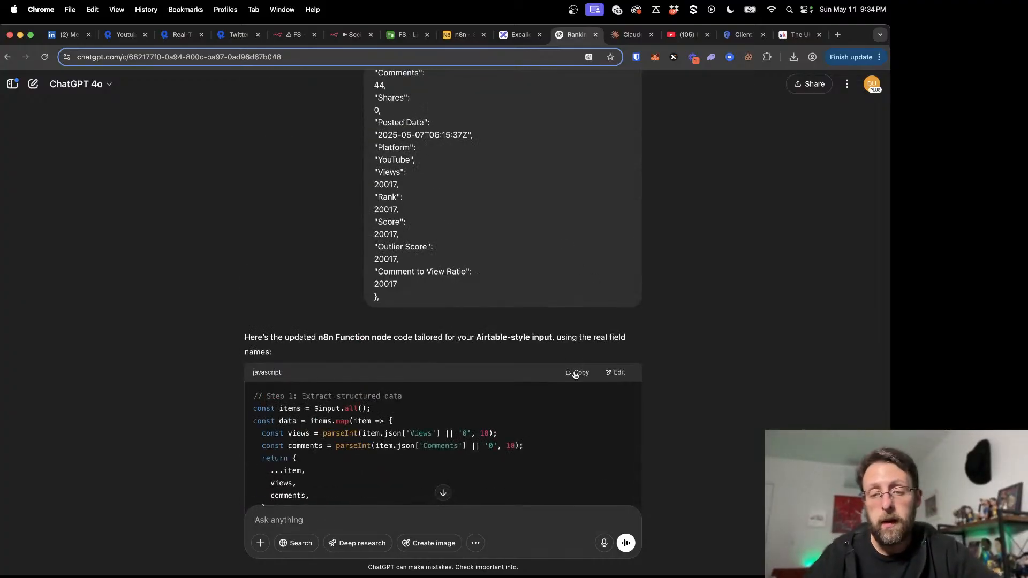
left_click(294, 34)
left_click(426, 348)
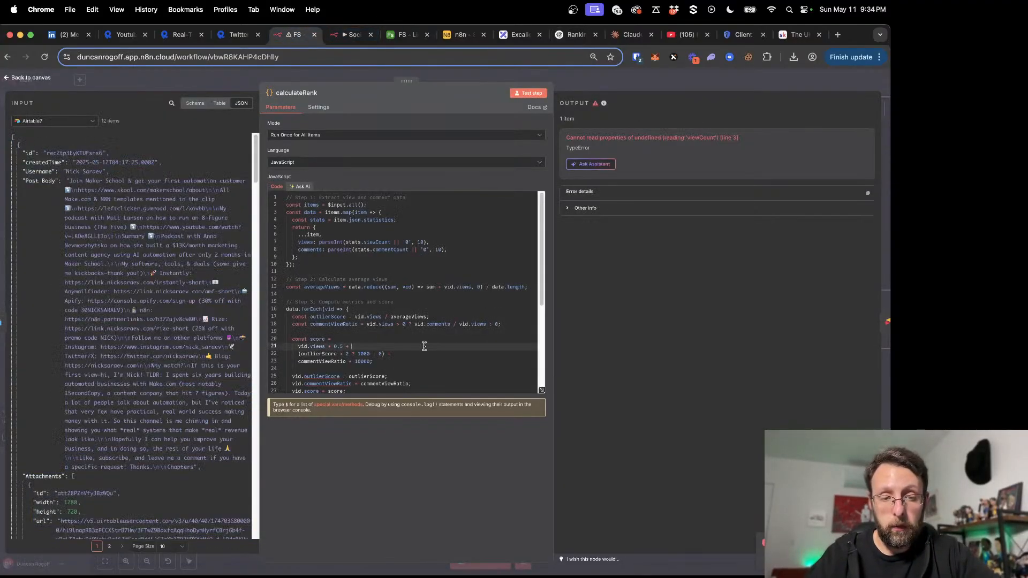
key("ctrl+a")
key("ctrl+v")
left_click(529, 94)
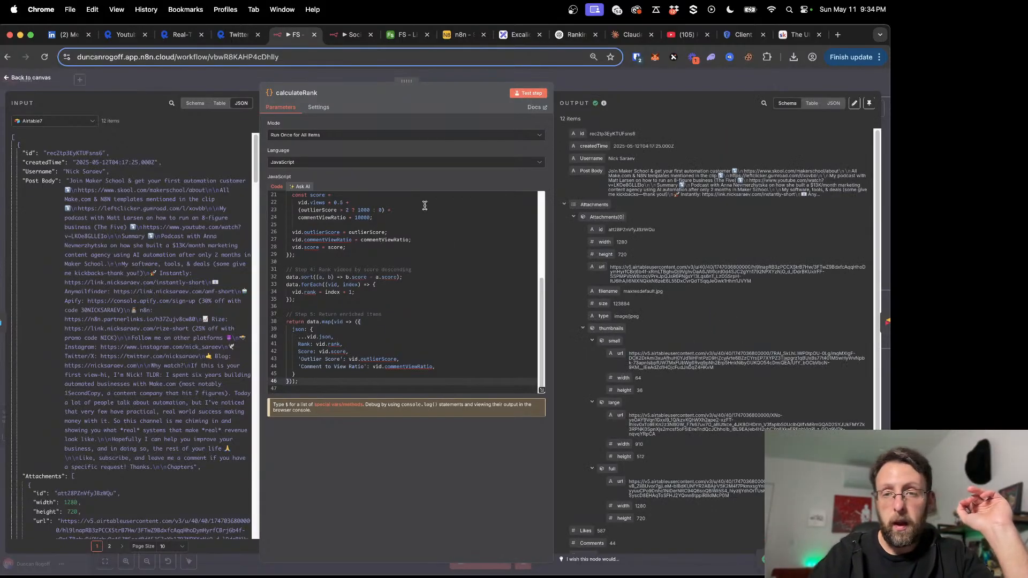
key("Escape")
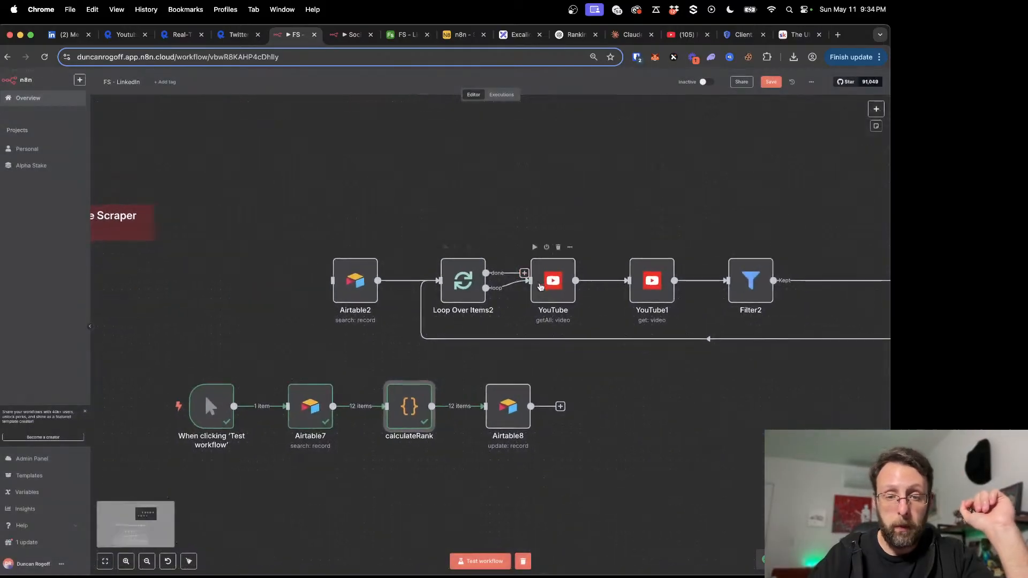
Step: Open the Airtable8 update node and map its matching id to the id from the calculateRank input
left_click(509, 408)
double_click(508, 408)
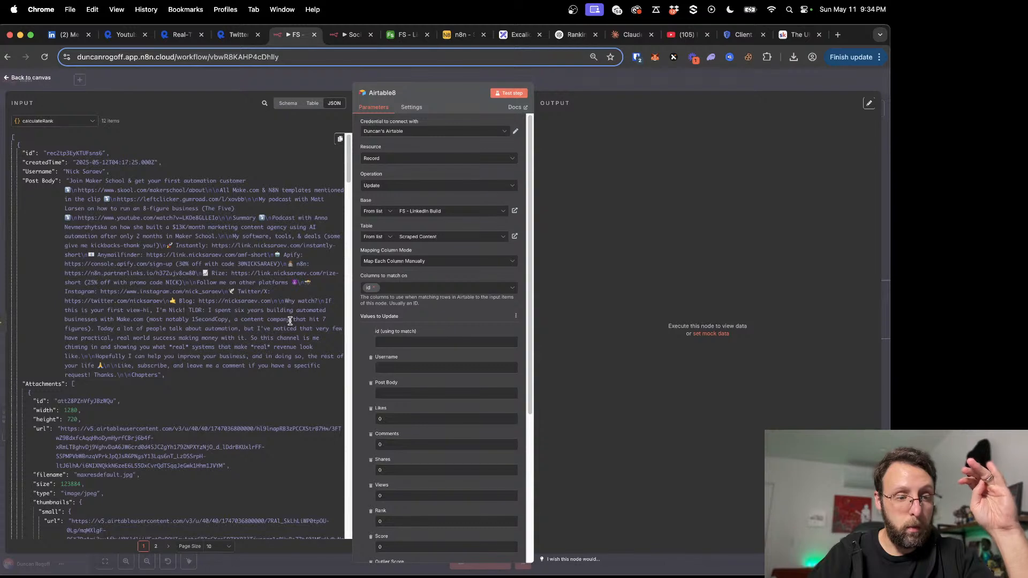
left_click_drag(31, 152, 460, 351)
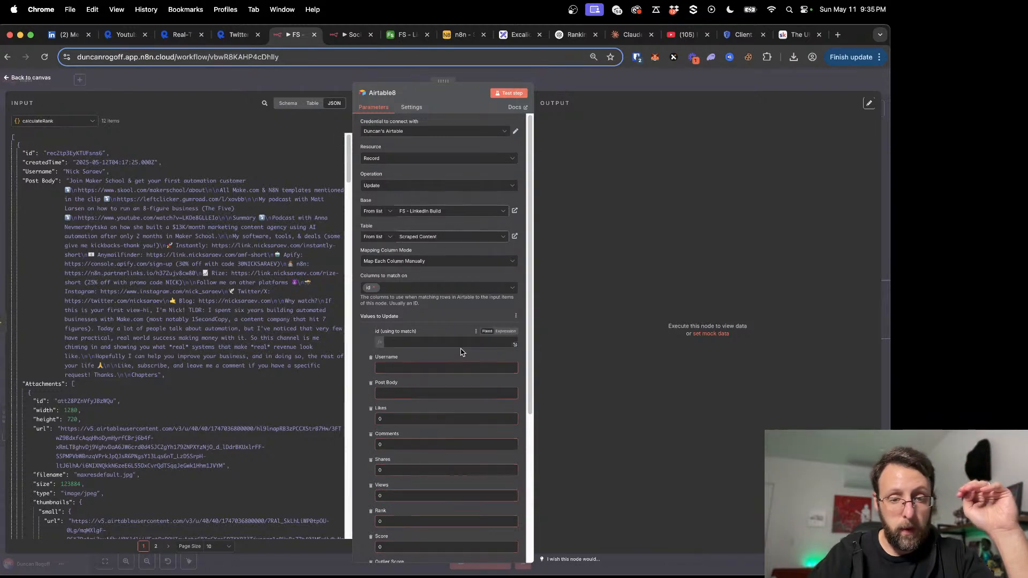
left_click(358, 333)
Step: Clear the default zeros from Likes, Comments, Shares, Views, Rank, Score, Outlier Score and Comment to View Ratio in the update values
scroll(358, 333, "down", 3)
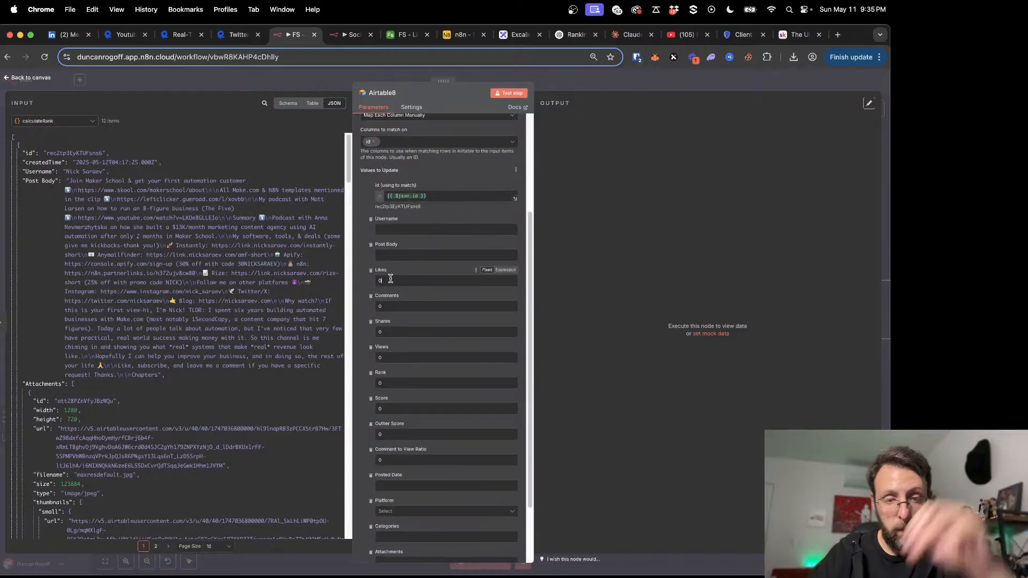
key("BackSpace")
left_click(395, 306)
key("BackSpace")
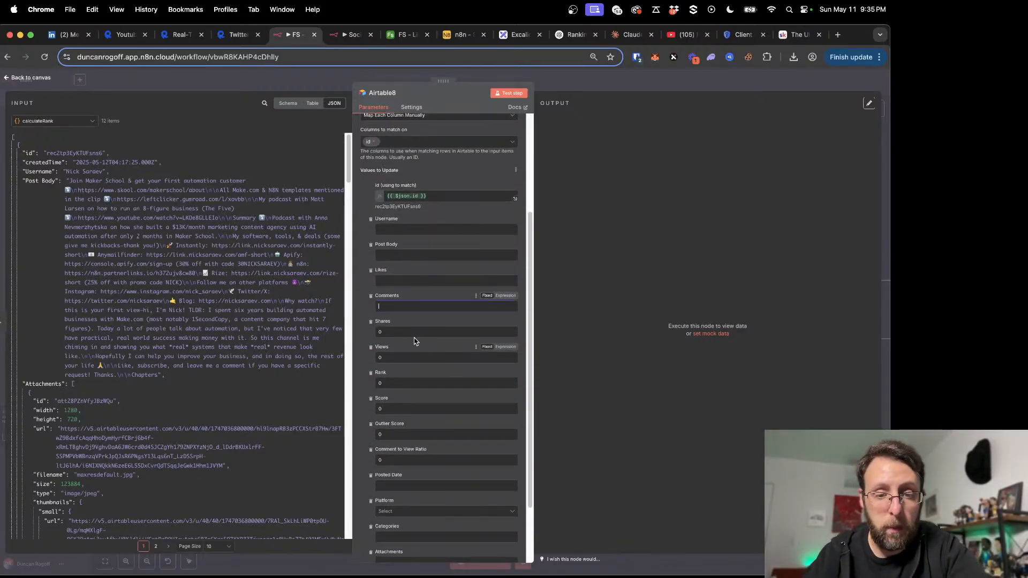
left_click(381, 332)
key("BackSpace")
left_click(381, 357)
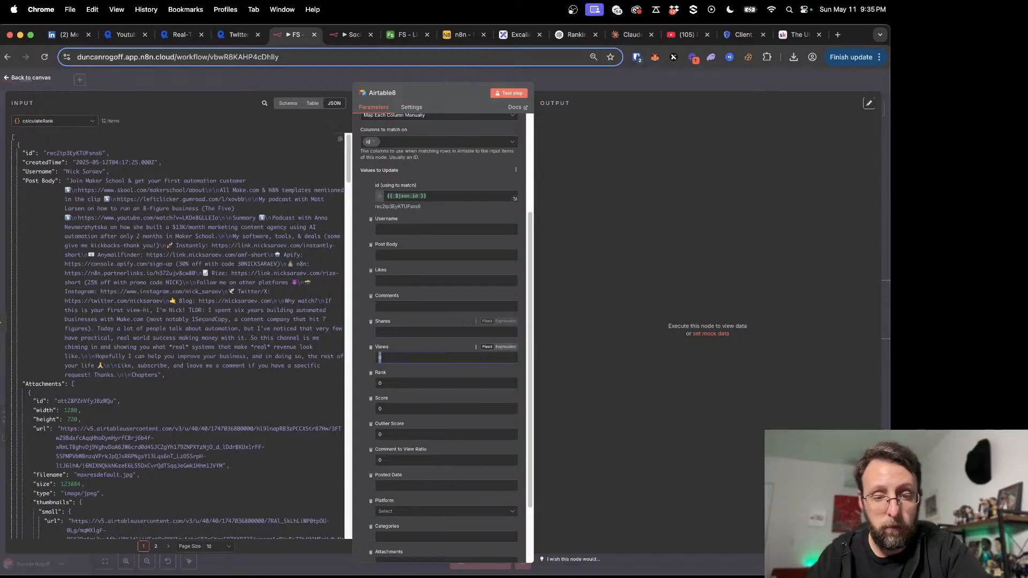
key("BackSpace")
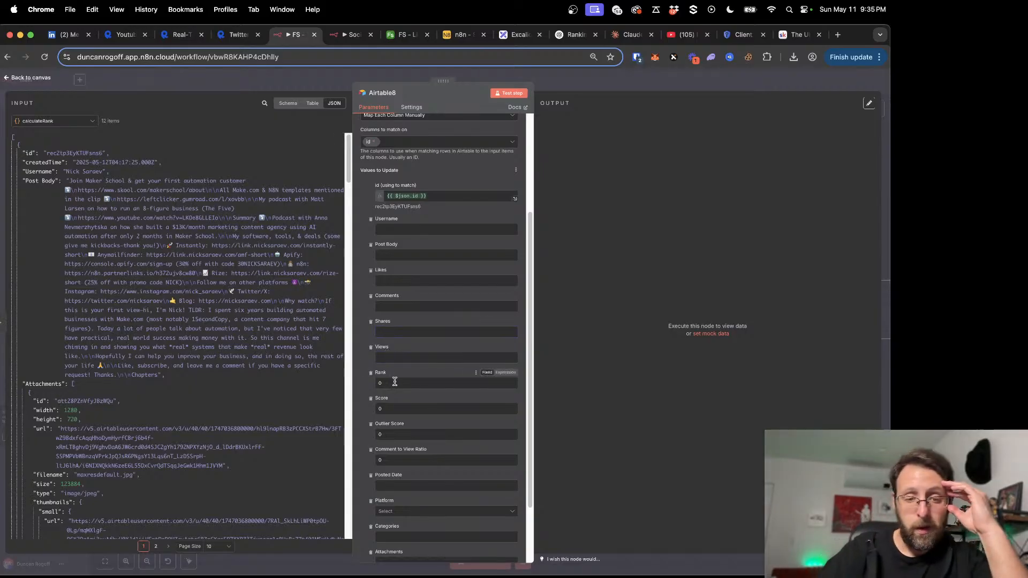
mouse_move(395, 382)
left_mouse_down()
mouse_move(355, 383)
mouse_move(373, 462)
left_mouse_up()
key("BackSpace")
key("BackSpace")
key("BackSpace")
scroll(365, 473, "down", 2)
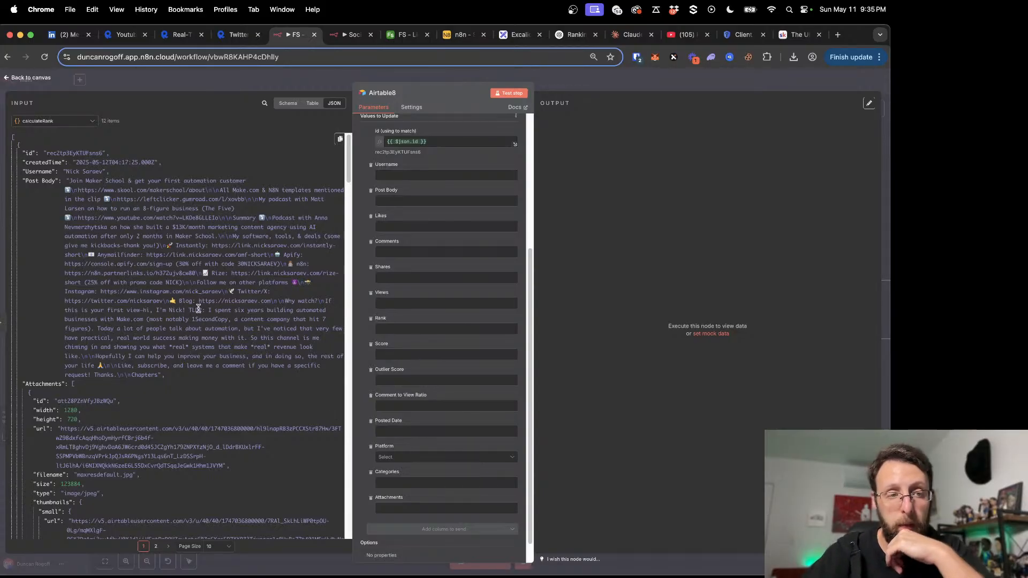
Step: Show the input as a schema and map calculateRank's Rank, Score, Outlier Score and Comment to View Ratio to the matching update fields
scroll(103, 318, "down", 1)
scroll(103, 318, "up", 1)
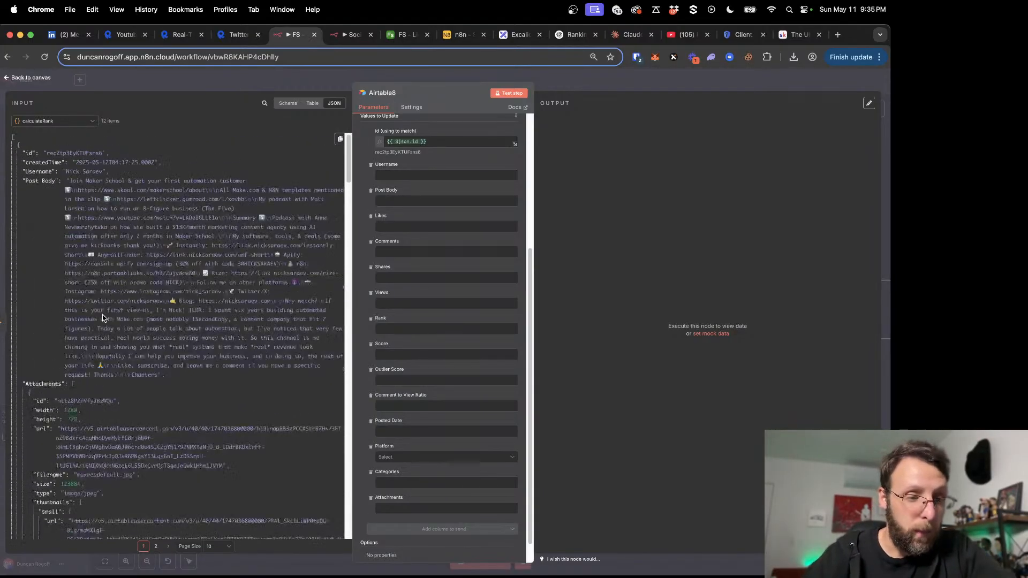
left_click(295, 107)
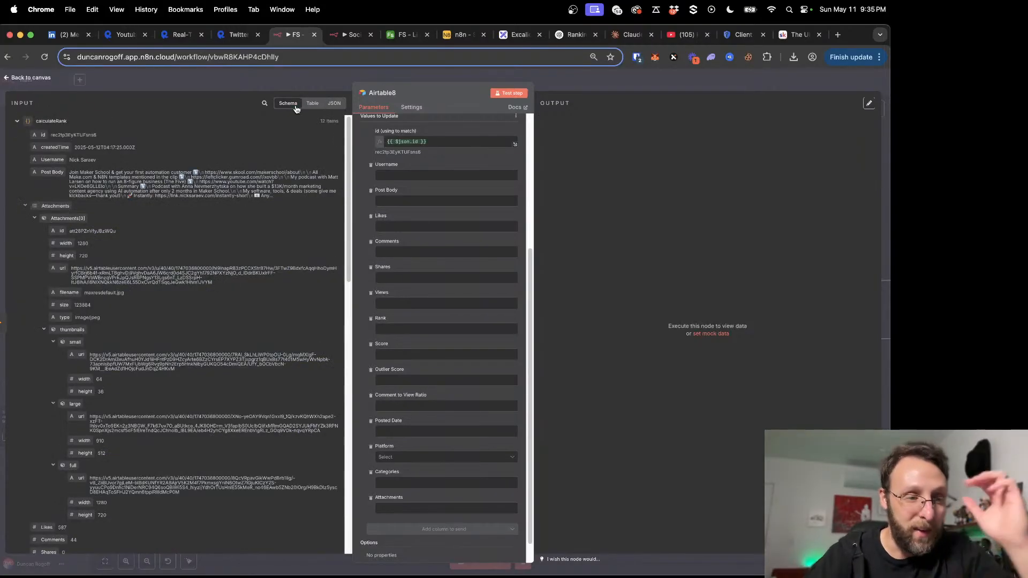
left_click(24, 207)
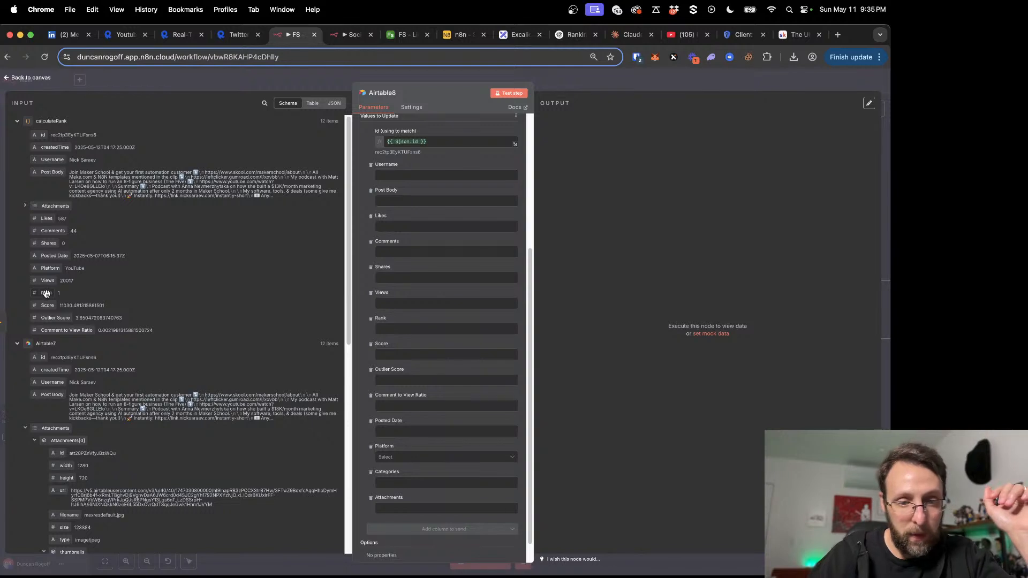
left_click_drag(46, 293, 388, 329)
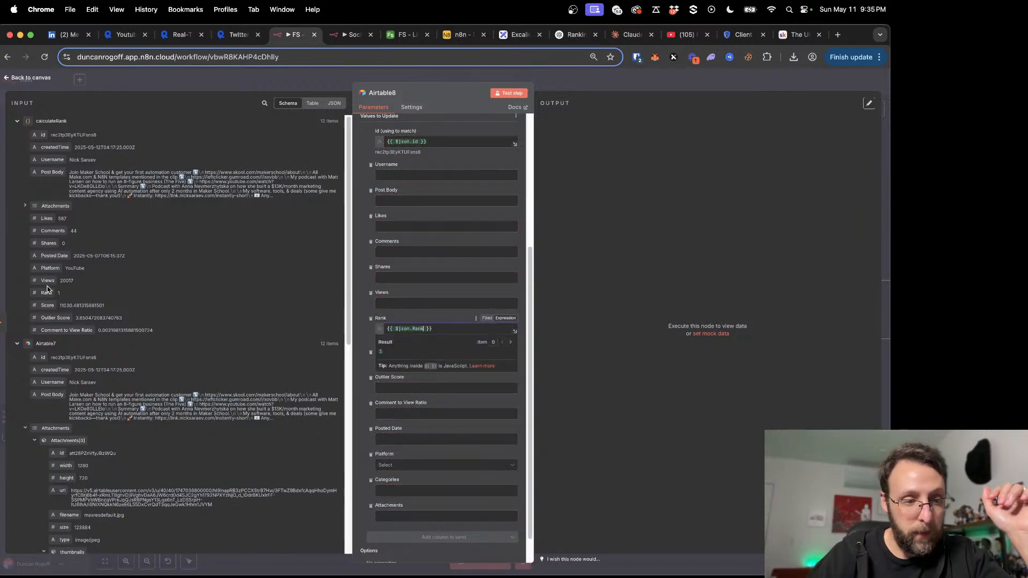
left_click_drag(40, 305, 413, 363)
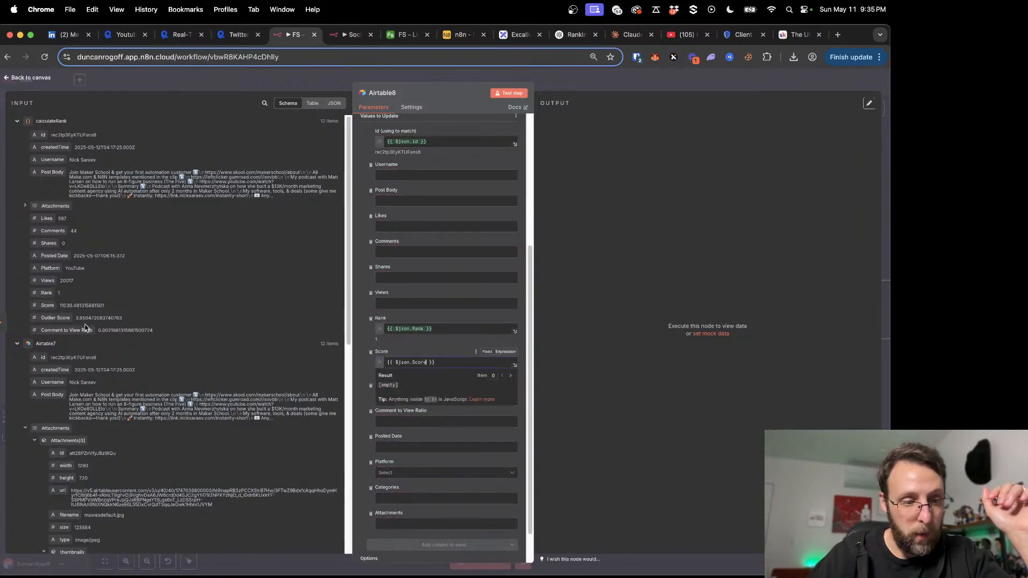
left_click_drag(56, 319, 407, 396)
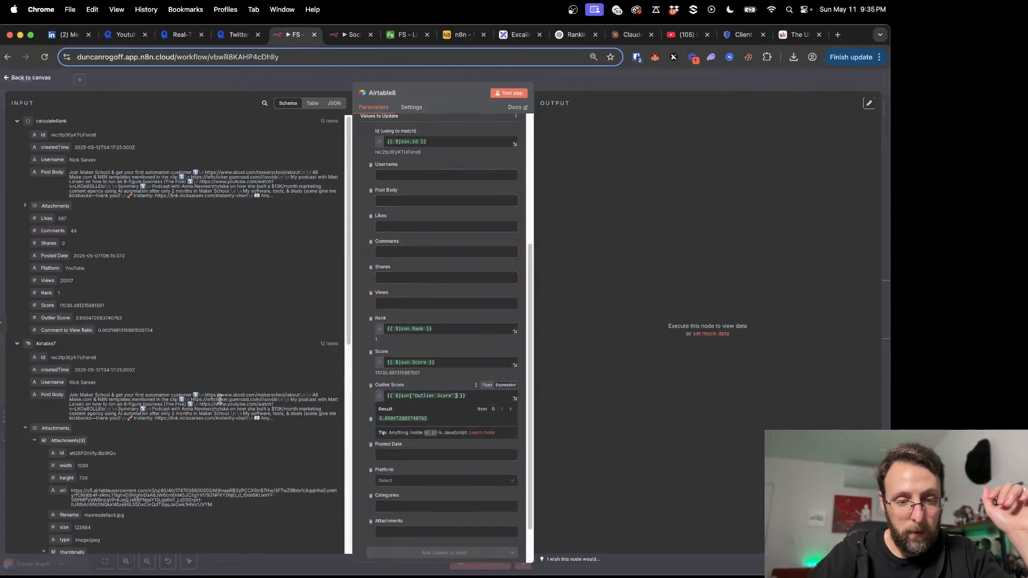
left_click_drag(68, 330, 439, 430)
Step: Test the Airtable8 update node, then switch to Airtable and check the rank and score columns in the YouTube view of Scraped Content
left_click(509, 94)
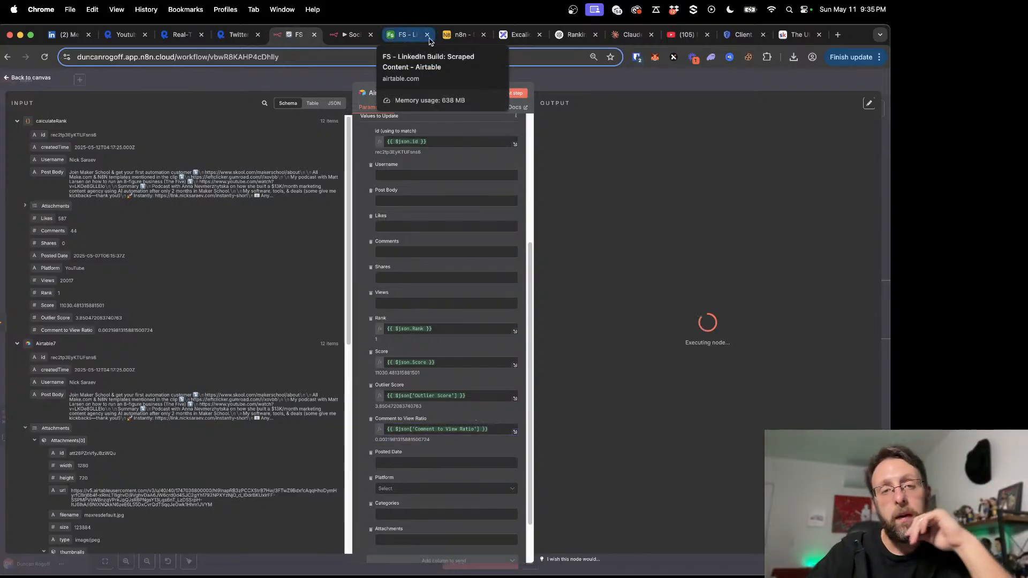
left_click(613, 88)
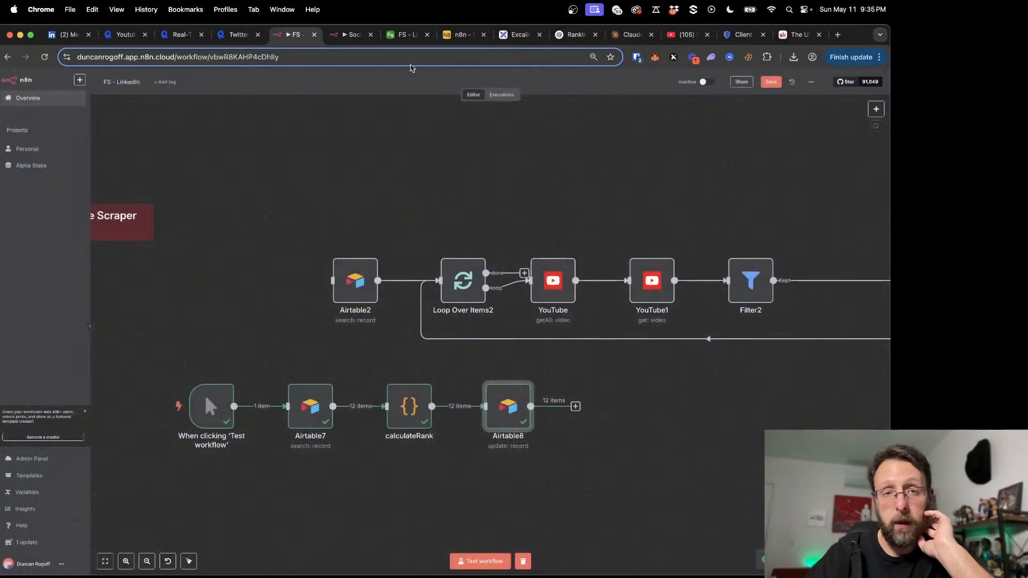
left_click(403, 36)
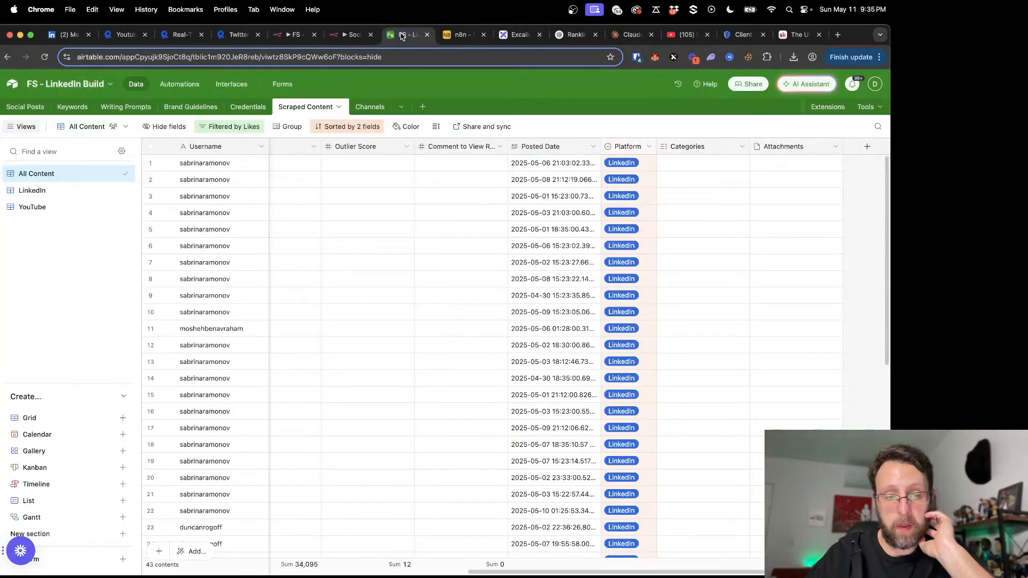
left_click(32, 208)
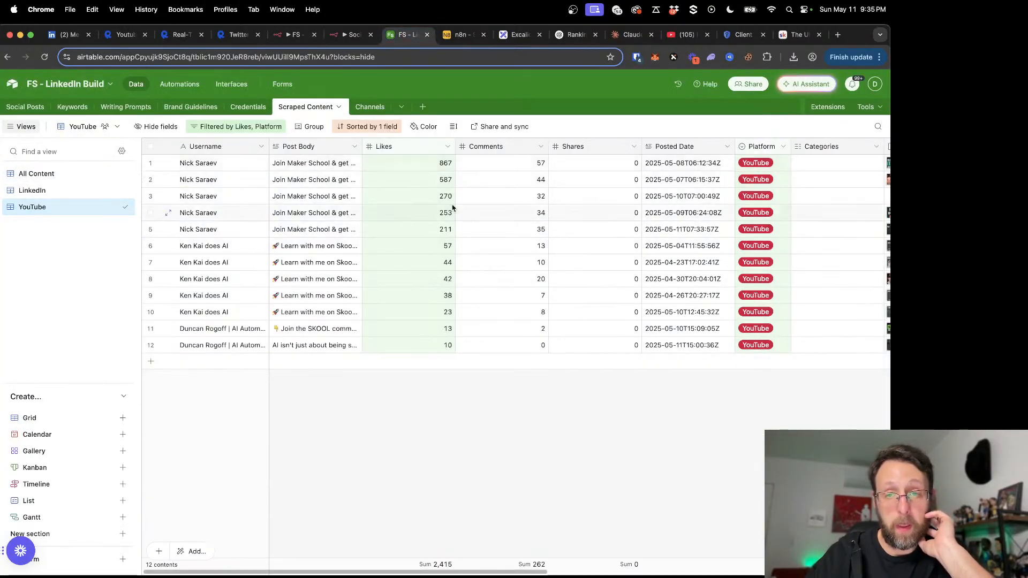
scroll(617, 238, "right", 10)
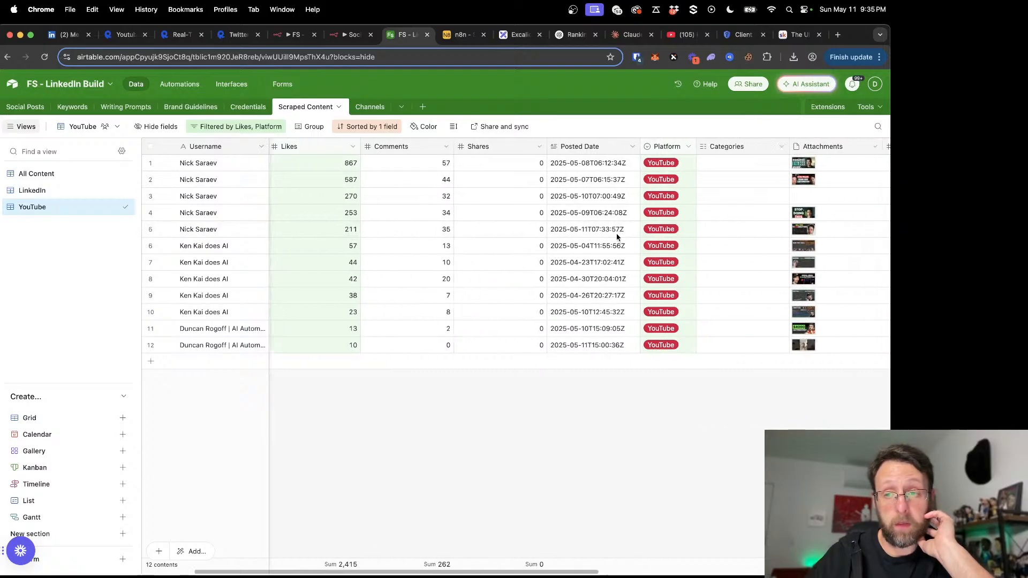
scroll(617, 238, "right", 2)
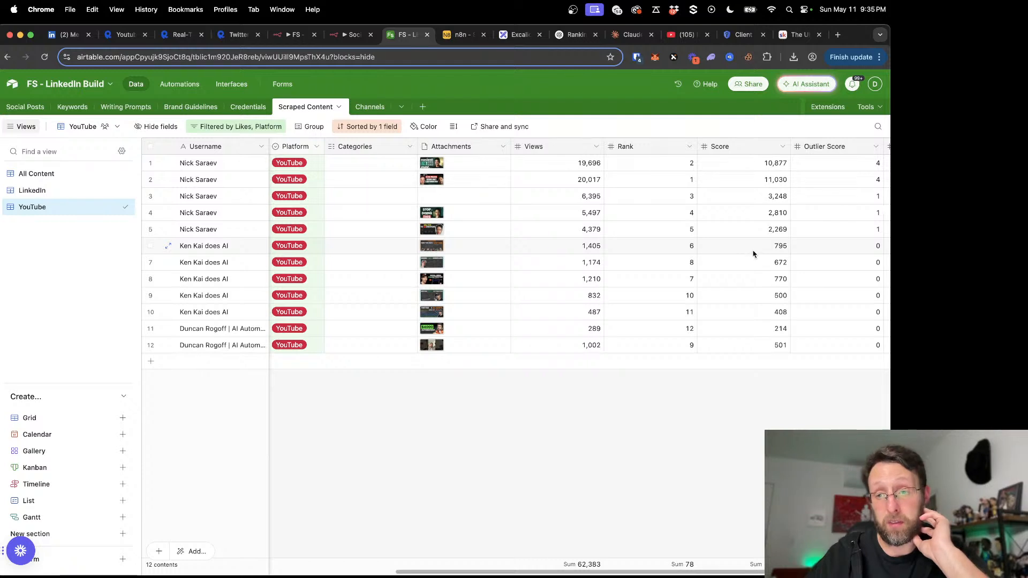
scroll(753, 253, "right", 6)
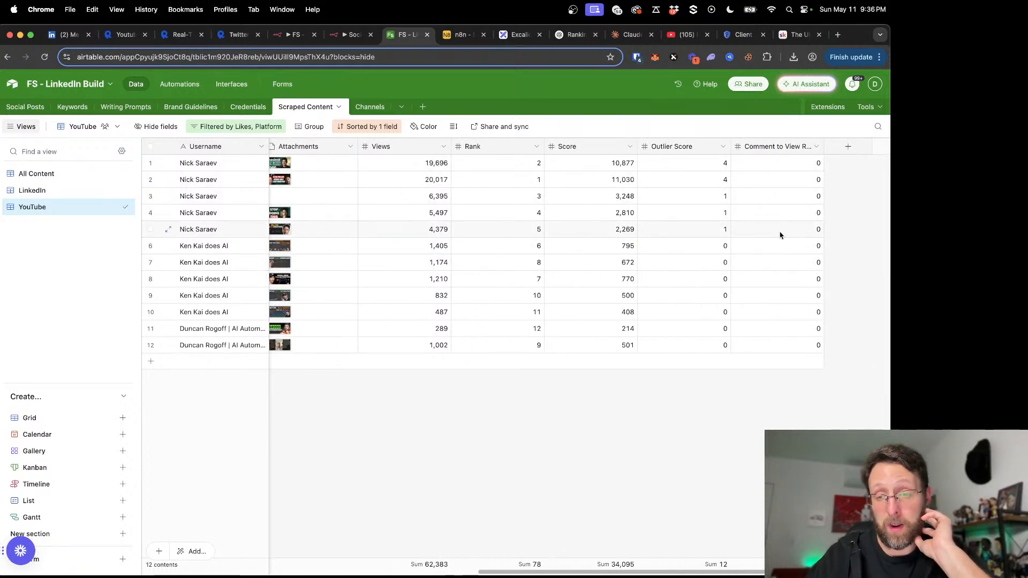
Step: Set the Comment to View Ratio field to 4 decimal places and save it
left_click(816, 146)
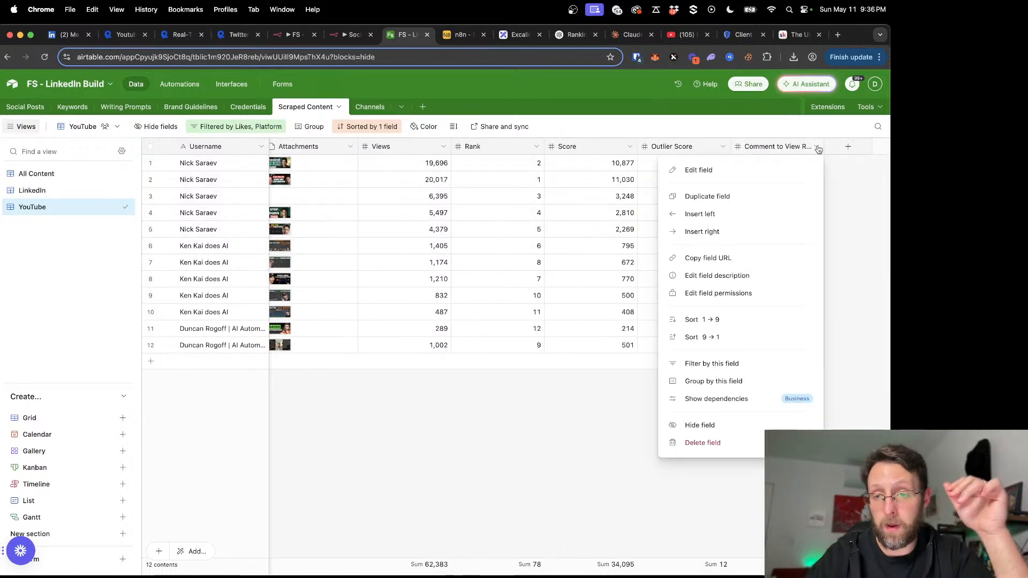
left_click(696, 170)
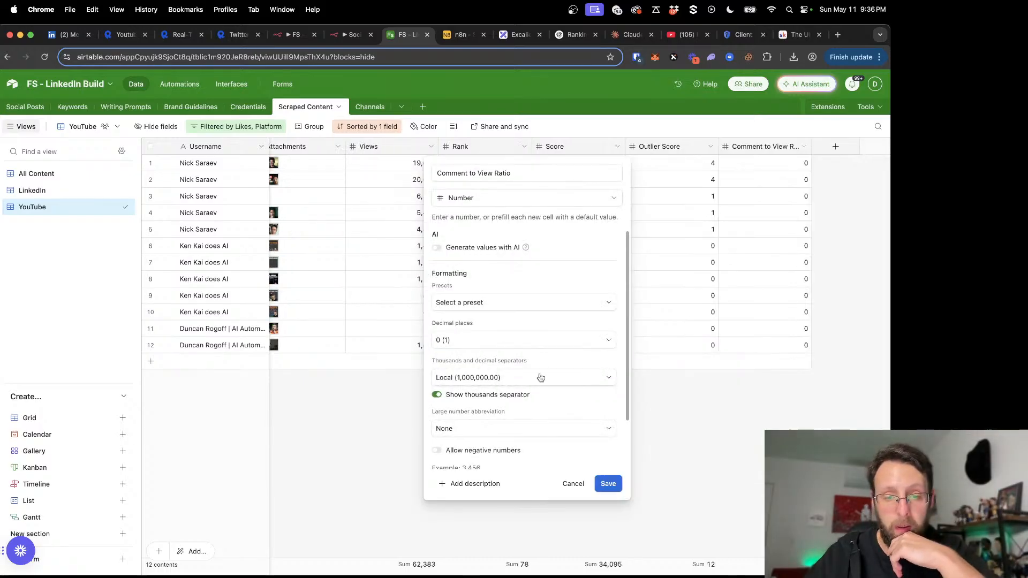
left_click(491, 343)
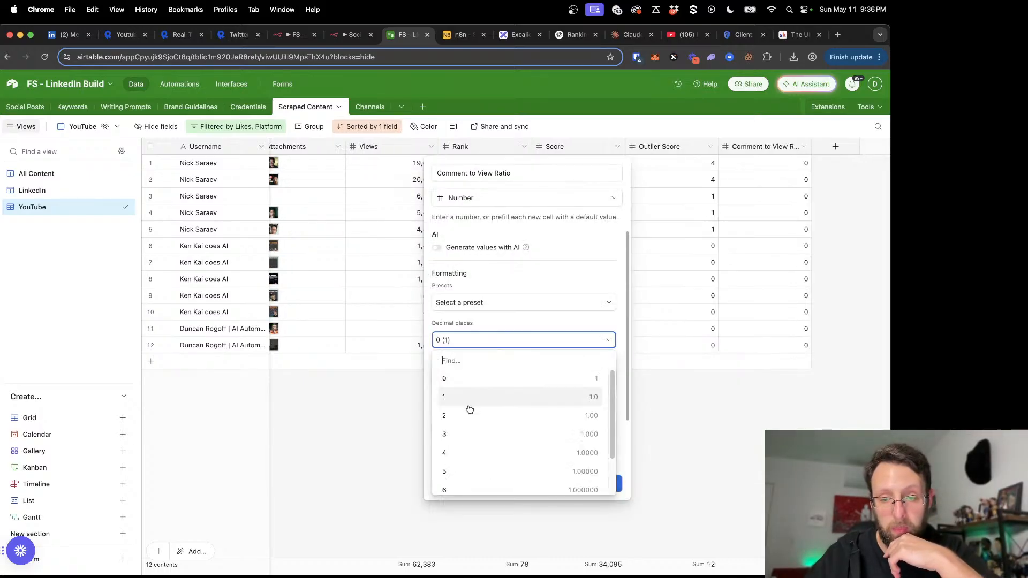
left_click(454, 453)
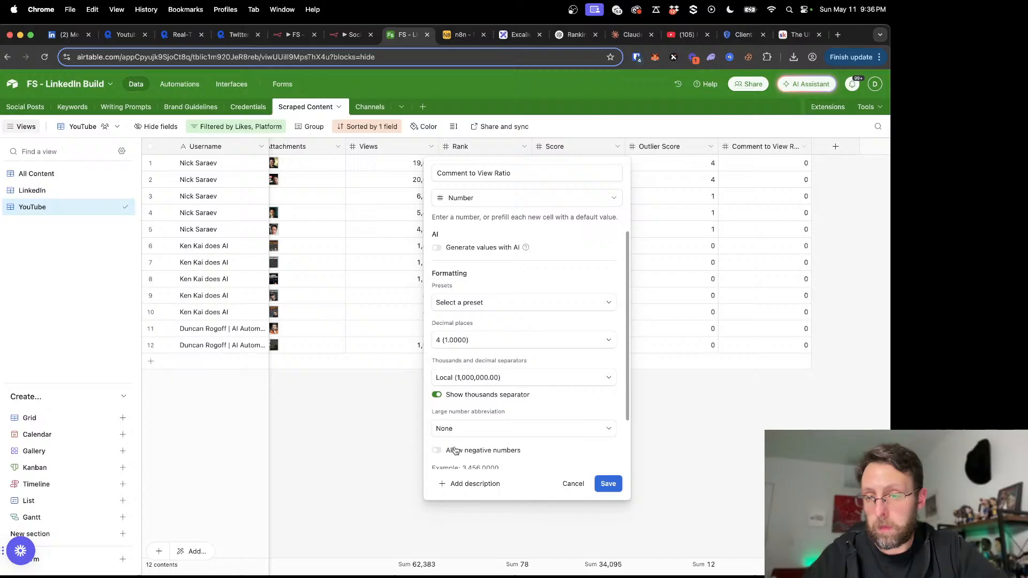
left_click(618, 483)
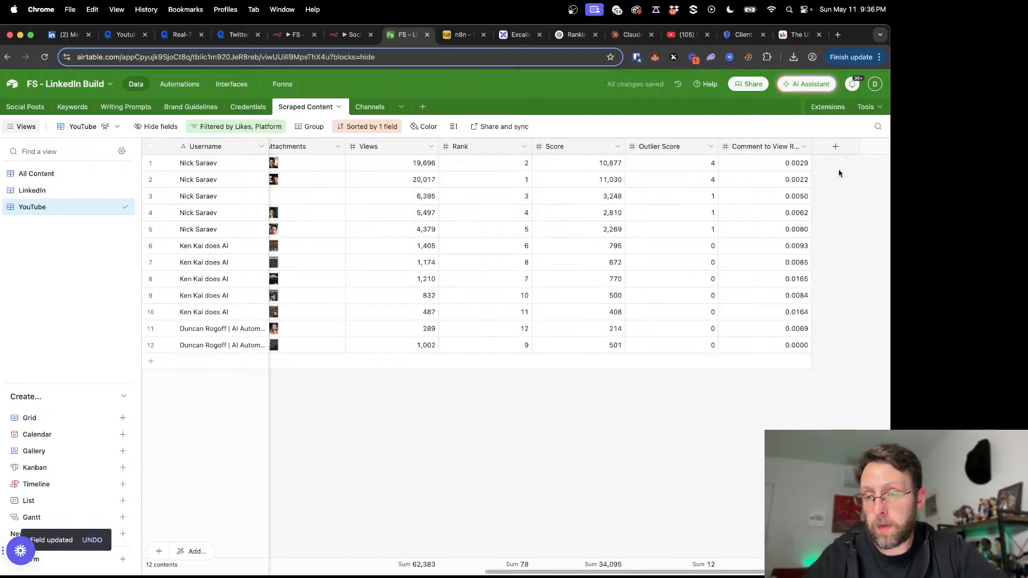
Step: Set the Outlier Score field to 2 decimal places and save it
left_click(712, 148)
left_click(667, 171)
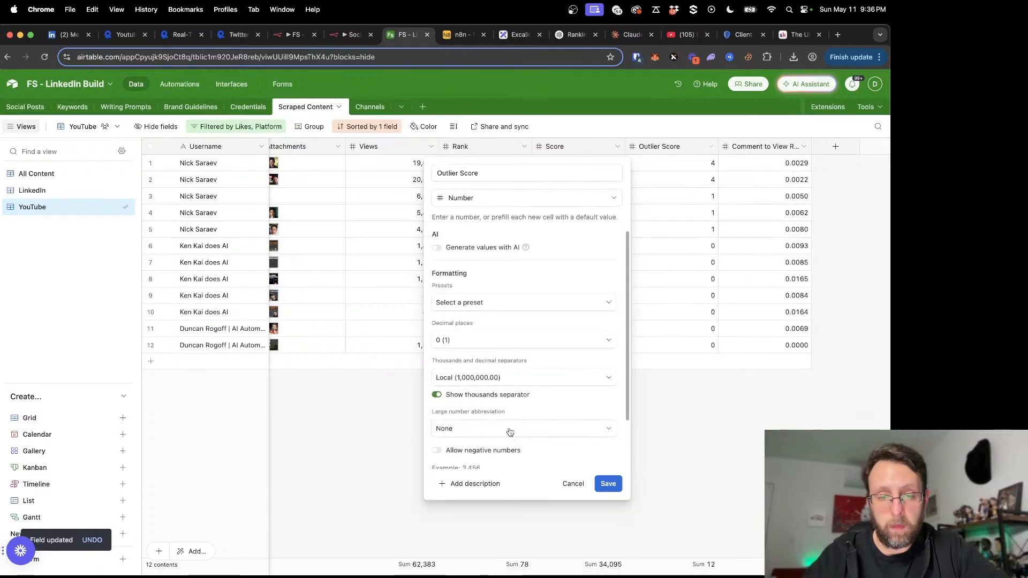
left_click(469, 343)
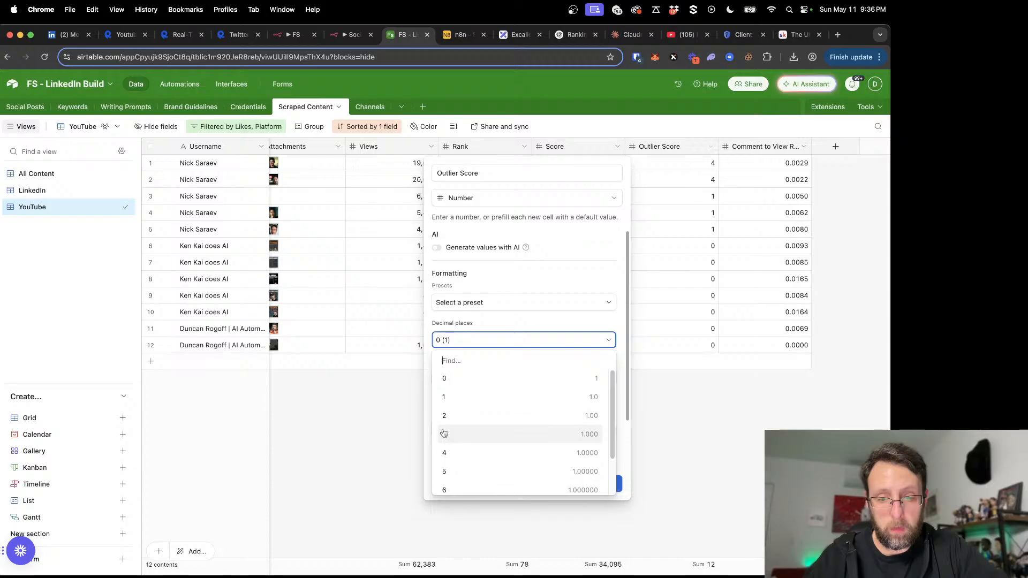
left_click(456, 417)
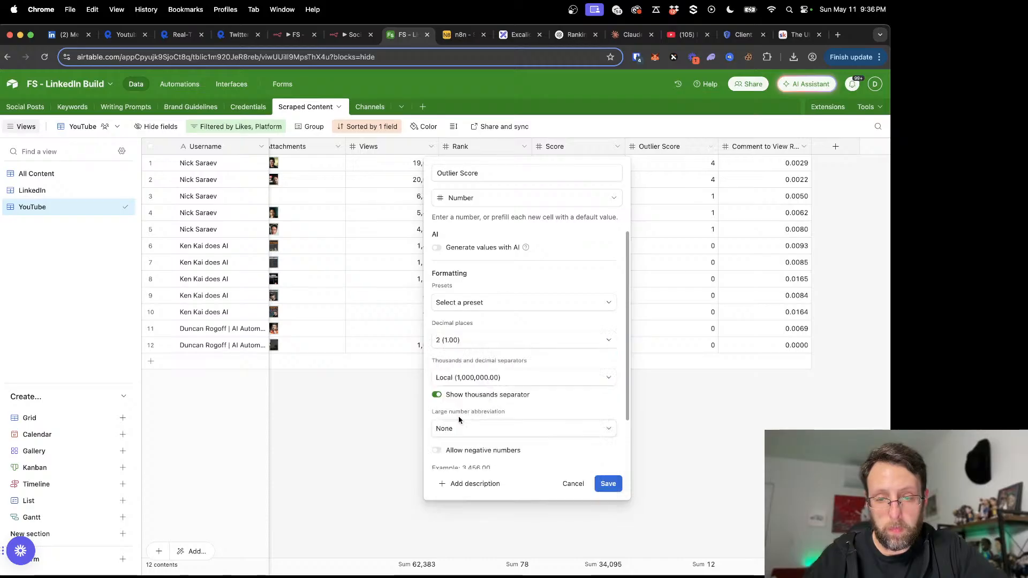
left_click(608, 485)
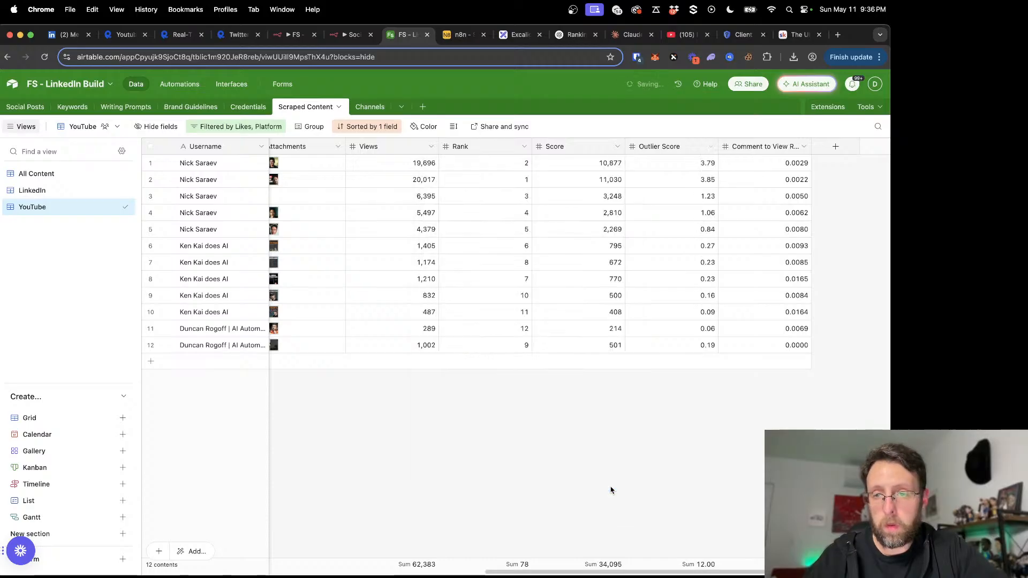
Step: Change the YouTube view's sort from Likes to Rank in ascending 1 → 9 order
left_click(619, 148)
left_click(619, 148)
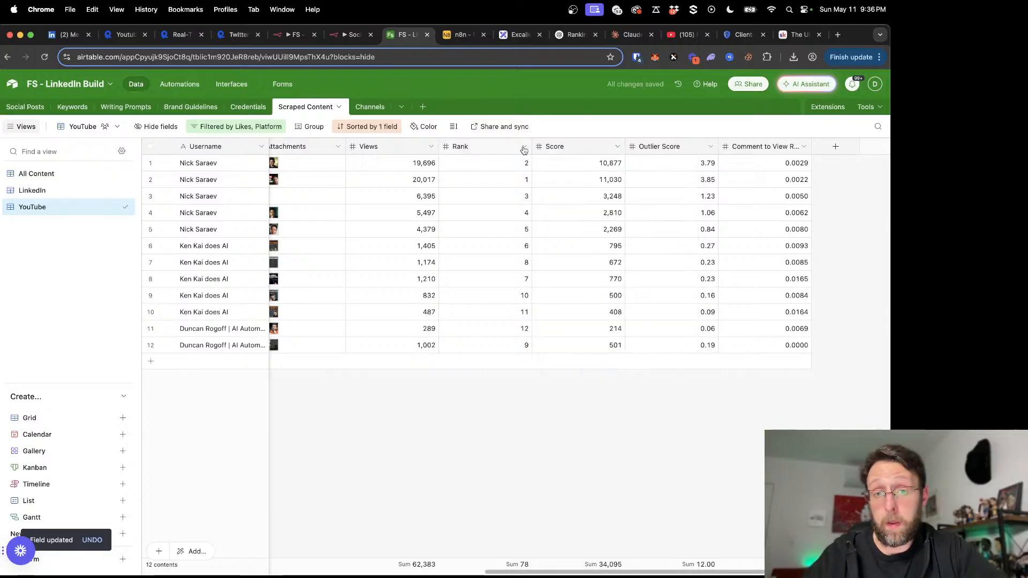
left_click(364, 128)
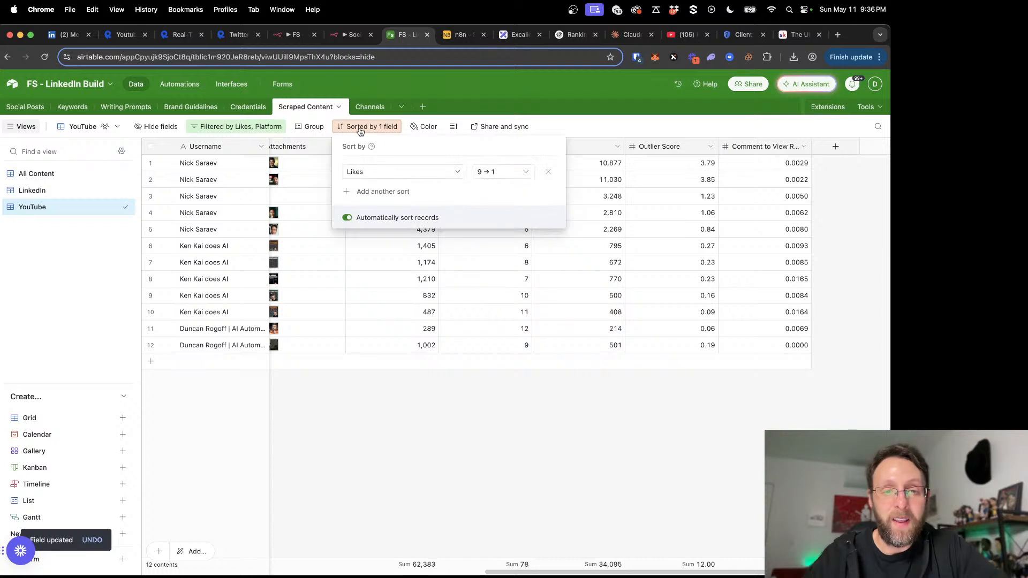
left_click(434, 179)
scroll(399, 236, "down", 3)
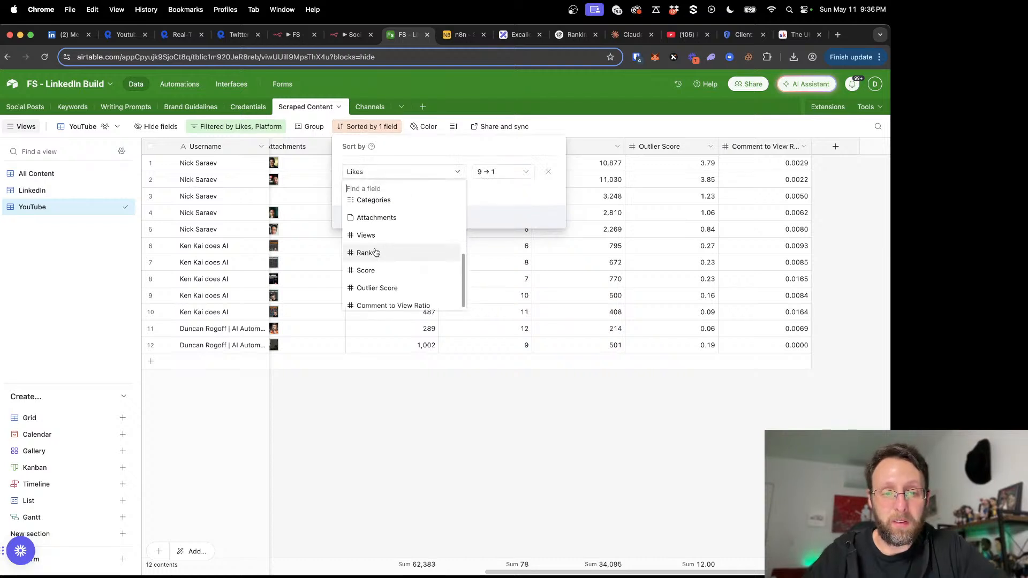
left_click(377, 252)
left_click(438, 453)
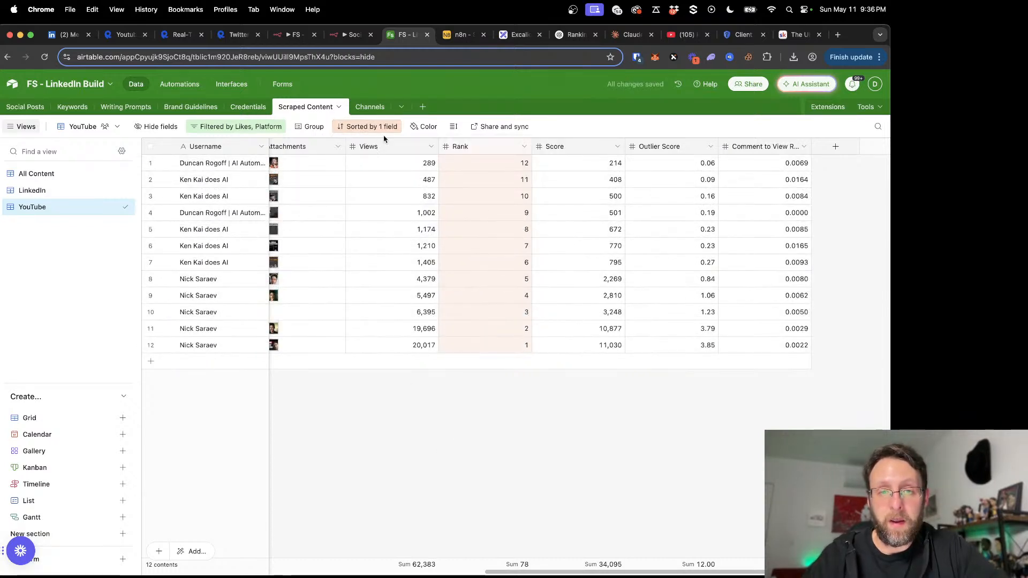
left_click(368, 126)
left_click(501, 172)
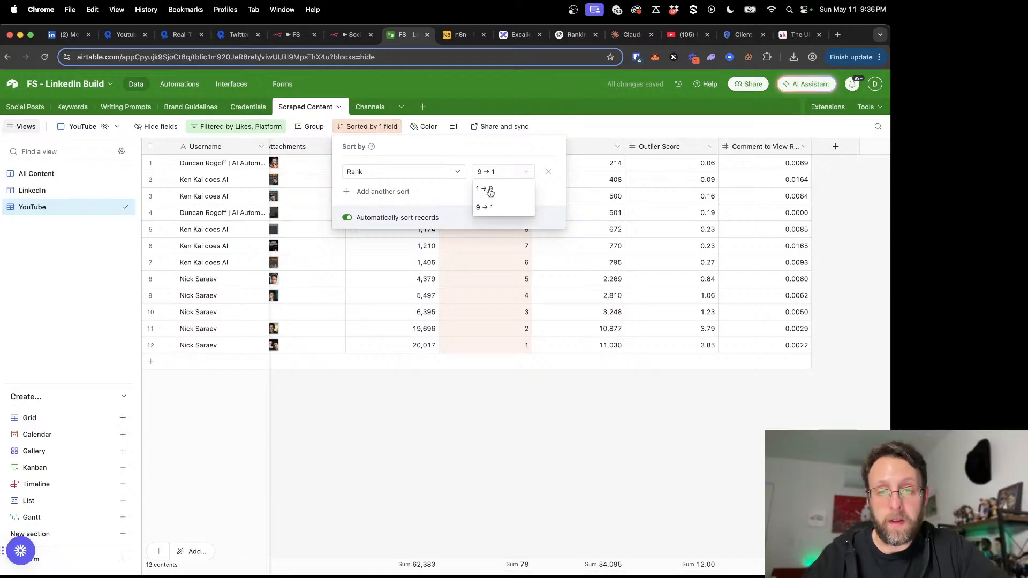
left_click(490, 190)
left_click(512, 418)
scroll(519, 255, "left", 5)
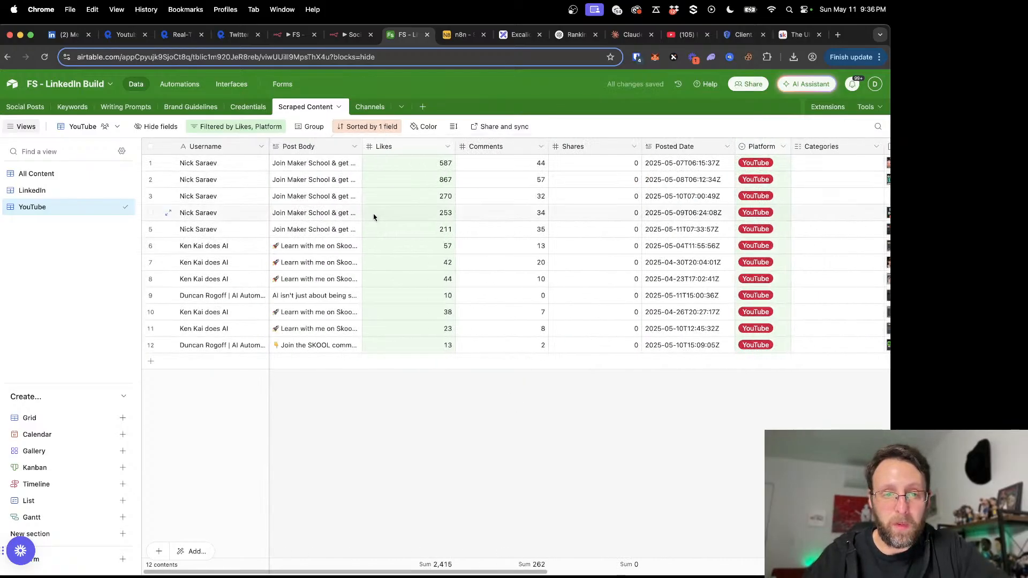
Step: Expand the top-ranked record in the YouTube view, read through its Post Body, and close it
left_click(167, 169)
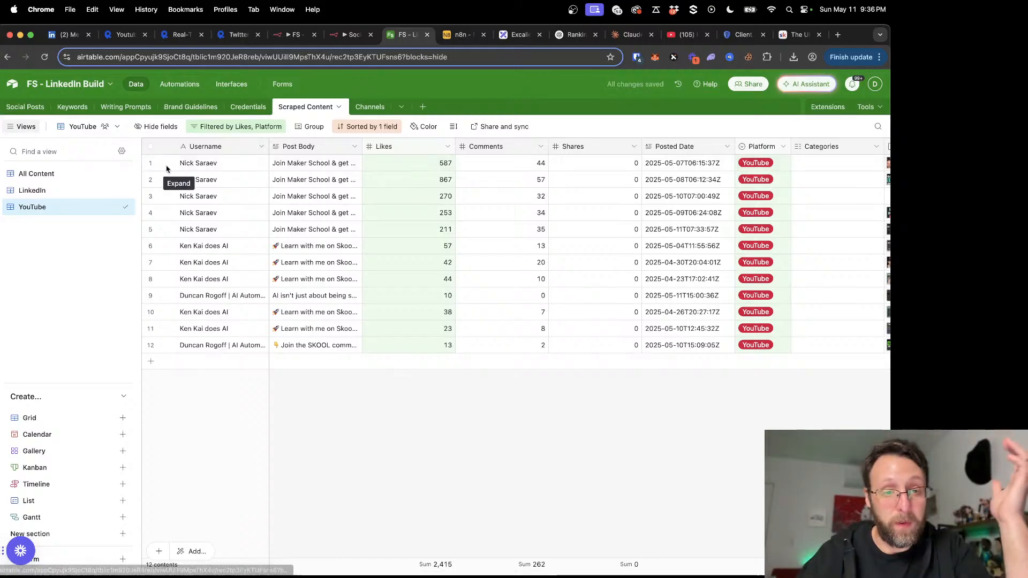
scroll(259, 278, "down", 4)
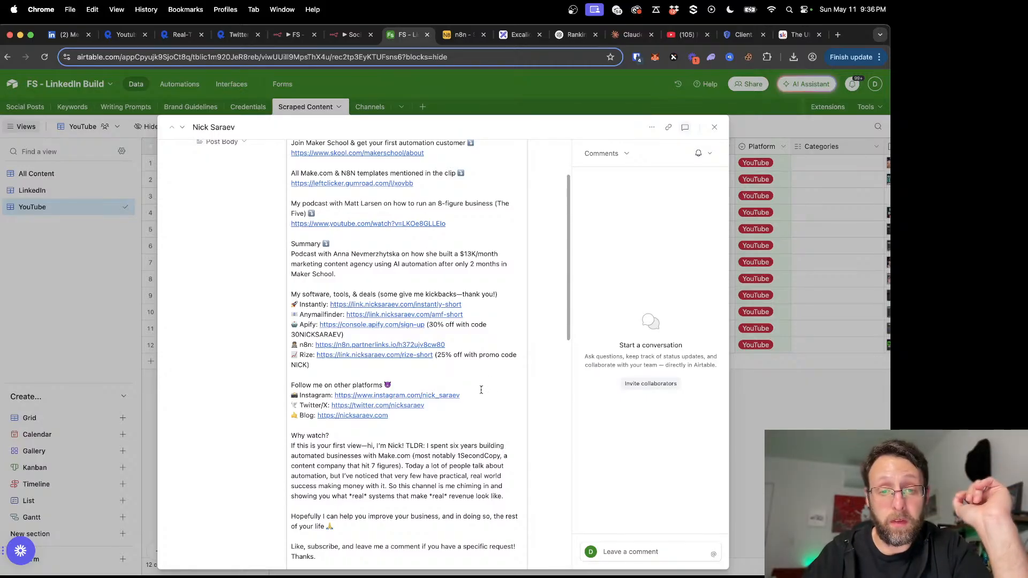
key("Escape")
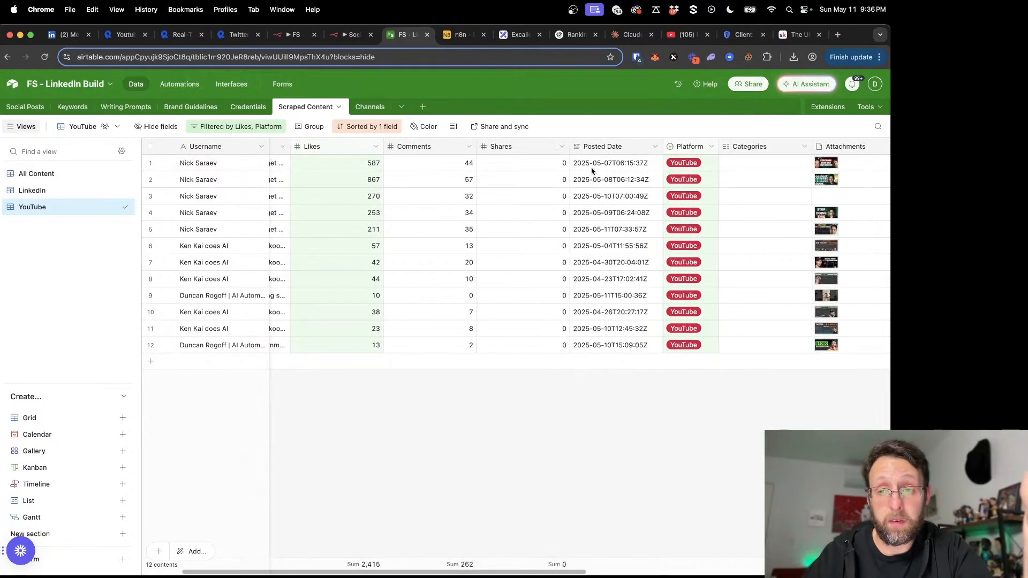
Step: Move the Views column so that it sits directly before Likes in the YouTube view
scroll(592, 171, "right", 10)
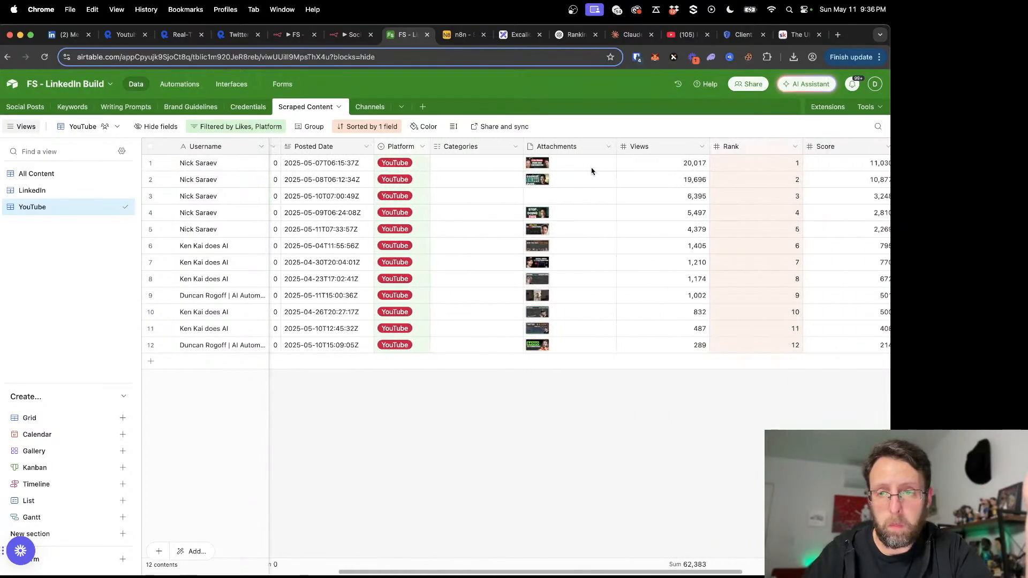
scroll(592, 170, "left", 7)
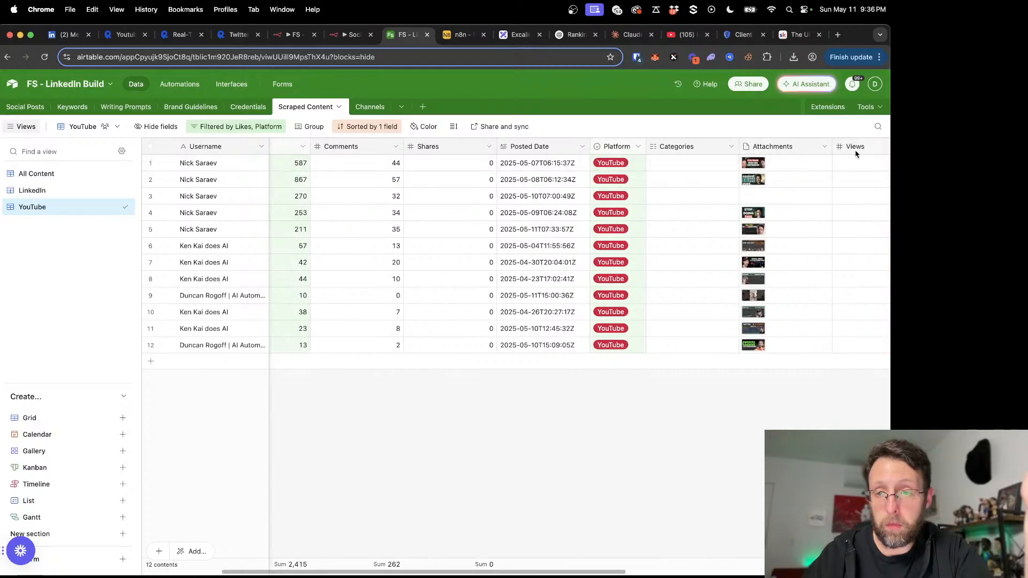
left_click_drag(861, 150, 325, 150)
scroll(385, 182, "left", 4)
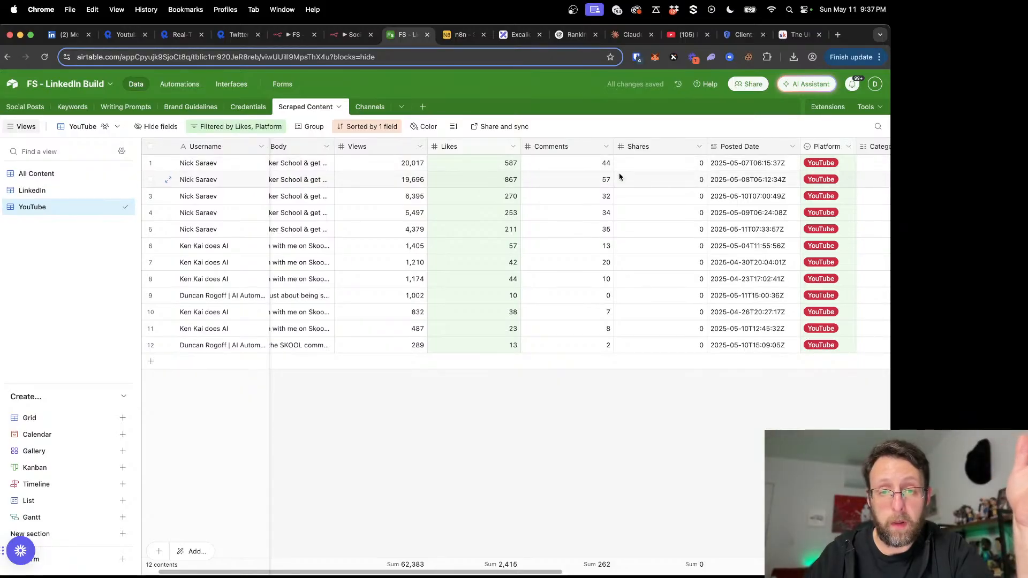
Step: Review the Rank, Score, Outlier Score and Comment to View Ratio columns for the ranked YouTube records
scroll(620, 176, "right", 3)
scroll(588, 187, "right", 10)
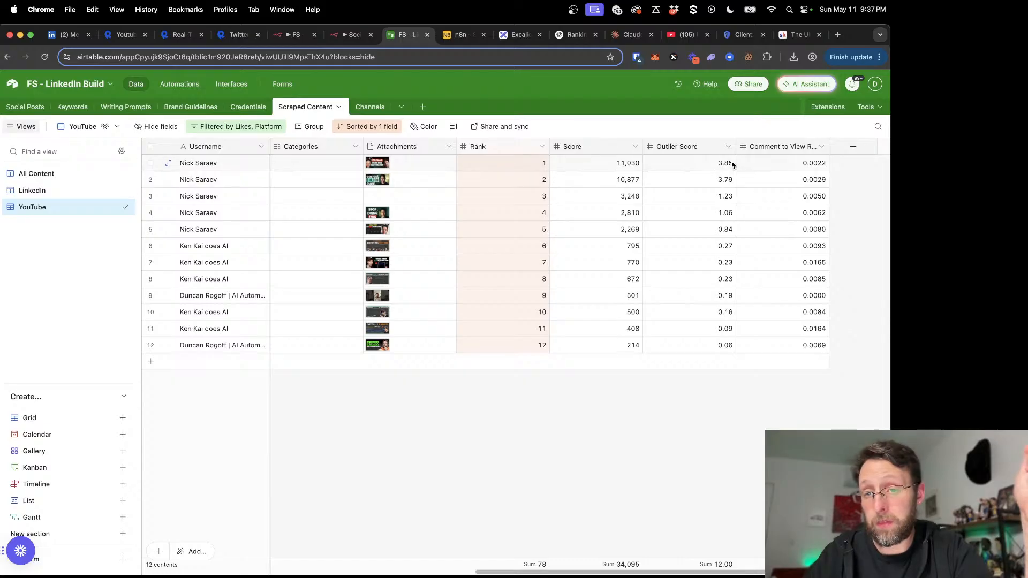
scroll(732, 164, "right", 1)
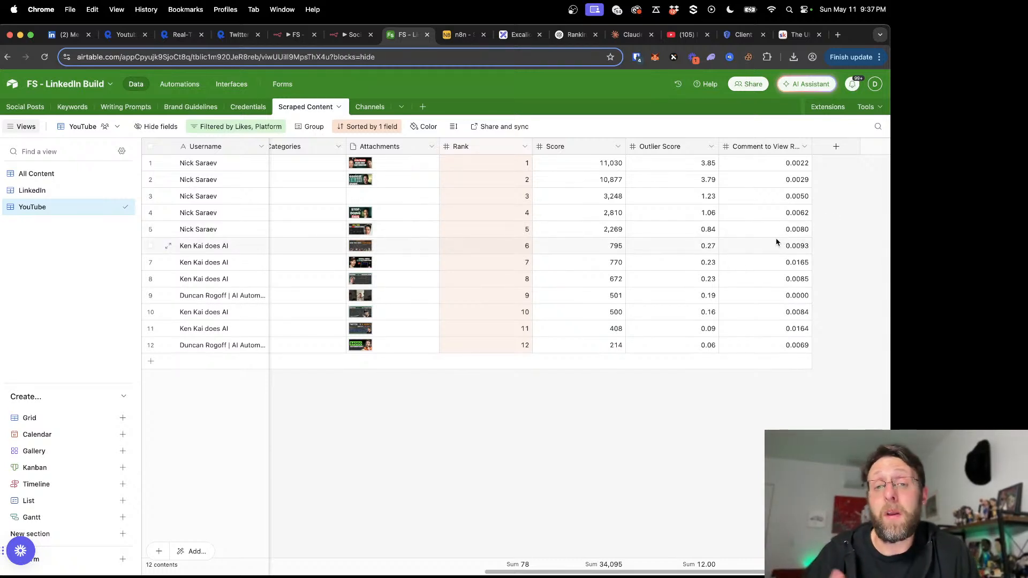
scroll(656, 232, "left", 5)
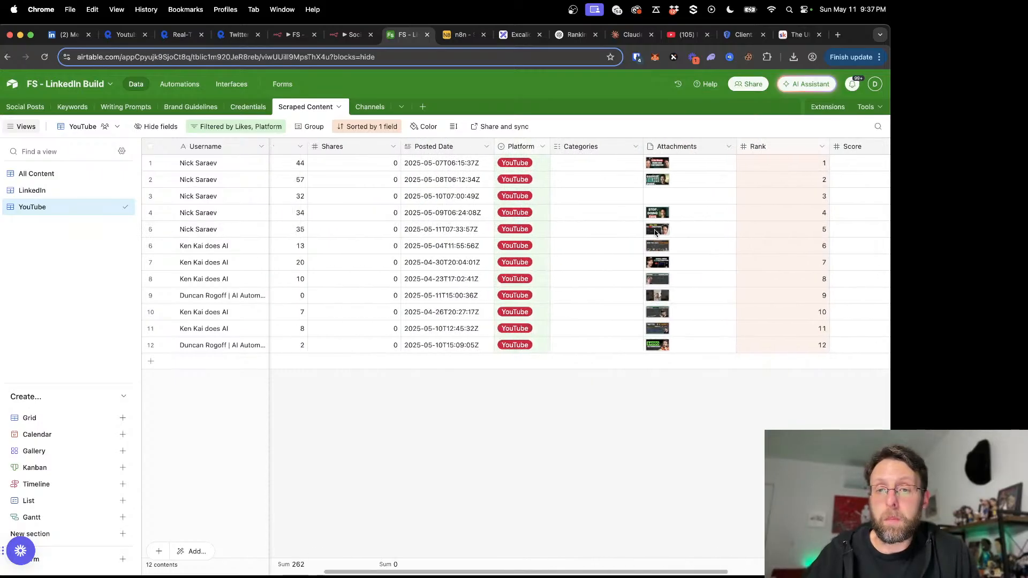
Step: Switch to the n8n workflow, try running Airtable2, and move the manual trigger's connection from Airtable7 to Airtable2, placing it beside that node
left_click(294, 35)
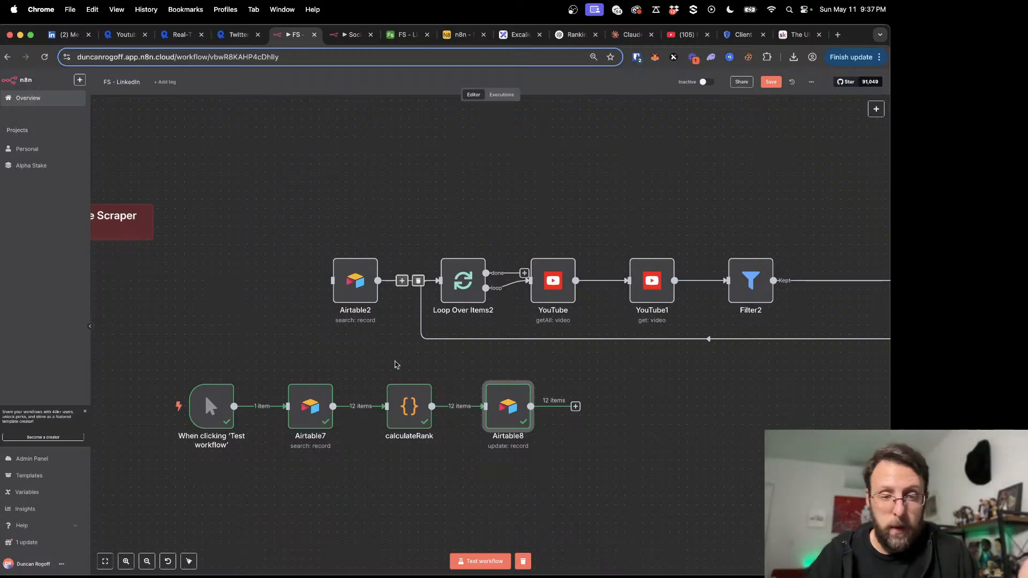
scroll(452, 343, "right", 5)
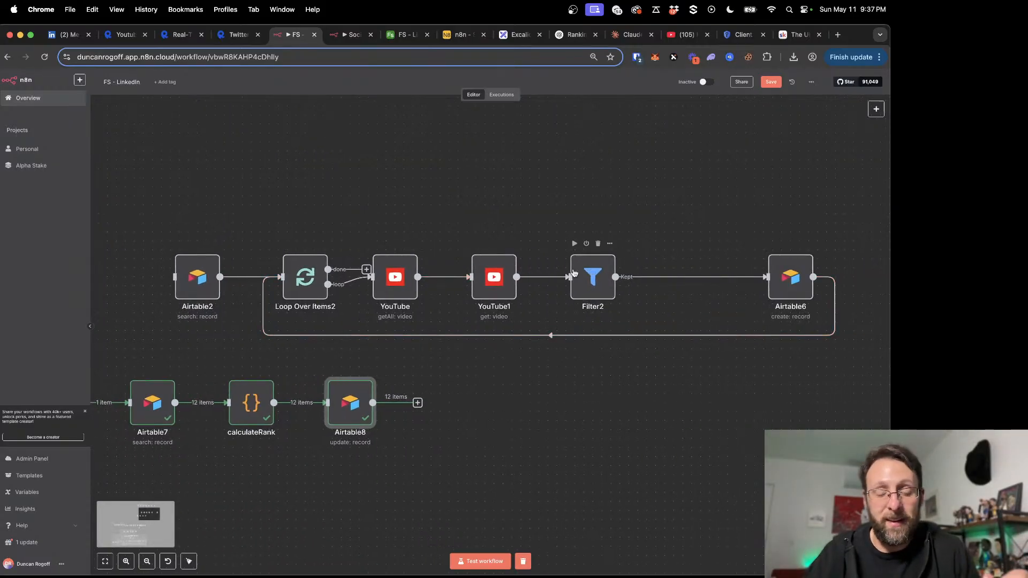
mouse_move(450, 277)
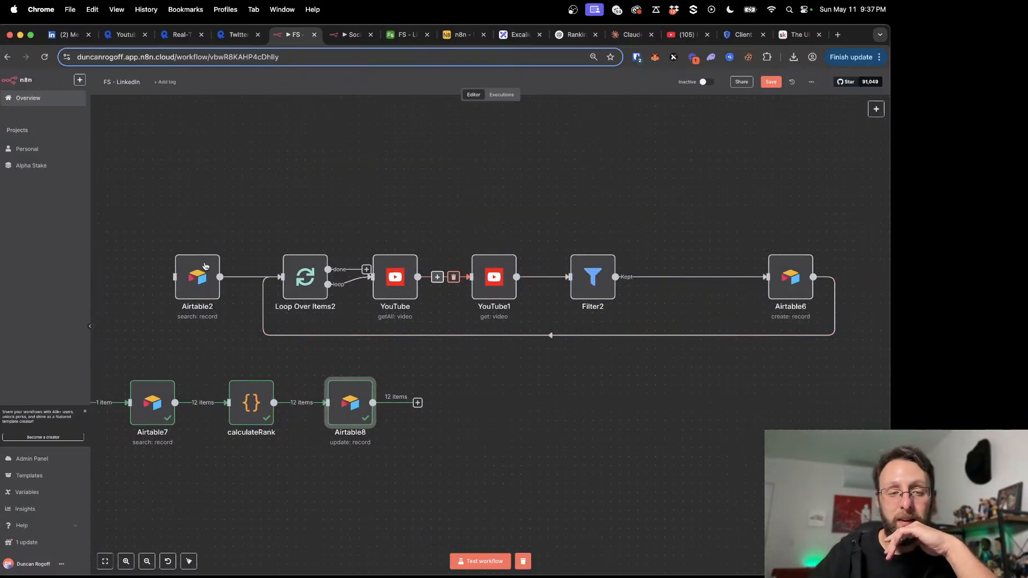
left_click(179, 244)
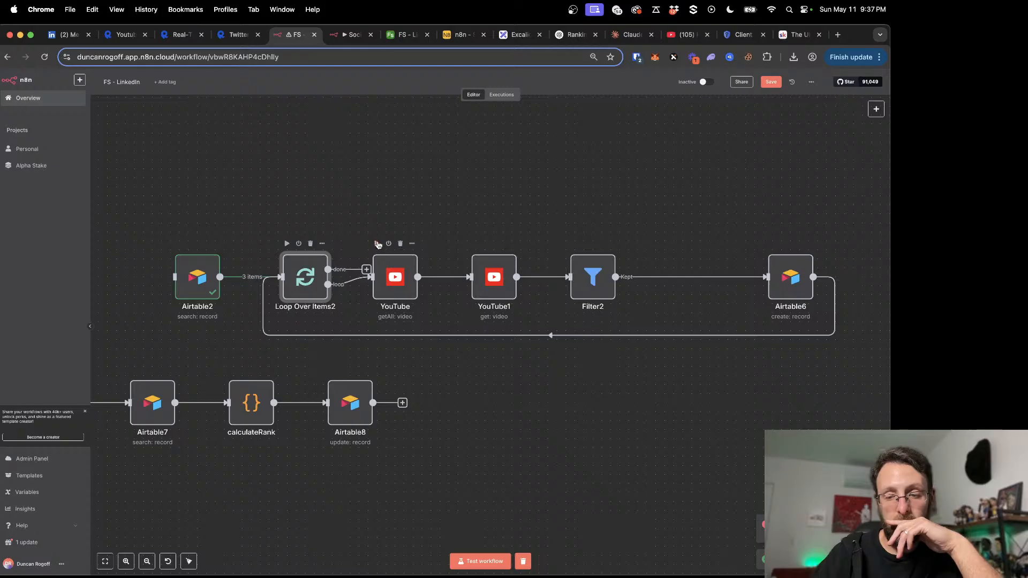
scroll(178, 385, "left", 5)
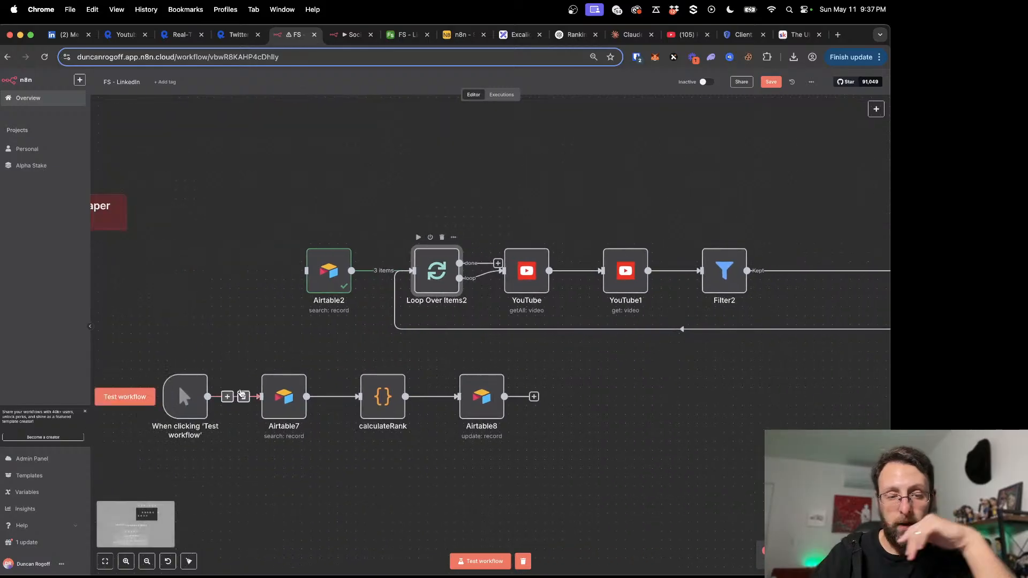
left_click_drag(198, 399, 307, 270)
left_click_drag(218, 301, 244, 293)
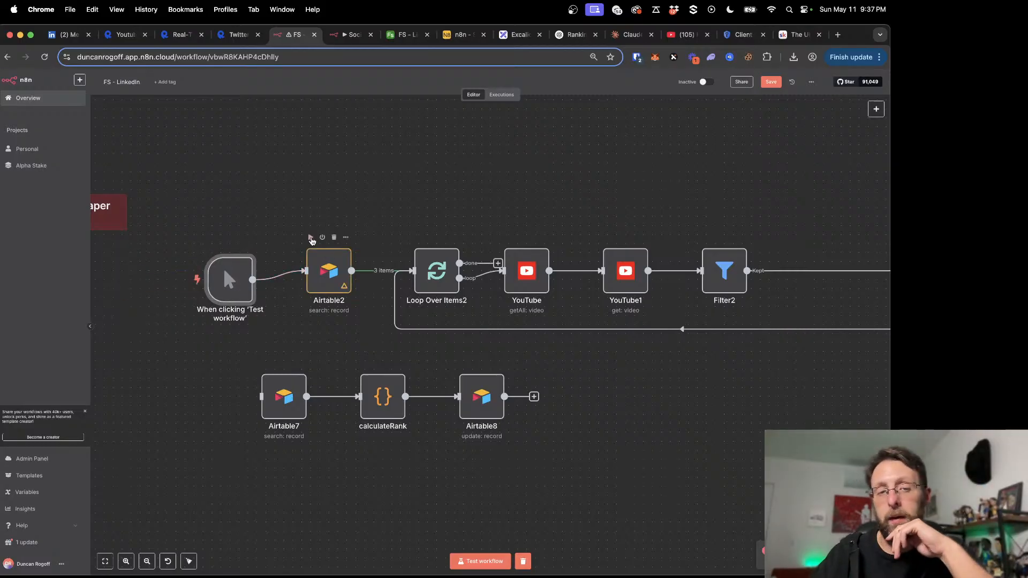
Step: Test the Airtable2, Loop Over Items2 and YouTube nodes in sequence, and check the YouTube node's output
left_click(311, 237)
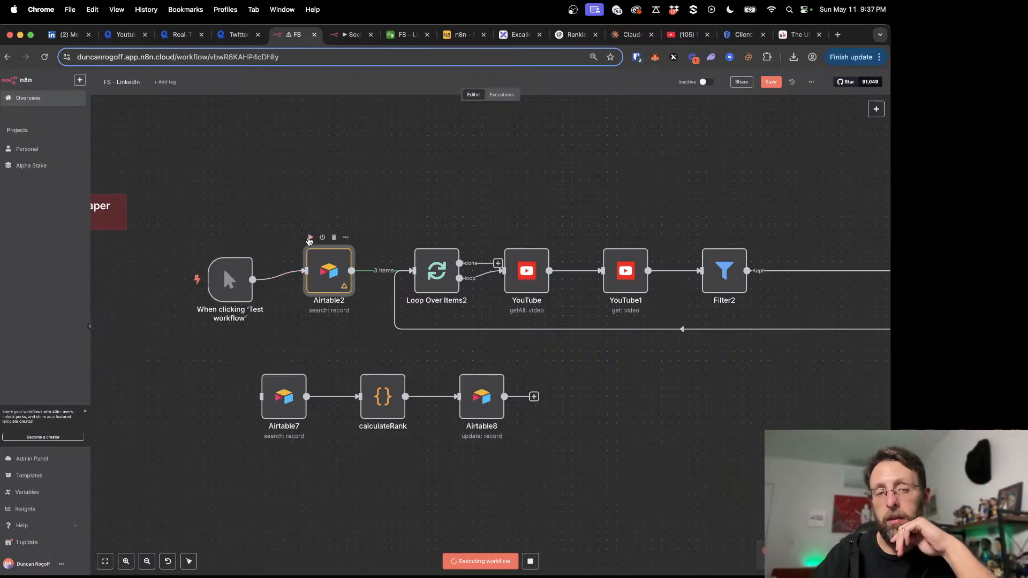
left_click(419, 237)
scroll(516, 218, "right", 5)
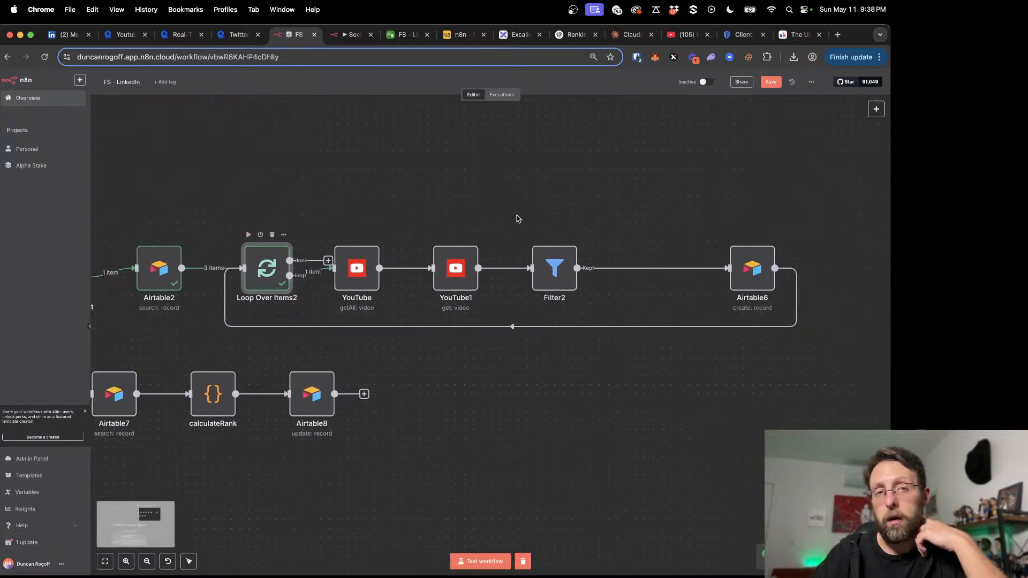
left_click(322, 235)
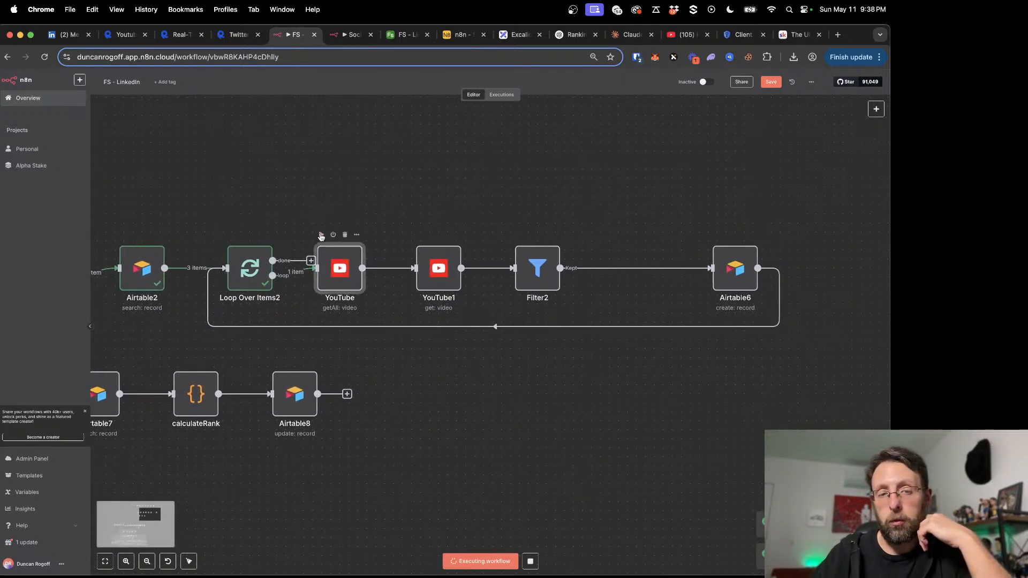
double_click(336, 275)
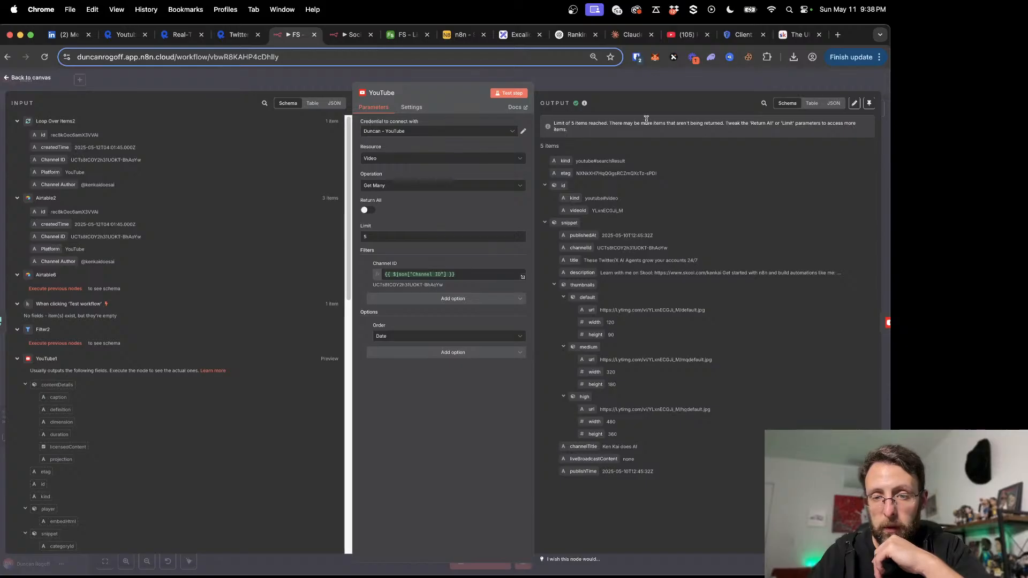
left_click(621, 81)
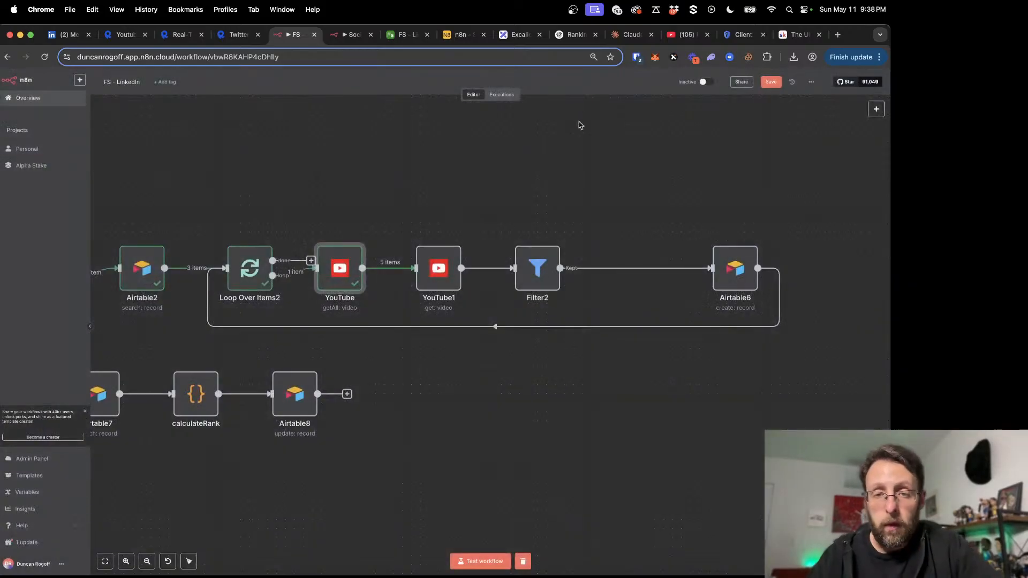
Step: Test the YouTube1 node and examine its output down to the statistics, collapsing the thumbnails and tags groups
left_click(420, 235)
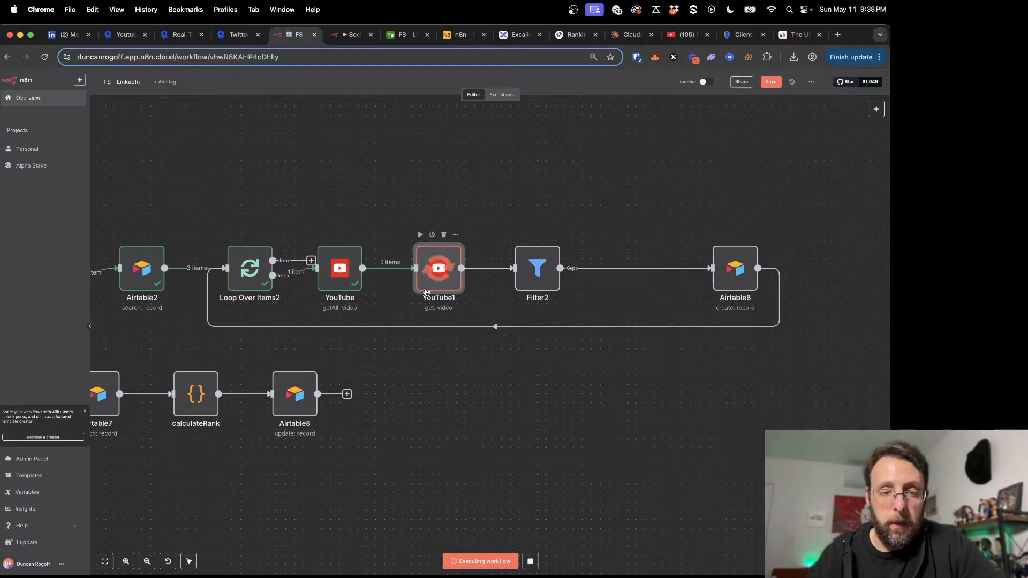
double_click(432, 272)
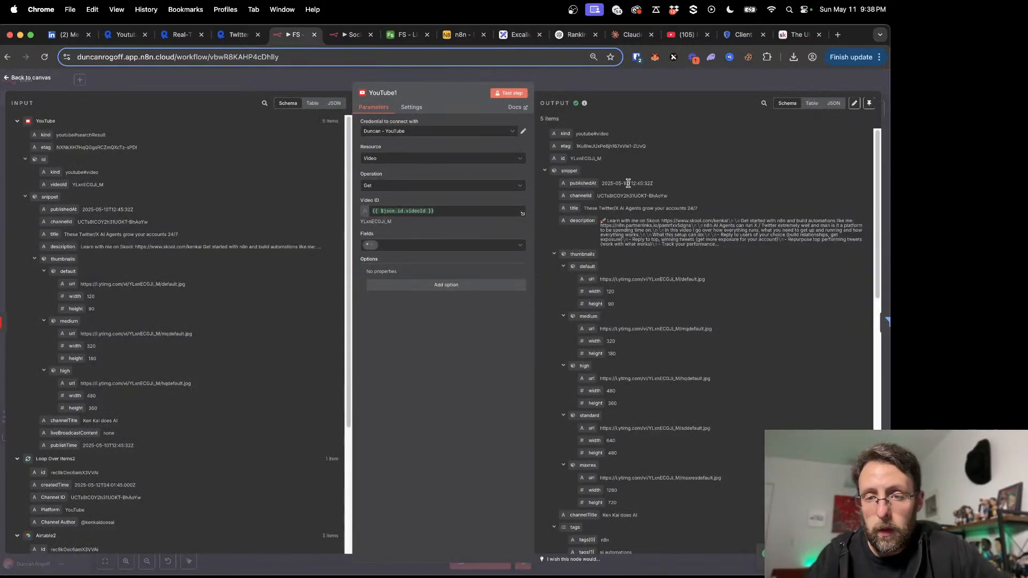
left_click(555, 254)
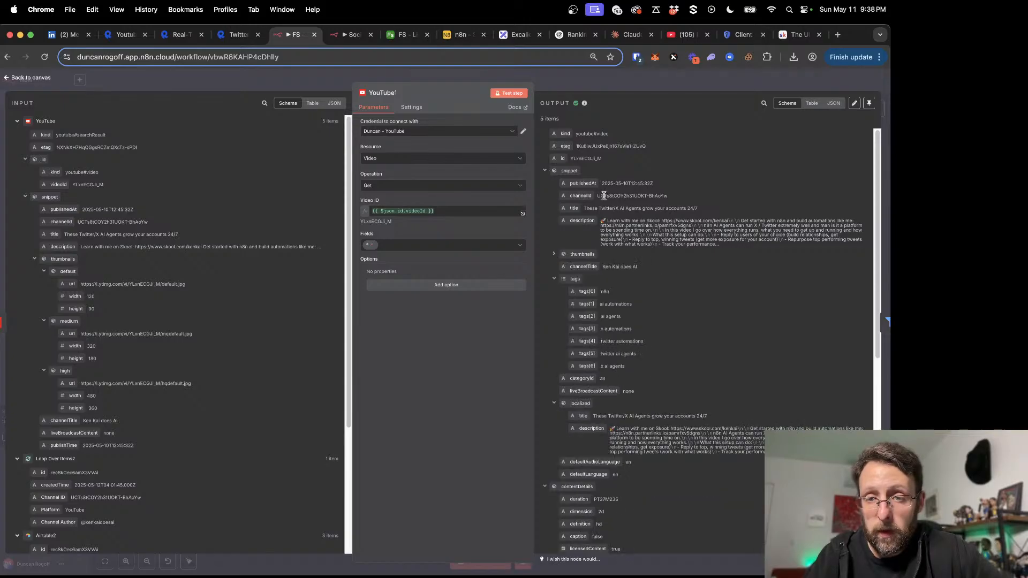
left_click(554, 280)
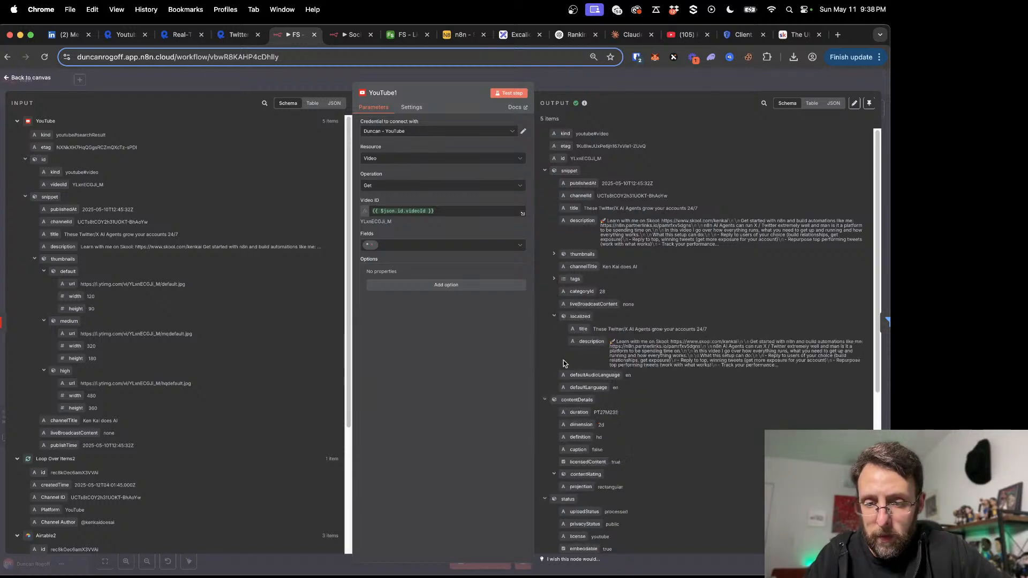
scroll(565, 364, "down", 3)
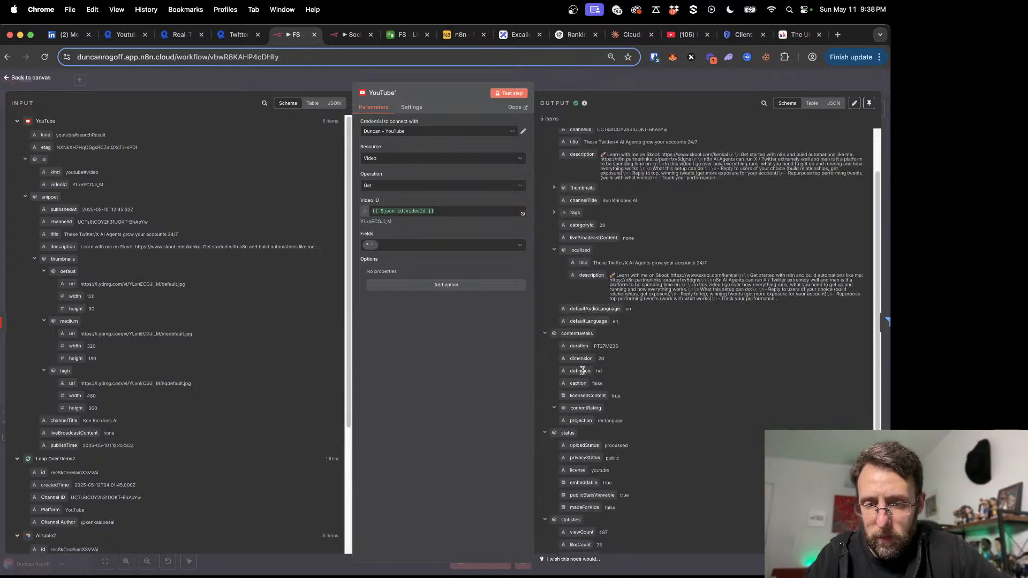
scroll(583, 371, "down", 3)
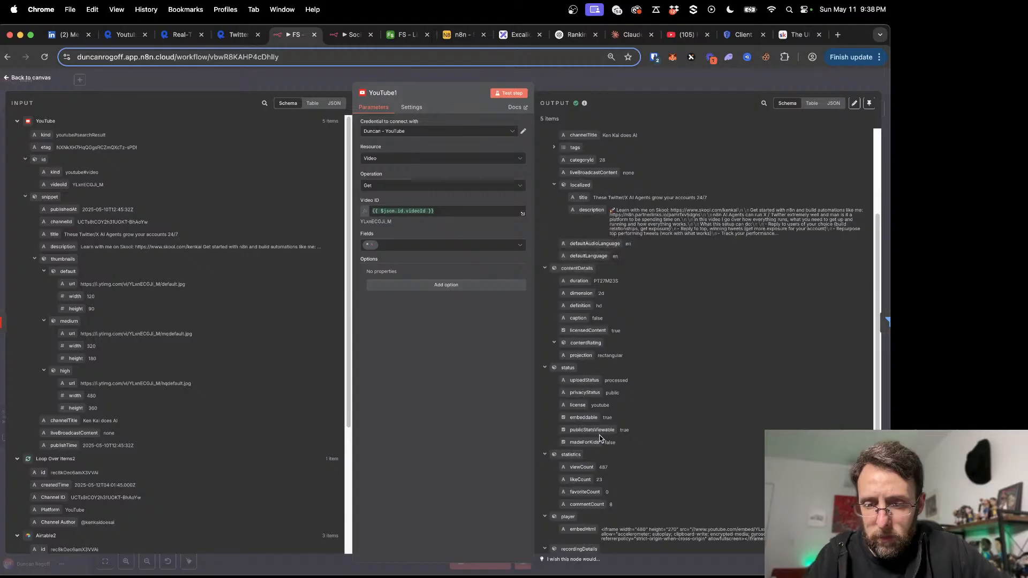
scroll(601, 439, "down", 6)
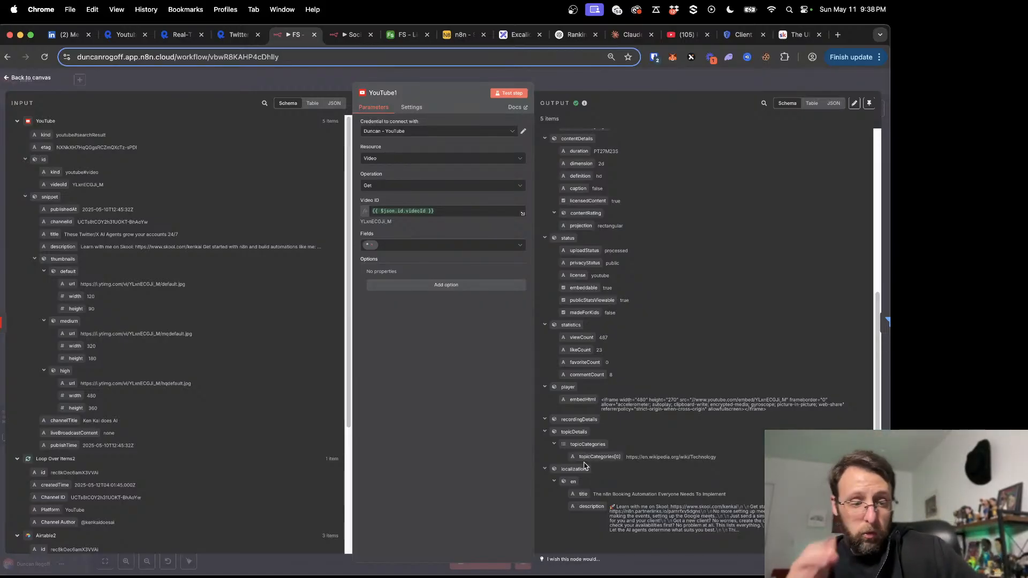
left_click(229, 79)
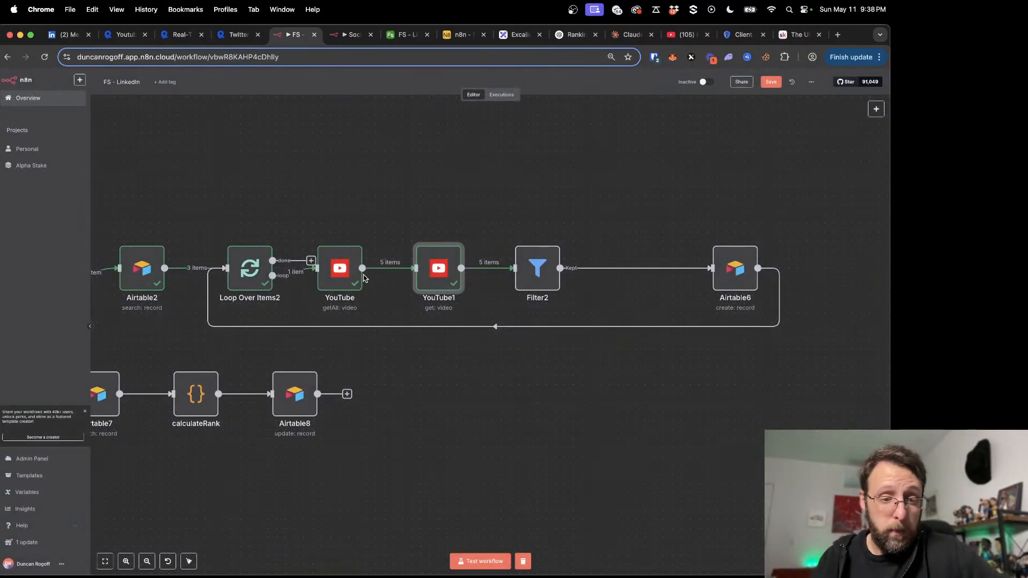
Step: Switch to the Excalidraw plan and review the scraping, metrics, ranking, categorize and research stages alongside the written requirements
scroll(364, 277, "left", 5)
left_click(402, 34)
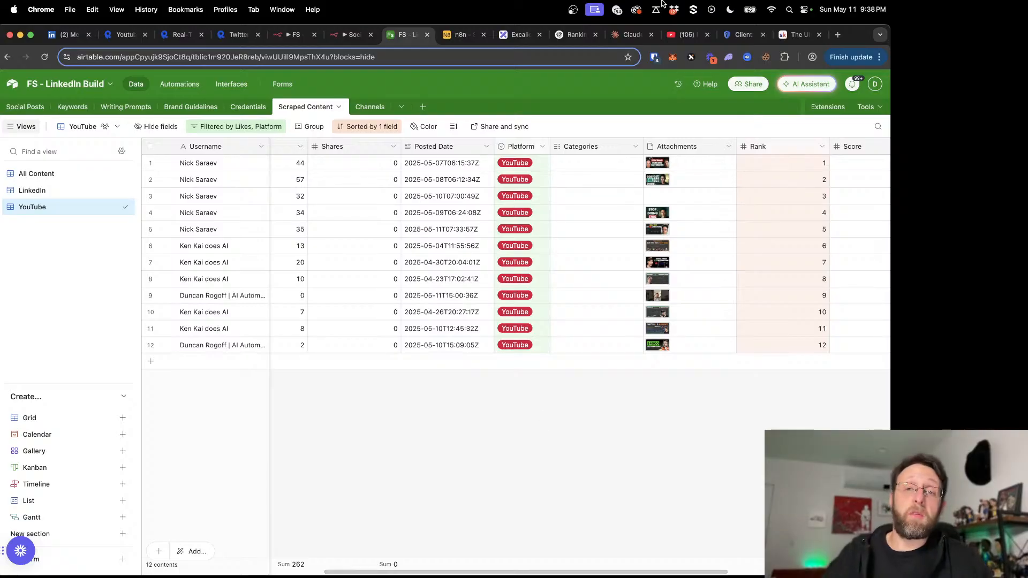
left_click(517, 35)
scroll(488, 345, "down", 3)
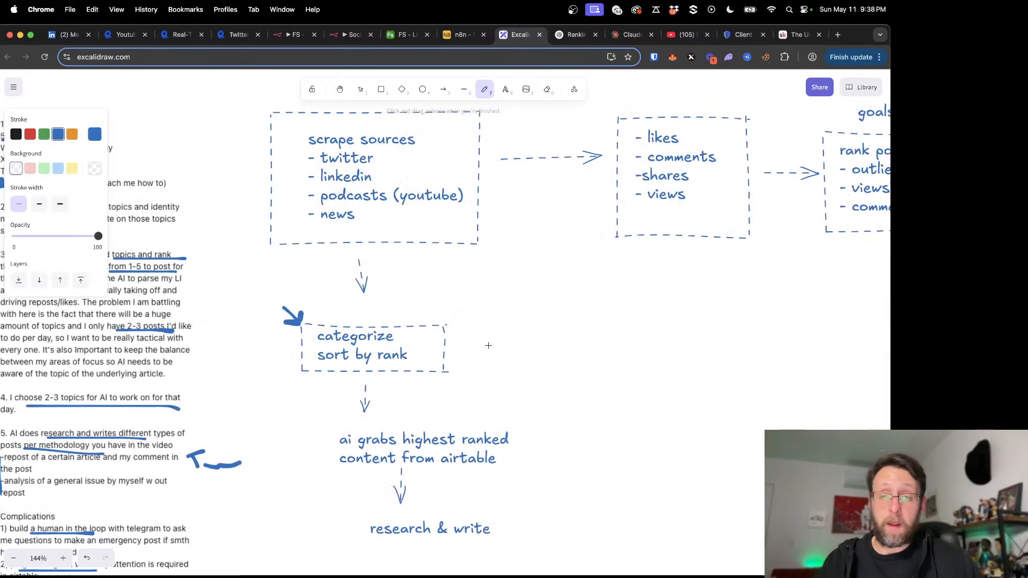
scroll(490, 357, "left", 2)
scroll(491, 357, "up", 2)
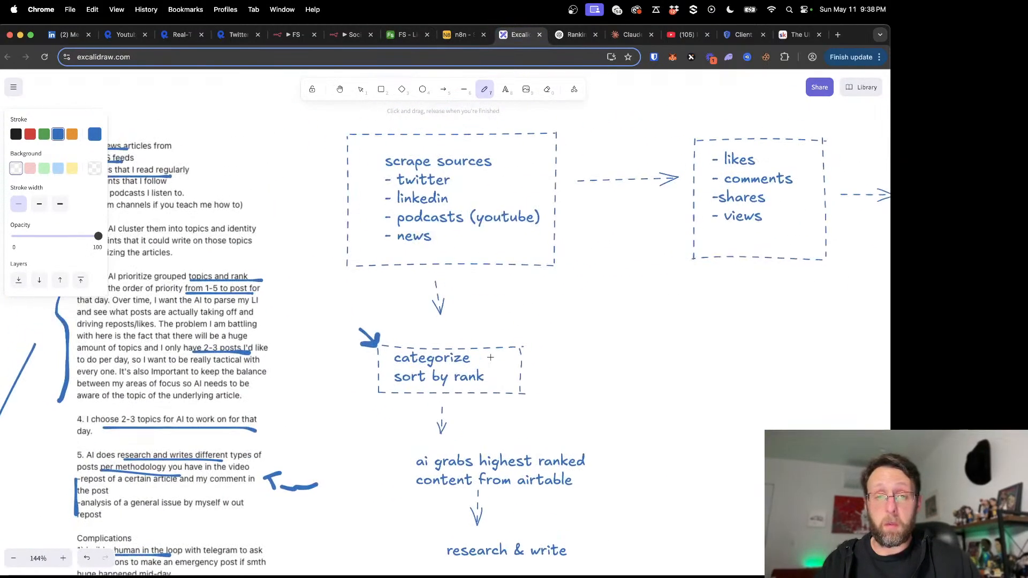
scroll(491, 357, "right", 3)
scroll(678, 302, "right", 10)
scroll(438, 260, "left", 3)
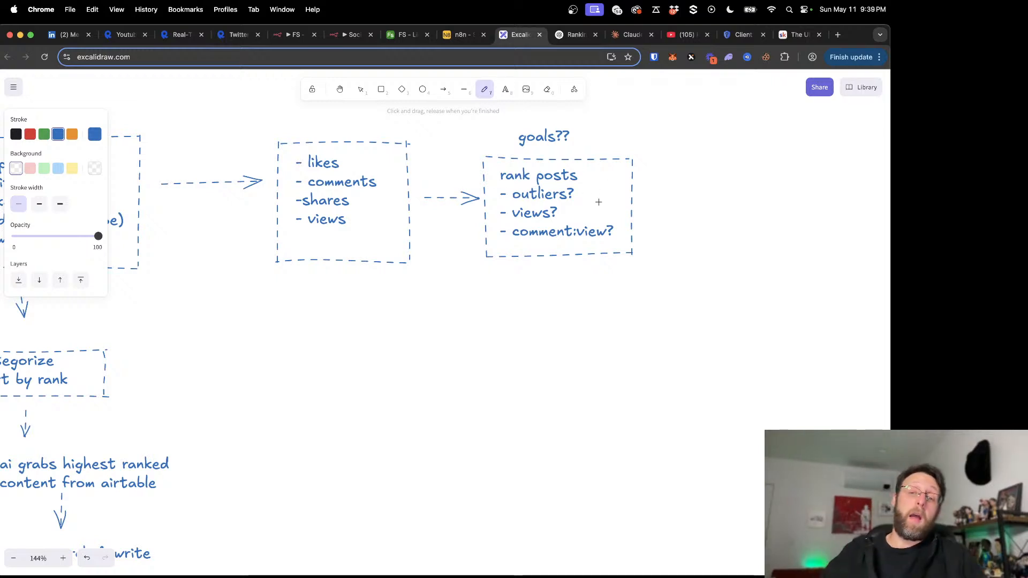
scroll(535, 230, "left", 3)
scroll(536, 230, "down", 1)
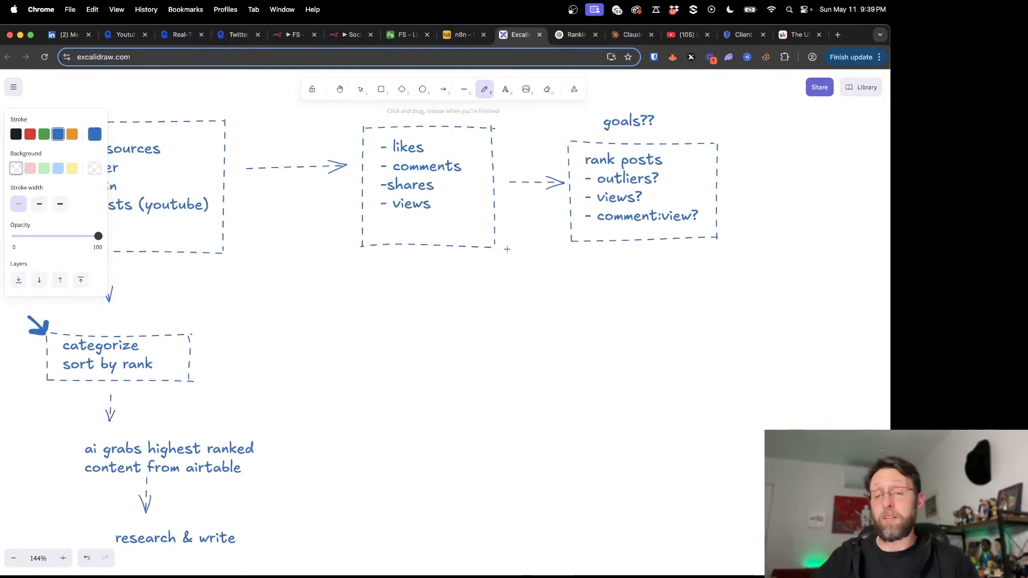
scroll(507, 249, "left", 3)
scroll(508, 249, "up", 1)
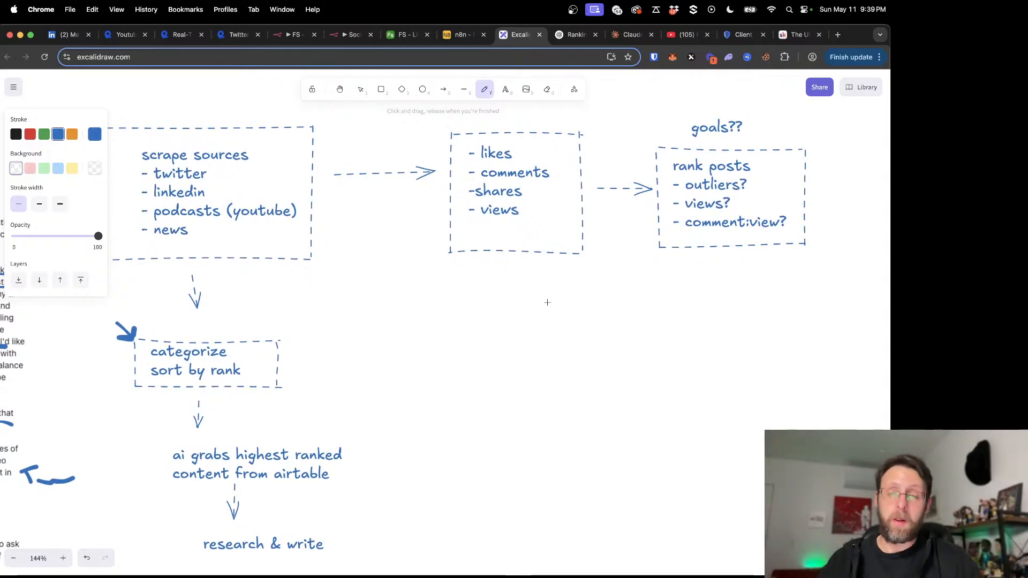
scroll(574, 315, "left", 2)
scroll(574, 315, "down", 2)
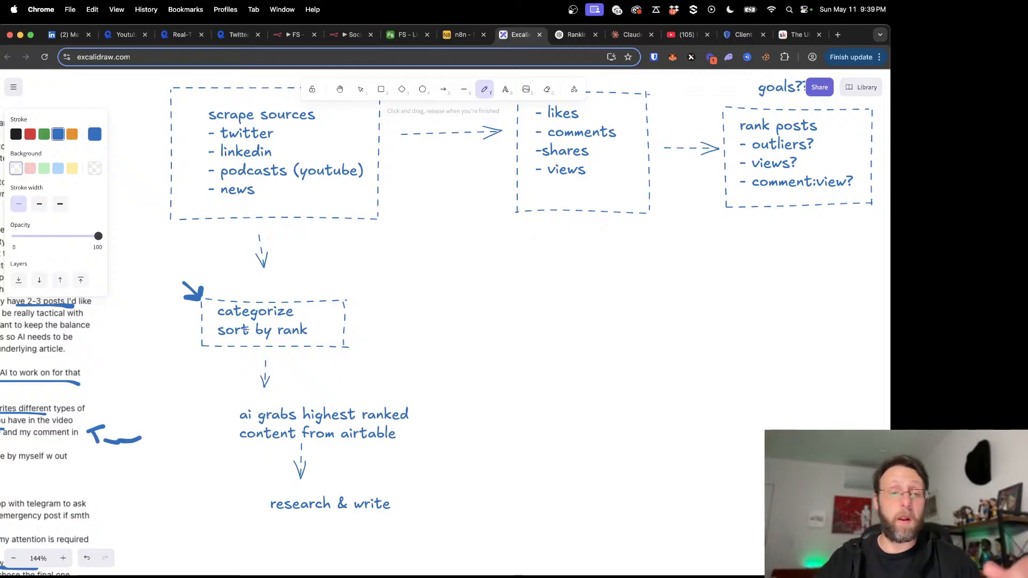
scroll(372, 331, "left", 3)
scroll(371, 331, "down", 3)
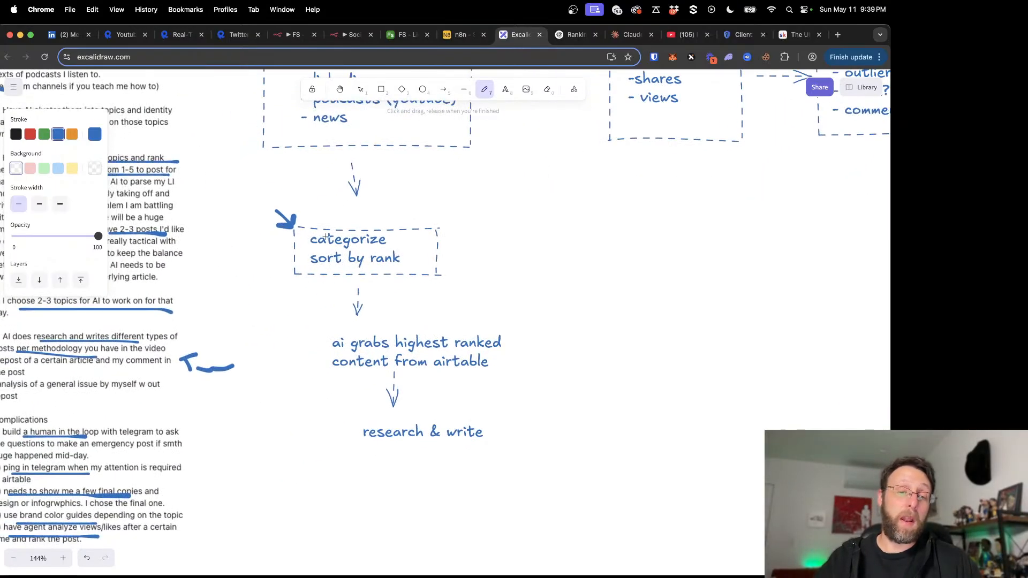
scroll(423, 245, "left", 6)
scroll(423, 245, "down", 1)
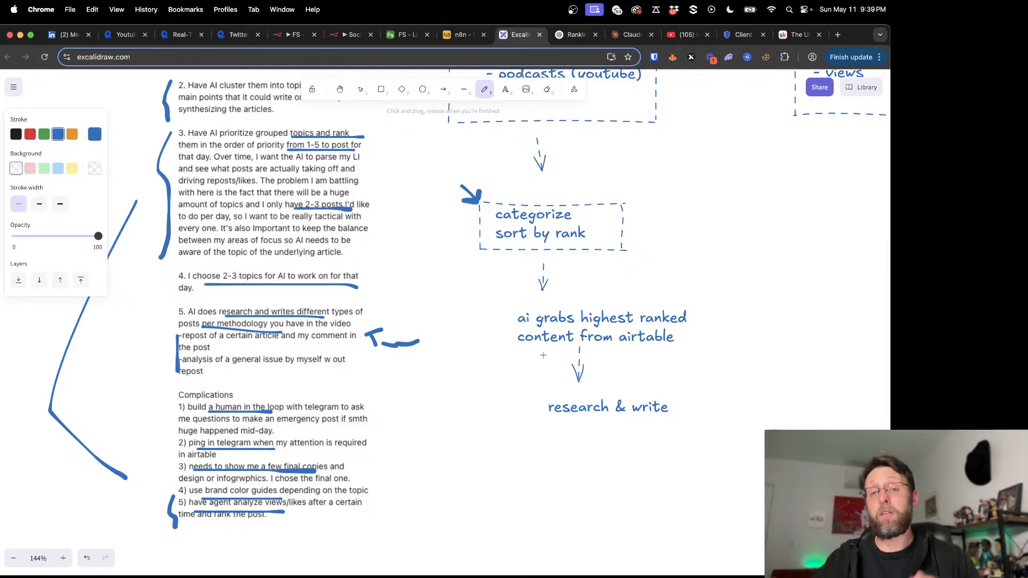
Step: Switch to the Skool classroom page and open the AI Automation Experts community's About page
left_click(800, 34)
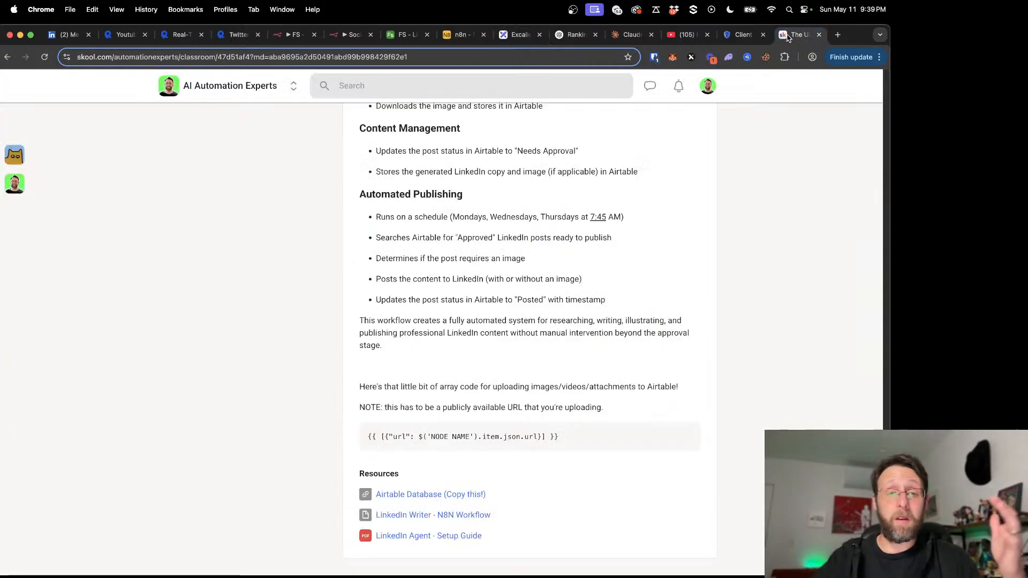
scroll(396, 253, "up", 15)
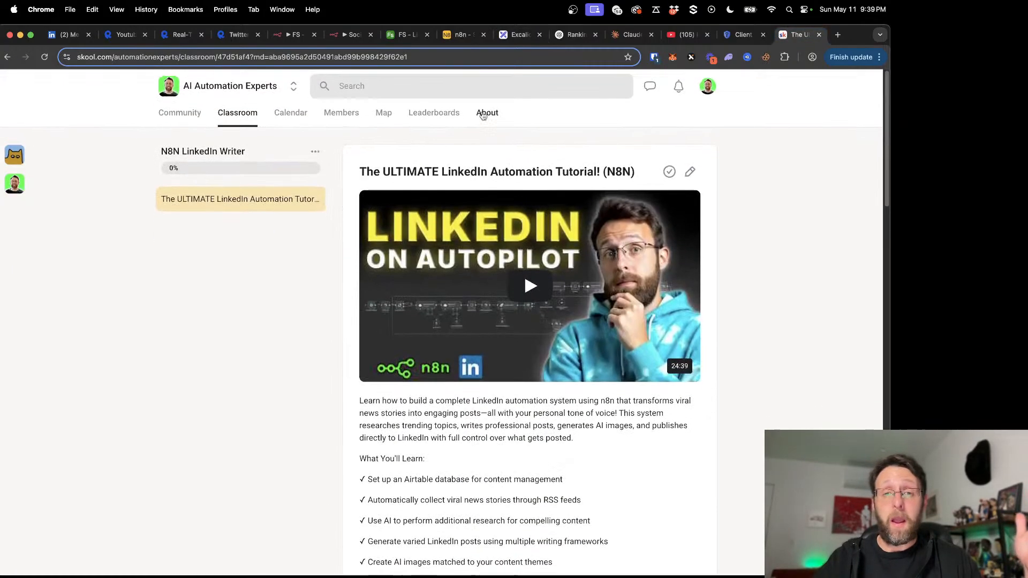
left_click(486, 112)
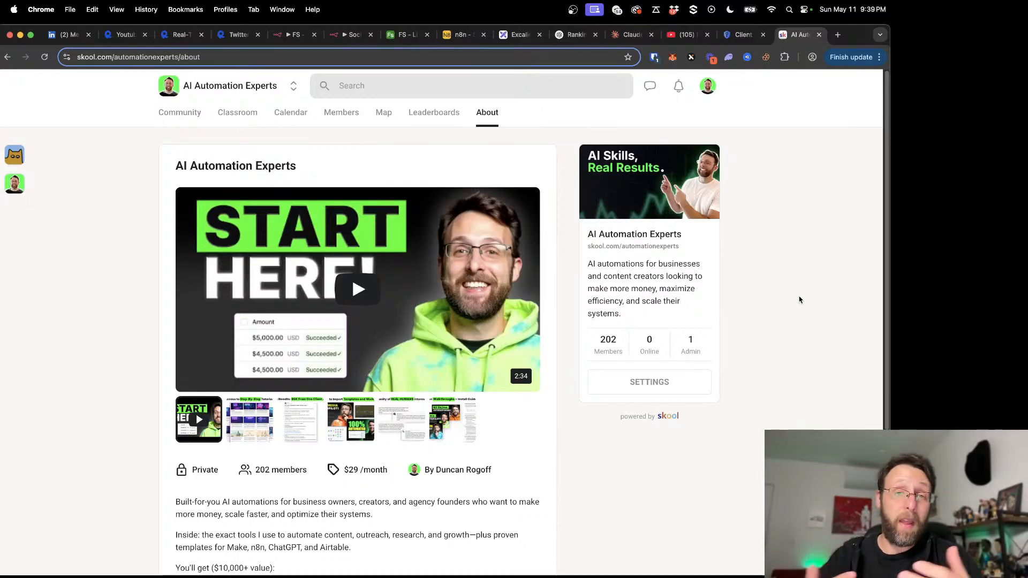